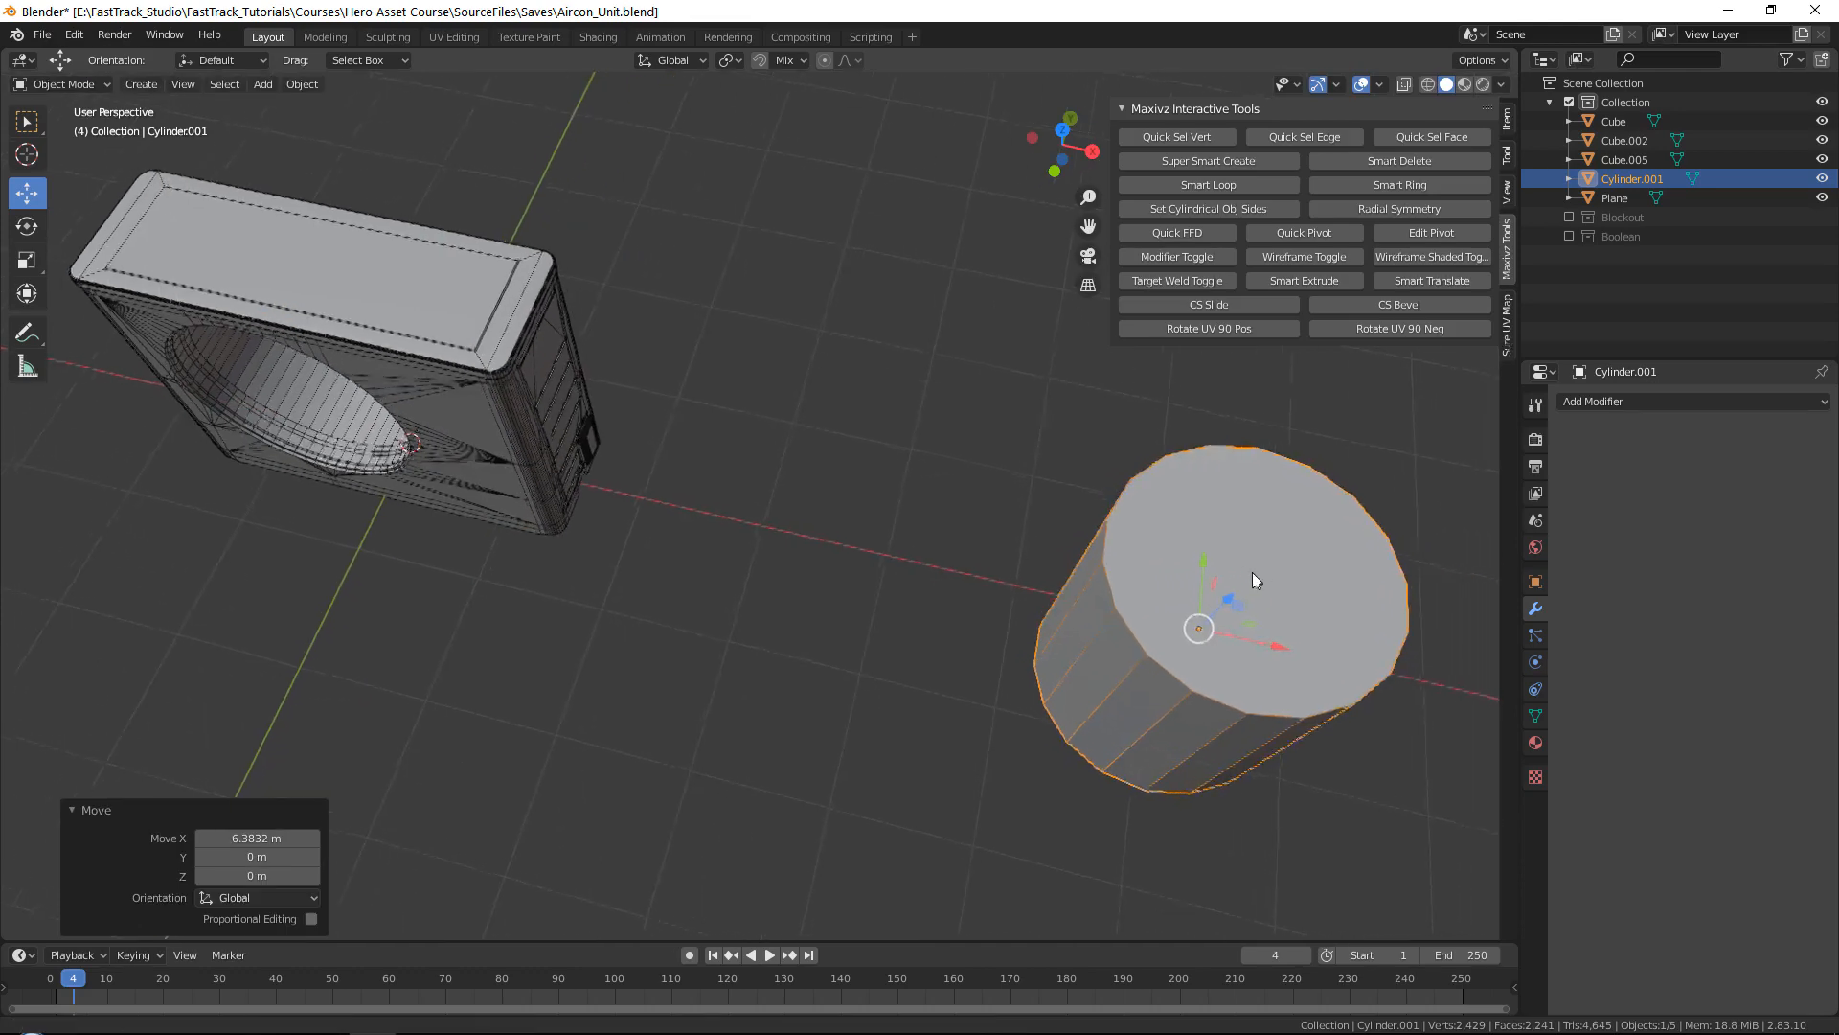
Step: Duplicate the cylinder and move the copy along the X axis to just beside the air conditioner unit
{"action": "key", "text": "ctrl+c"}
{"action": "key", "text": "ctrl+v"}
{"action": "left_click_drag", "start_coordinate": [1268, 646], "coordinate": [897, 576]}
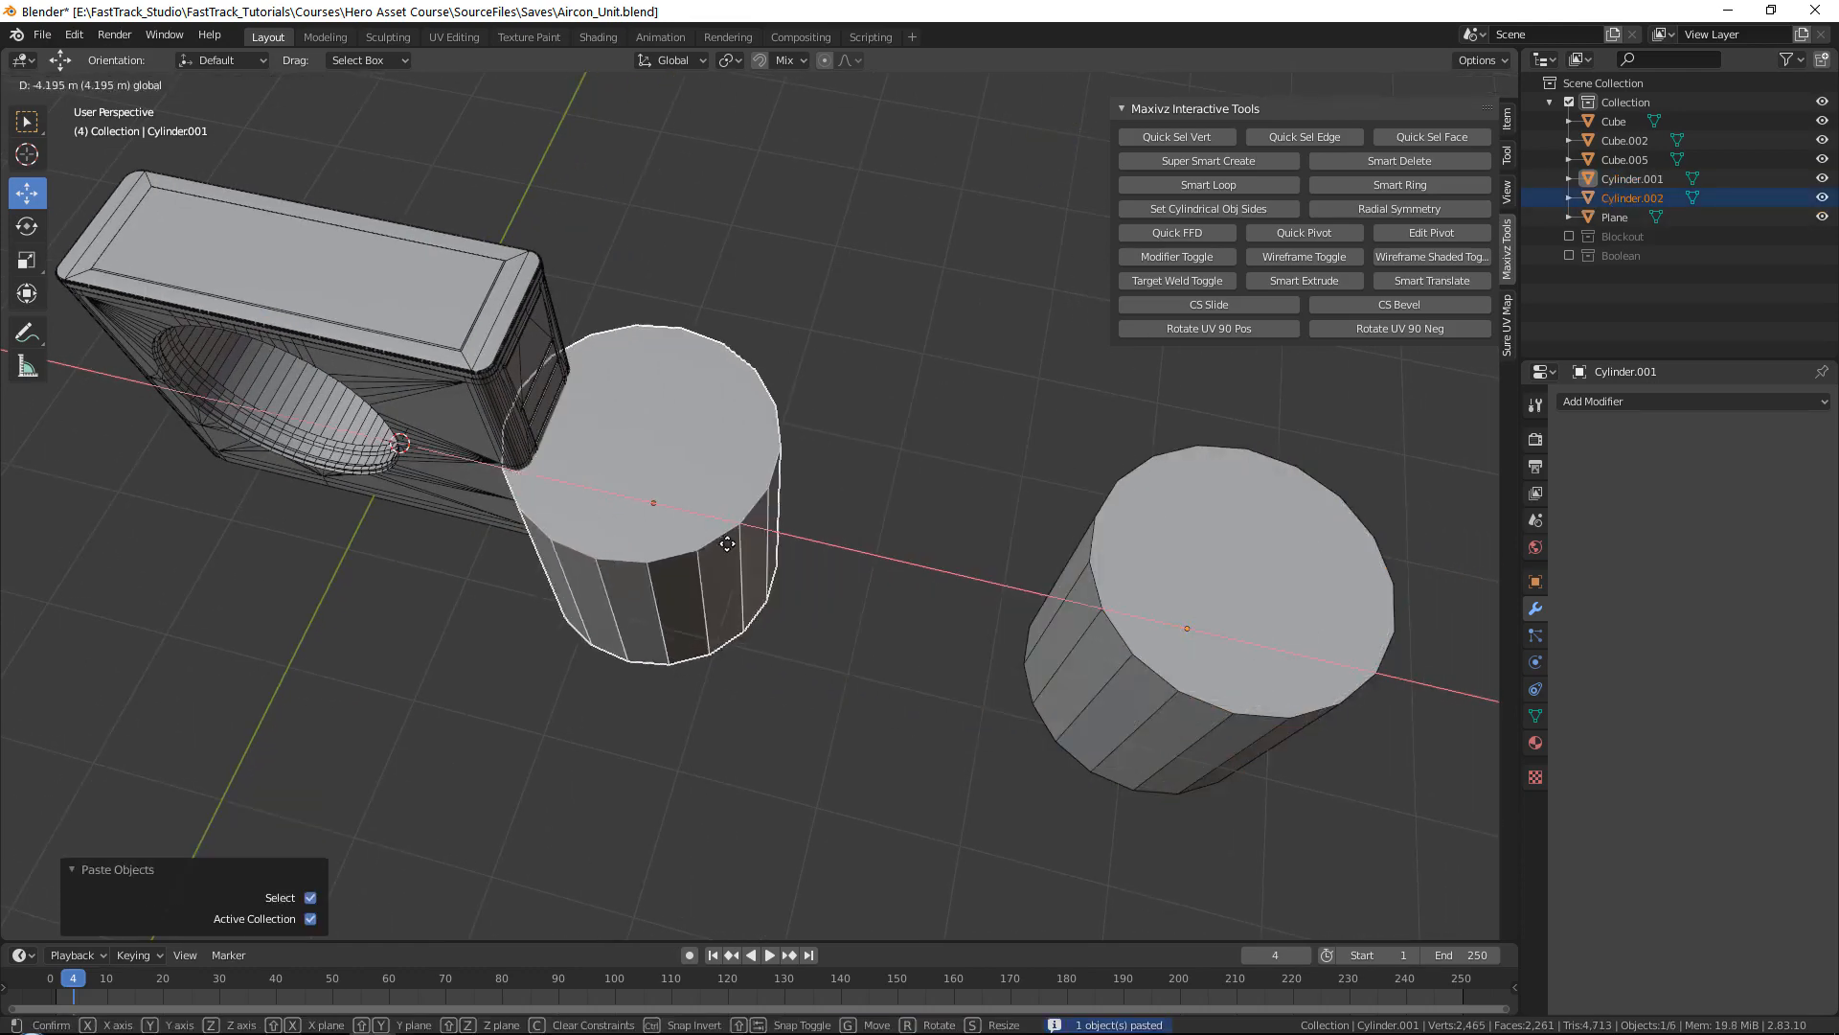
{"action": "left_click", "coordinate": [761, 498]}
Step: Scale the copied cylinder uniformly to about 0.253
{"action": "scroll", "coordinate": [718, 510], "scroll_direction": "up", "scroll_amount": 5}
{"action": "key", "text": "r"}
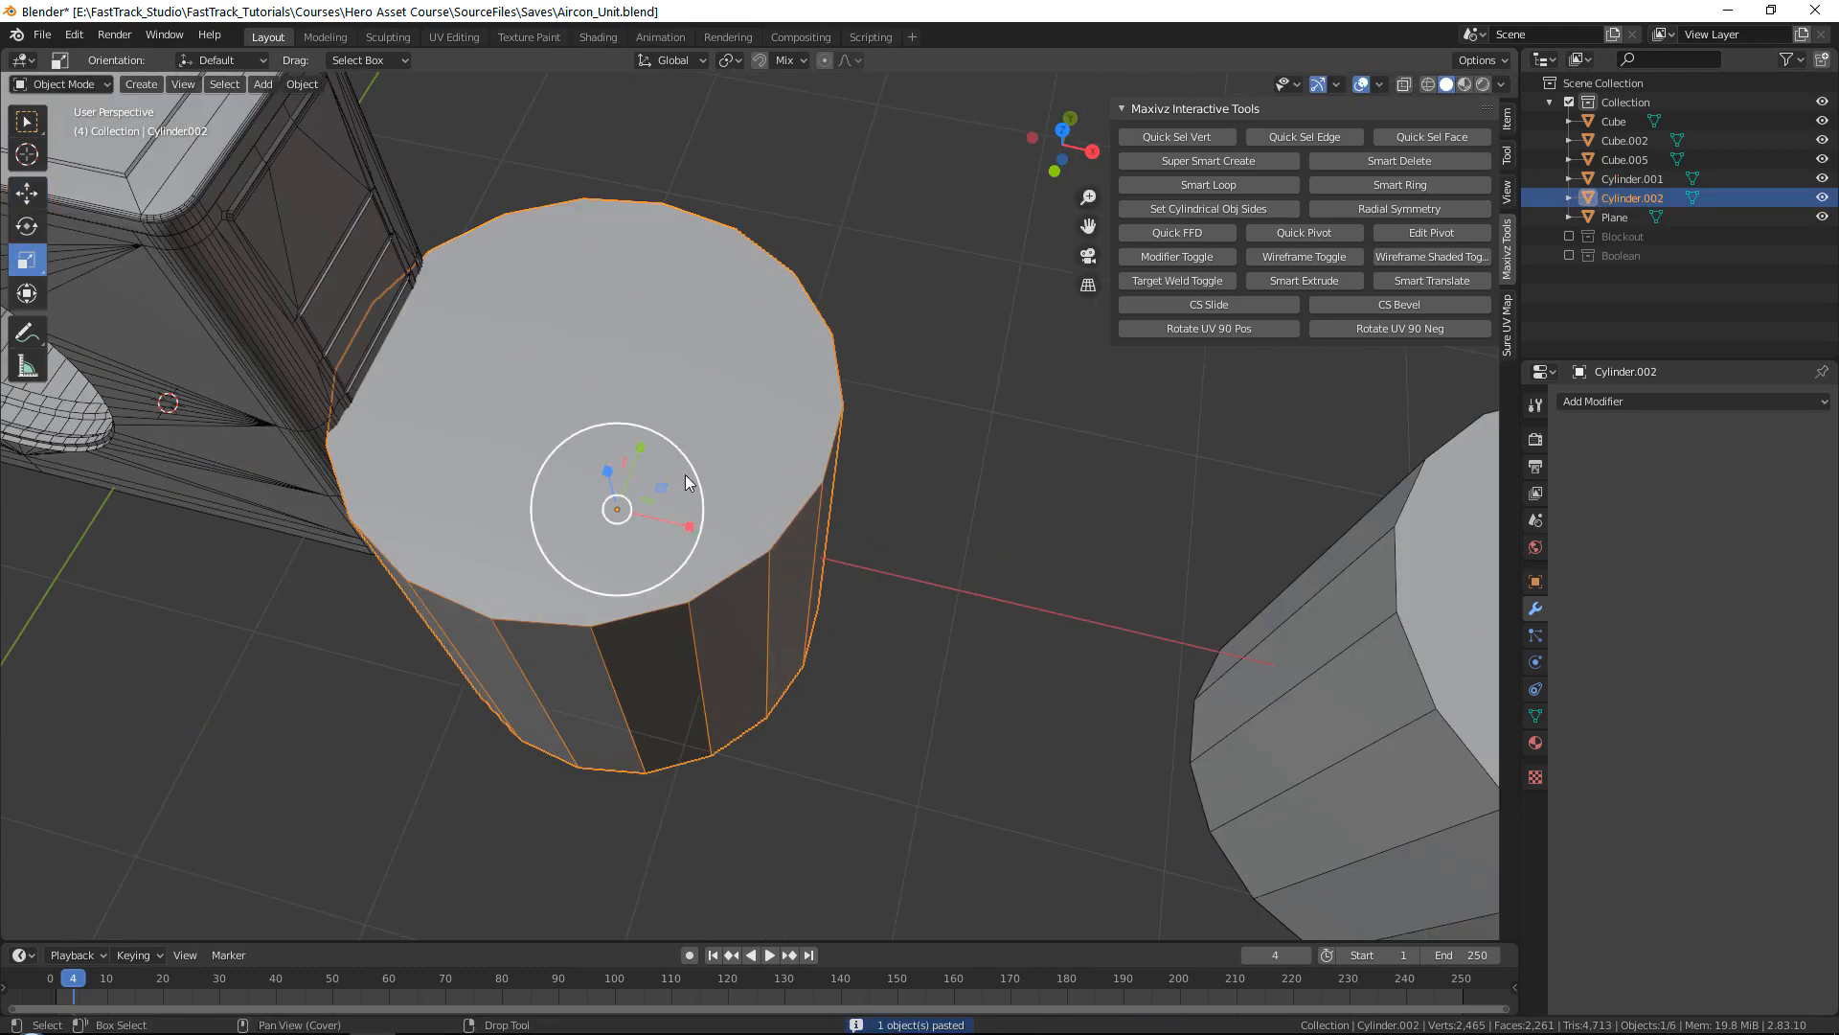
{"action": "left_click_drag", "start_coordinate": [689, 462], "coordinate": [632, 522]}
{"action": "key", "text": "w"}
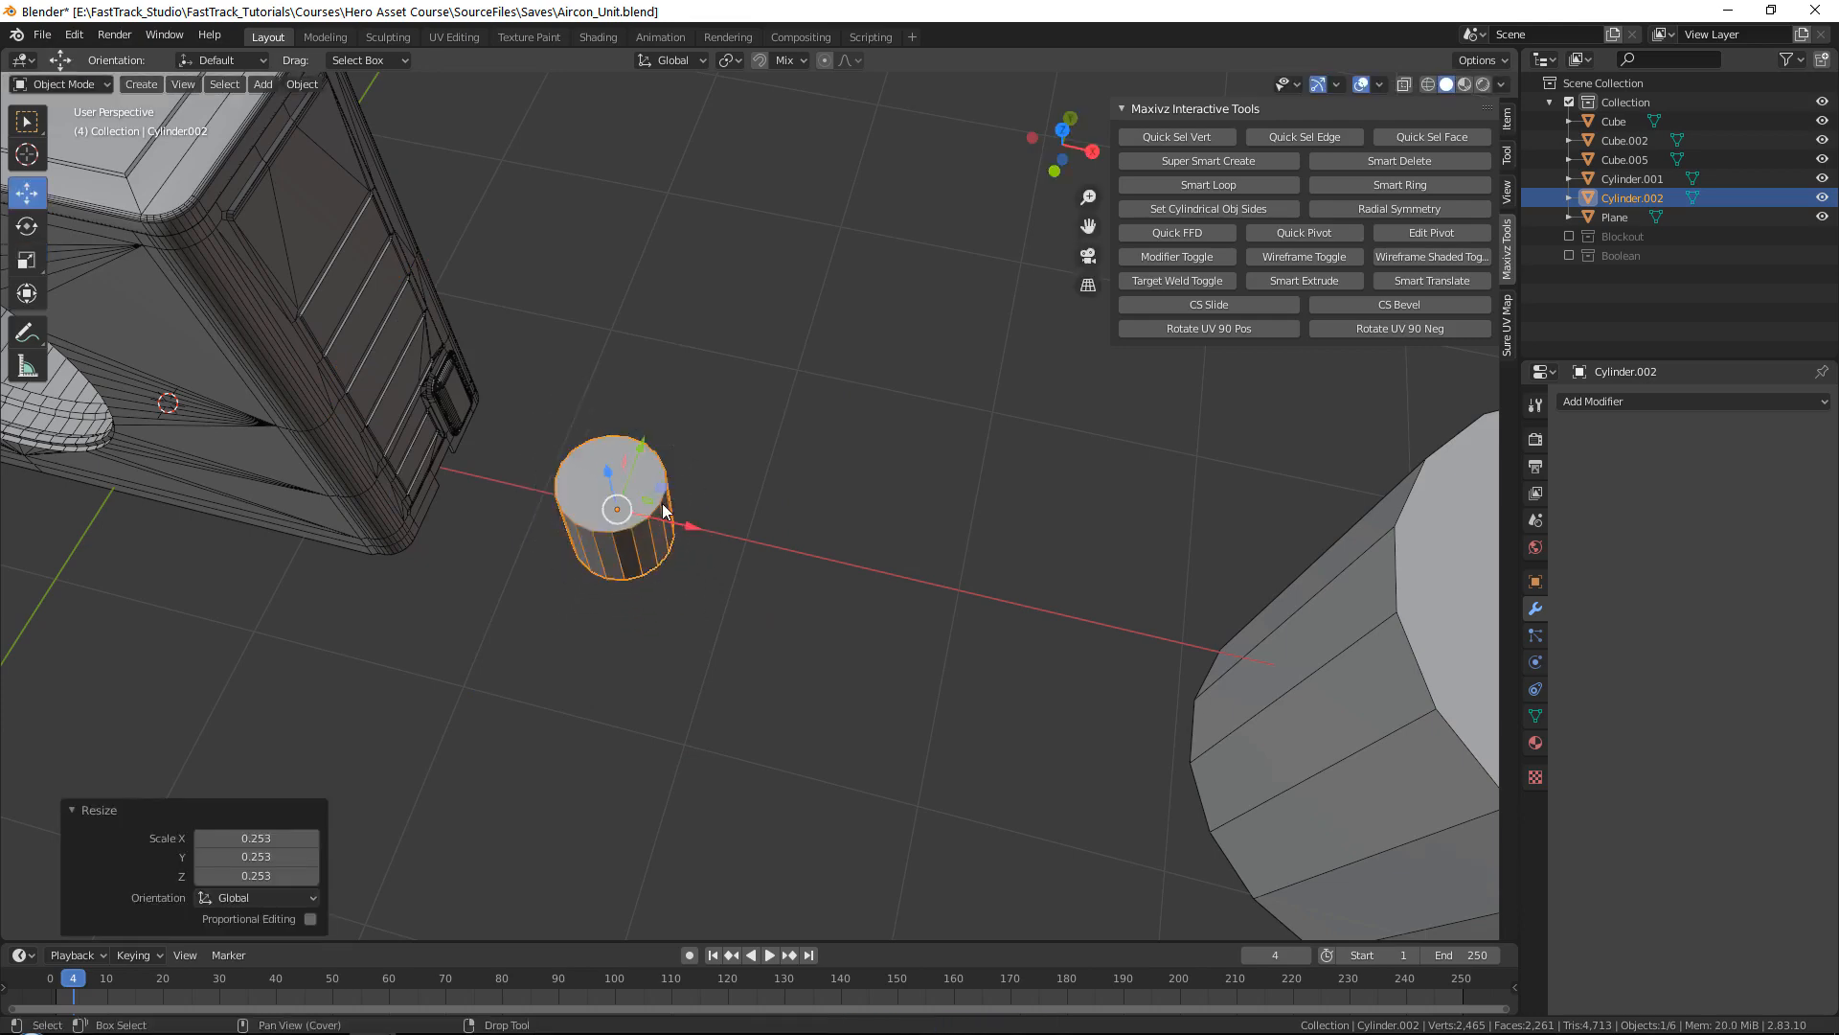
Step: Flatten the small cylinder along Z into a short disc and raise it about 0.108 m
{"action": "key", "text": "f"}
{"action": "scroll", "coordinate": [711, 571], "scroll_direction": "down", "scroll_amount": 2}
{"action": "middle_click_drag", "start_coordinate": [835, 527], "coordinate": [718, 366]}
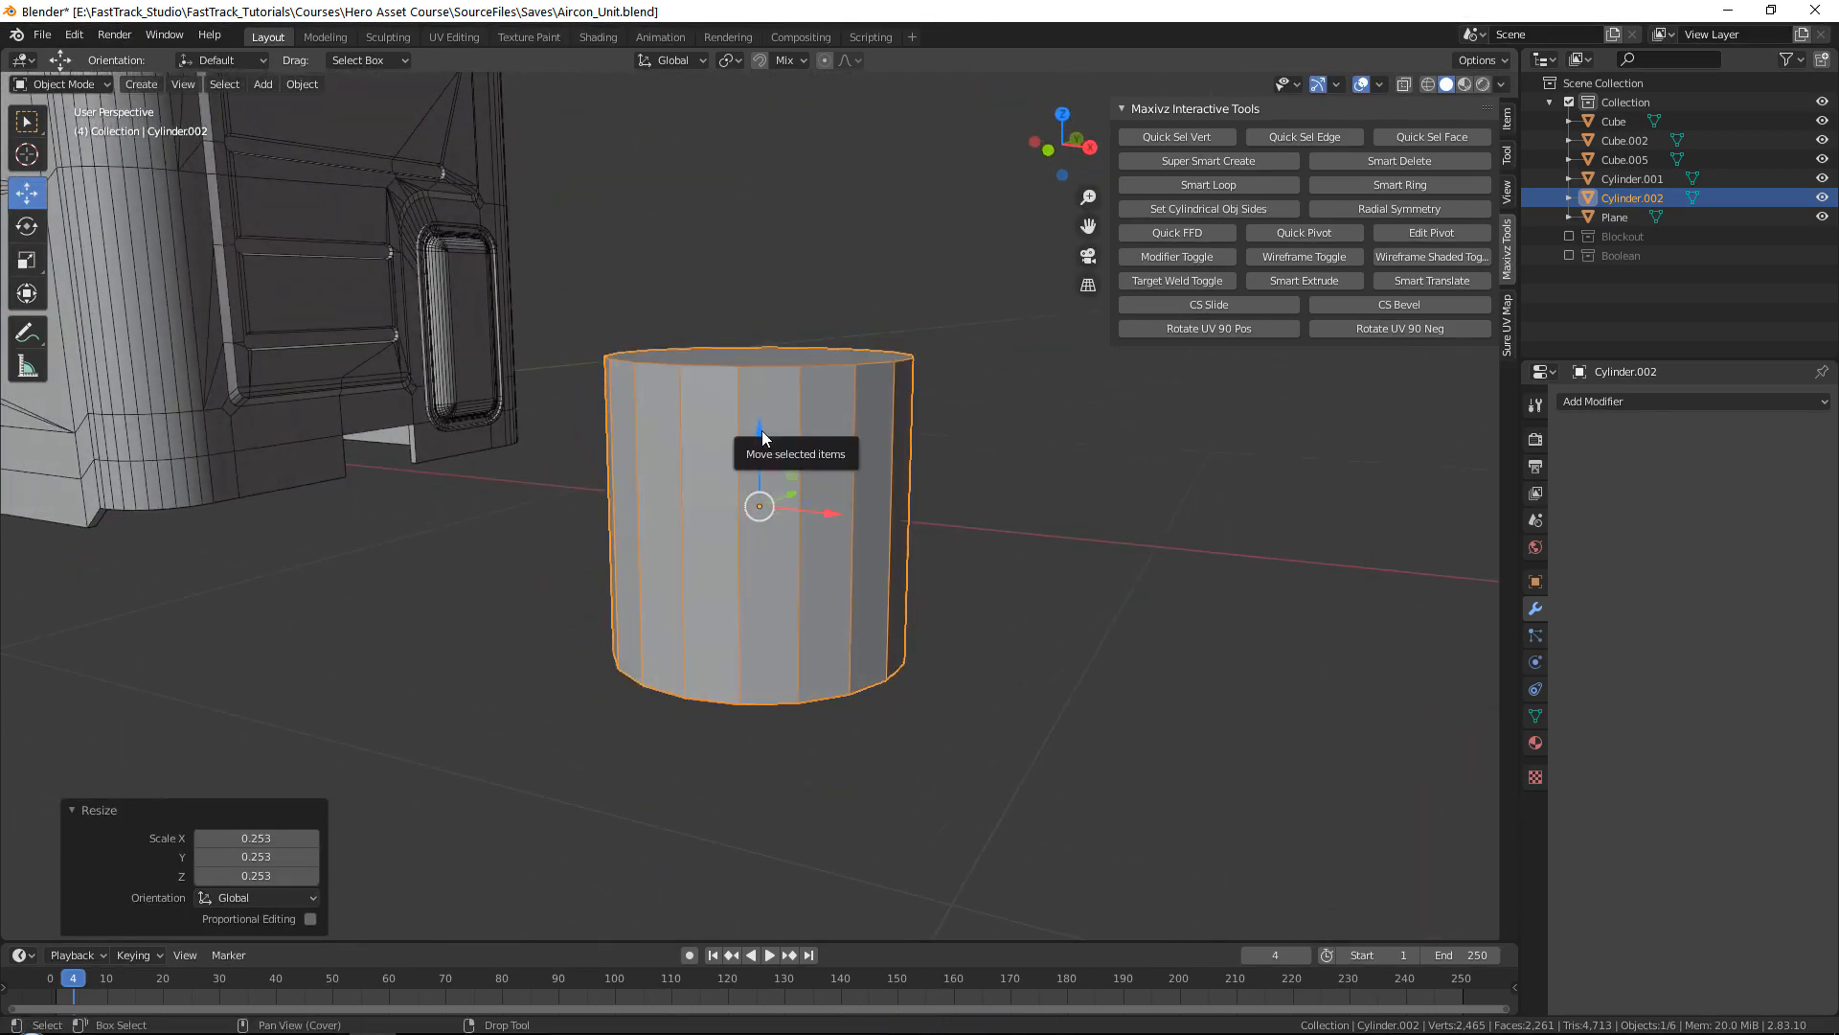
{"action": "key", "text": "r"}
{"action": "left_click_drag", "start_coordinate": [762, 437], "coordinate": [678, 383]}
{"action": "key", "text": "w"}
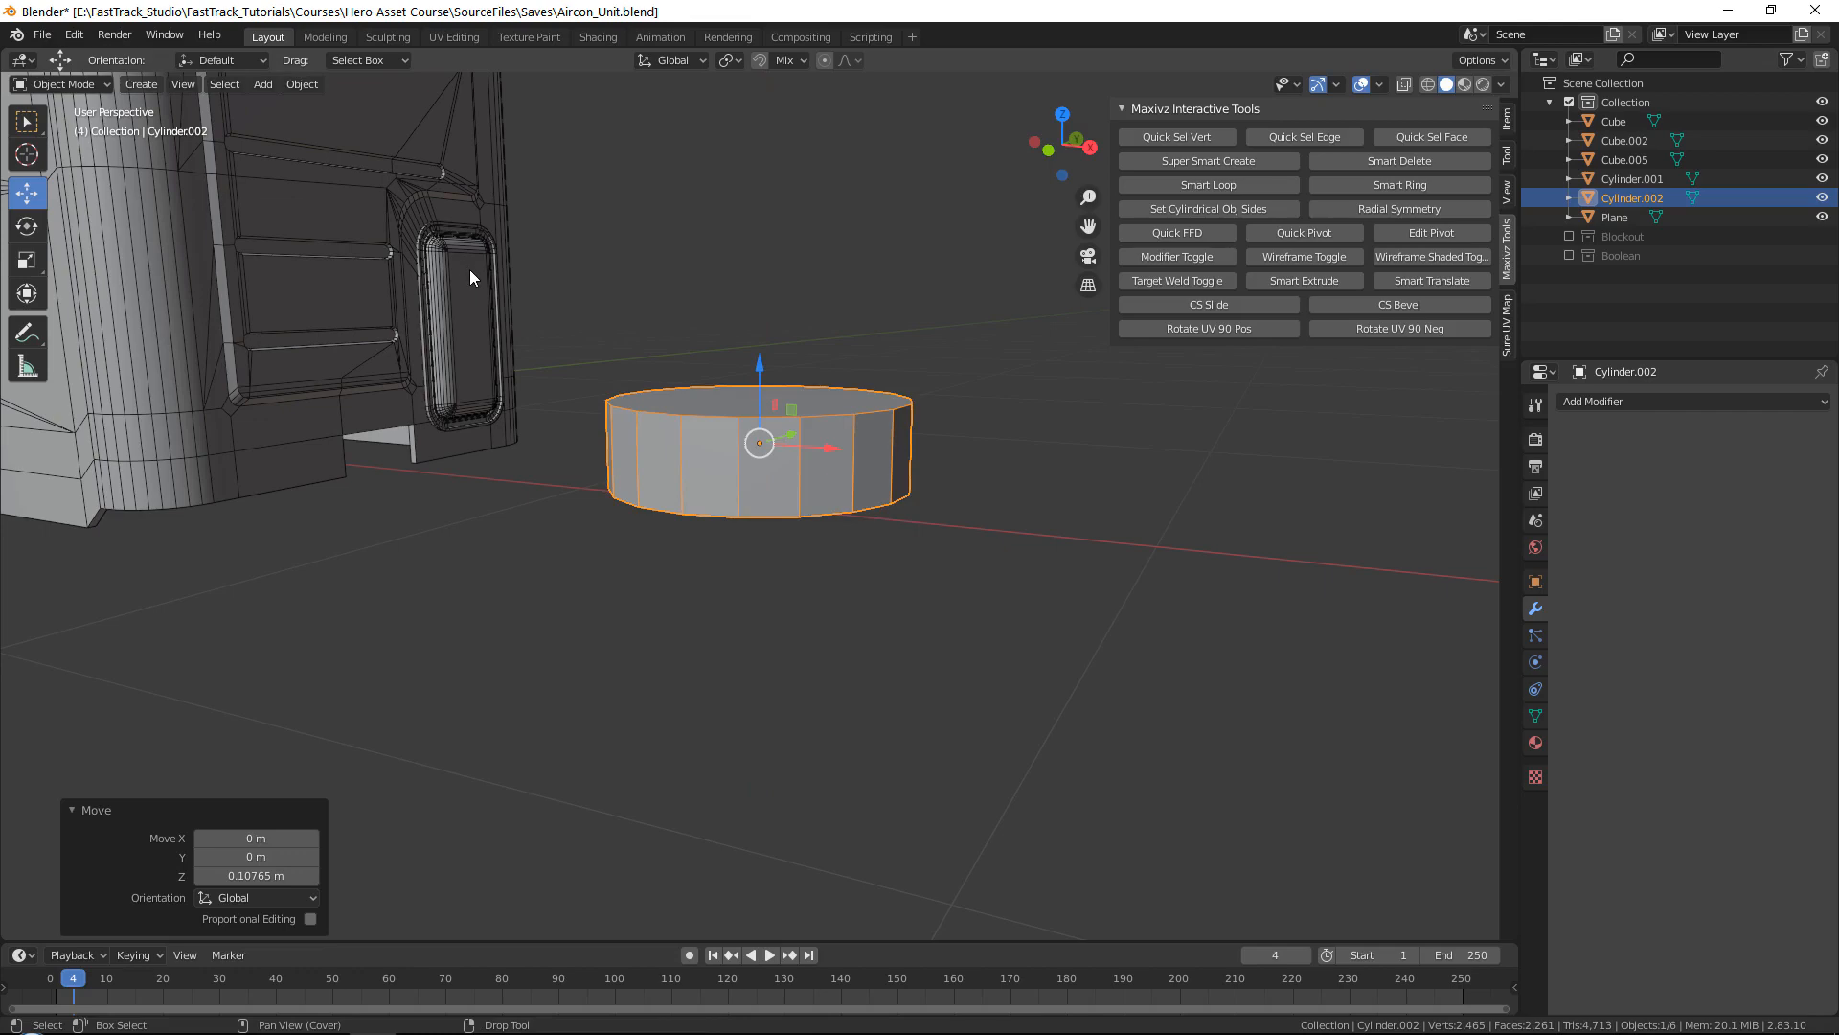
Step: Delete the top and bottom cap faces of the short cylinder, leaving an open ring
{"action": "middle_click_drag", "start_coordinate": [508, 286], "coordinate": [750, 545]}
{"action": "key", "text": "Tab"}
{"action": "key", "text": "3"}
{"action": "left_click", "coordinate": [795, 524]}
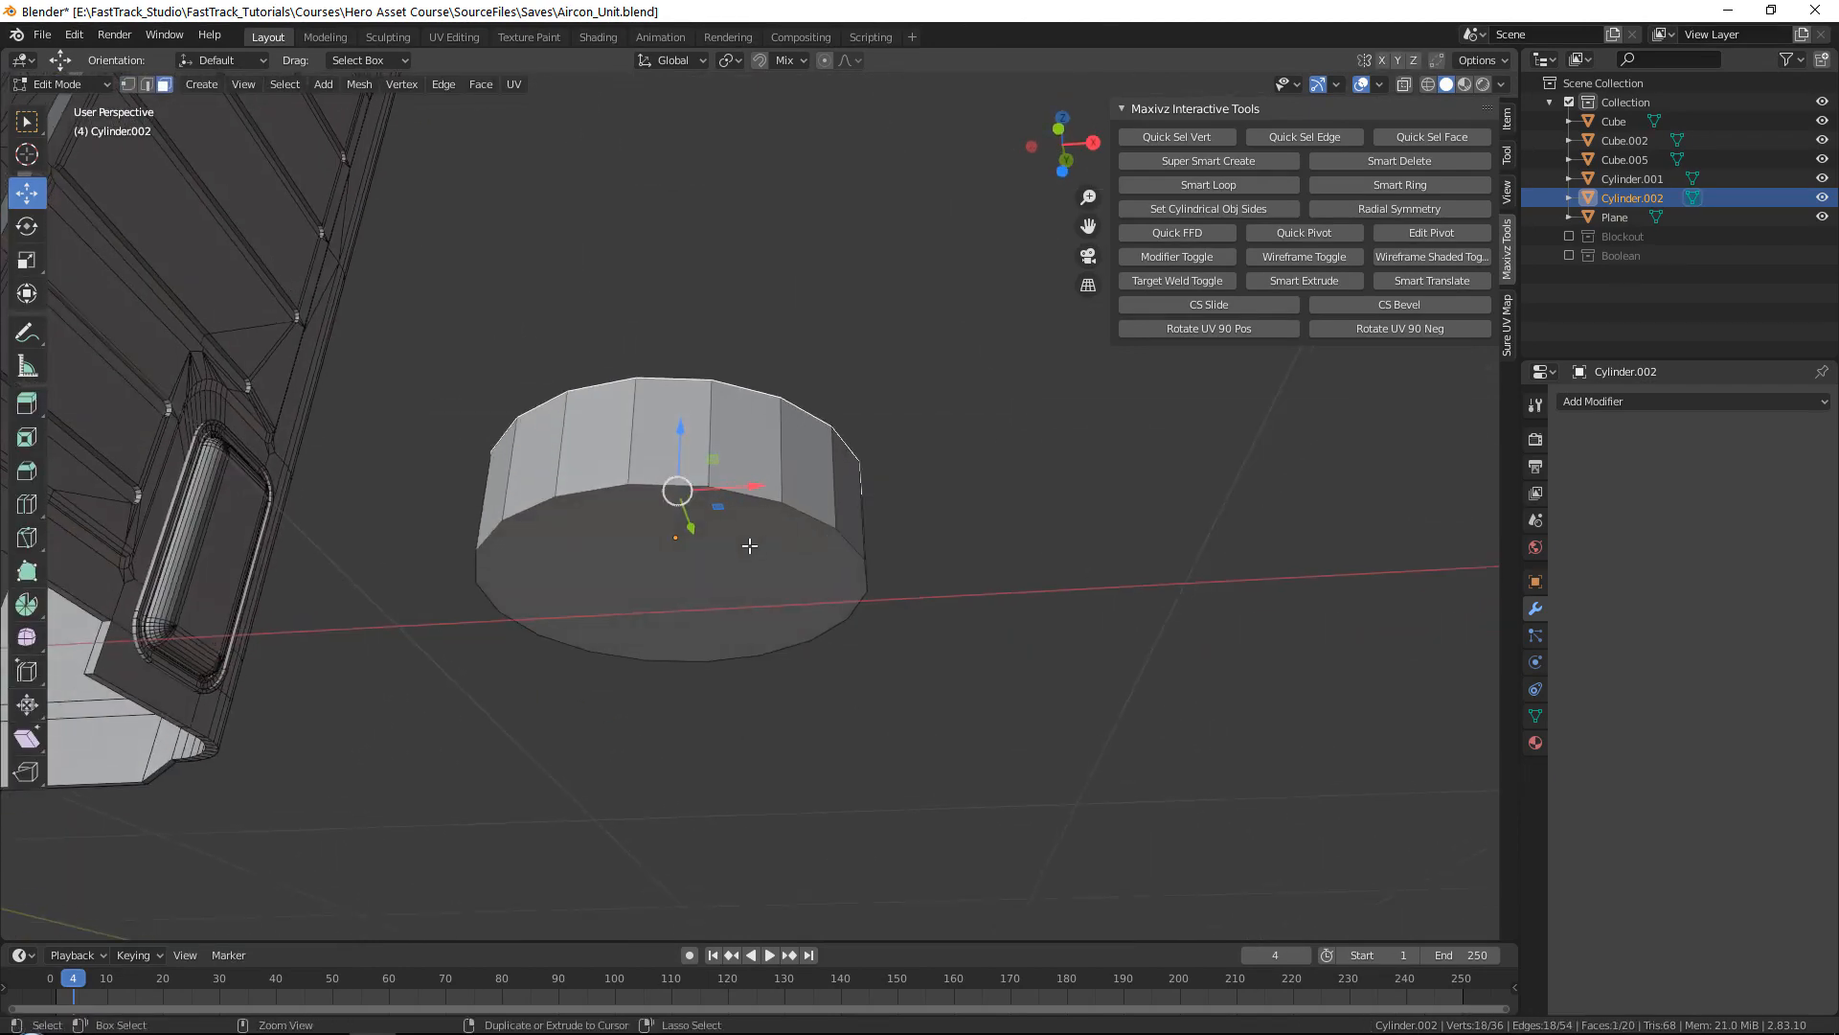
{"action": "left_click", "coordinate": [750, 545], "text": "shift"}
{"action": "key", "text": "Delete"}
Step: Select the half of the ring's faces farther from the unit and separate them into their own object
{"action": "middle_click_drag", "start_coordinate": [774, 365], "coordinate": [723, 738]}
{"action": "key", "text": "b"}
{"action": "left_click_drag", "start_coordinate": [719, 761], "coordinate": [697, 851]}
{"action": "middle_click_drag", "start_coordinate": [719, 834], "coordinate": [728, 575]}
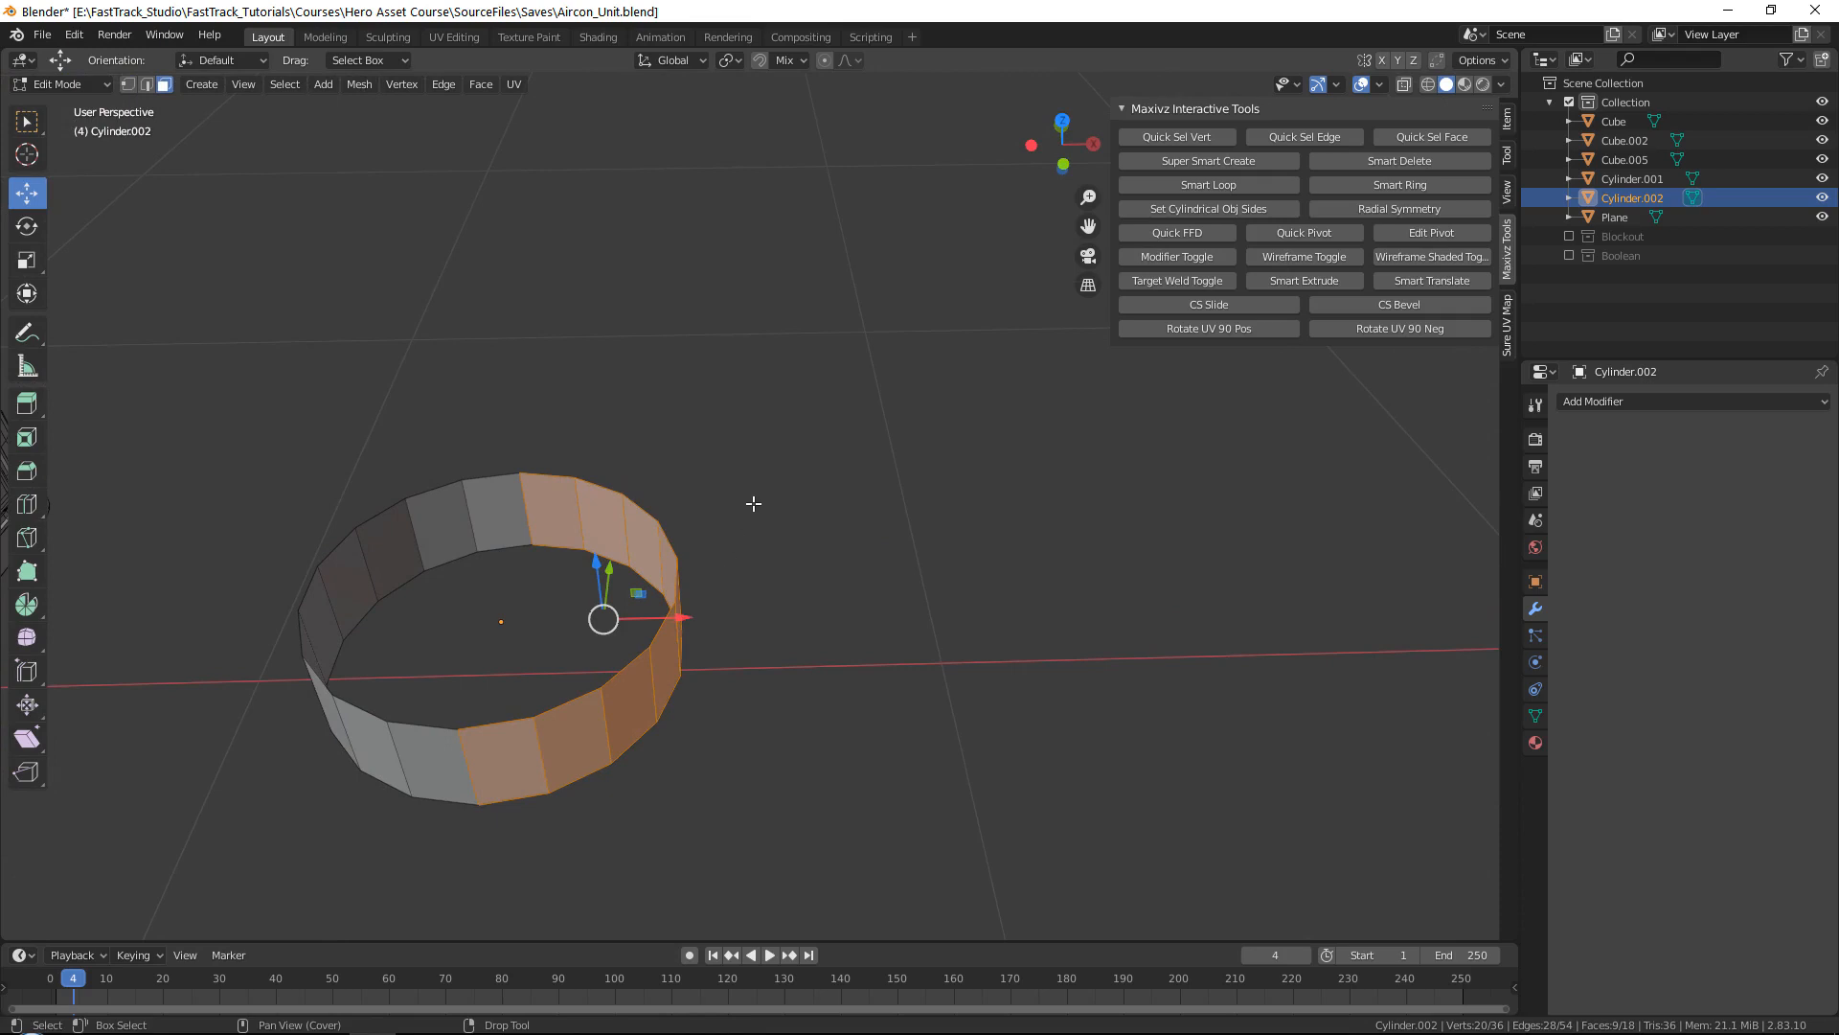
{"action": "key", "text": "p"}
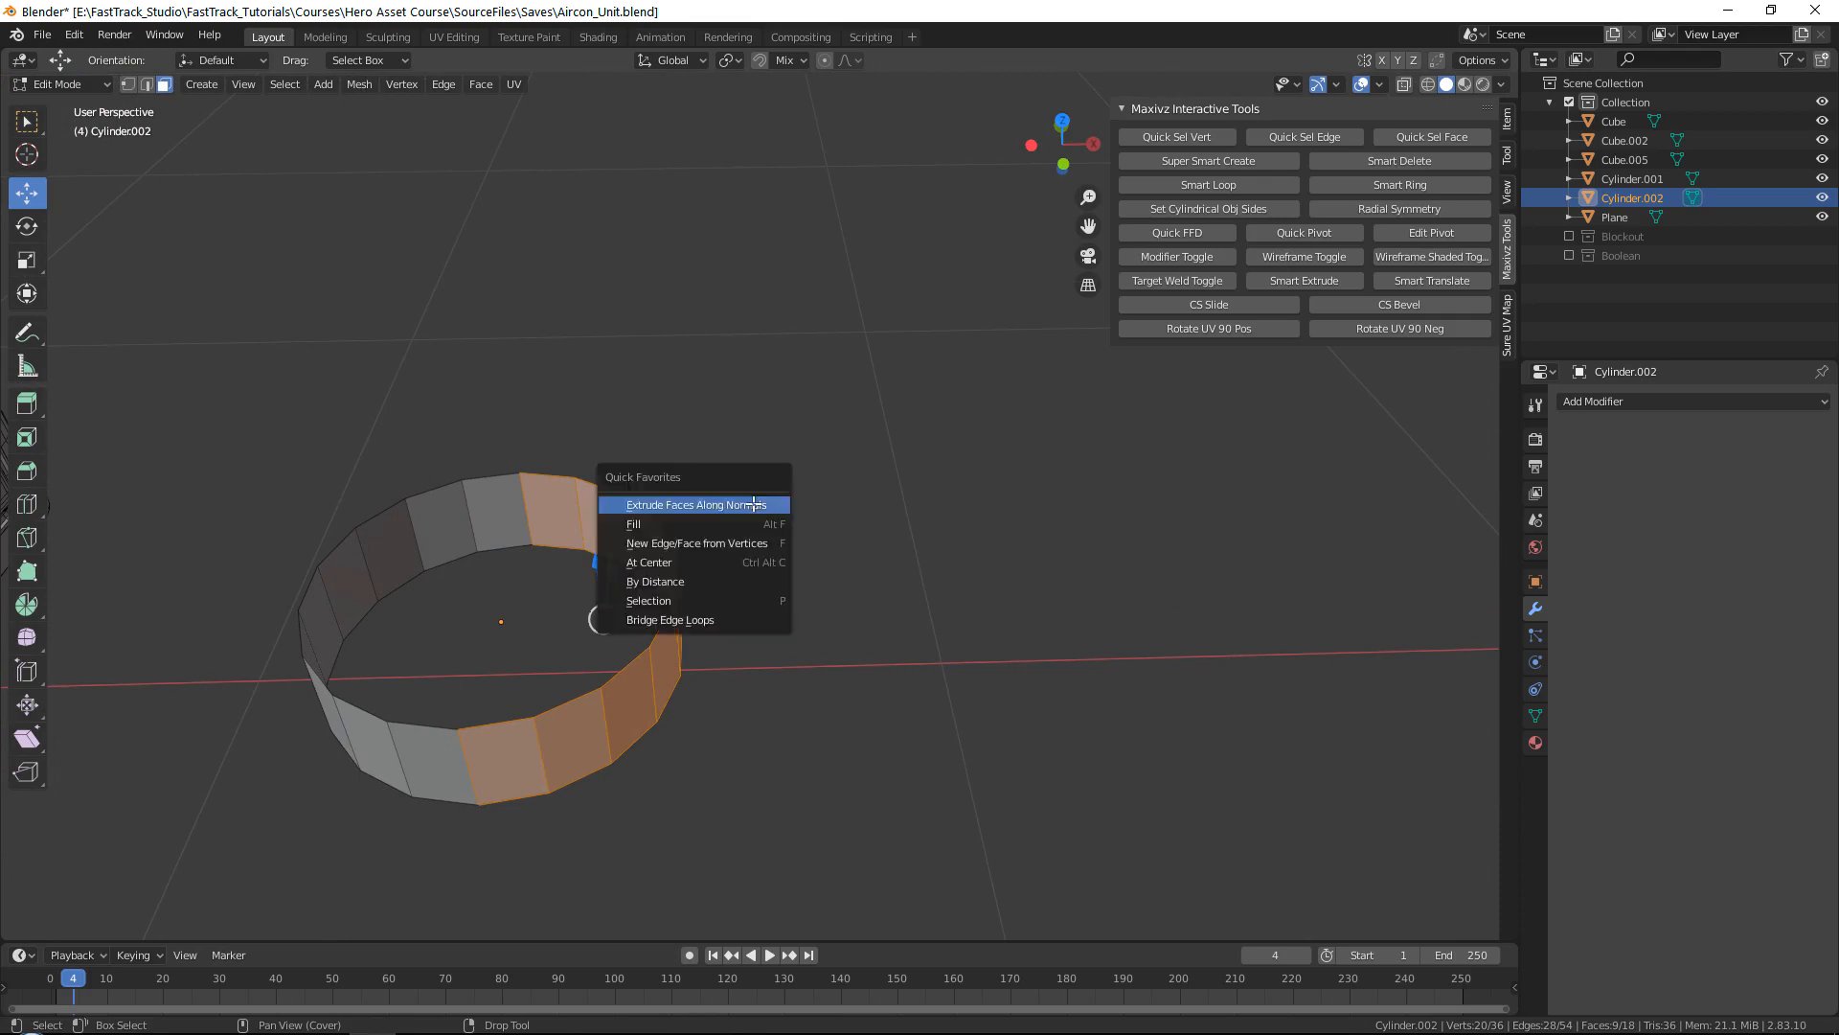
{"action": "left_click", "coordinate": [685, 605]}
{"action": "key", "text": "Tab"}
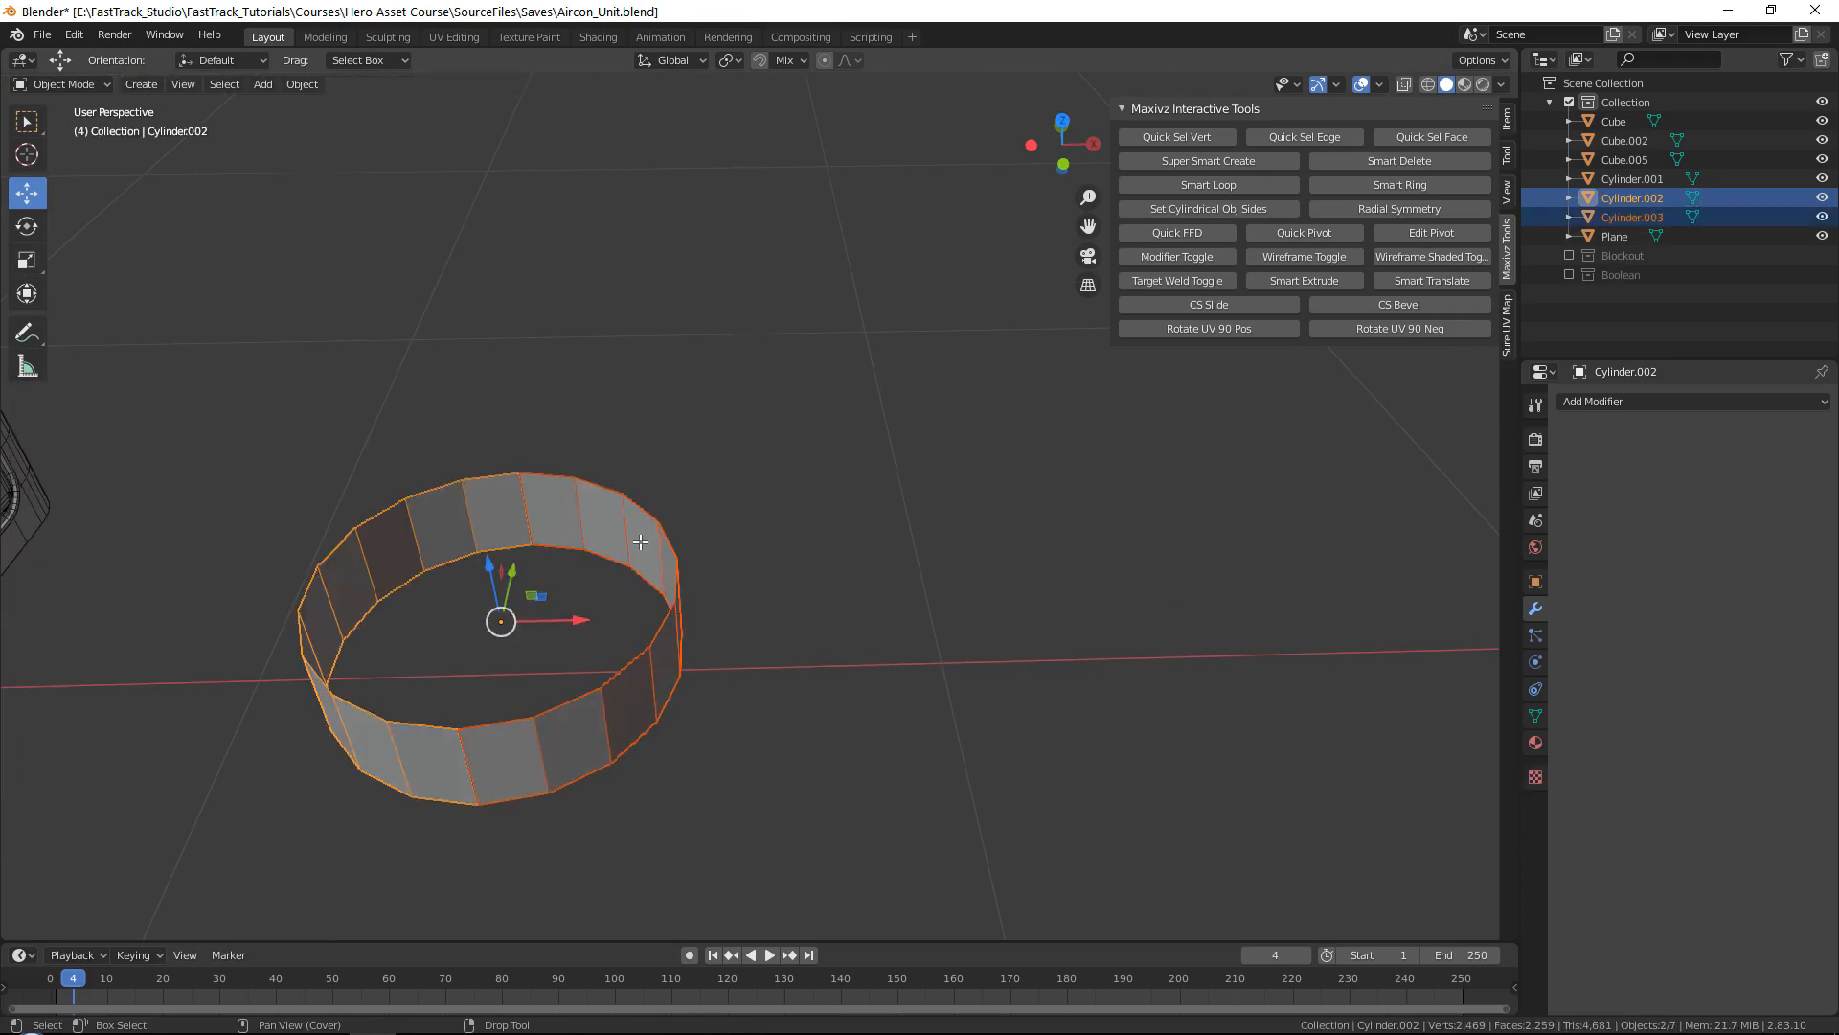
{"action": "key", "text": "Tab"}
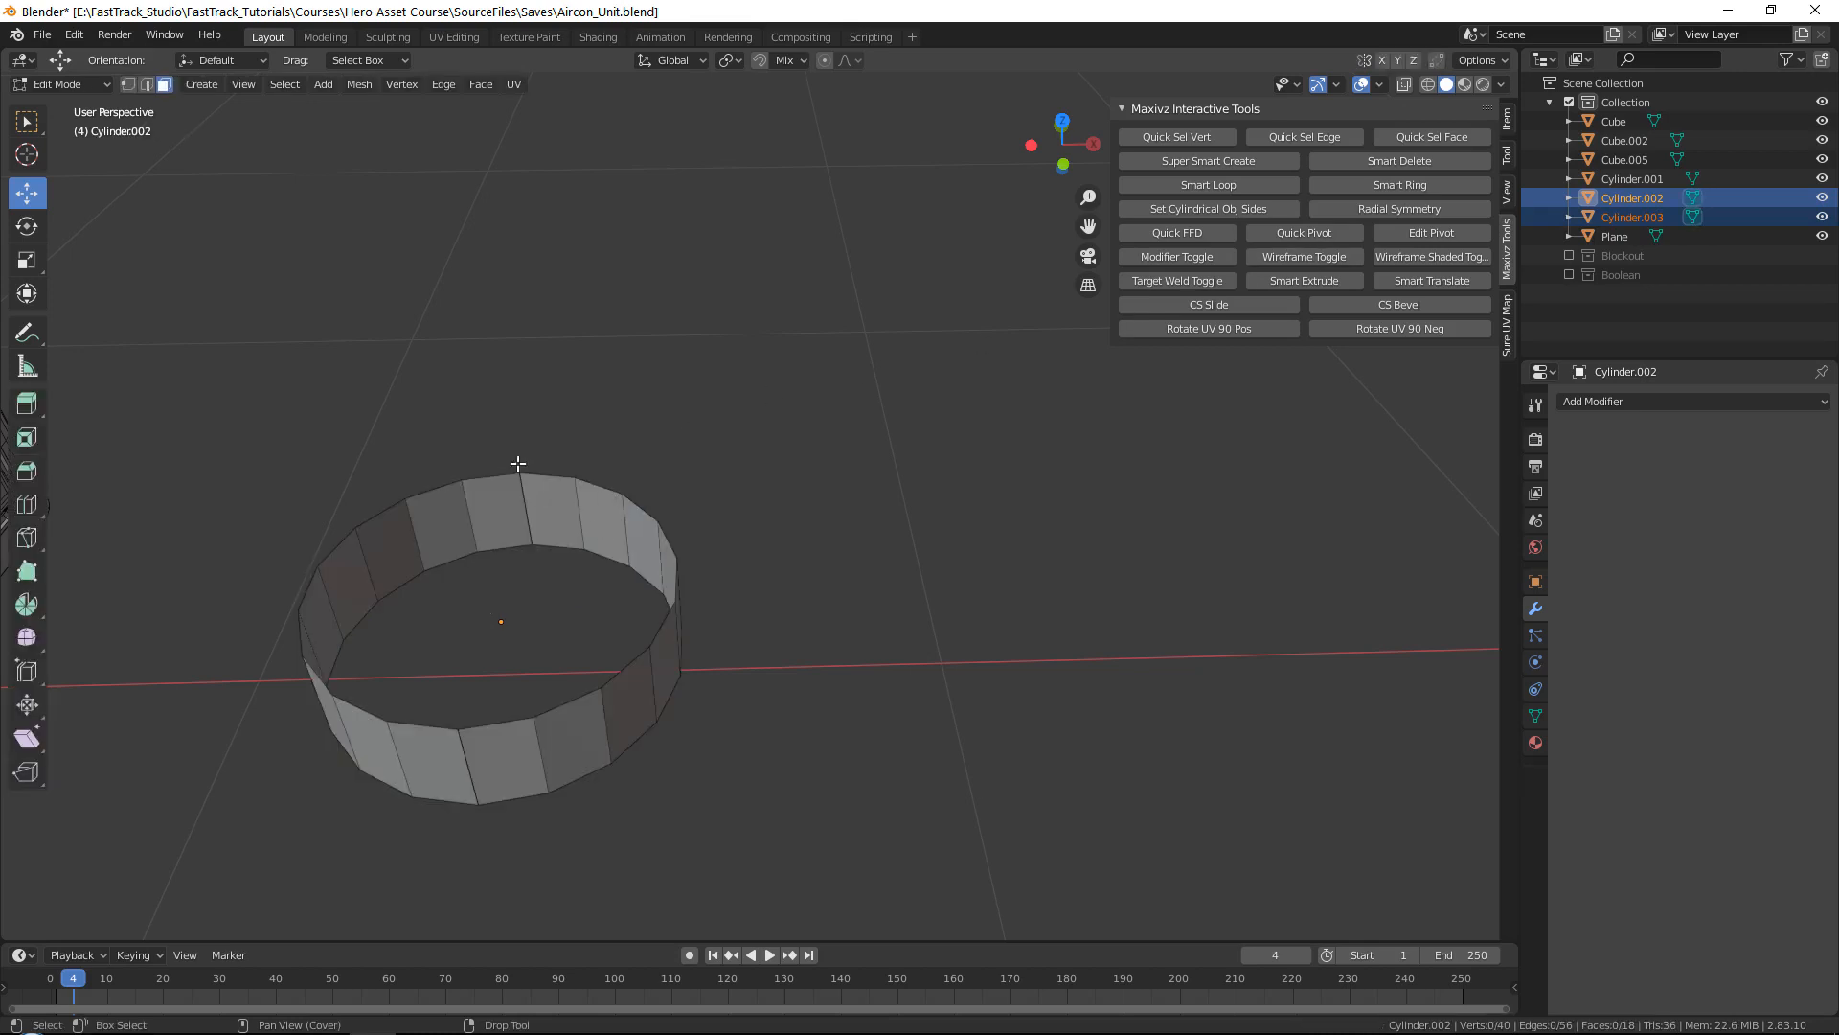
{"action": "left_click", "coordinate": [458, 498]}
{"action": "left_click_drag", "start_coordinate": [425, 380], "coordinate": [517, 554]}
{"action": "left_click", "coordinate": [443, 84]}
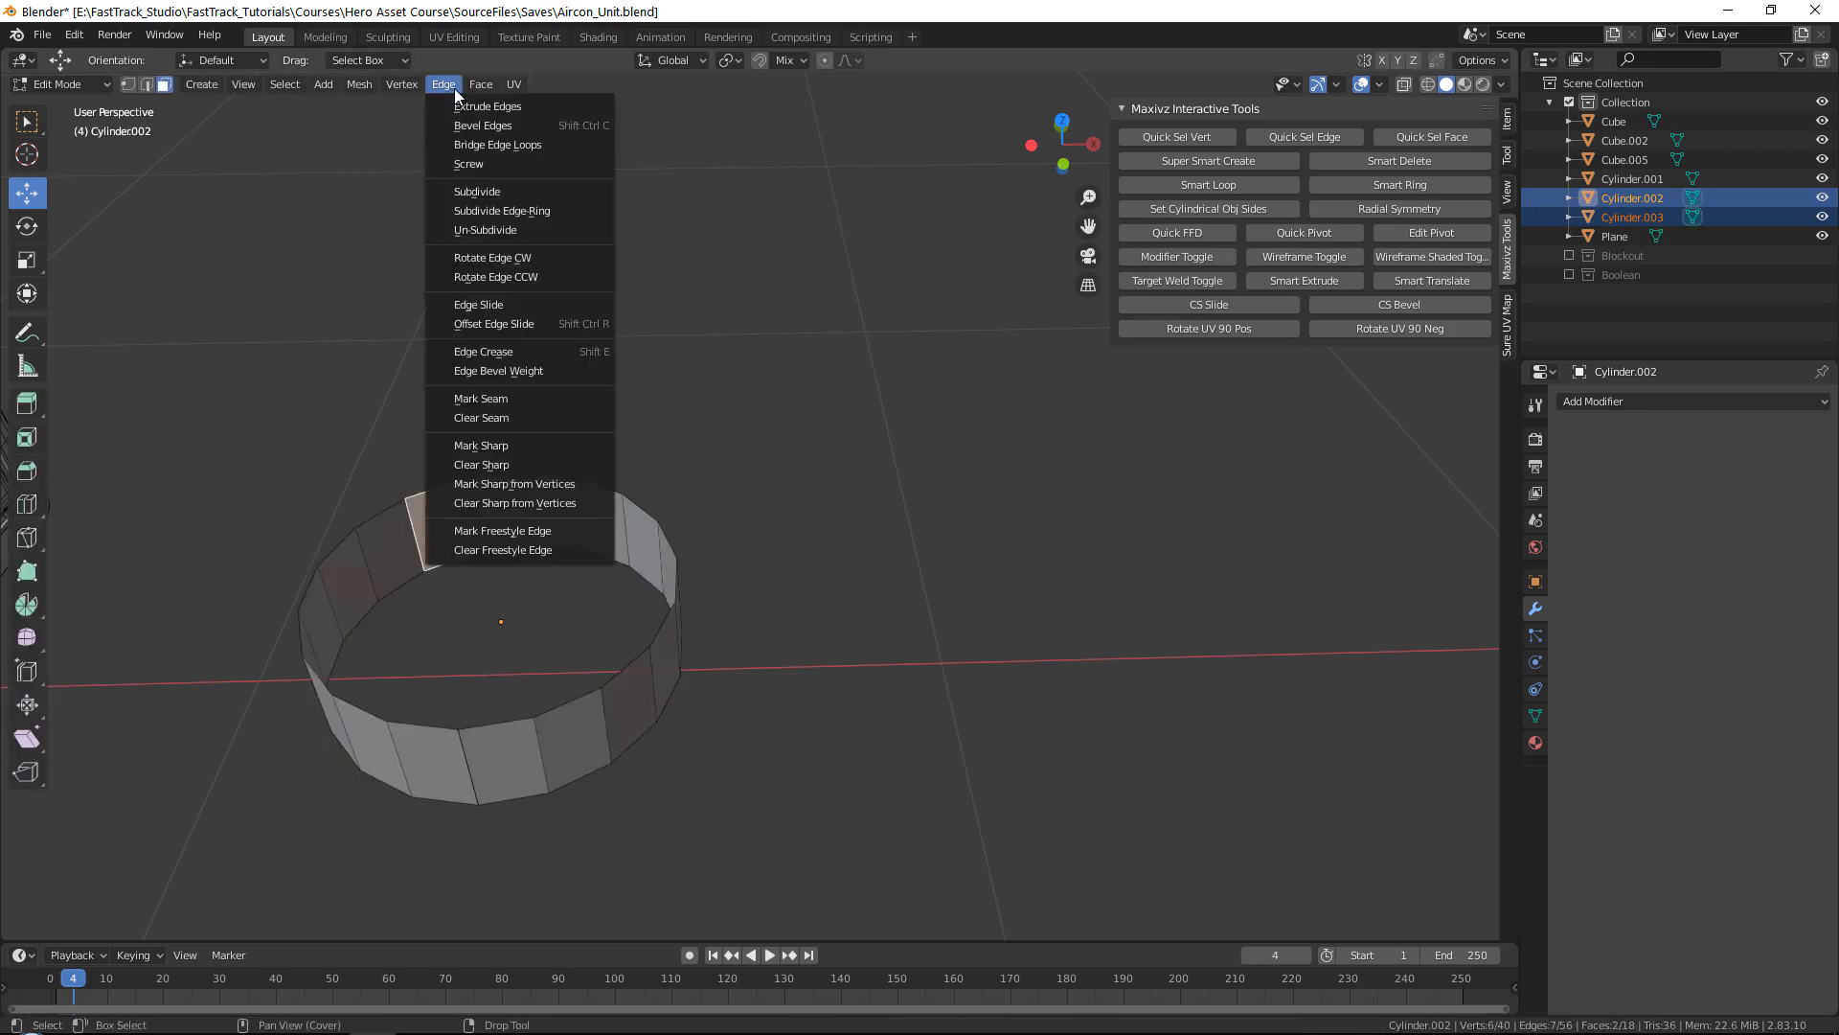
{"action": "mouse_move", "coordinate": [478, 85]}
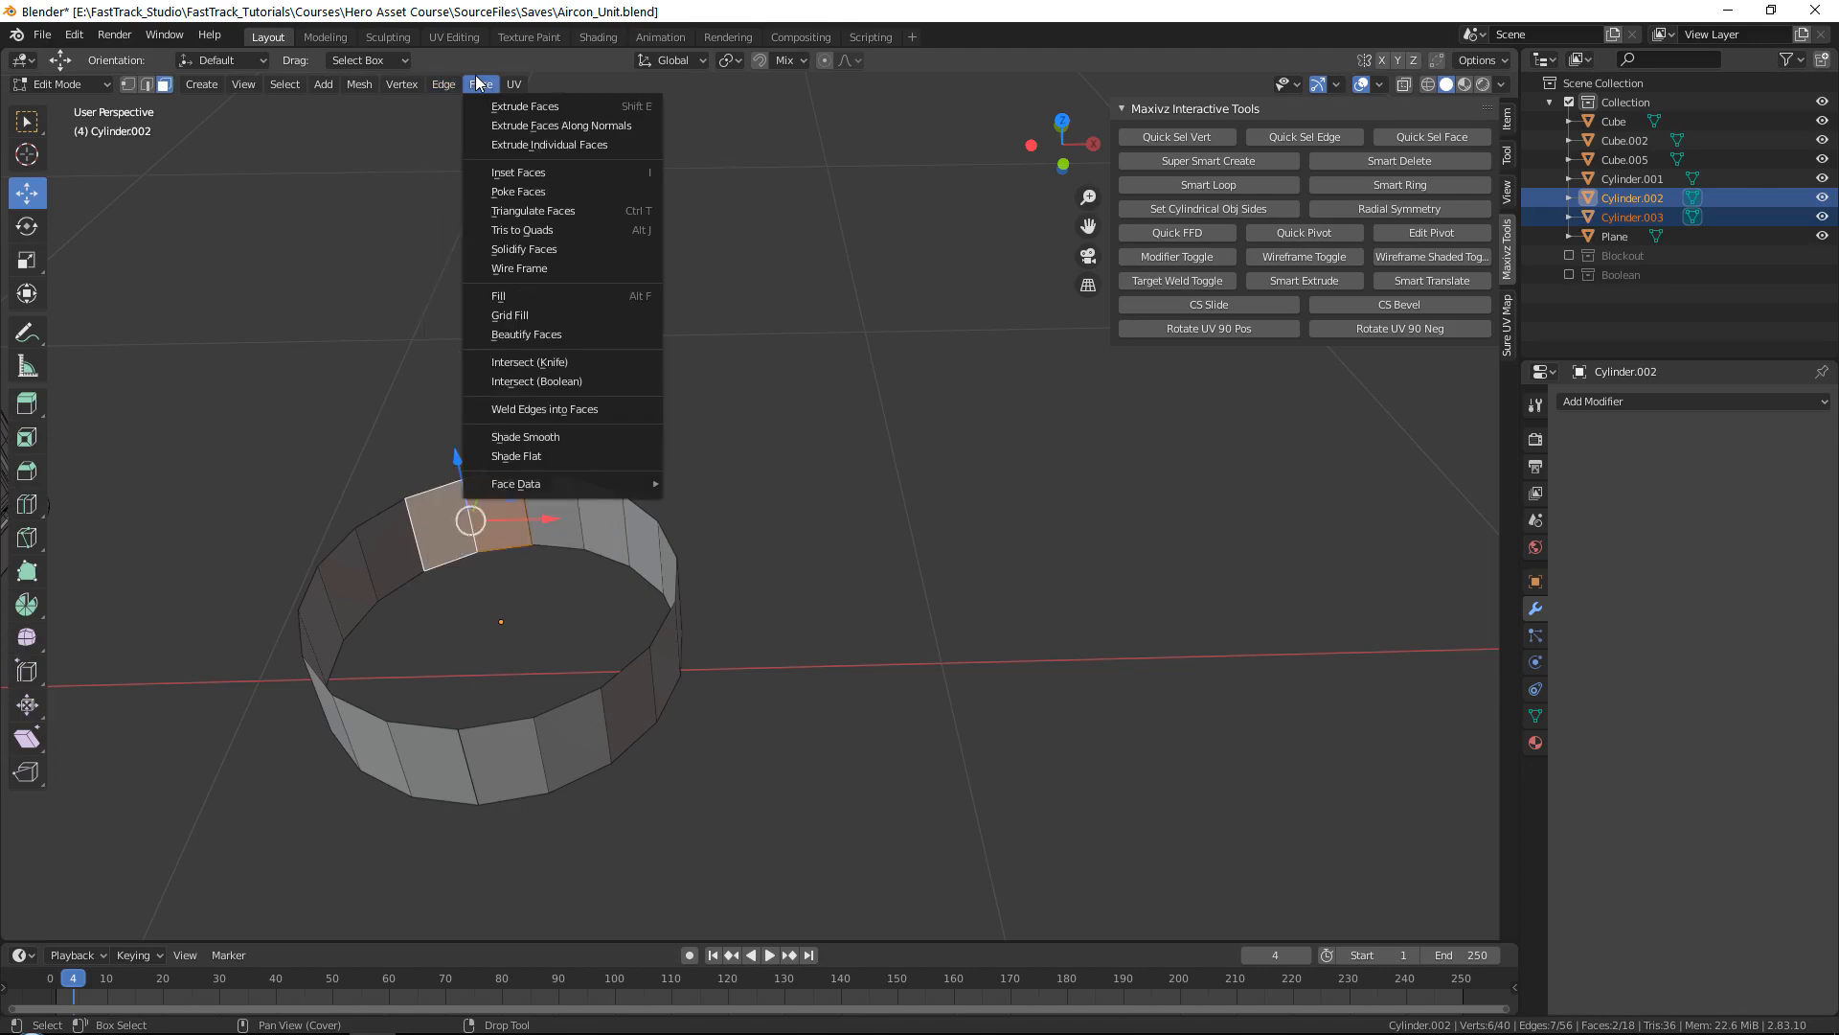
{"action": "mouse_move", "coordinate": [402, 86]}
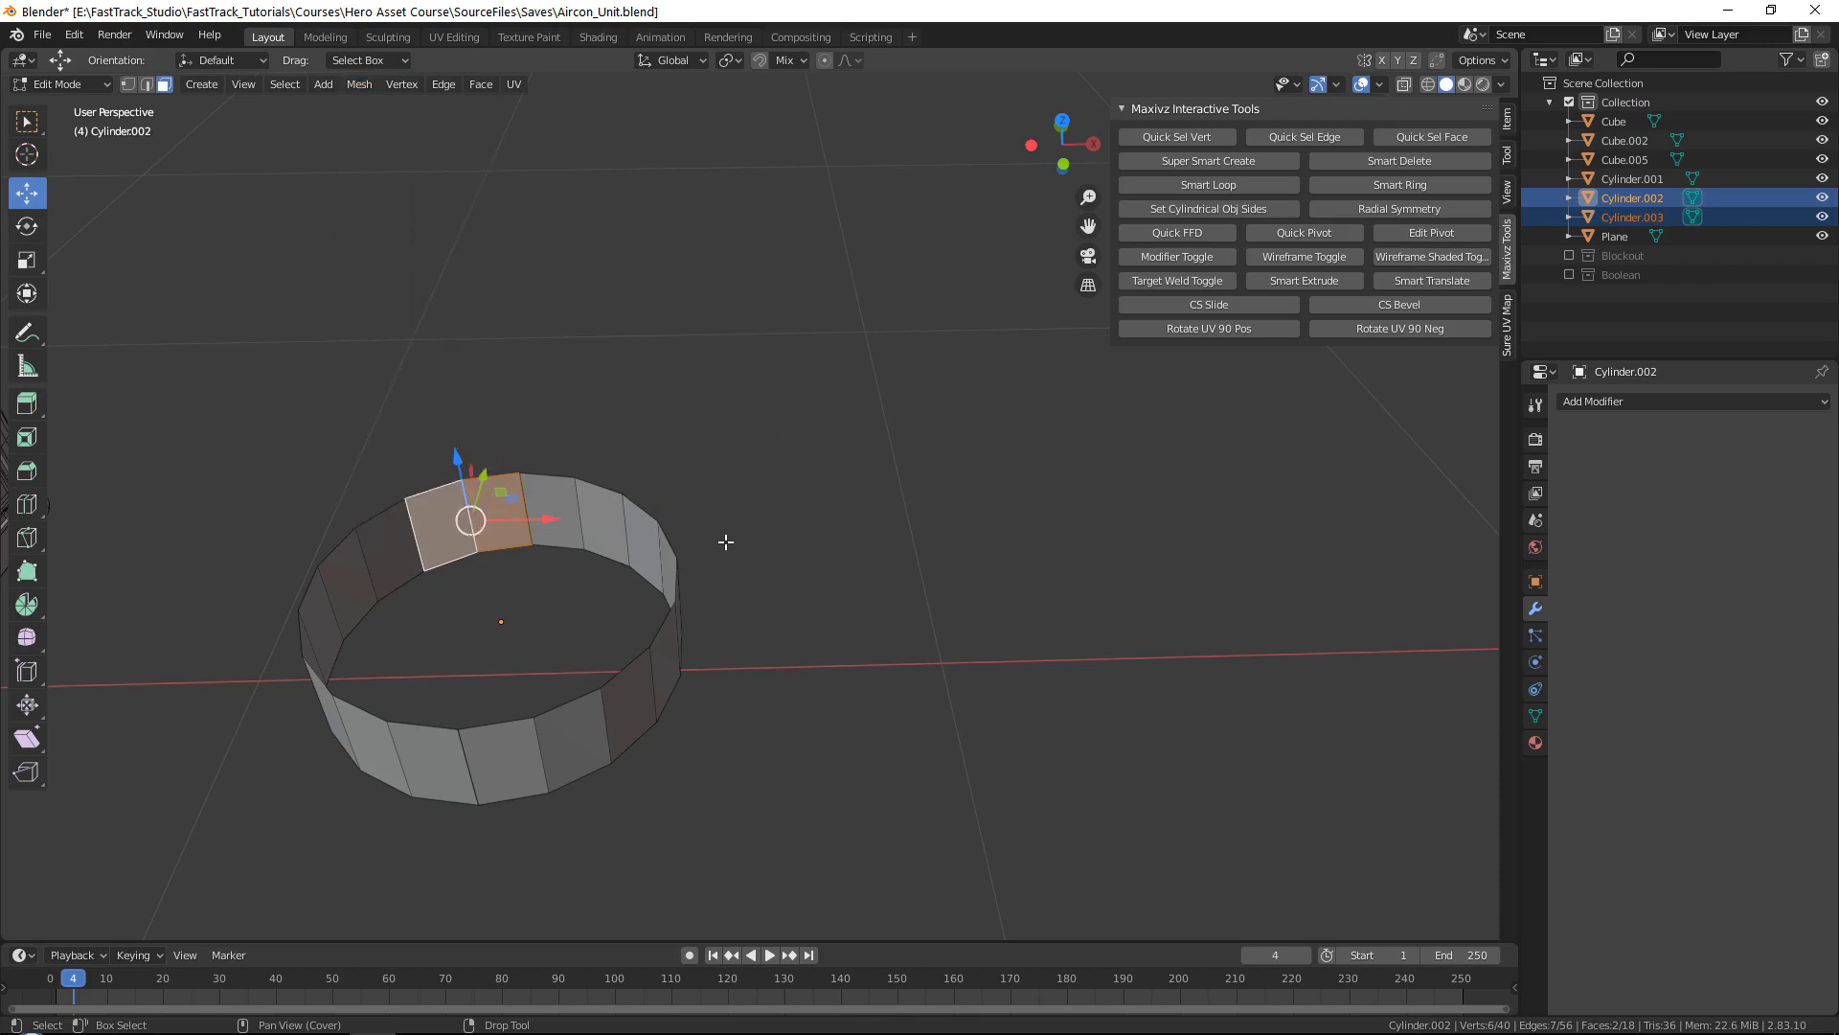
Step: Move the separated half ring about 1.05 m along X and join both halves into one object
{"action": "key", "text": "Tab"}
{"action": "left_click", "coordinate": [607, 509]}
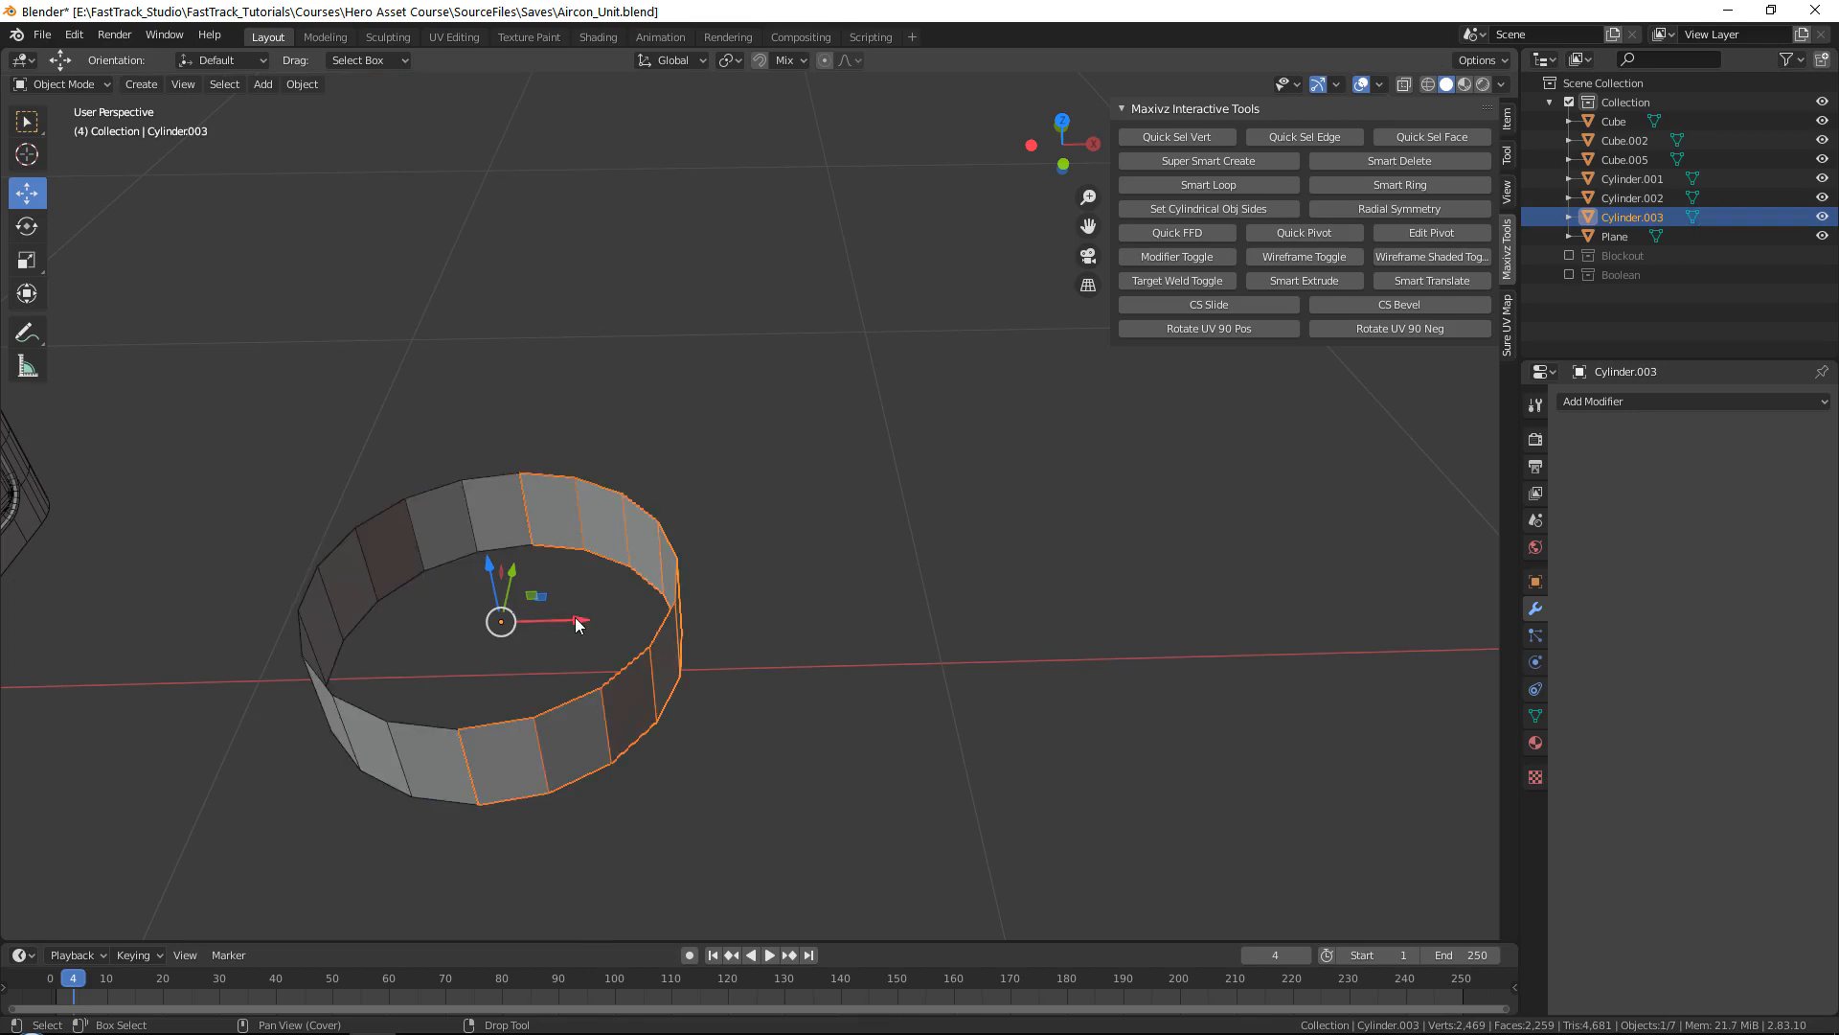
{"action": "left_click_drag", "start_coordinate": [577, 623], "coordinate": [1318, 623]}
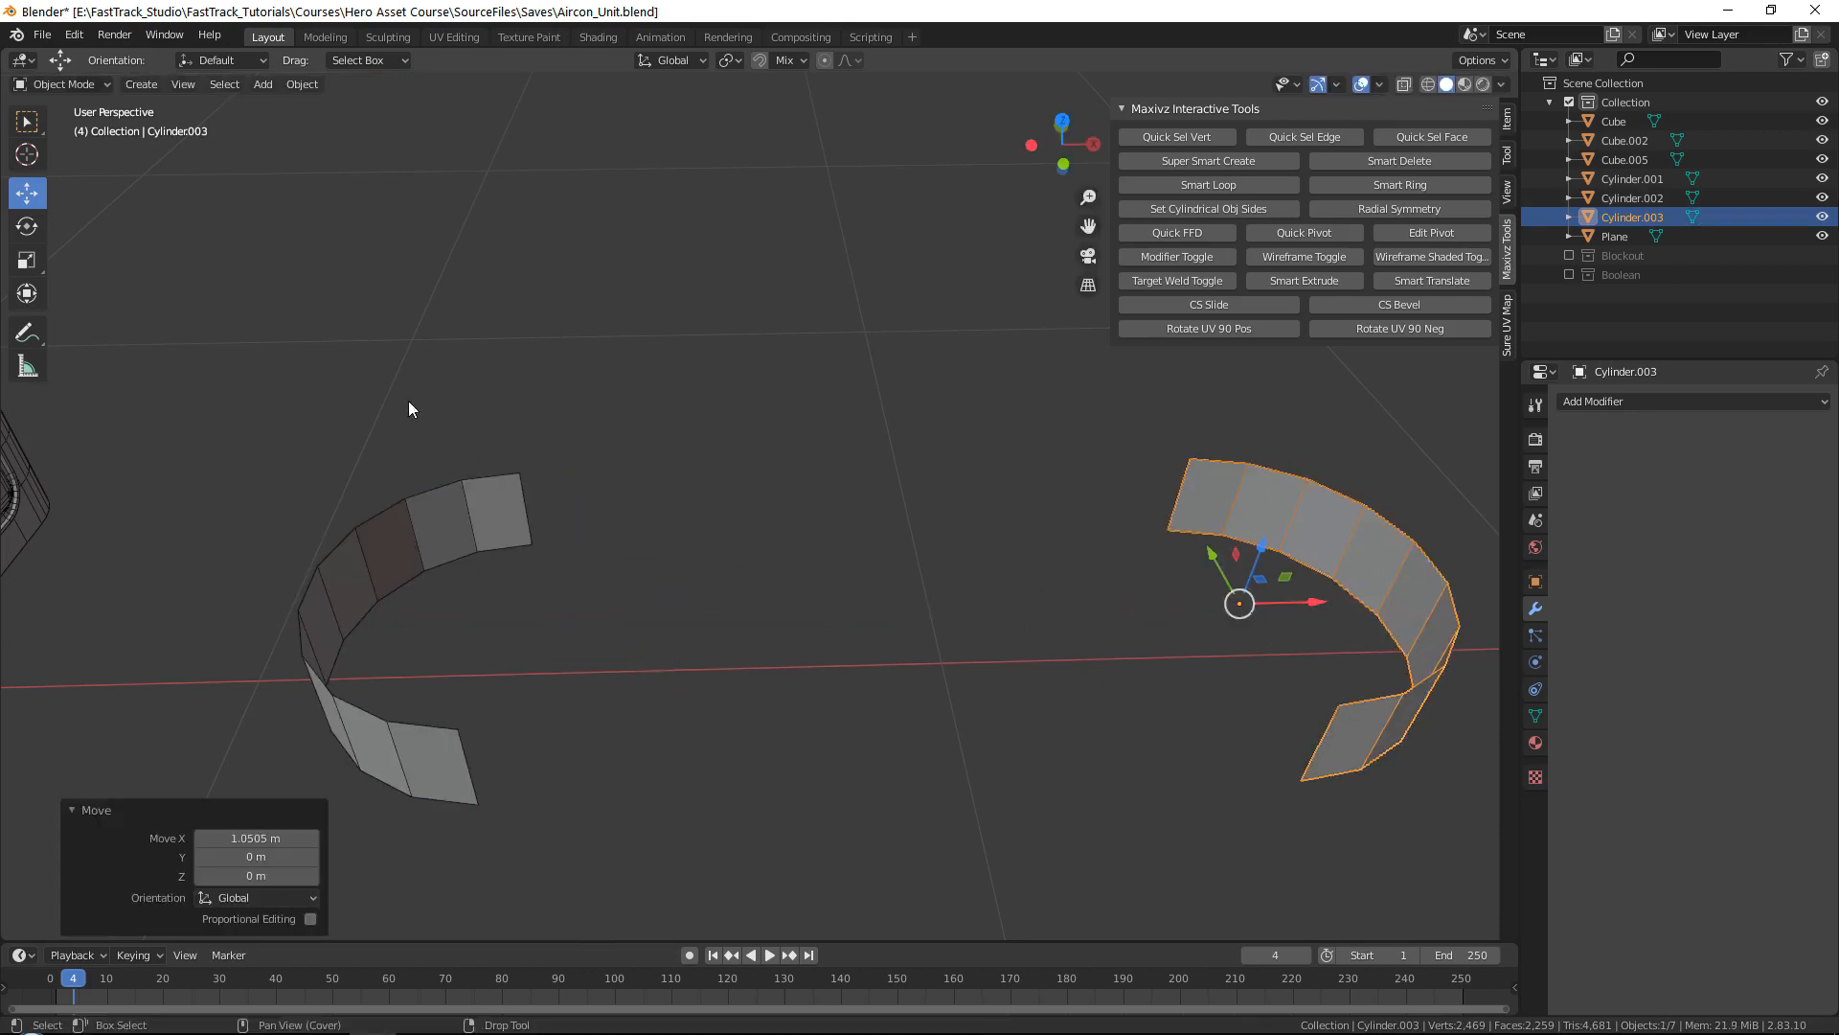
{"action": "left_click_drag", "start_coordinate": [322, 331], "coordinate": [895, 753], "text": "shift"}
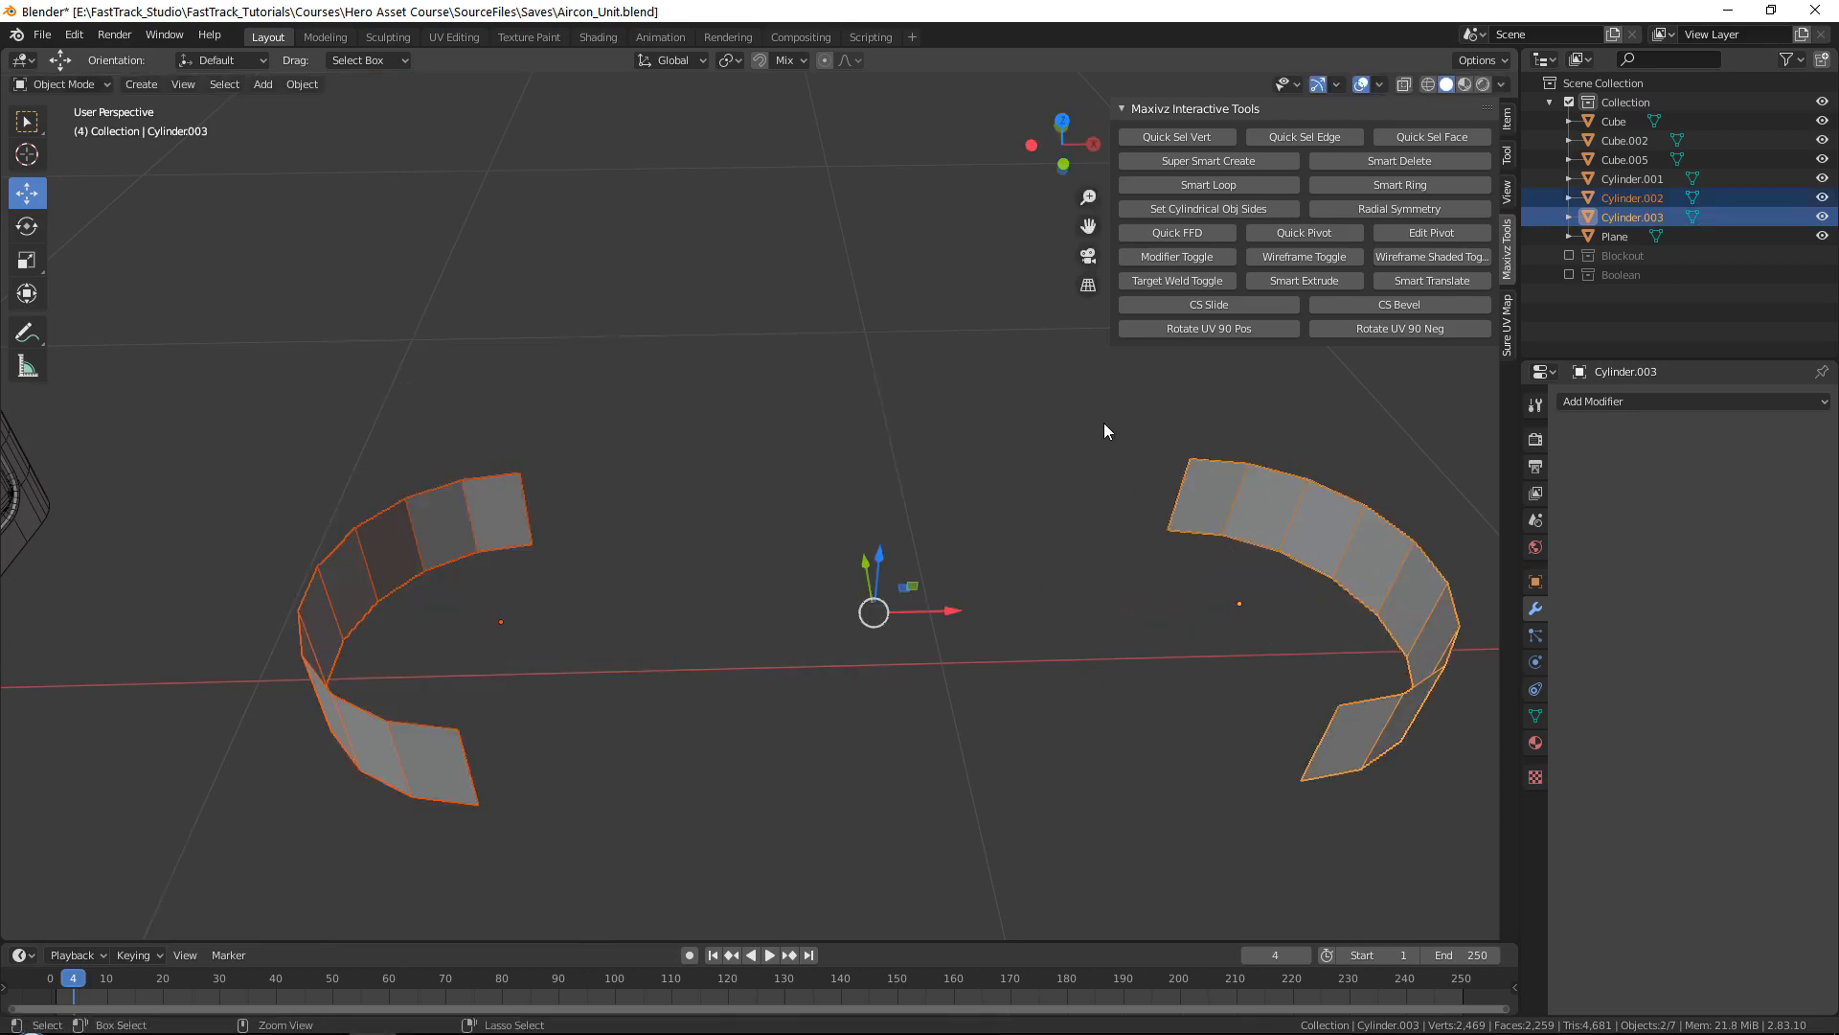
{"action": "key", "text": "ctrl+j"}
Step: Bridge the two open end edges on the far side of the half rings with Bridge Edge Loops
{"action": "key", "text": "Tab"}
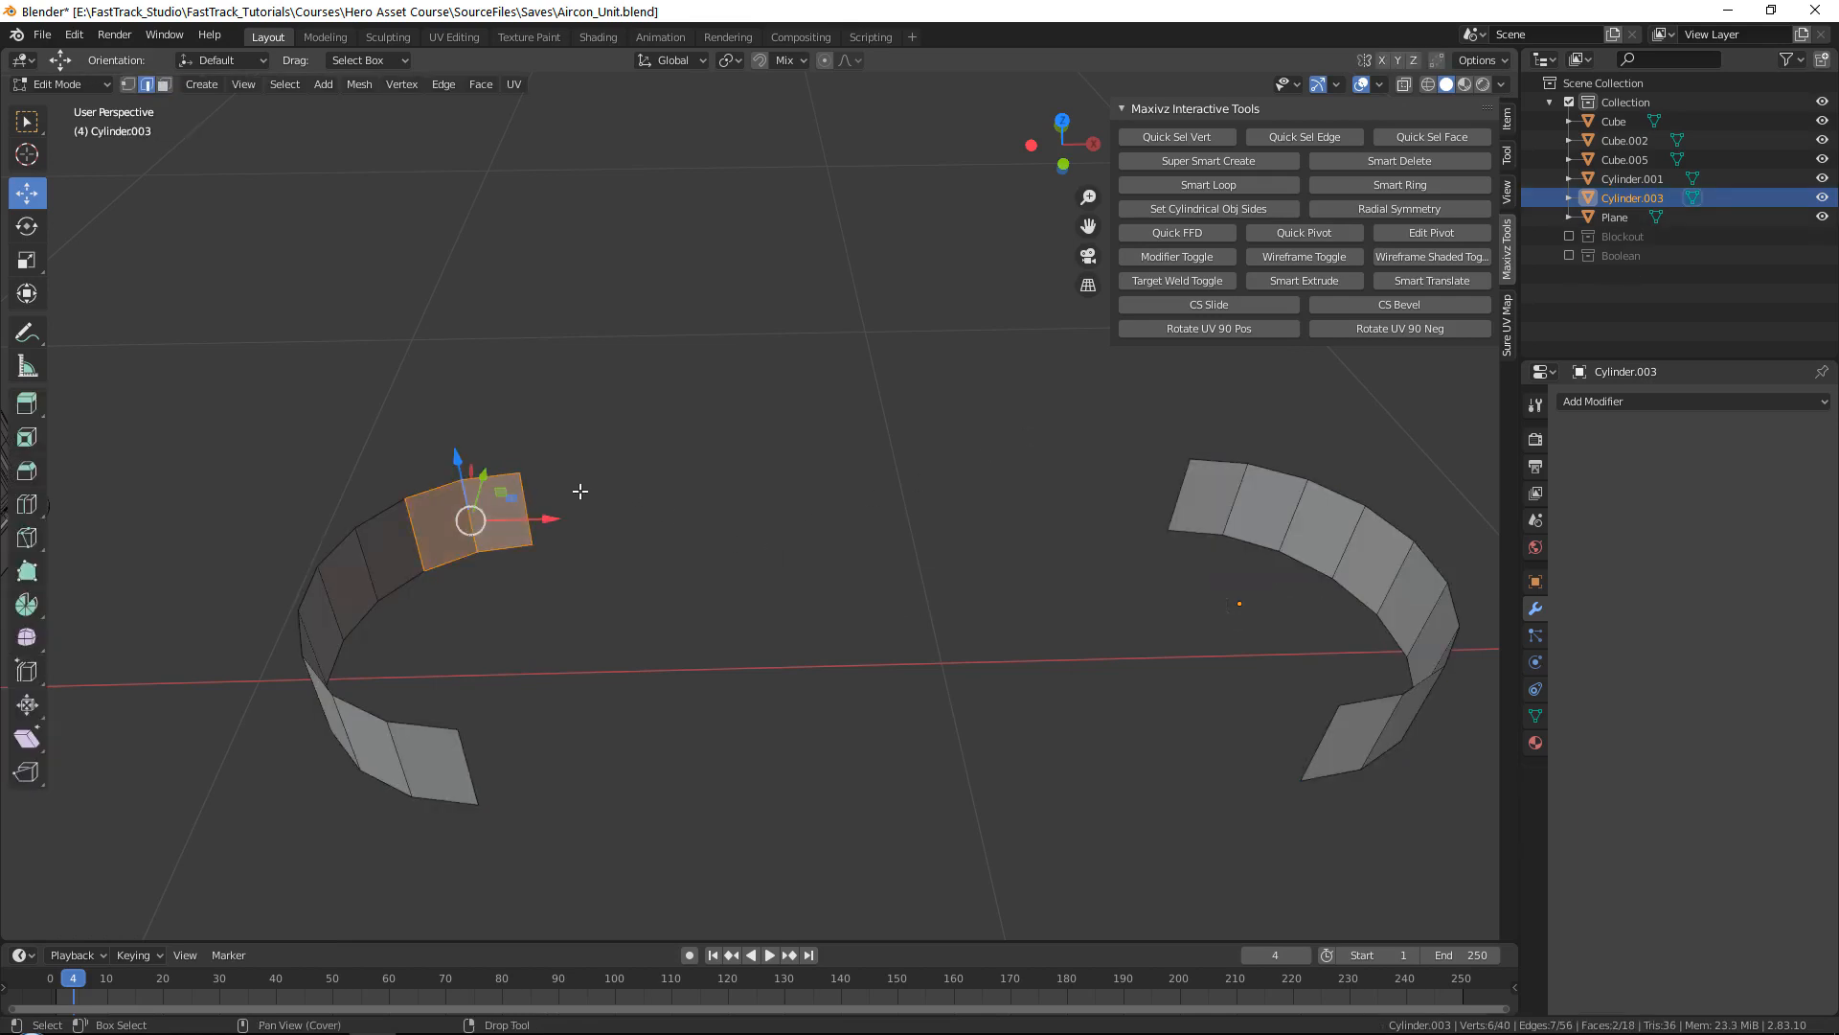
{"action": "left_click_drag", "start_coordinate": [580, 491], "coordinate": [498, 517]}
{"action": "left_click_drag", "start_coordinate": [1132, 482], "coordinate": [1206, 516], "text": "shift"}
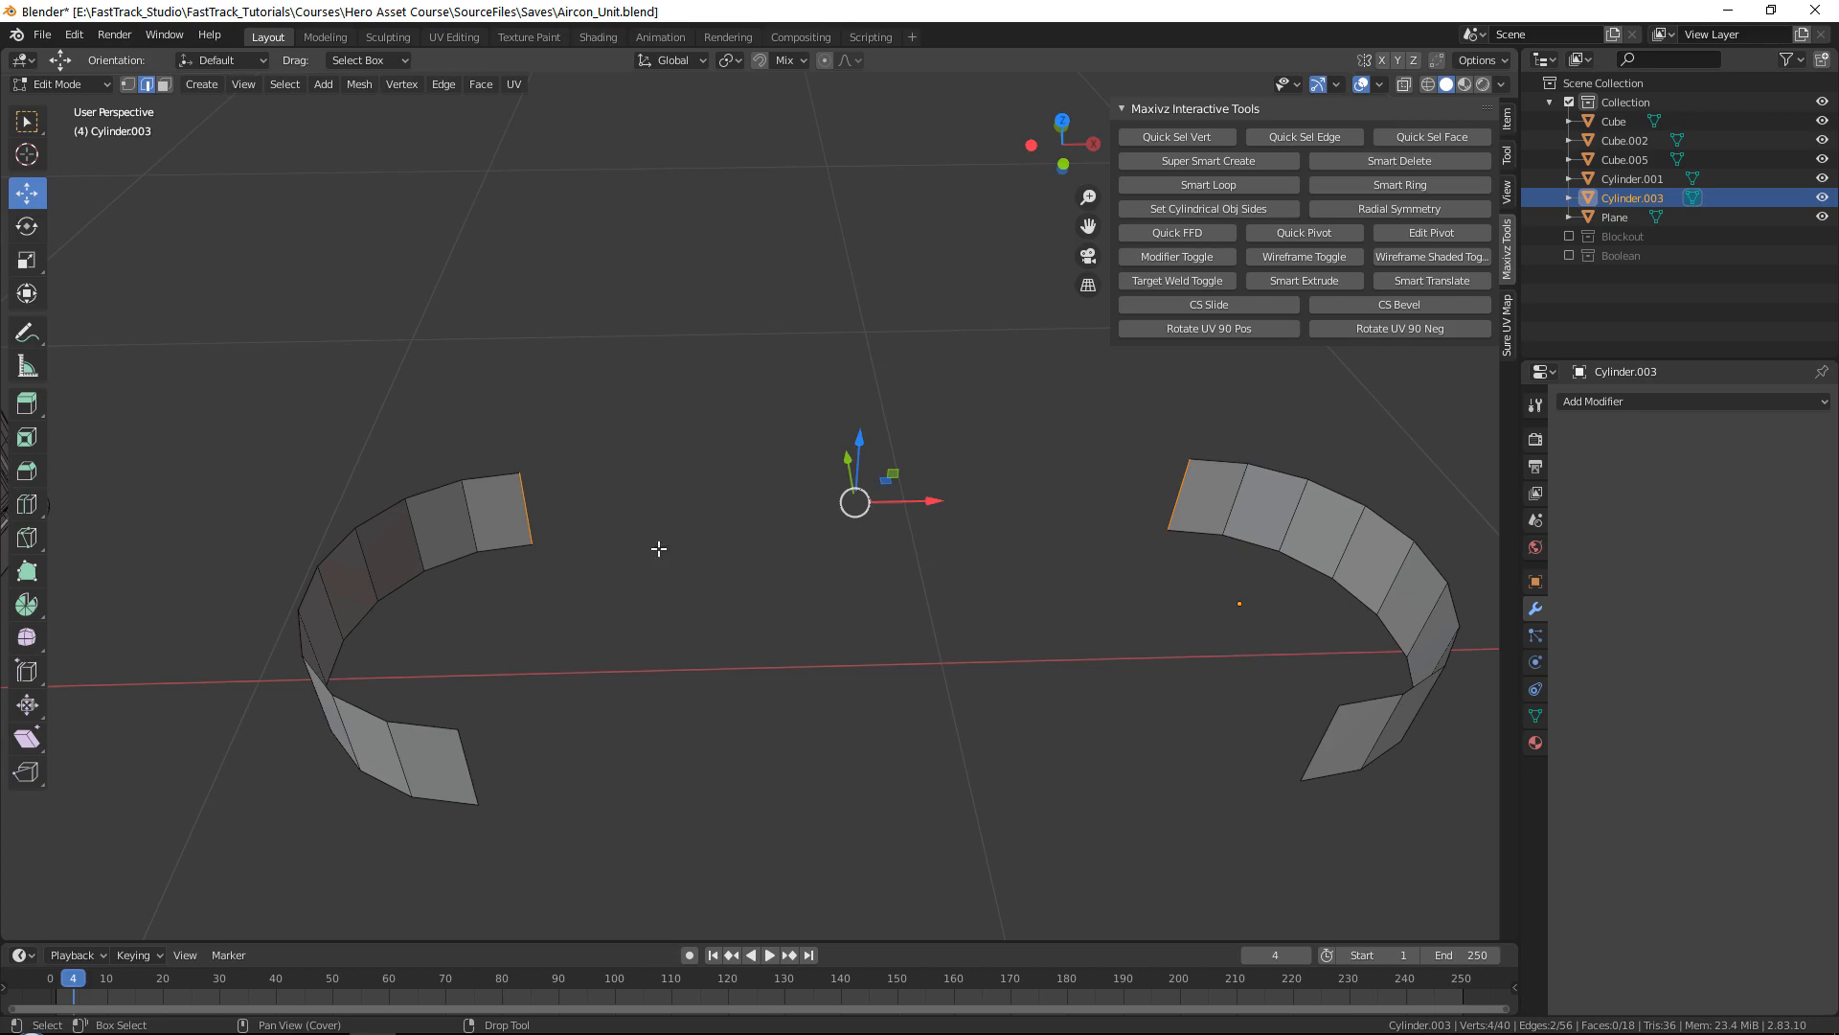
{"action": "key", "text": "ctrl+e"}
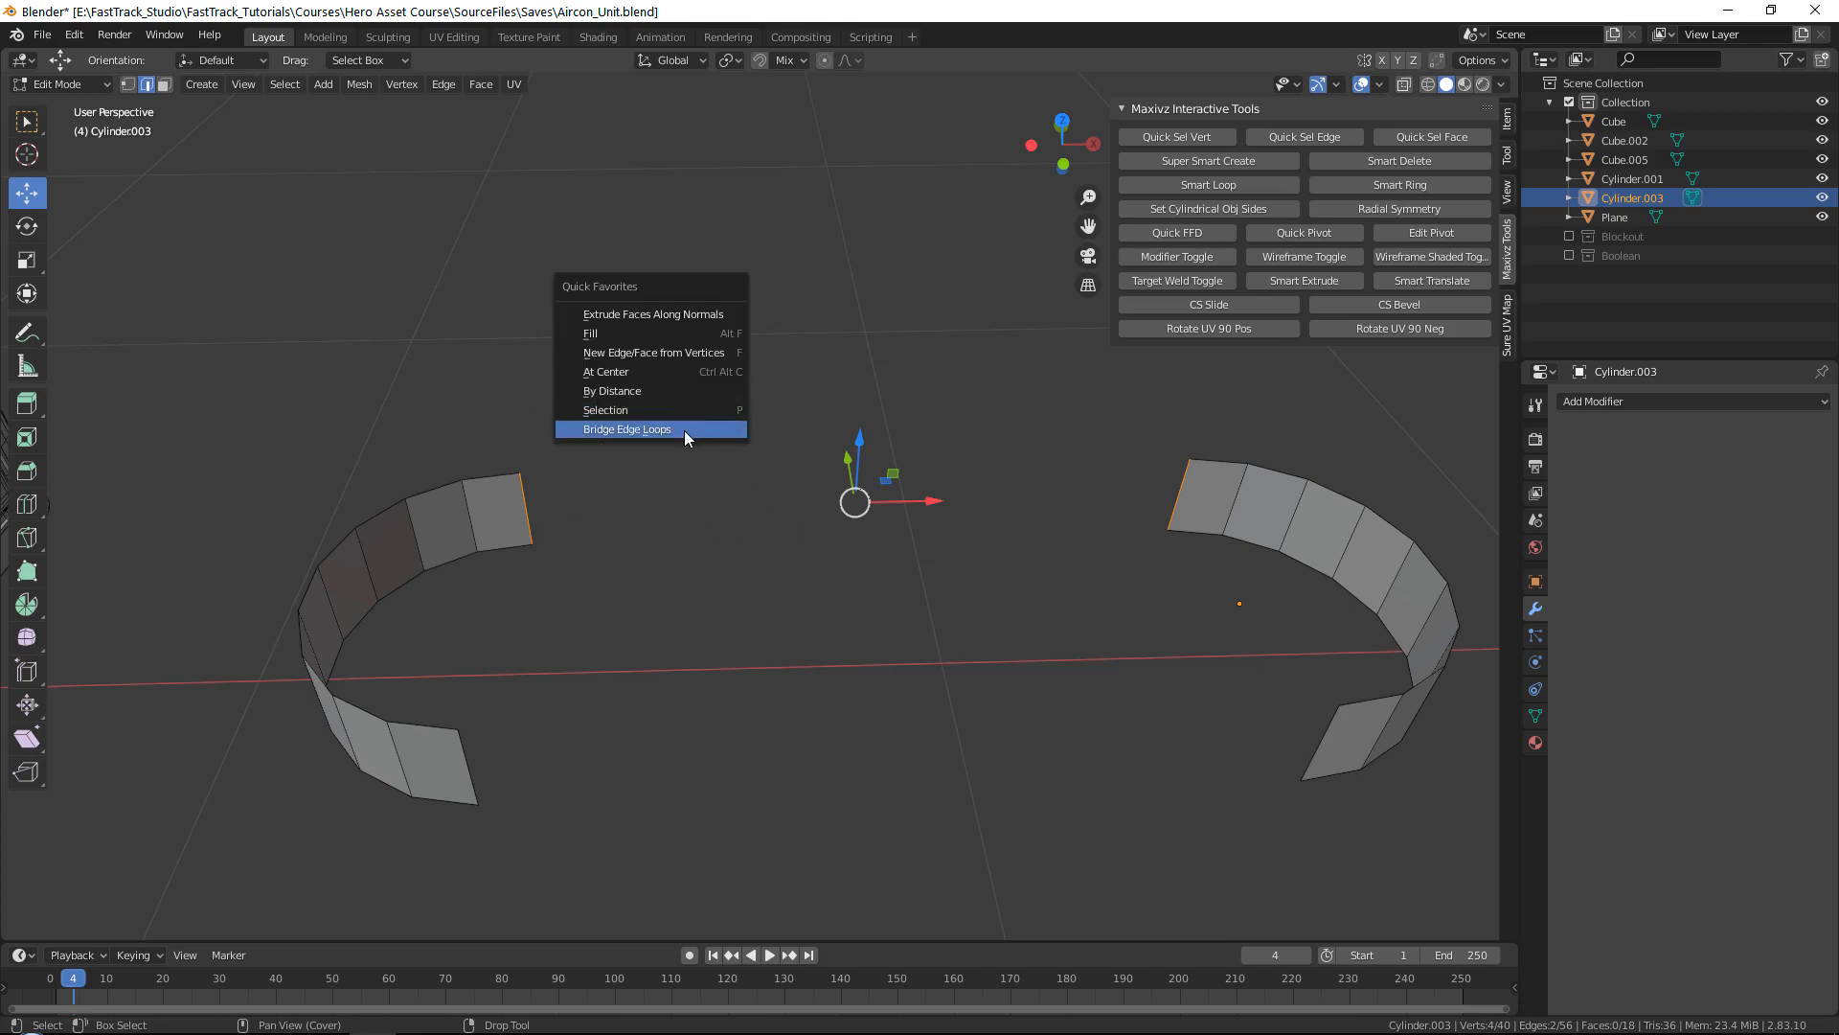
{"action": "left_click", "coordinate": [684, 429]}
Step: Bridge the remaining two open end edges on the near side to close the slot-shaped ring
{"action": "left_click", "coordinate": [455, 761]}
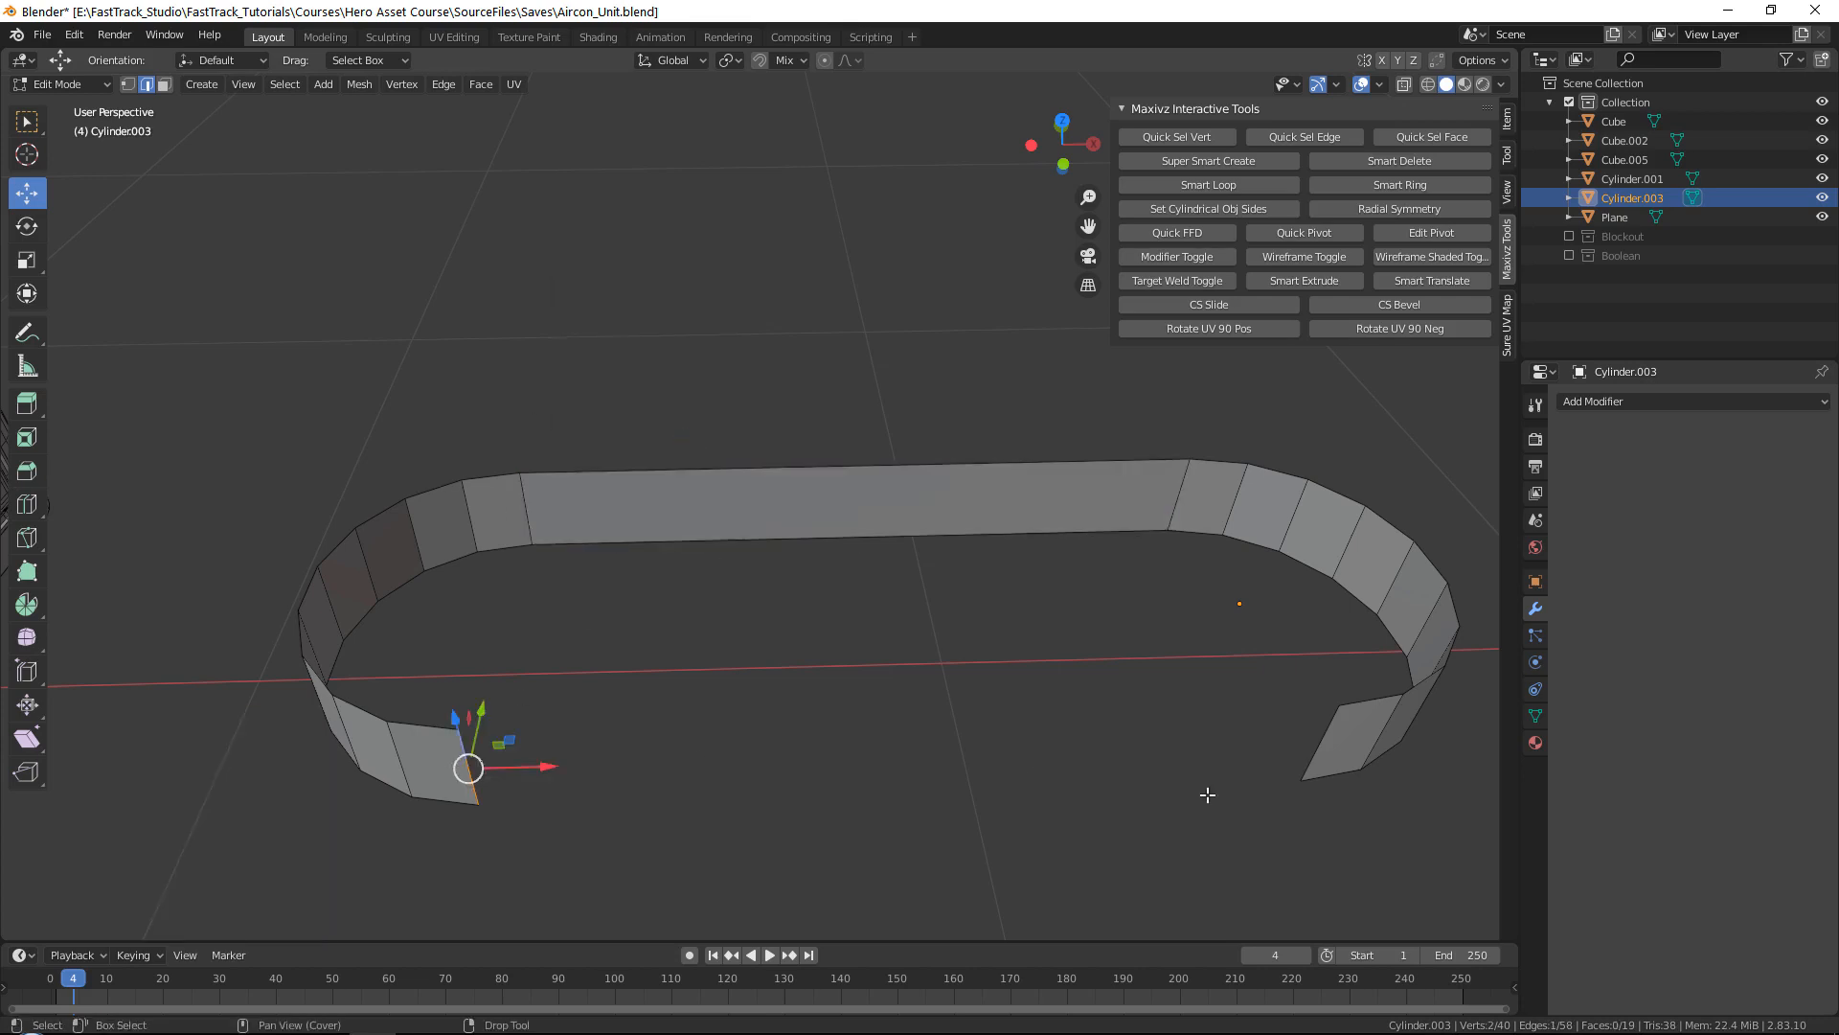
{"action": "left_click", "coordinate": [1320, 742], "text": "shift"}
{"action": "key", "text": "q"}
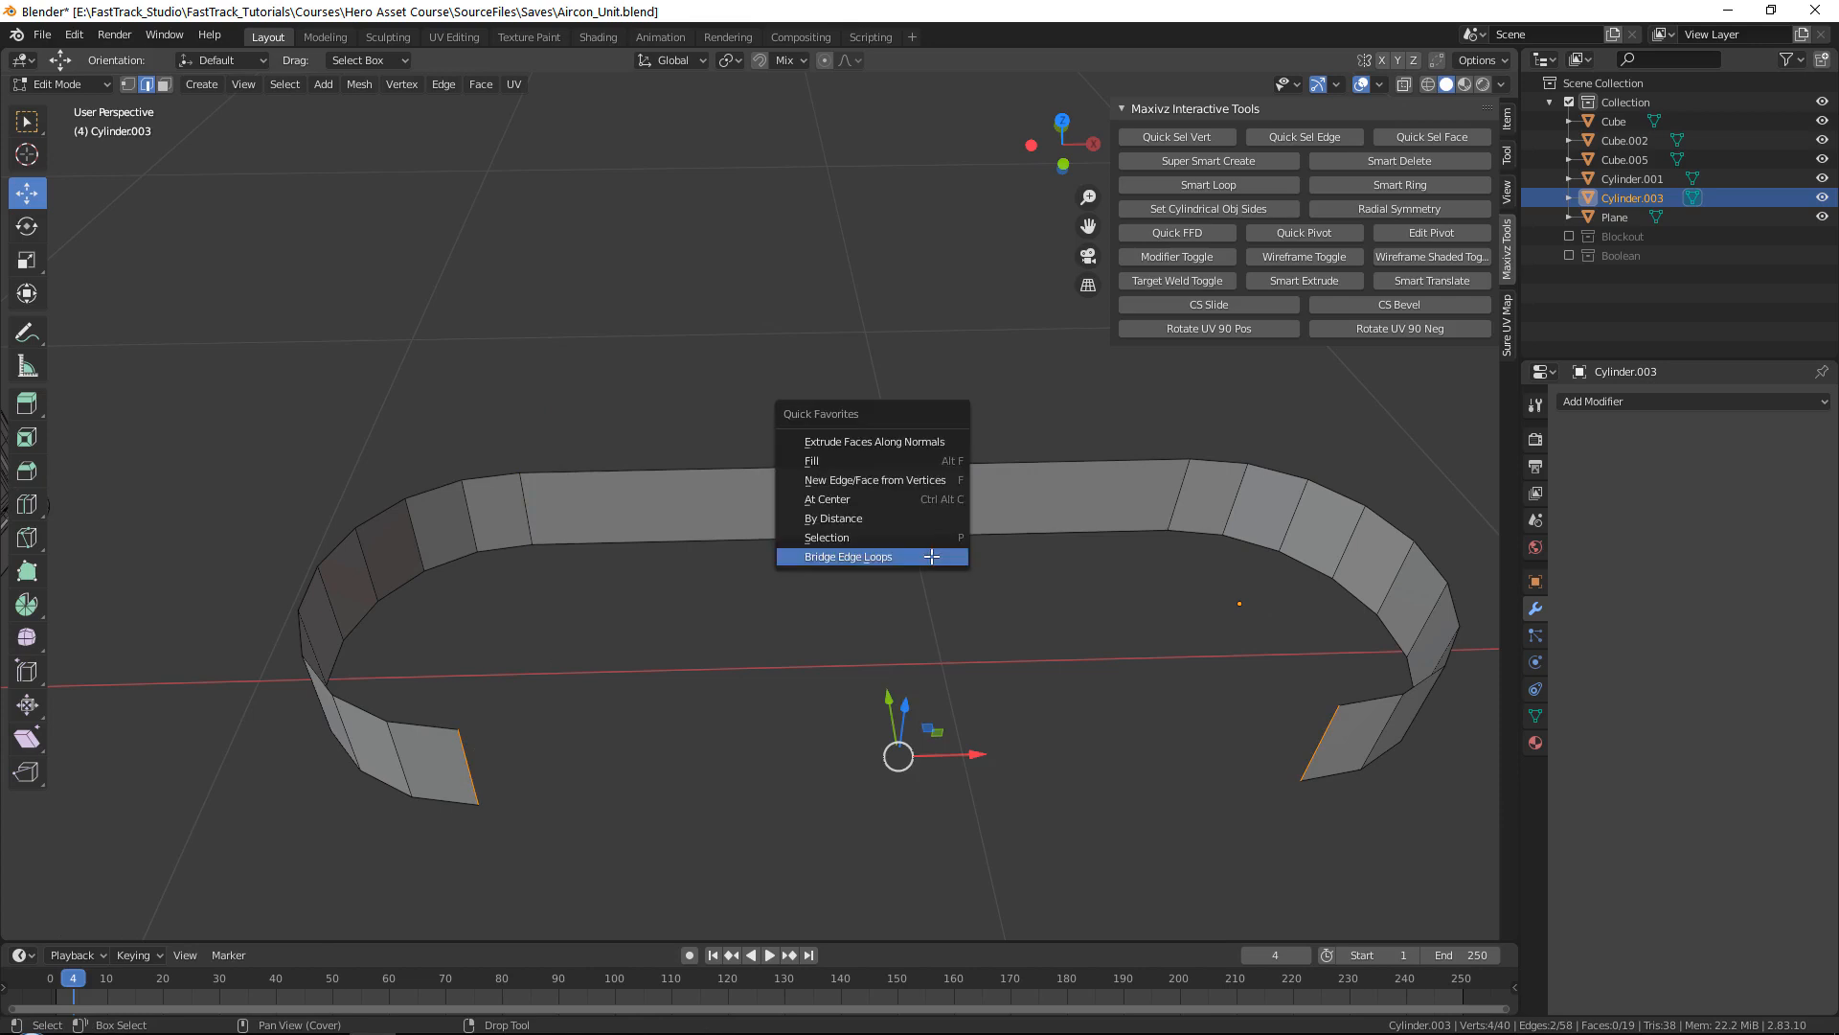
{"action": "left_click", "coordinate": [931, 556]}
{"action": "key", "text": "Tab"}
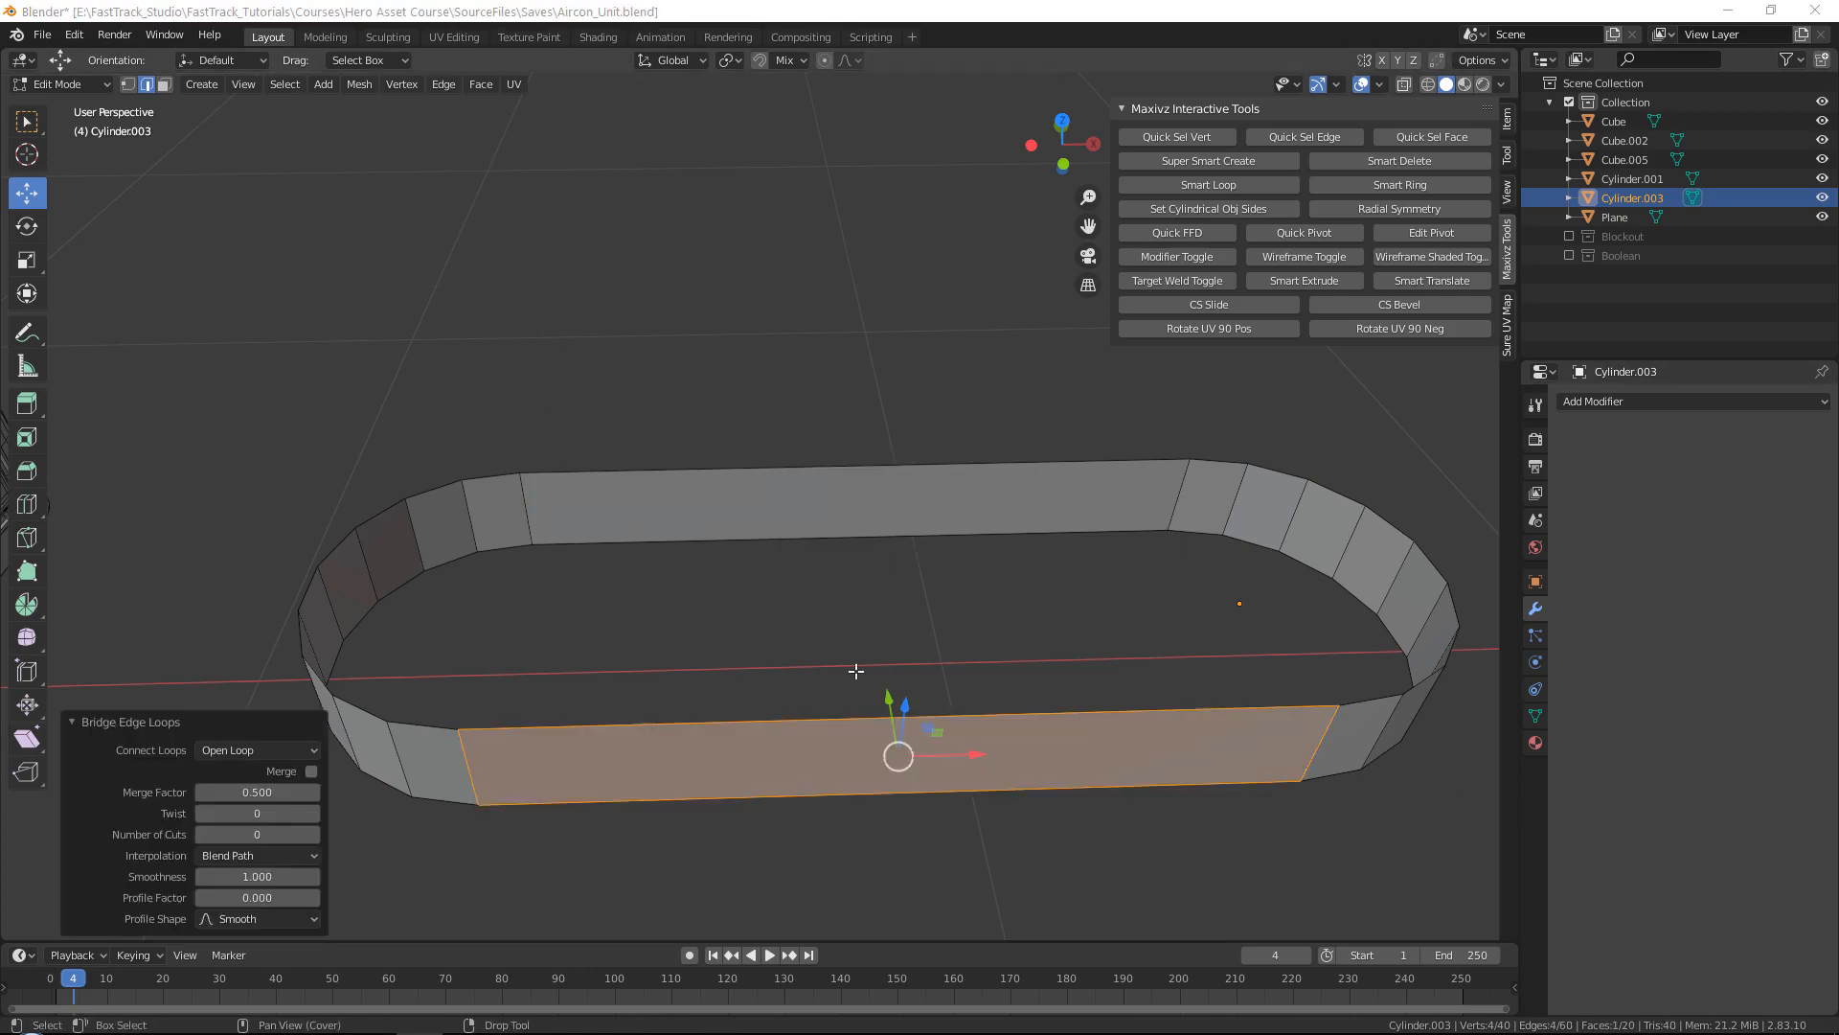
Step: Center the slot ring's pivot on its geometry with Quick Pivot
{"action": "scroll", "coordinate": [807, 486], "scroll_direction": "down", "scroll_amount": 6}
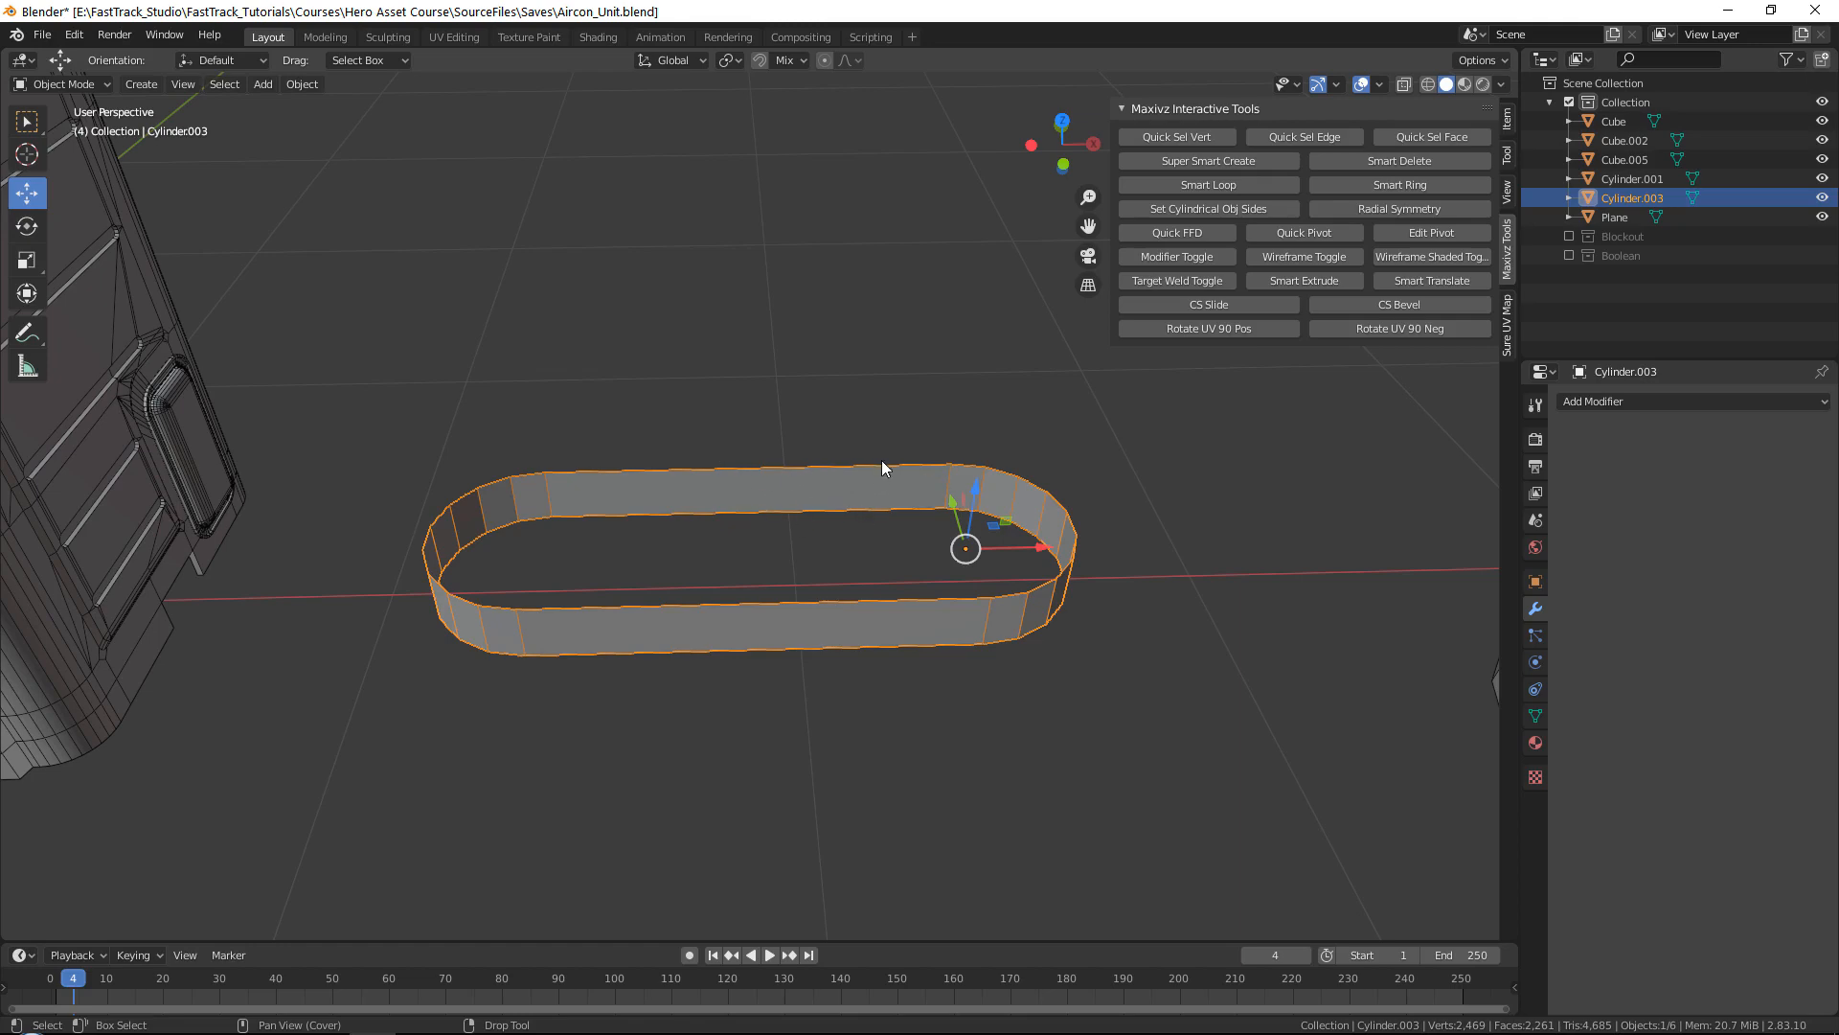
{"action": "middle_click_drag", "start_coordinate": [868, 469], "coordinate": [1073, 536]}
{"action": "scroll", "coordinate": [1052, 602], "scroll_direction": "down", "scroll_amount": 1}
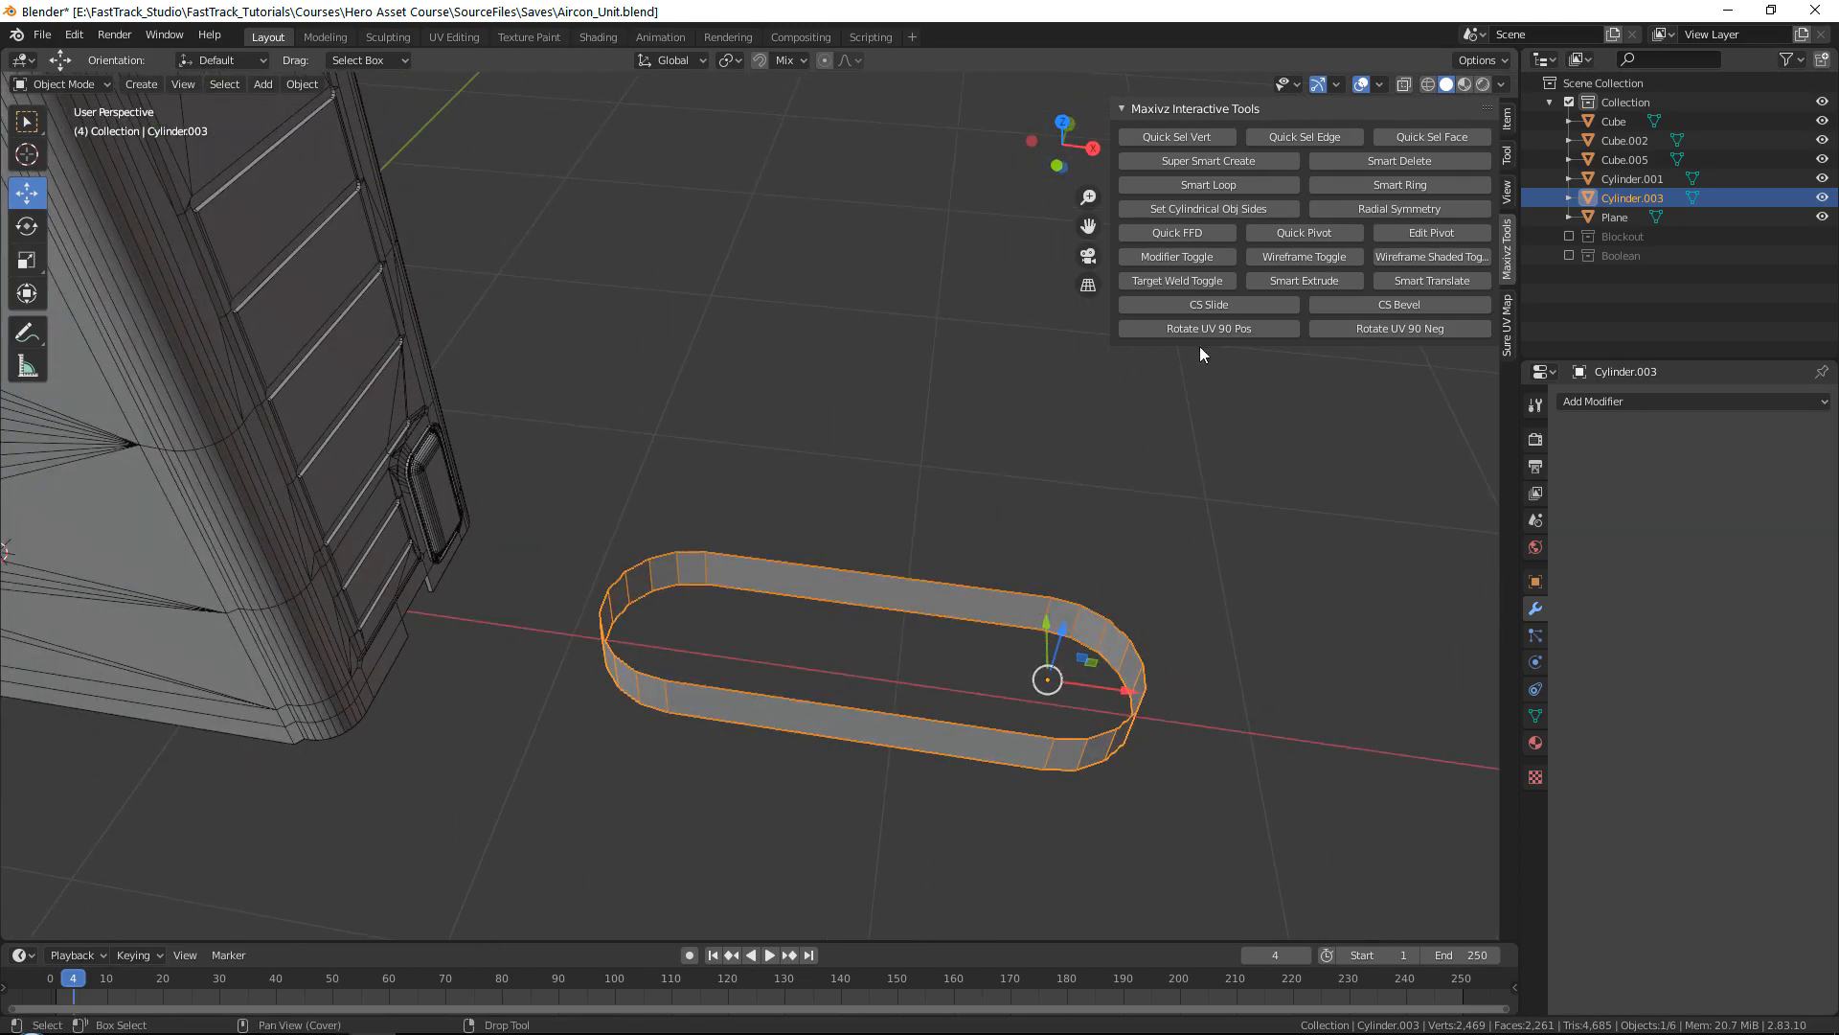
{"action": "left_click", "coordinate": [1314, 233]}
Step: Rotate the slot ring 90° around the Y axis so it stands upright
{"action": "middle_click_drag", "start_coordinate": [935, 621], "coordinate": [1061, 652]}
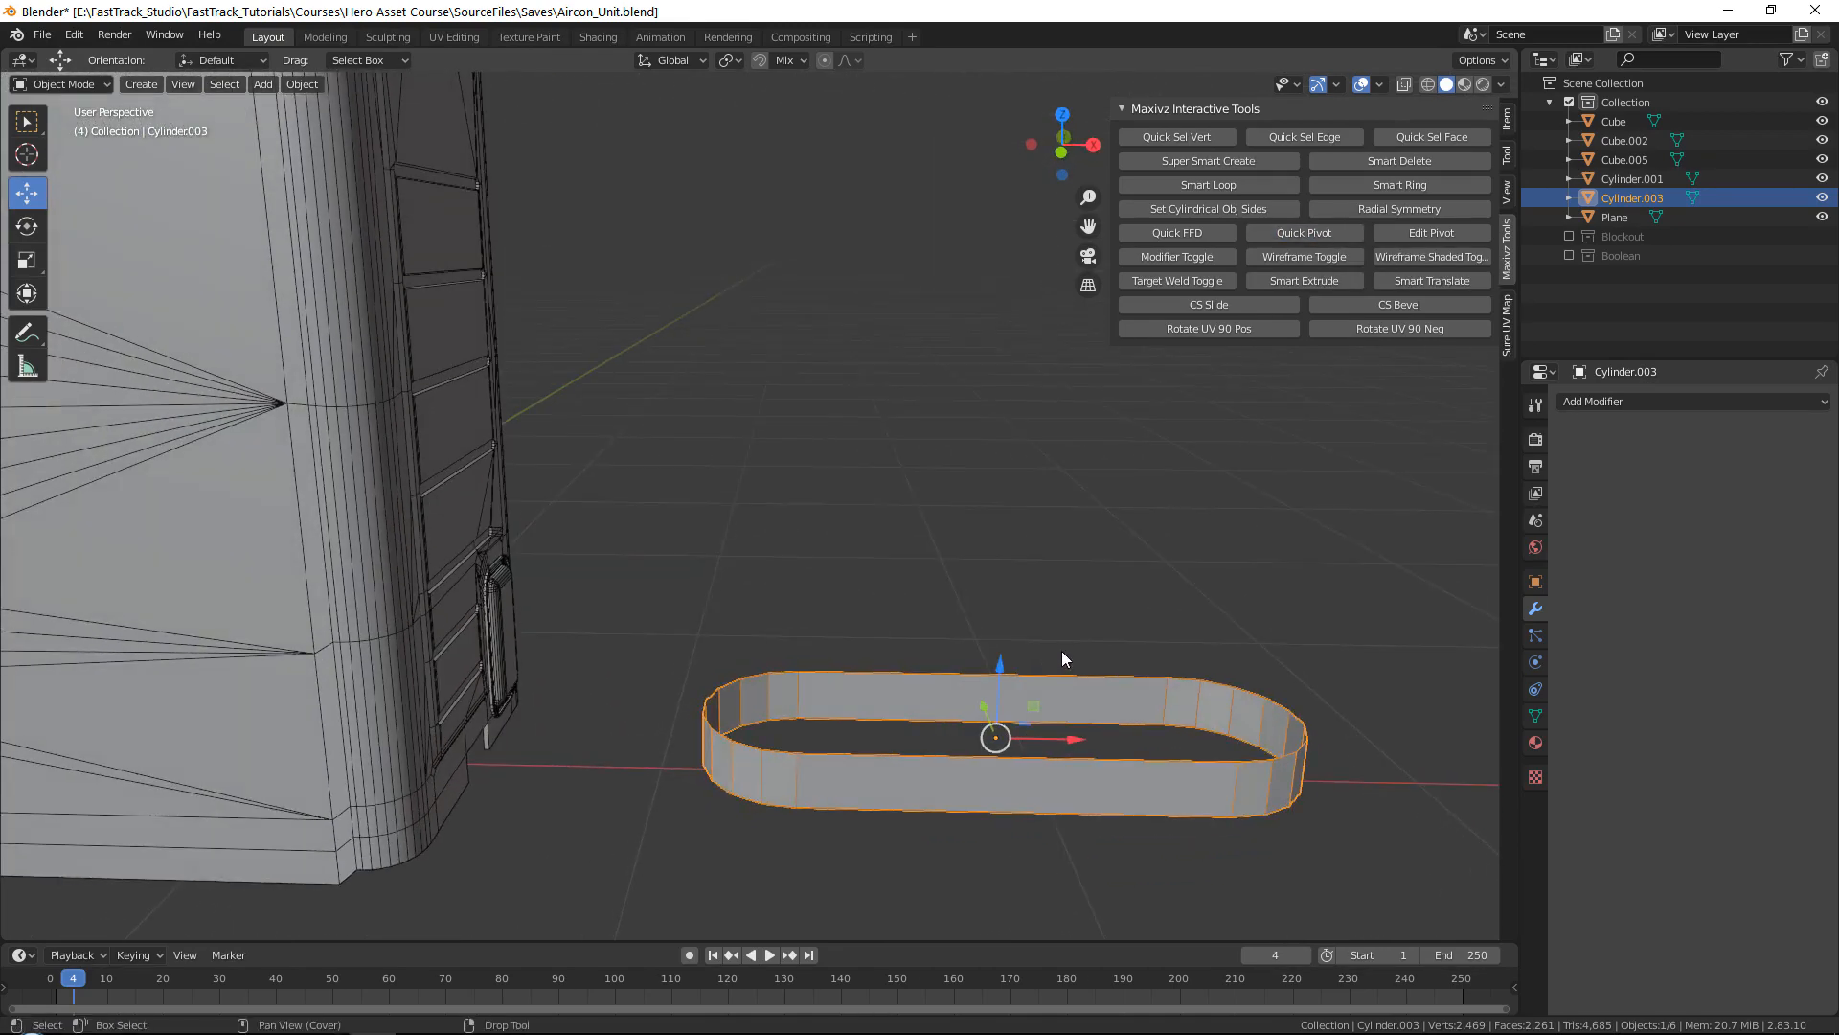
{"action": "left_click_drag", "start_coordinate": [1066, 617], "coordinate": [1074, 622], "text": "alt"}
{"action": "key", "text": "e"}
{"action": "middle_click_drag", "start_coordinate": [1101, 641], "coordinate": [1045, 571]}
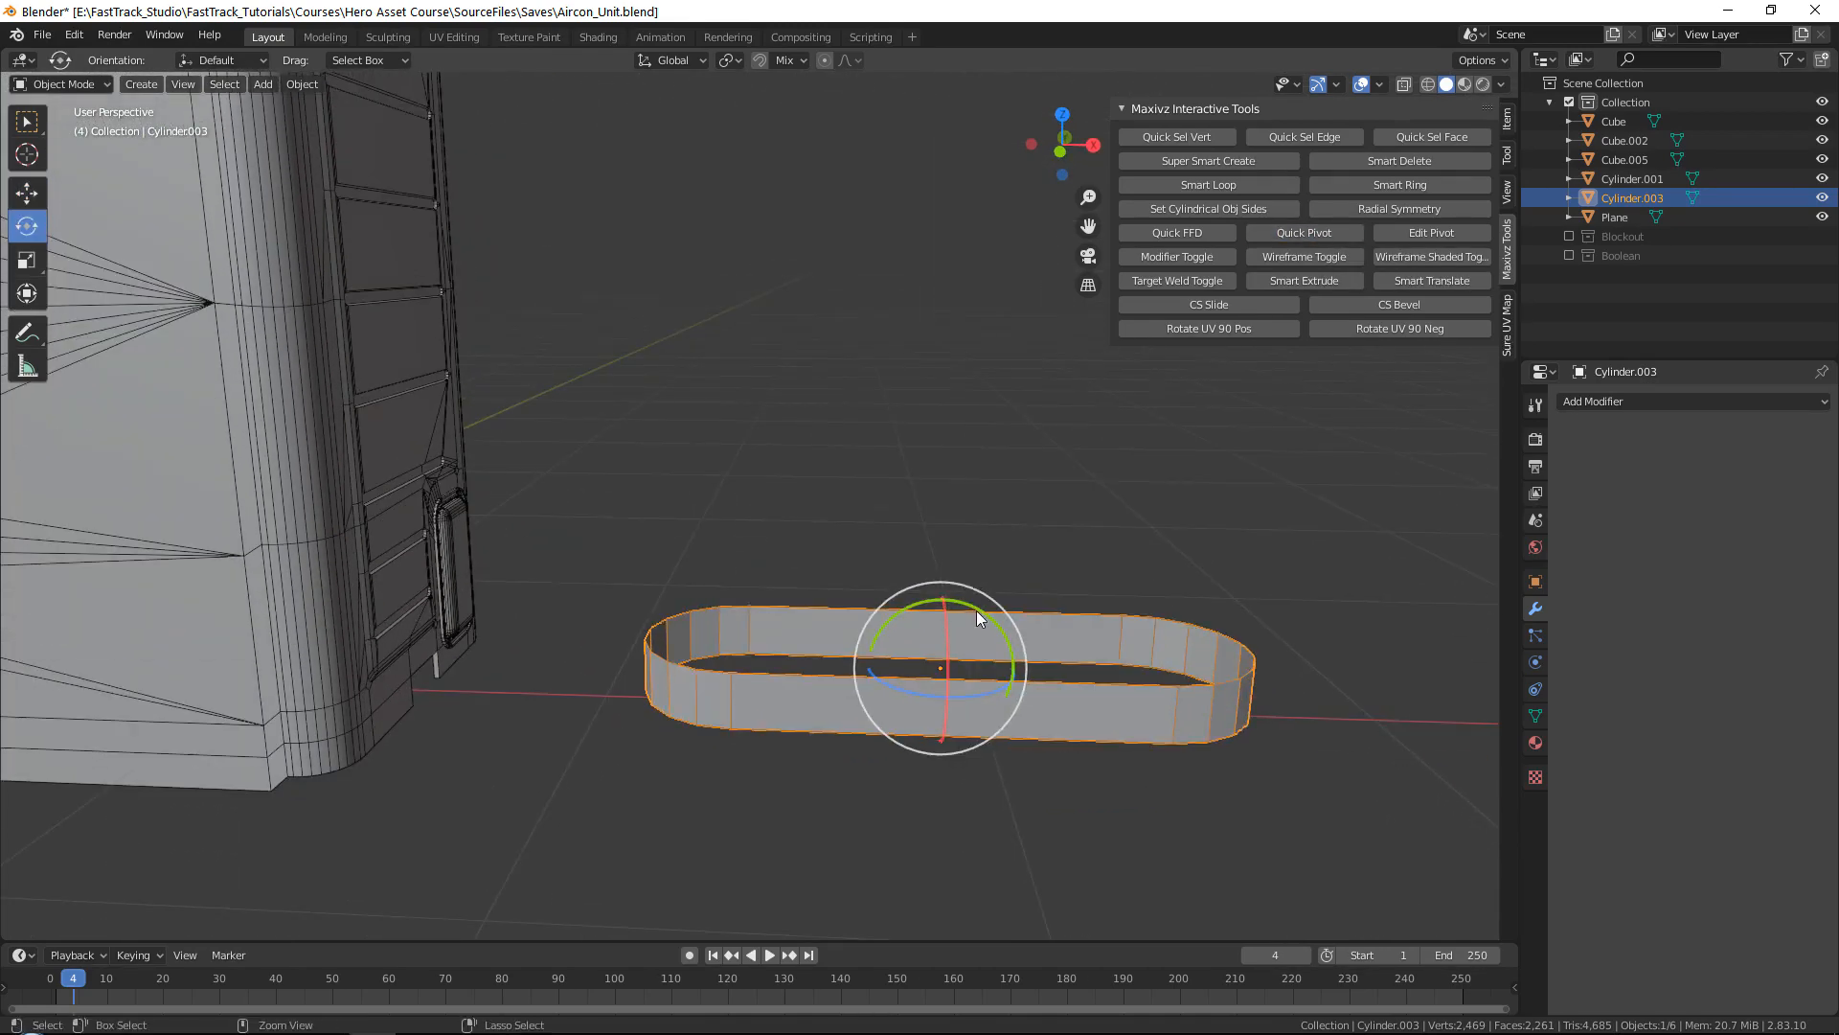
{"action": "left_click_drag", "start_coordinate": [976, 611], "coordinate": [1221, 869]}
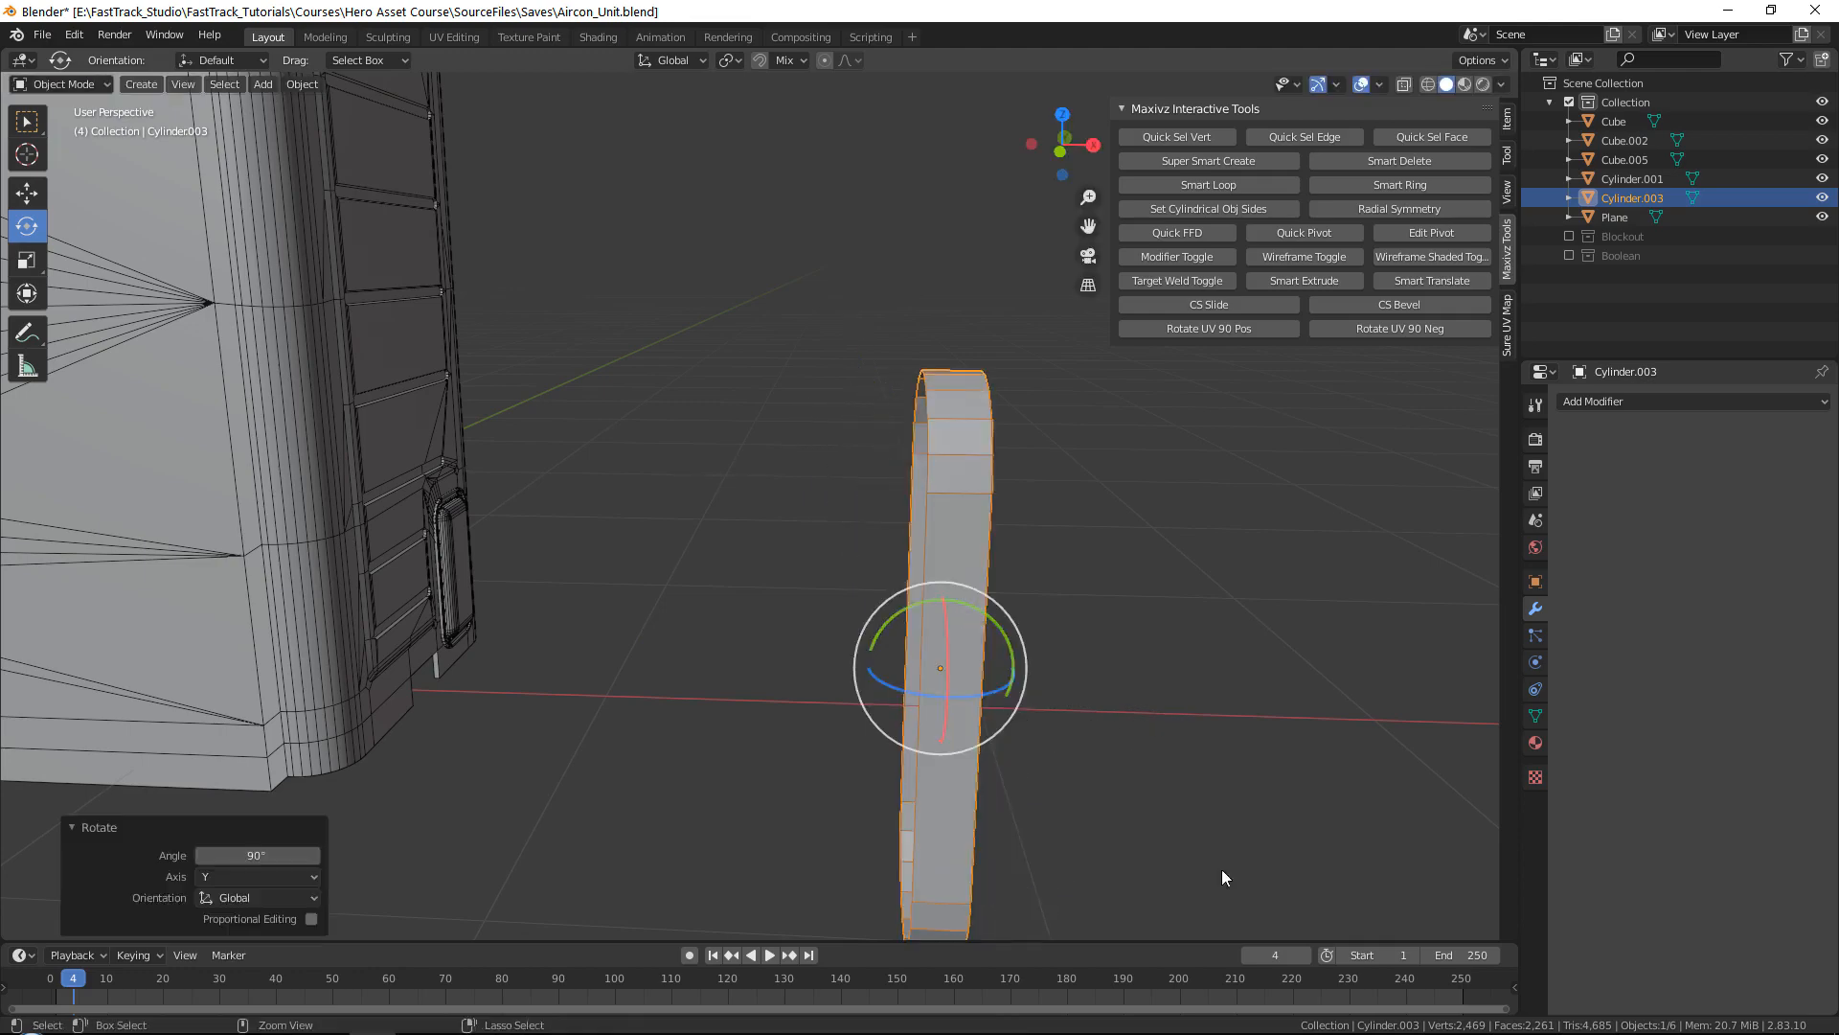
Step: Move the upright slot ring along X towards the unit and scale it uniformly to about 0.163
{"action": "key", "text": "w"}
{"action": "left_click_drag", "start_coordinate": [963, 669], "coordinate": [416, 511]}
{"action": "key", "text": "r"}
{"action": "left_click_drag", "start_coordinate": [641, 538], "coordinate": [593, 575]}
Step: Position the slot ring over the recessed panel on the unit's side, shifting it about -0.103 m along X
{"action": "key", "text": "KP_Decimal"}
{"action": "key", "text": "w"}
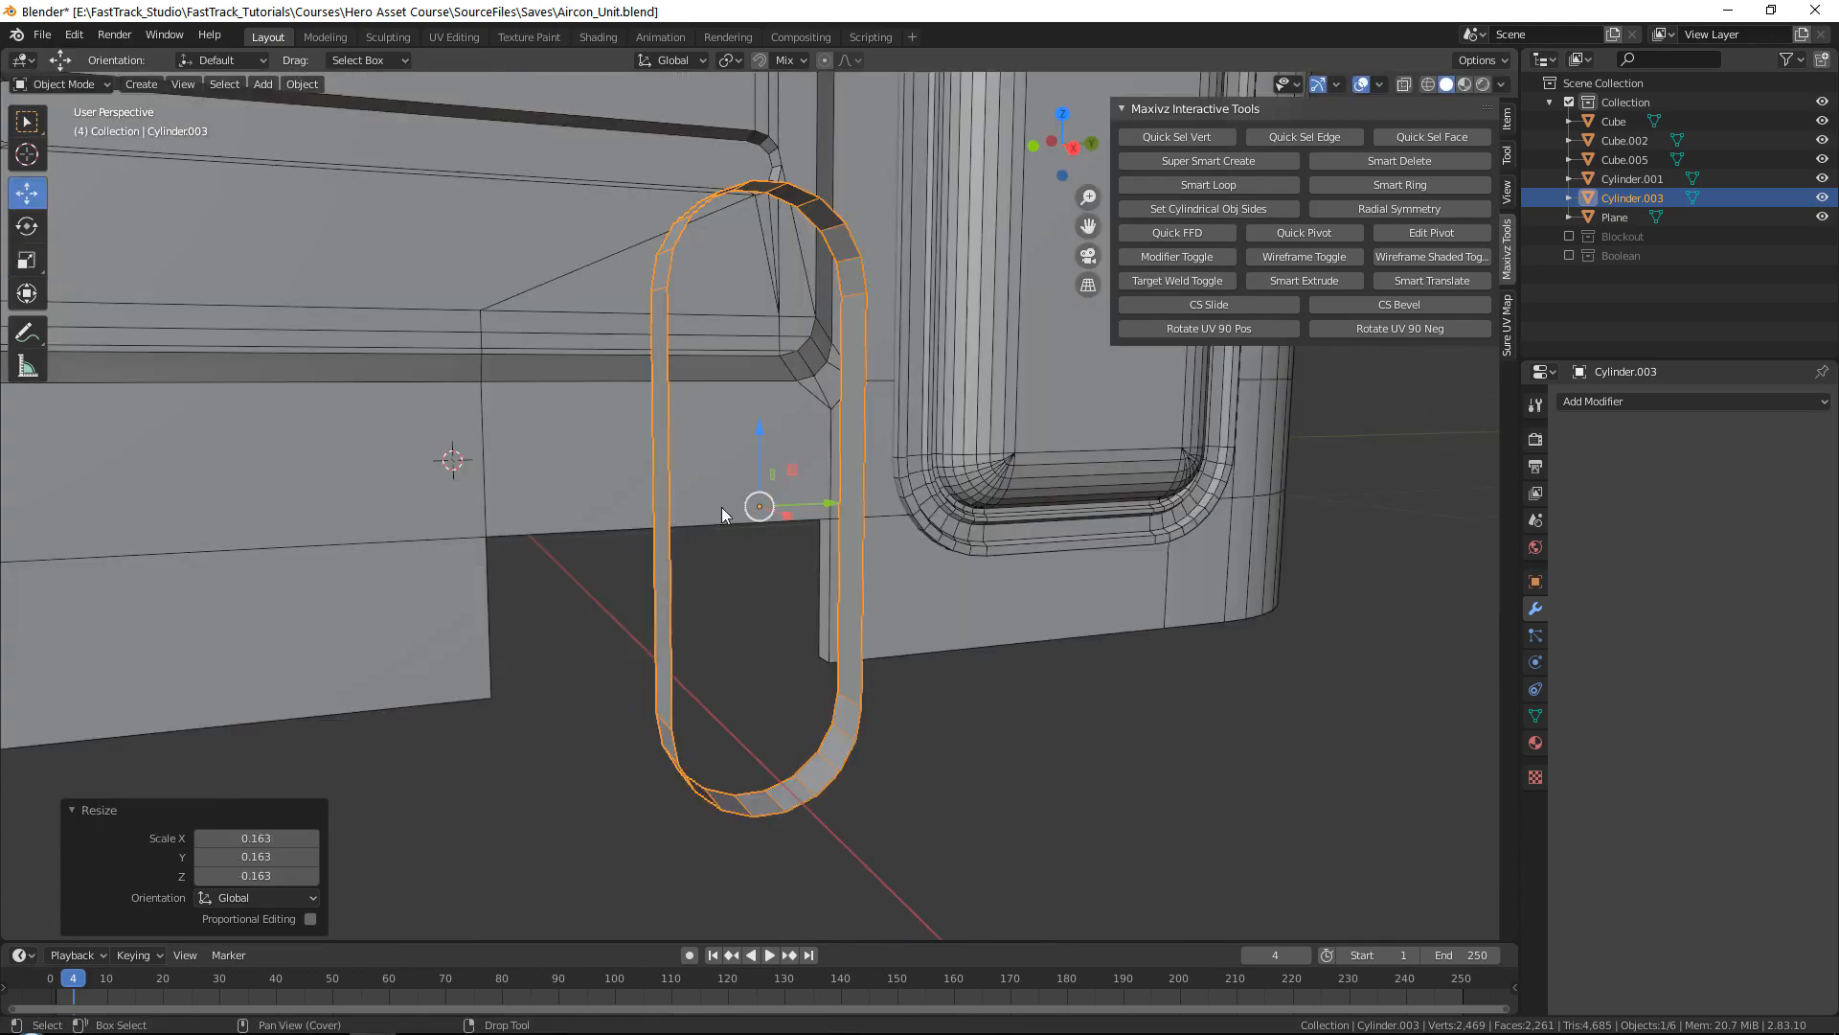
{"action": "scroll", "coordinate": [737, 502], "scroll_direction": "down", "scroll_amount": 3}
{"action": "middle_click_drag", "start_coordinate": [800, 483], "coordinate": [590, 611], "text": "alt"}
{"action": "left_click_drag", "start_coordinate": [581, 593], "coordinate": [871, 289]}
{"action": "left_click_drag", "start_coordinate": [876, 305], "coordinate": [1006, 388], "text": "alt"}
{"action": "left_click_drag", "start_coordinate": [791, 313], "coordinate": [654, 264]}
Step: Scale the slot ring uniformly to about half its size
{"action": "key", "text": "f"}
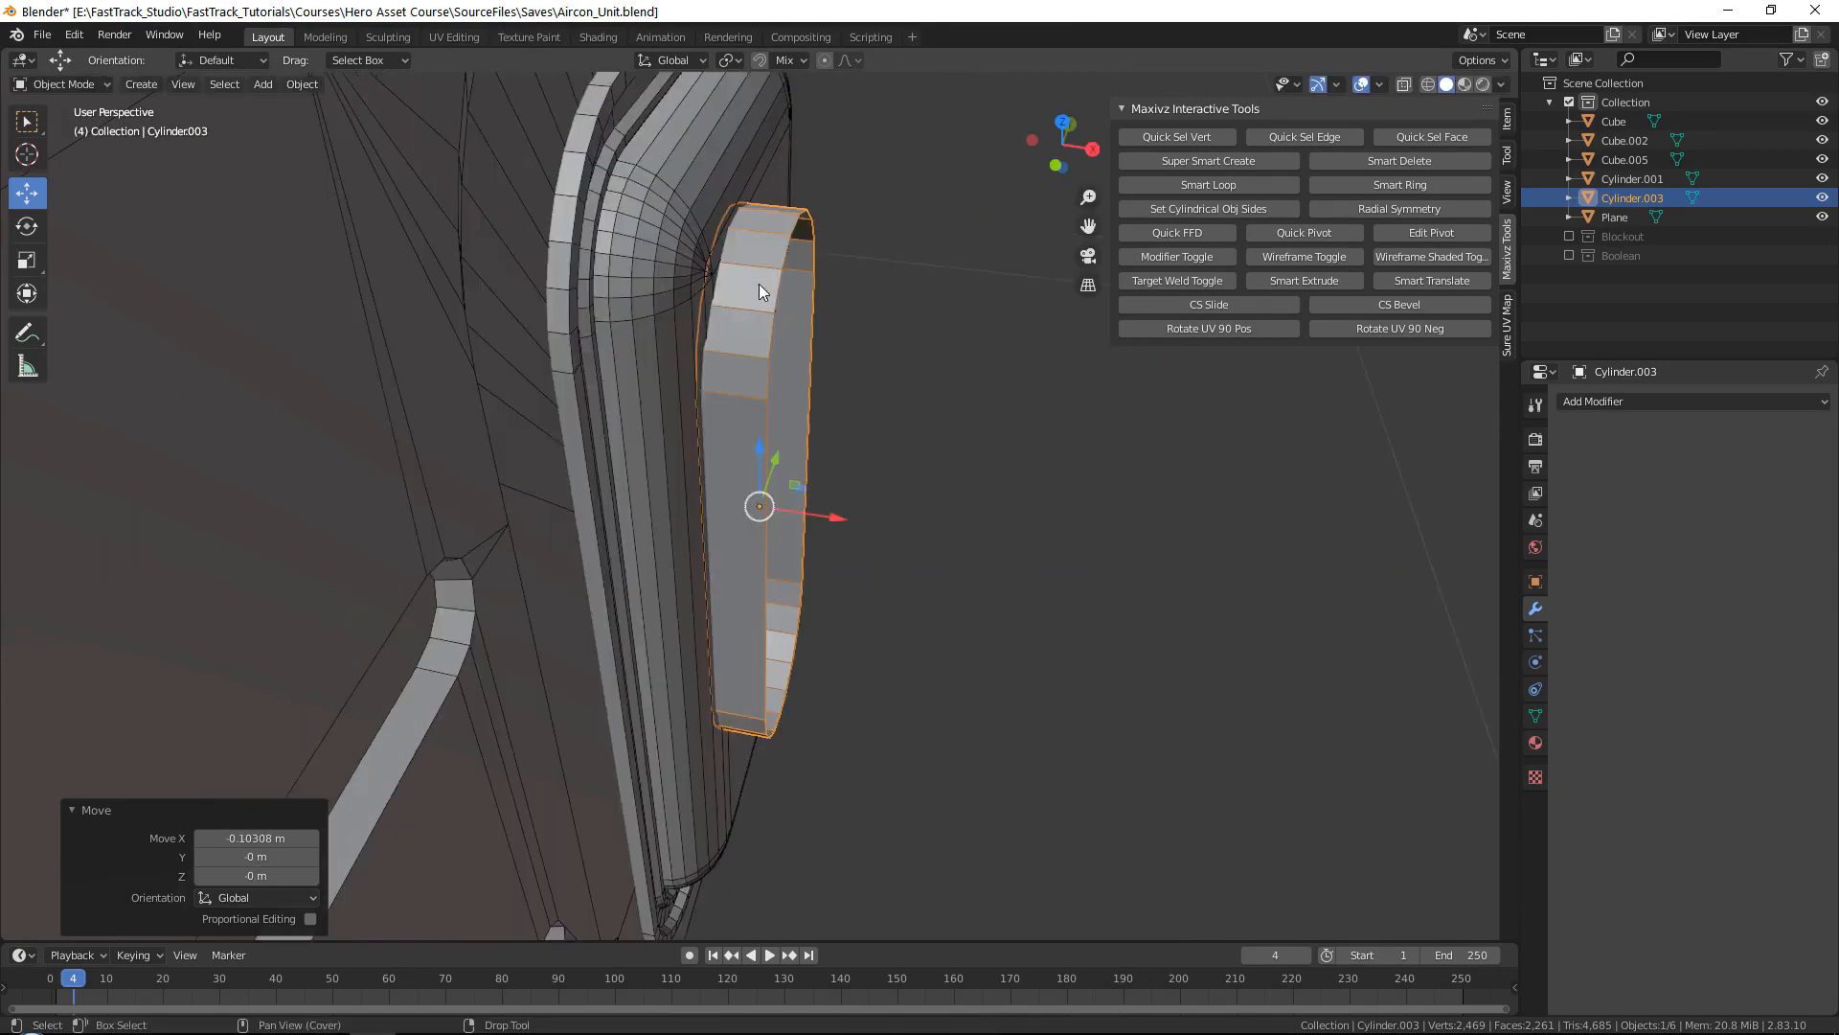
{"action": "scroll", "coordinate": [759, 284], "scroll_direction": "down", "scroll_amount": 3}
{"action": "left_click_drag", "start_coordinate": [841, 299], "coordinate": [714, 254], "text": "alt"}
{"action": "key", "text": "r"}
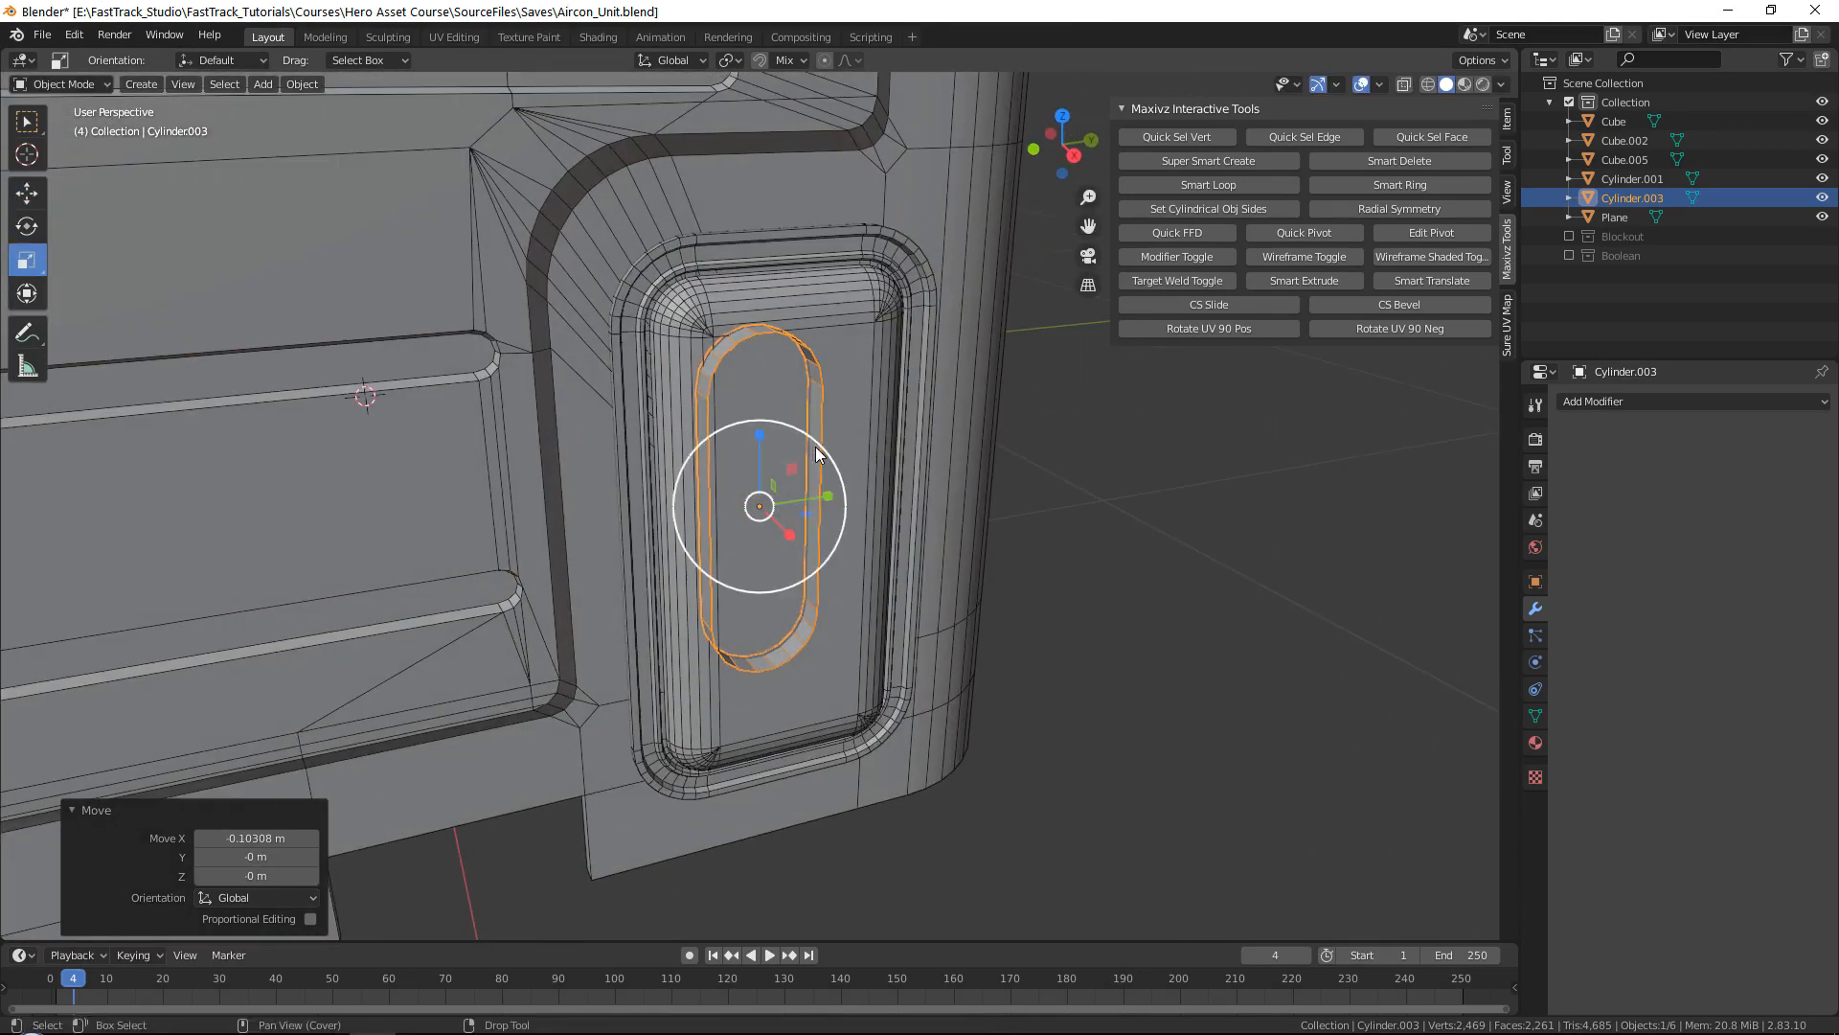
{"action": "key", "text": "s"}
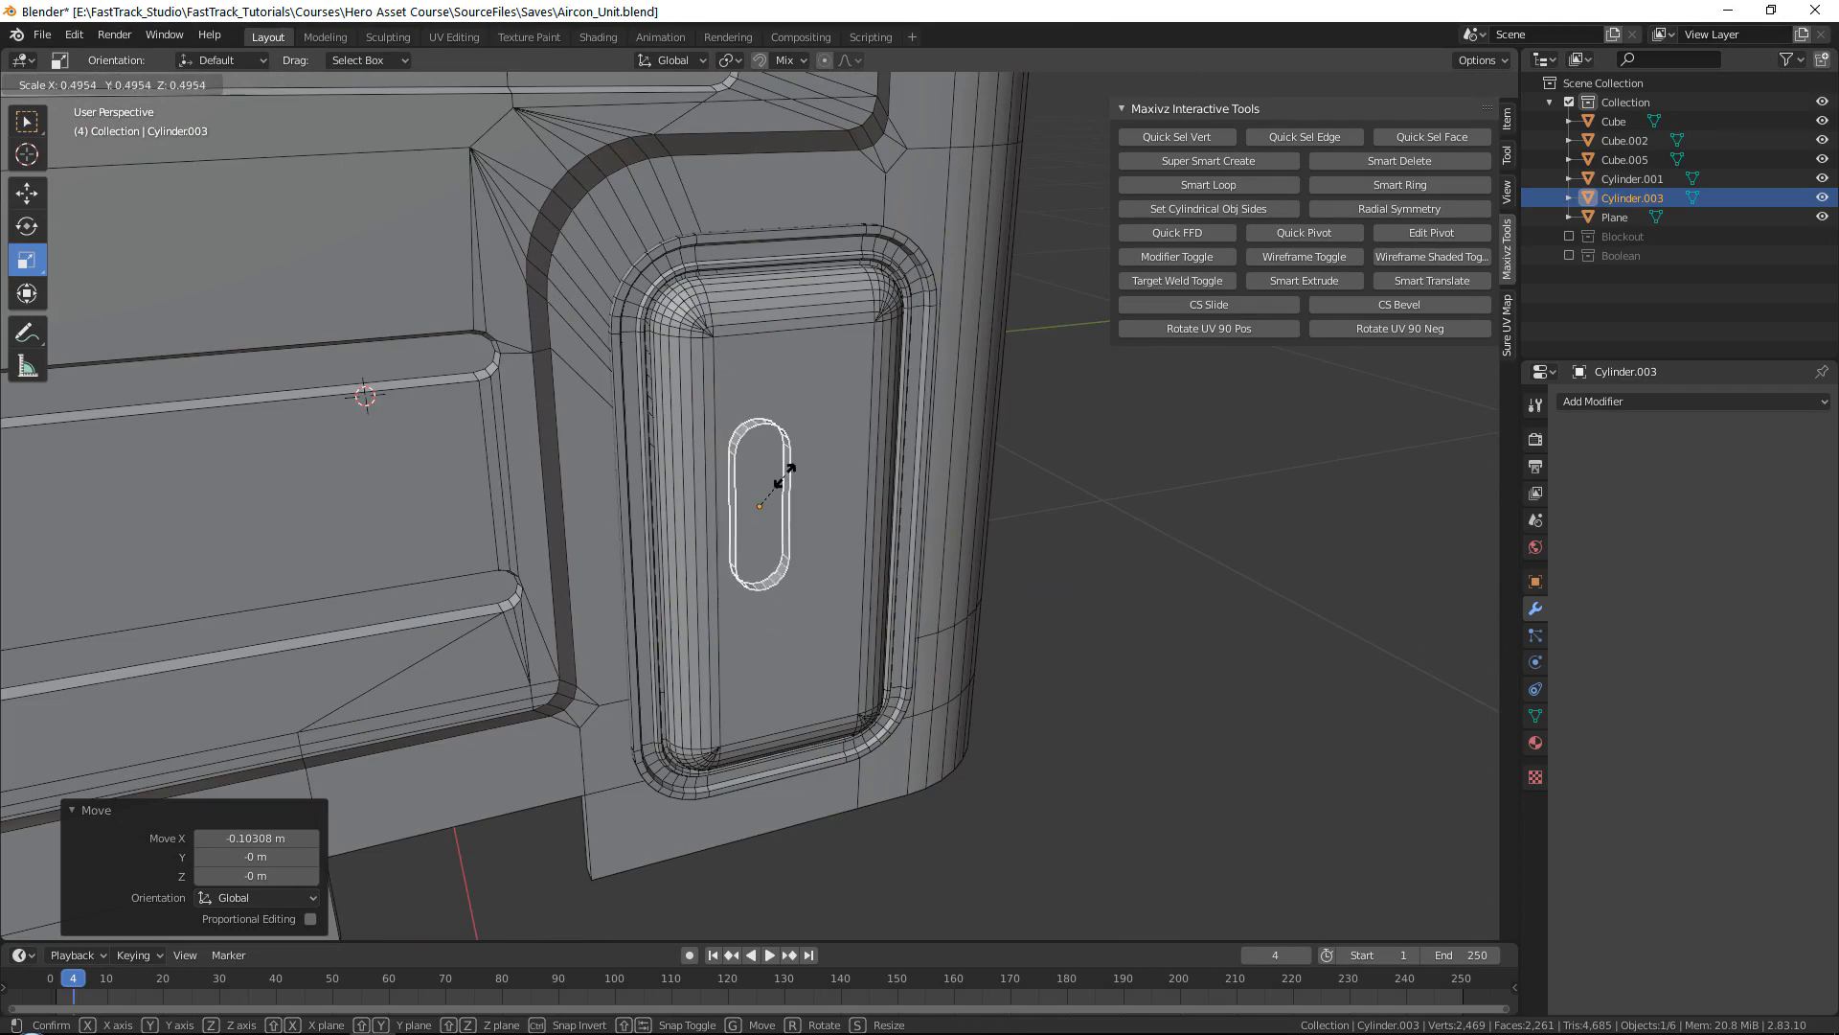
{"action": "left_click_drag", "start_coordinate": [785, 476], "coordinate": [786, 475]}
Step: Move the slot ring into the upper part of the recessed panel
{"action": "scroll", "coordinate": [843, 463], "scroll_direction": "up", "scroll_amount": 1}
{"action": "middle_click_drag", "start_coordinate": [909, 469], "coordinate": [848, 482], "text": "alt"}
{"action": "key", "text": "w"}
{"action": "left_click_drag", "start_coordinate": [847, 482], "coordinate": [728, 351], "text": "alt"}
Step: Try rotating the slot ring about 36.9° around the X axis, and undo the rotation
{"action": "key", "text": "e"}
{"action": "middle_click_drag", "start_coordinate": [931, 429], "coordinate": [872, 429]}
{"action": "key", "text": "r"}
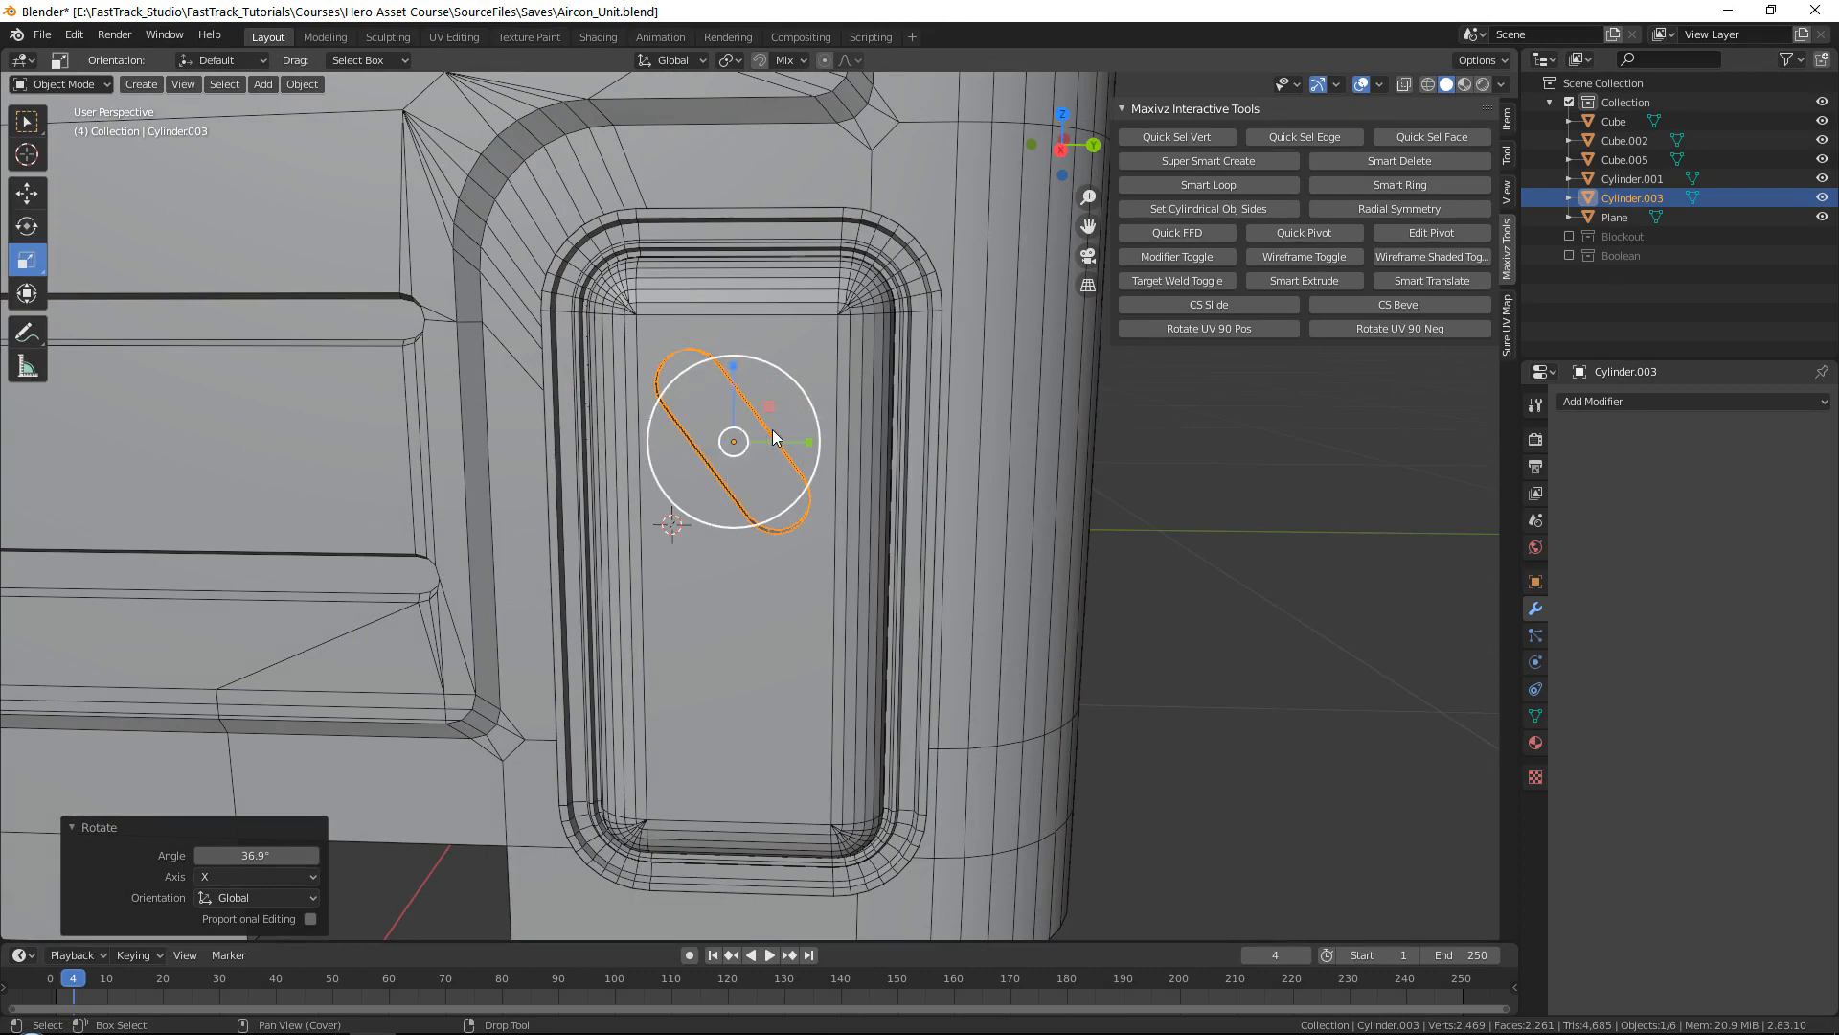
{"action": "key", "text": "ctrl+z"}
Step: Try tilting the slot ring around the X axis with angle snapping, and rotate it back by -40°
{"action": "key", "text": "e"}
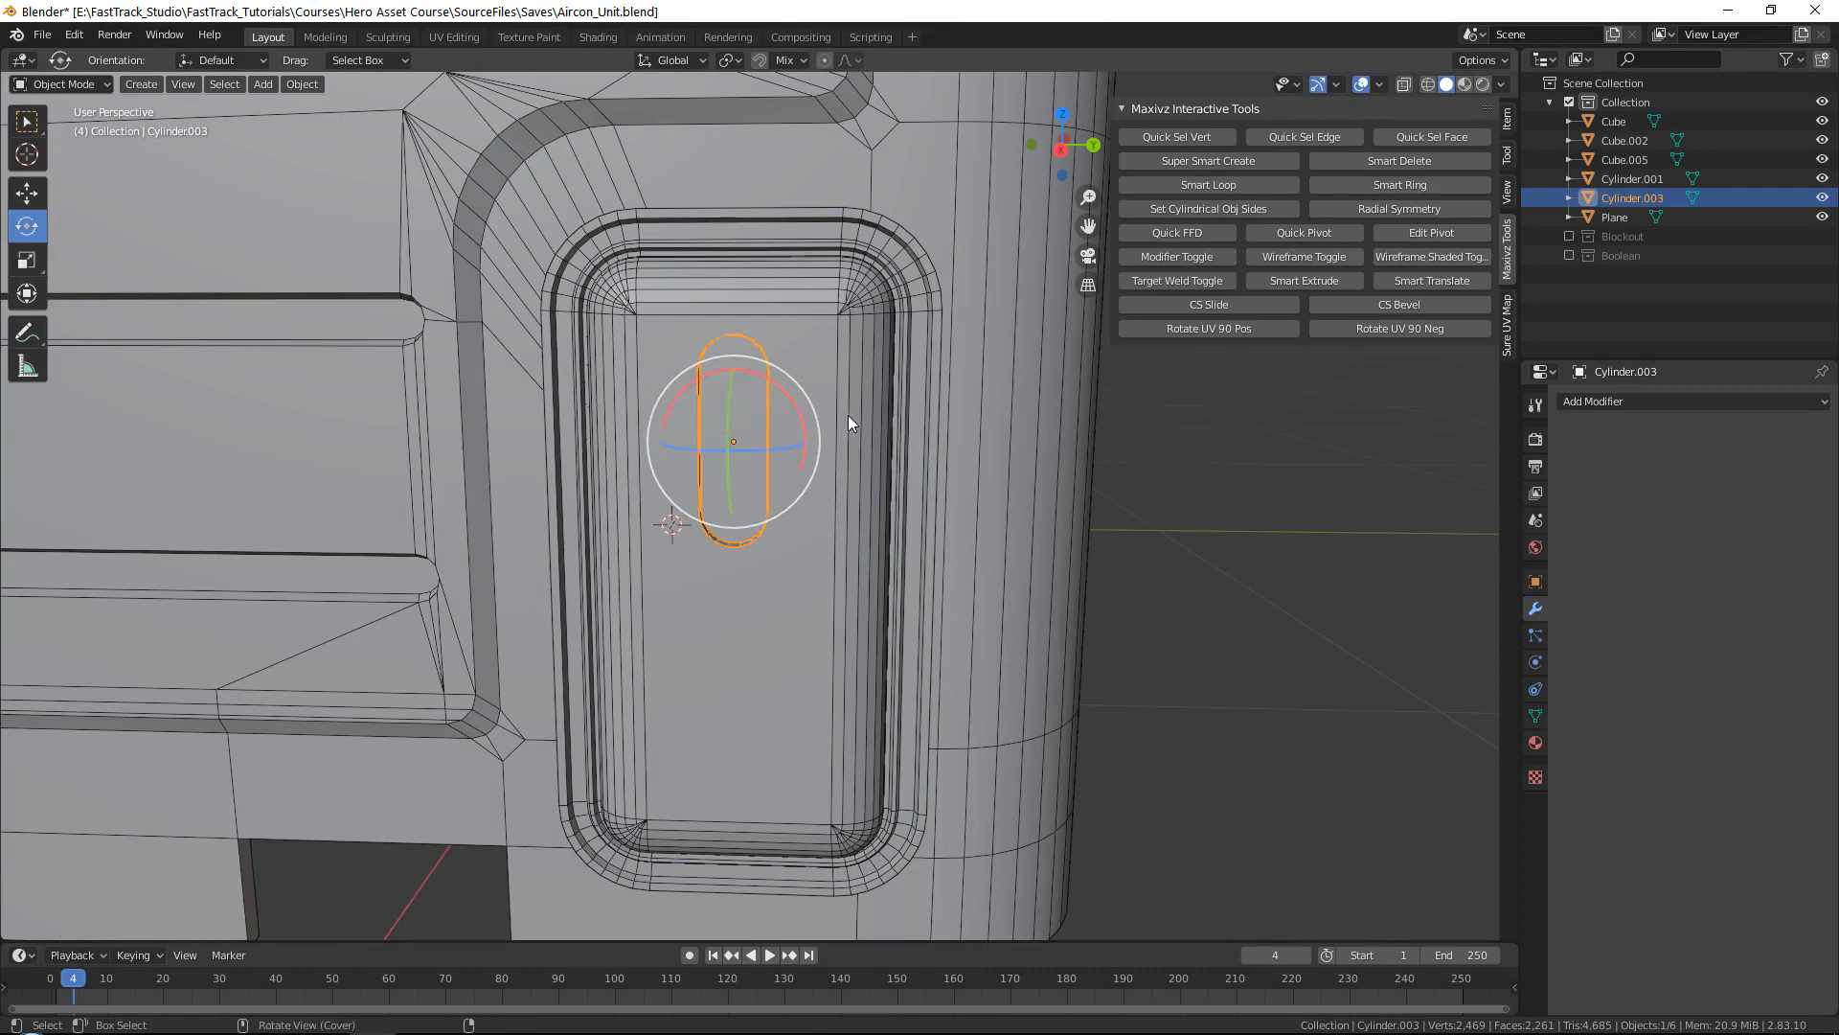
{"action": "middle_click_drag", "start_coordinate": [848, 416], "coordinate": [831, 401]}
{"action": "left_click_drag", "start_coordinate": [770, 379], "coordinate": [811, 416], "text": "ctrl"}
{"action": "key", "text": "r"}
{"action": "key", "text": "w"}
{"action": "key", "text": "e"}
{"action": "middle_click_drag", "start_coordinate": [760, 377], "coordinate": [713, 360]}
Step: Display the slot ring's transform properties to inspect its rotation values
{"action": "key", "text": "w"}
{"action": "scroll", "coordinate": [733, 400], "scroll_direction": "up", "scroll_amount": 4}
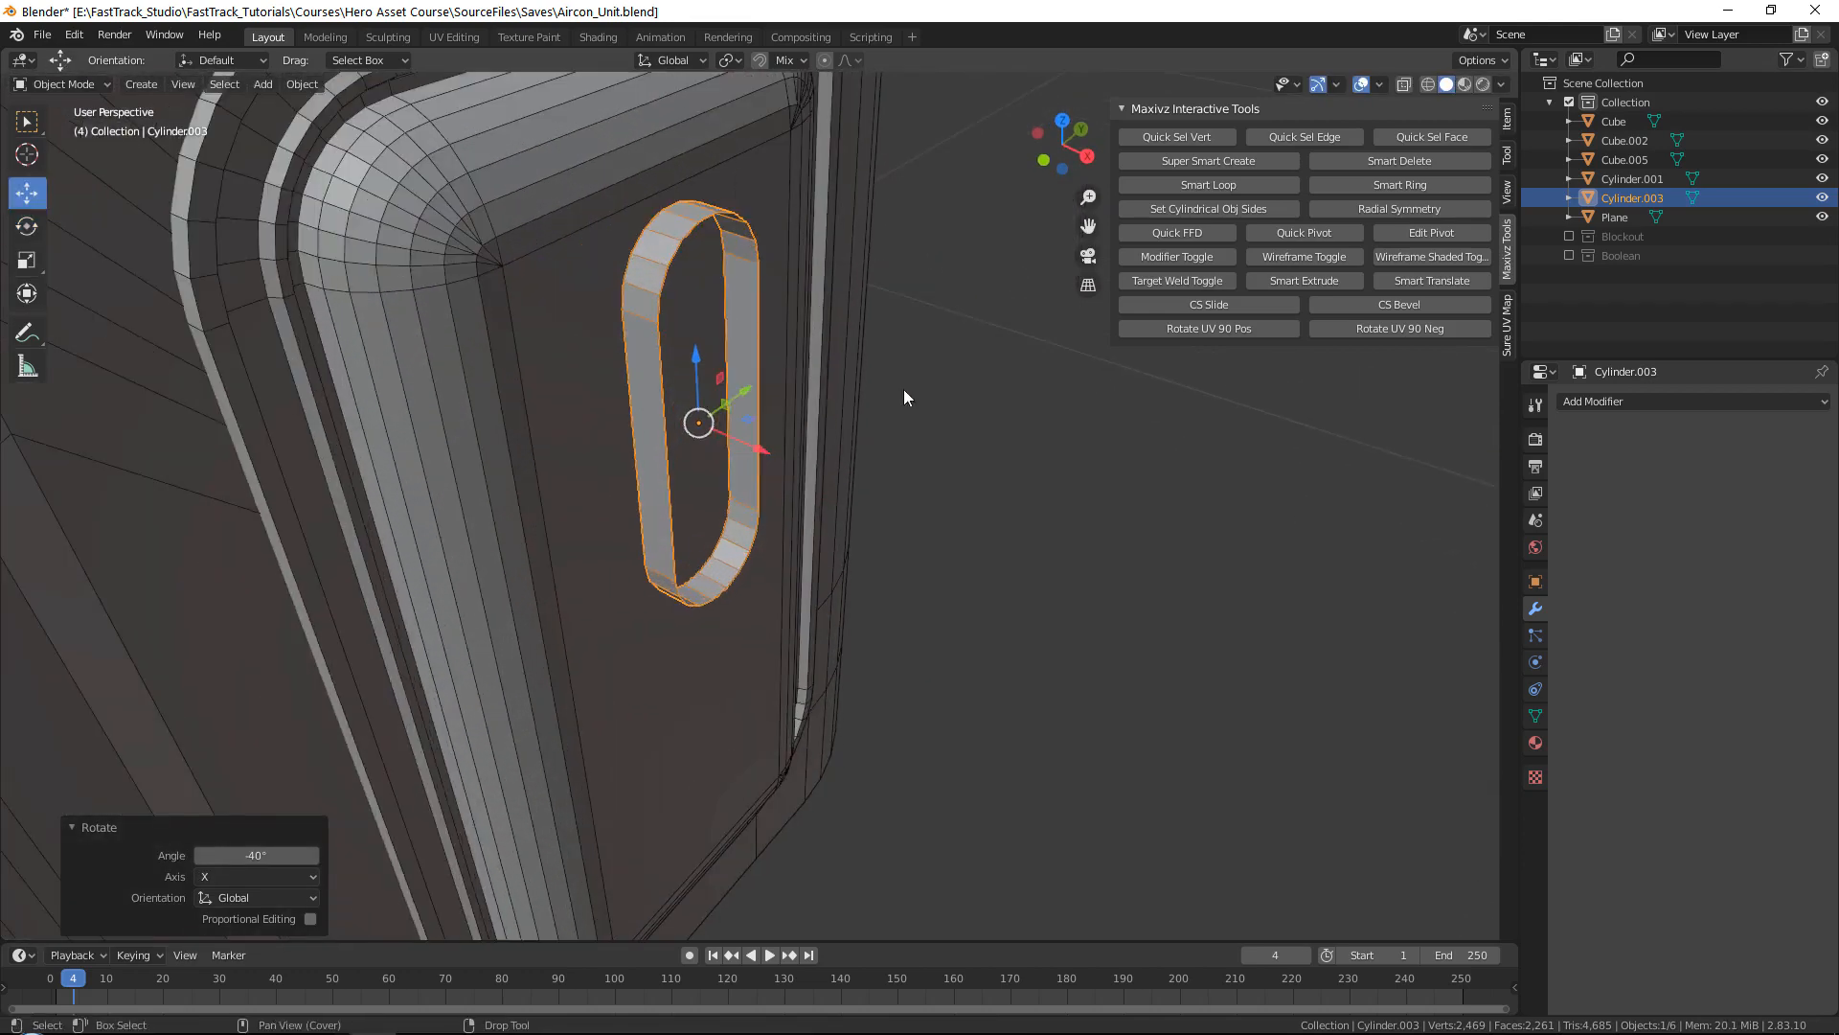
{"action": "left_click", "coordinate": [1506, 115]}
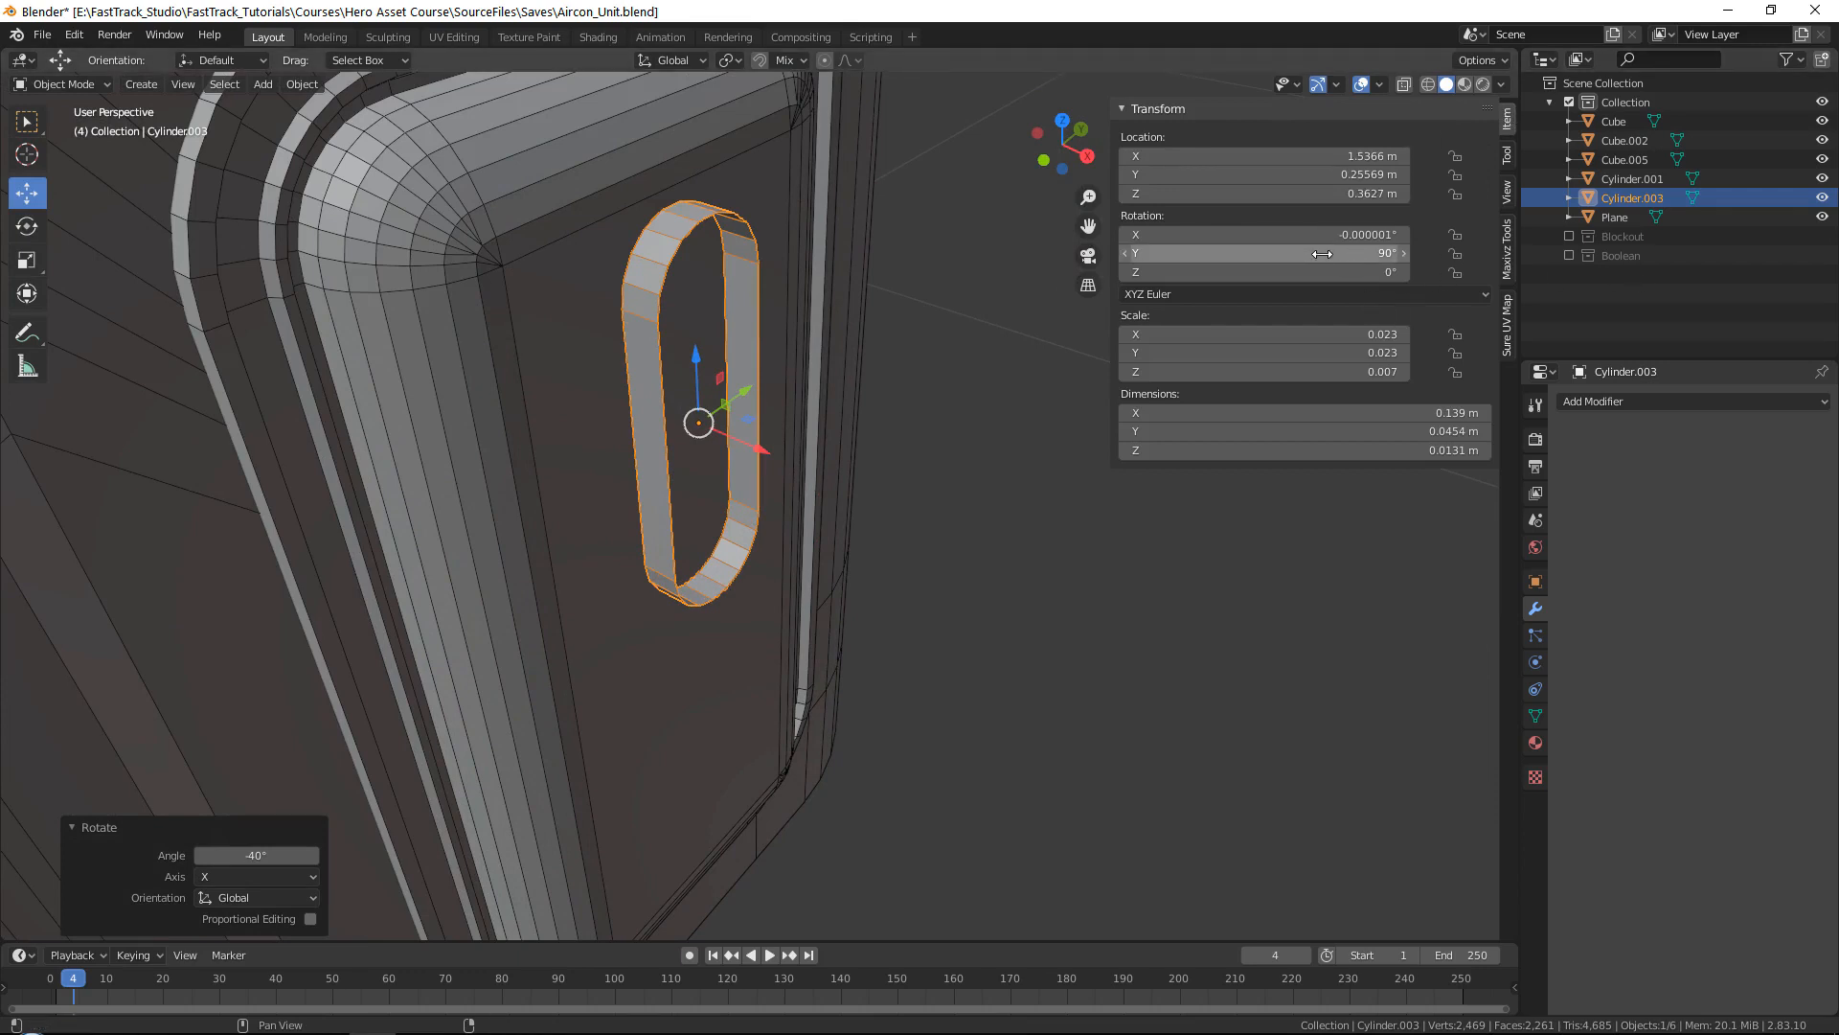
Step: Display the Maxivz interactive tools and lower the slot ring about 0.026 m along Z on the recessed panel
{"action": "left_click", "coordinate": [1510, 265]}
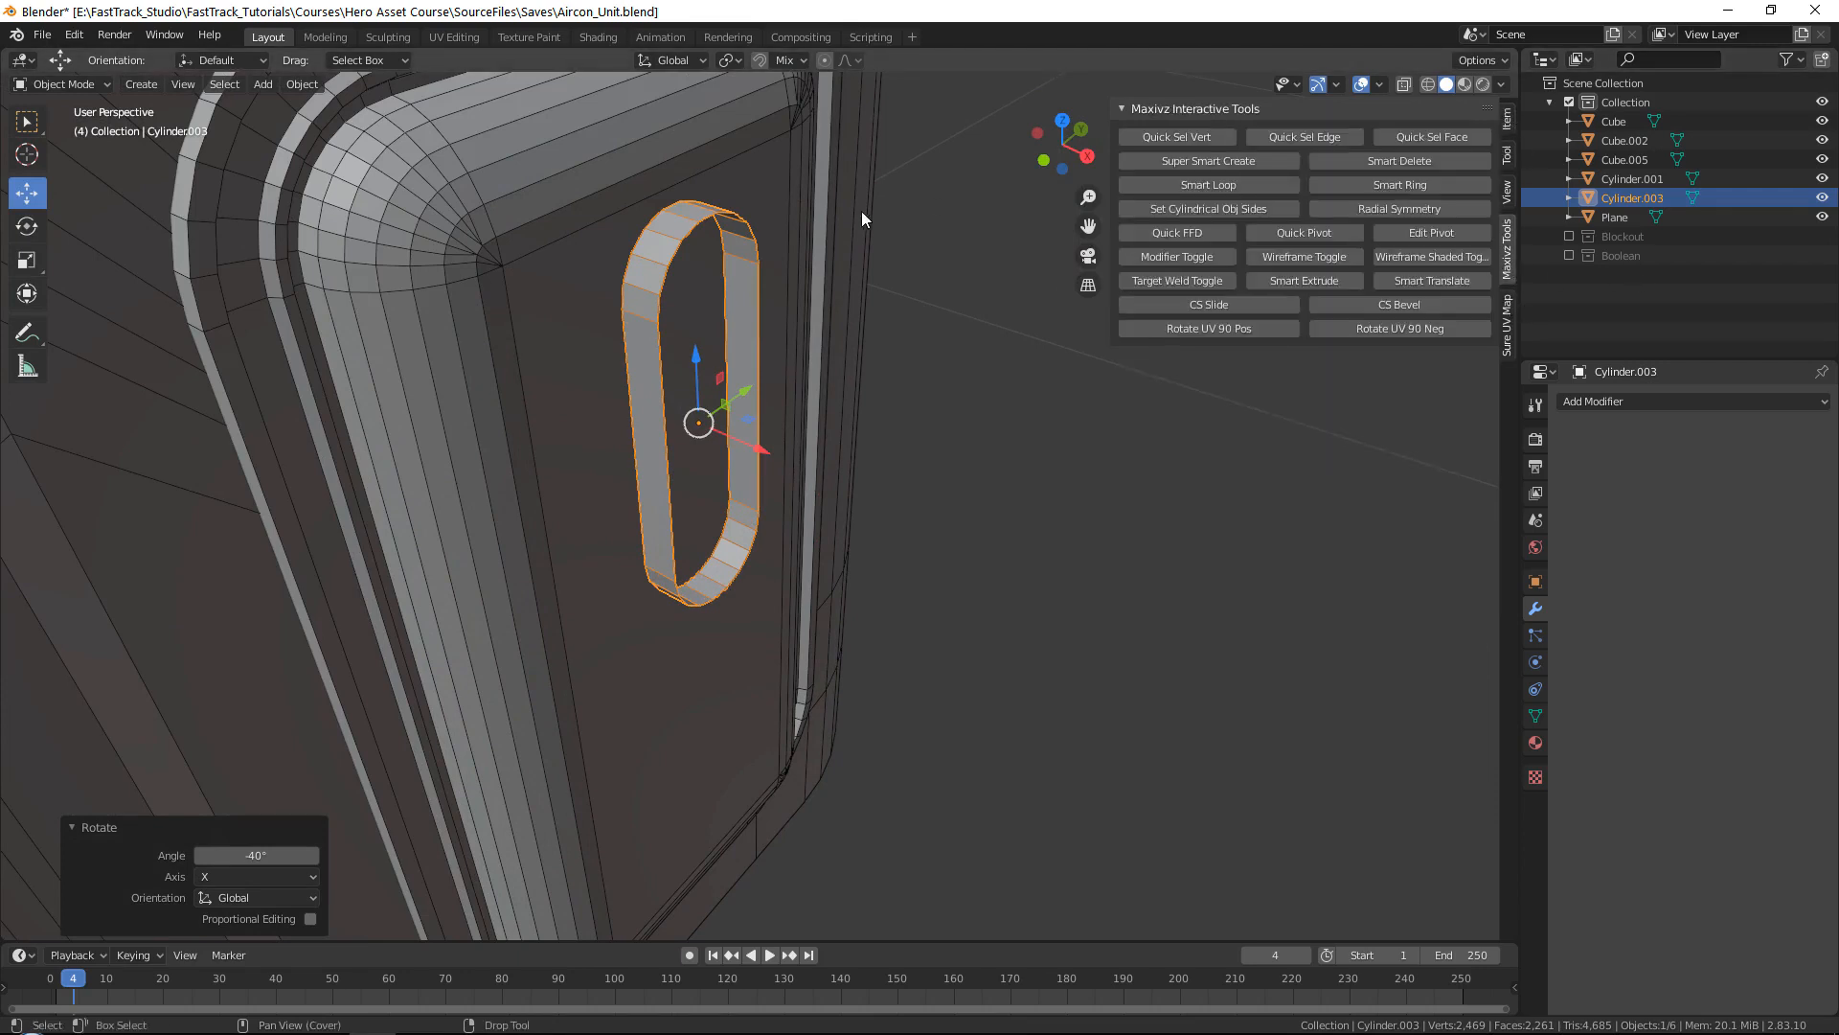
{"action": "middle_click_drag", "start_coordinate": [860, 211], "coordinate": [864, 378]}
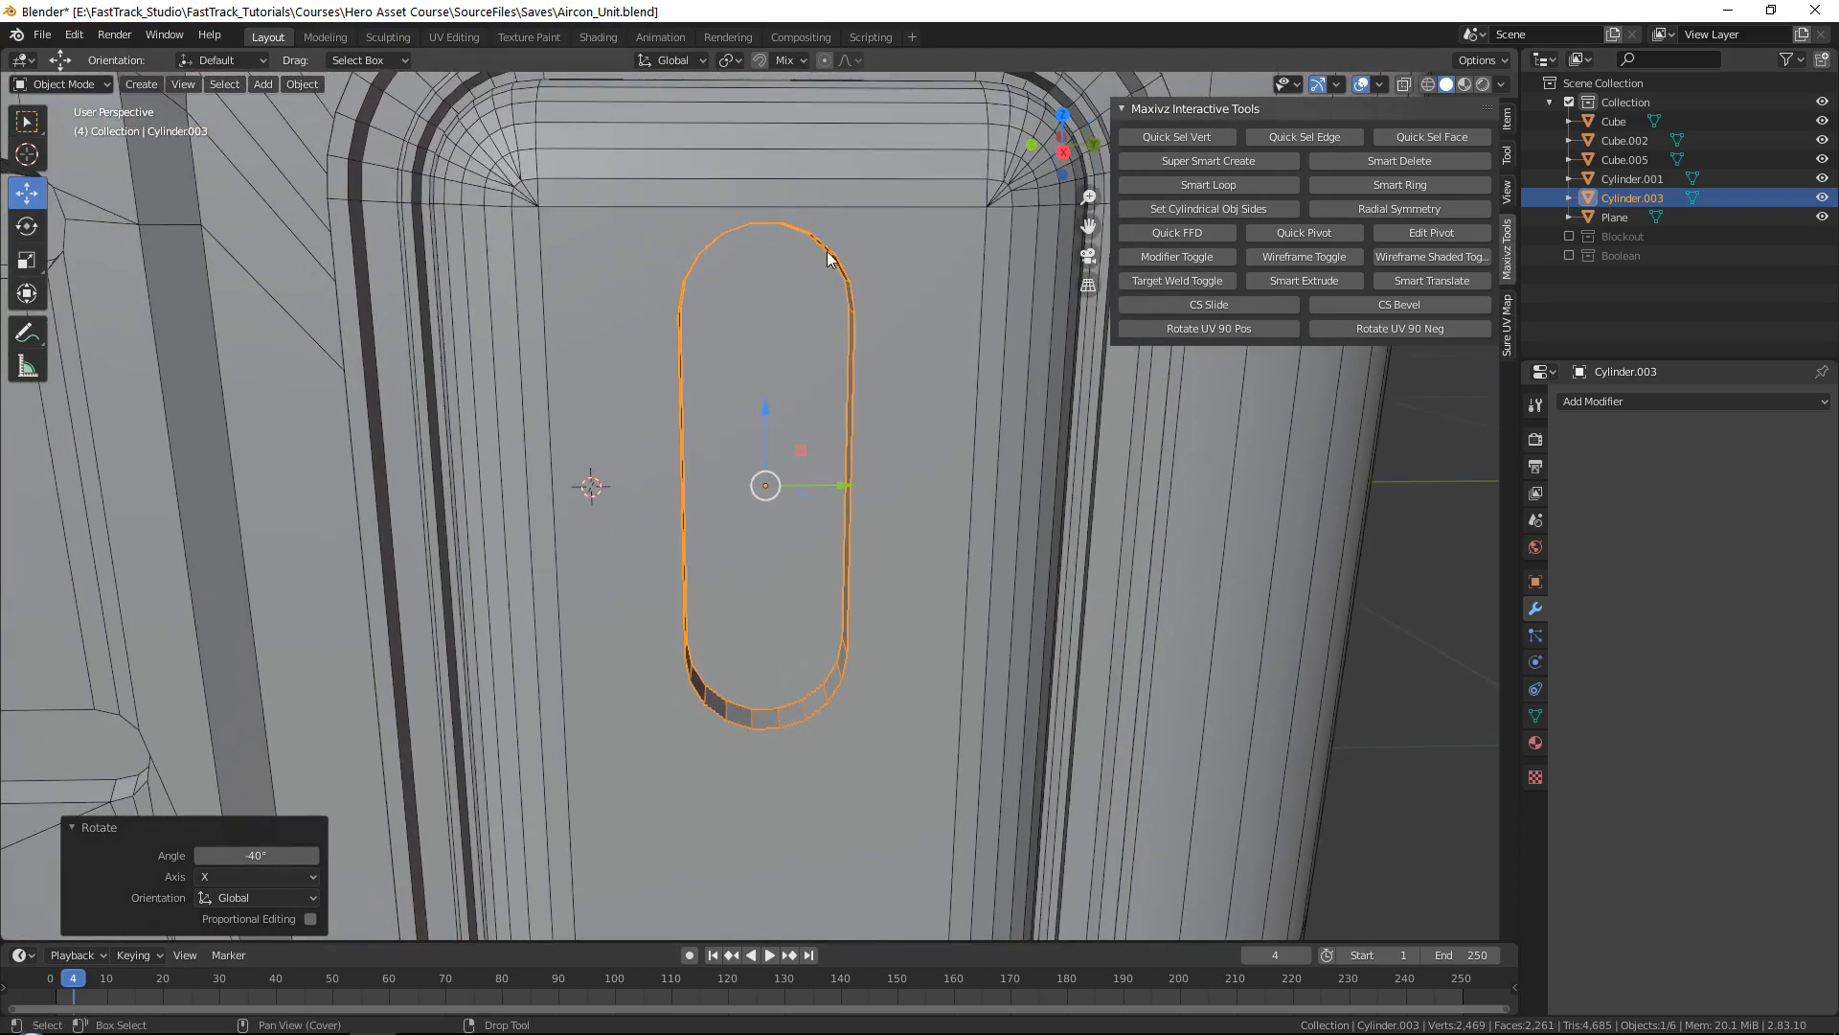
{"action": "middle_click_drag", "start_coordinate": [644, 837], "coordinate": [958, 479]}
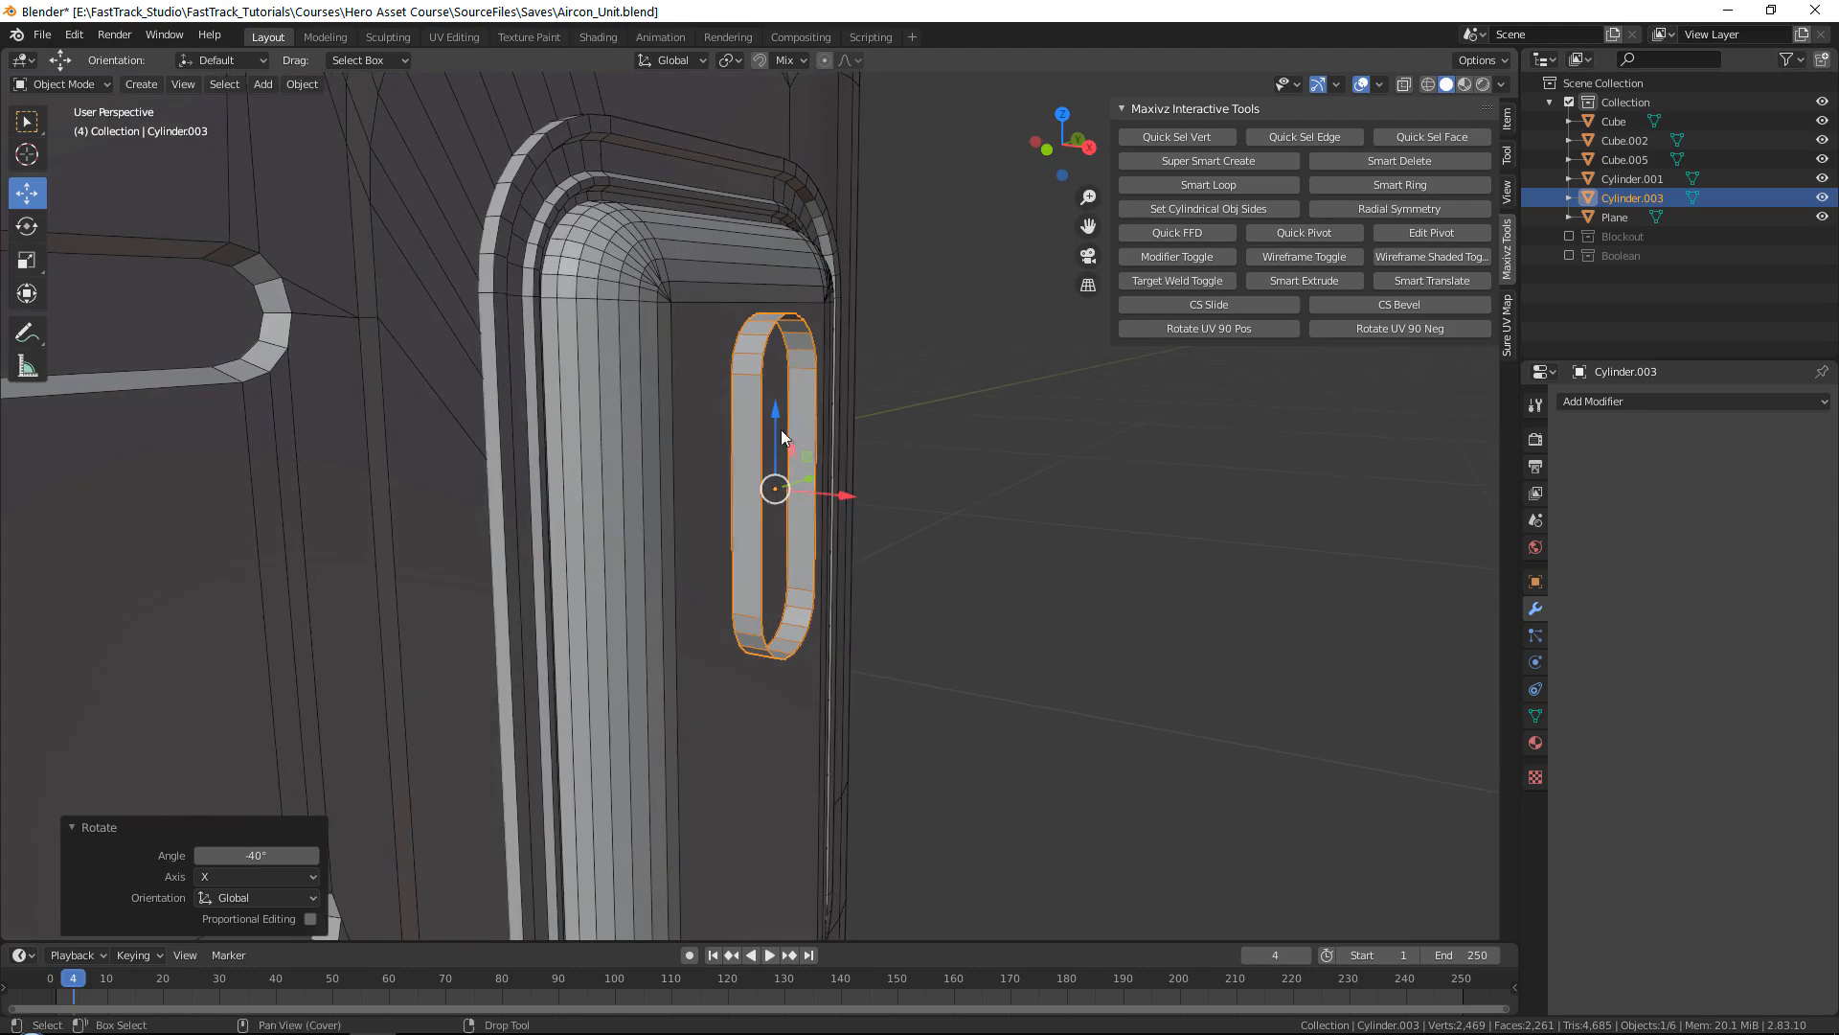
{"action": "left_click_drag", "start_coordinate": [778, 428], "coordinate": [1141, 481]}
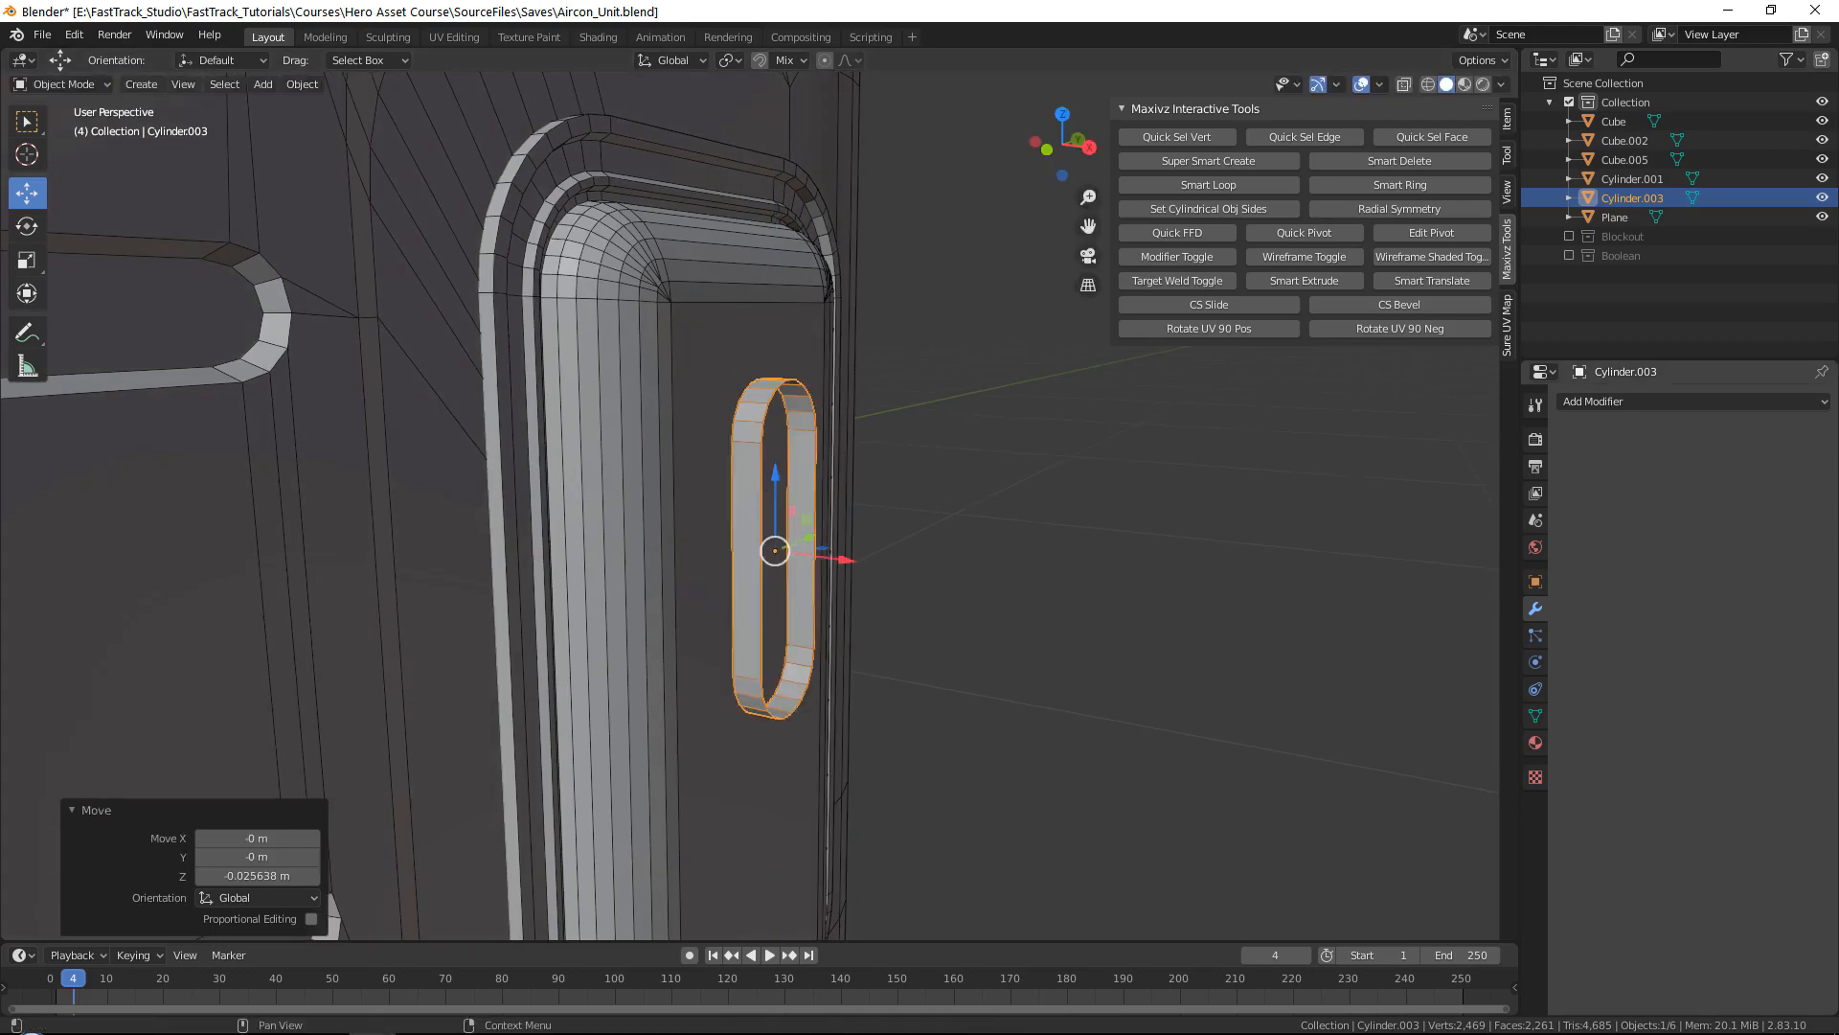
Step: Switch to the reference photo in Windows Photo Viewer, examine the pipe fittings up close, and return to Blender
{"action": "key", "text": "alt+Tab"}
{"action": "scroll", "coordinate": [973, 444], "scroll_direction": "up", "scroll_amount": 3}
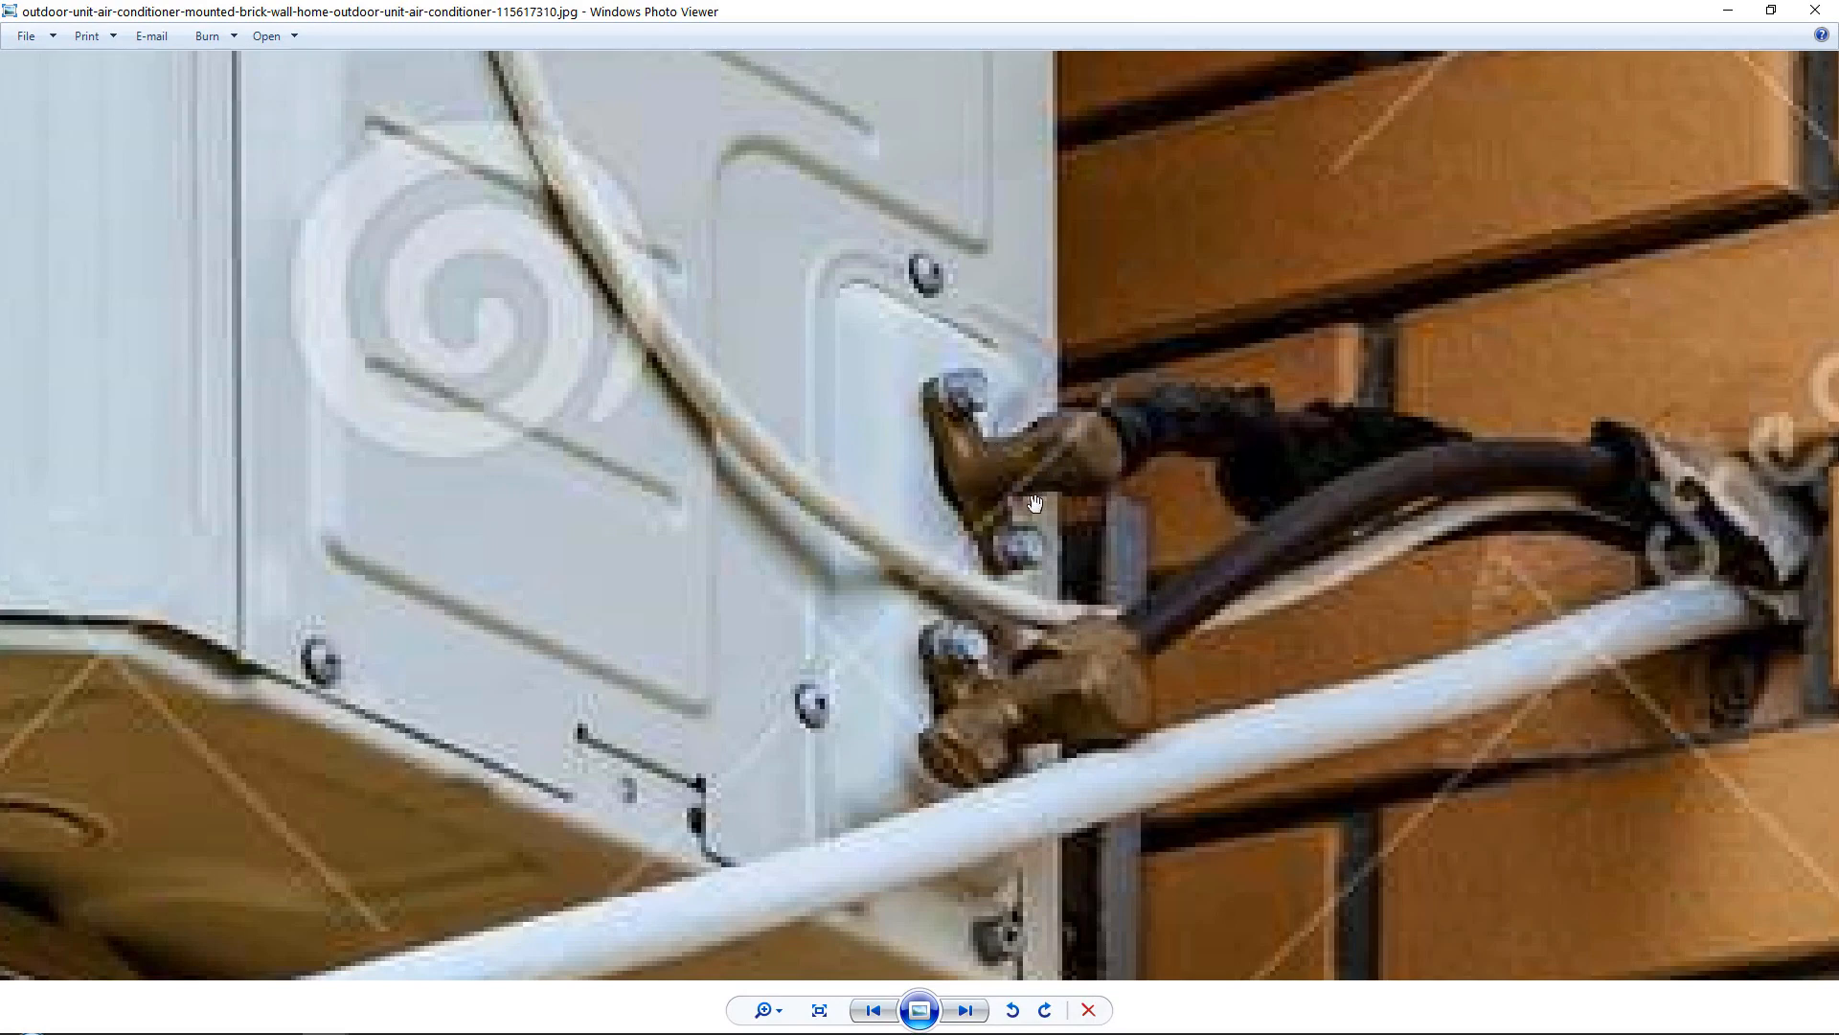
{"action": "key", "text": "alt+Tab"}
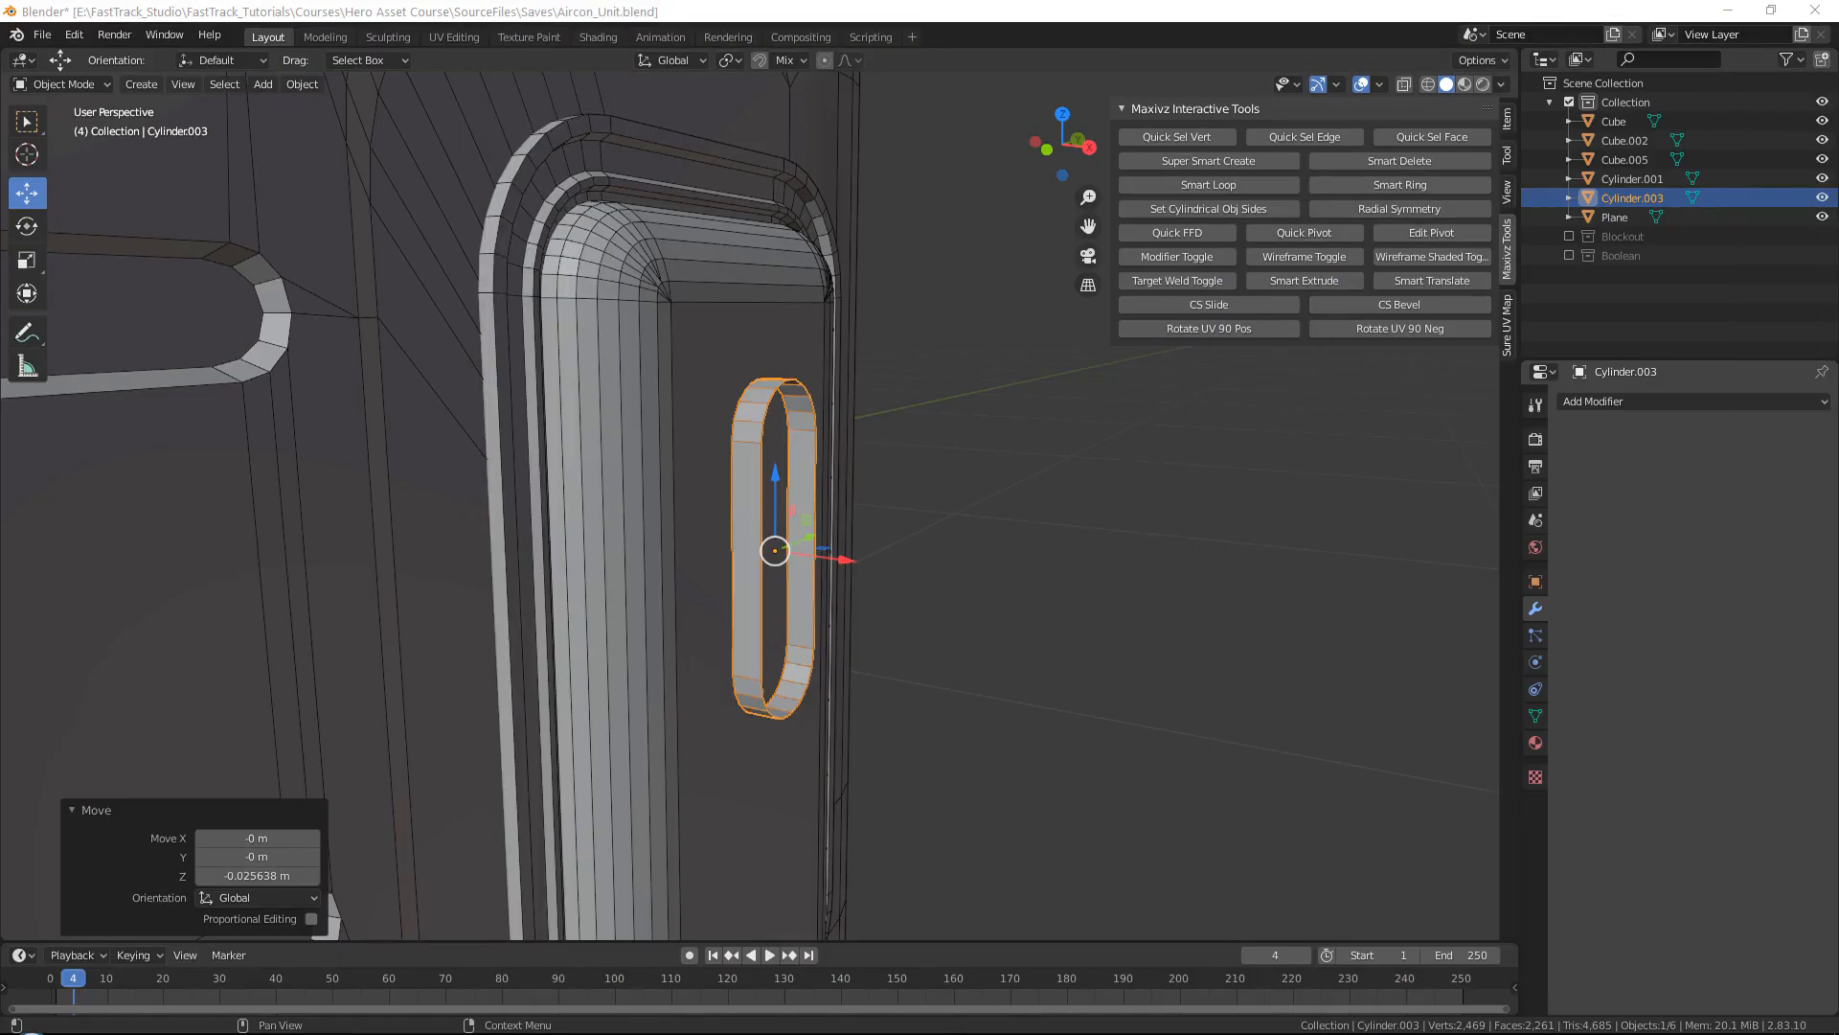
Step: Duplicate the large spare cylinder by copy and paste, placing the copy beside the air conditioner unit
{"action": "scroll", "coordinate": [807, 526], "scroll_direction": "down", "scroll_amount": 10}
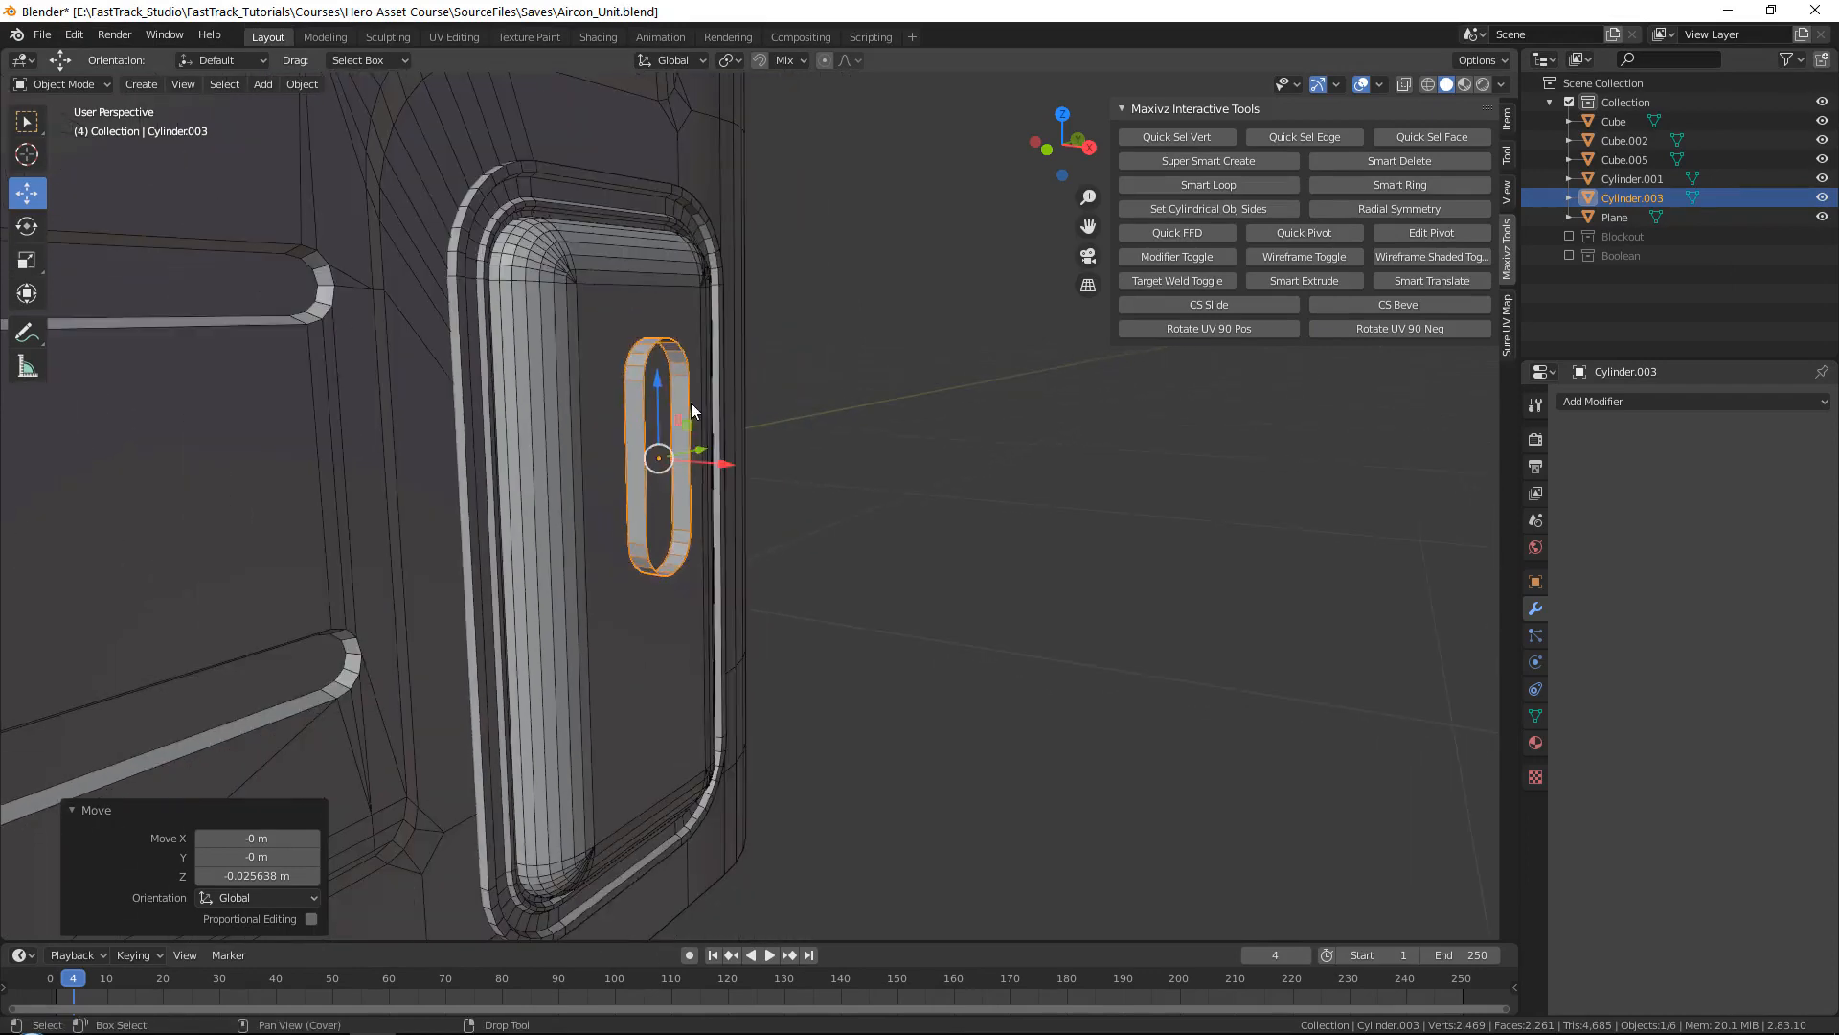
{"action": "middle_click_drag", "start_coordinate": [1045, 470], "coordinate": [757, 471], "text": "shift"}
{"action": "scroll", "coordinate": [1153, 544], "scroll_direction": "down", "scroll_amount": 1}
{"action": "left_click", "coordinate": [1073, 553]}
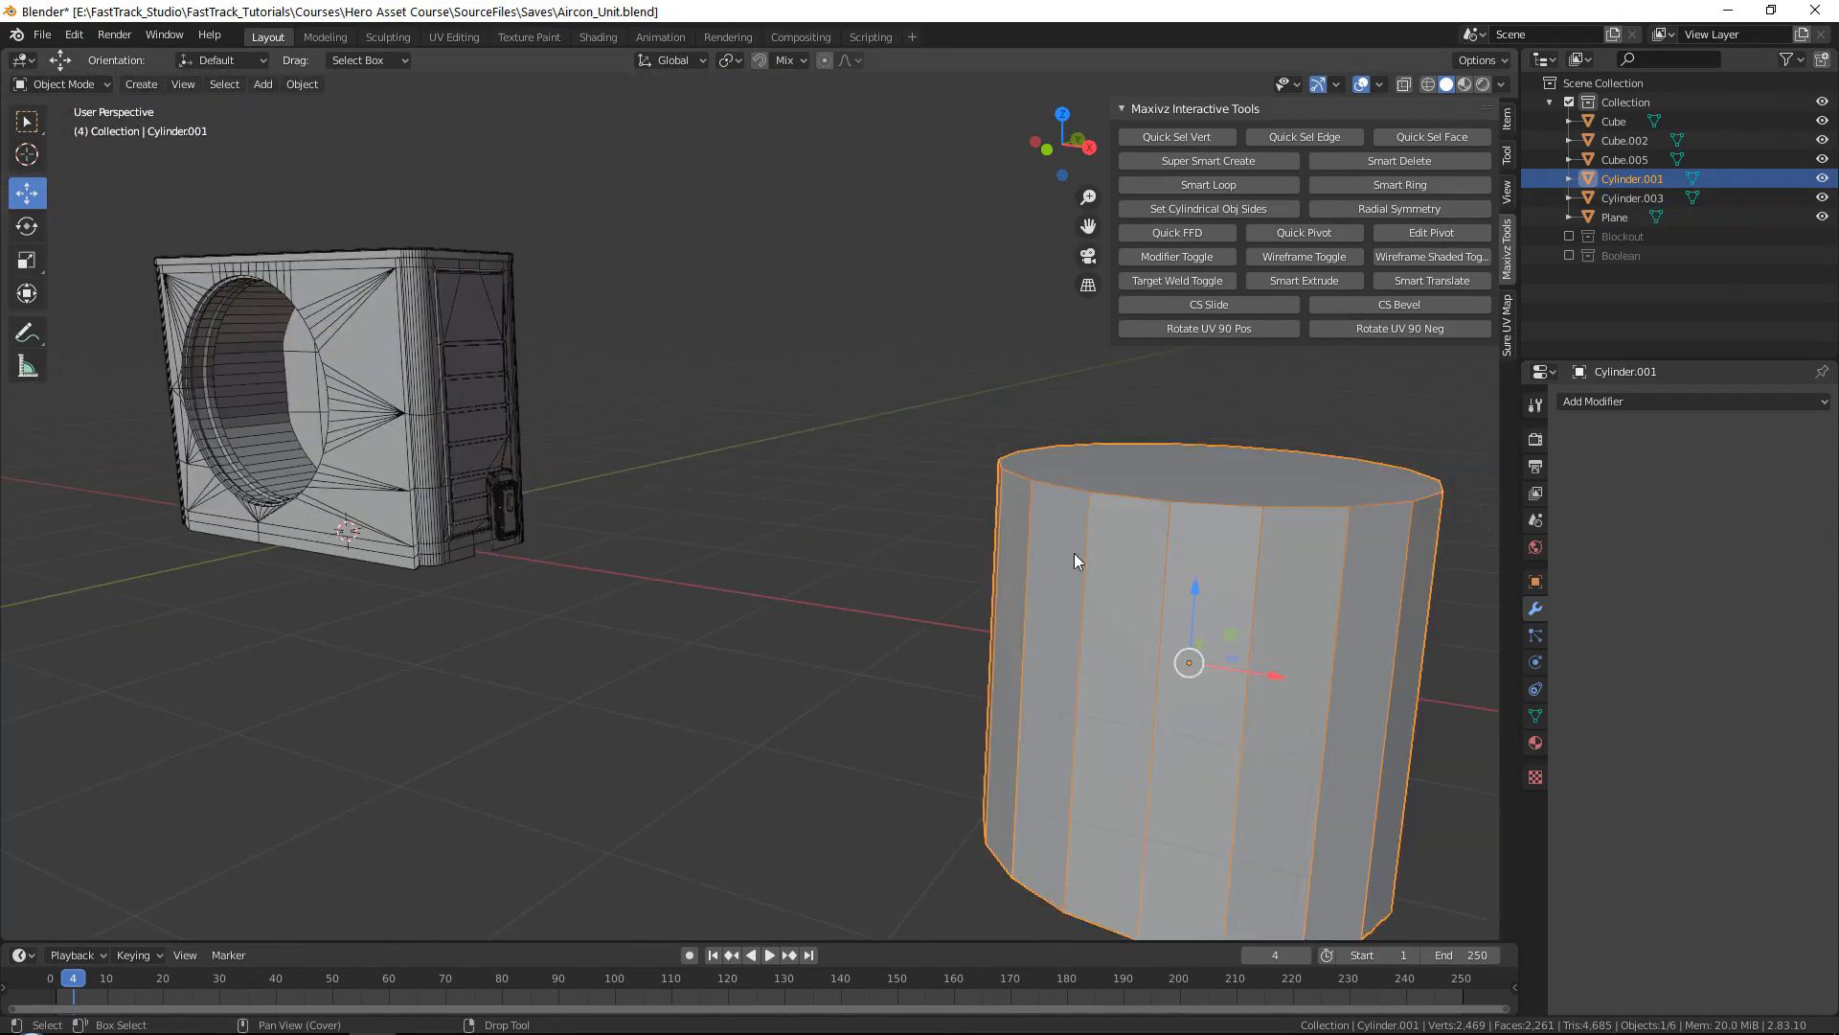
{"action": "middle_click_drag", "start_coordinate": [1073, 553], "coordinate": [1116, 599]}
{"action": "left_click_drag", "start_coordinate": [1302, 700], "coordinate": [567, 520]}
{"action": "key", "text": "ctrl+c"}
{"action": "key", "text": "ctrl+v"}
{"action": "left_click", "coordinate": [611, 463]}
{"action": "middle_click_drag", "start_coordinate": [611, 464], "coordinate": [733, 418], "text": "shift"}
{"action": "scroll", "coordinate": [734, 417], "scroll_direction": "up", "scroll_amount": 2}
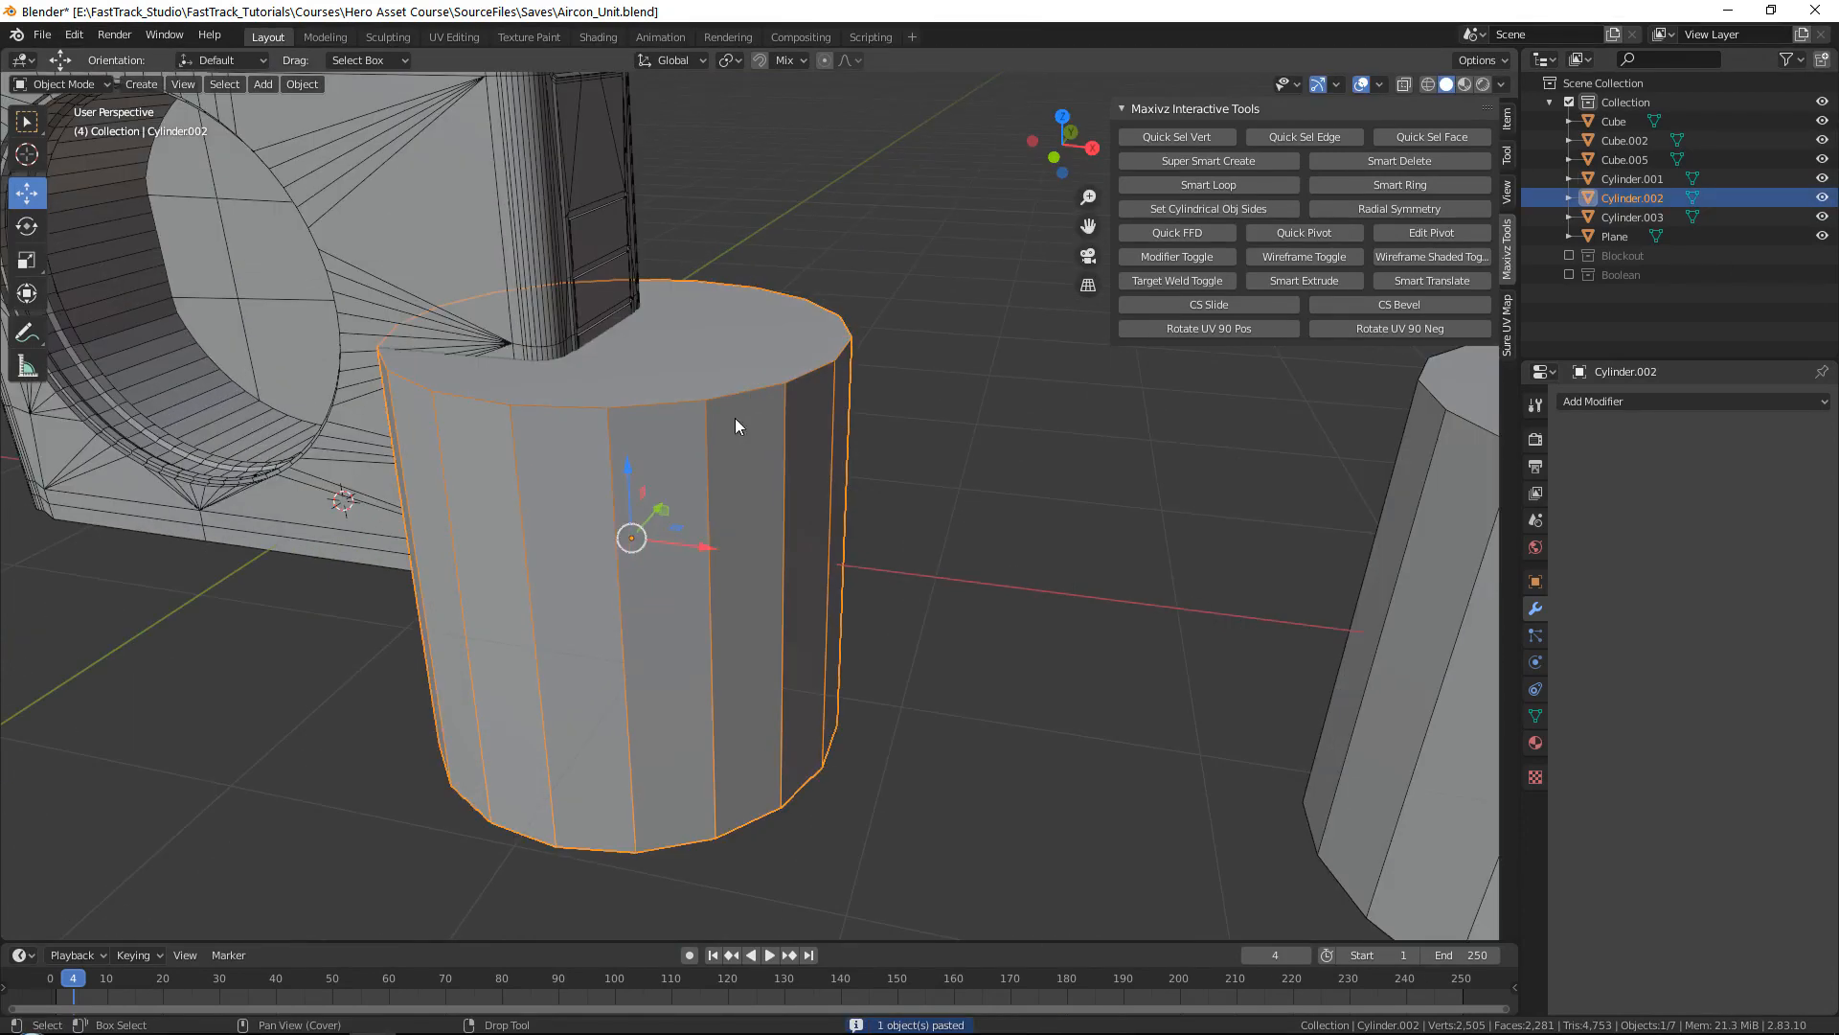
Step: Rotate the copied cylinder 90° around the Y axis and scale it uniformly to about 0.164
{"action": "key", "text": "e"}
{"action": "left_click_drag", "start_coordinate": [664, 481], "coordinate": [694, 582]}
{"action": "key", "text": "r"}
{"action": "key", "text": "s"}
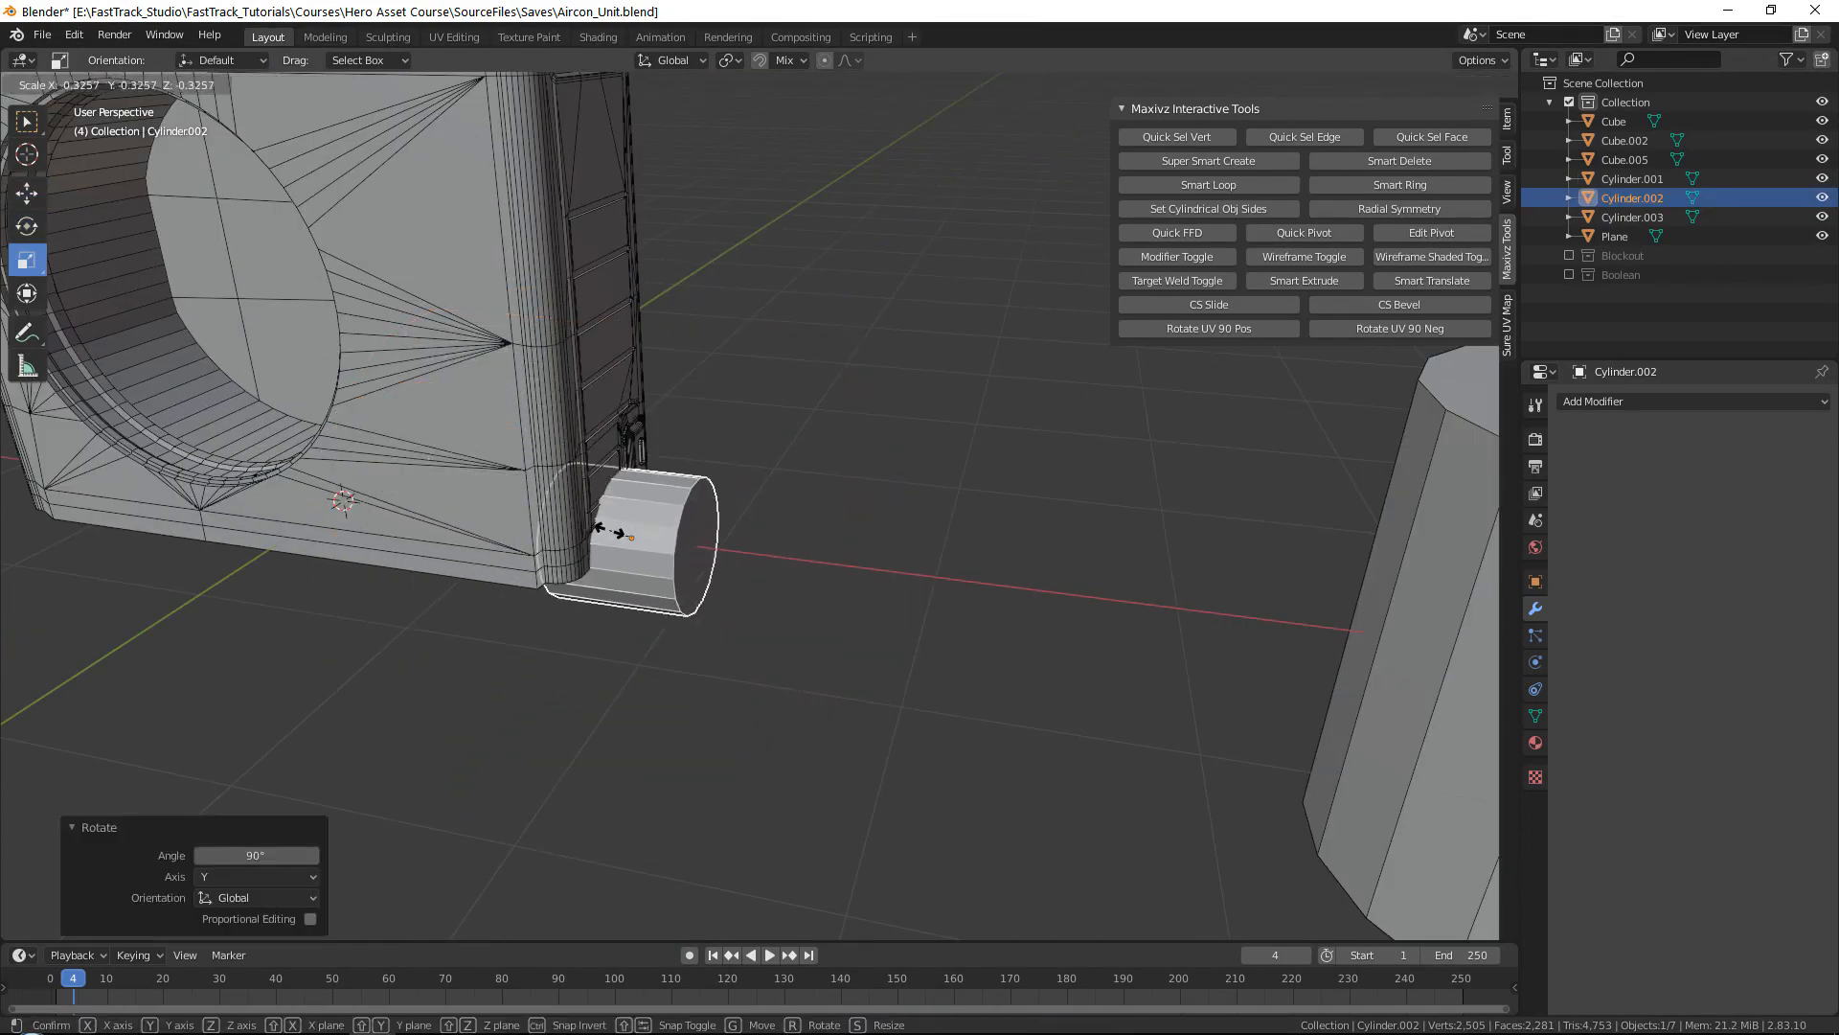
{"action": "left_click_drag", "start_coordinate": [638, 528], "coordinate": [639, 527]}
{"action": "key", "text": "w"}
{"action": "key", "text": "f"}
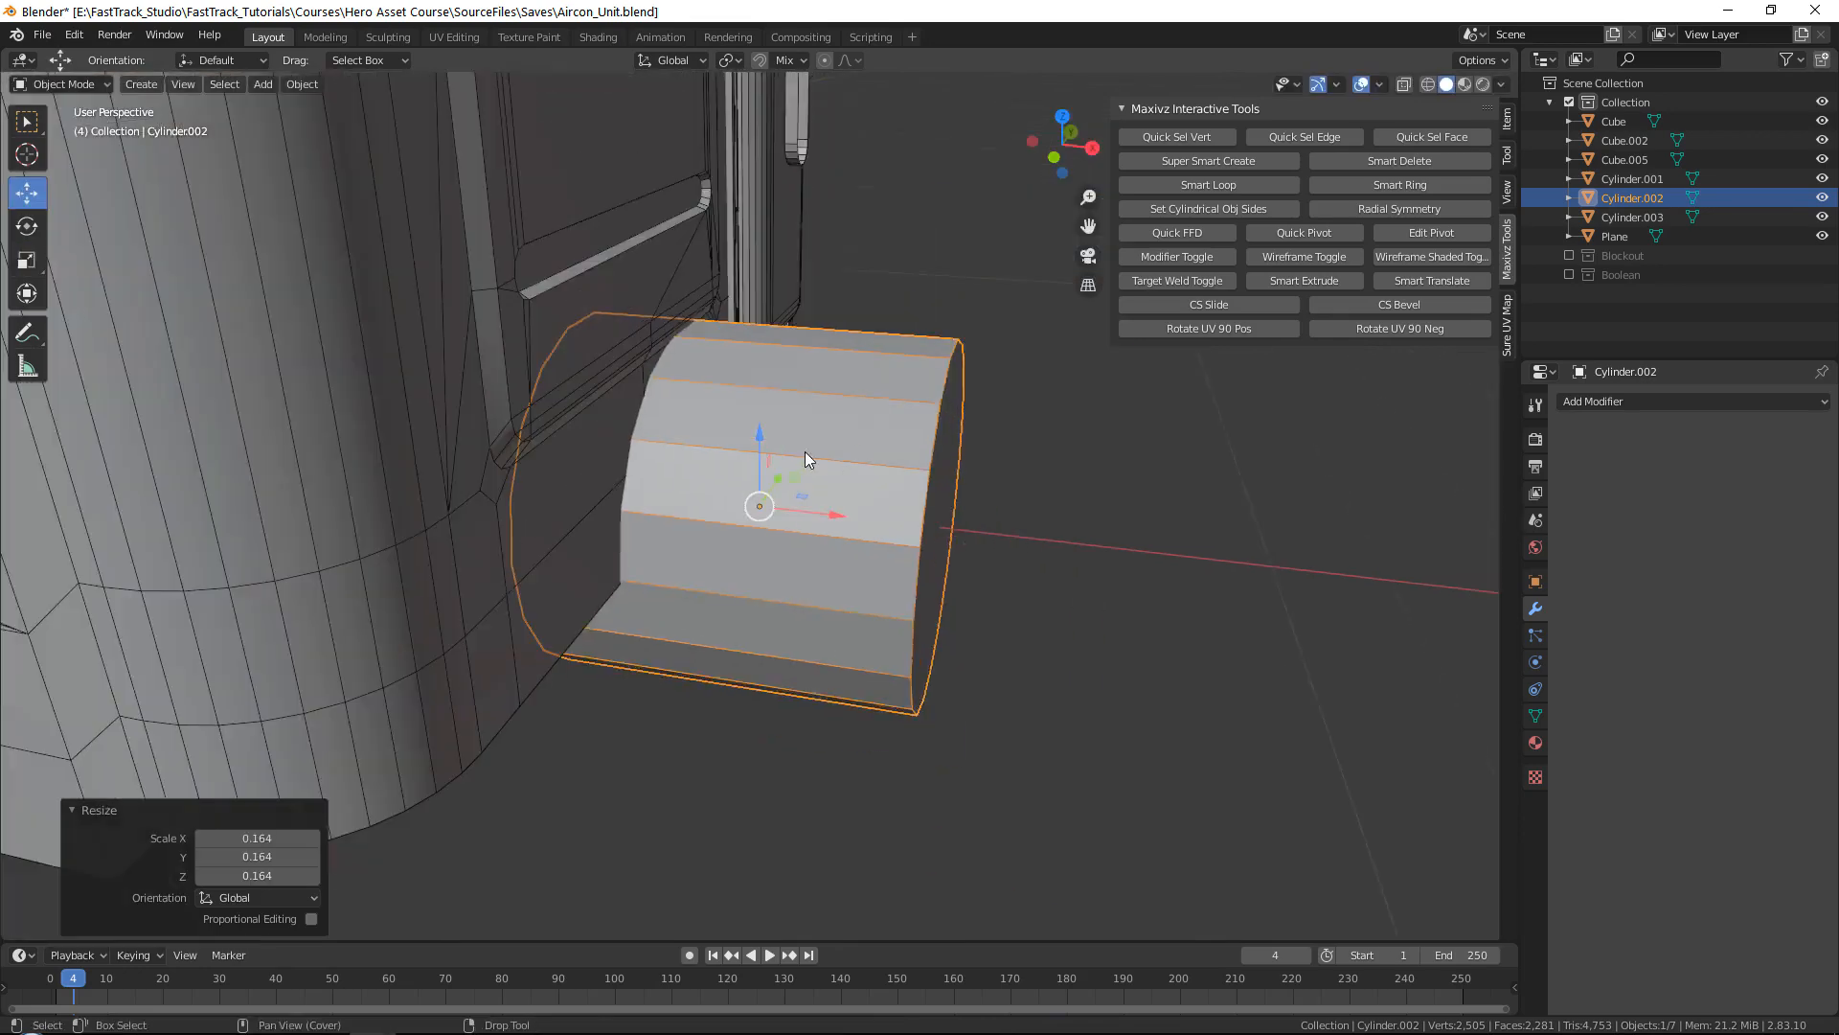
Step: Move the rotated cylinder to the recessed side panel near the slot ring and scale it uniformly by about 0.292
{"action": "scroll", "coordinate": [753, 390], "scroll_direction": "down", "scroll_amount": 1, "text": "alt"}
{"action": "left_click_drag", "start_coordinate": [805, 451], "coordinate": [733, 433], "text": "alt"}
{"action": "middle_click_drag", "start_coordinate": [733, 433], "coordinate": [589, 659], "text": "alt"}
{"action": "left_click_drag", "start_coordinate": [575, 666], "coordinate": [842, 342]}
{"action": "key", "text": "s"}
{"action": "key", "text": "w"}
{"action": "key", "text": "f"}
{"action": "scroll", "coordinate": [765, 384], "scroll_direction": "down", "scroll_amount": 4}
{"action": "middle_click_drag", "start_coordinate": [764, 383], "coordinate": [788, 504]}
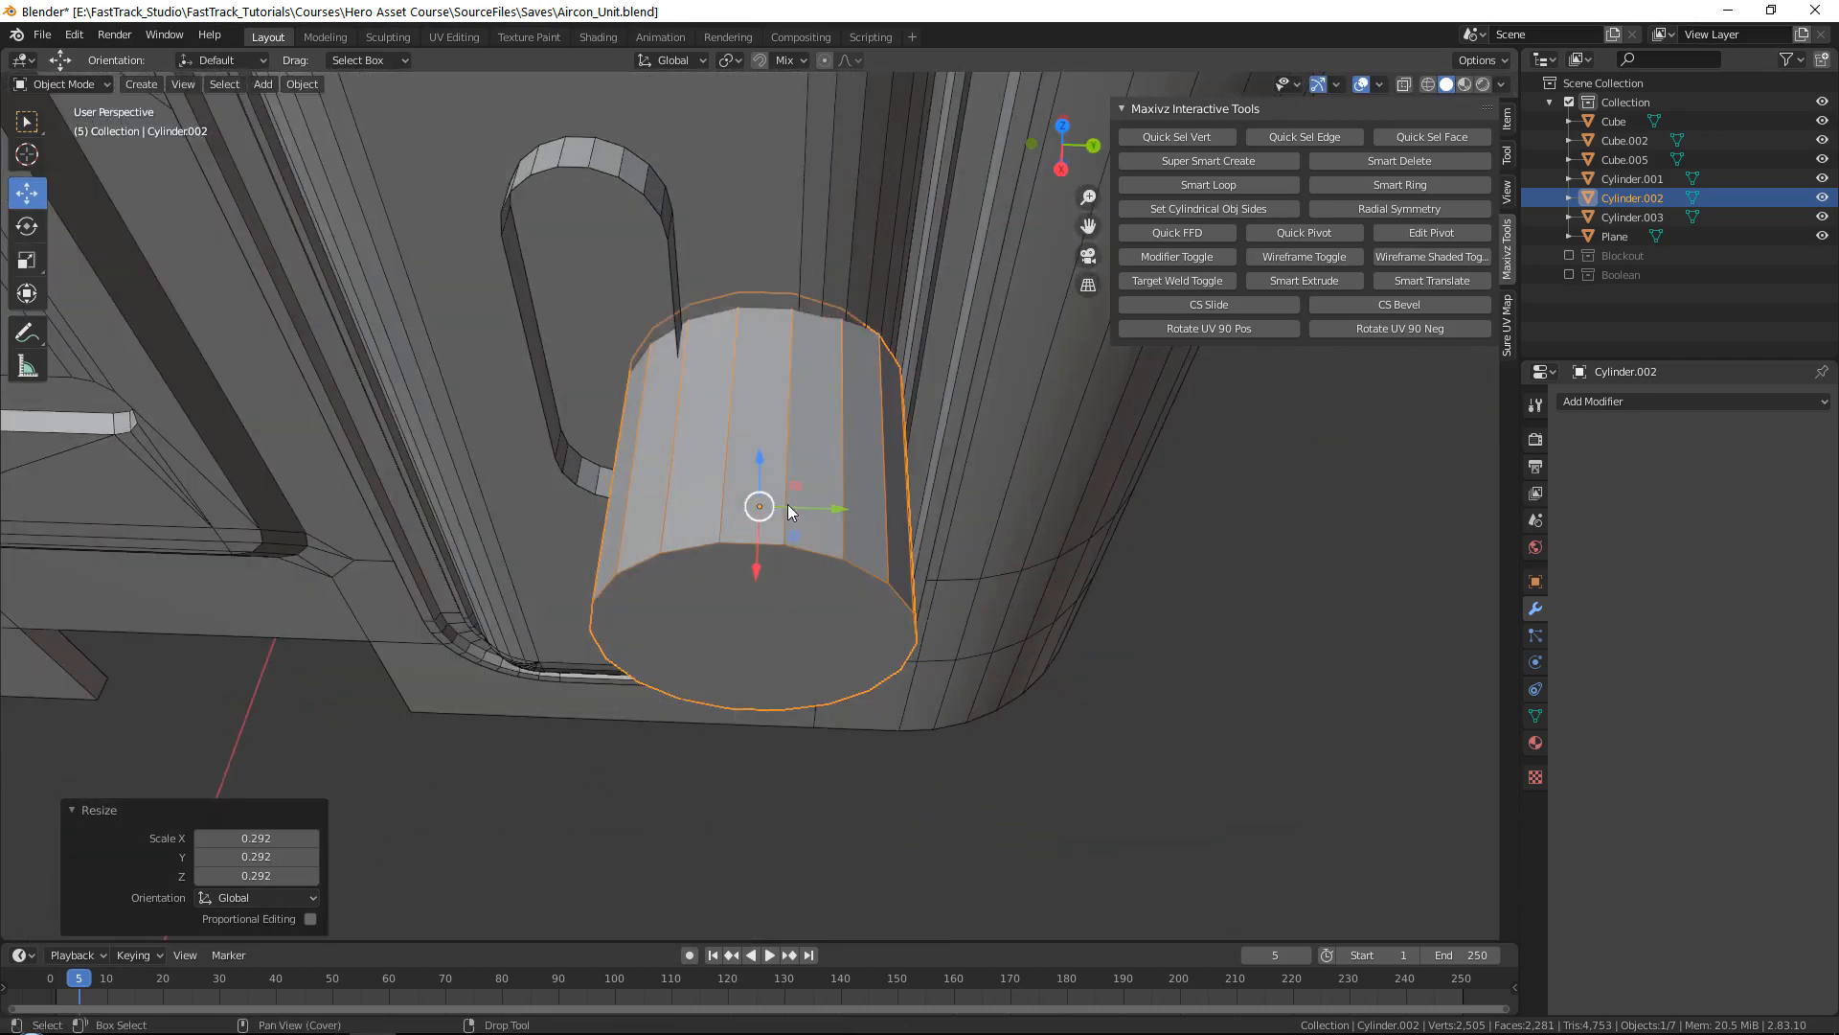
Step: Shift the cylinder about -0.05 m along Y and -0.014 m along X onto the slot ring's lower end, scaling it down
{"action": "key", "text": "g"}
{"action": "key", "text": "y"}
{"action": "left_click", "coordinate": [651, 479]}
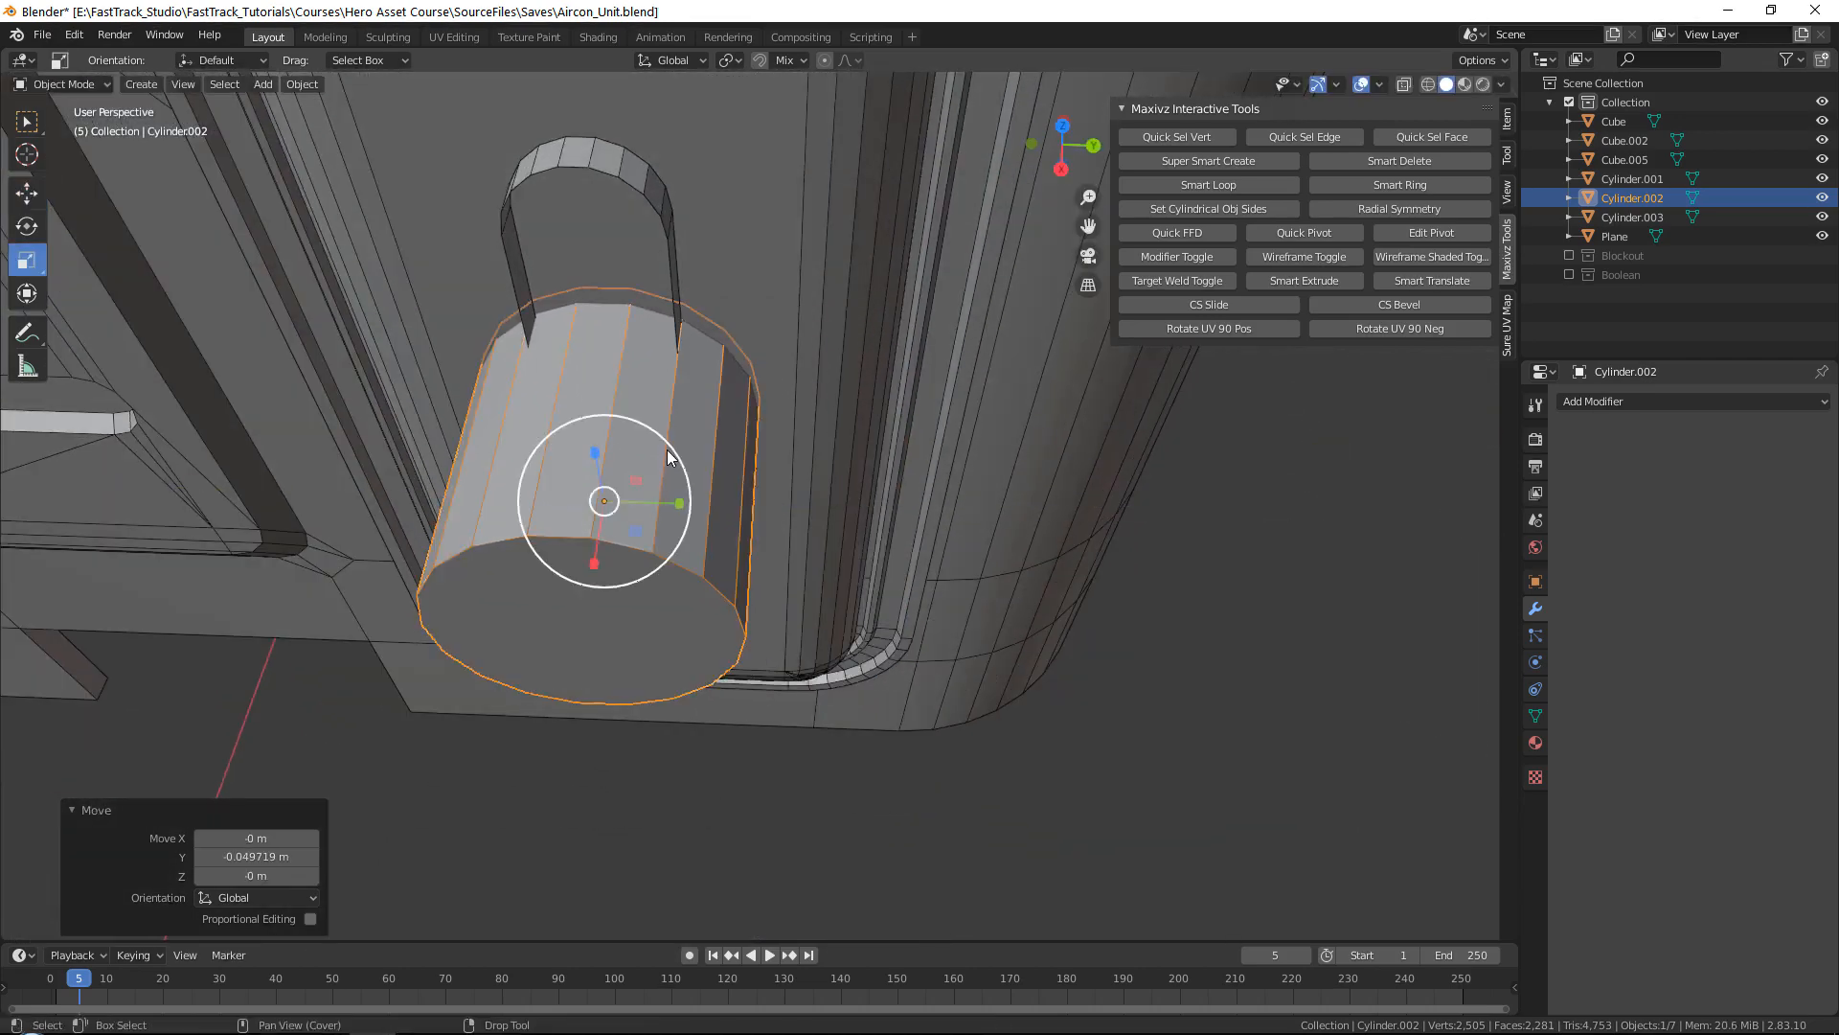
{"action": "key", "text": "r"}
{"action": "left_click_drag", "start_coordinate": [670, 439], "coordinate": [636, 455]}
{"action": "key", "text": "w"}
{"action": "left_click_drag", "start_coordinate": [638, 453], "coordinate": [702, 517], "text": "alt"}
{"action": "middle_click_drag", "start_coordinate": [702, 518], "coordinate": [784, 462]}
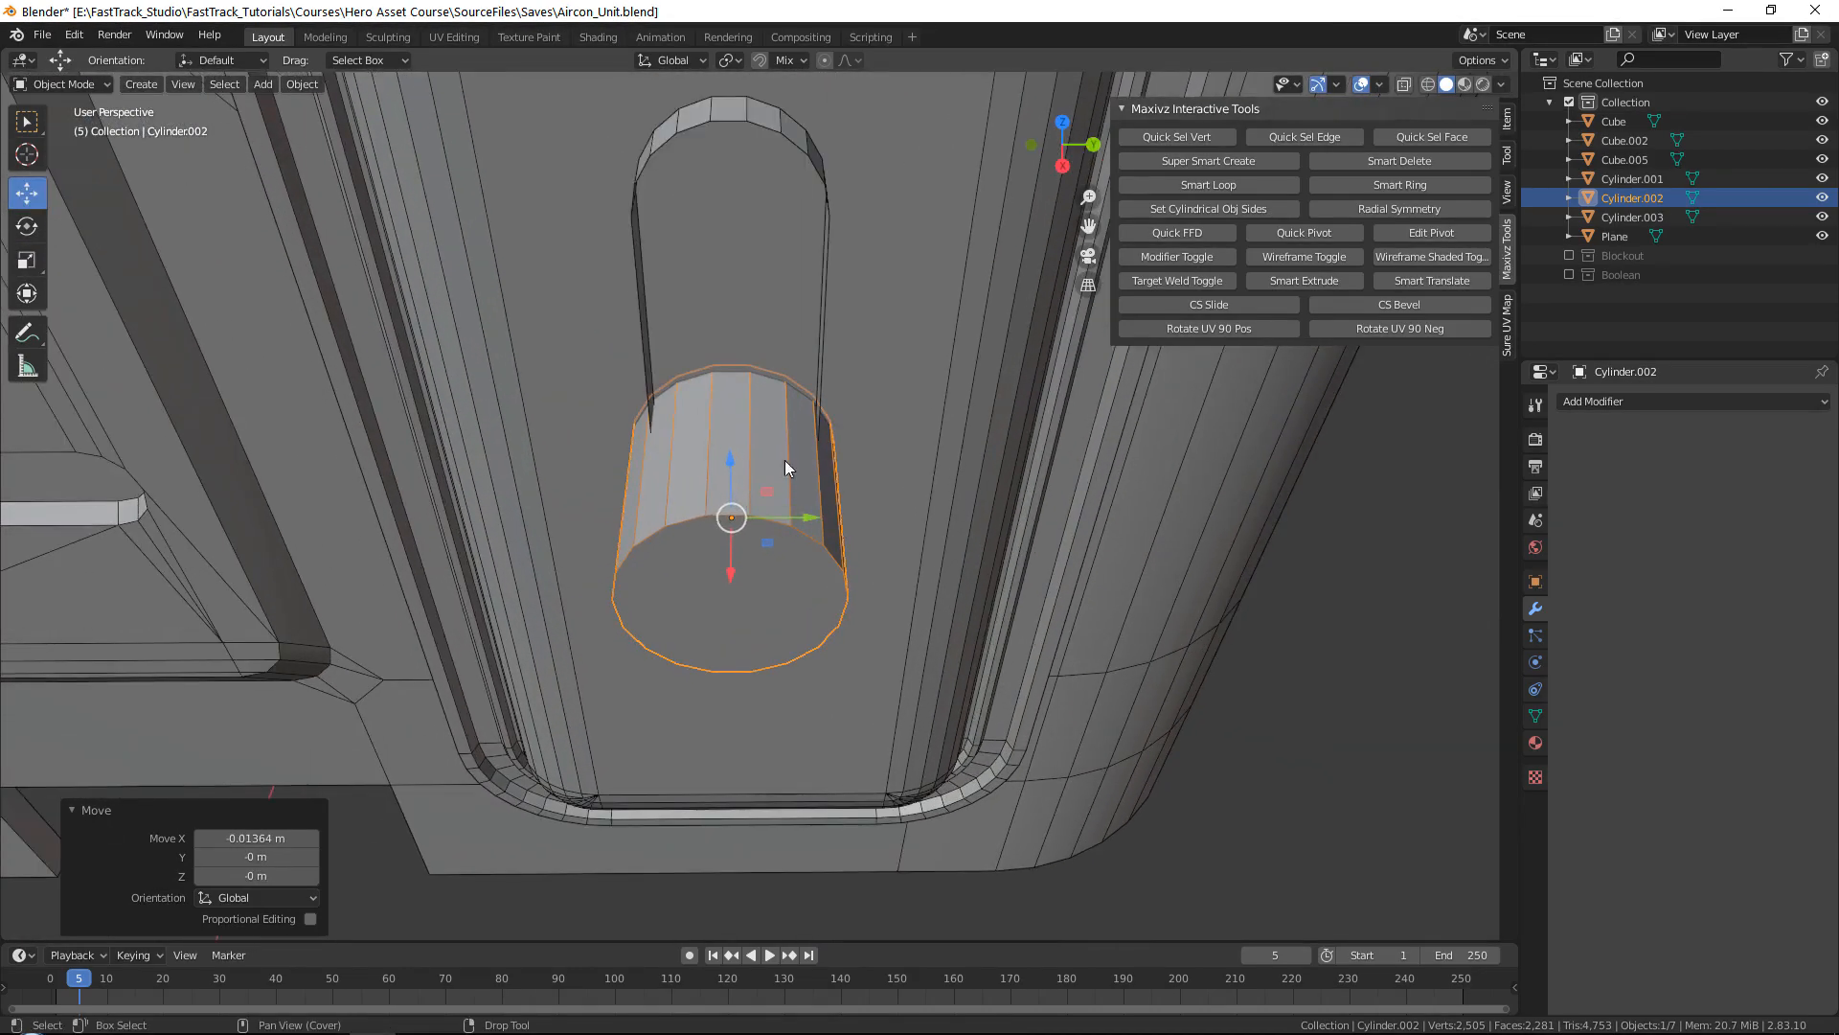
Step: Scale the cylinder uniformly by about 0.922 and nudge it about 0.001 m along Y to centre it on the ring
{"action": "key", "text": "r"}
{"action": "left_click_drag", "start_coordinate": [812, 484], "coordinate": [801, 477]}
{"action": "key", "text": "w"}
{"action": "middle_click_drag", "start_coordinate": [801, 477], "coordinate": [778, 531]}
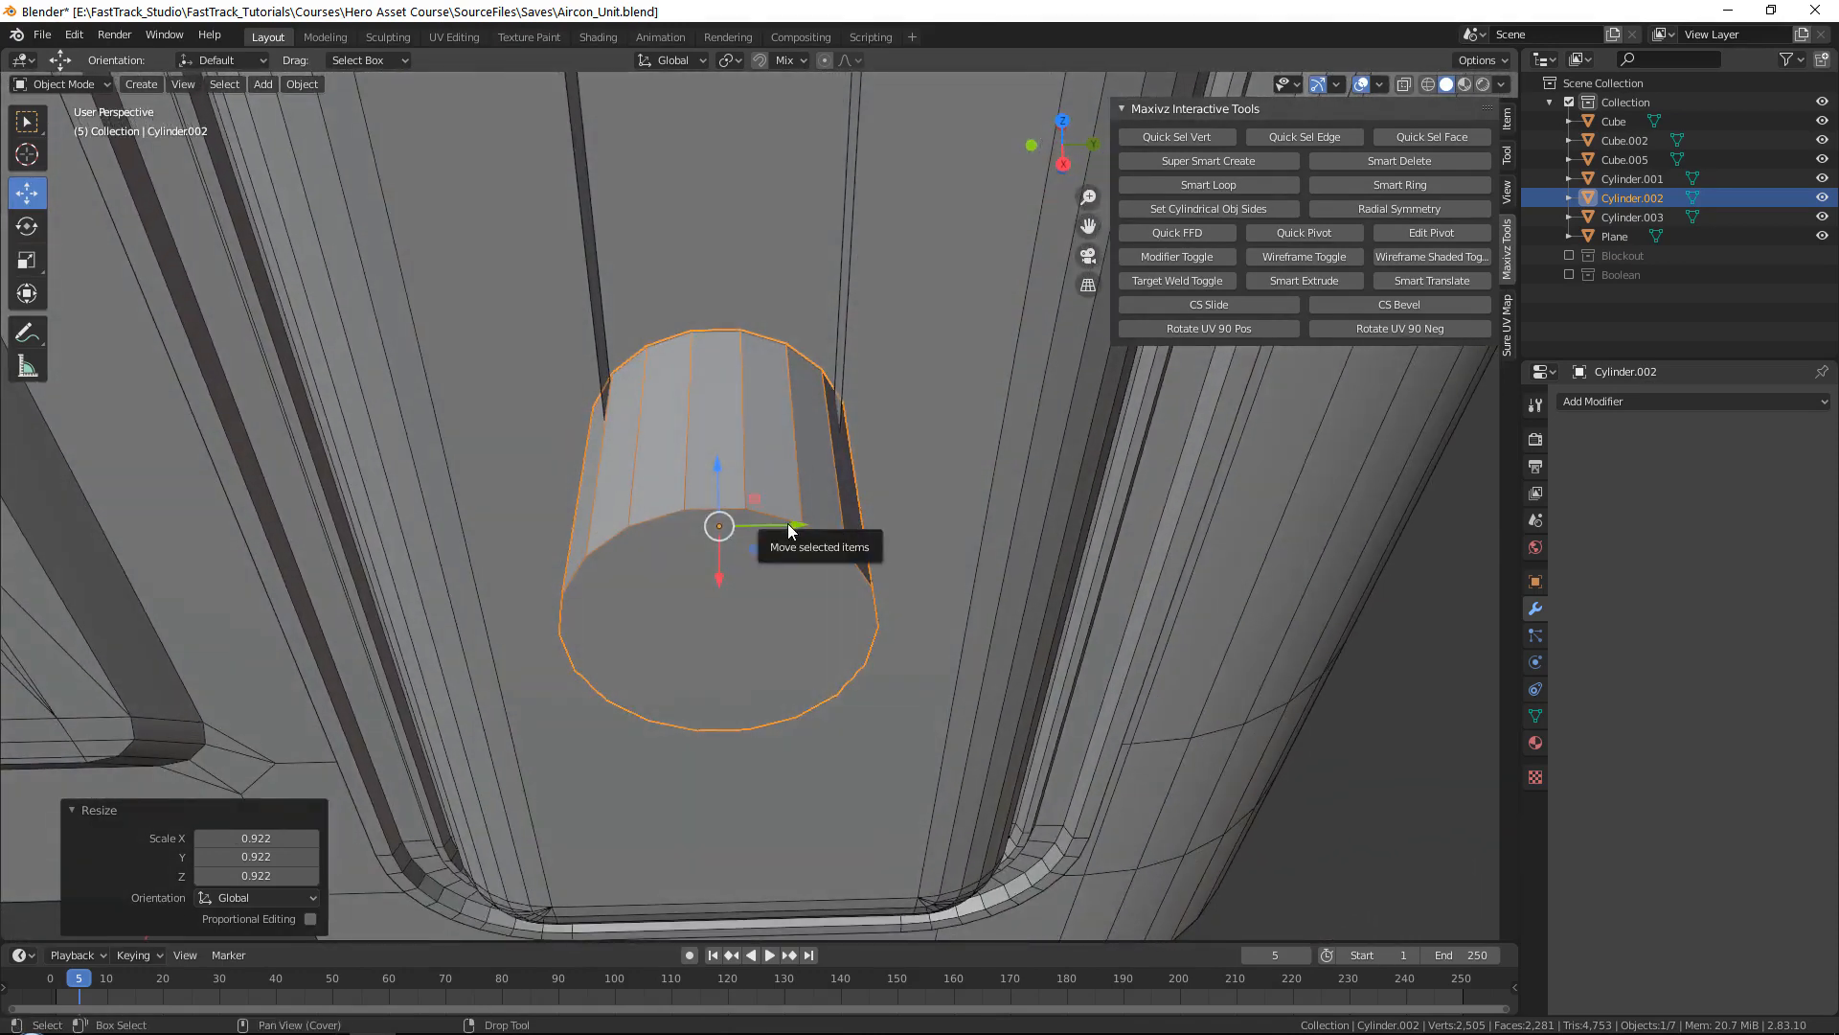
{"action": "left_click_drag", "start_coordinate": [788, 523], "coordinate": [792, 523]}
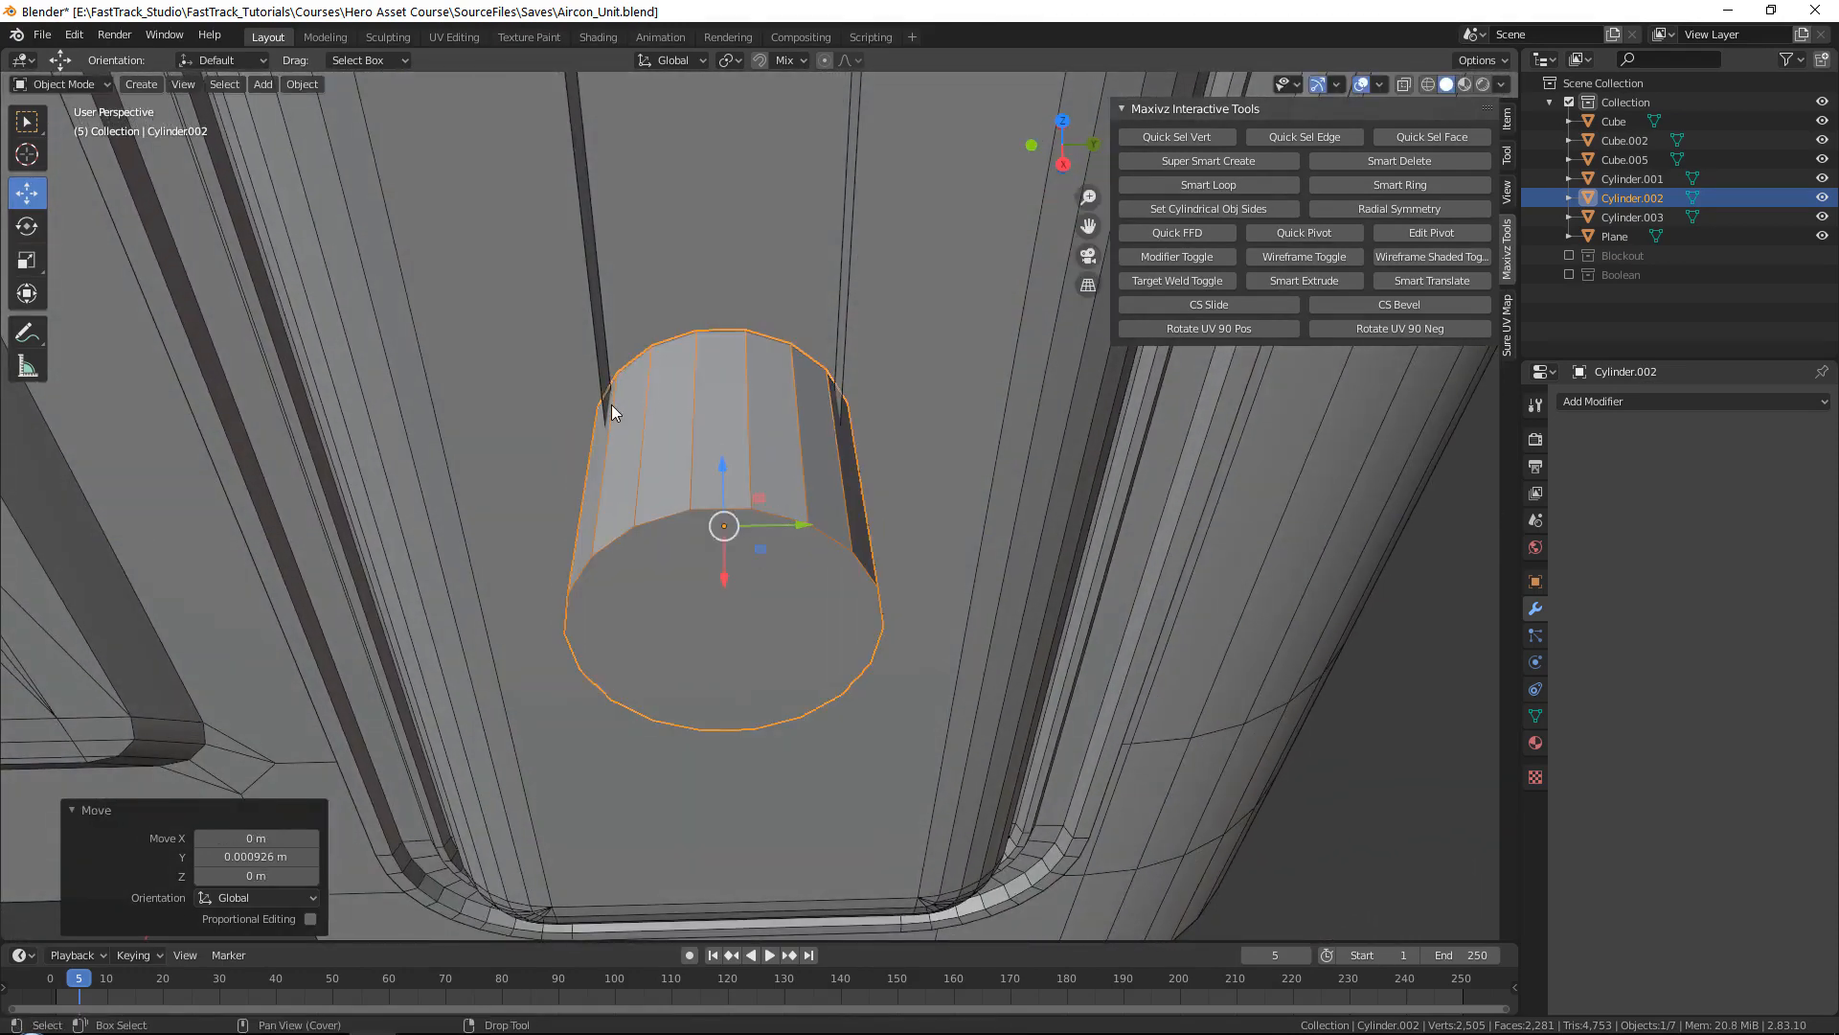
Step: Fine-tune the cylinder's overall scale and raise it about 0.035 m along Z to the middle of the slot ring
{"action": "key", "text": "r"}
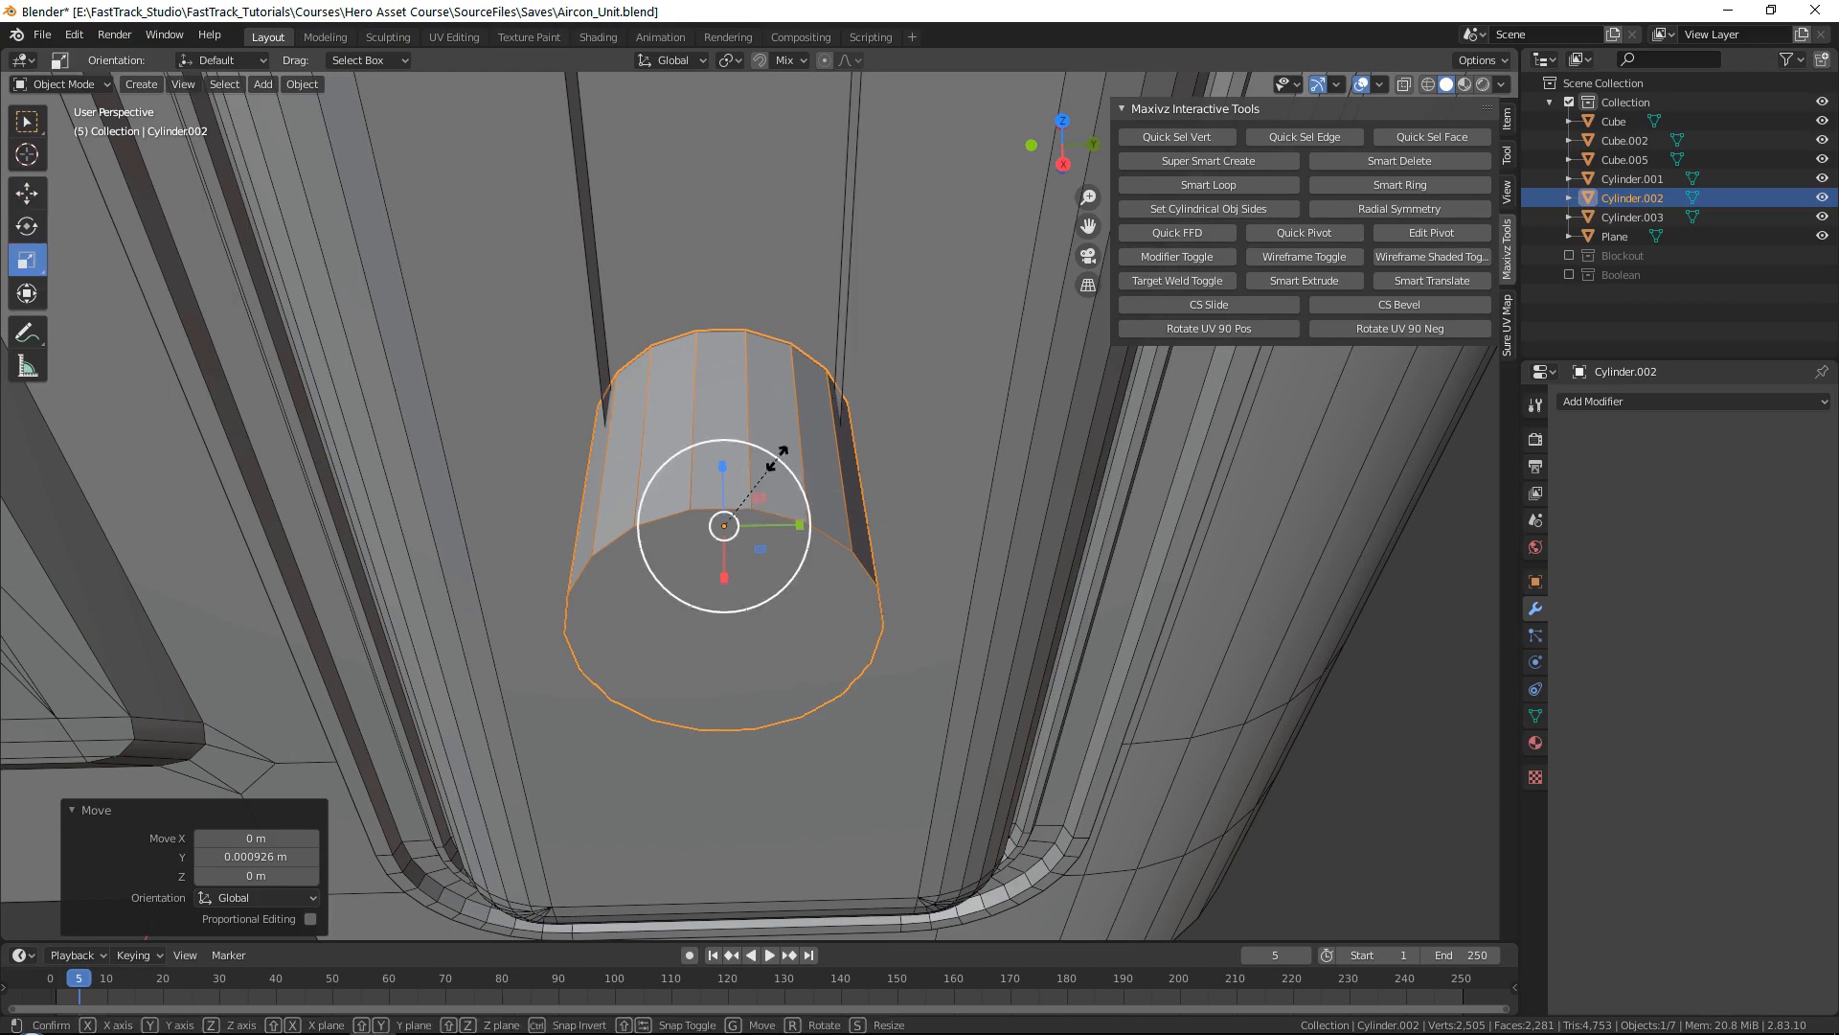
{"action": "left_click_drag", "start_coordinate": [780, 452], "coordinate": [787, 459]}
{"action": "left_click", "coordinate": [788, 458]}
{"action": "middle_click_drag", "start_coordinate": [787, 458], "coordinate": [739, 554]}
{"action": "left_click_drag", "start_coordinate": [740, 553], "coordinate": [727, 418]}
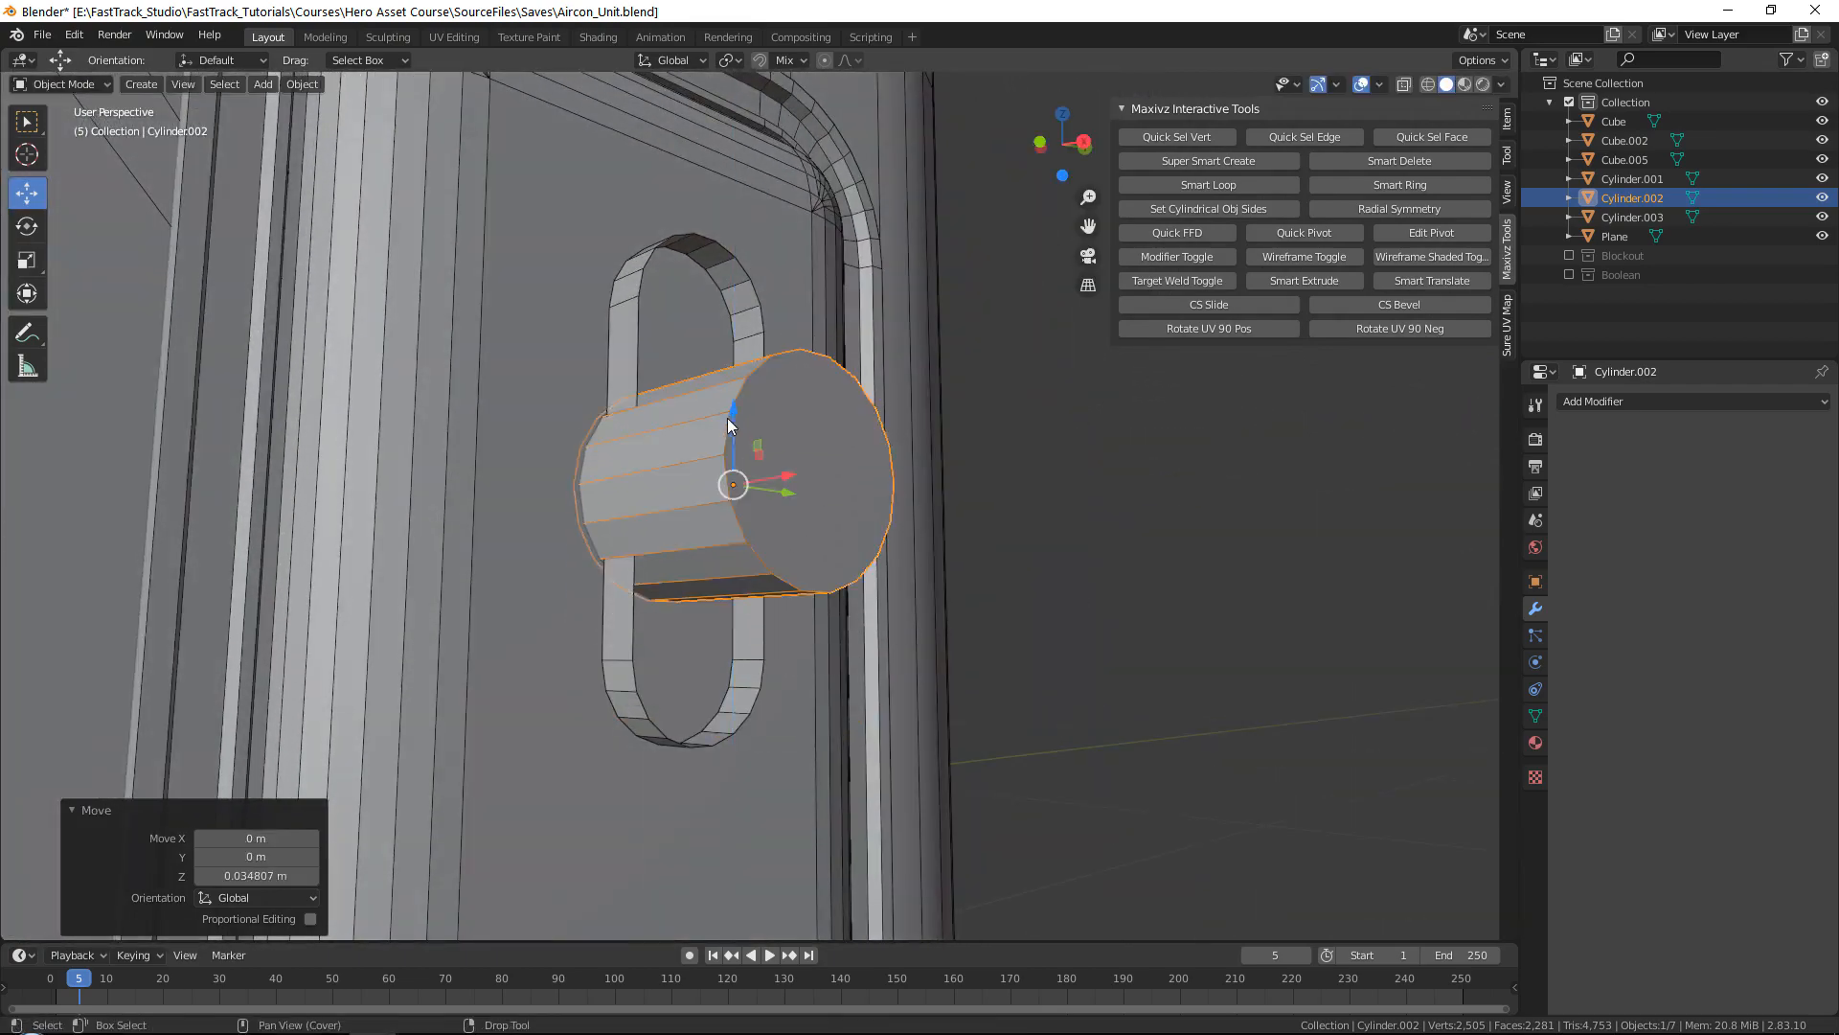
{"action": "middle_click_drag", "start_coordinate": [727, 417], "coordinate": [747, 459]}
{"action": "scroll", "coordinate": [796, 331], "scroll_direction": "up", "scroll_amount": 3}
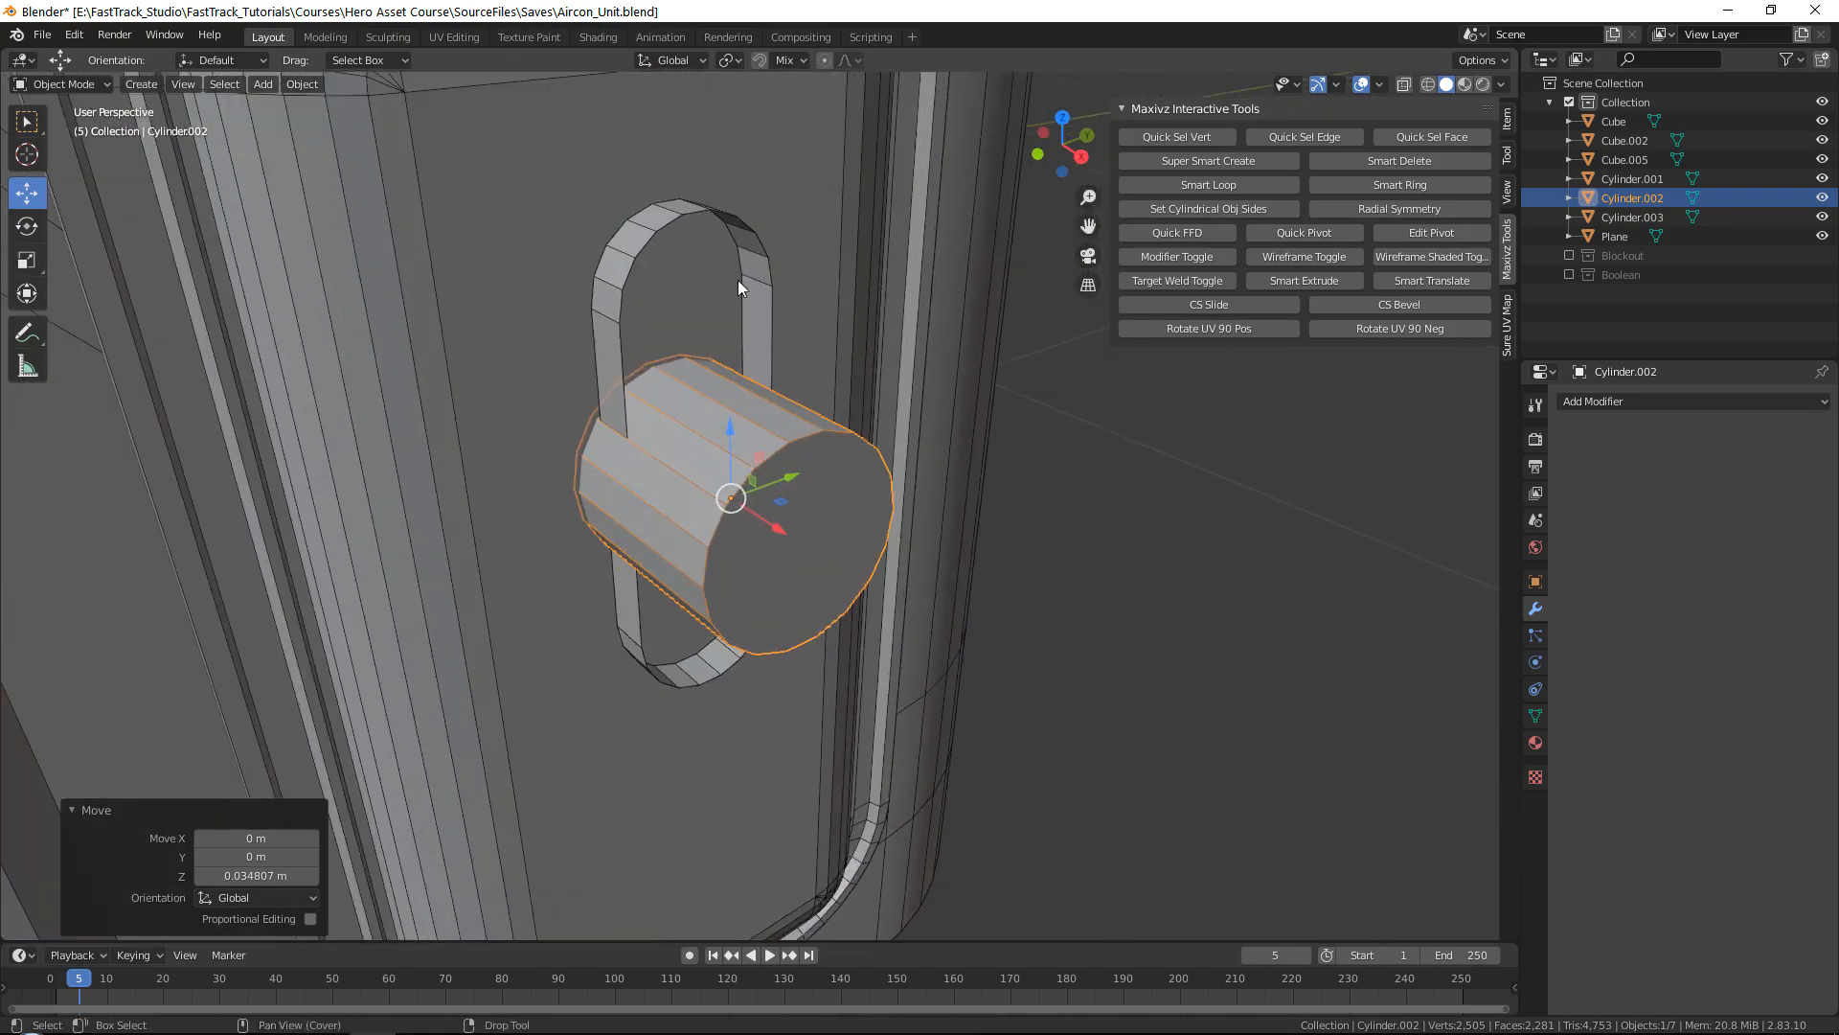
Step: Narrow the slot ring along Y by a factor of 0.72, and widen it slightly along Y by 1.055
{"action": "left_click", "coordinate": [713, 208]}
{"action": "middle_click_drag", "start_coordinate": [772, 295], "coordinate": [702, 343], "text": "alt"}
{"action": "key", "text": "r"}
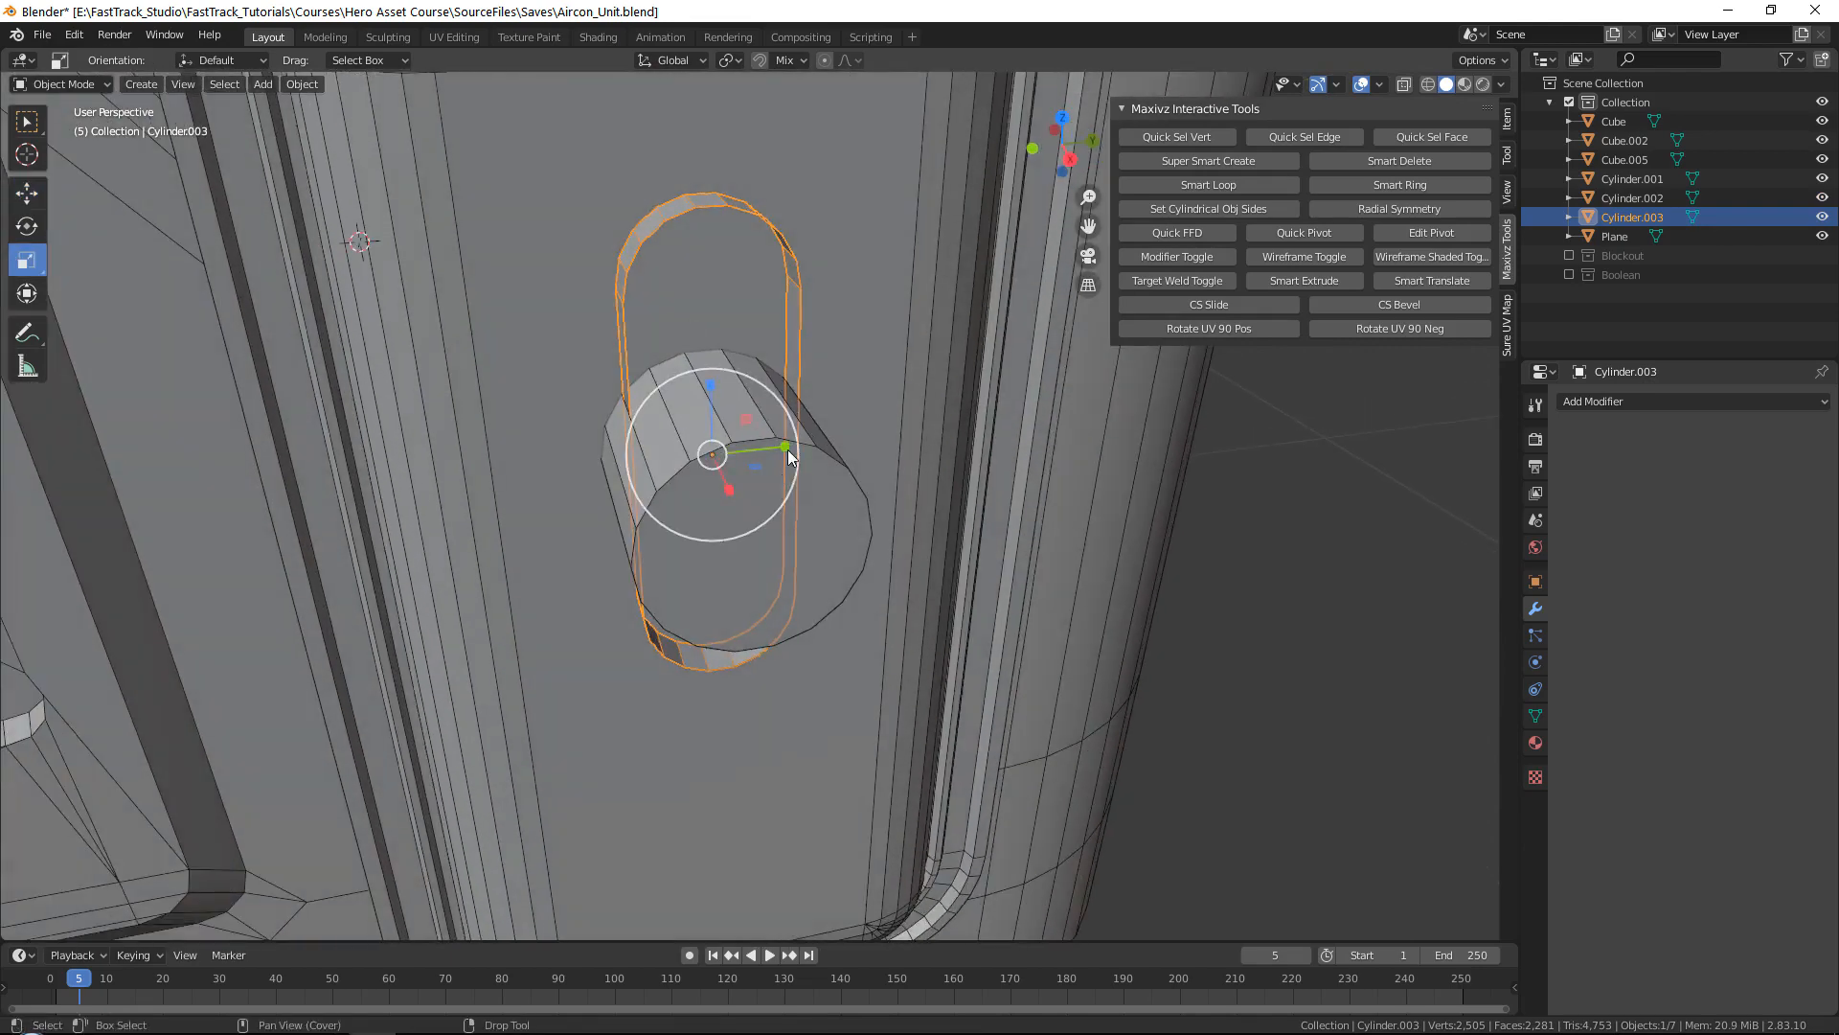
{"action": "left_click_drag", "start_coordinate": [780, 444], "coordinate": [775, 443]}
{"action": "left_click", "coordinate": [762, 442]}
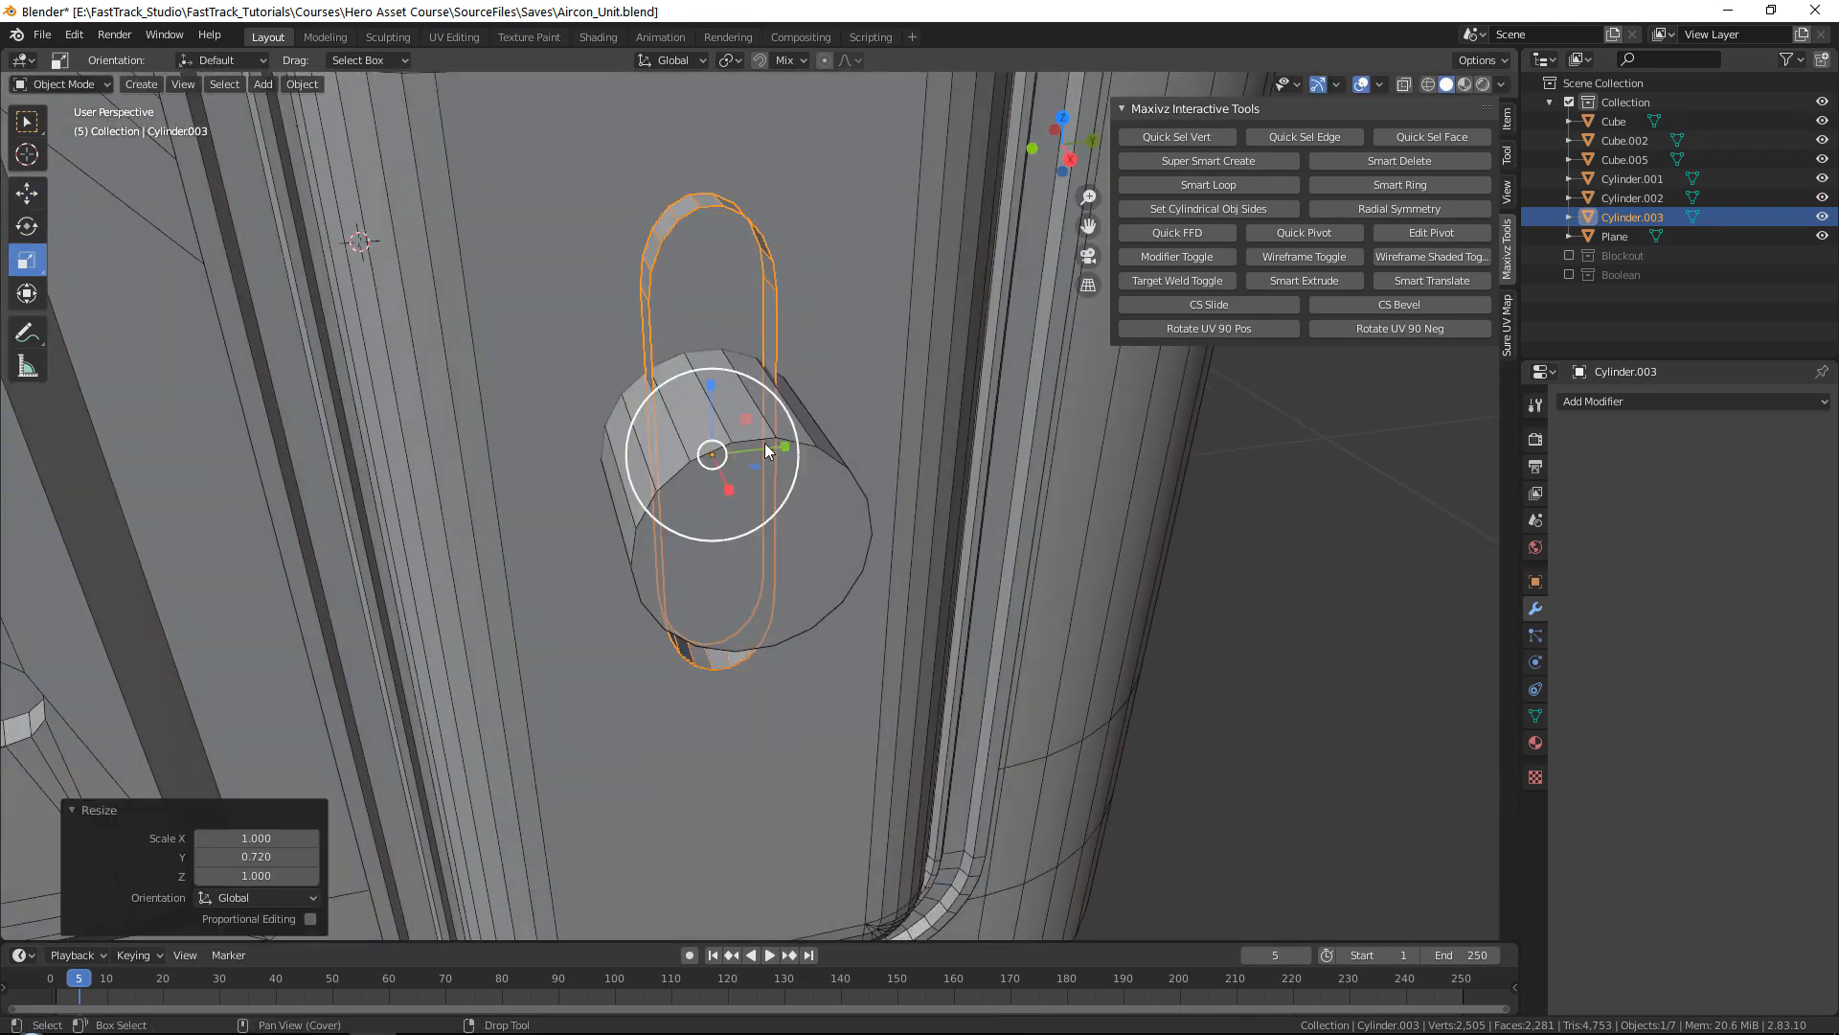
{"action": "mouse_move", "coordinate": [765, 442]}
{"action": "middle_mouse_down"}
{"action": "mouse_move", "coordinate": [638, 456]}
{"action": "mouse_move", "coordinate": [730, 504]}
{"action": "mouse_move", "coordinate": [734, 540]}
{"action": "mouse_move", "coordinate": [700, 580]}
{"action": "middle_mouse_up"}
{"action": "key", "text": "s"}
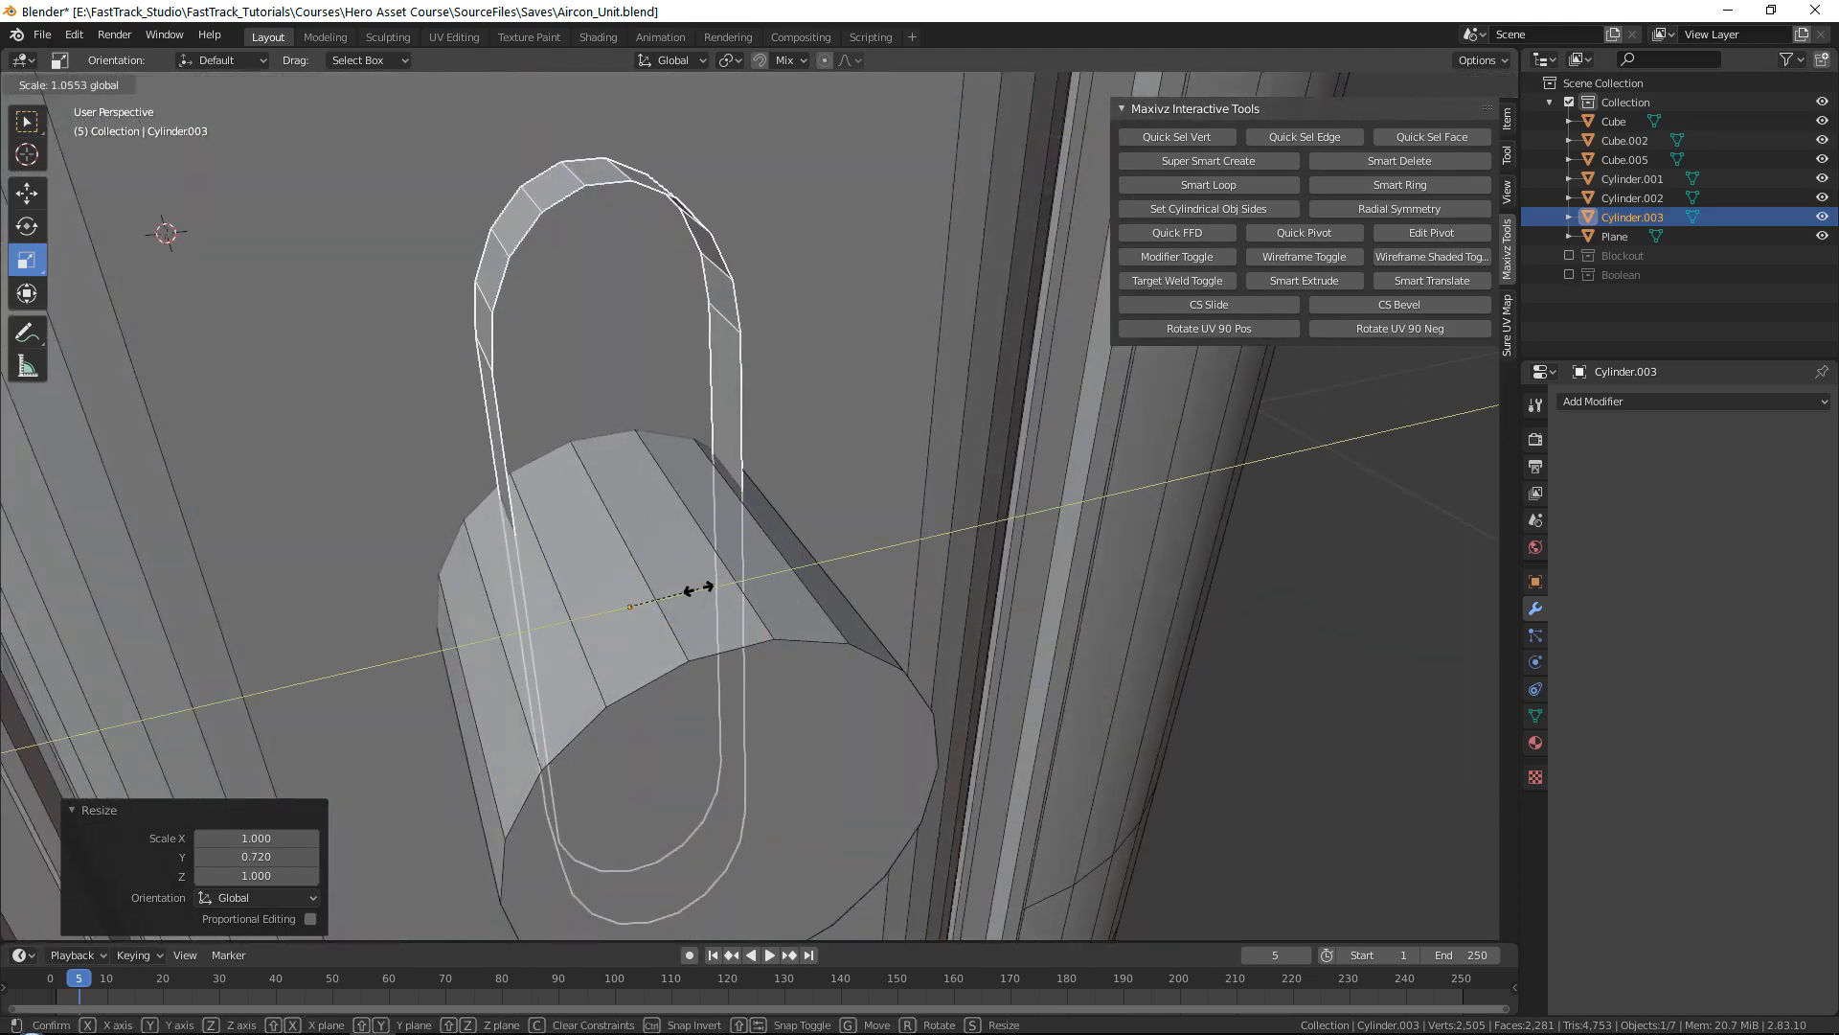
{"action": "left_click", "coordinate": [699, 588]}
{"action": "scroll", "coordinate": [773, 553], "scroll_direction": "down", "scroll_amount": 2}
{"action": "middle_click_drag", "start_coordinate": [773, 551], "coordinate": [730, 433]}
{"action": "scroll", "coordinate": [730, 433], "scroll_direction": "up", "scroll_amount": 1}
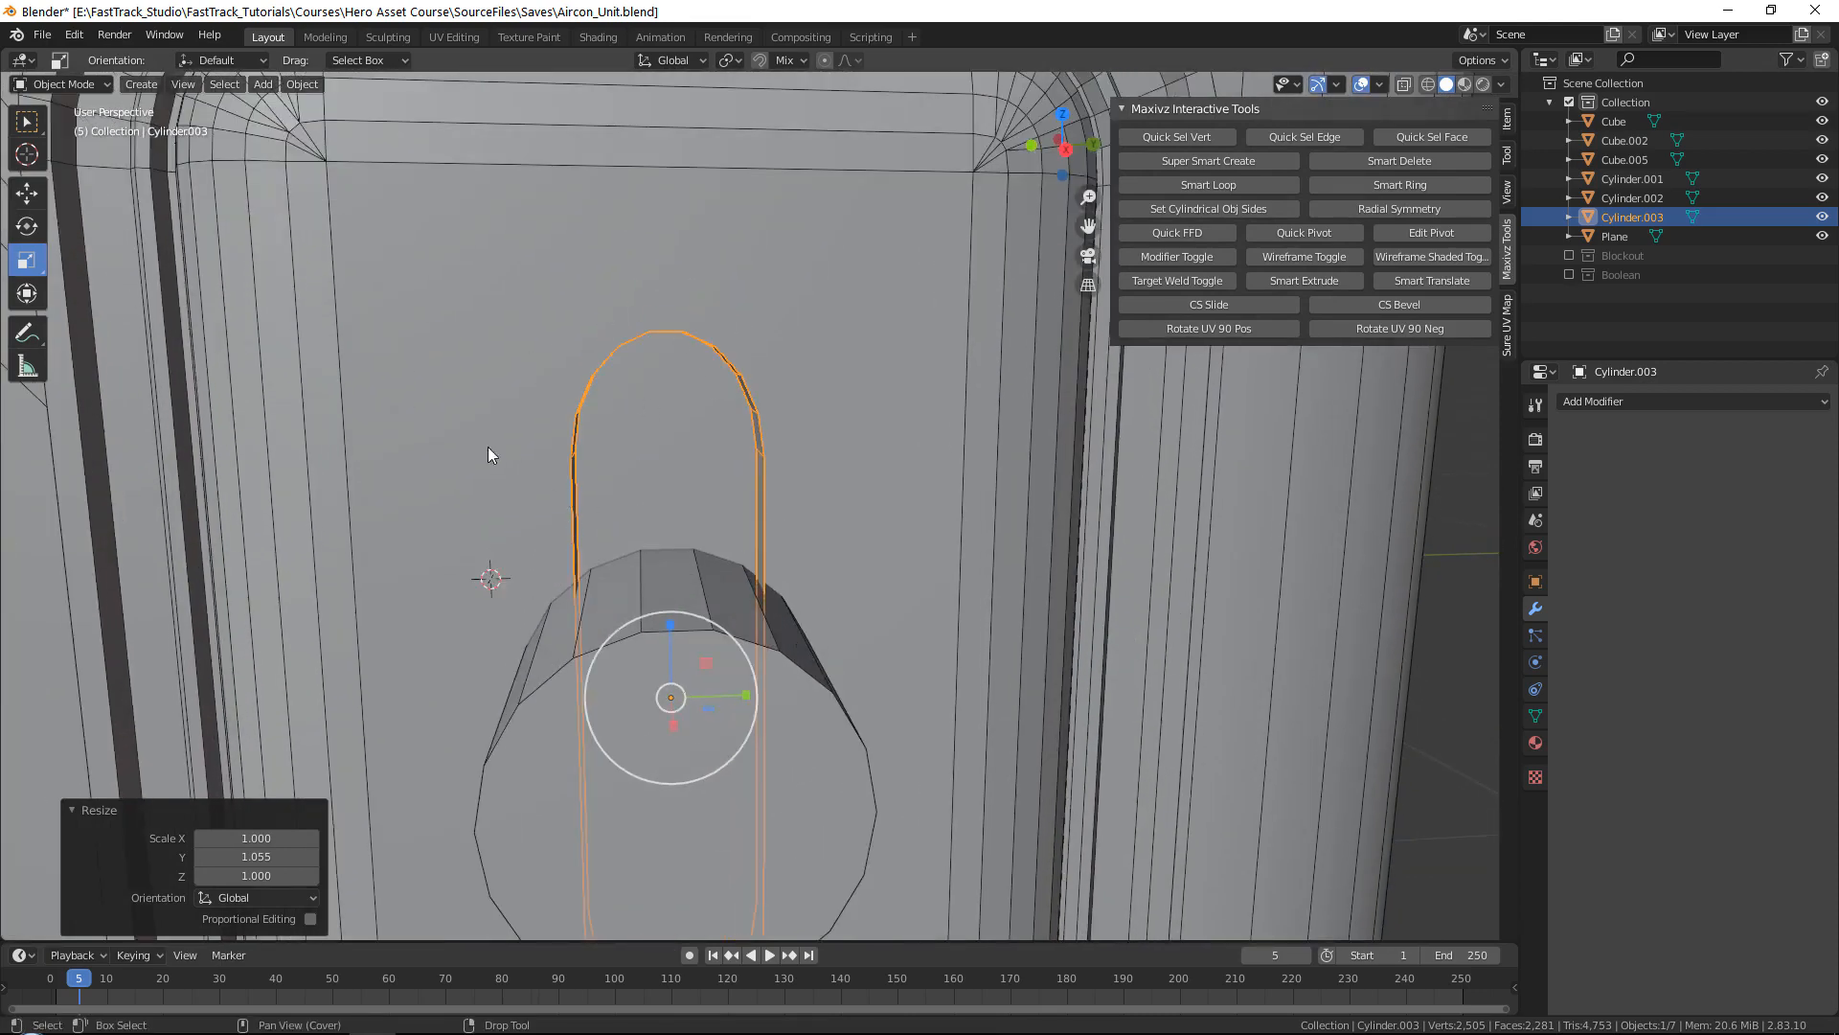
Step: Select the vertices of the slot ring's upper rounded end in Edit Mode and compress them along Z
{"action": "middle_click_drag", "start_coordinate": [489, 454], "coordinate": [648, 278]}
{"action": "key", "text": "Tab"}
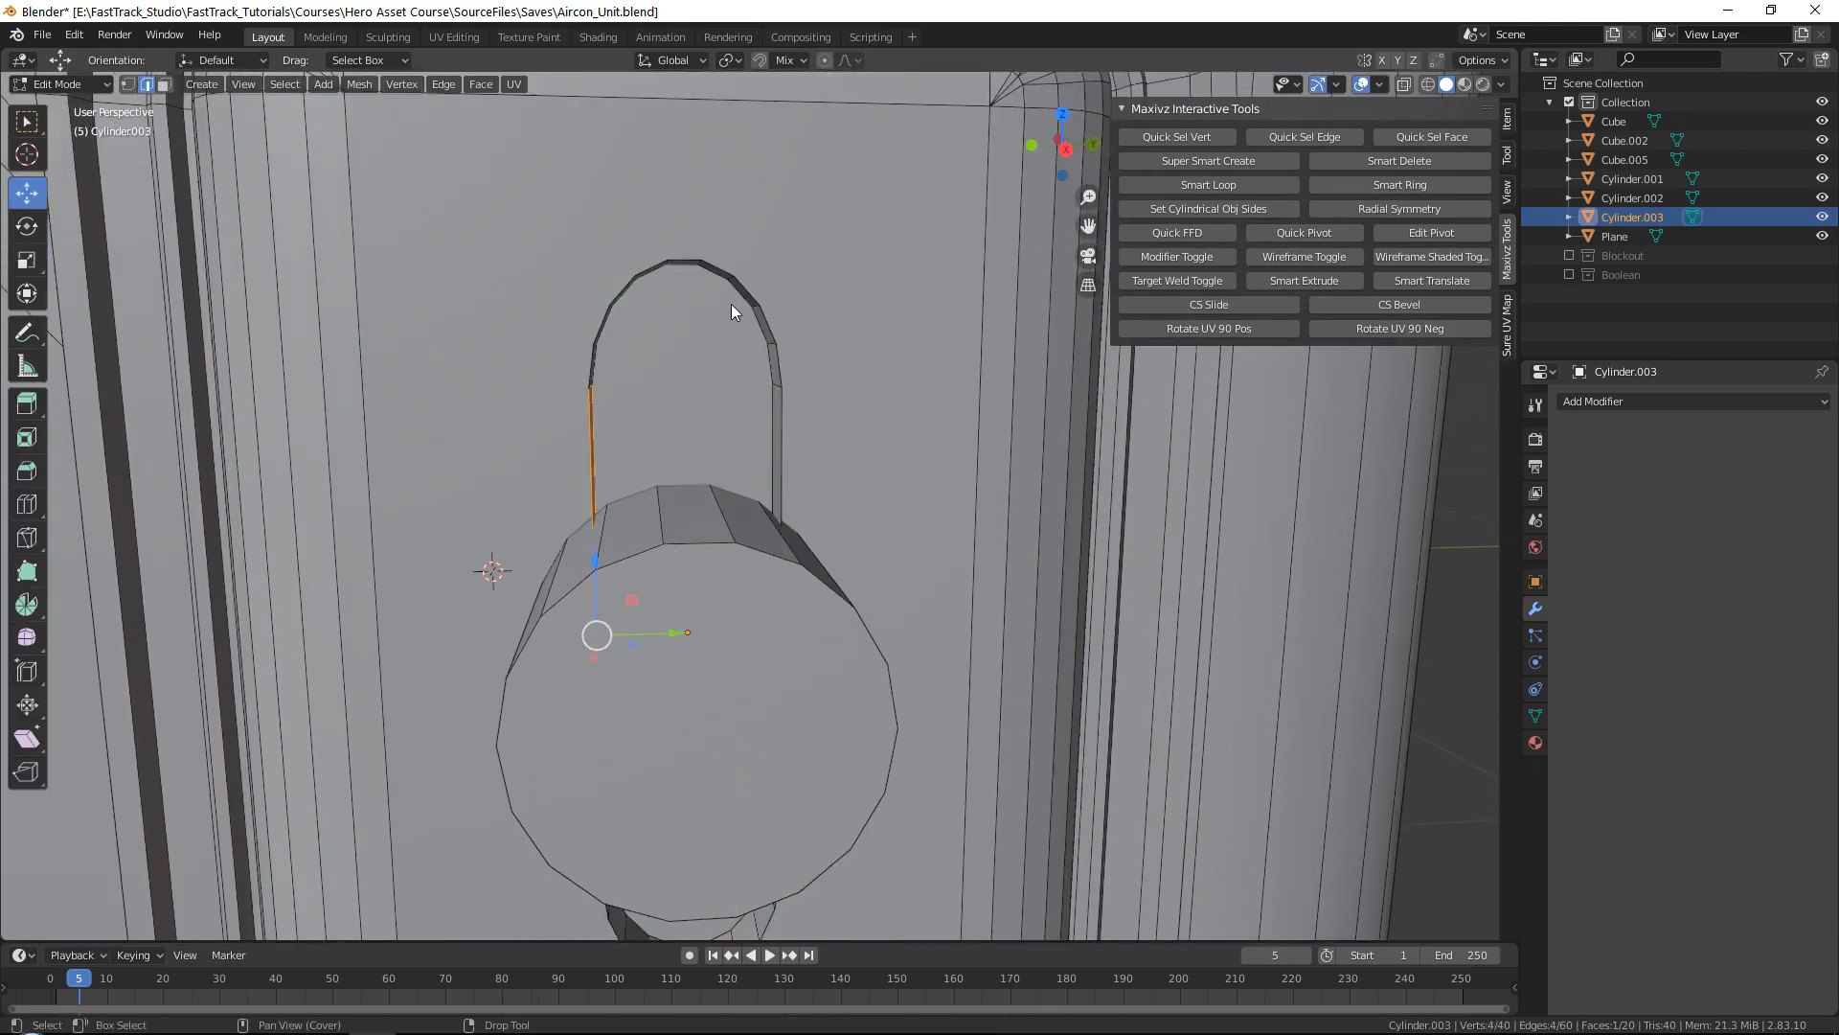
{"action": "key", "text": "1"}
{"action": "left_click_drag", "start_coordinate": [430, 181], "coordinate": [987, 450]}
{"action": "key", "text": "alt+z"}
{"action": "key", "text": "alt+z"}
{"action": "key", "text": "r"}
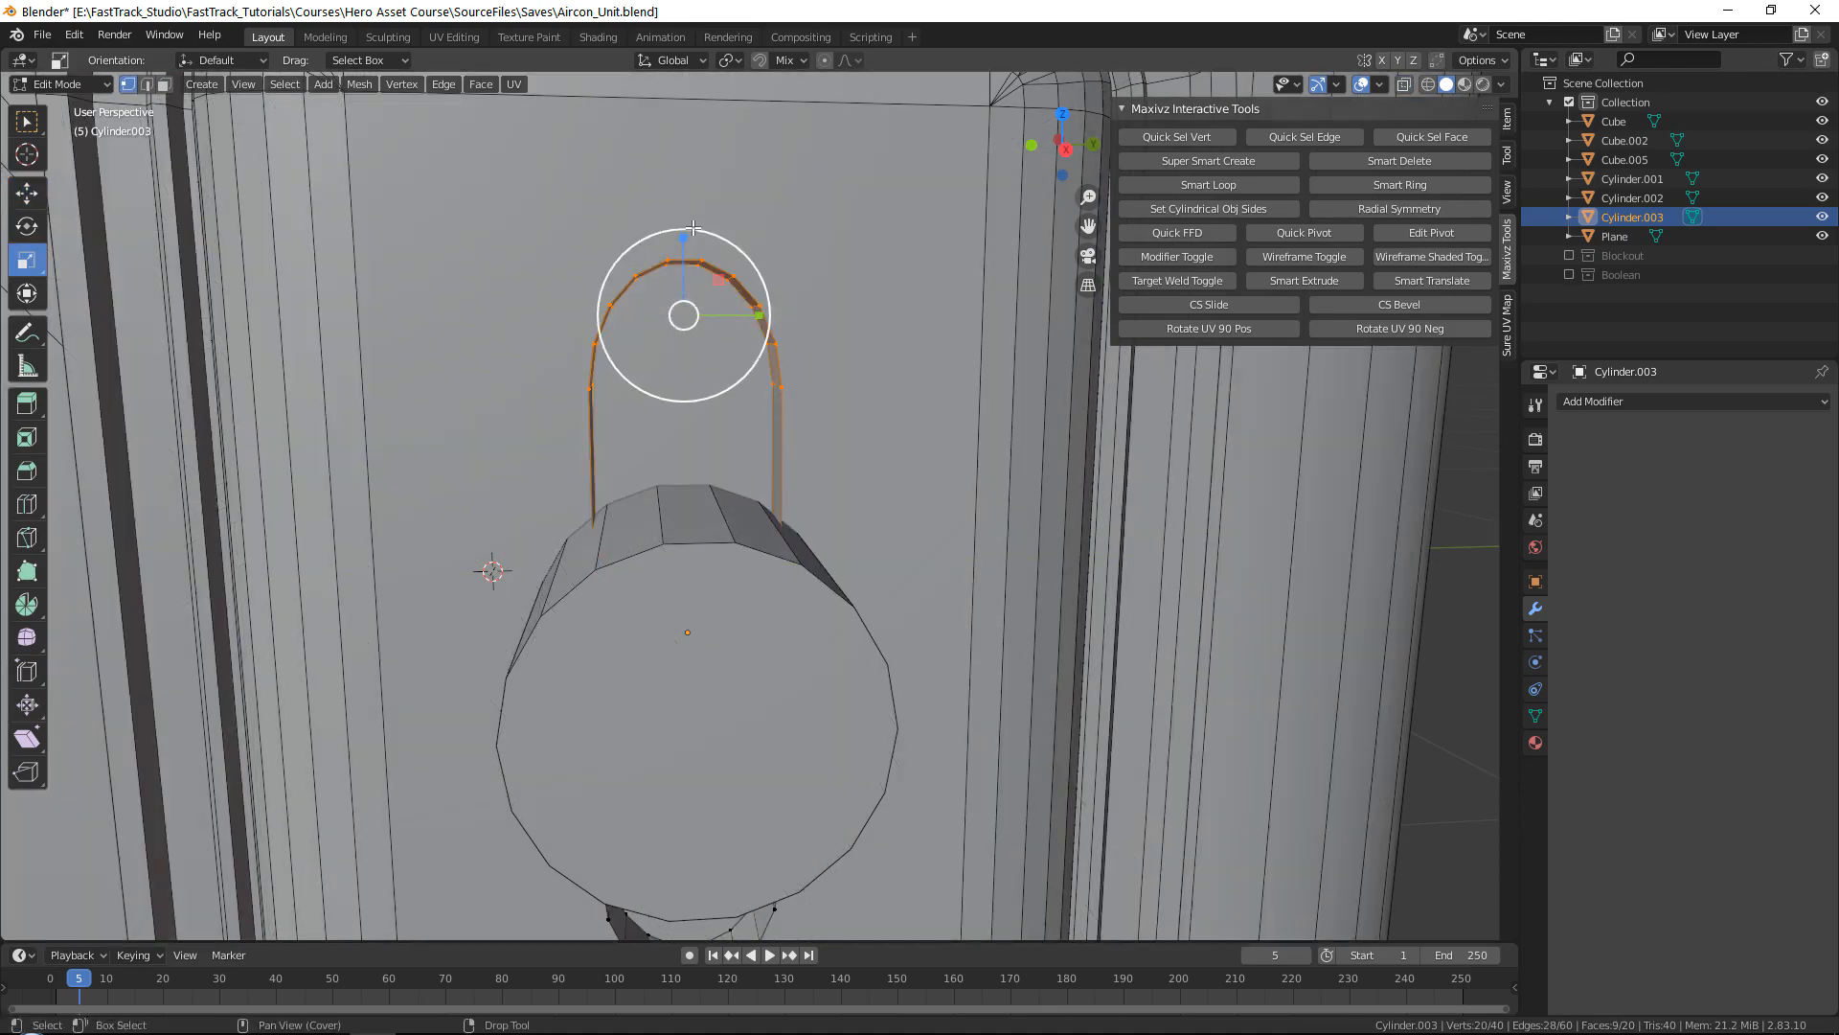
{"action": "left_click_drag", "start_coordinate": [684, 246], "coordinate": [684, 256]}
Step: Scale the vertices of the slot ring's lower rounded end to about 0.77 along Z, and return to Object Mode
{"action": "middle_click_drag", "start_coordinate": [613, 594], "coordinate": [589, 257], "text": "shift"}
{"action": "key", "text": "alt+z"}
{"action": "left_click_drag", "start_coordinate": [514, 230], "coordinate": [1000, 580]}
{"action": "key", "text": "alt+z"}
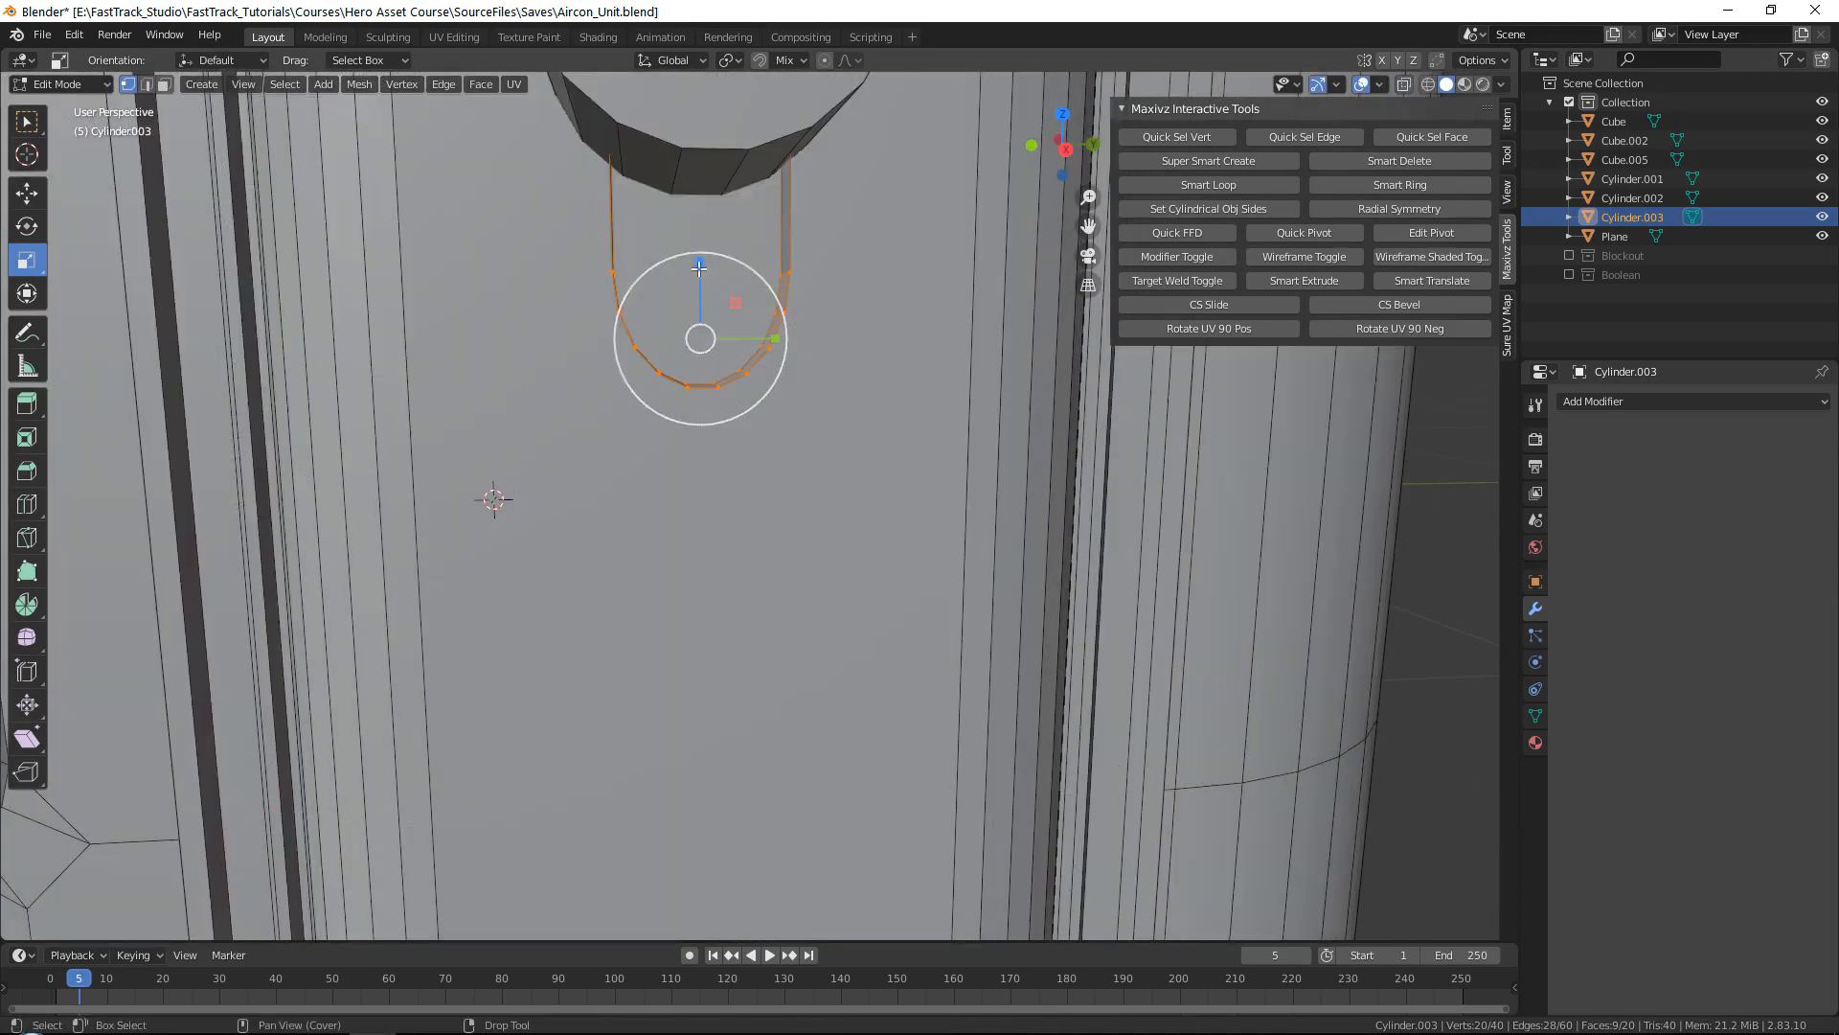
{"action": "left_click_drag", "start_coordinate": [704, 270], "coordinate": [704, 287]}
{"action": "left_click", "coordinate": [704, 288]}
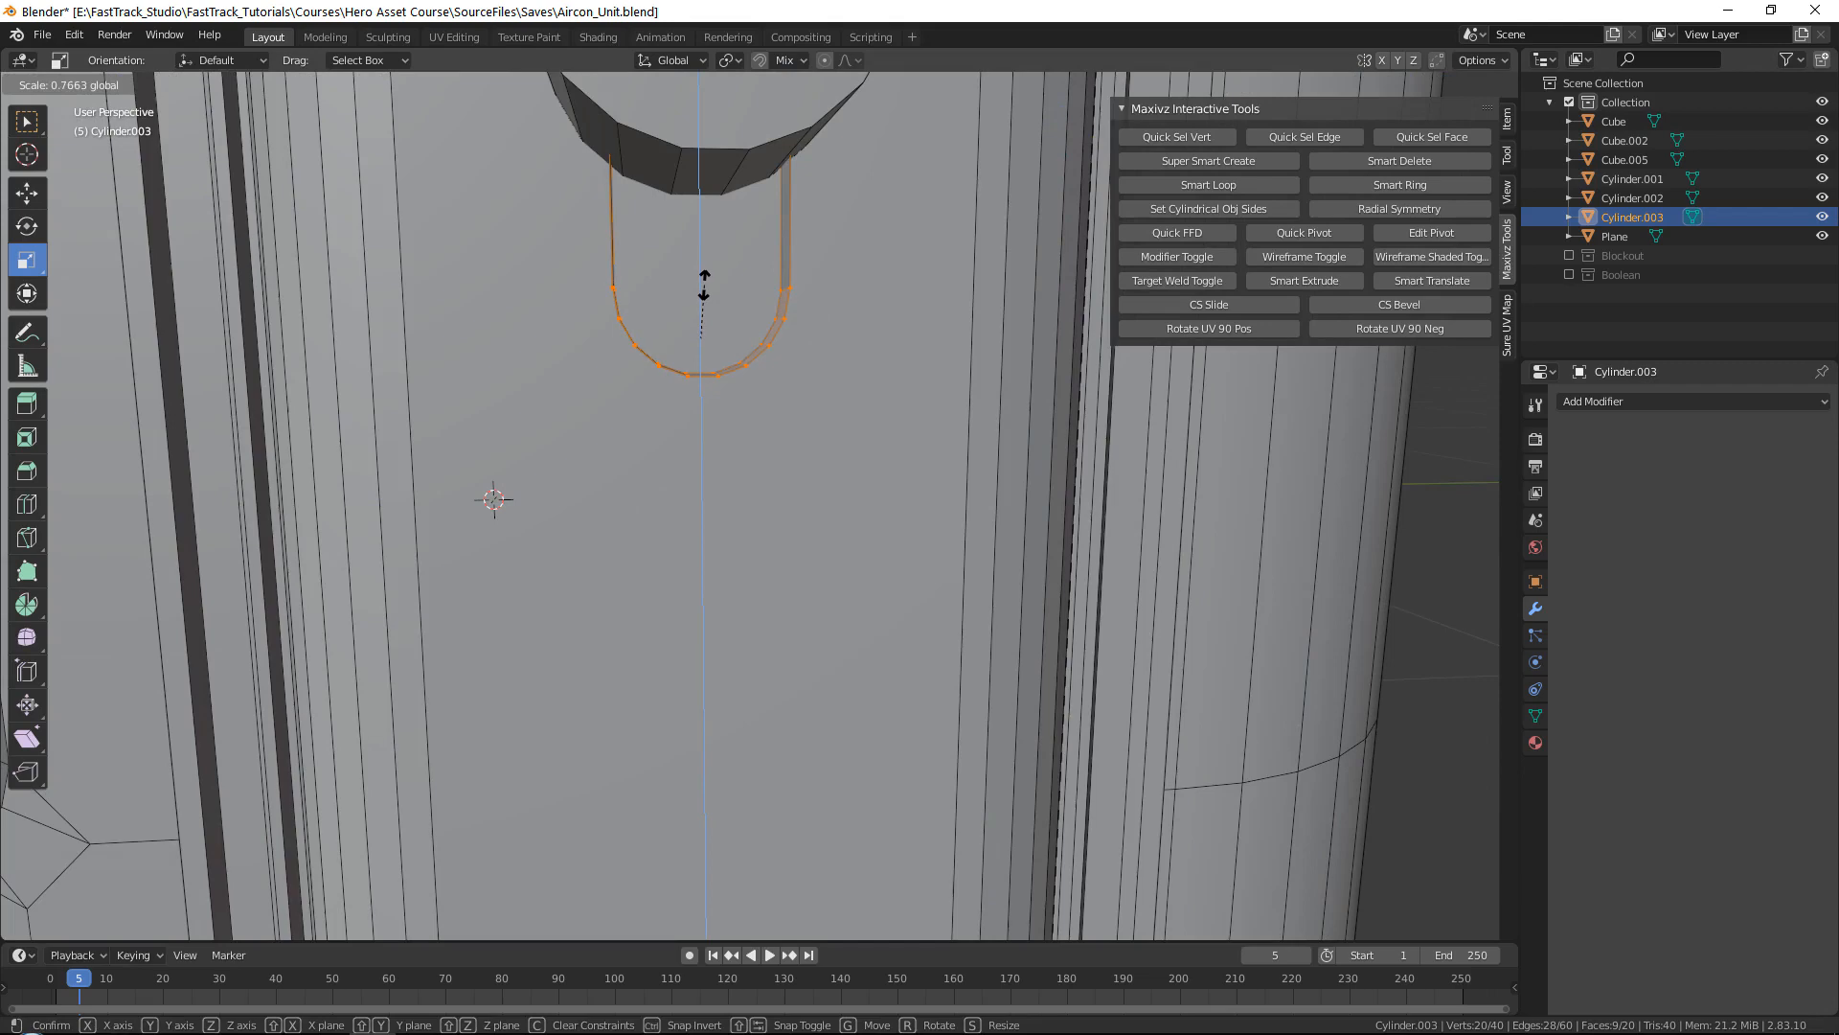
{"action": "key", "text": "Tab"}
Step: Scale the cylinder in the middle of the slot ring uniformly by about 0.746, and enlarge it slightly by 1.024
{"action": "scroll", "coordinate": [709, 279], "scroll_direction": "down", "scroll_amount": 2}
{"action": "left_click", "coordinate": [808, 325]}
{"action": "left_click", "coordinate": [807, 333]}
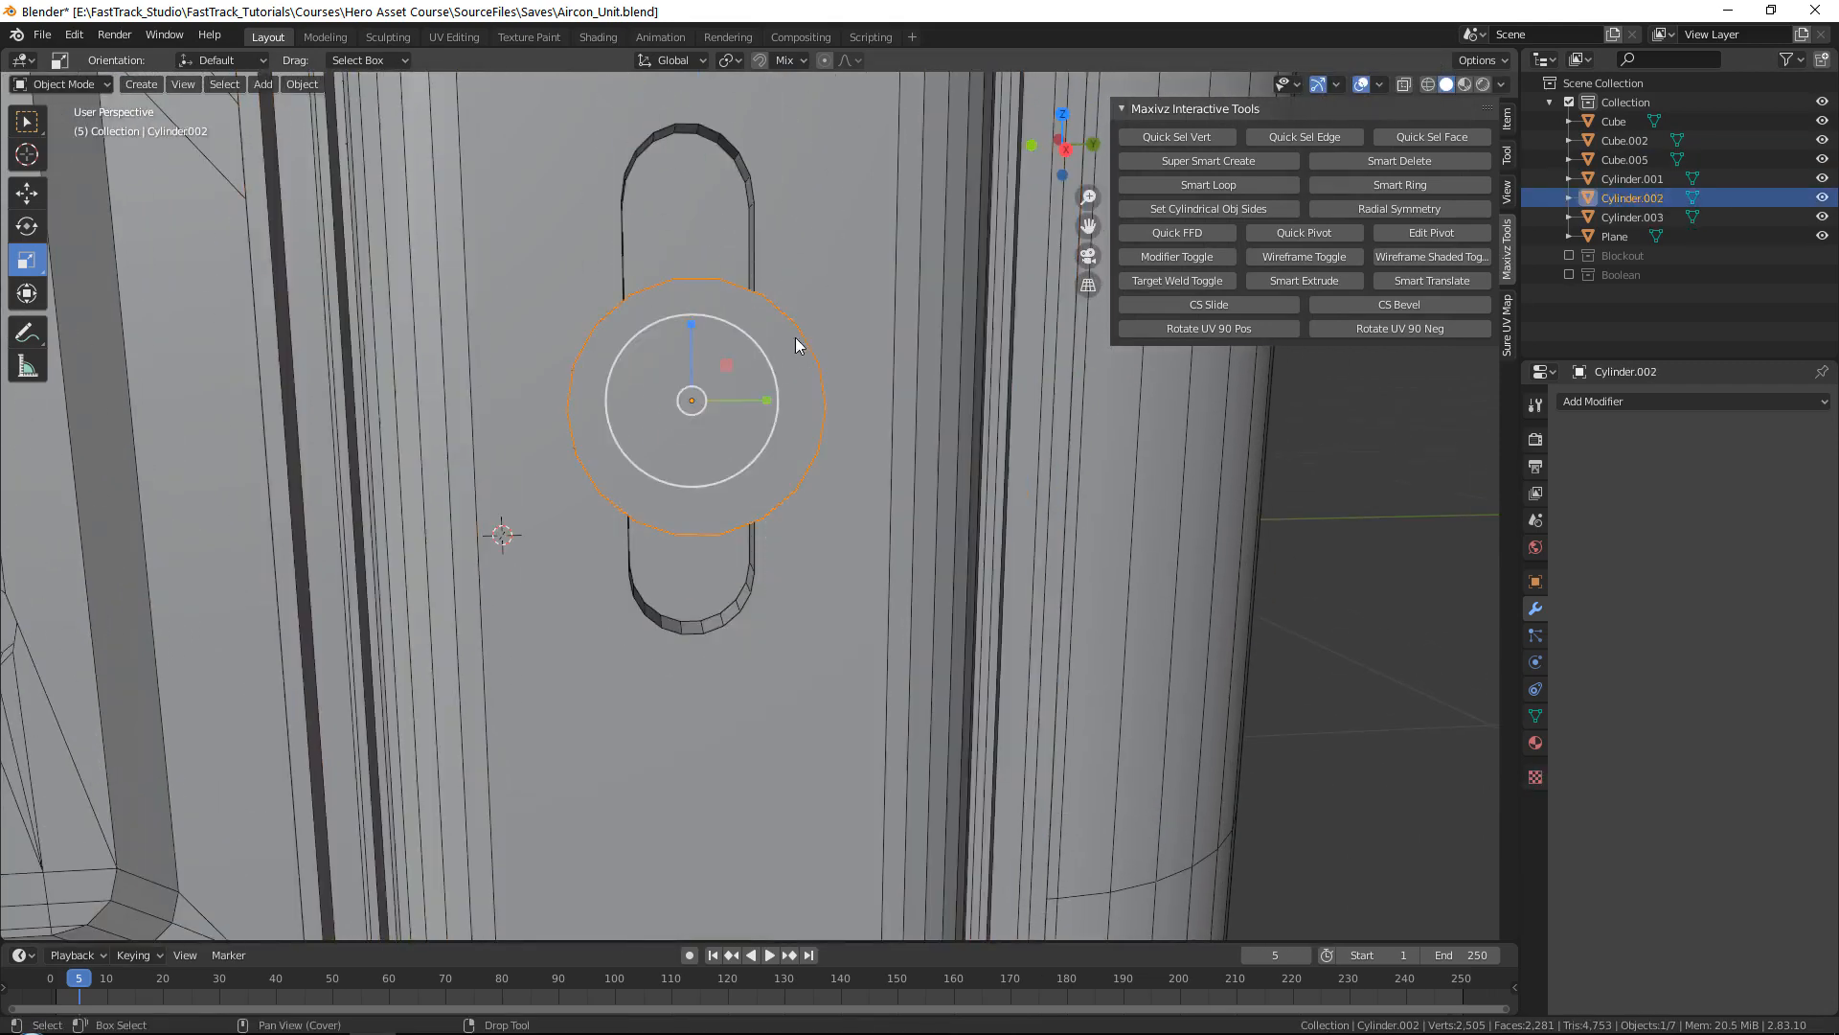
{"action": "middle_click_drag", "start_coordinate": [792, 341], "coordinate": [718, 374]}
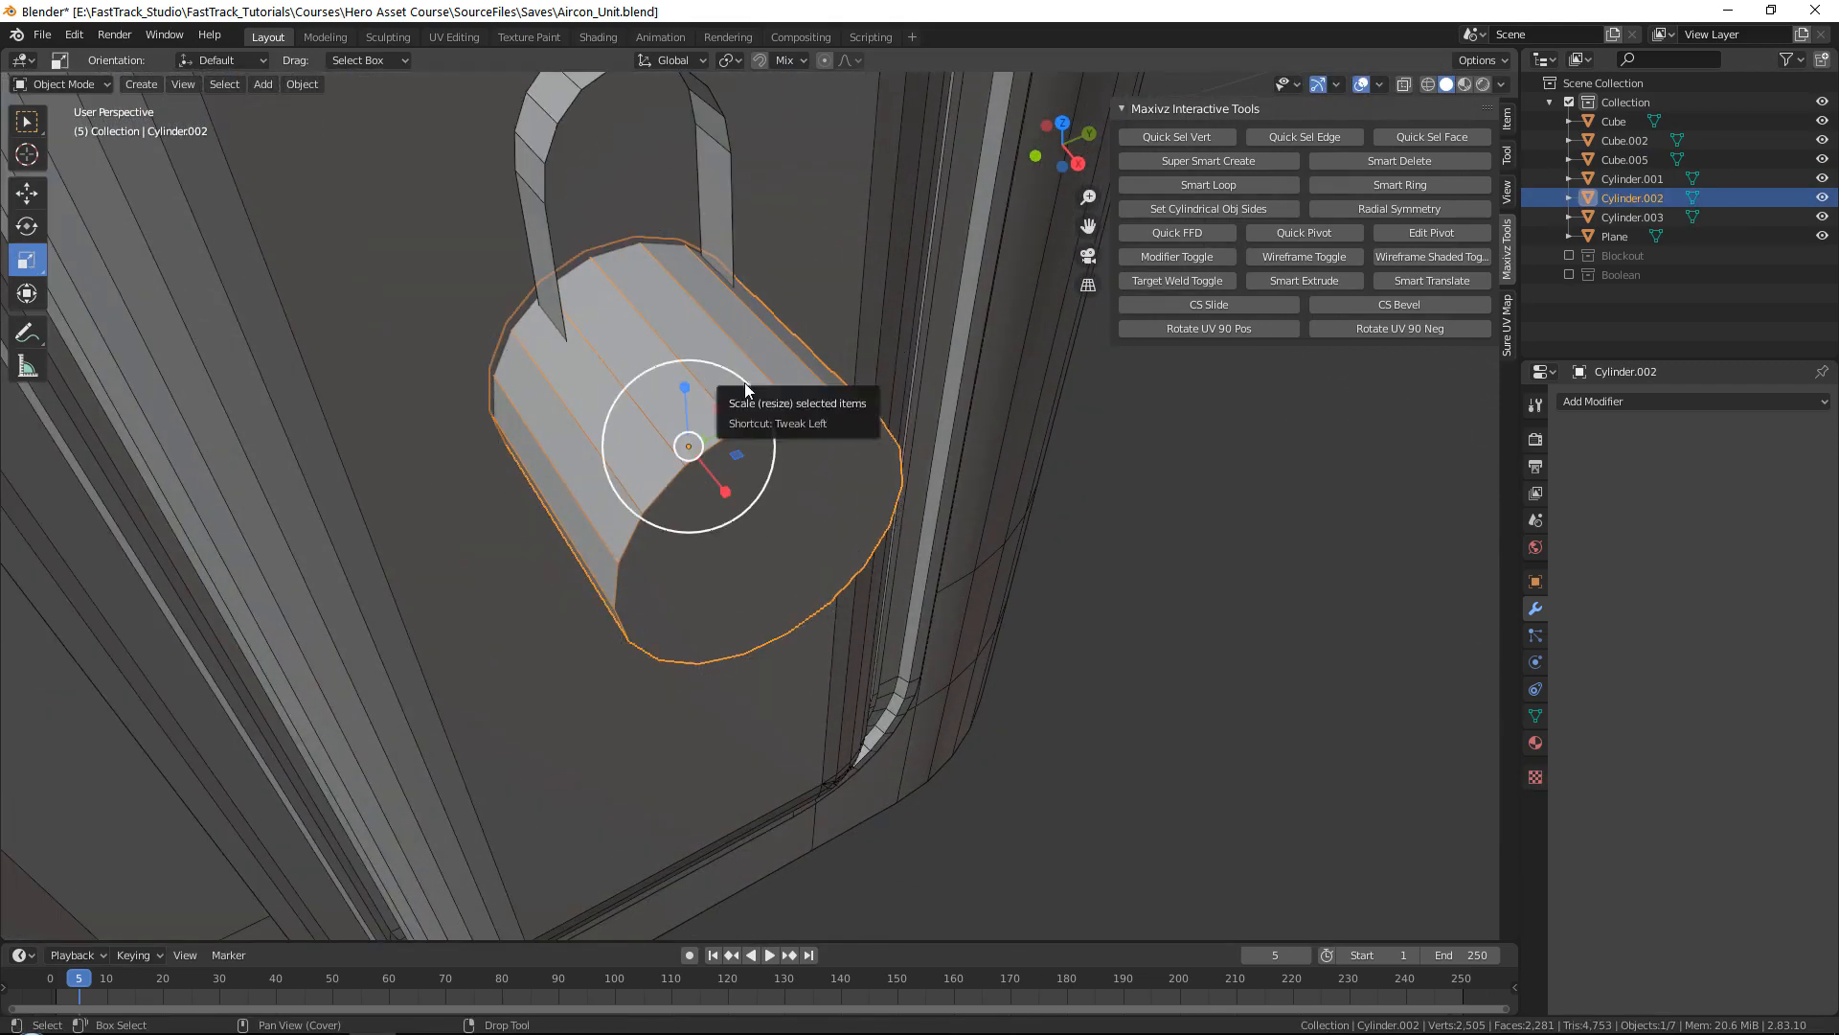
{"action": "left_click_drag", "start_coordinate": [744, 382], "coordinate": [711, 388]}
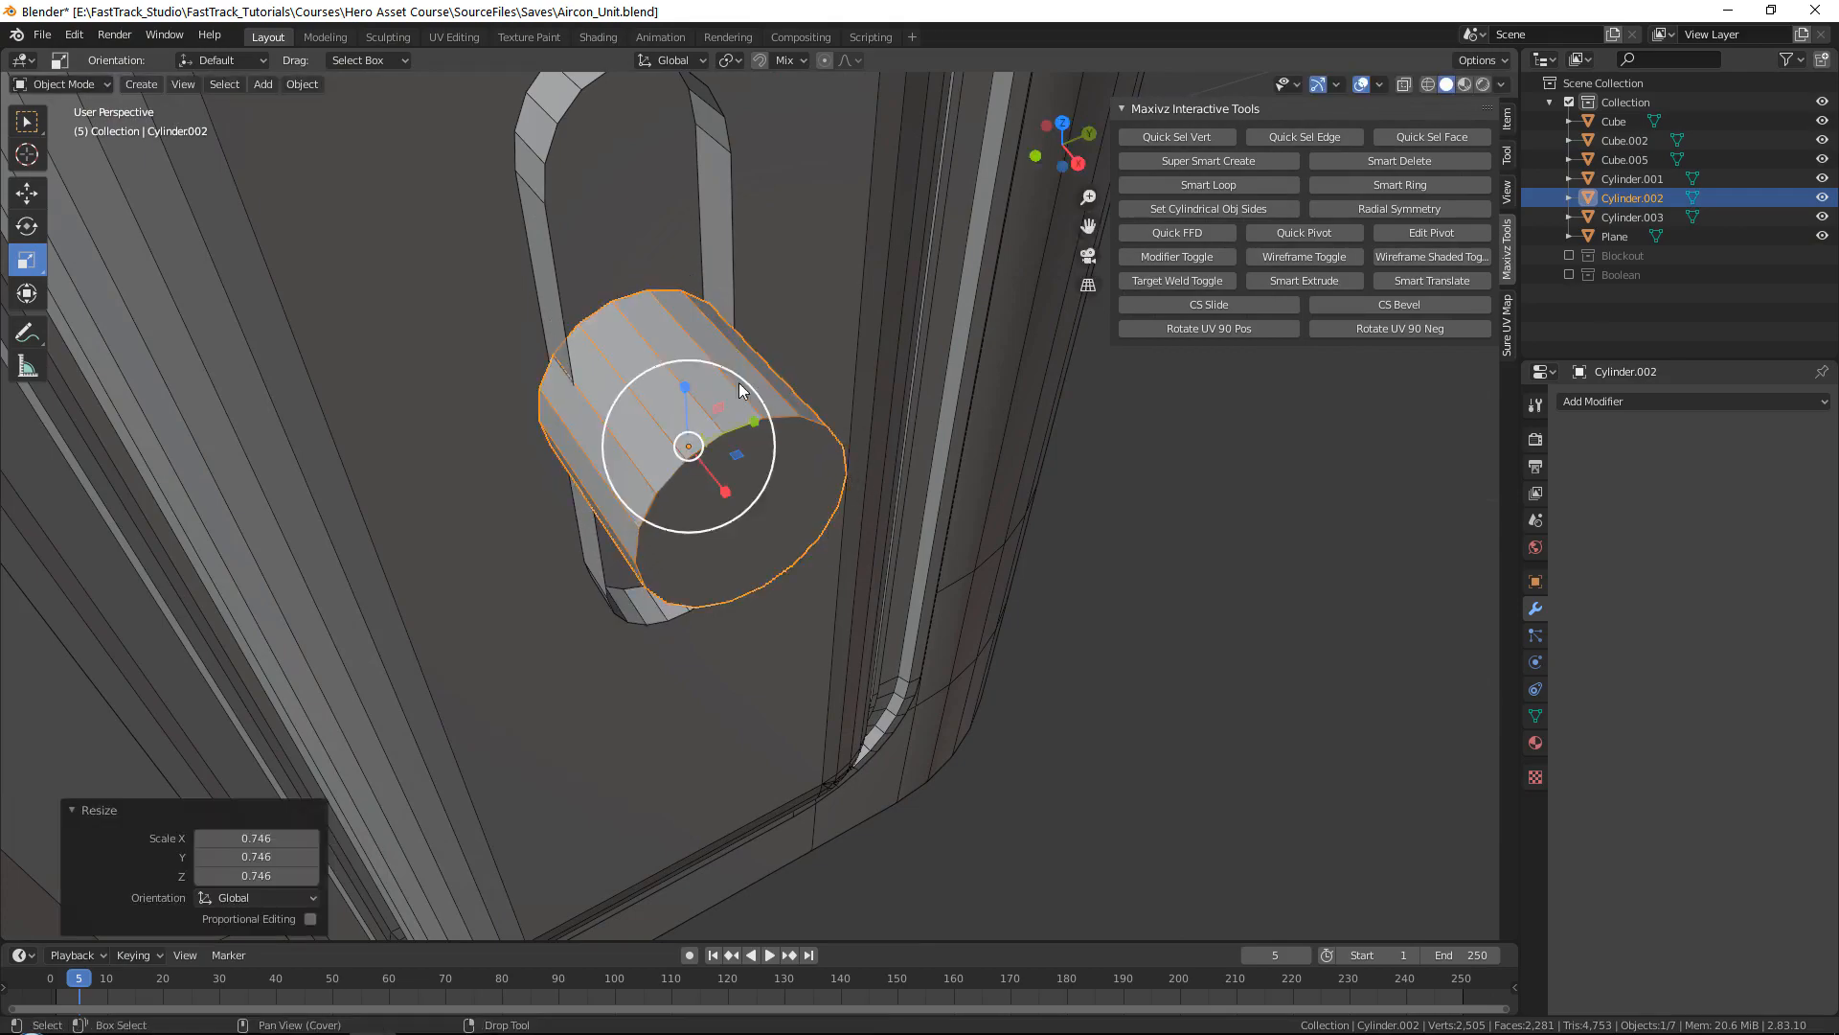
{"action": "middle_click_drag", "start_coordinate": [710, 388], "coordinate": [718, 336]}
{"action": "left_click_drag", "start_coordinate": [721, 331], "coordinate": [726, 331]}
{"action": "middle_click_drag", "start_coordinate": [726, 331], "coordinate": [576, 204]}
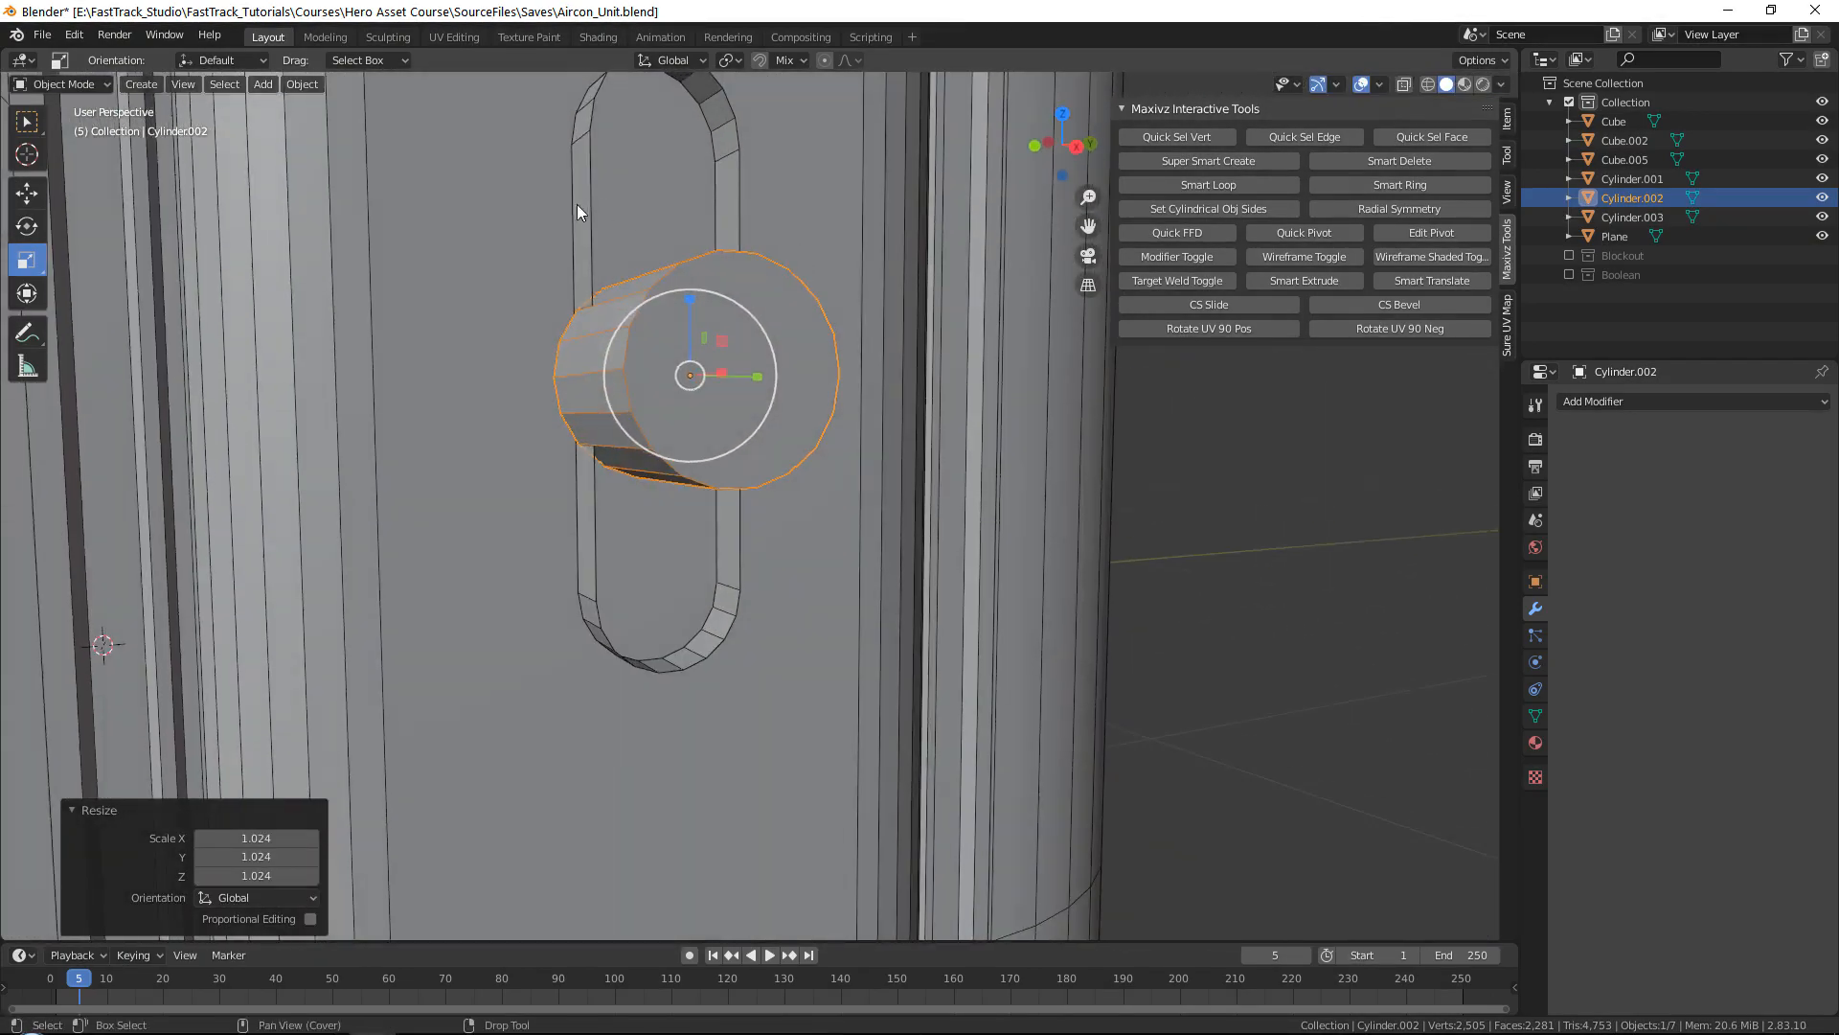
Step: Slide the cylinder along X closer to the recessed panel
{"action": "middle_click_drag", "start_coordinate": [624, 490], "coordinate": [801, 433]}
{"action": "key", "text": "shift+space"}
{"action": "key", "text": "g"}
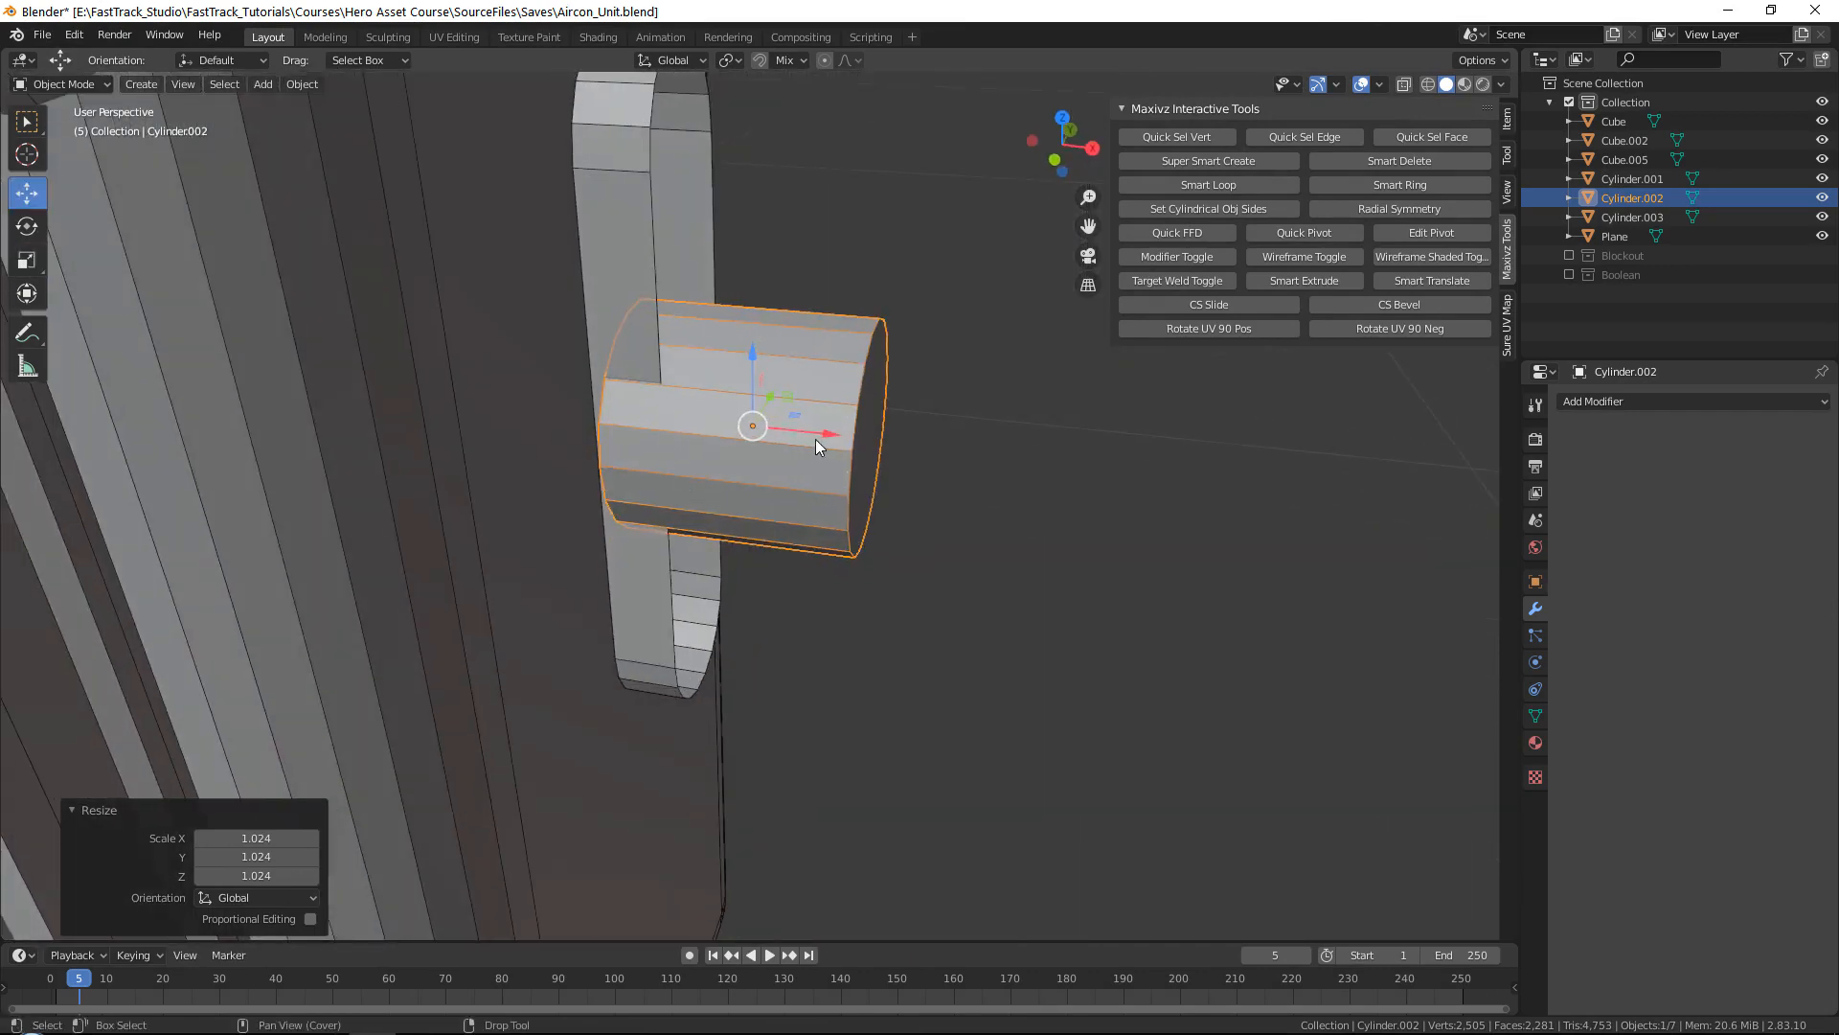
{"action": "left_click_drag", "start_coordinate": [814, 439], "coordinate": [783, 434]}
Step: Select the slot ring and adjust its depth along X relative to the cylinder
{"action": "left_click", "coordinate": [617, 229]}
{"action": "middle_click_drag", "start_coordinate": [616, 230], "coordinate": [788, 539]}
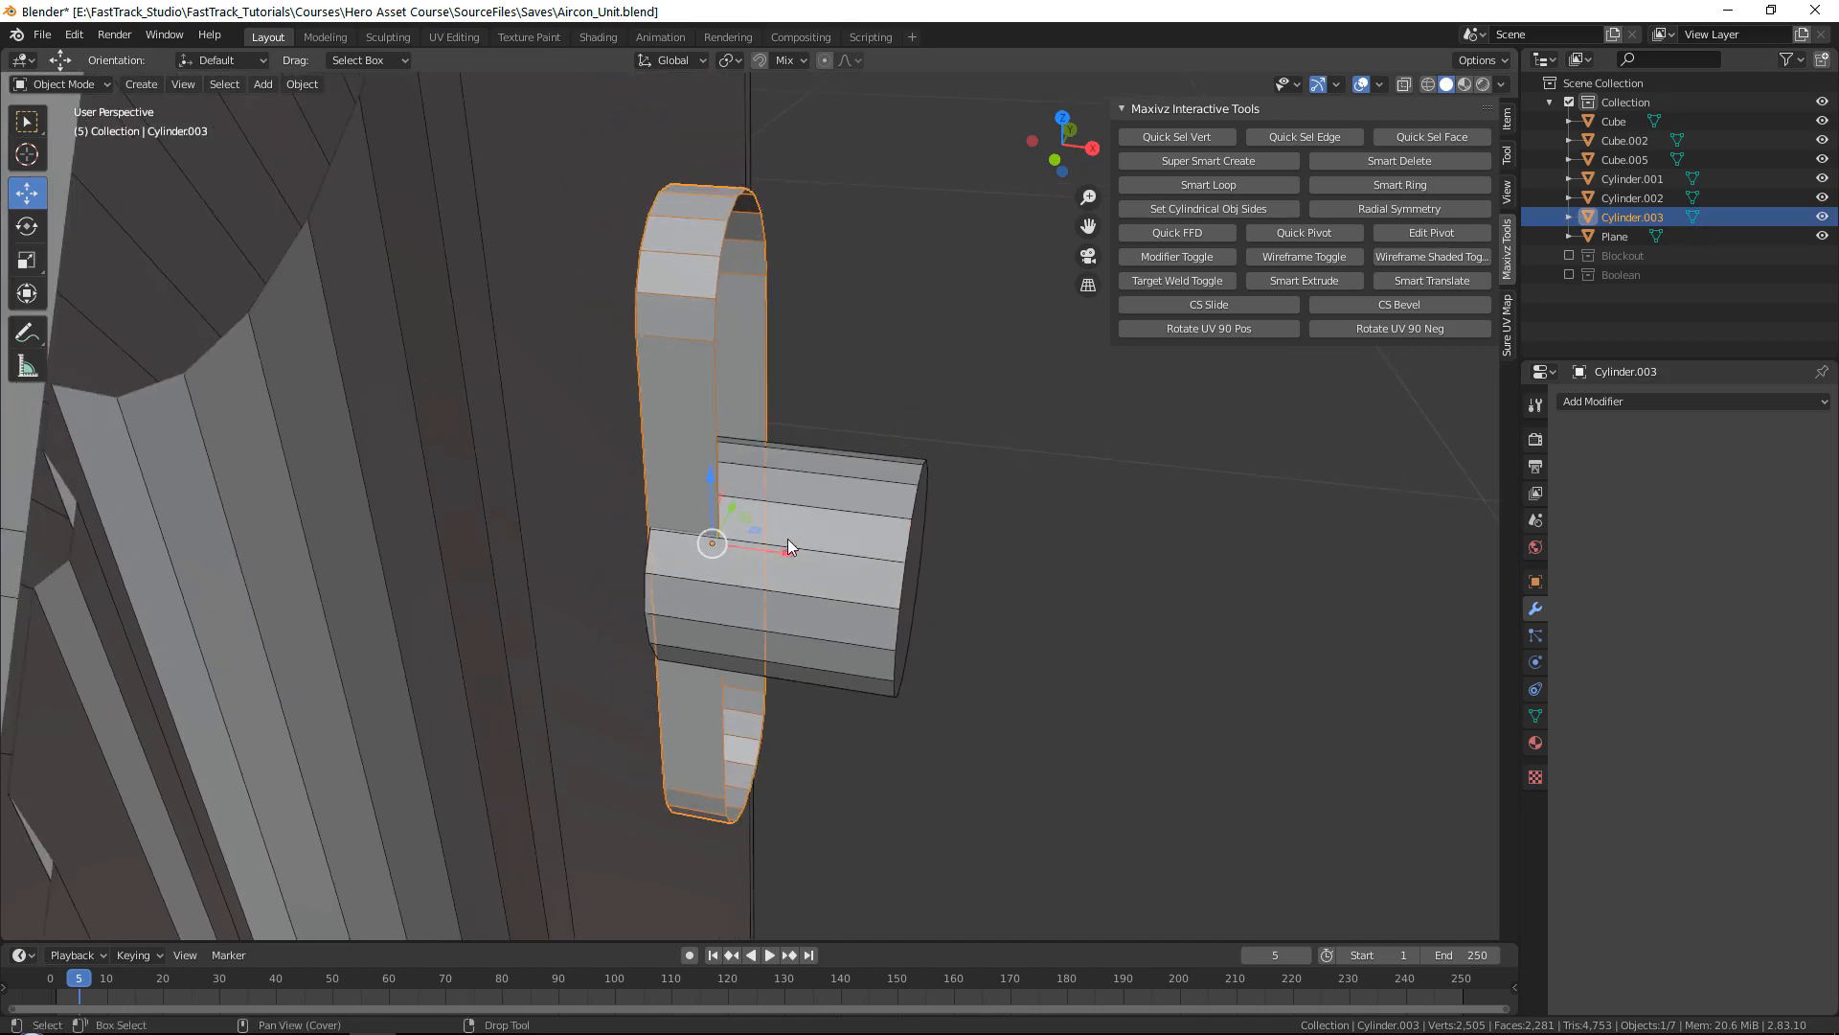
{"action": "left_click_drag", "start_coordinate": [787, 538], "coordinate": [813, 566]}
{"action": "left_click", "coordinate": [830, 575]}
{"action": "left_click", "coordinate": [673, 289]}
{"action": "middle_click_drag", "start_coordinate": [673, 289], "coordinate": [744, 405]}
Step: Switch to Windows Photo Viewer and browse the reference photos for other views of the brass pipe valves
{"action": "key", "text": "alt+Tab"}
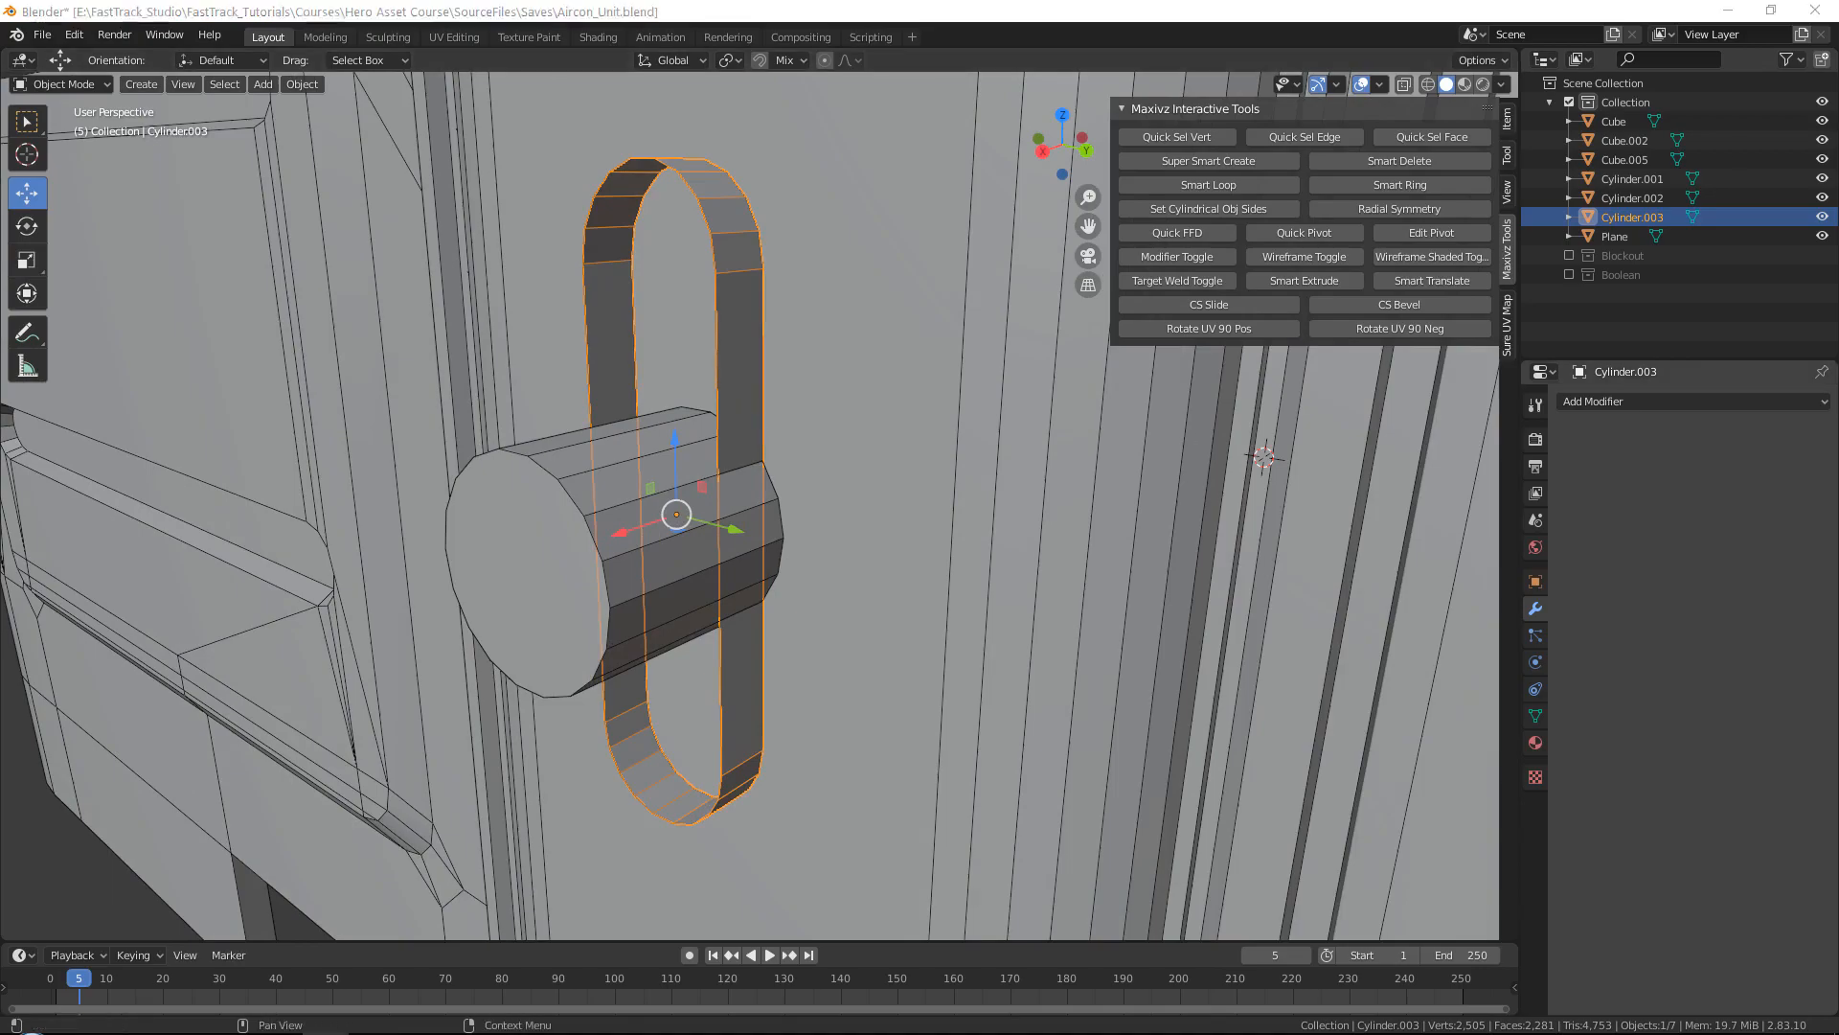
{"action": "scroll", "coordinate": [967, 436], "scroll_direction": "down", "scroll_amount": 5}
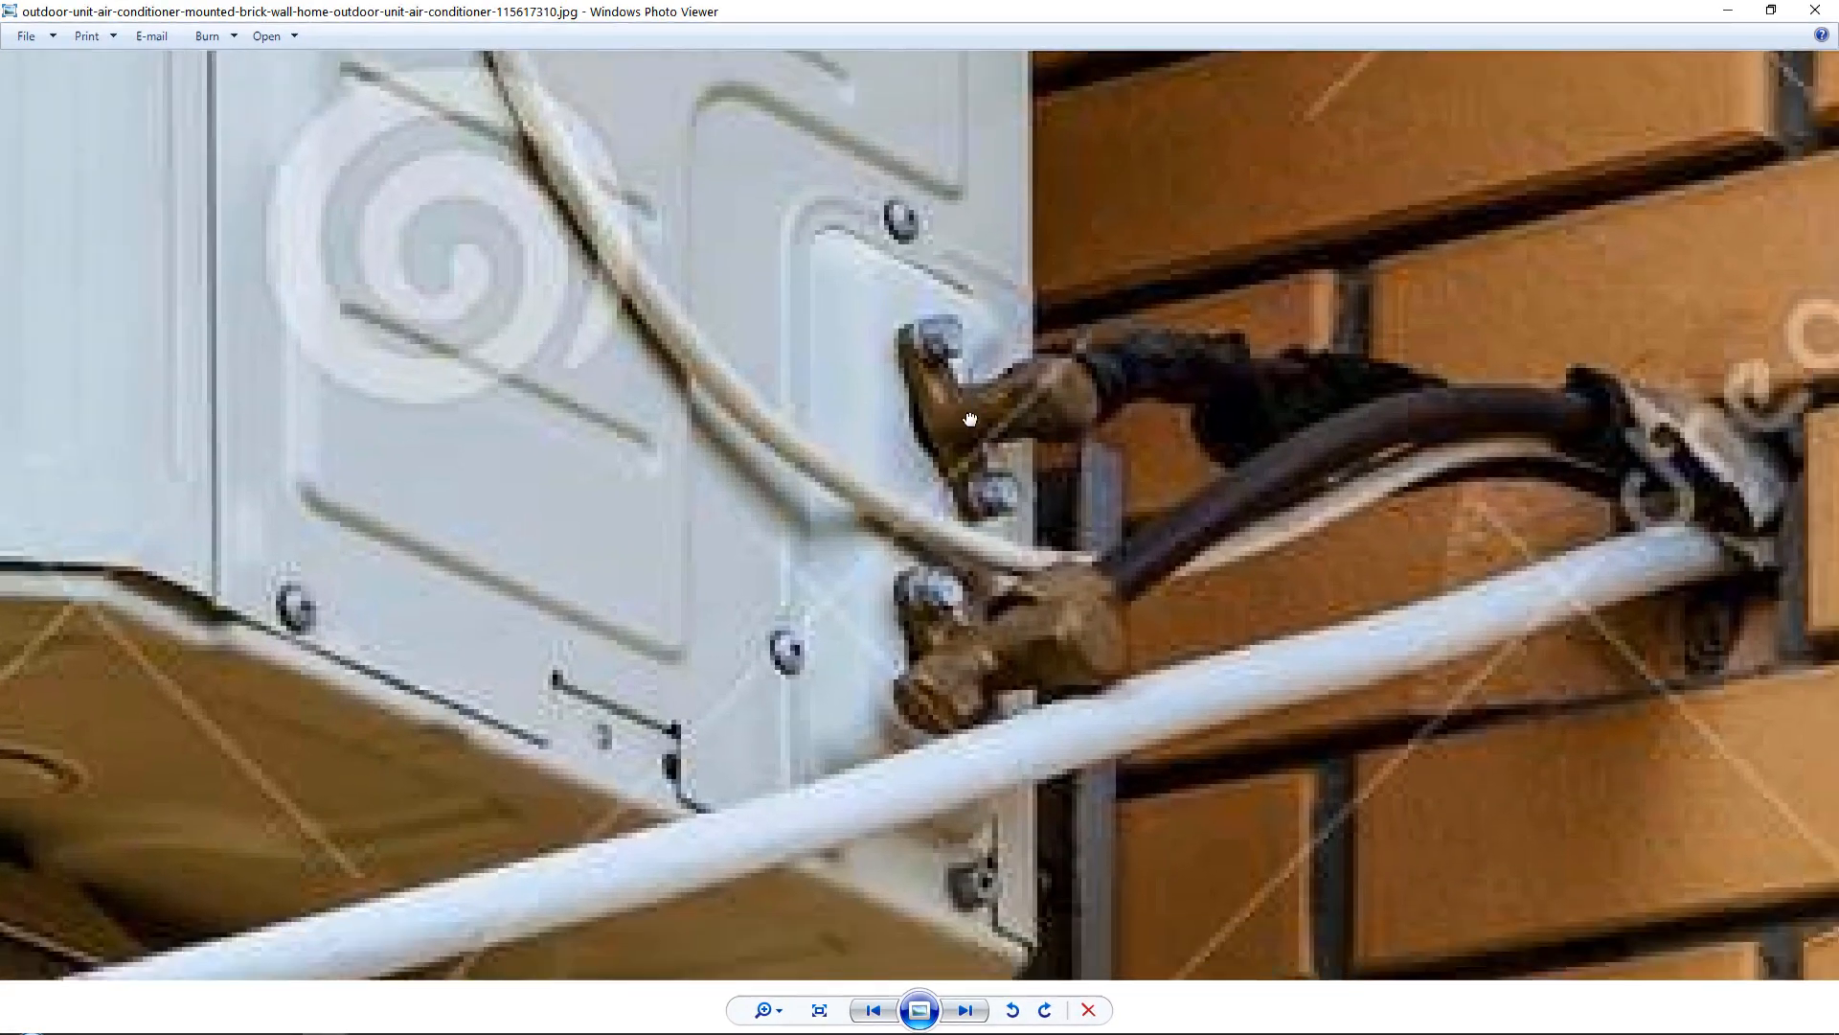
{"action": "key", "text": "Right"}
{"action": "key", "text": "Right"}
{"action": "key", "text": "Right"}
{"action": "key", "text": "Right"}
{"action": "key", "text": "Right"}
{"action": "key", "text": "Right"}
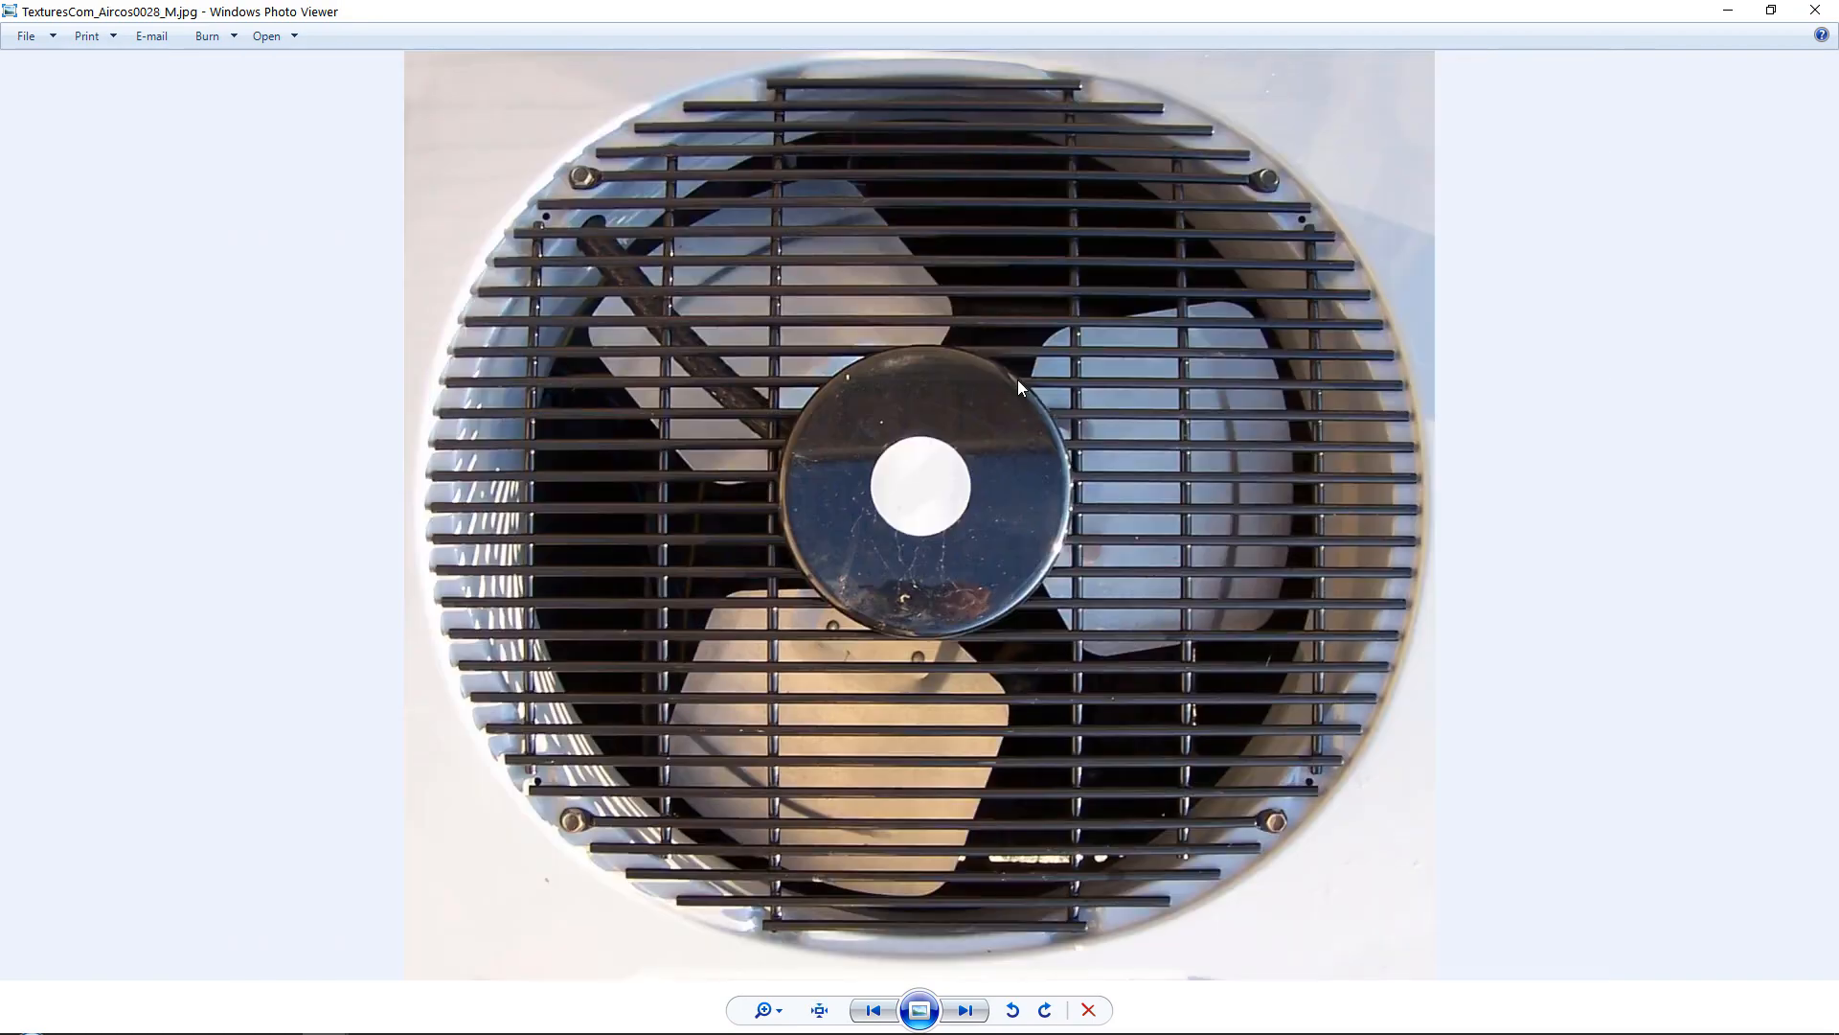
{"action": "key", "text": "Right"}
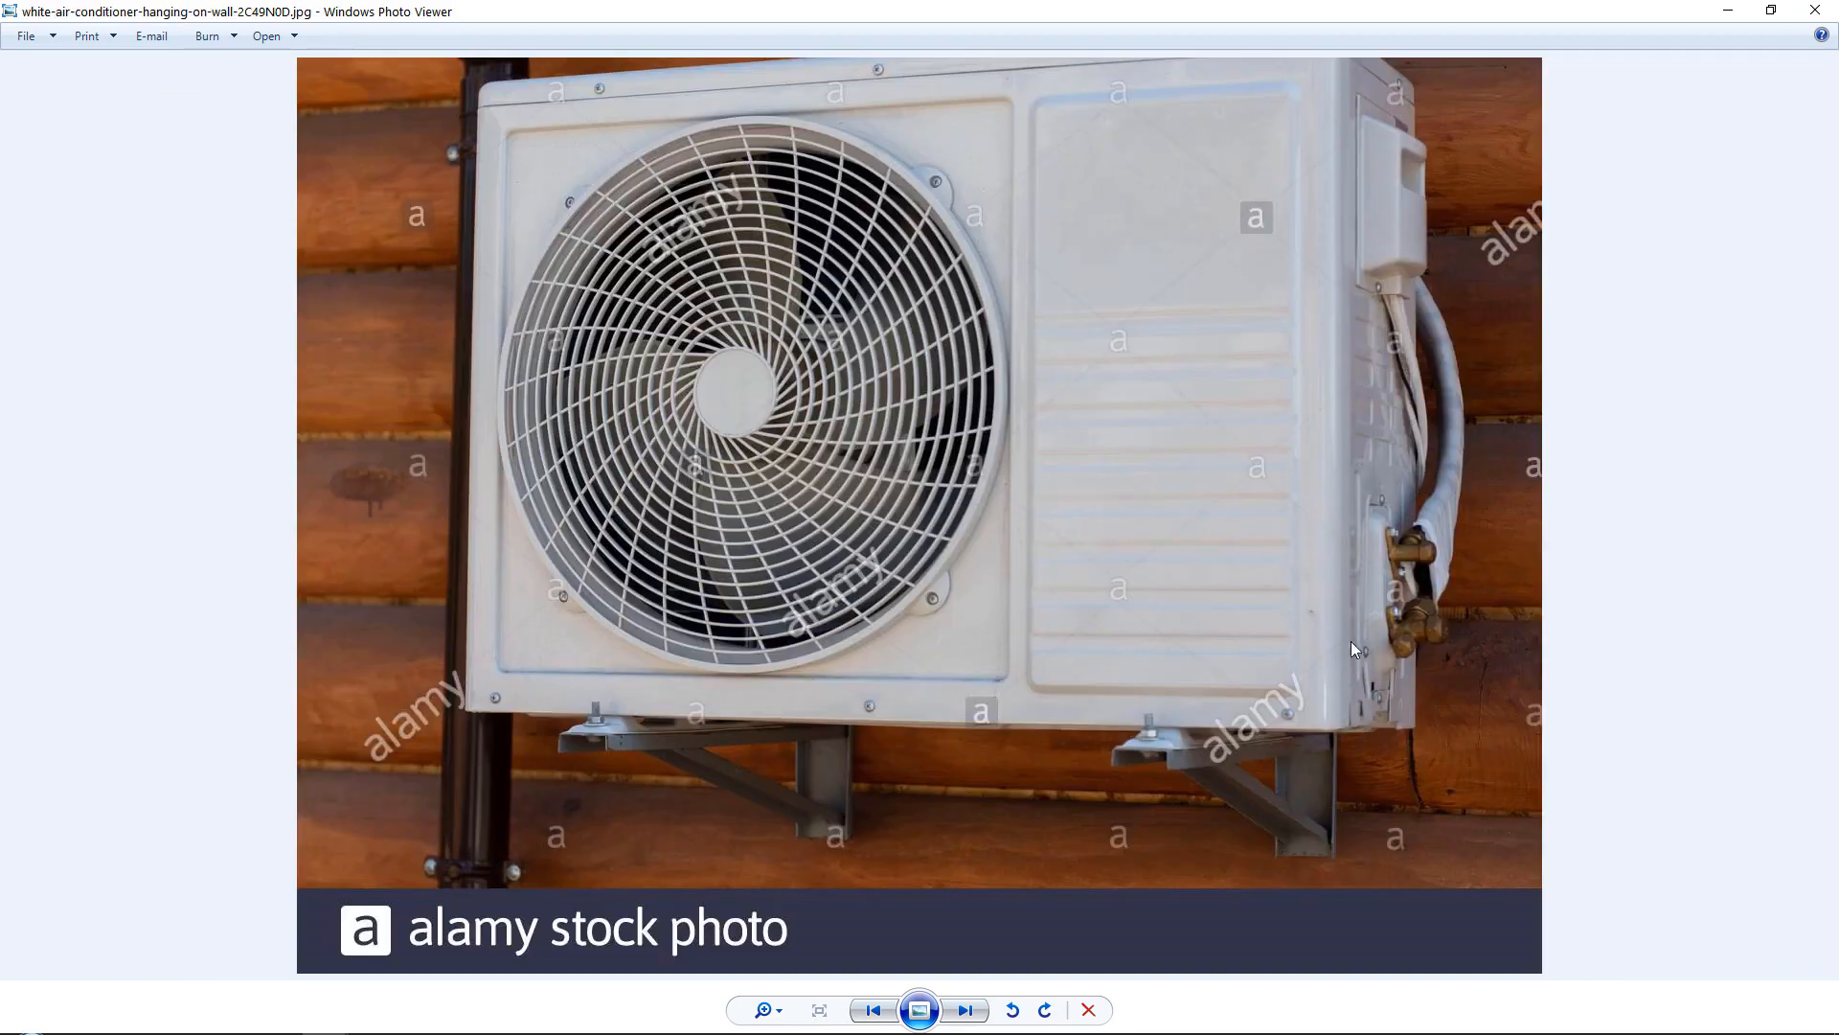
{"action": "scroll", "coordinate": [1380, 537], "scroll_direction": "up", "scroll_amount": 6}
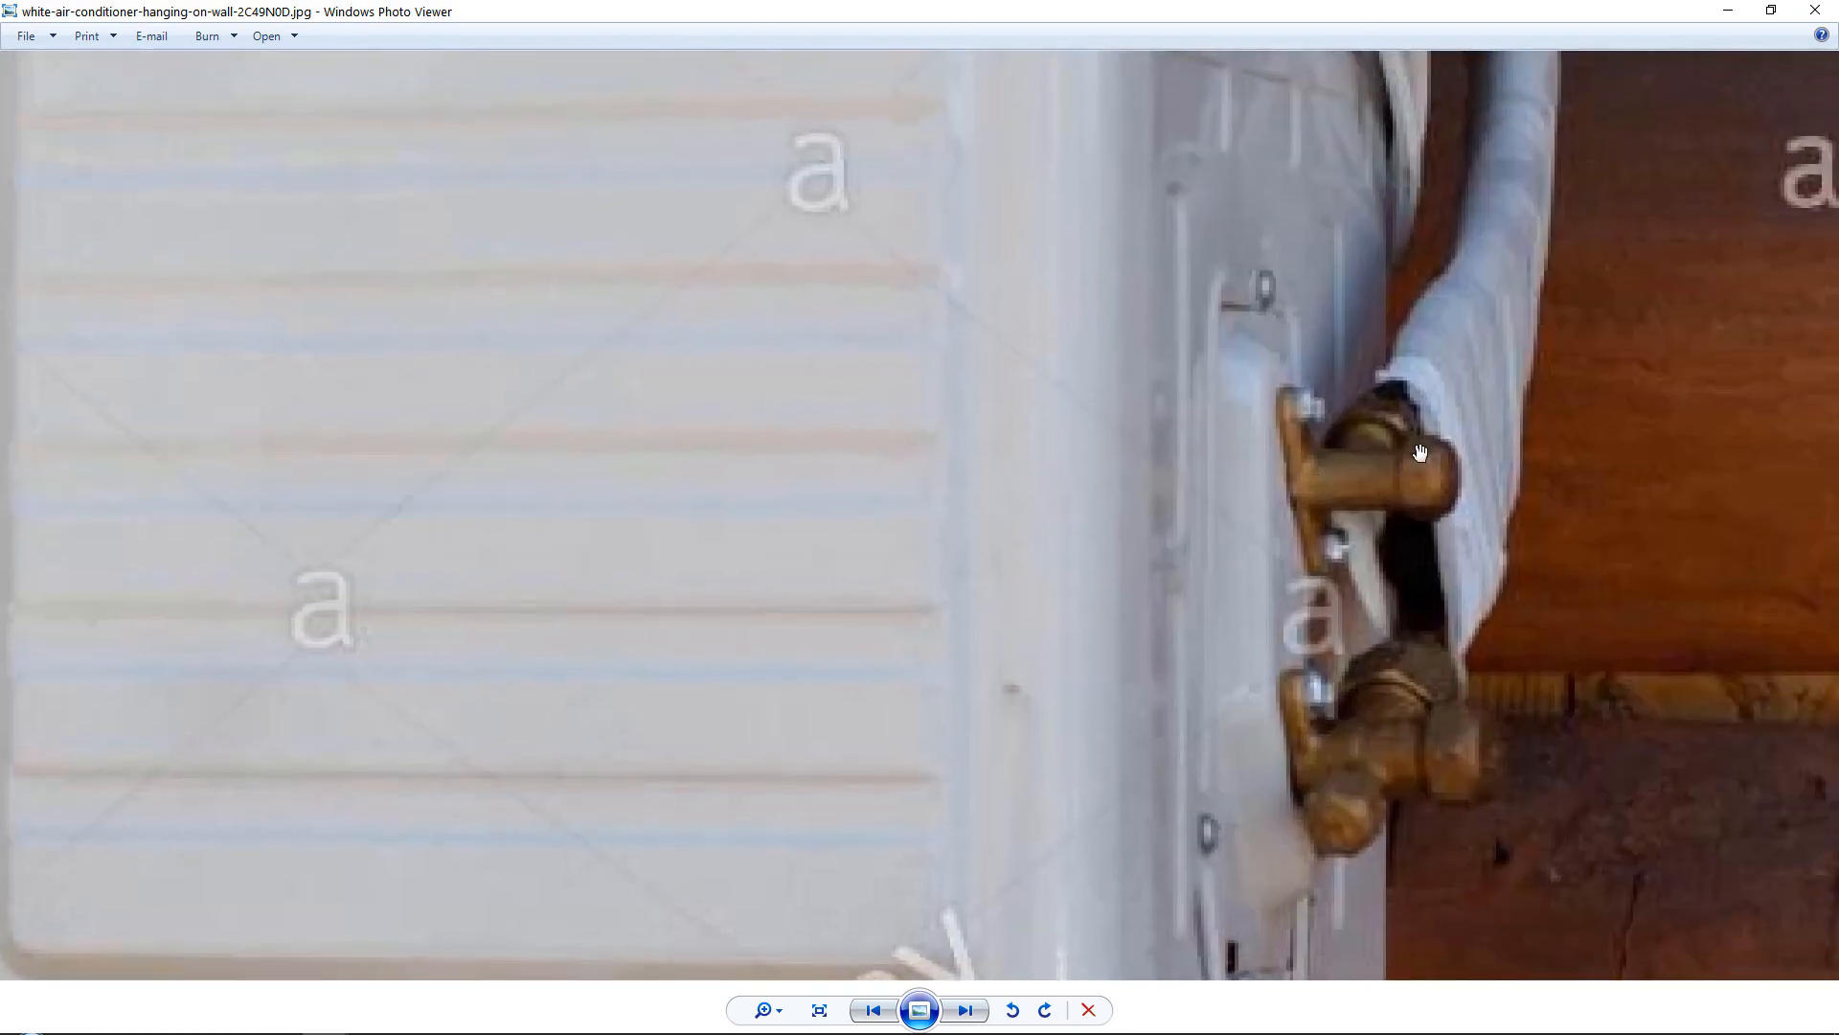
Step: Find the reference photo with the technician and examine its two brass valve fittings up close
{"action": "key", "text": "Right"}
{"action": "key", "text": "Right"}
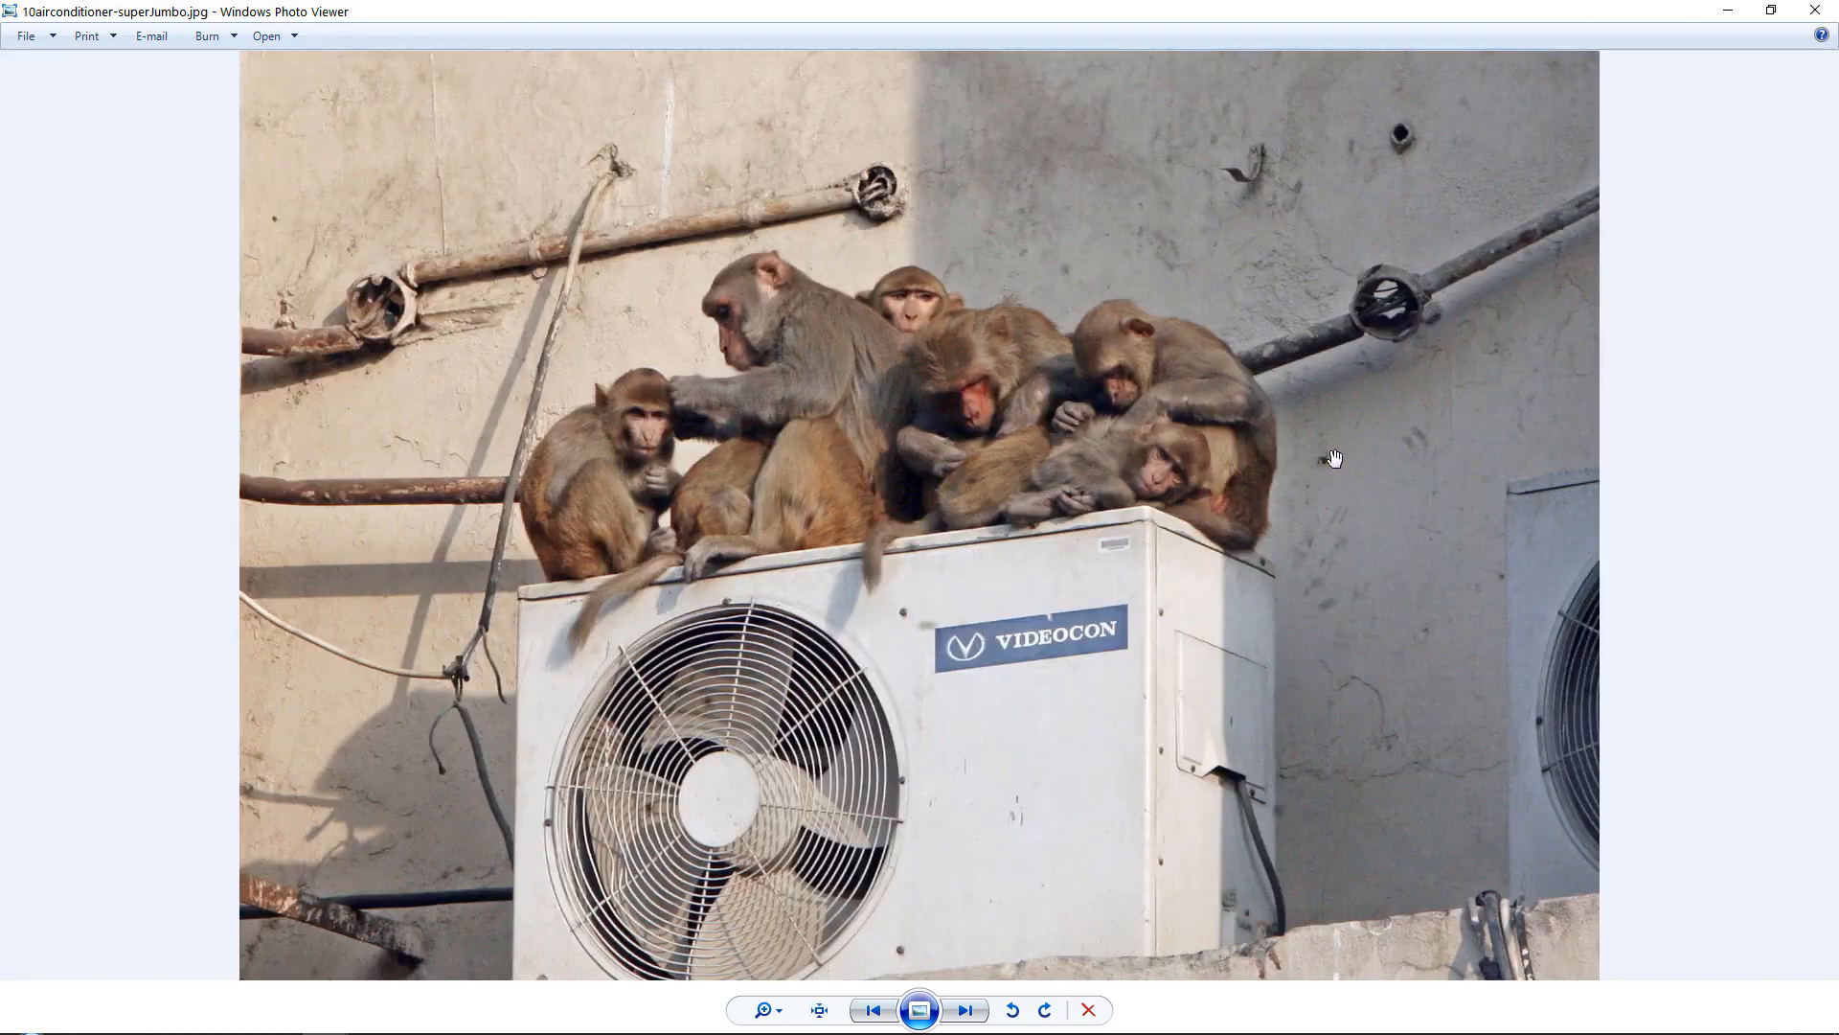
{"action": "key", "text": "Right"}
{"action": "key", "text": "Left"}
{"action": "scroll", "coordinate": [1093, 590], "scroll_direction": "up", "scroll_amount": 6}
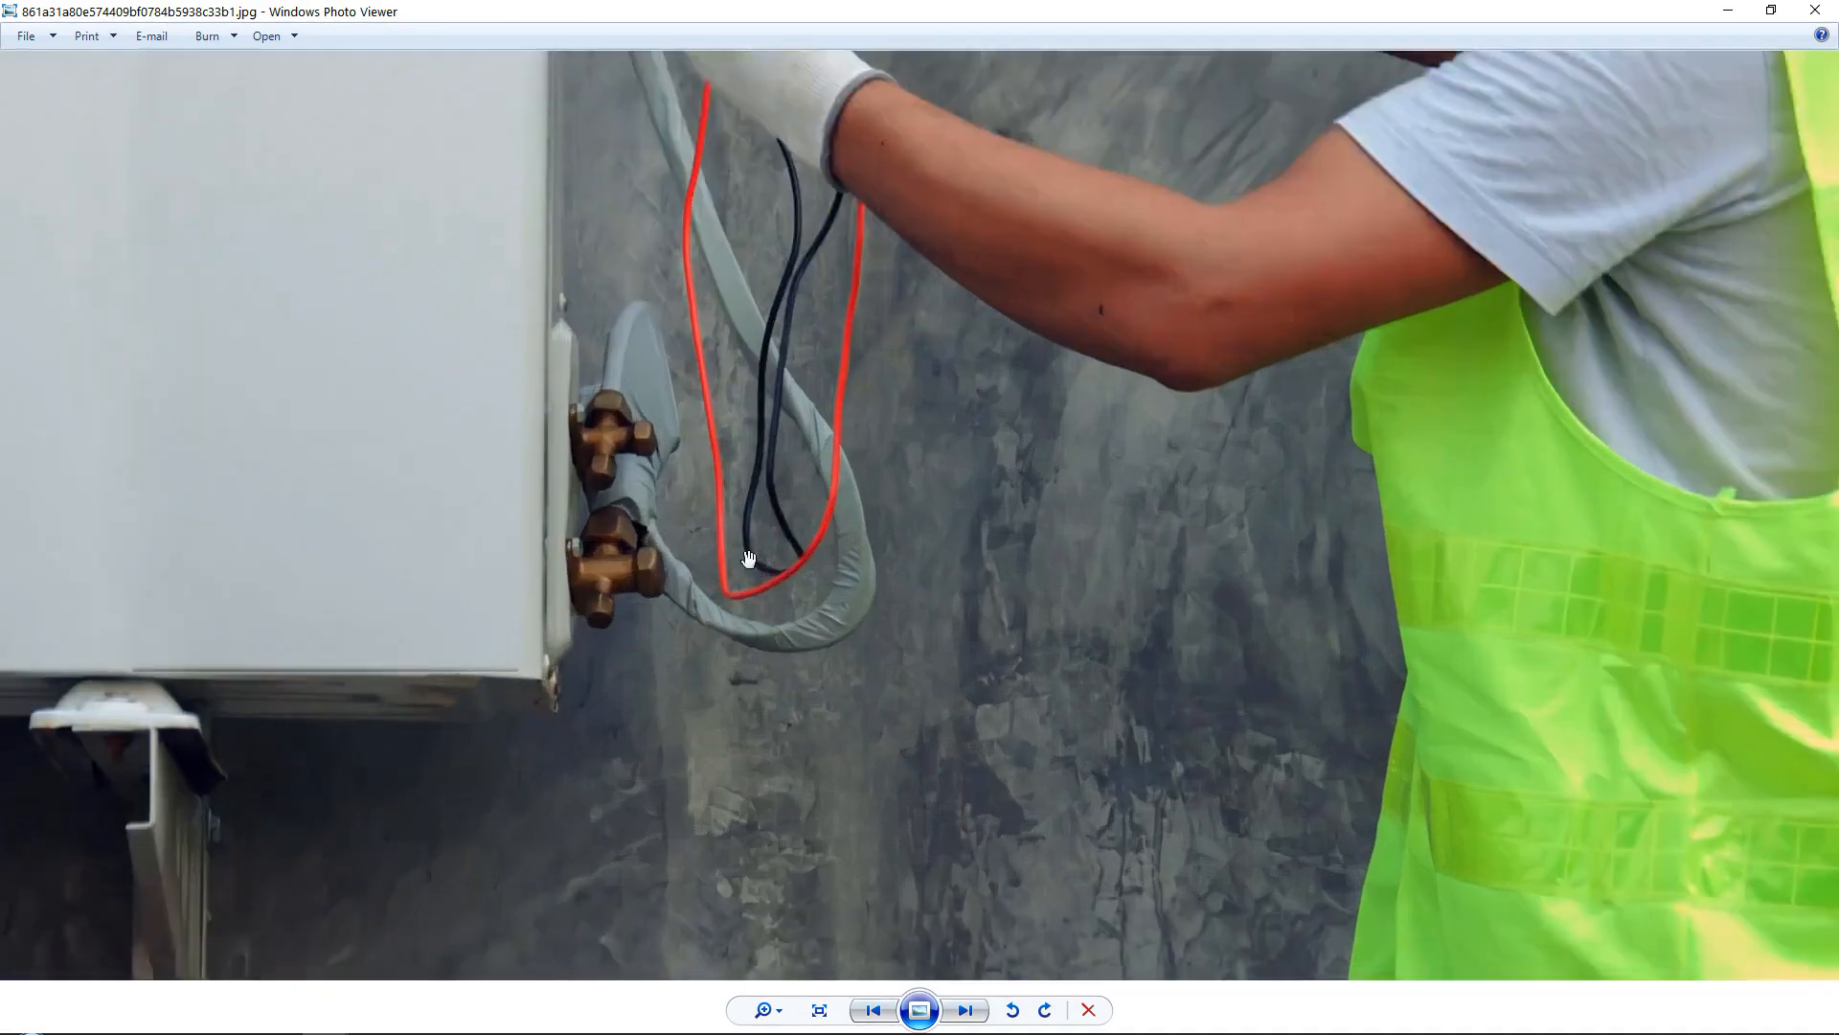
{"action": "scroll", "coordinate": [546, 407], "scroll_direction": "up", "scroll_amount": 2}
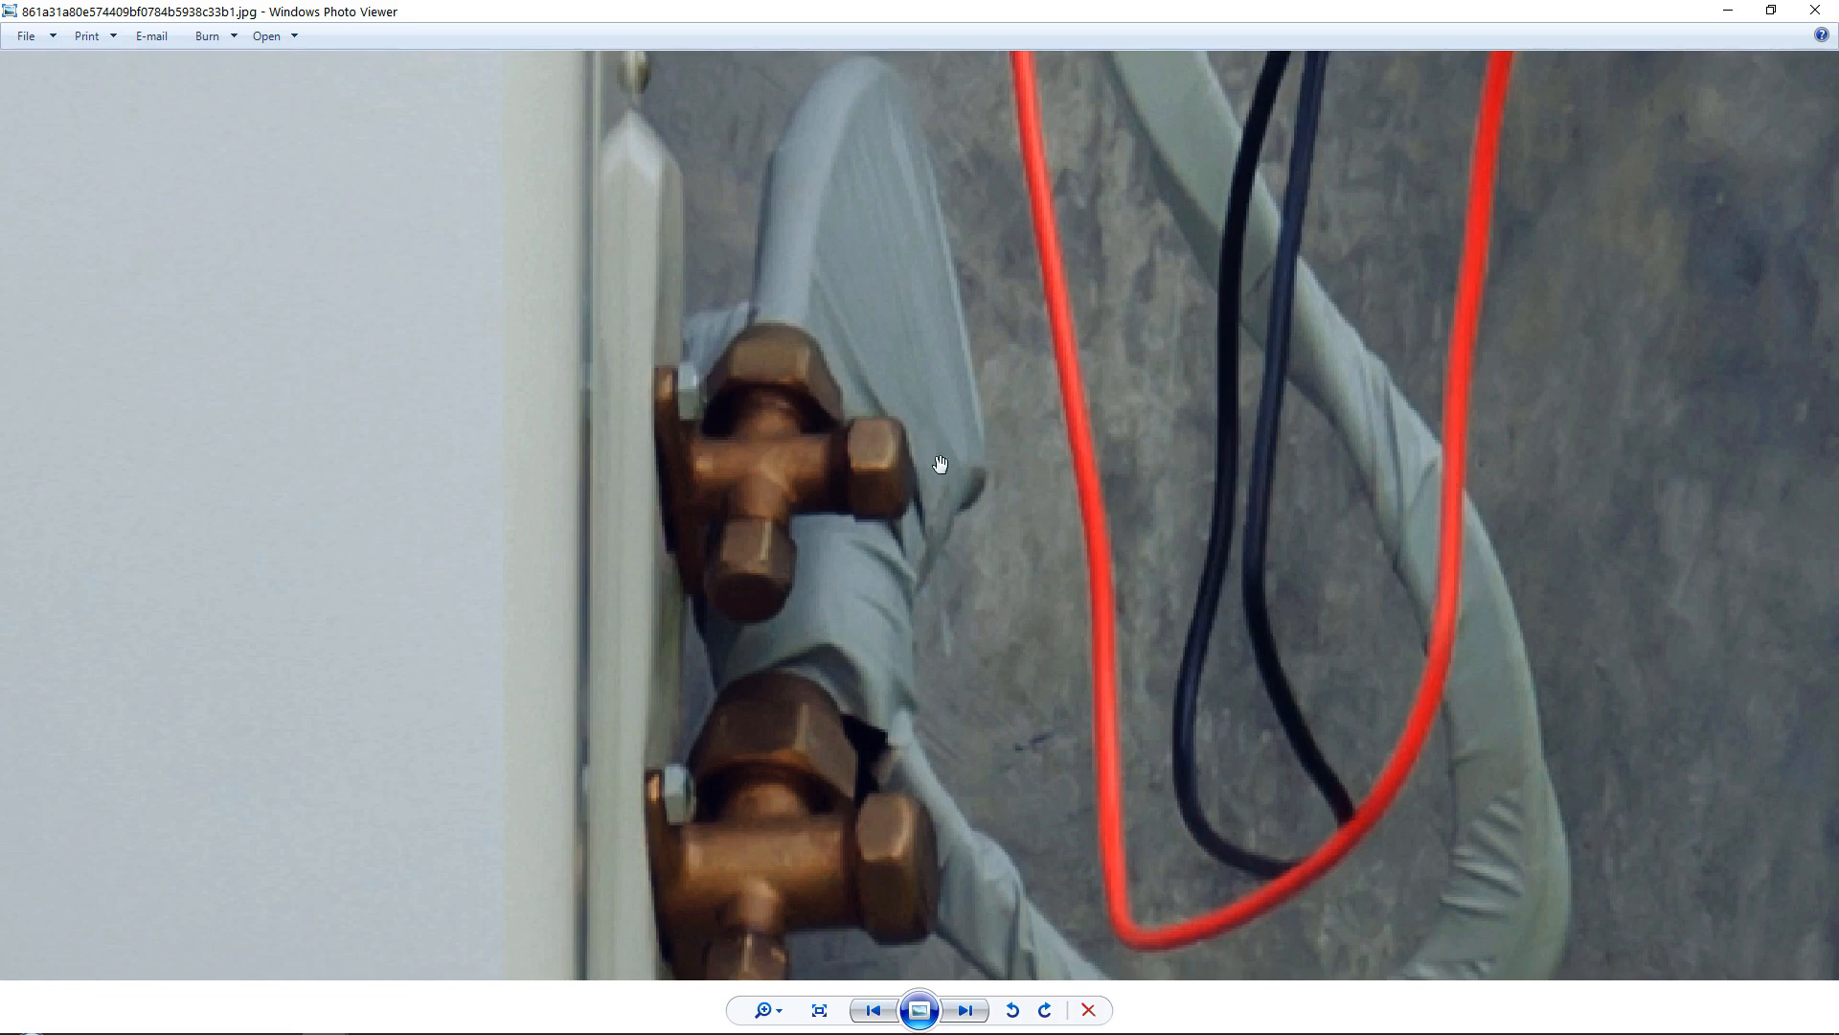
{"action": "left_click_drag", "start_coordinate": [901, 621], "coordinate": [1018, 454]}
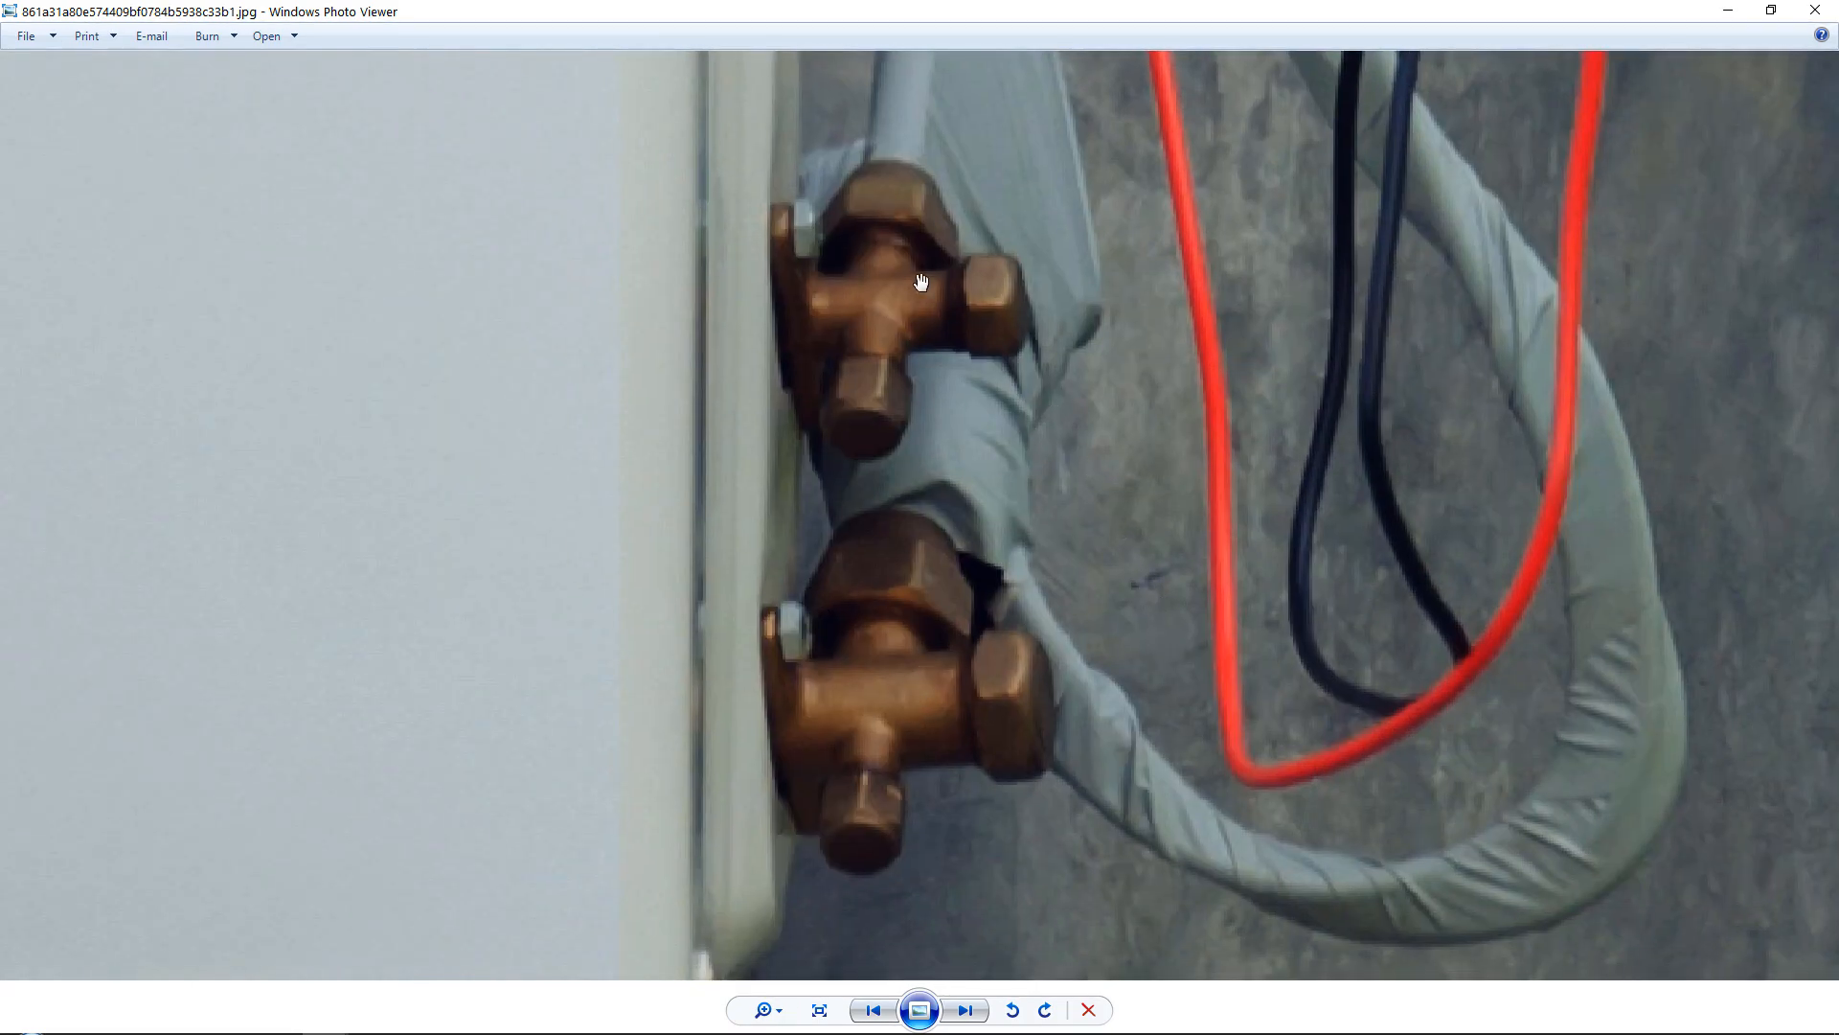
{"action": "scroll", "coordinate": [1054, 460], "scroll_direction": "down", "scroll_amount": 4}
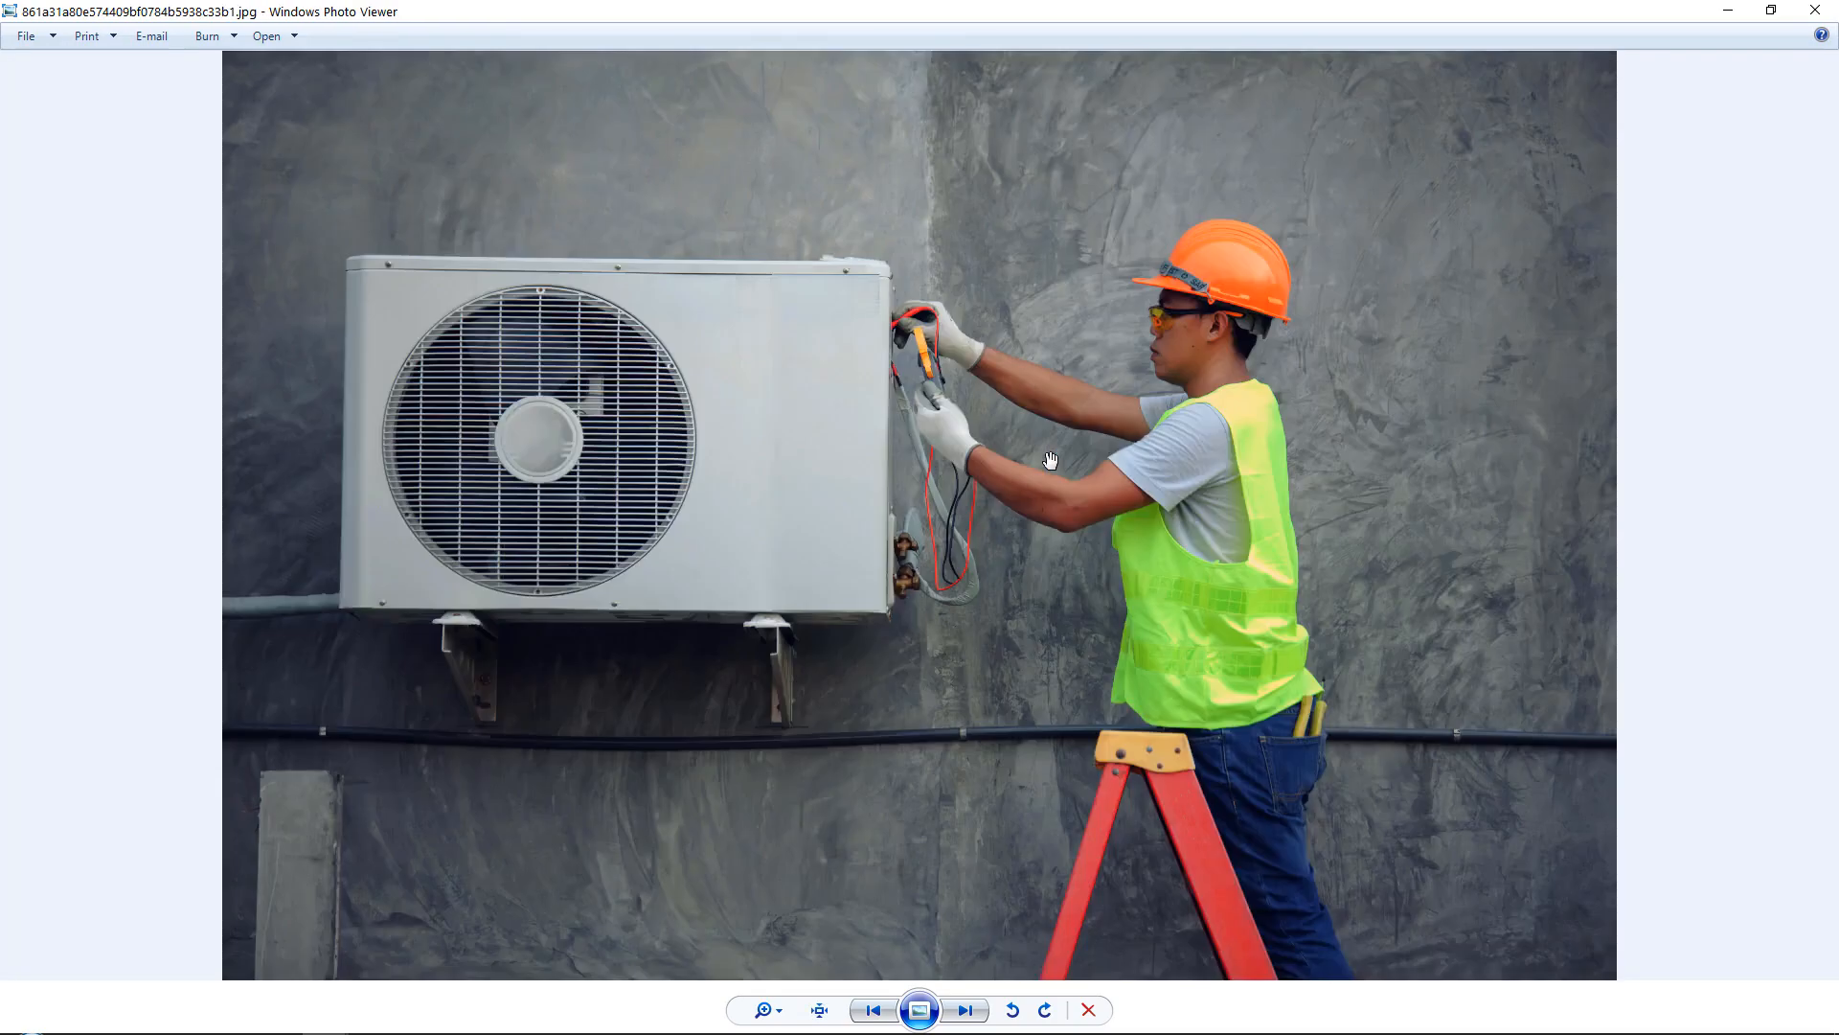
Step: Return to the brick-wall reference photo, examine its valve brackets up close, and go back to Blender
{"action": "scroll", "coordinate": [1050, 460], "scroll_direction": "down", "scroll_amount": 4}
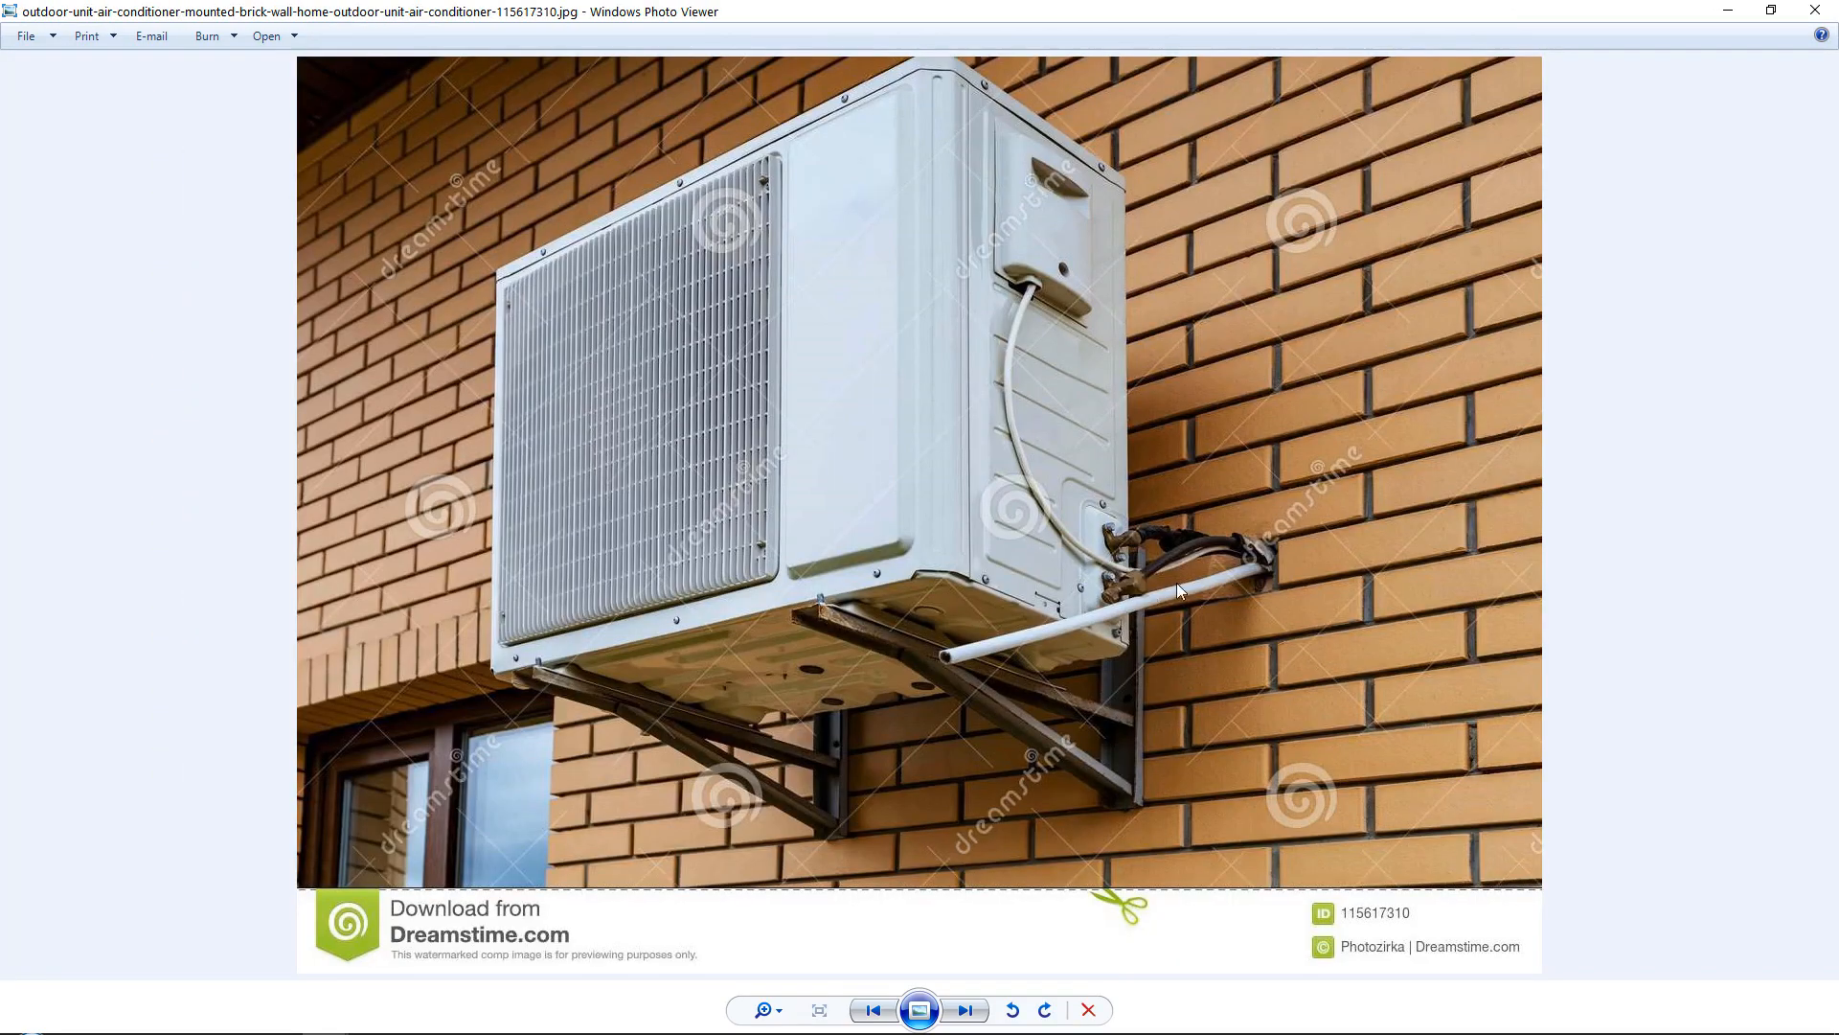
{"action": "scroll", "coordinate": [1177, 583], "scroll_direction": "up", "scroll_amount": 6}
{"action": "left_click_drag", "start_coordinate": [1355, 489], "coordinate": [1211, 480]}
{"action": "scroll", "coordinate": [1284, 493], "scroll_direction": "down", "scroll_amount": 2}
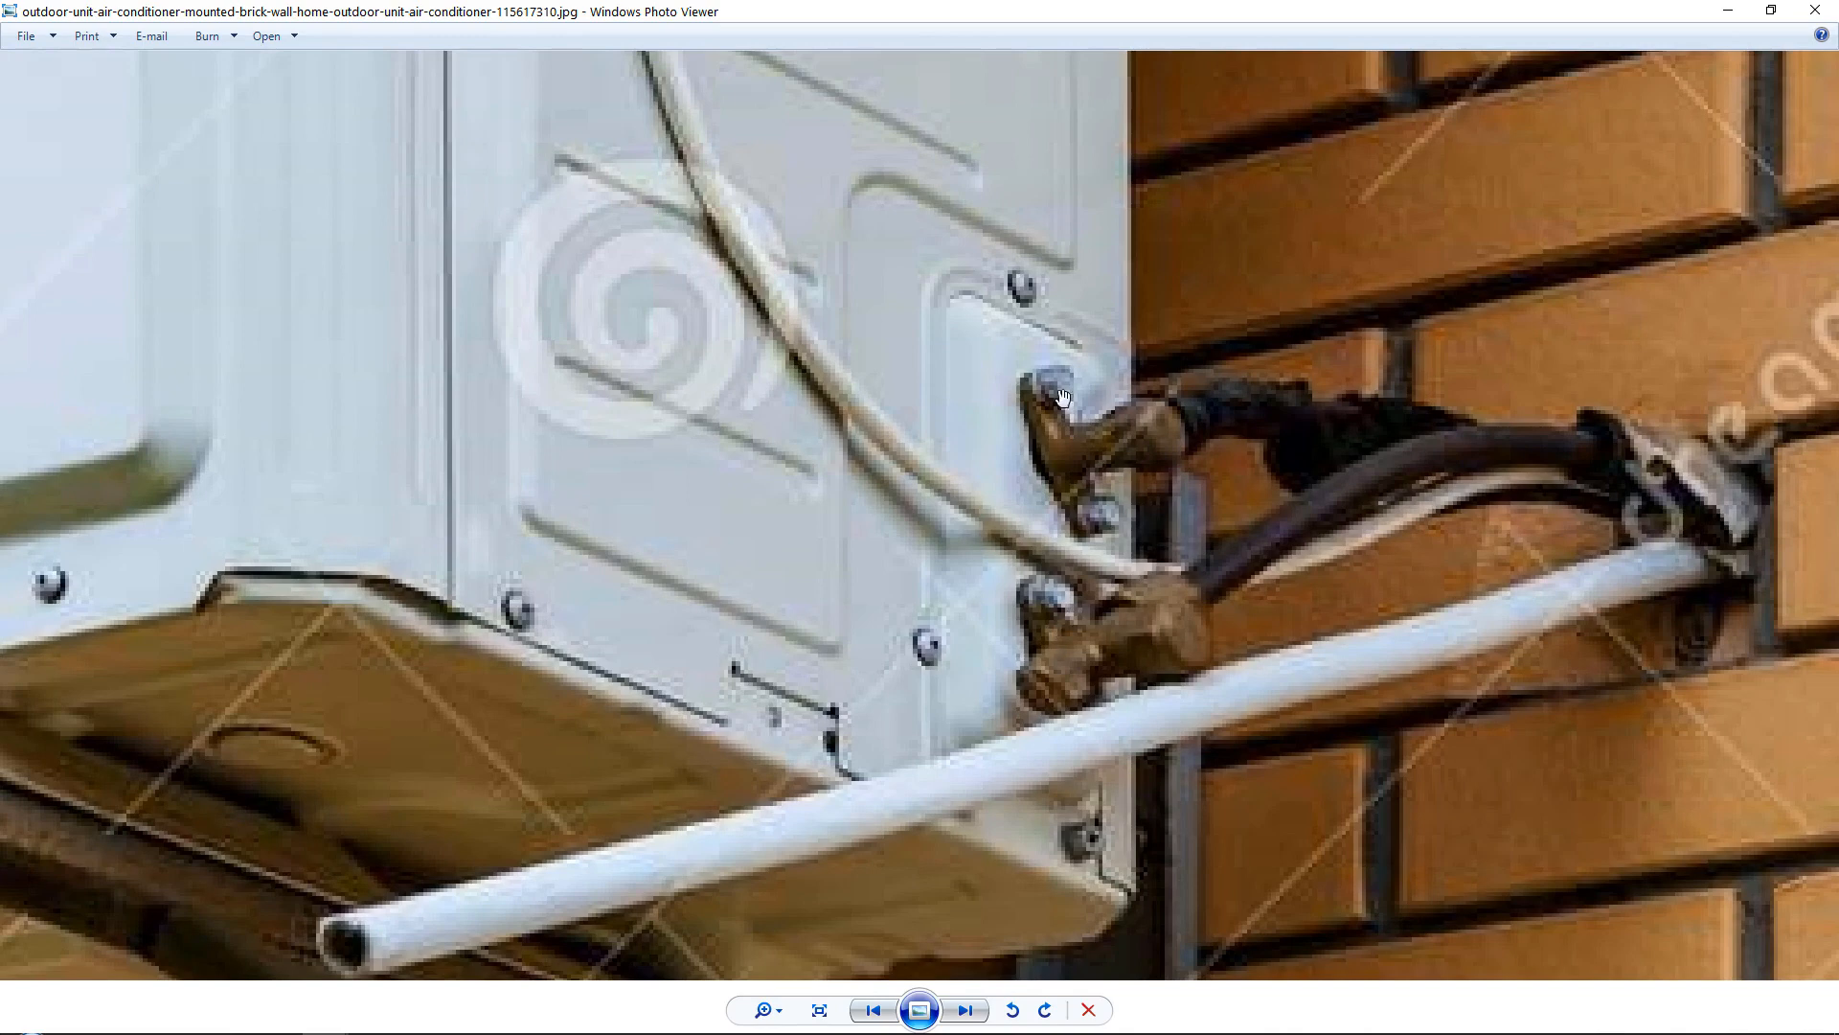
{"action": "left_click_drag", "start_coordinate": [1075, 421], "coordinate": [1039, 476]}
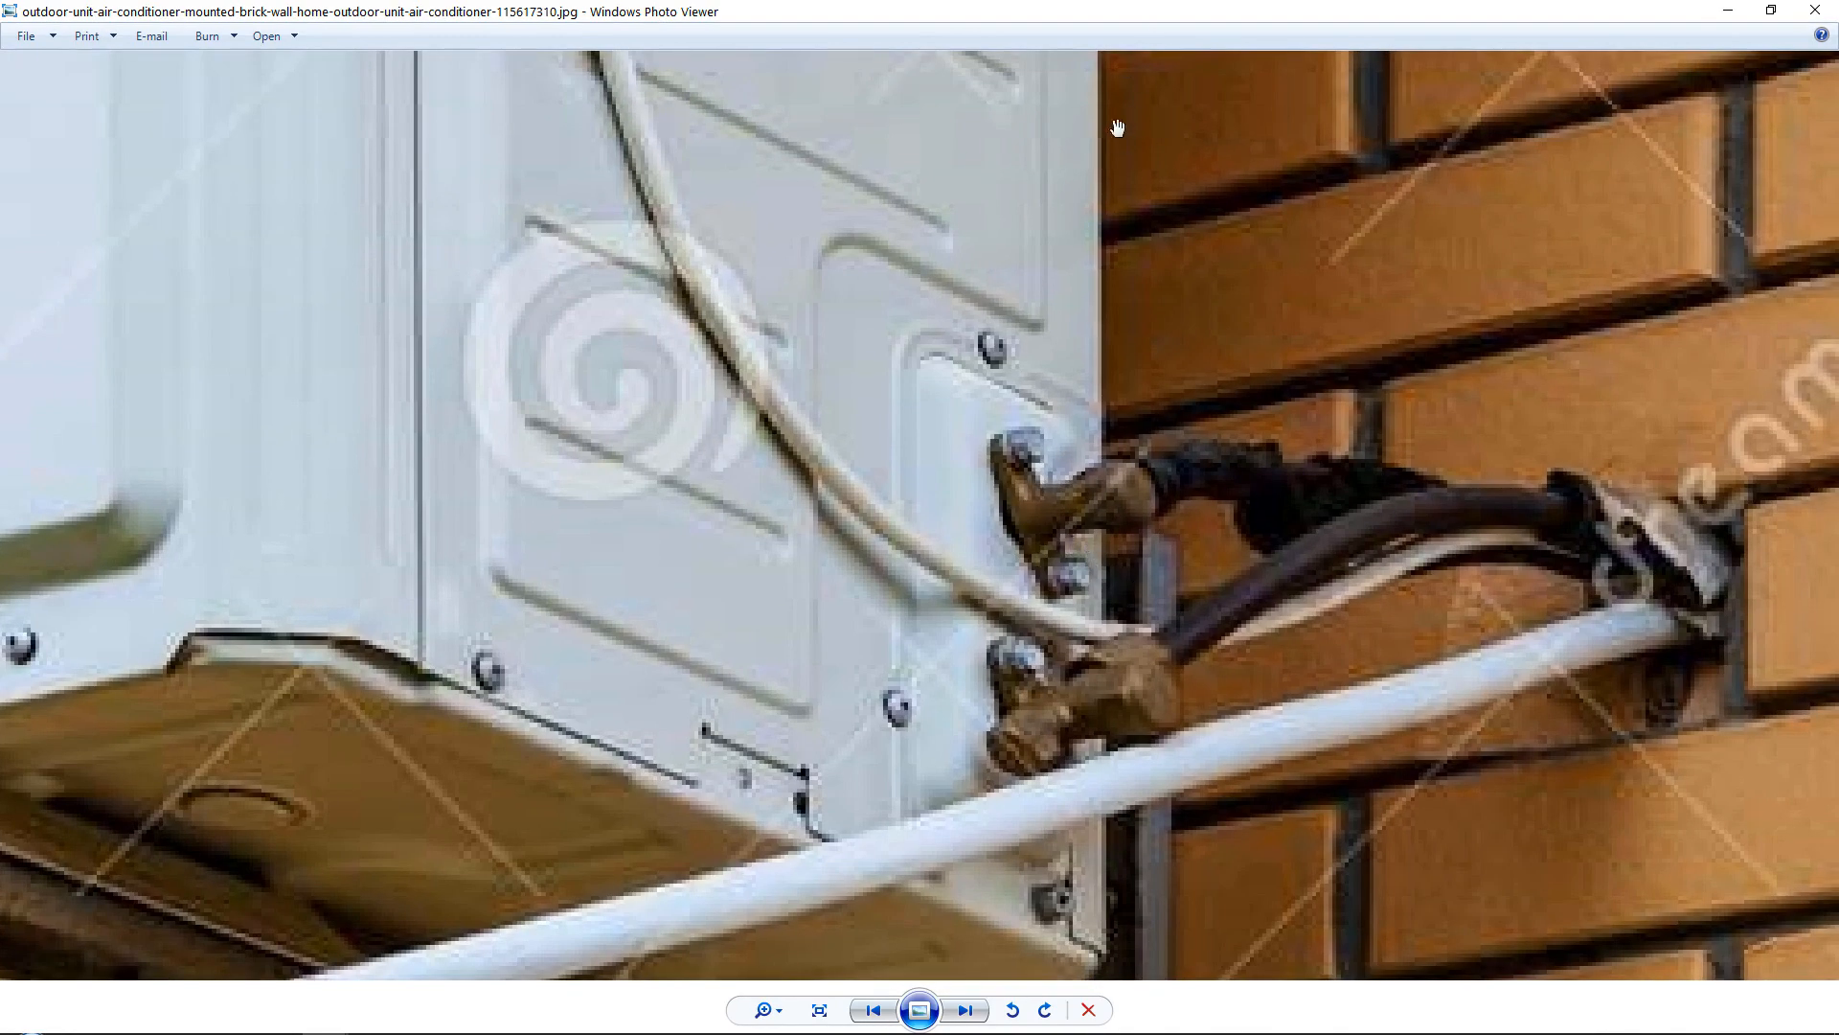
{"action": "left_click_drag", "start_coordinate": [1073, 482], "coordinate": [1022, 532]}
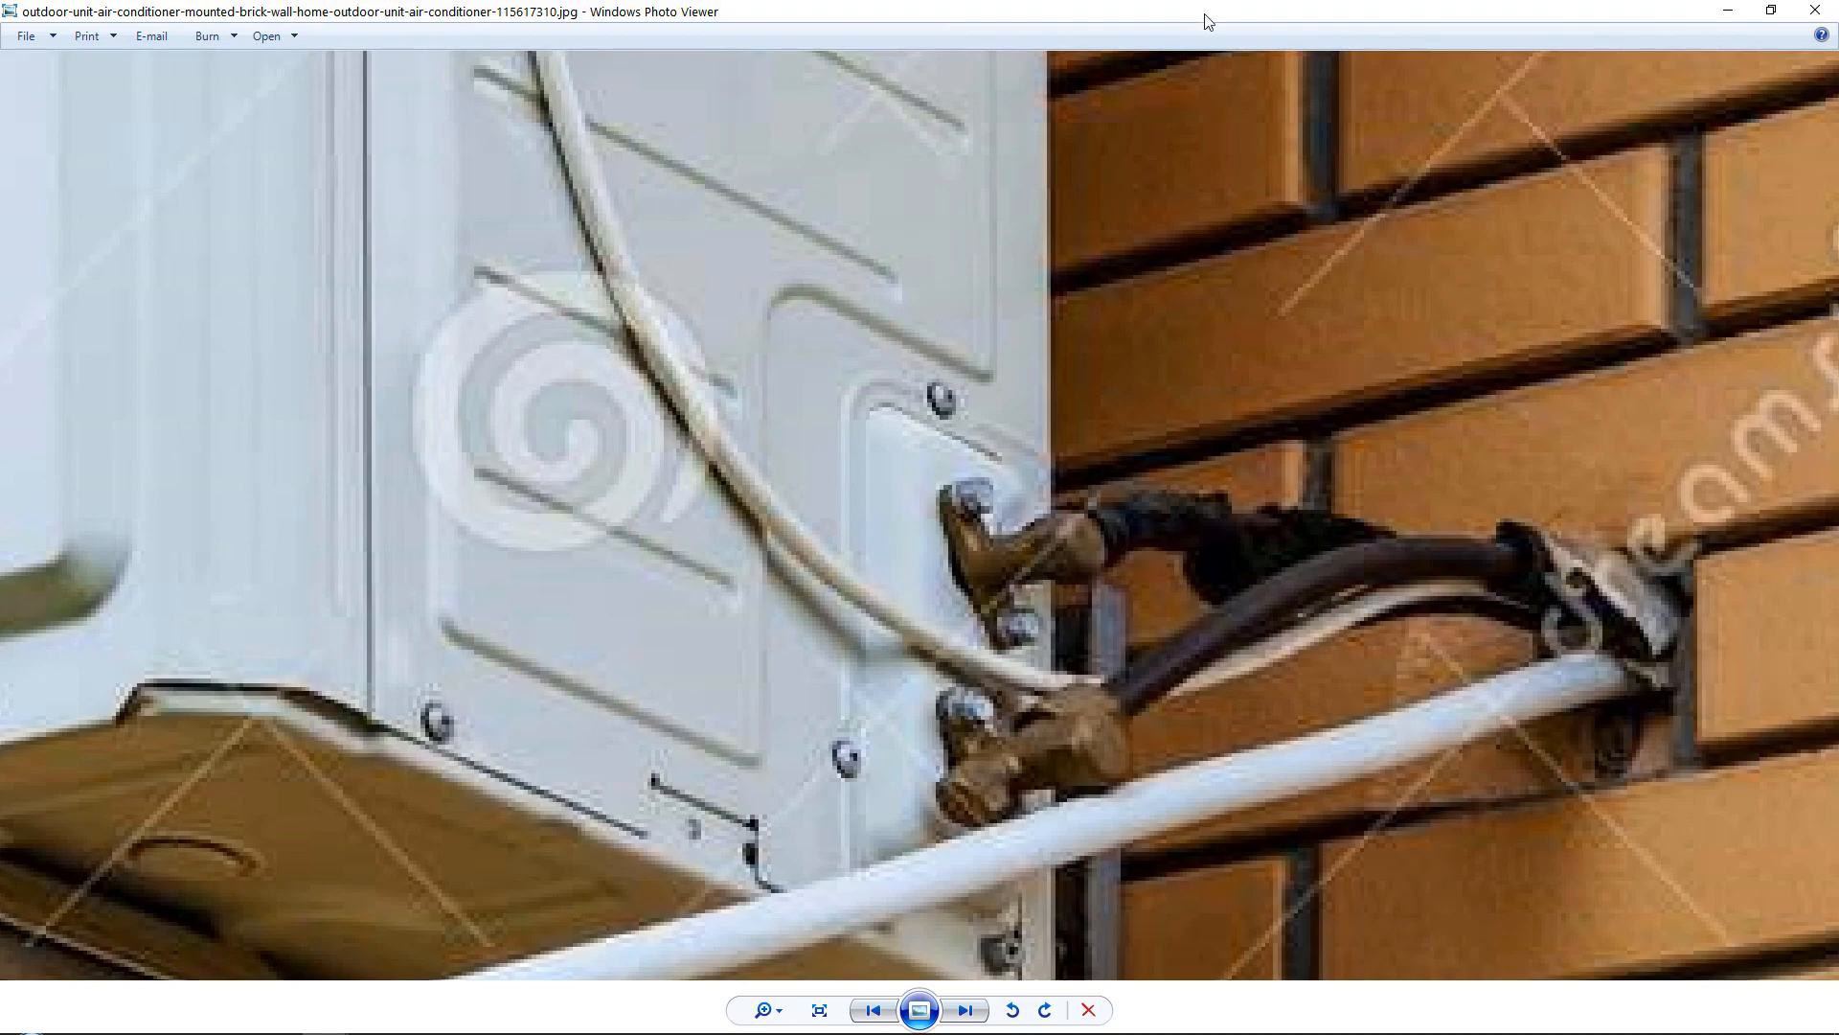
{"action": "left_click", "coordinate": [1728, 10]}
Step: Select the cylinder's outer end face in Edit Mode and move it about 0.032 m along negative X, toward the slot ring
{"action": "left_click_drag", "start_coordinate": [680, 383], "coordinate": [757, 429], "text": "alt"}
{"action": "scroll", "coordinate": [763, 425], "scroll_direction": "down", "scroll_amount": 2}
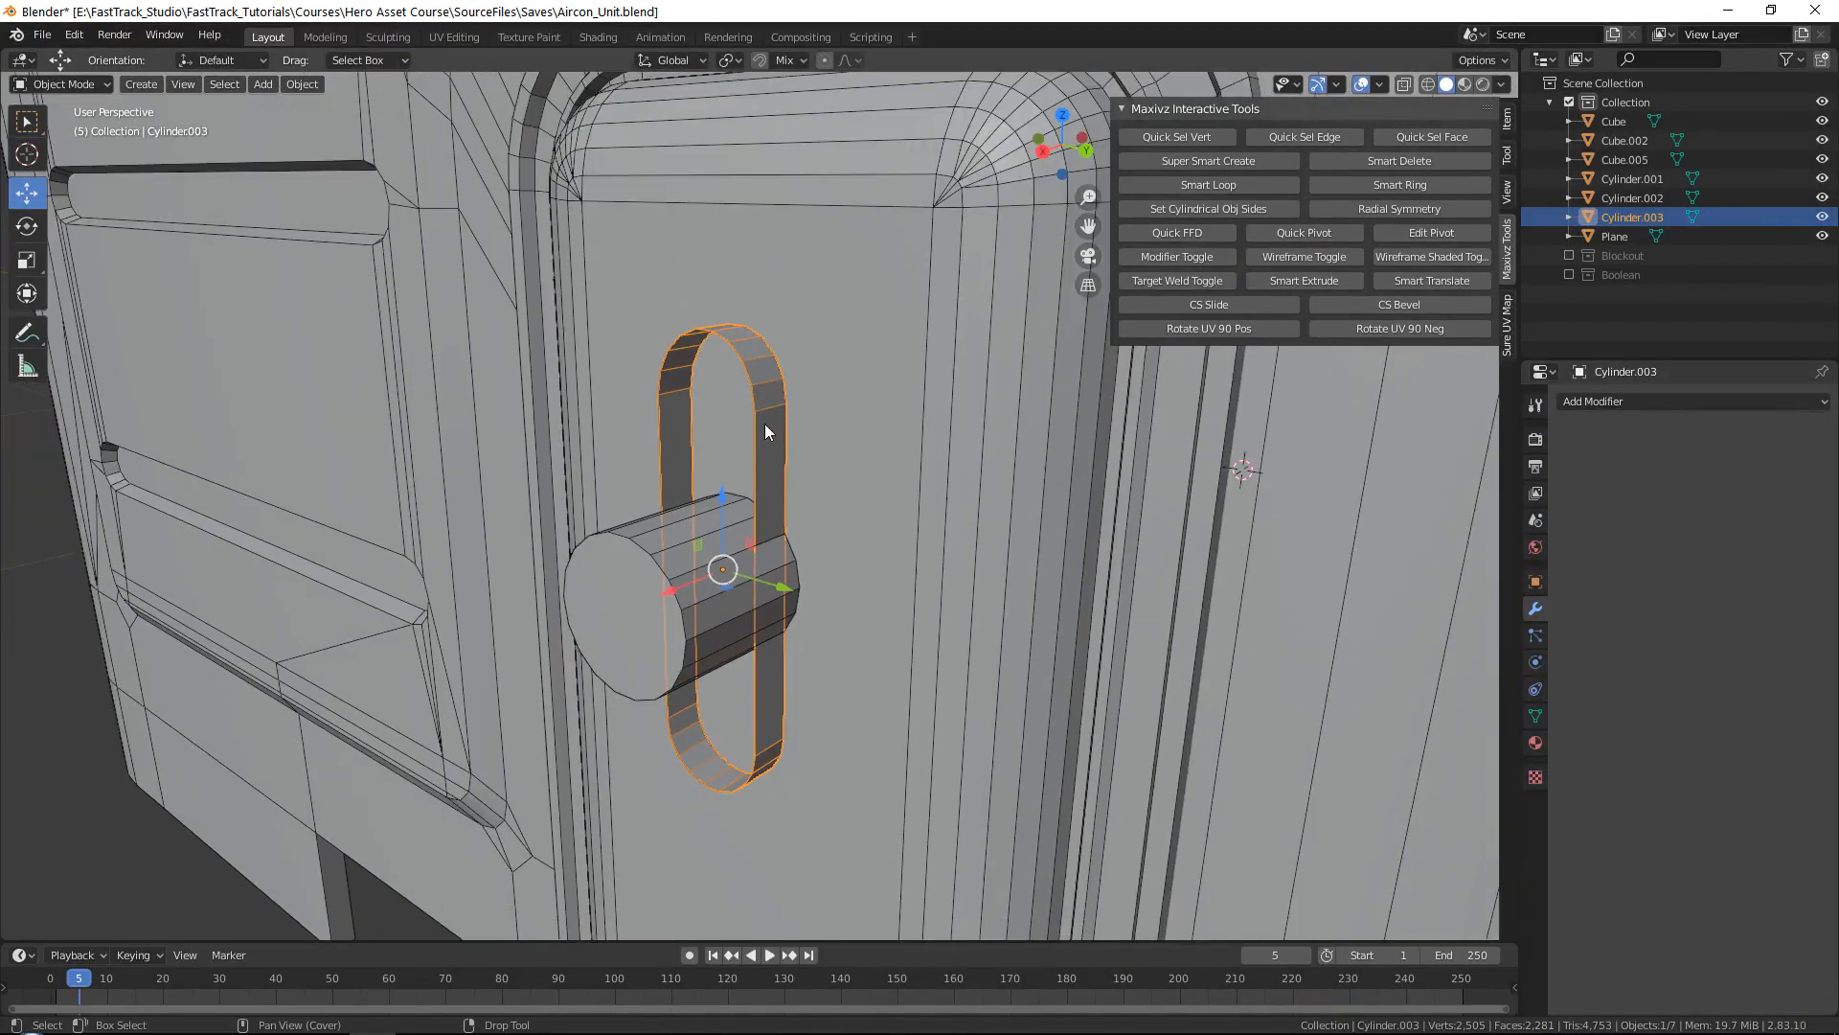
{"action": "middle_click_drag", "start_coordinate": [765, 431], "coordinate": [825, 446]}
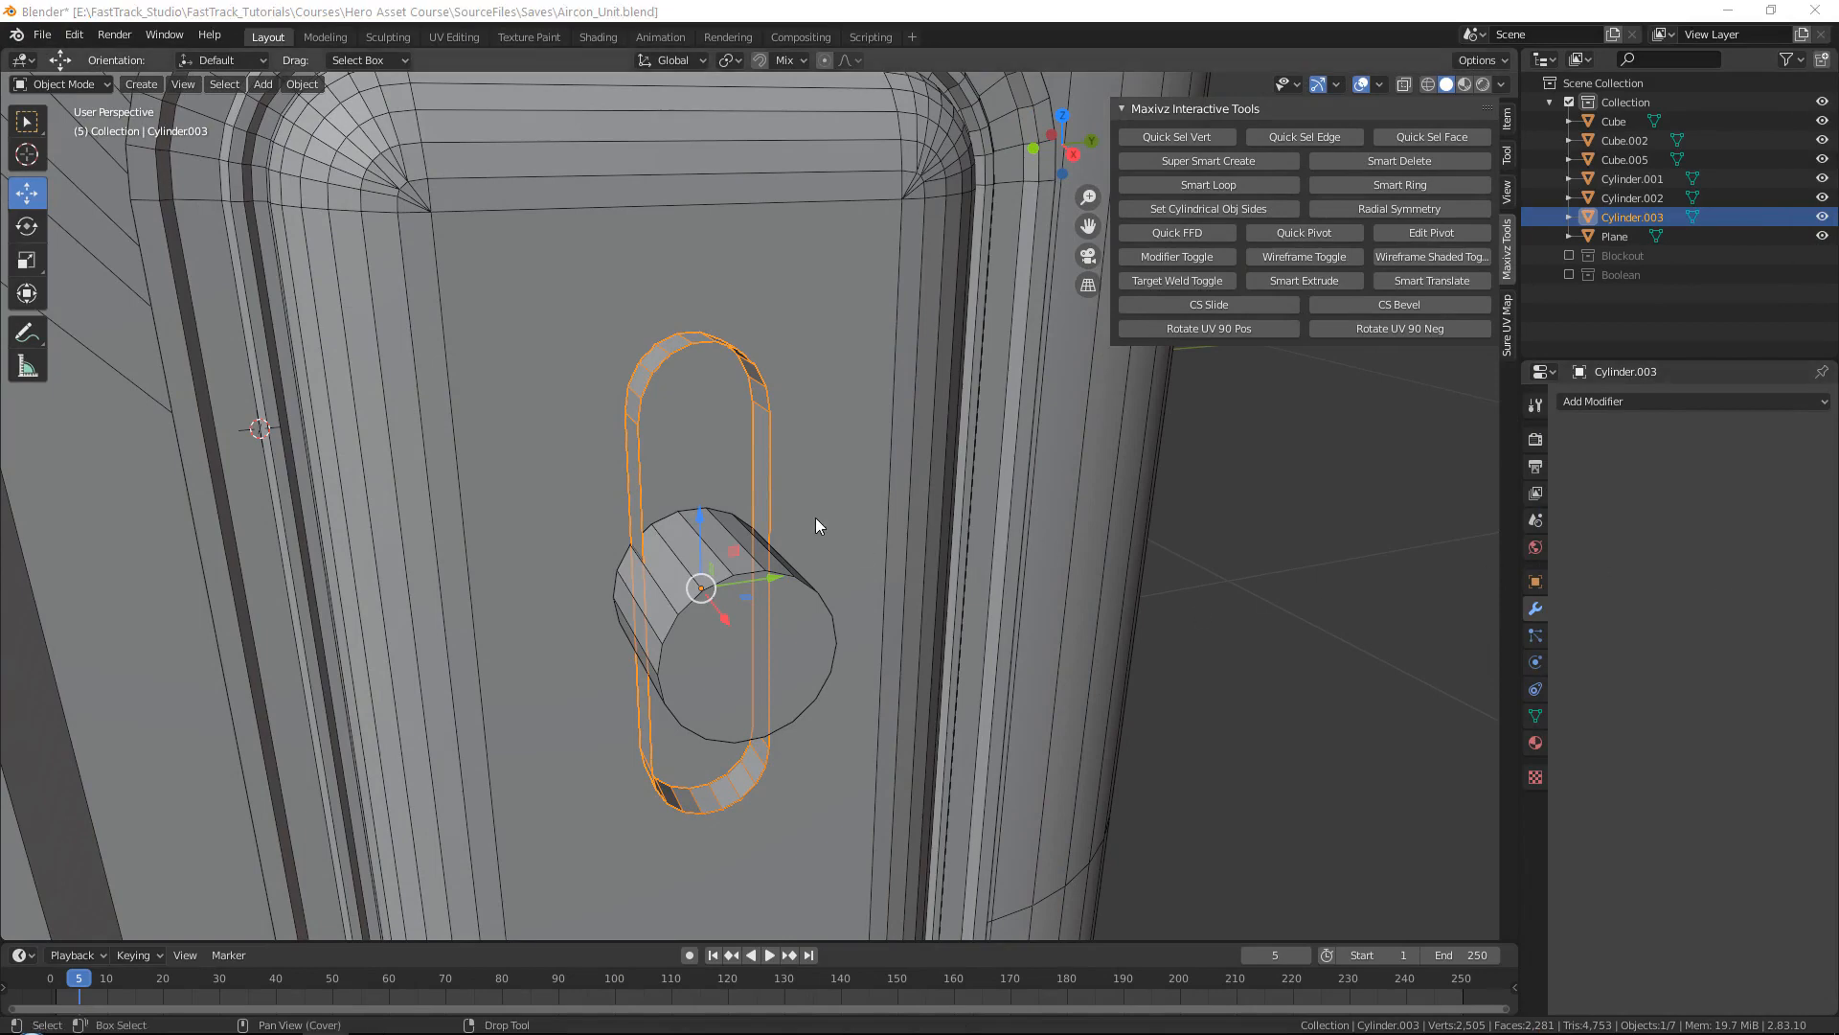
{"action": "middle_click_drag", "start_coordinate": [818, 521], "coordinate": [605, 496]}
{"action": "key", "text": "Tab"}
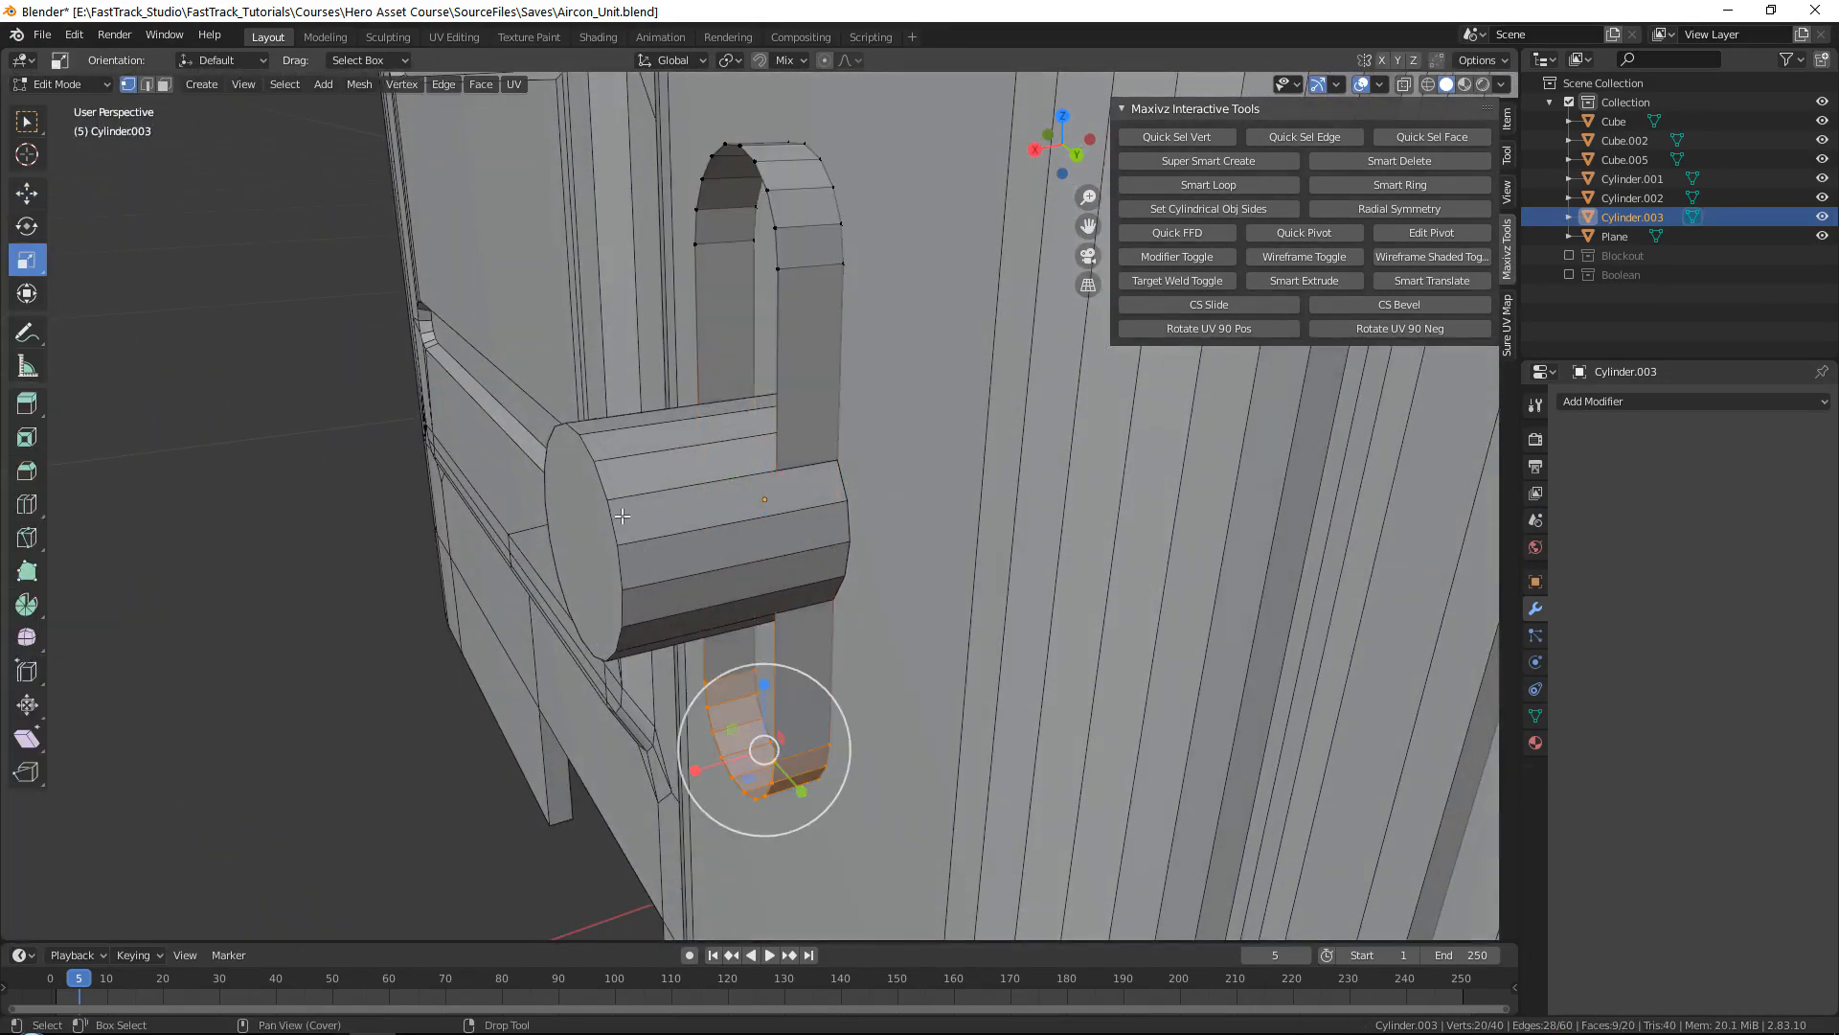
{"action": "key", "text": "Tab"}
{"action": "left_click", "coordinate": [624, 504]}
{"action": "key", "text": "Tab"}
{"action": "left_click", "coordinate": [573, 509]}
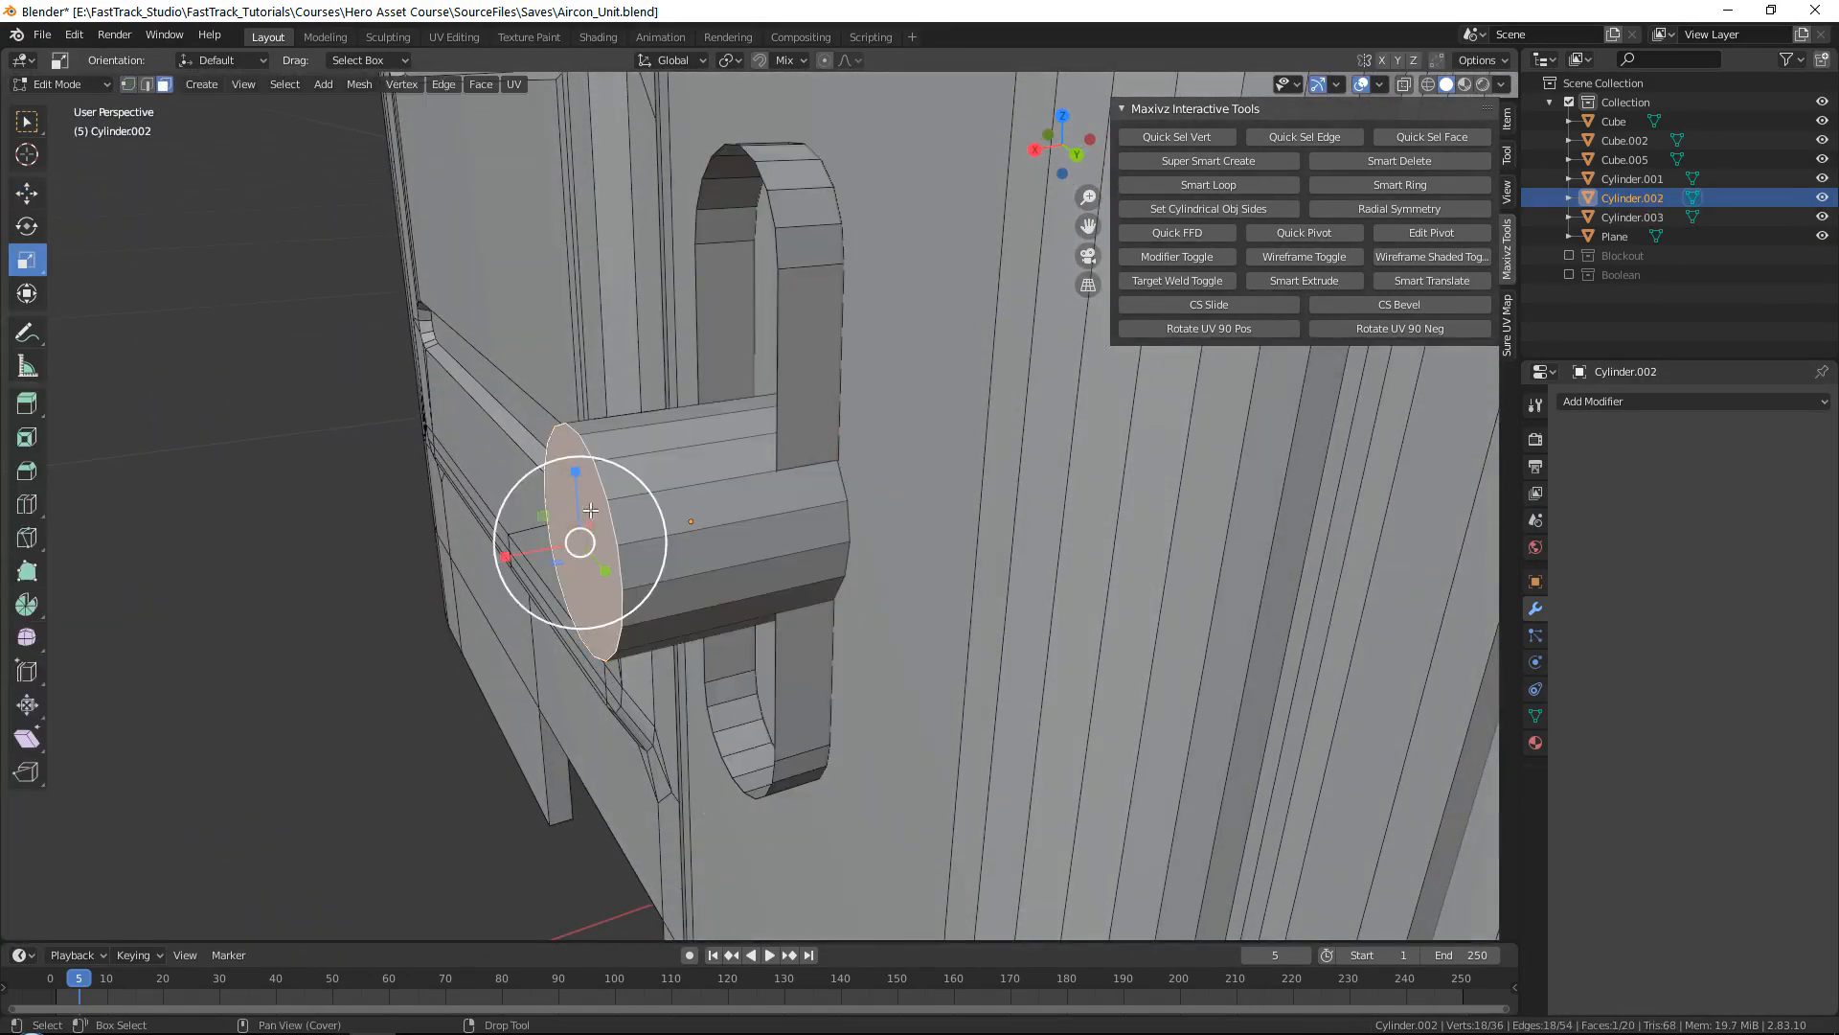
{"action": "key", "text": "shift+space"}
{"action": "key", "text": "g"}
{"action": "left_click_drag", "start_coordinate": [531, 547], "coordinate": [691, 543]}
Step: Extrude the cylinder's outer end face outward along X by about 0.0134 m, and nudge it a further 0.0008 m
{"action": "middle_click_drag", "start_coordinate": [904, 522], "coordinate": [998, 492], "text": "alt"}
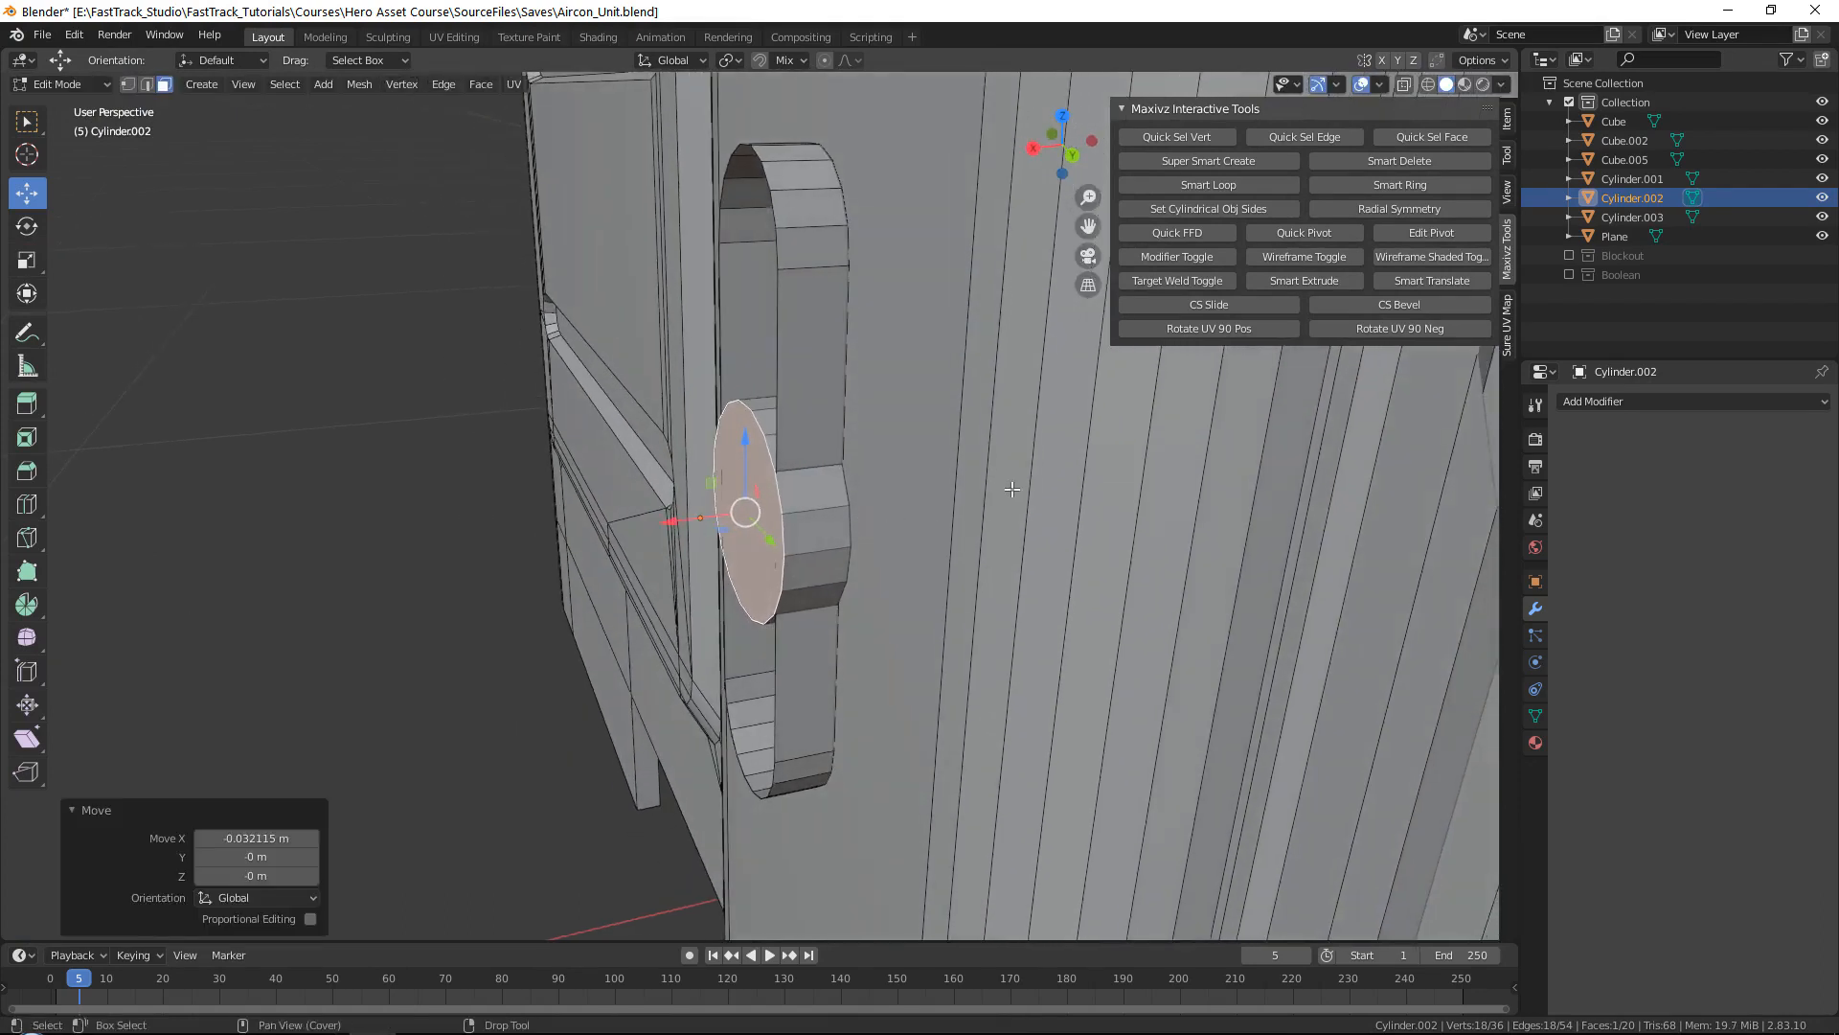
{"action": "key", "text": "shift+e"}
{"action": "right_click", "coordinate": [1012, 487]}
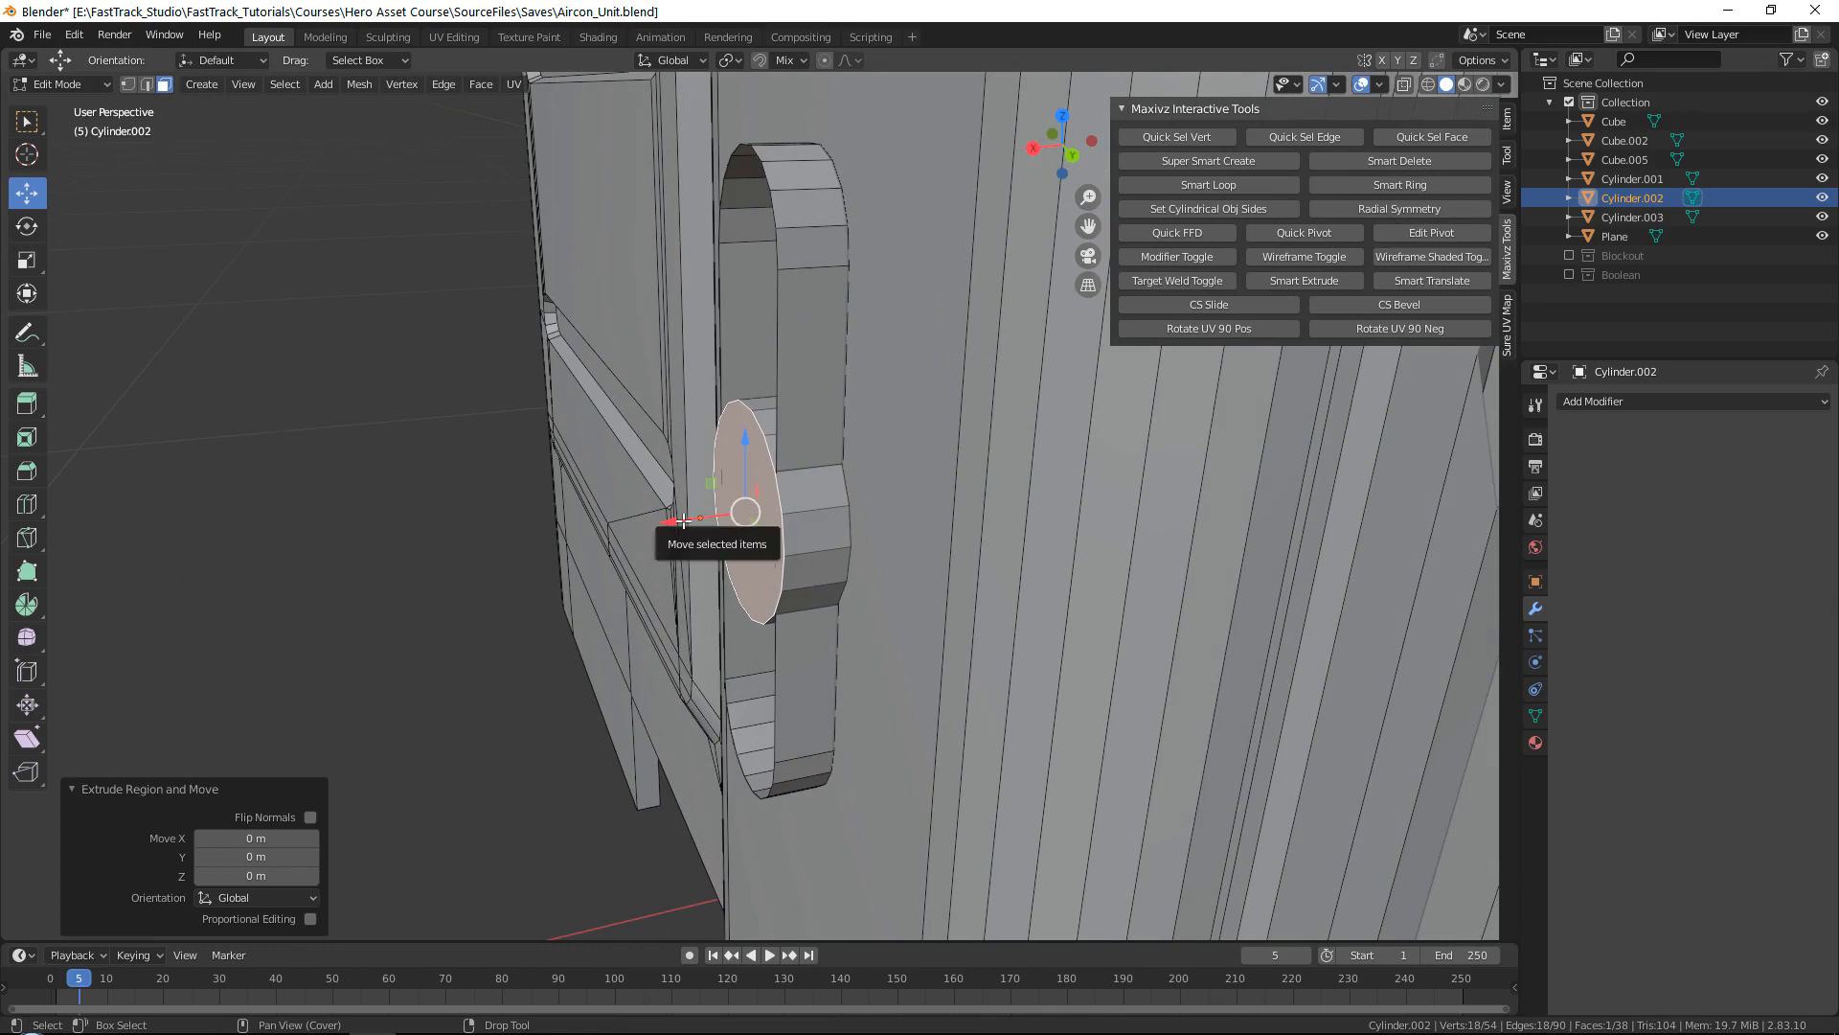
{"action": "left_click_drag", "start_coordinate": [683, 521], "coordinate": [611, 496]}
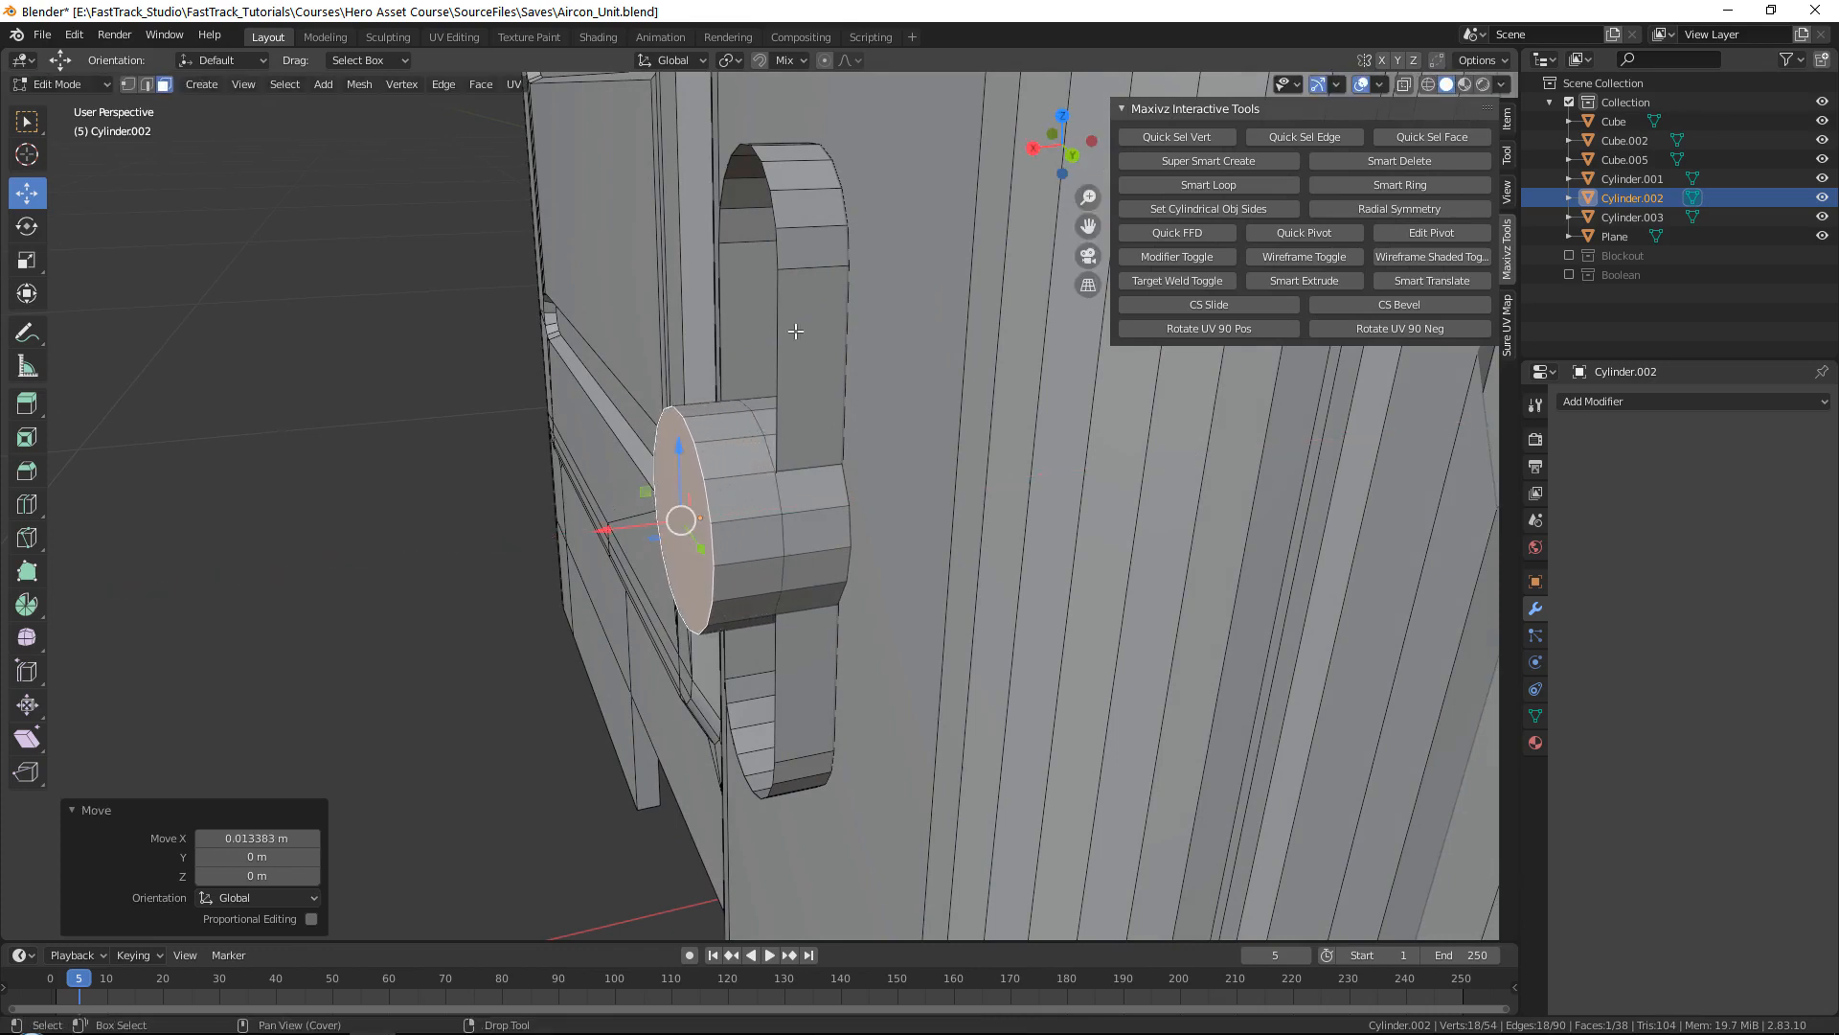
{"action": "middle_click_drag", "start_coordinate": [848, 470], "coordinate": [743, 526]}
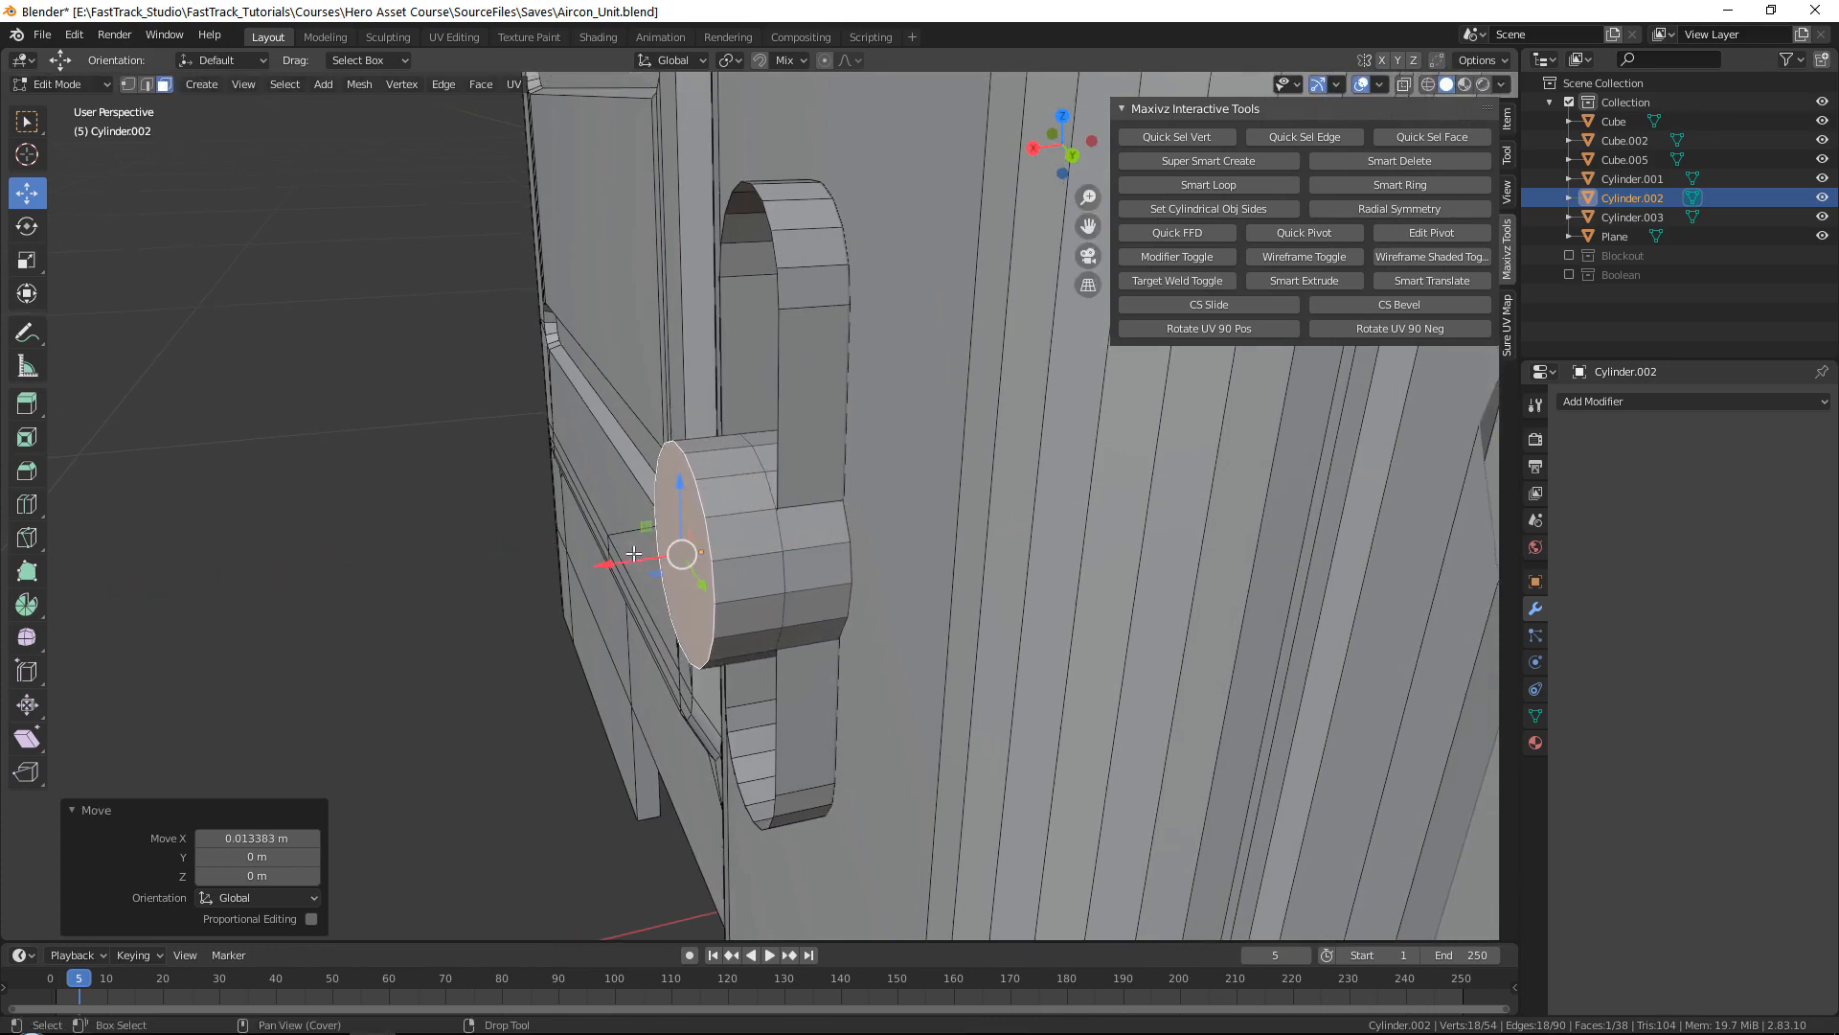
{"action": "left_click_drag", "start_coordinate": [634, 559], "coordinate": [628, 560]}
Step: Check the valve shape in the brick-wall reference photo, and move the cylinder's end face slightly farther out along X in Blender, returning to Object Mode
{"action": "left_click_drag", "start_coordinate": [1838, 230], "coordinate": [1150, 3]}
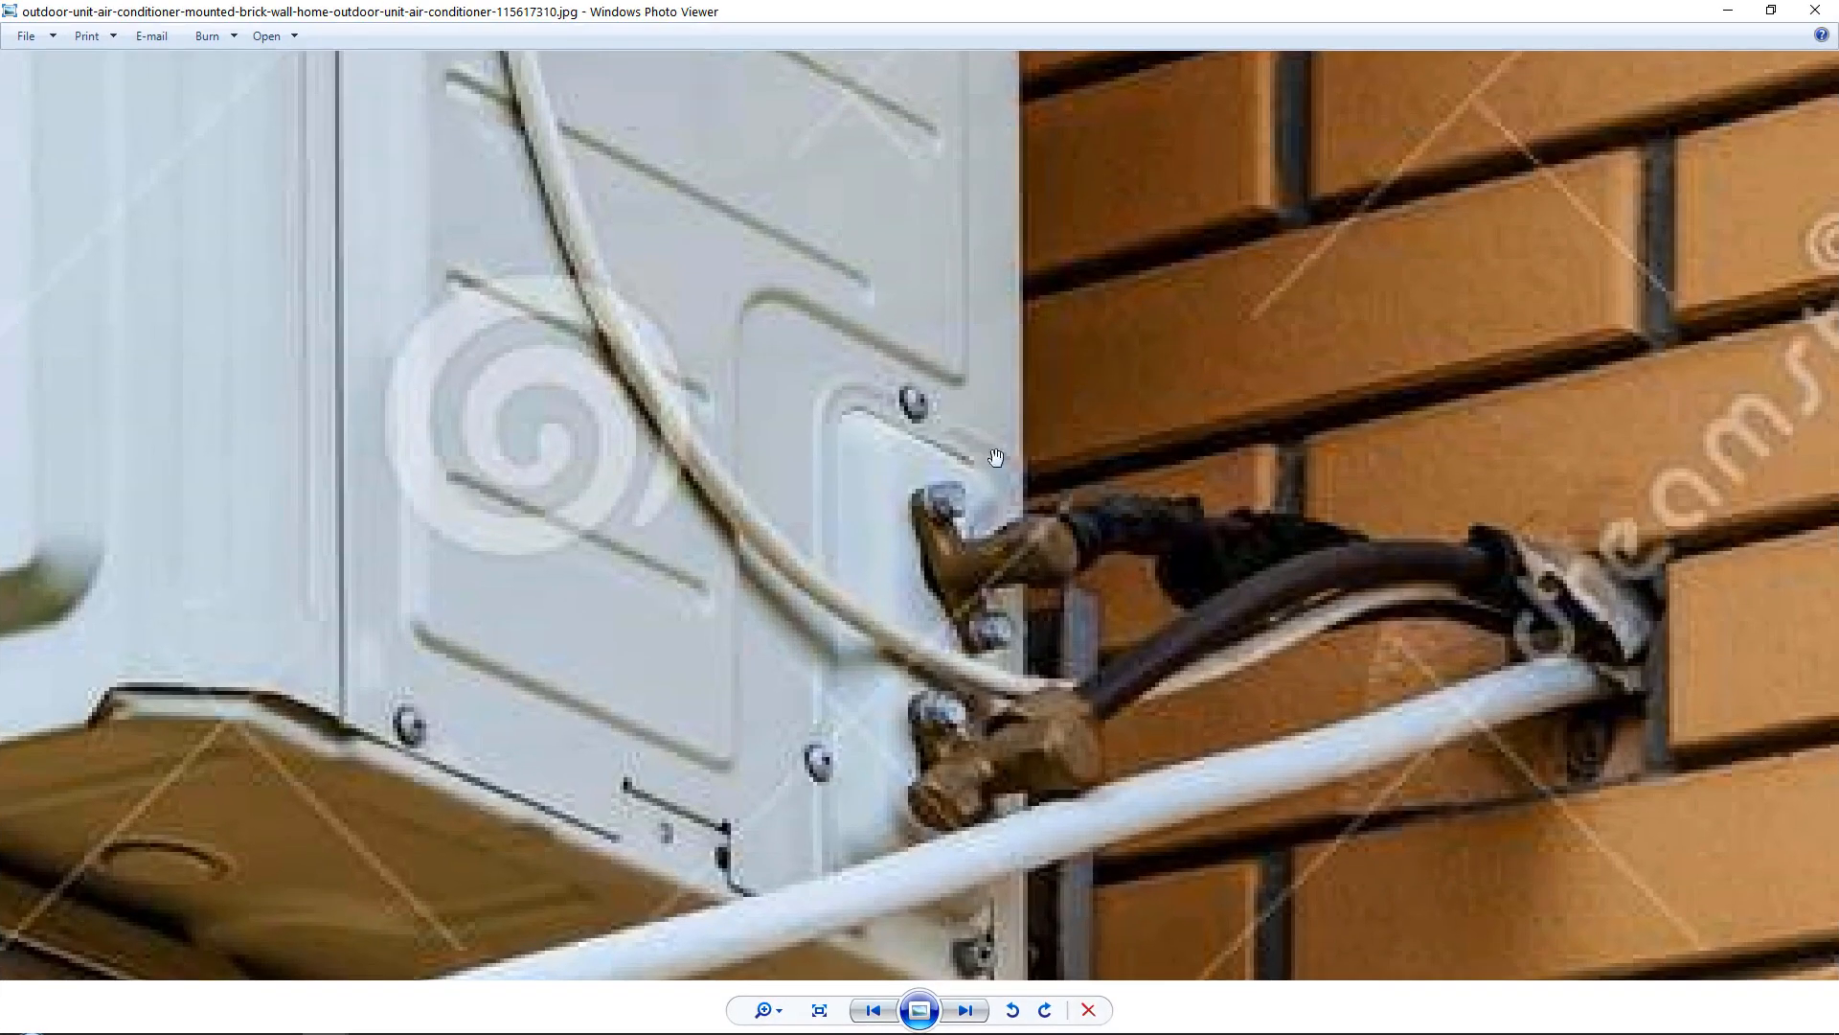
{"action": "scroll", "coordinate": [1065, 561], "scroll_direction": "down", "scroll_amount": 4}
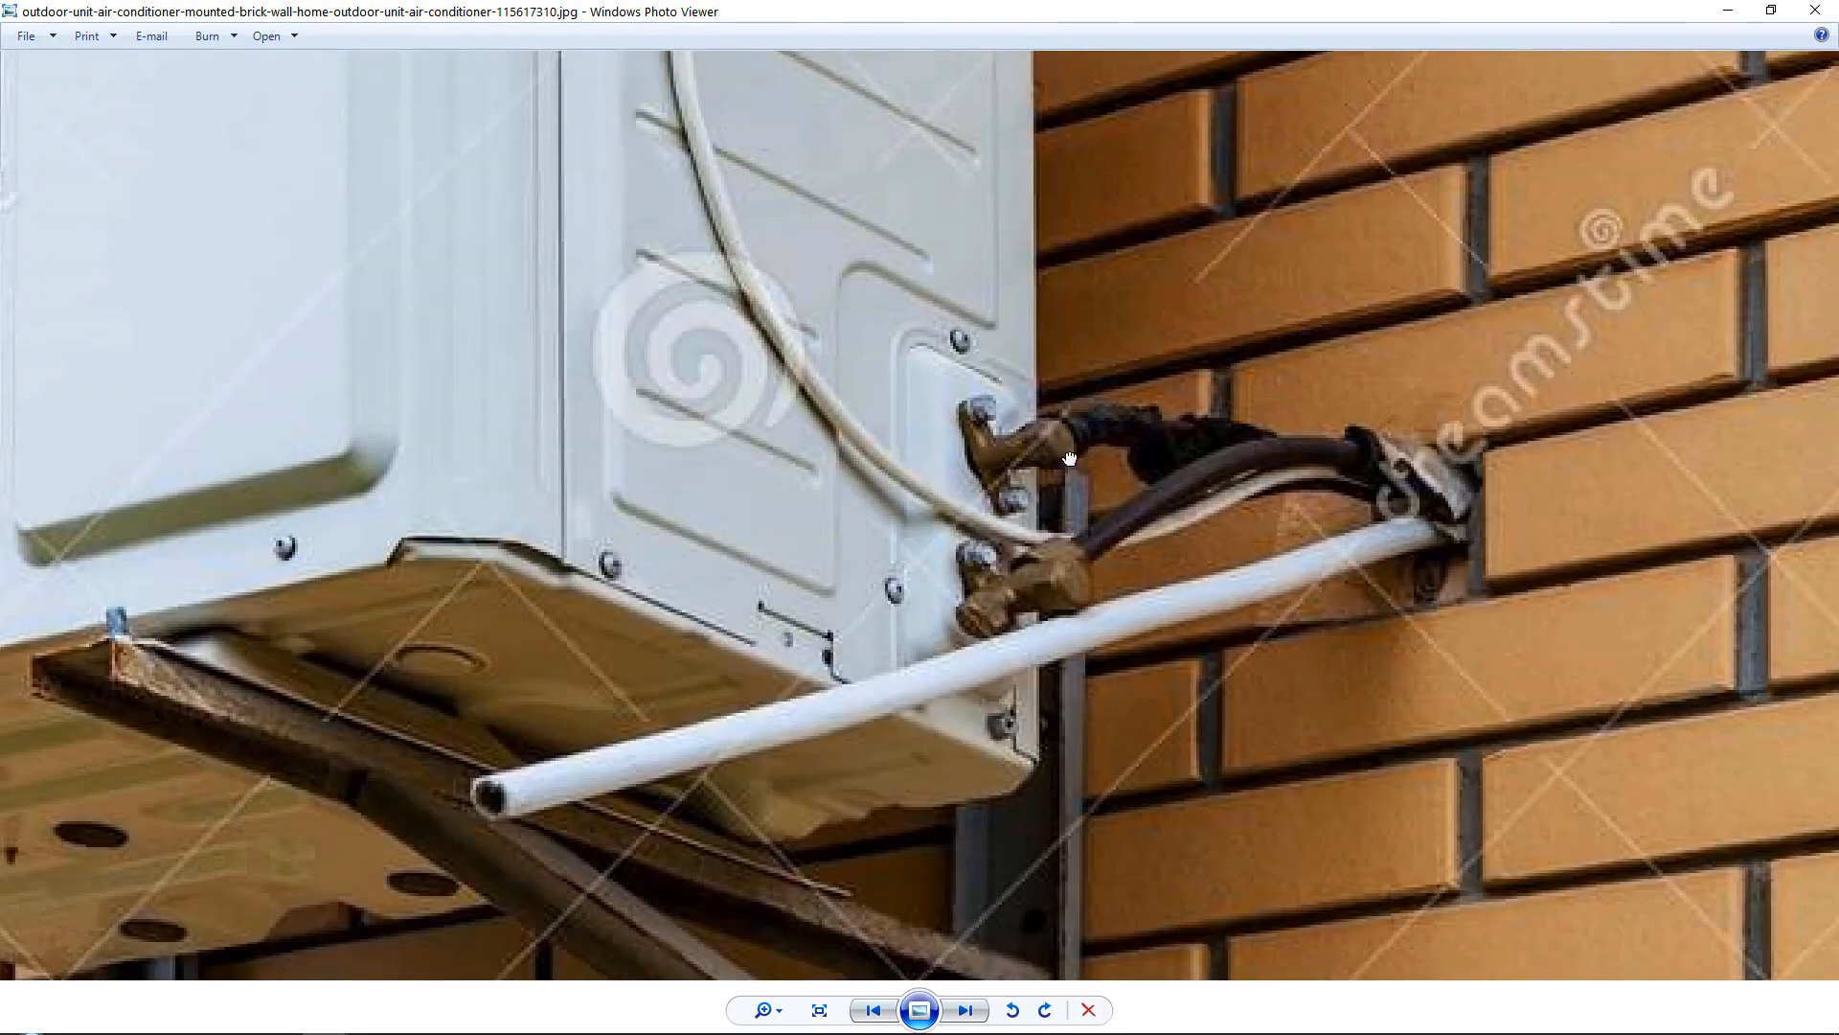
{"action": "scroll", "coordinate": [941, 460], "scroll_direction": "up", "scroll_amount": 5}
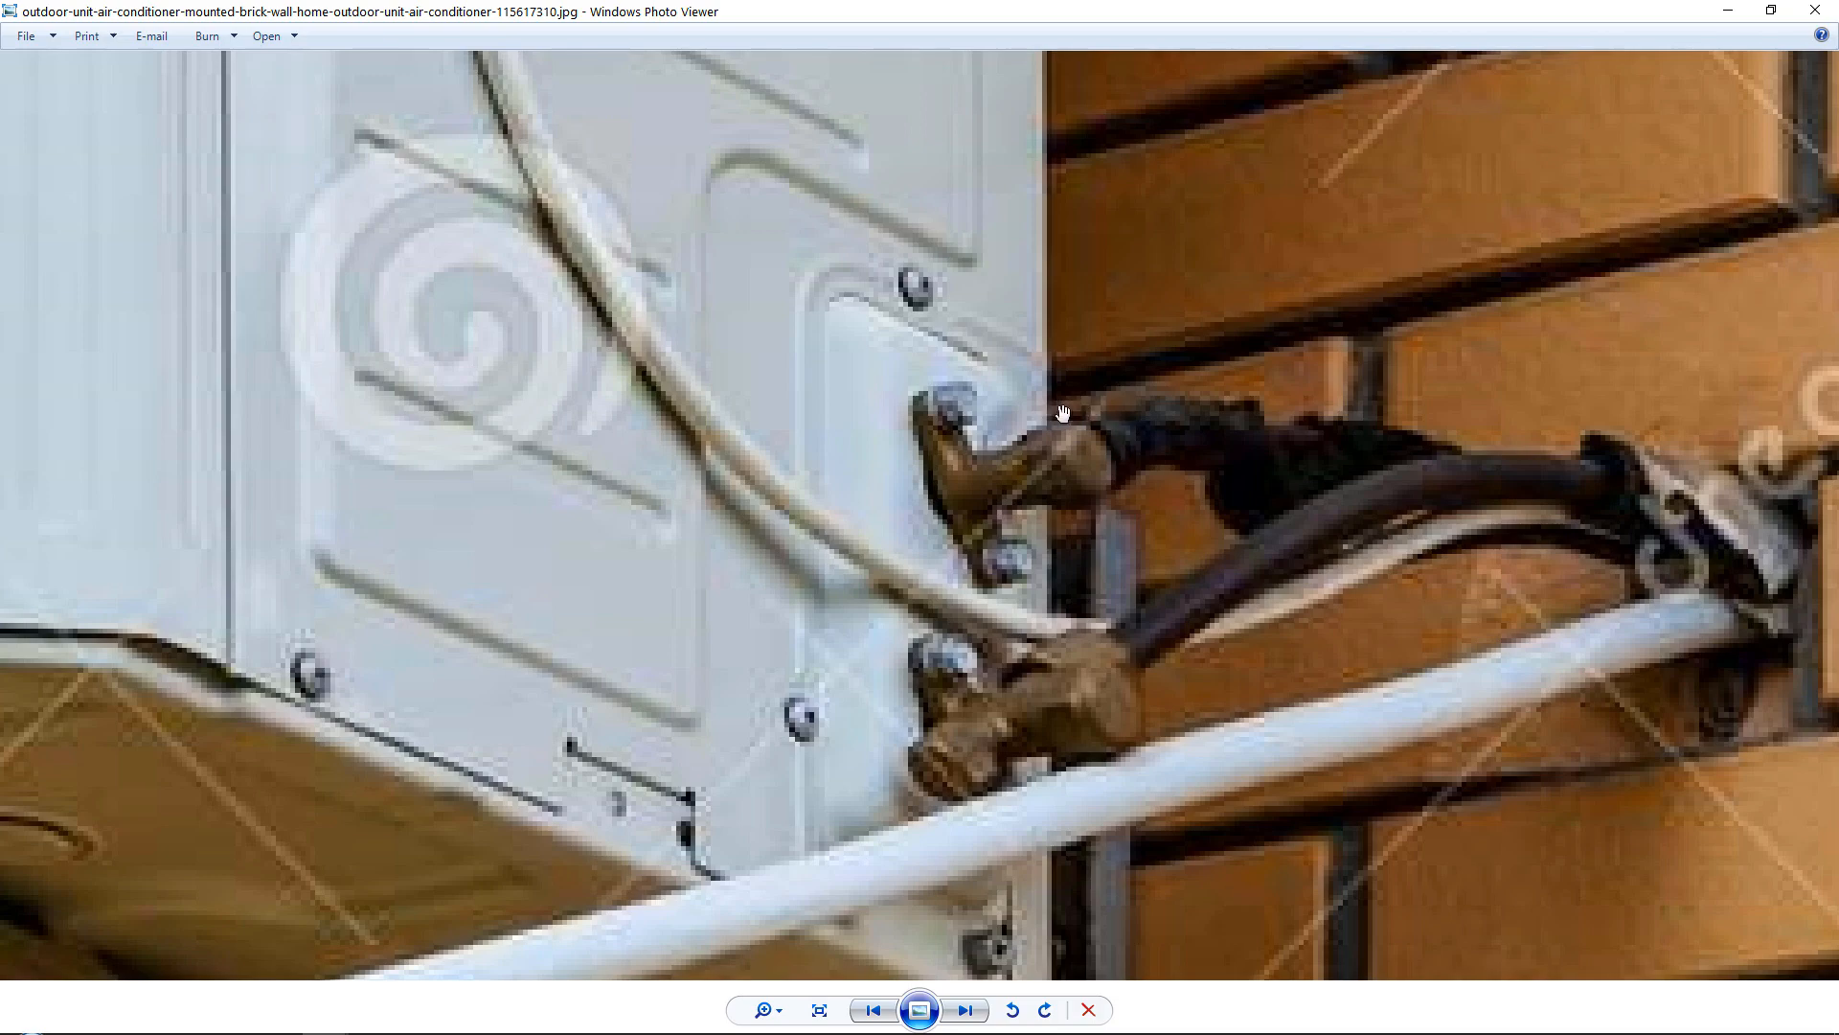
{"action": "double_click", "coordinate": [1159, 13]}
{"action": "left_click", "coordinate": [1158, 12]}
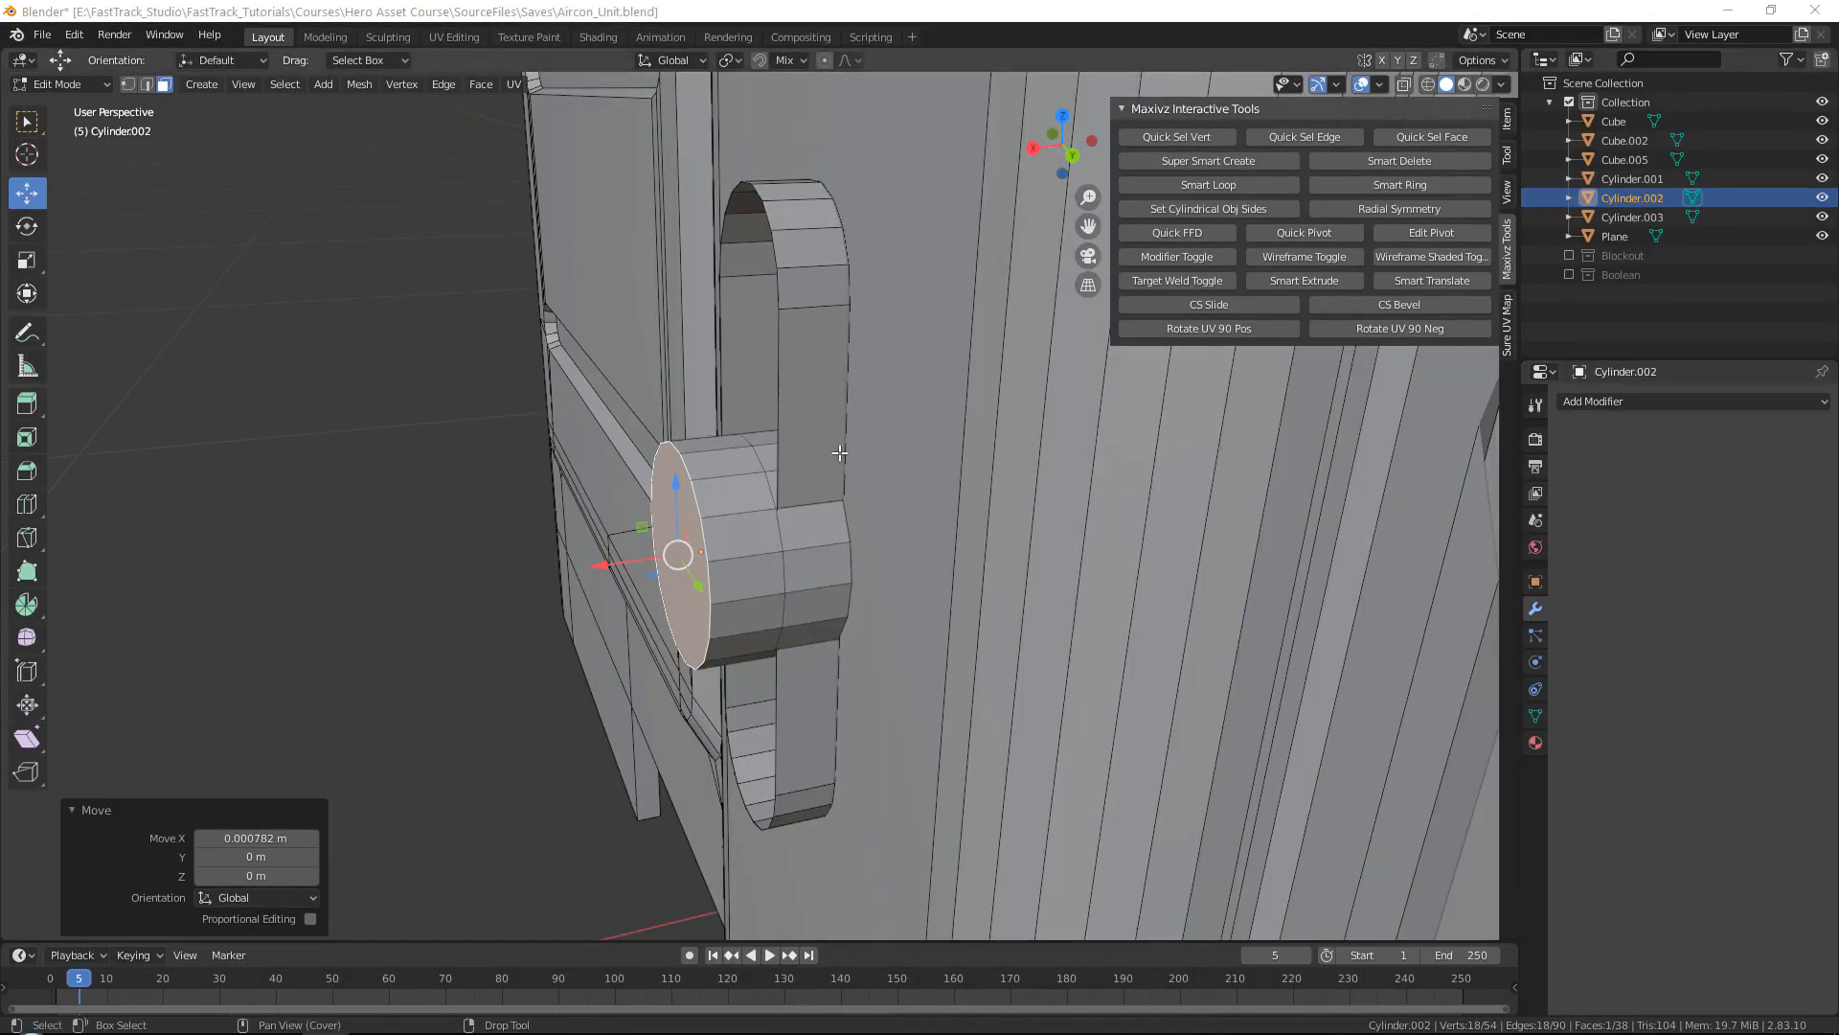
{"action": "middle_click_drag", "start_coordinate": [788, 471], "coordinate": [853, 509], "text": "alt"}
{"action": "scroll", "coordinate": [833, 451], "scroll_direction": "up", "scroll_amount": 1}
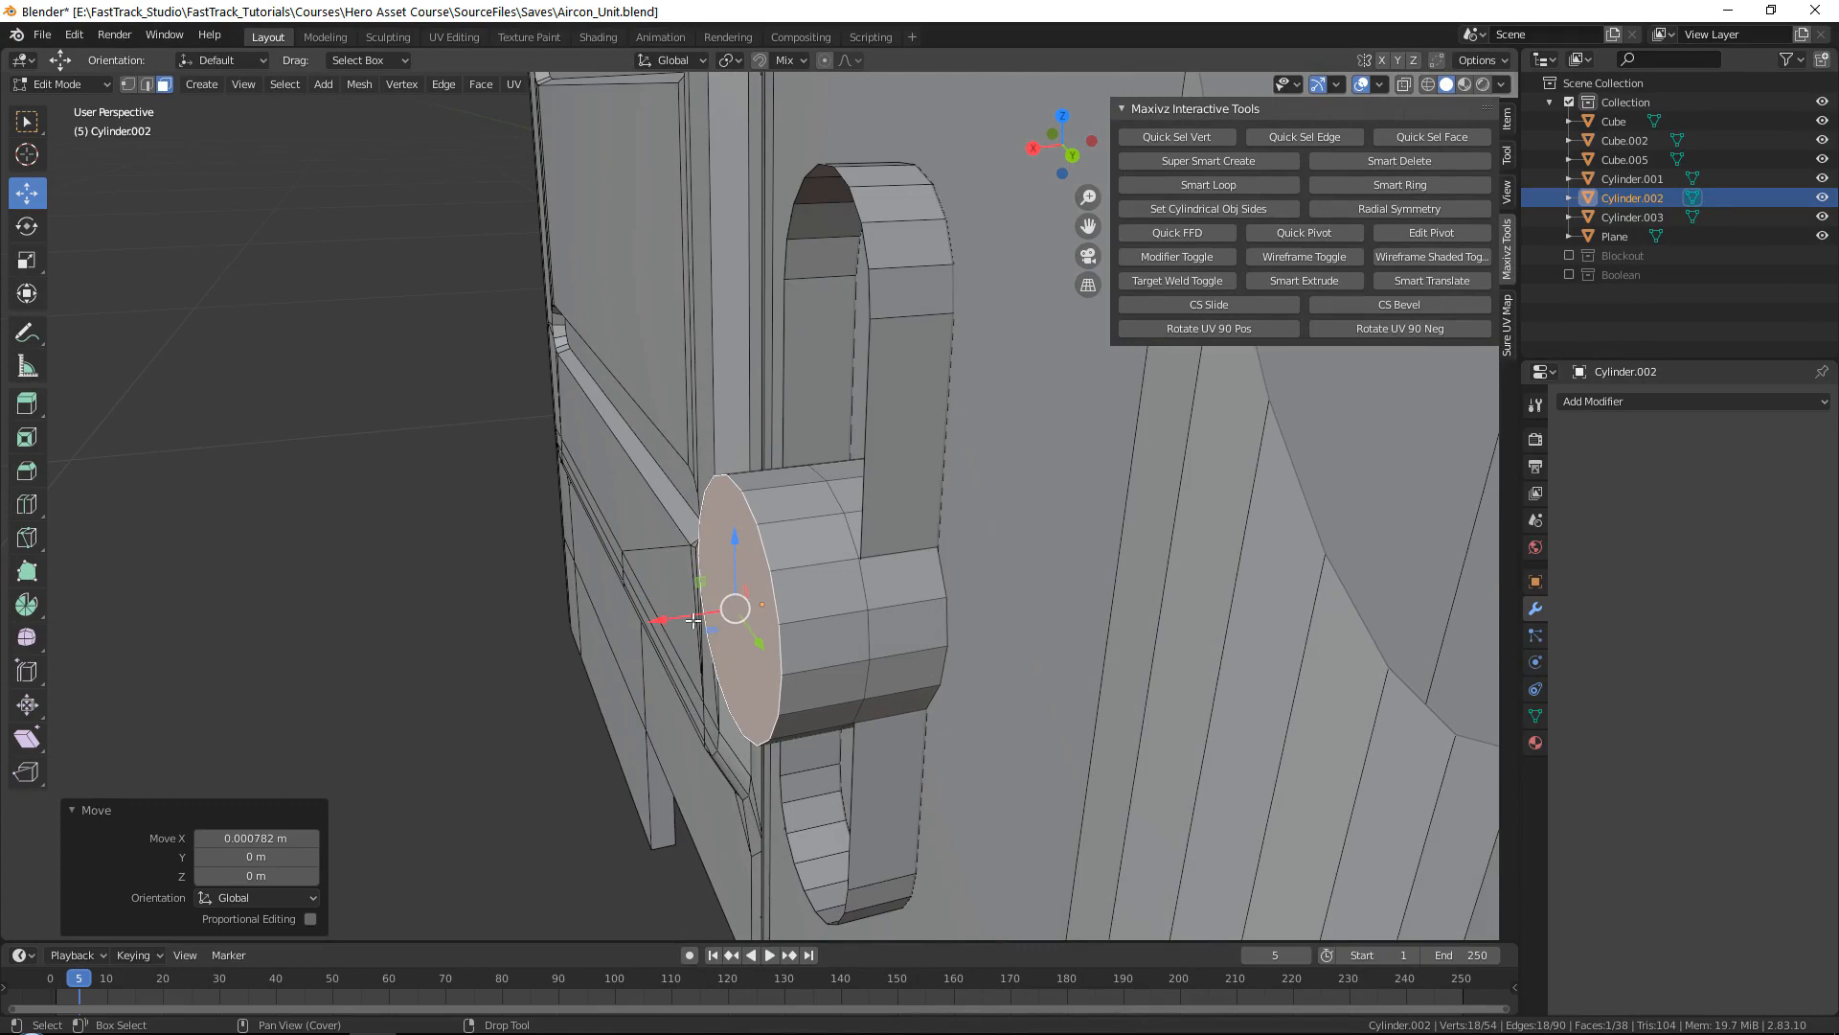
{"action": "left_click_drag", "start_coordinate": [694, 620], "coordinate": [653, 593]}
{"action": "key", "text": "Tab"}
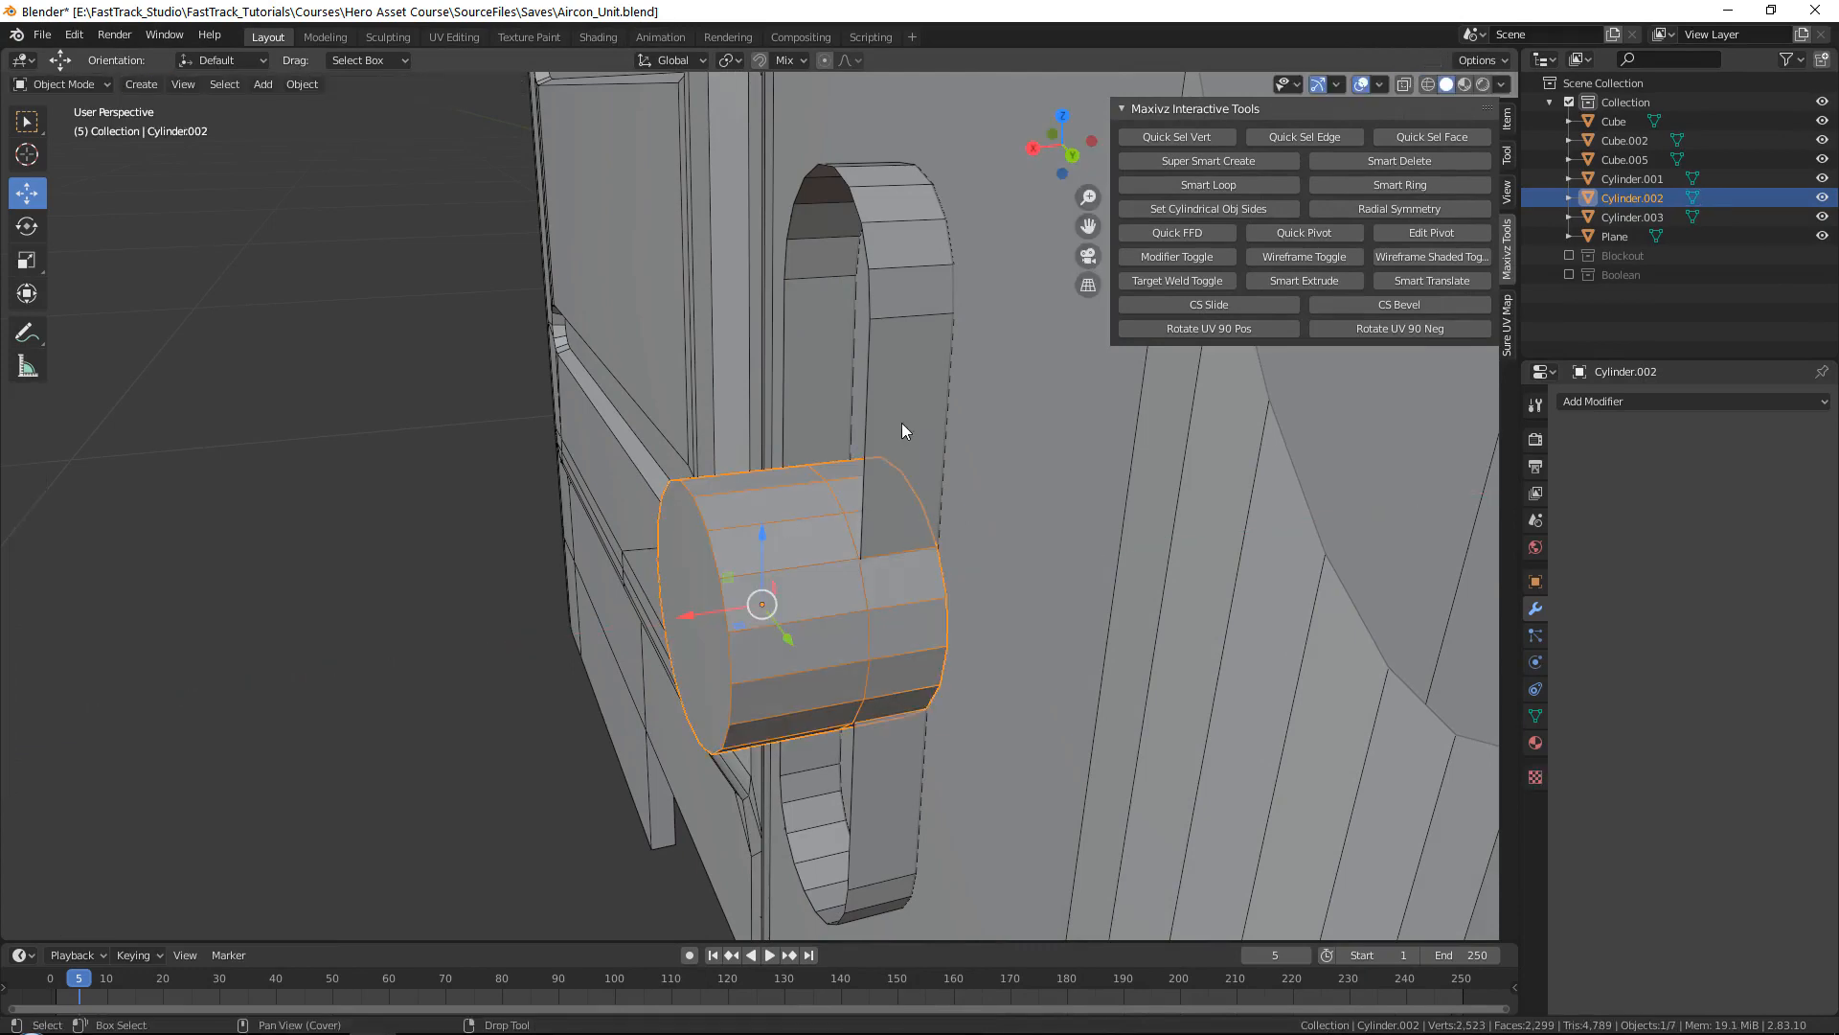
Step: Add a loop cut across each straight side of the slot ring at the cylinder's upper part, with an edge slide of about 0.28
{"action": "left_click", "coordinate": [901, 423]}
{"action": "scroll", "coordinate": [887, 447], "scroll_direction": "up", "scroll_amount": 3}
{"action": "middle_click_drag", "start_coordinate": [882, 452], "coordinate": [944, 527], "text": "alt"}
{"action": "key", "text": "Tab"}
{"action": "key", "text": "ctrl+r"}
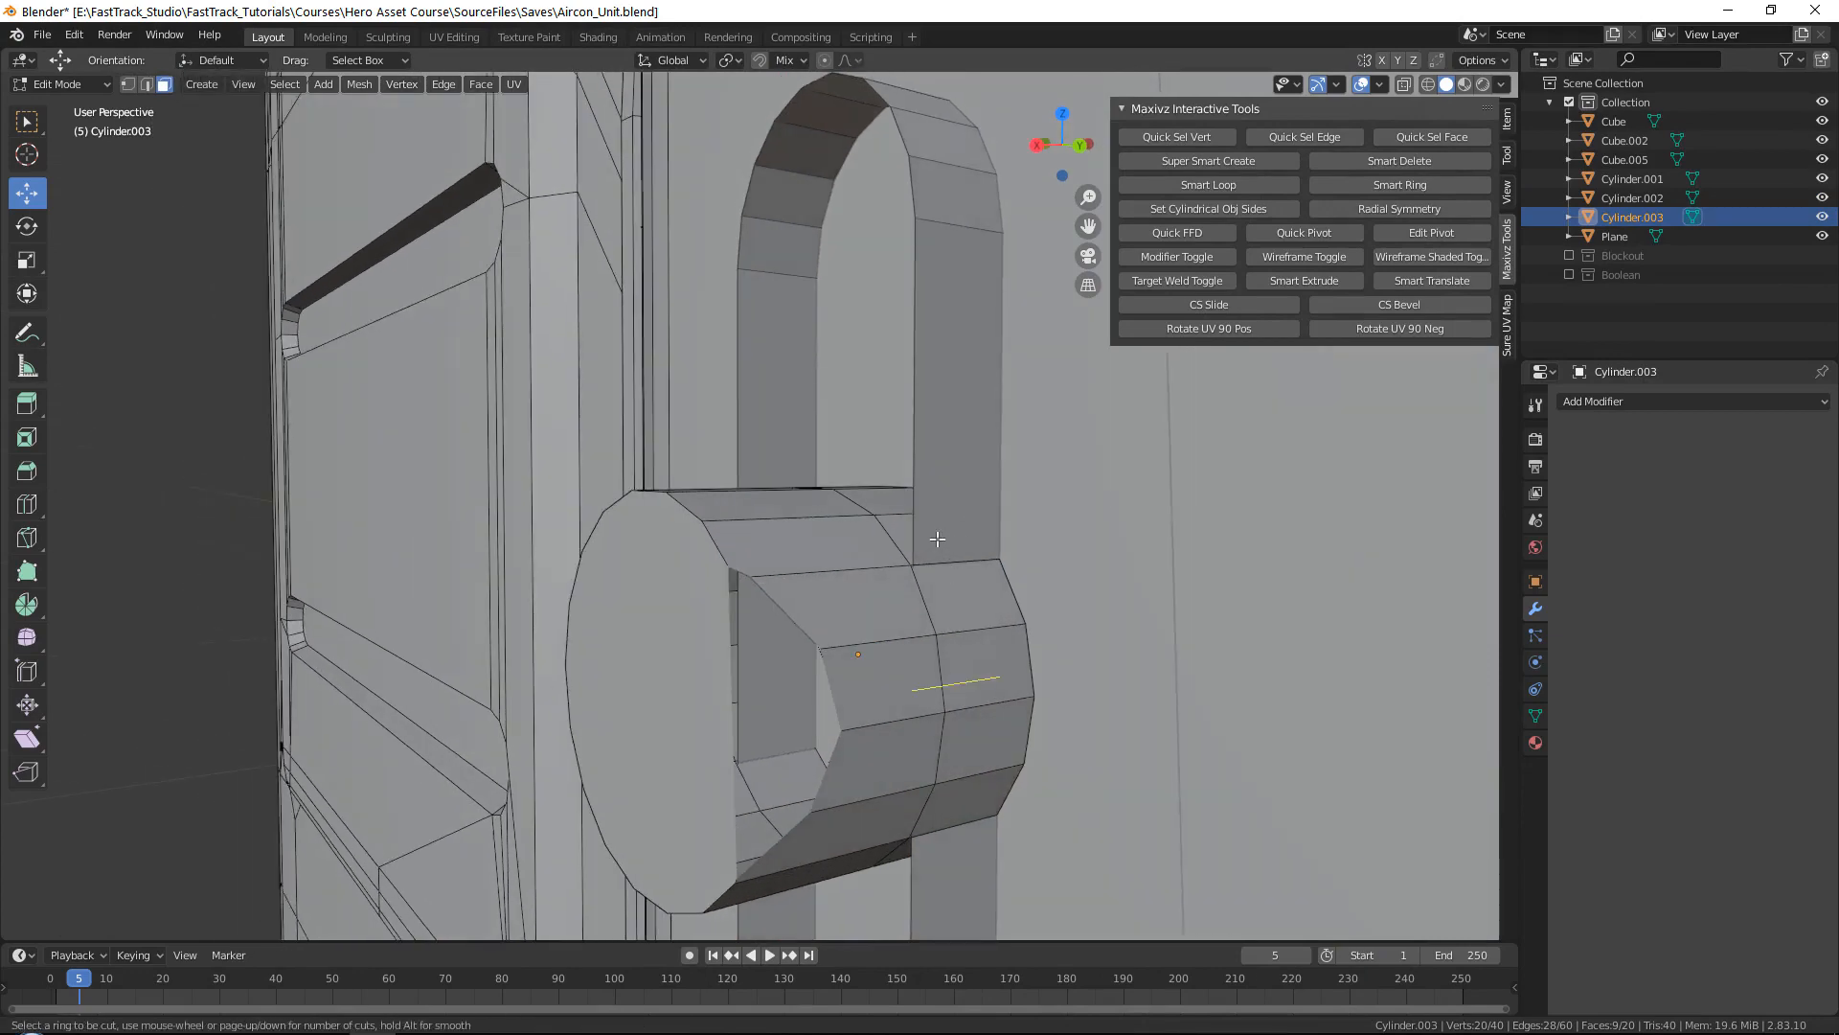
{"action": "left_click", "coordinate": [937, 539]}
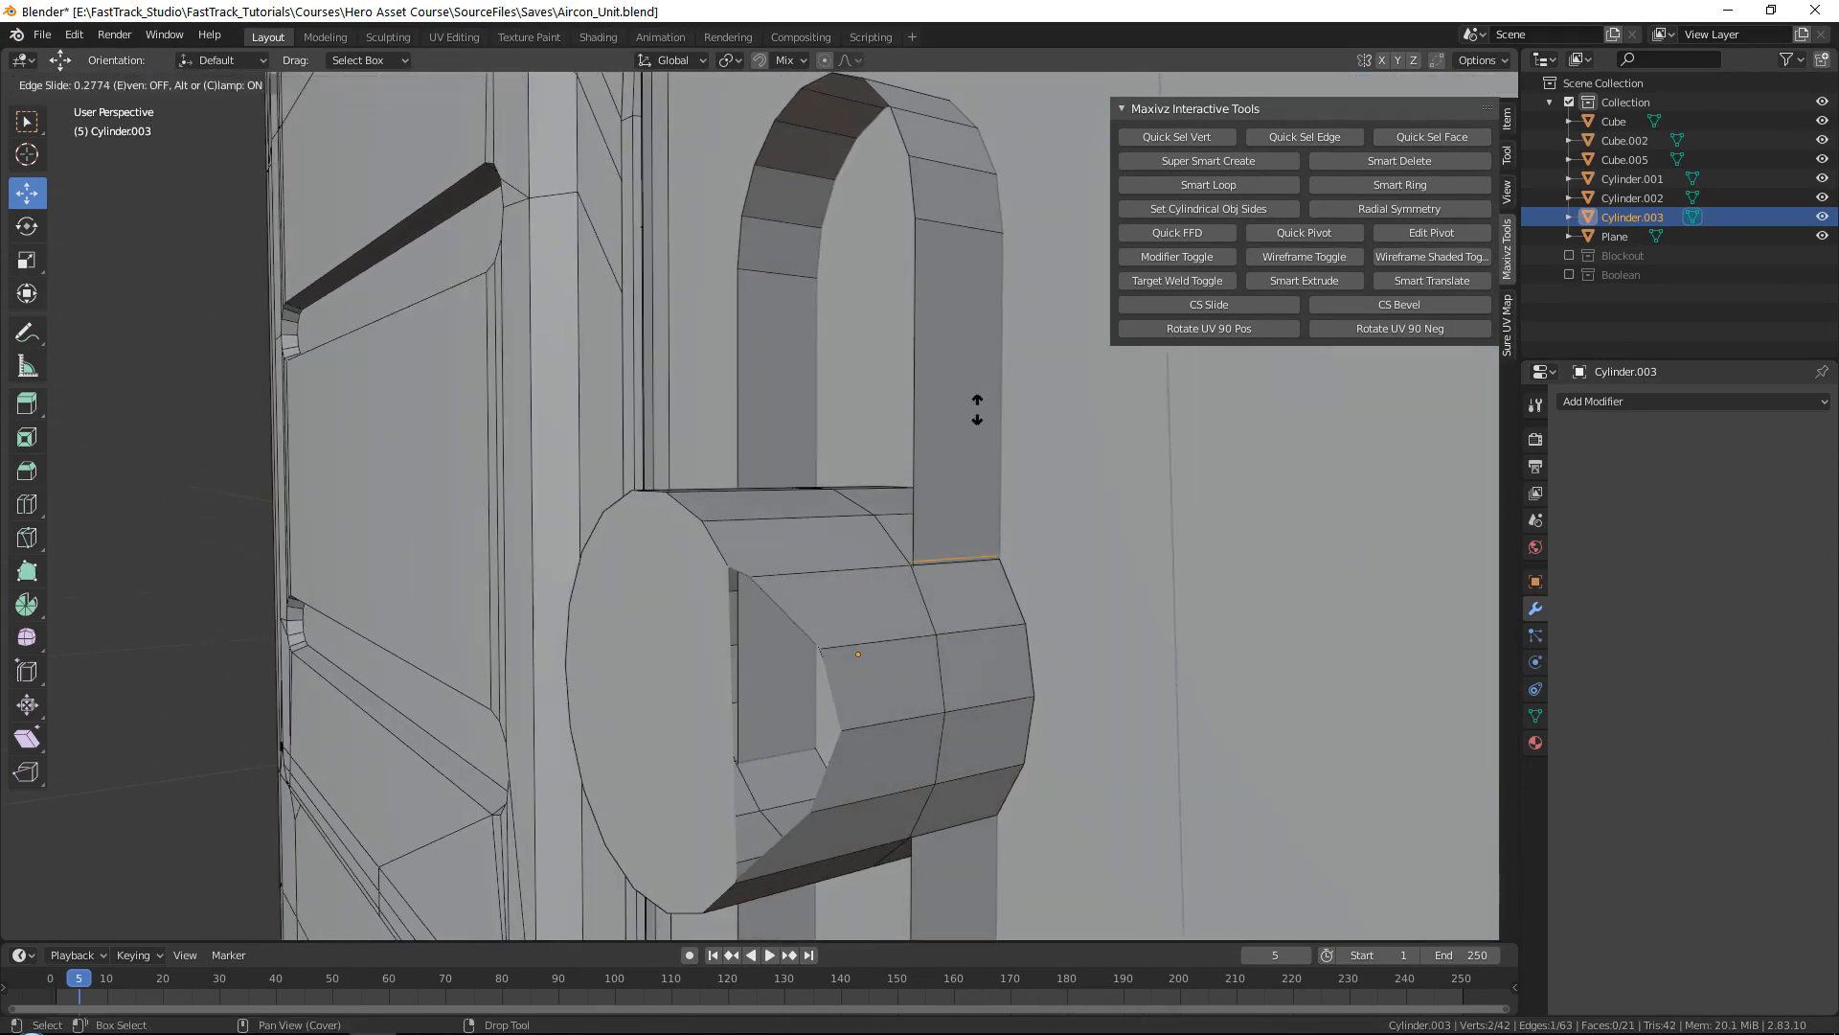
{"action": "left_click", "coordinate": [978, 410]}
{"action": "middle_click_drag", "start_coordinate": [978, 410], "coordinate": [499, 479]}
{"action": "key", "text": "g"}
{"action": "key", "text": "g"}
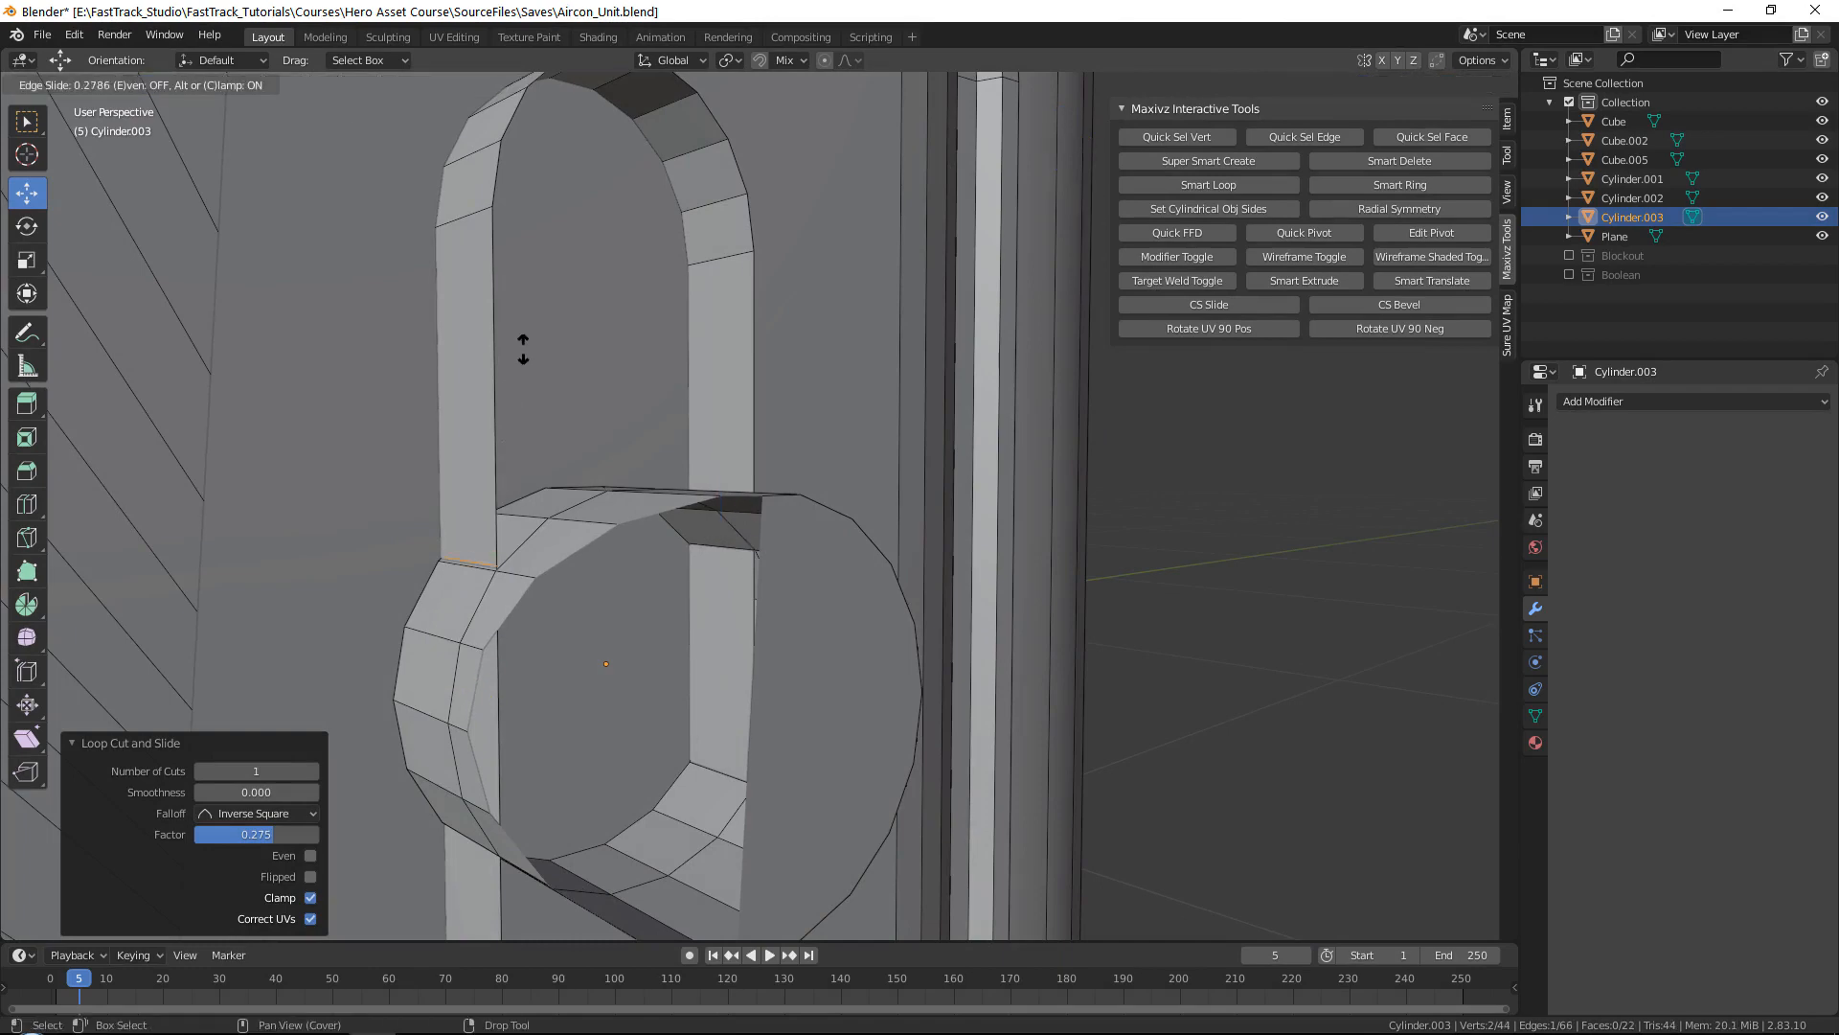
{"action": "left_click", "coordinate": [523, 349]}
Step: Add a loop cut across each straight side of the slot ring at the cylinder's lower part
{"action": "middle_click_drag", "start_coordinate": [523, 348], "coordinate": [944, 459]}
{"action": "key", "text": "g"}
{"action": "key", "text": "g"}
{"action": "left_click", "coordinate": [646, 590]}
{"action": "key", "text": "g"}
{"action": "key", "text": "g"}
{"action": "left_click", "coordinate": [1009, 573]}
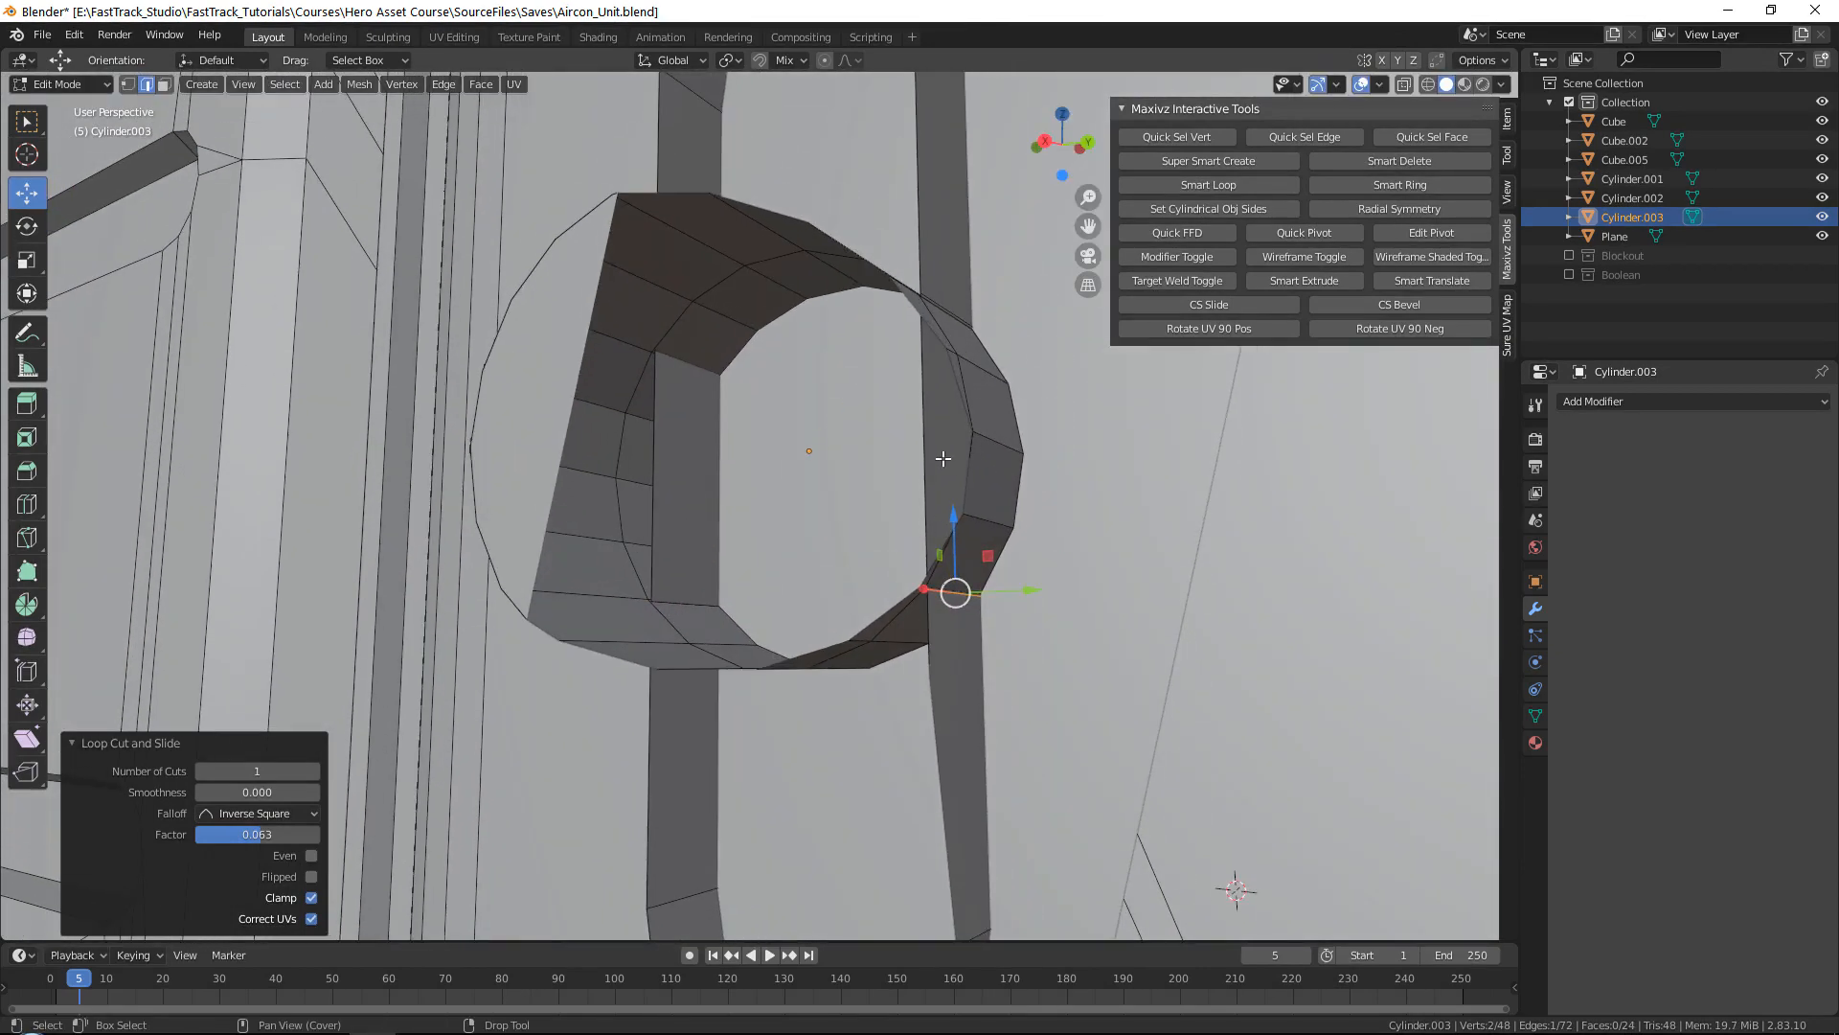
Step: Select the slot ring's two outer side edges between the new cuts and move them outward along X by about 0.0044 m
{"action": "left_click", "coordinate": [930, 443]}
{"action": "left_click", "coordinate": [658, 441], "text": "ctrl"}
{"action": "scroll", "coordinate": [658, 441], "scroll_direction": "down", "scroll_amount": 2}
{"action": "middle_click_drag", "start_coordinate": [658, 440], "coordinate": [556, 490]}
{"action": "left_click_drag", "start_coordinate": [706, 485], "coordinate": [678, 483]}
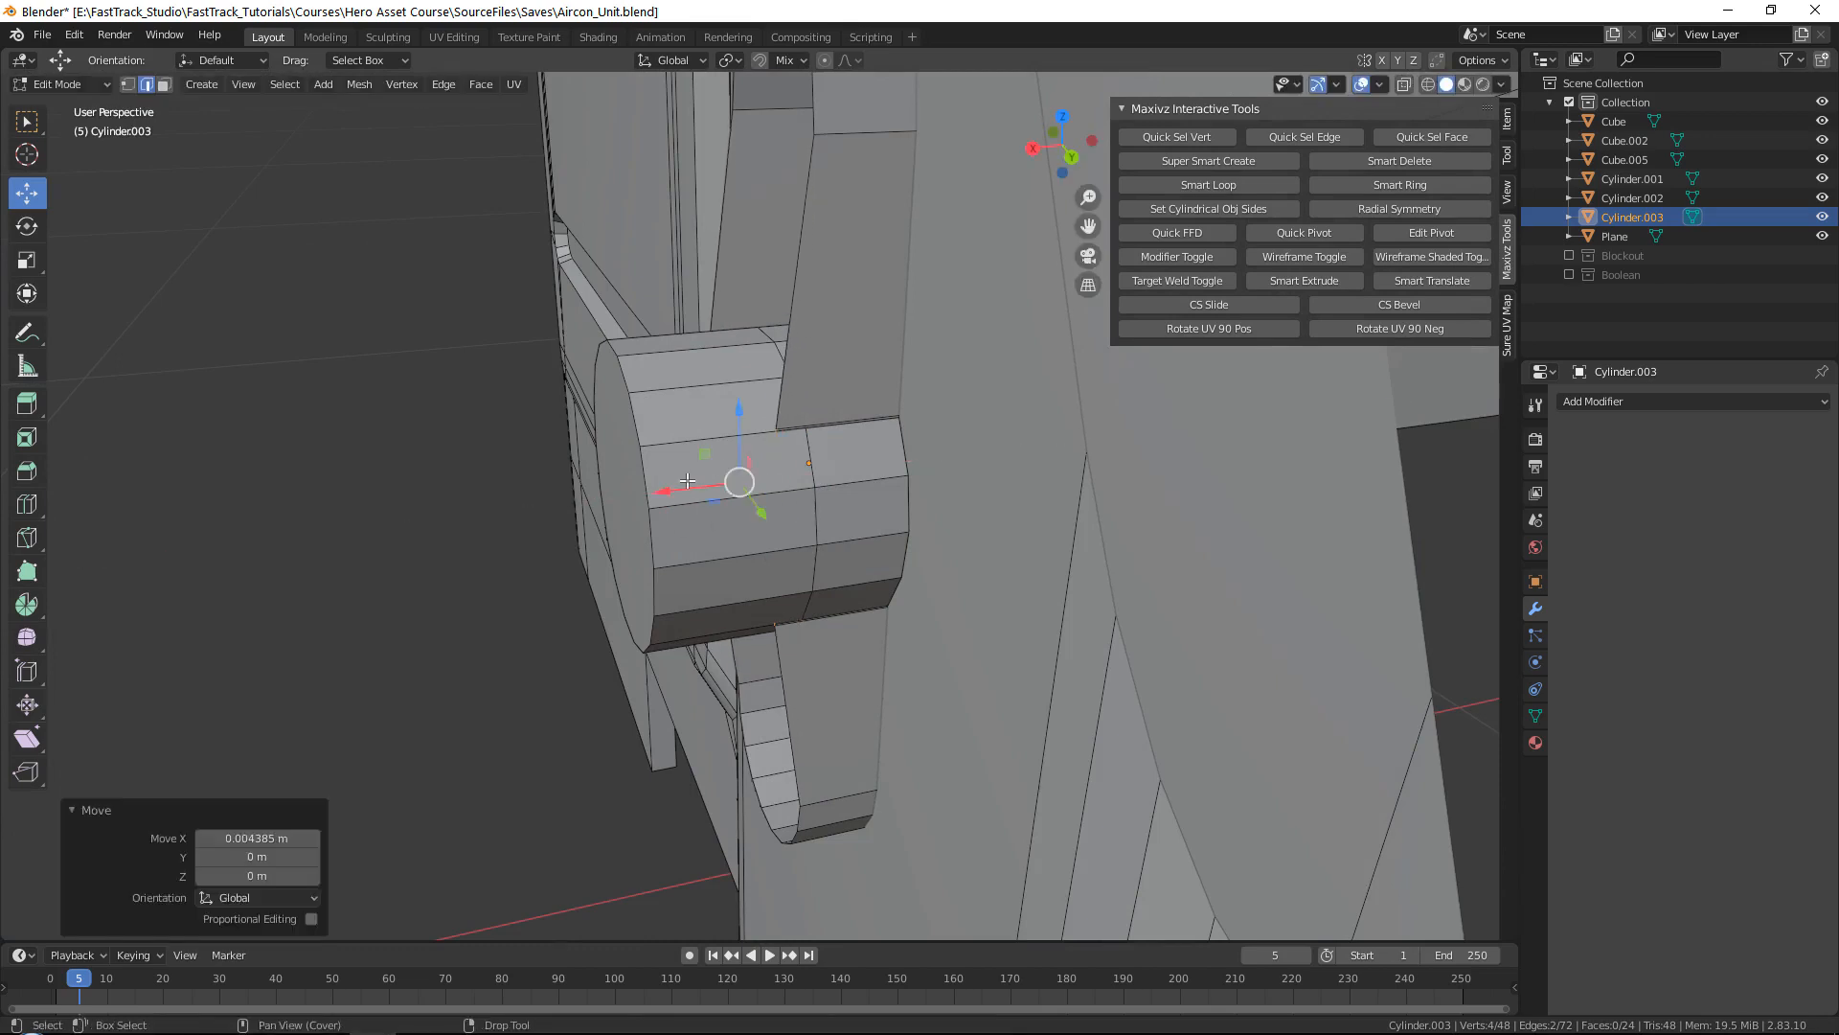
{"action": "key", "text": "Tab"}
Step: Move the cylinder's middle edge loop outward along X to line up with the slot ring's shifted side edges, and return to Object Mode
{"action": "left_click", "coordinate": [814, 491]}
{"action": "key", "text": "Tab"}
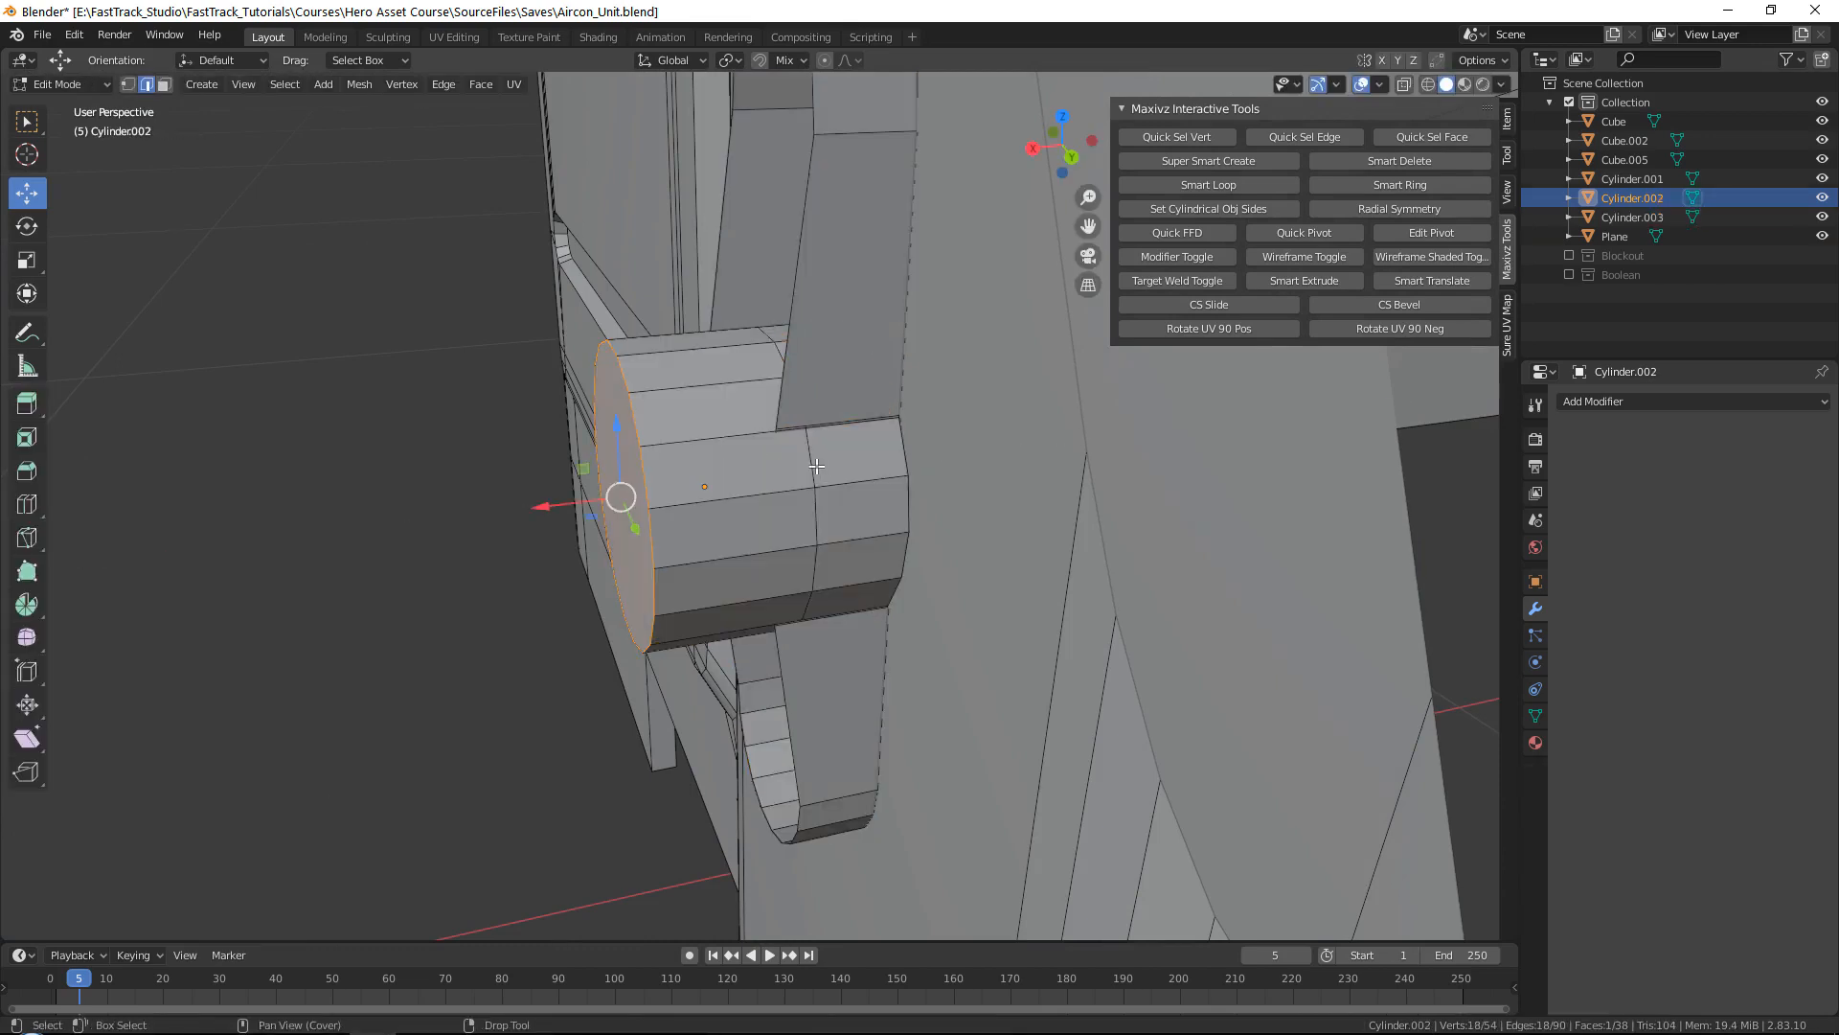
{"action": "left_click", "coordinate": [813, 459]}
{"action": "left_click_drag", "start_coordinate": [709, 481], "coordinate": [679, 480]}
{"action": "key", "text": "Tab"}
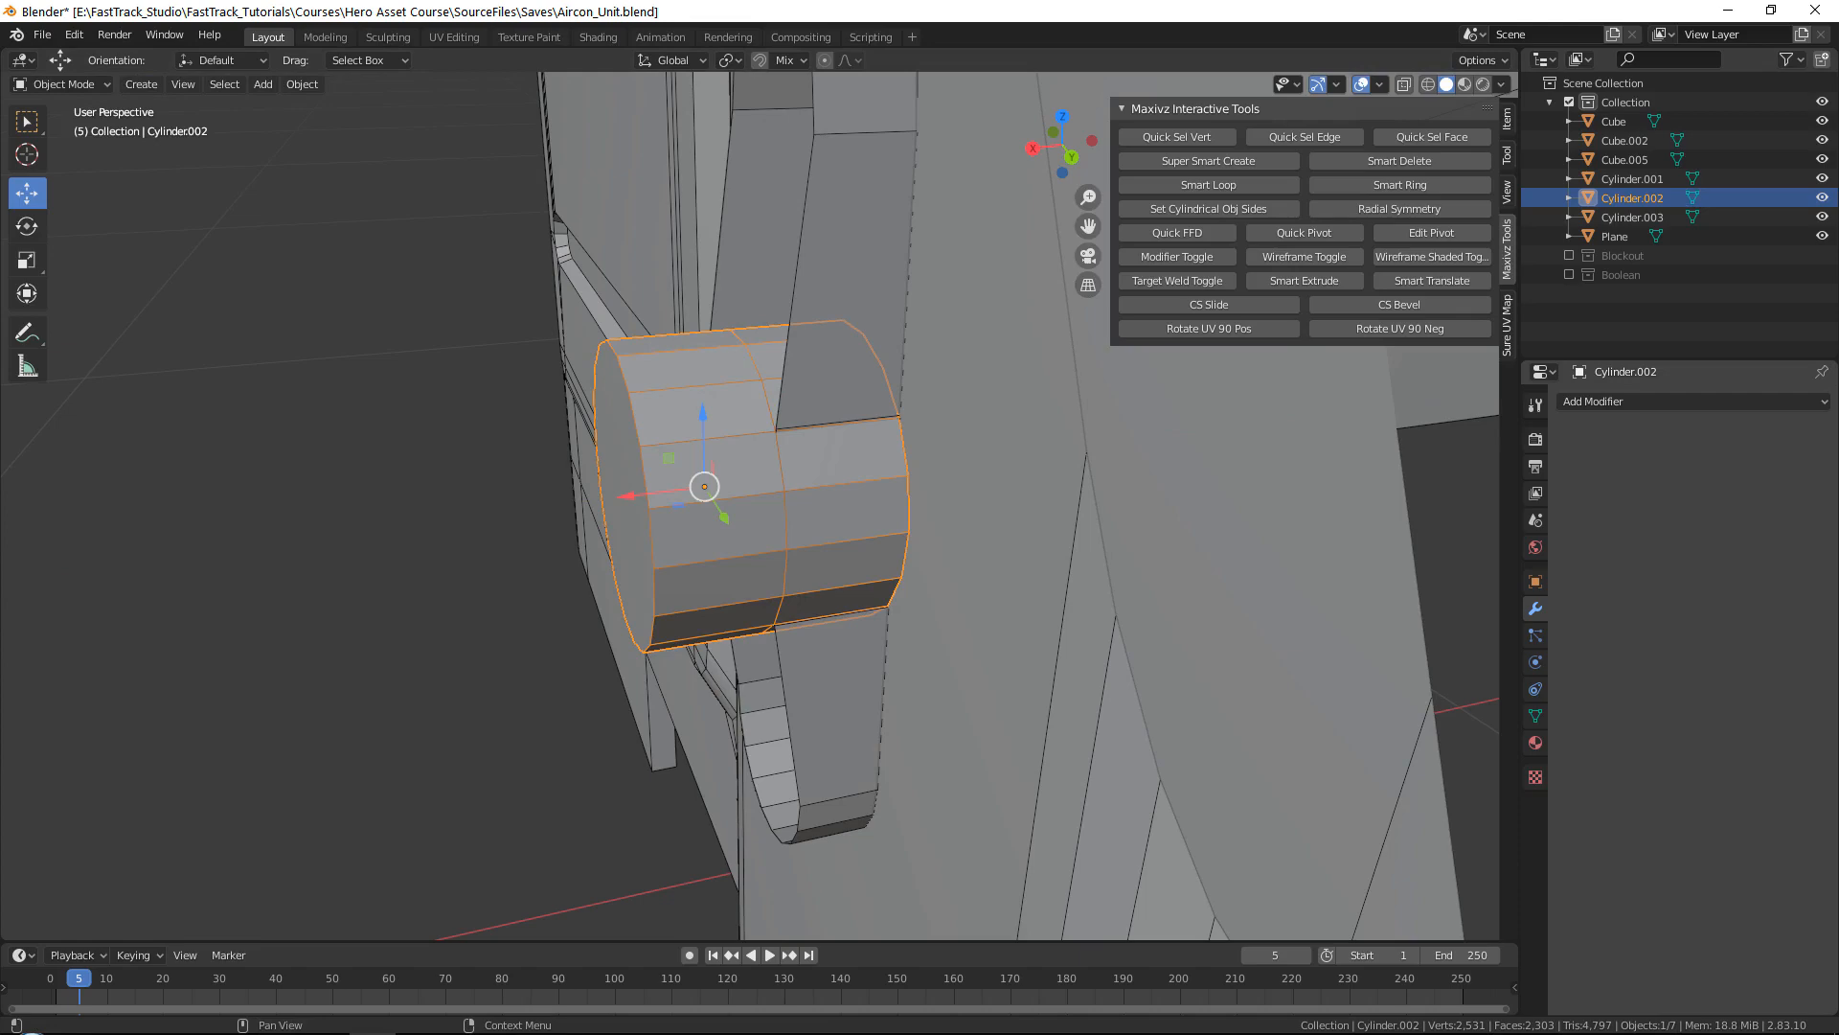
{"action": "middle_click_drag", "start_coordinate": [332, 484], "coordinate": [359, 559]}
{"action": "scroll", "coordinate": [734, 433], "scroll_direction": "down", "scroll_amount": 1}
{"action": "middle_click_drag", "start_coordinate": [687, 489], "coordinate": [895, 560]}
{"action": "scroll", "coordinate": [967, 600], "scroll_direction": "down", "scroll_amount": 3}
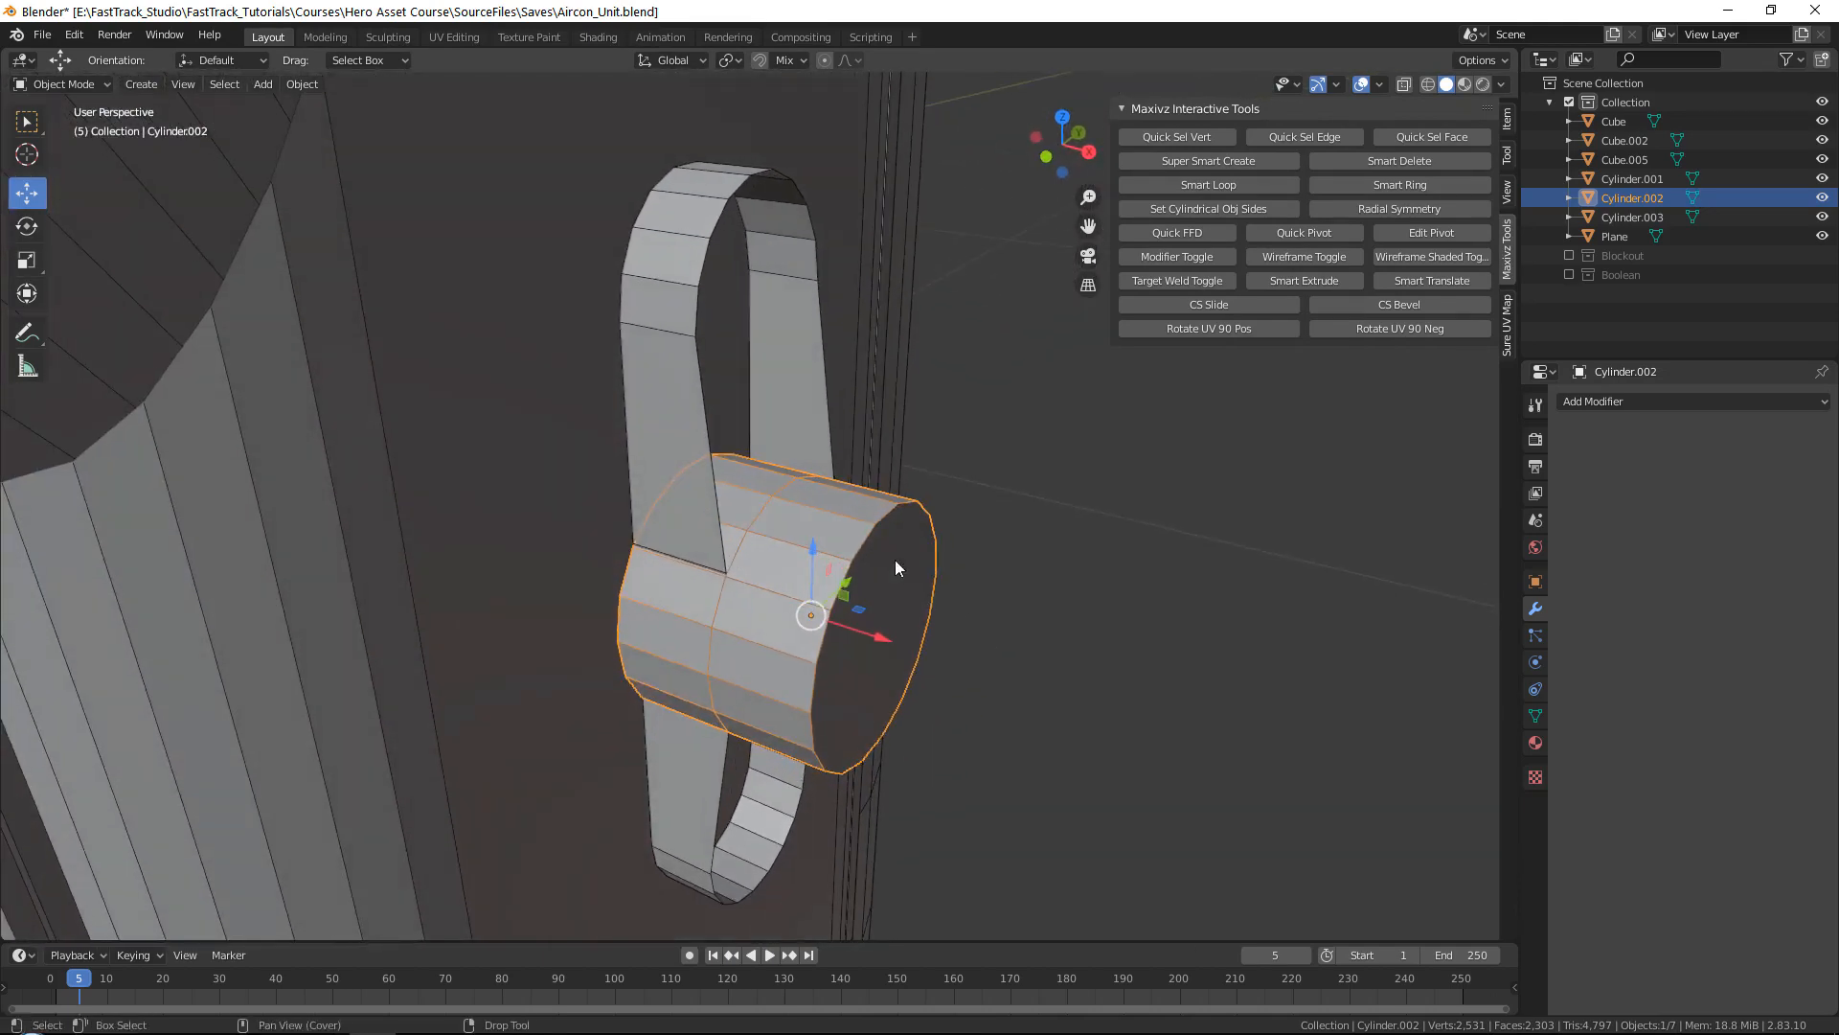
{"action": "left_click", "coordinate": [675, 412]}
{"action": "scroll", "coordinate": [694, 566], "scroll_direction": "up", "scroll_amount": 4}
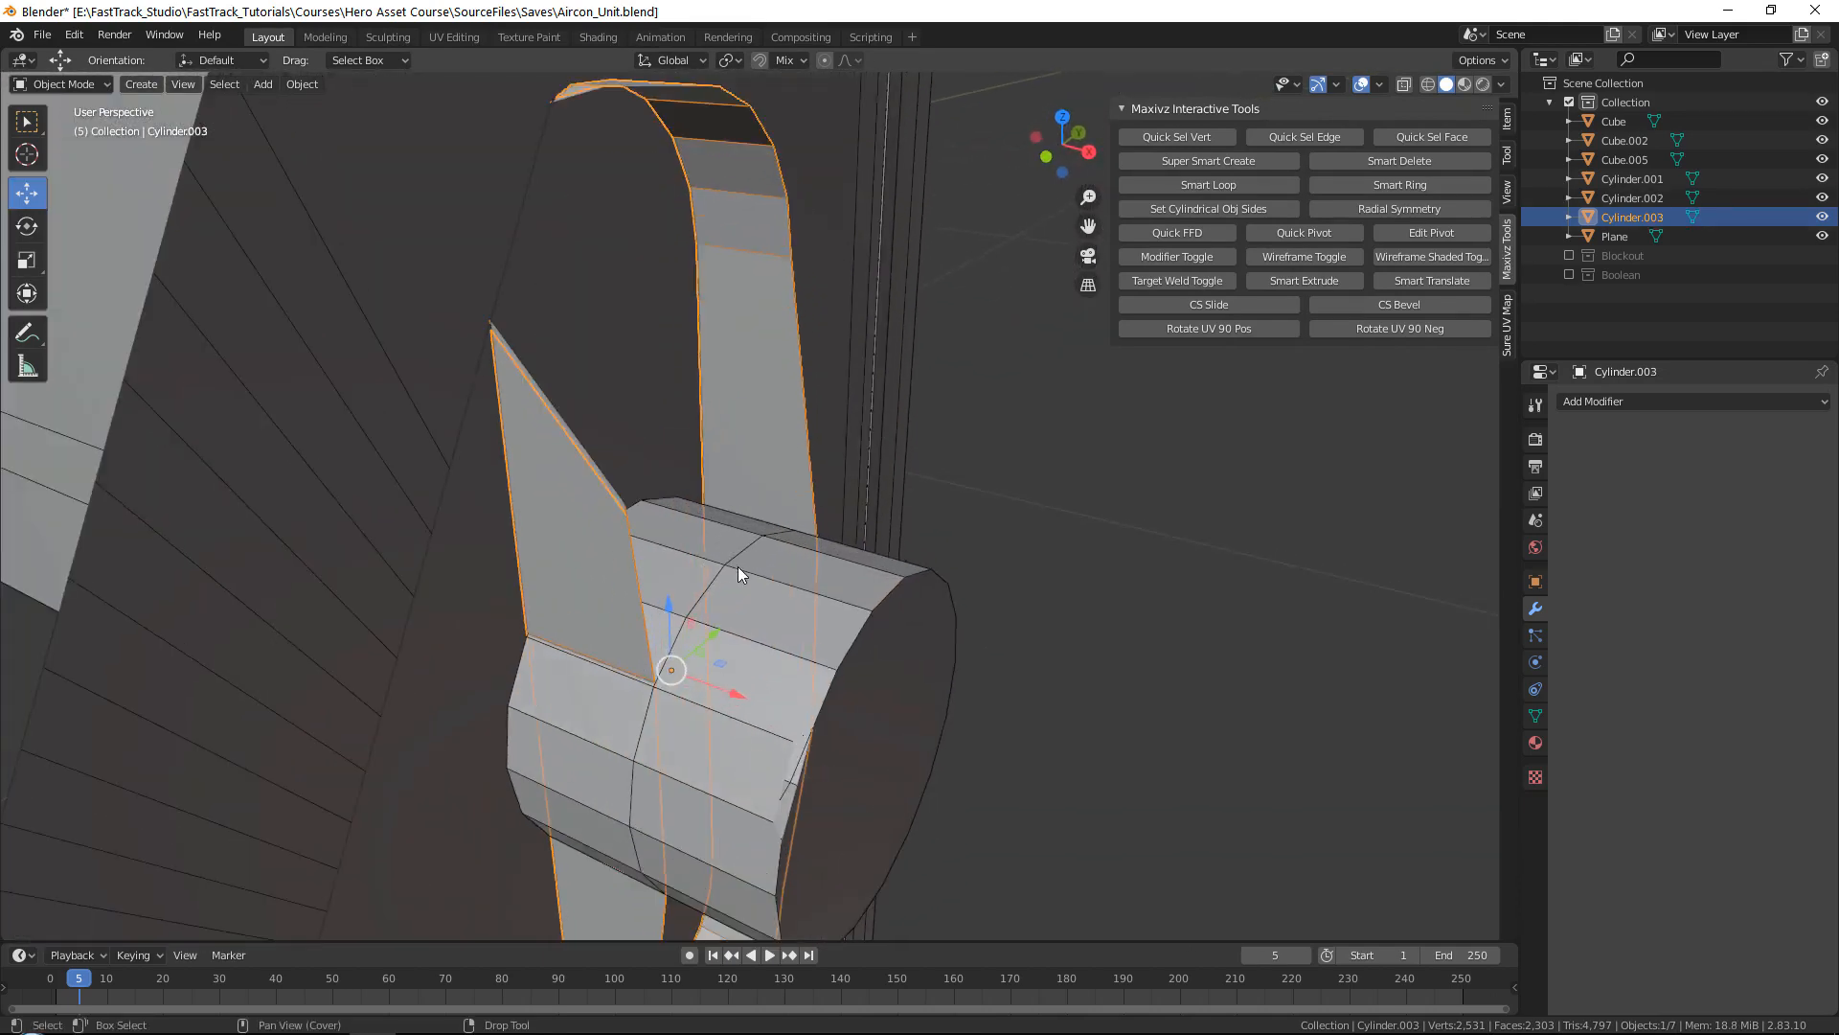
{"action": "left_click", "coordinate": [797, 595]}
{"action": "key", "text": "ctrl+Tab"}
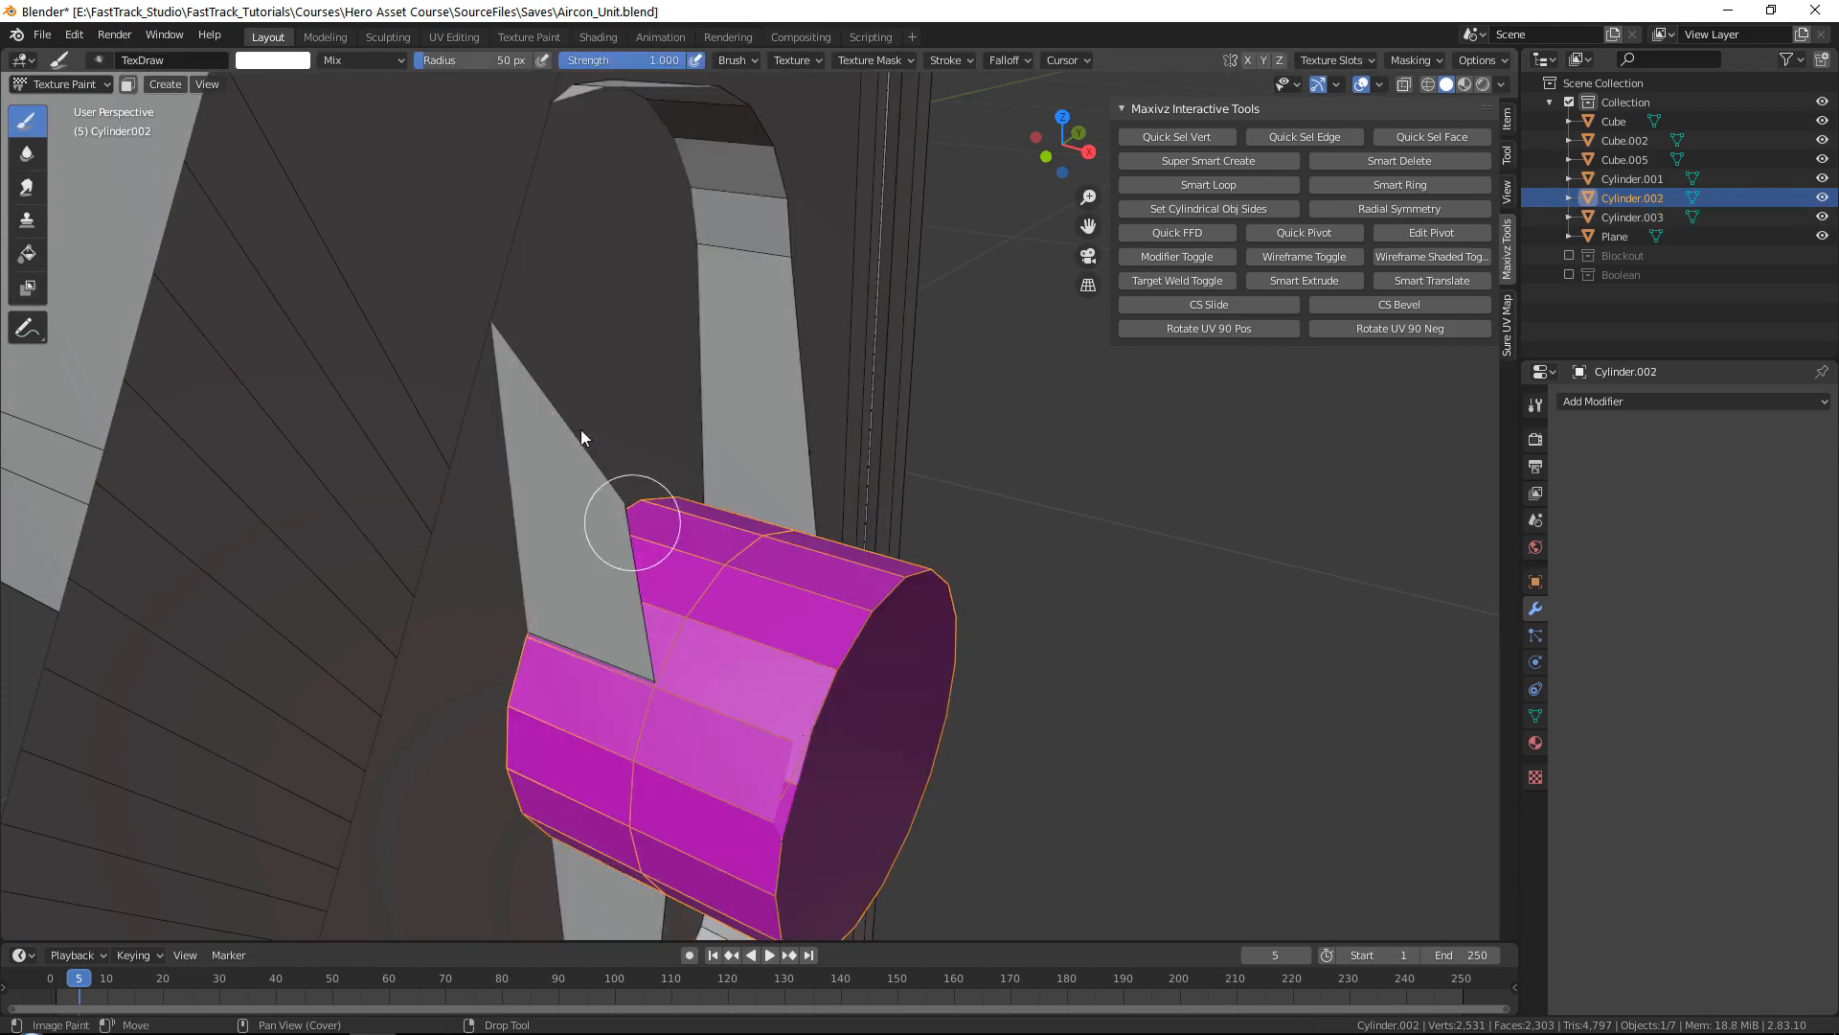
{"action": "left_click", "coordinate": [43, 77]}
{"action": "left_click", "coordinate": [67, 104]}
Step: Delete the cylinder's side faces between its middle edge loop and the panel that lie inside the slot ring, on both its upper and lower sides
{"action": "middle_click_drag", "start_coordinate": [717, 486], "coordinate": [658, 547]}
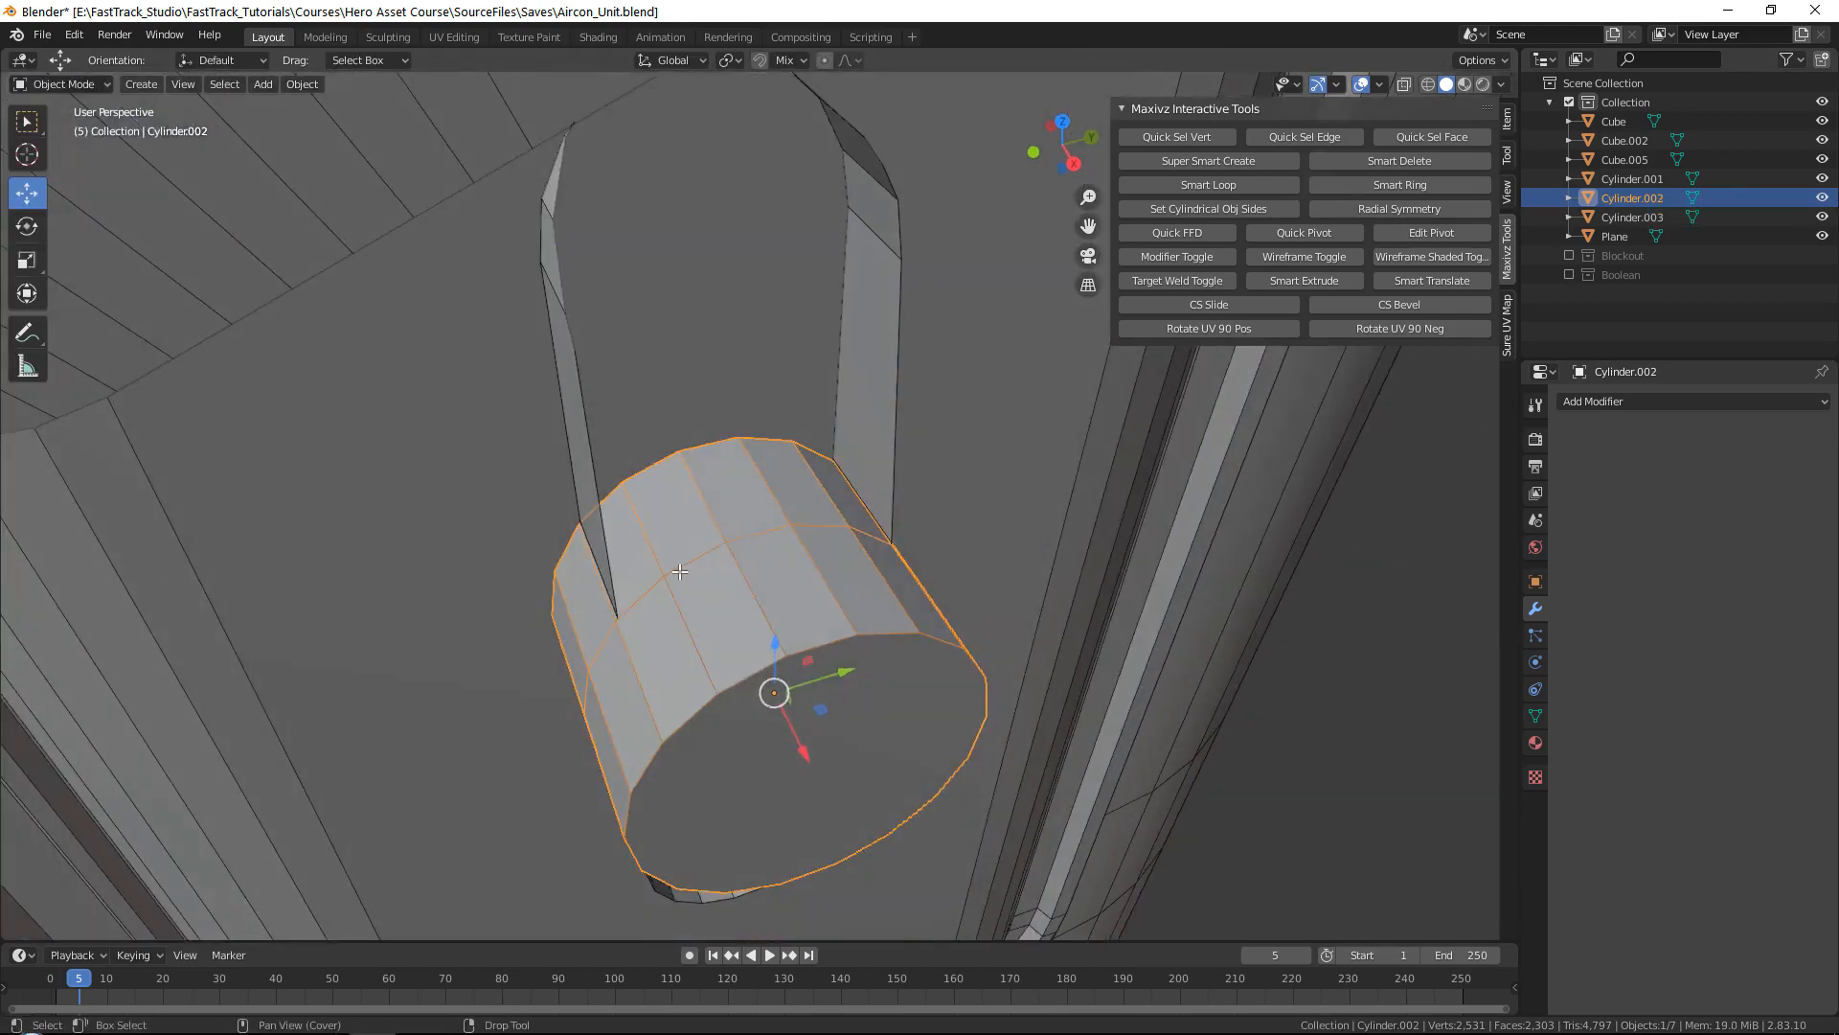
{"action": "key", "text": "3"}
{"action": "left_click", "coordinate": [632, 553]}
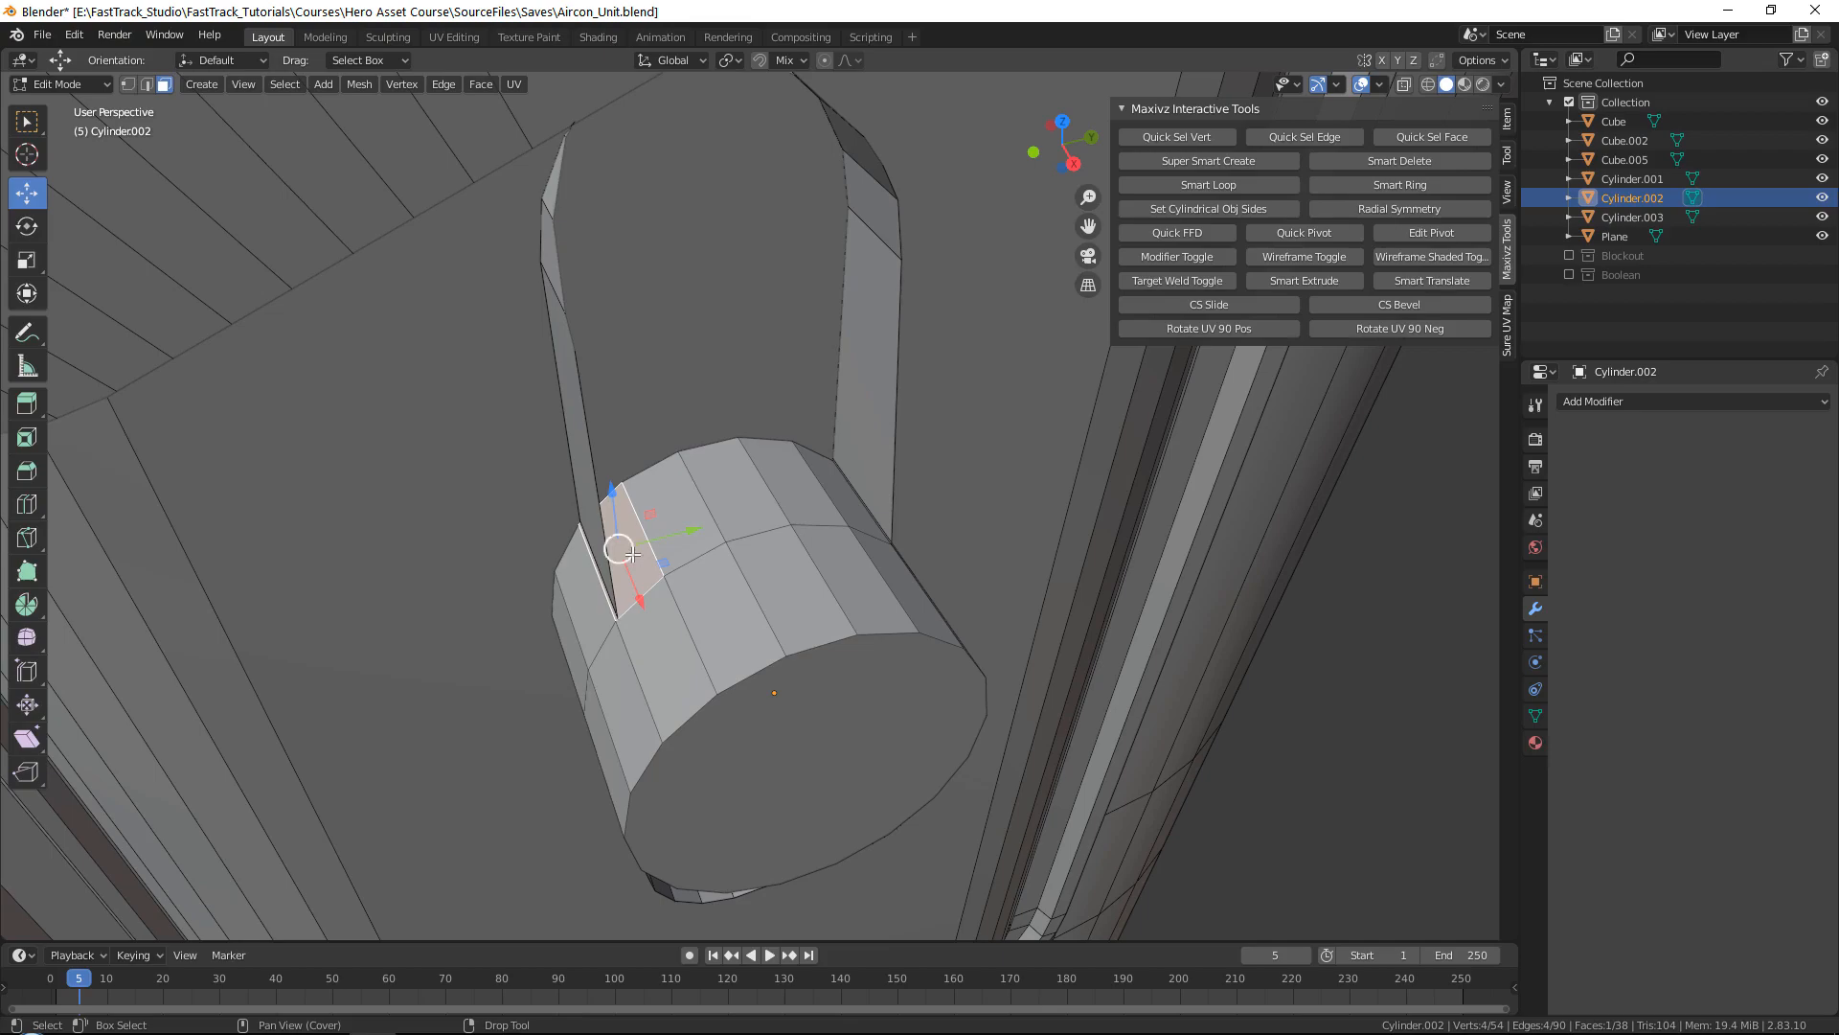
{"action": "left_click", "coordinate": [688, 495], "text": "shift"}
{"action": "left_click", "coordinate": [767, 482], "text": "shift"}
{"action": "left_click", "coordinate": [794, 479], "text": "shift"}
{"action": "middle_click_drag", "start_coordinate": [957, 554], "coordinate": [849, 533]}
{"action": "left_click", "coordinate": [918, 561], "text": "ctrl"}
{"action": "scroll", "coordinate": [911, 661], "scroll_direction": "down", "scroll_amount": 3}
{"action": "middle_click_drag", "start_coordinate": [911, 681], "coordinate": [958, 476]}
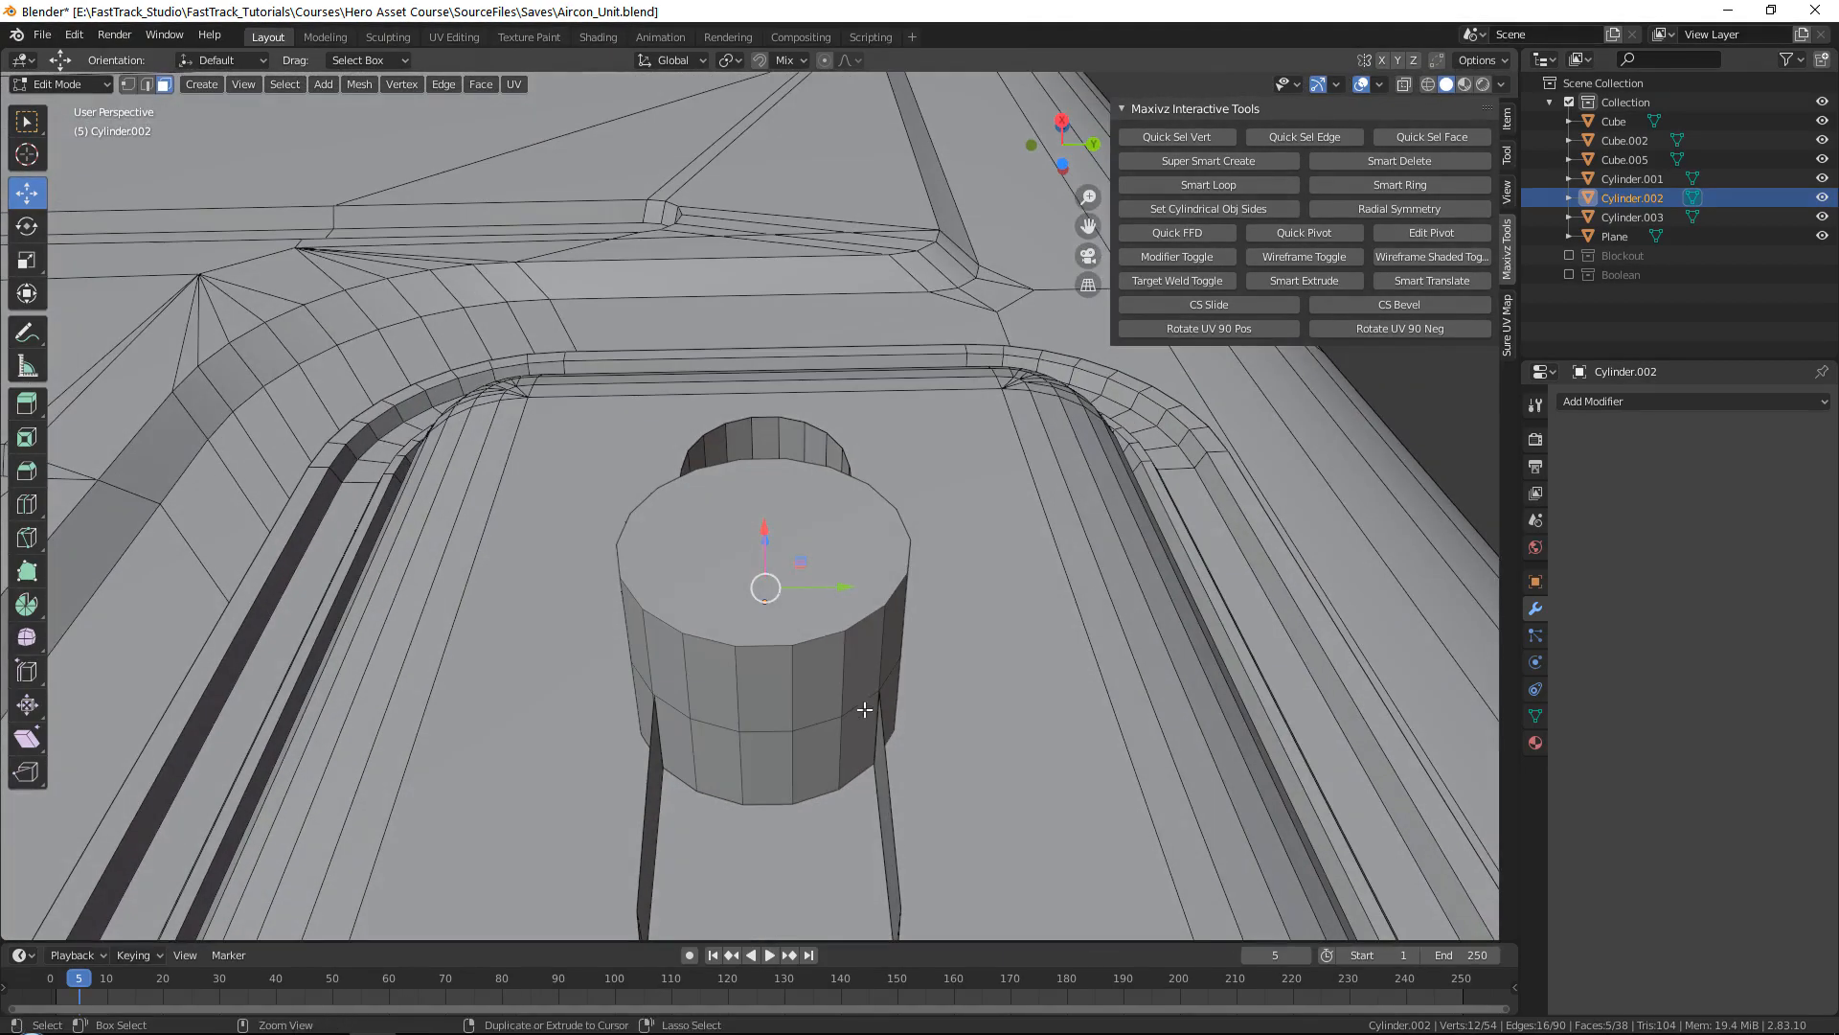
{"action": "left_click", "coordinate": [842, 743], "text": "shift"}
{"action": "left_click", "coordinate": [816, 759], "text": "shift"}
{"action": "left_click", "coordinate": [765, 761], "text": "shift"}
{"action": "left_click", "coordinate": [716, 759], "text": "shift"}
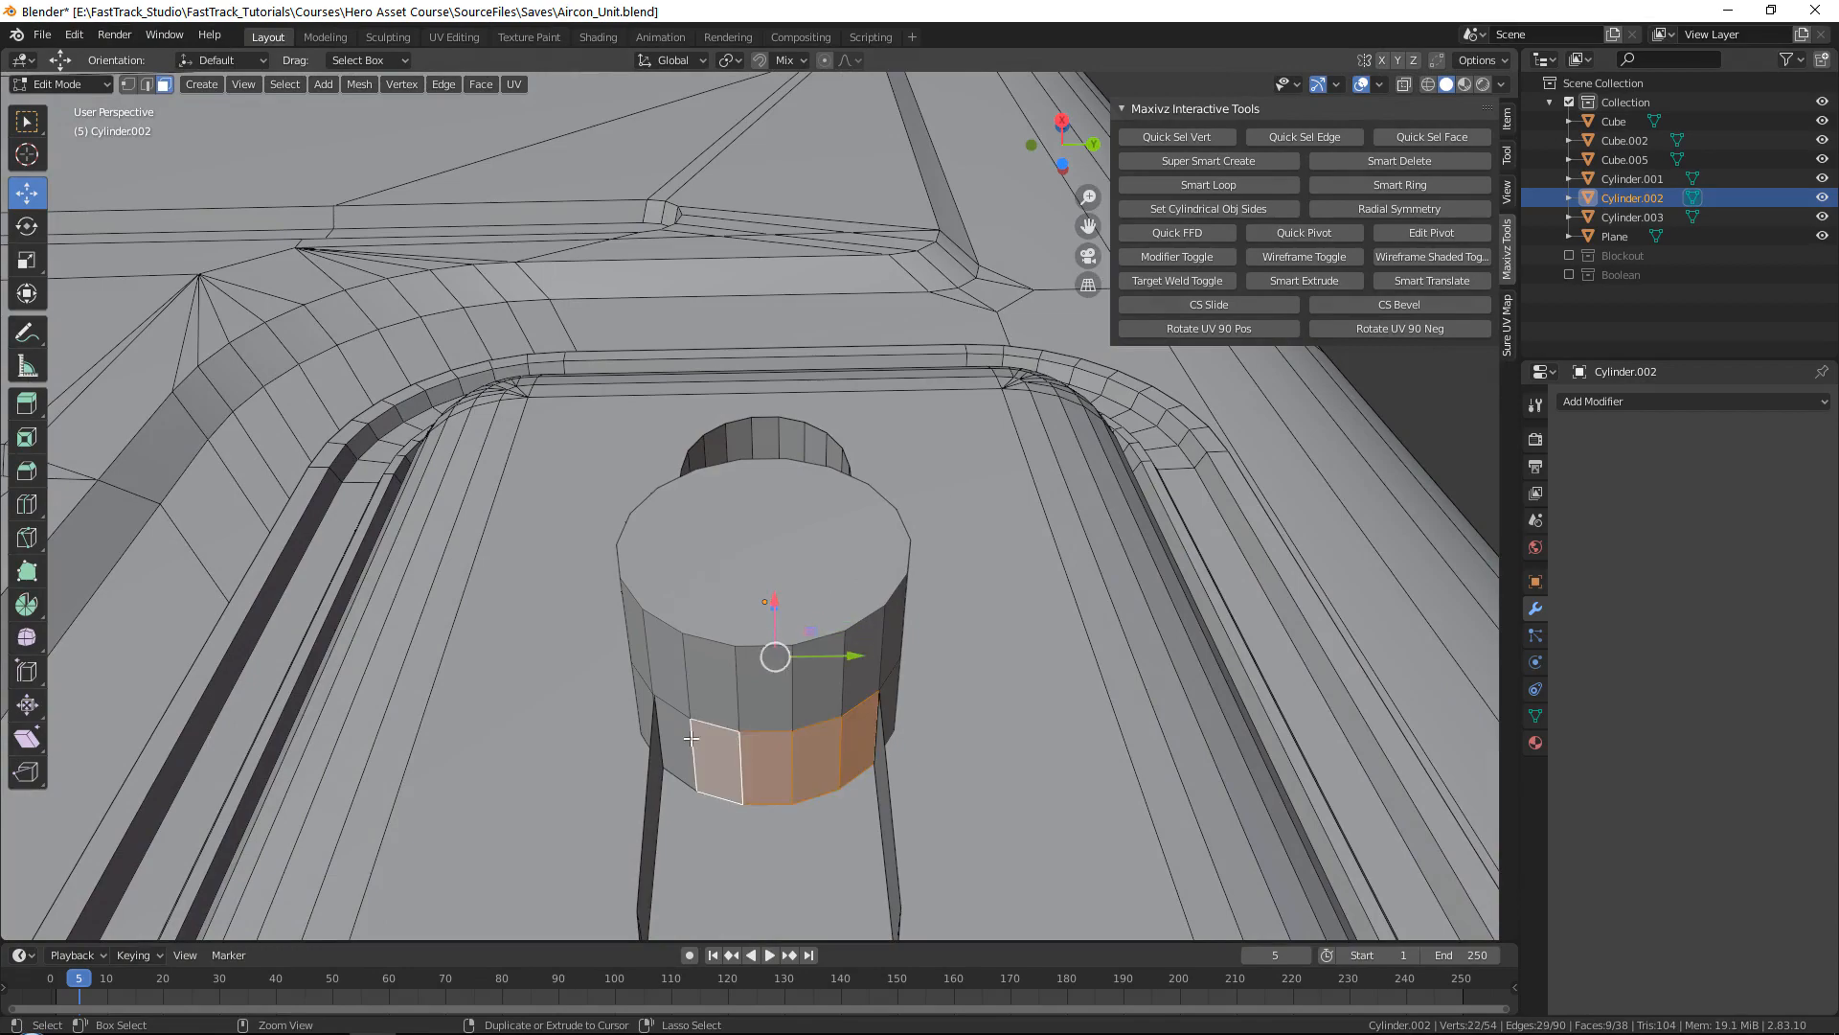
{"action": "left_click", "coordinate": [671, 755], "text": "shift"}
{"action": "middle_click_drag", "start_coordinate": [671, 755], "coordinate": [675, 649]}
{"action": "left_click", "coordinate": [664, 680], "text": "ctrl"}
{"action": "middle_click_drag", "start_coordinate": [881, 642], "coordinate": [620, 754], "text": "alt"}
{"action": "scroll", "coordinate": [682, 637], "scroll_direction": "up", "scroll_amount": 1}
{"action": "key", "text": "Delete"}
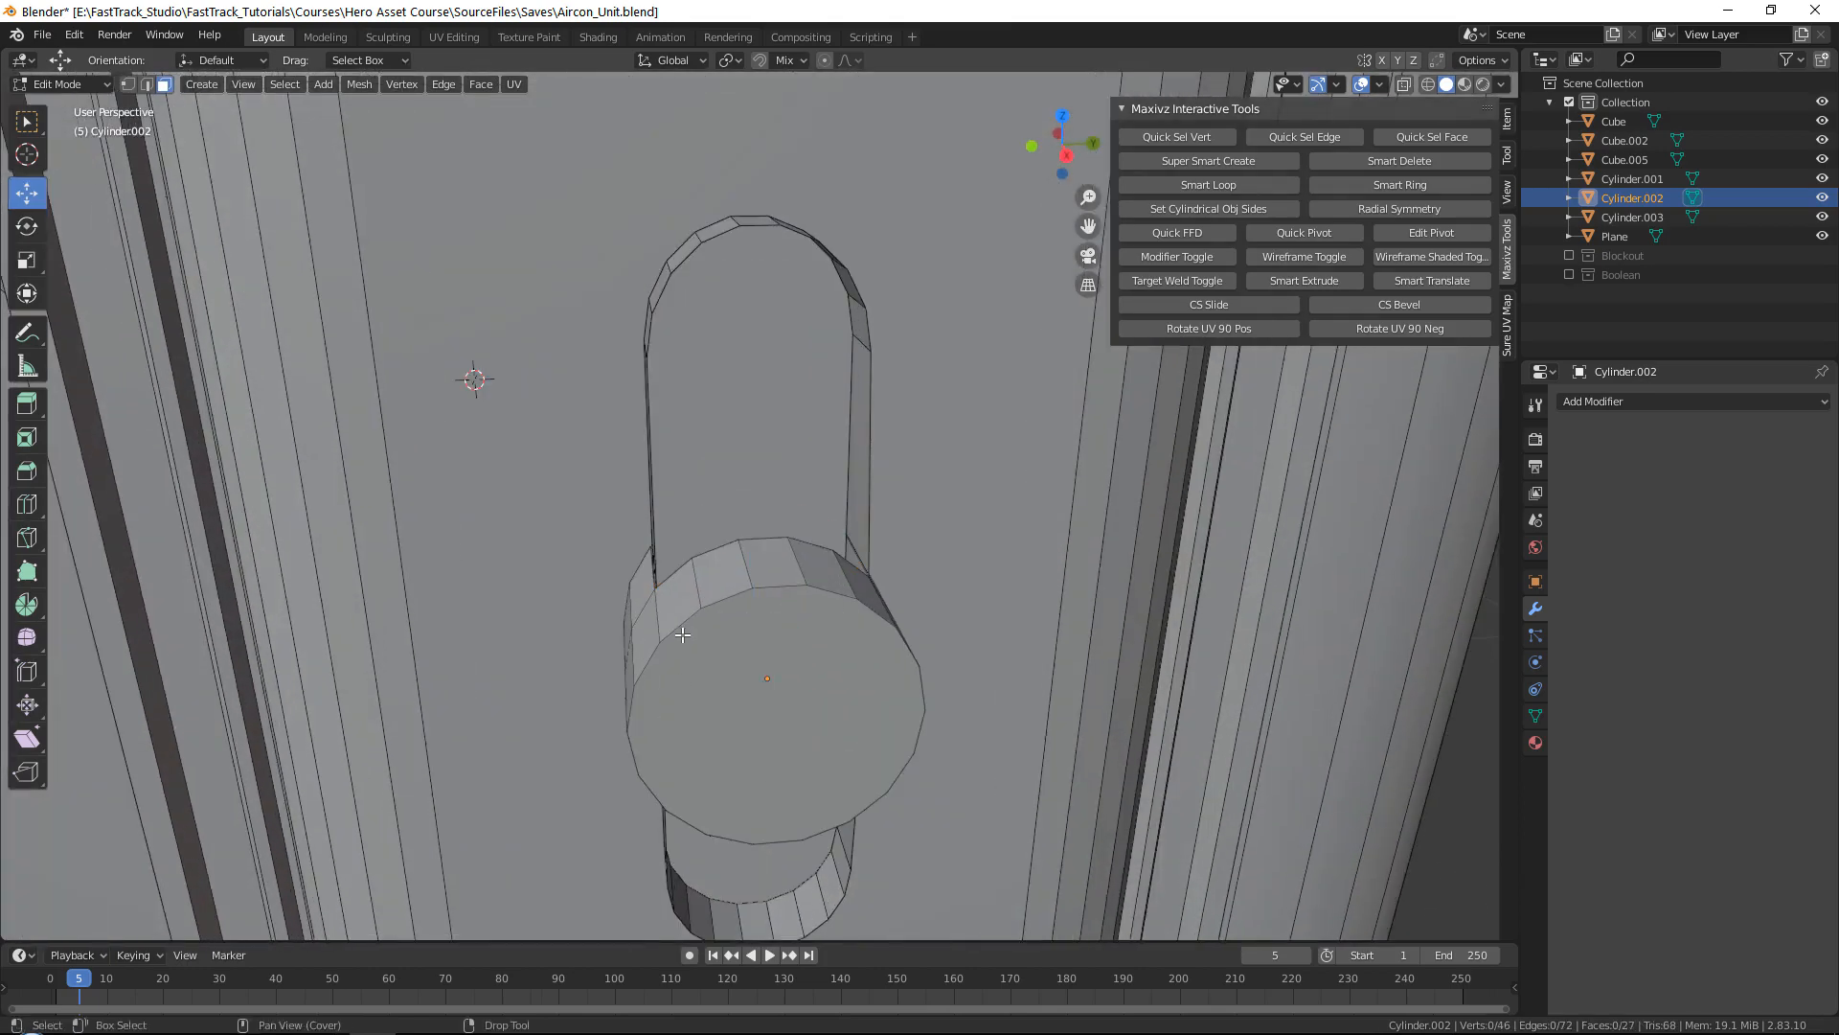
Step: Return to Object Mode and join the cylinder and the slot ring into one object
{"action": "middle_click_drag", "start_coordinate": [682, 636], "coordinate": [743, 530]}
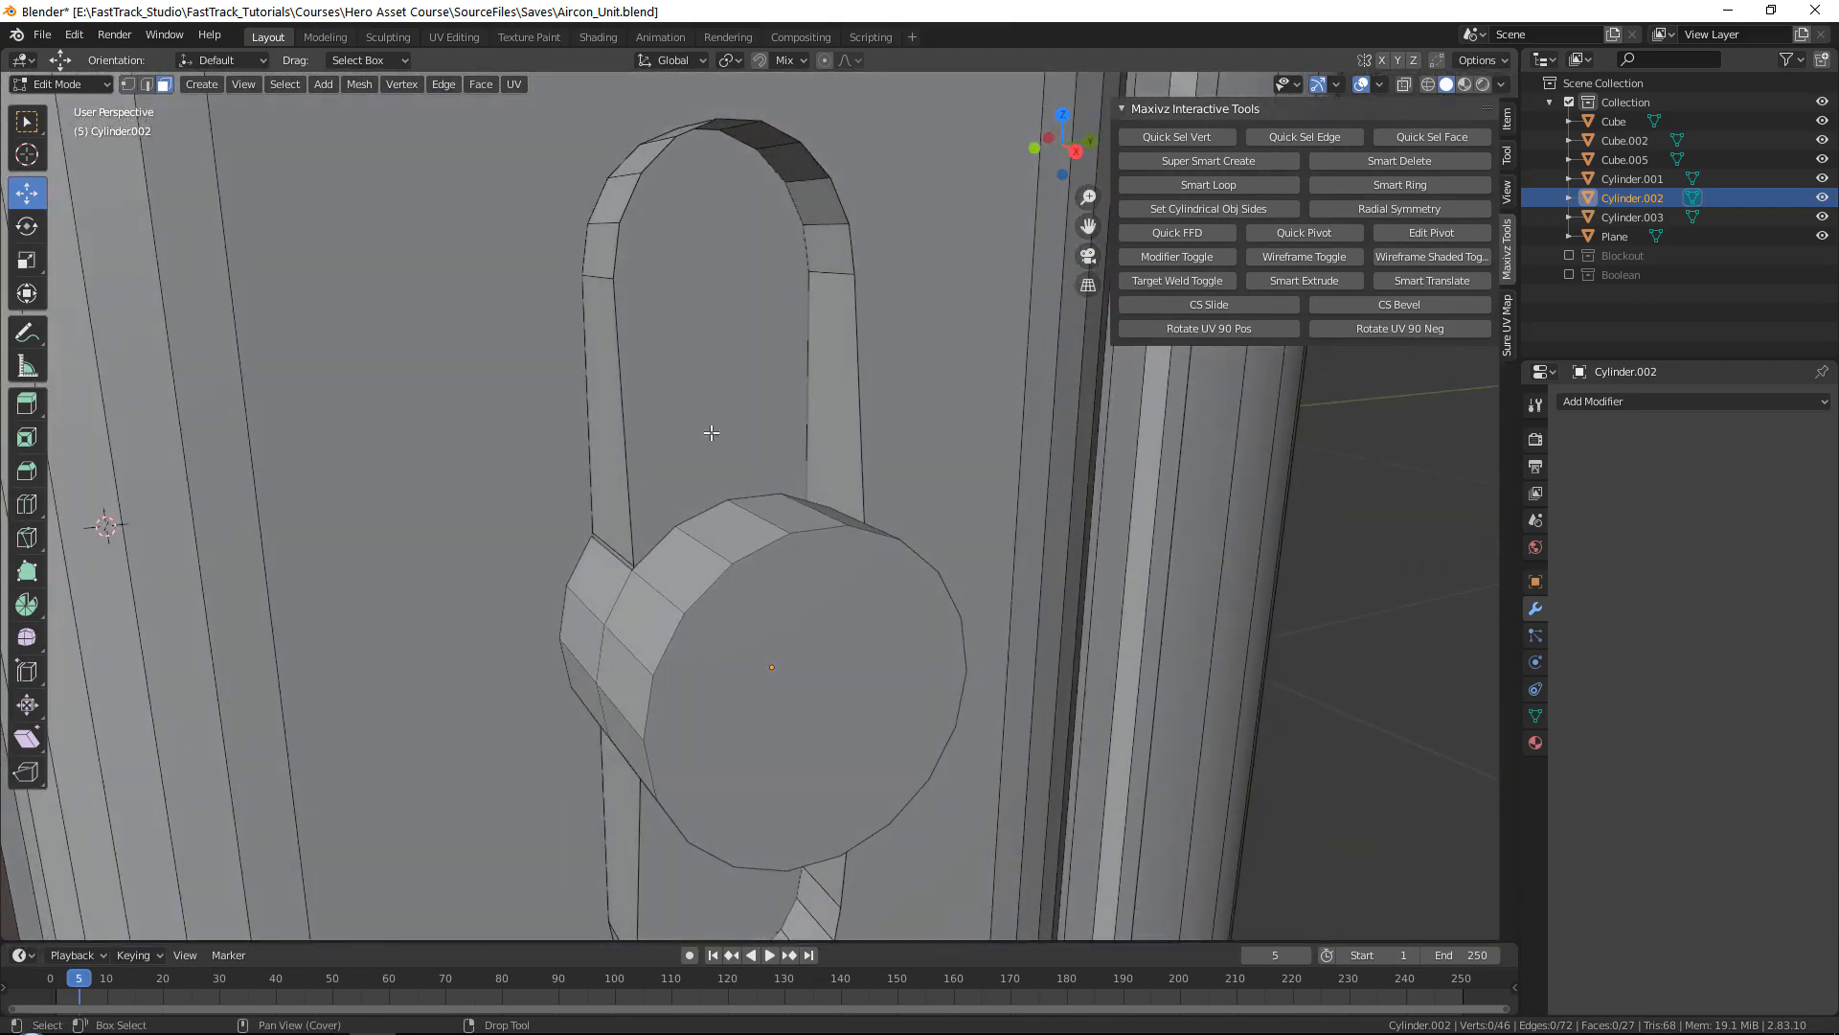
{"action": "scroll", "coordinate": [710, 433], "scroll_direction": "down", "scroll_amount": 1, "text": "alt"}
{"action": "middle_click_drag", "start_coordinate": [661, 438], "coordinate": [669, 487], "text": "alt"}
{"action": "middle_click_drag", "start_coordinate": [652, 563], "coordinate": [709, 578], "text": "alt"}
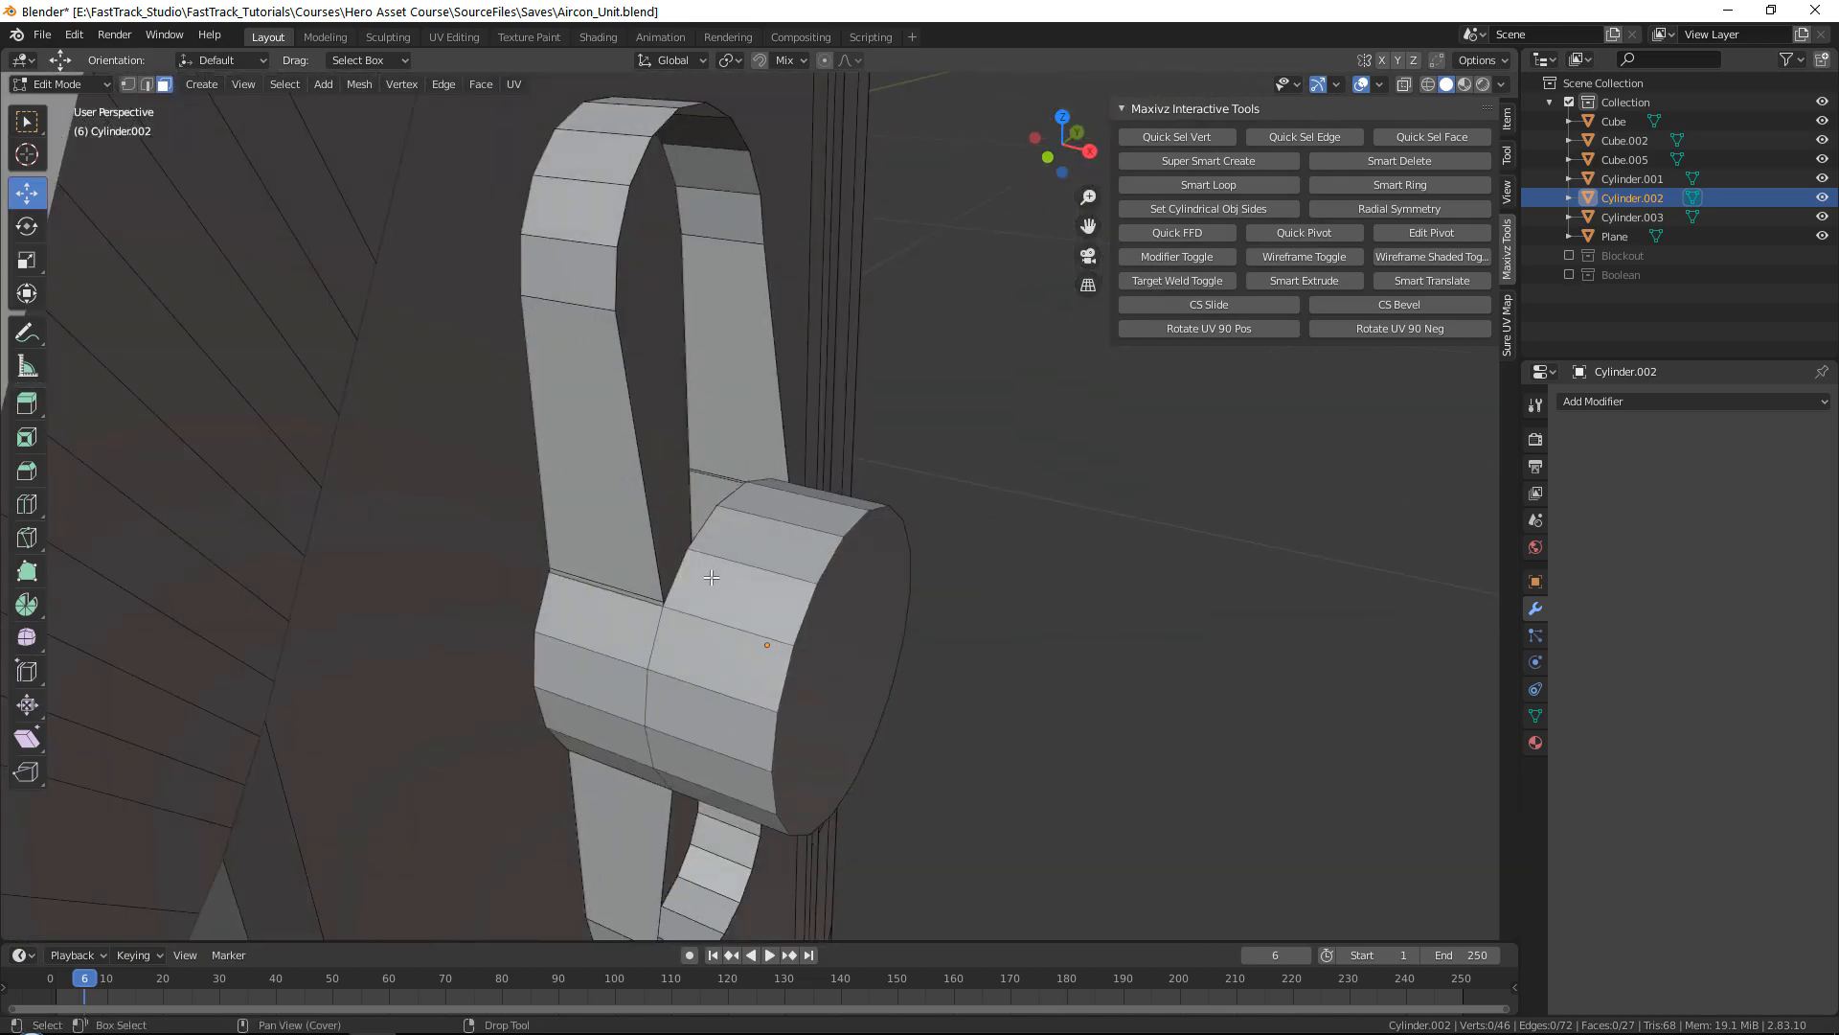
{"action": "key", "text": "Tab"}
{"action": "left_click", "coordinate": [609, 510], "text": "shift"}
{"action": "key", "text": "ctrl+j"}
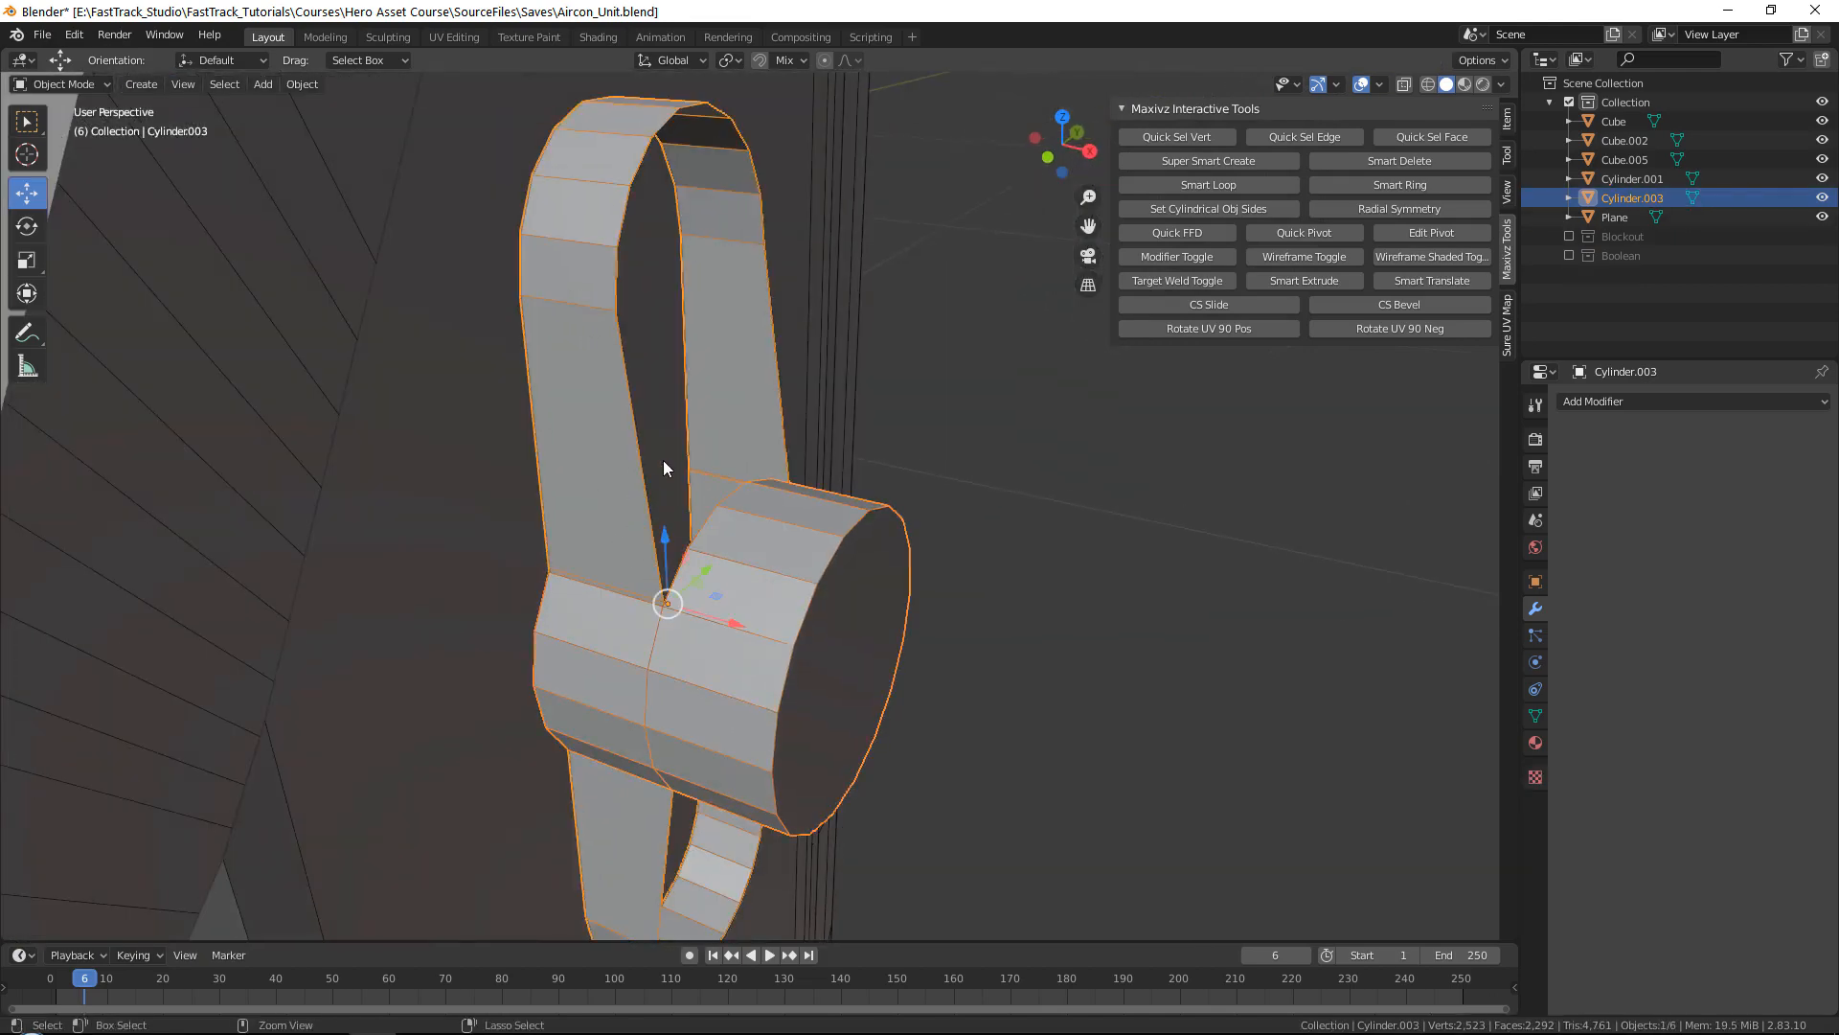
Step: In the joined mesh, delete the slot ring's two side faces that are enclosed by the cylinder
{"action": "key", "text": "Tab"}
{"action": "middle_click_drag", "start_coordinate": [595, 540], "coordinate": [606, 473], "text": "alt"}
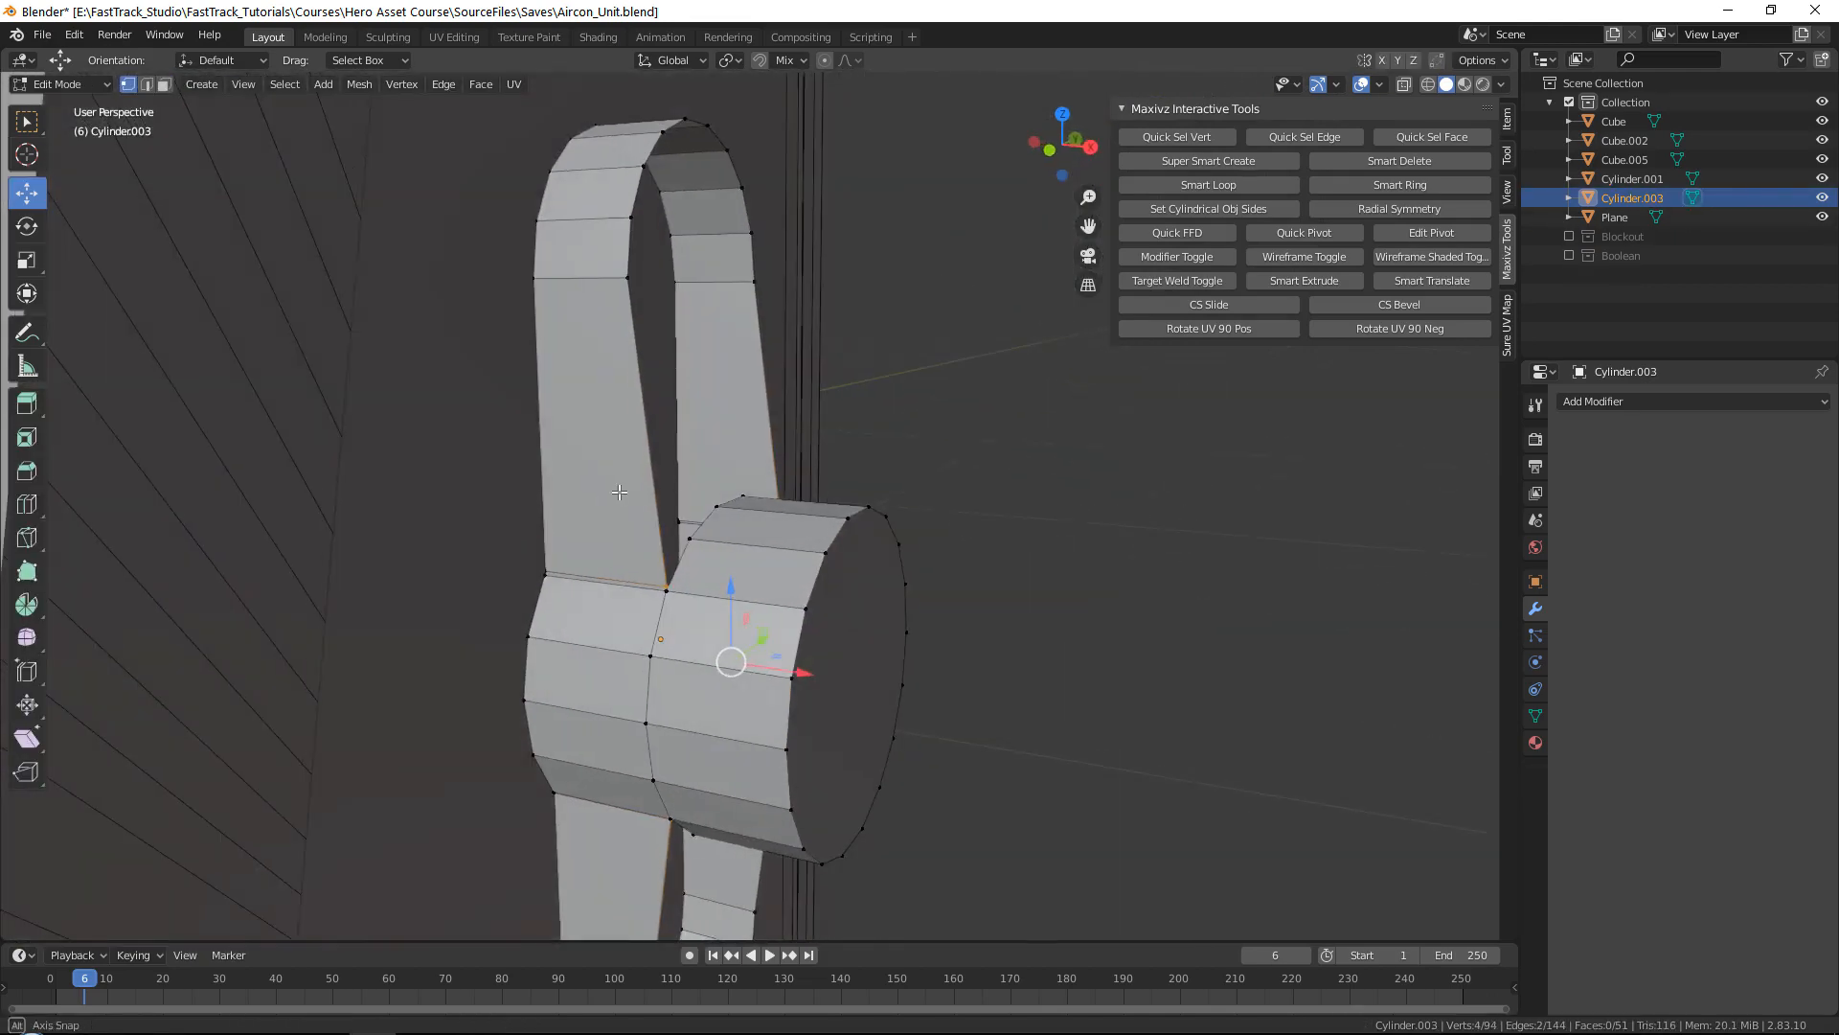
{"action": "scroll", "coordinate": [543, 599], "scroll_direction": "up", "scroll_amount": 2}
{"action": "scroll", "coordinate": [549, 601], "scroll_direction": "down", "scroll_amount": 3}
{"action": "middle_click_drag", "start_coordinate": [649, 603], "coordinate": [712, 541]}
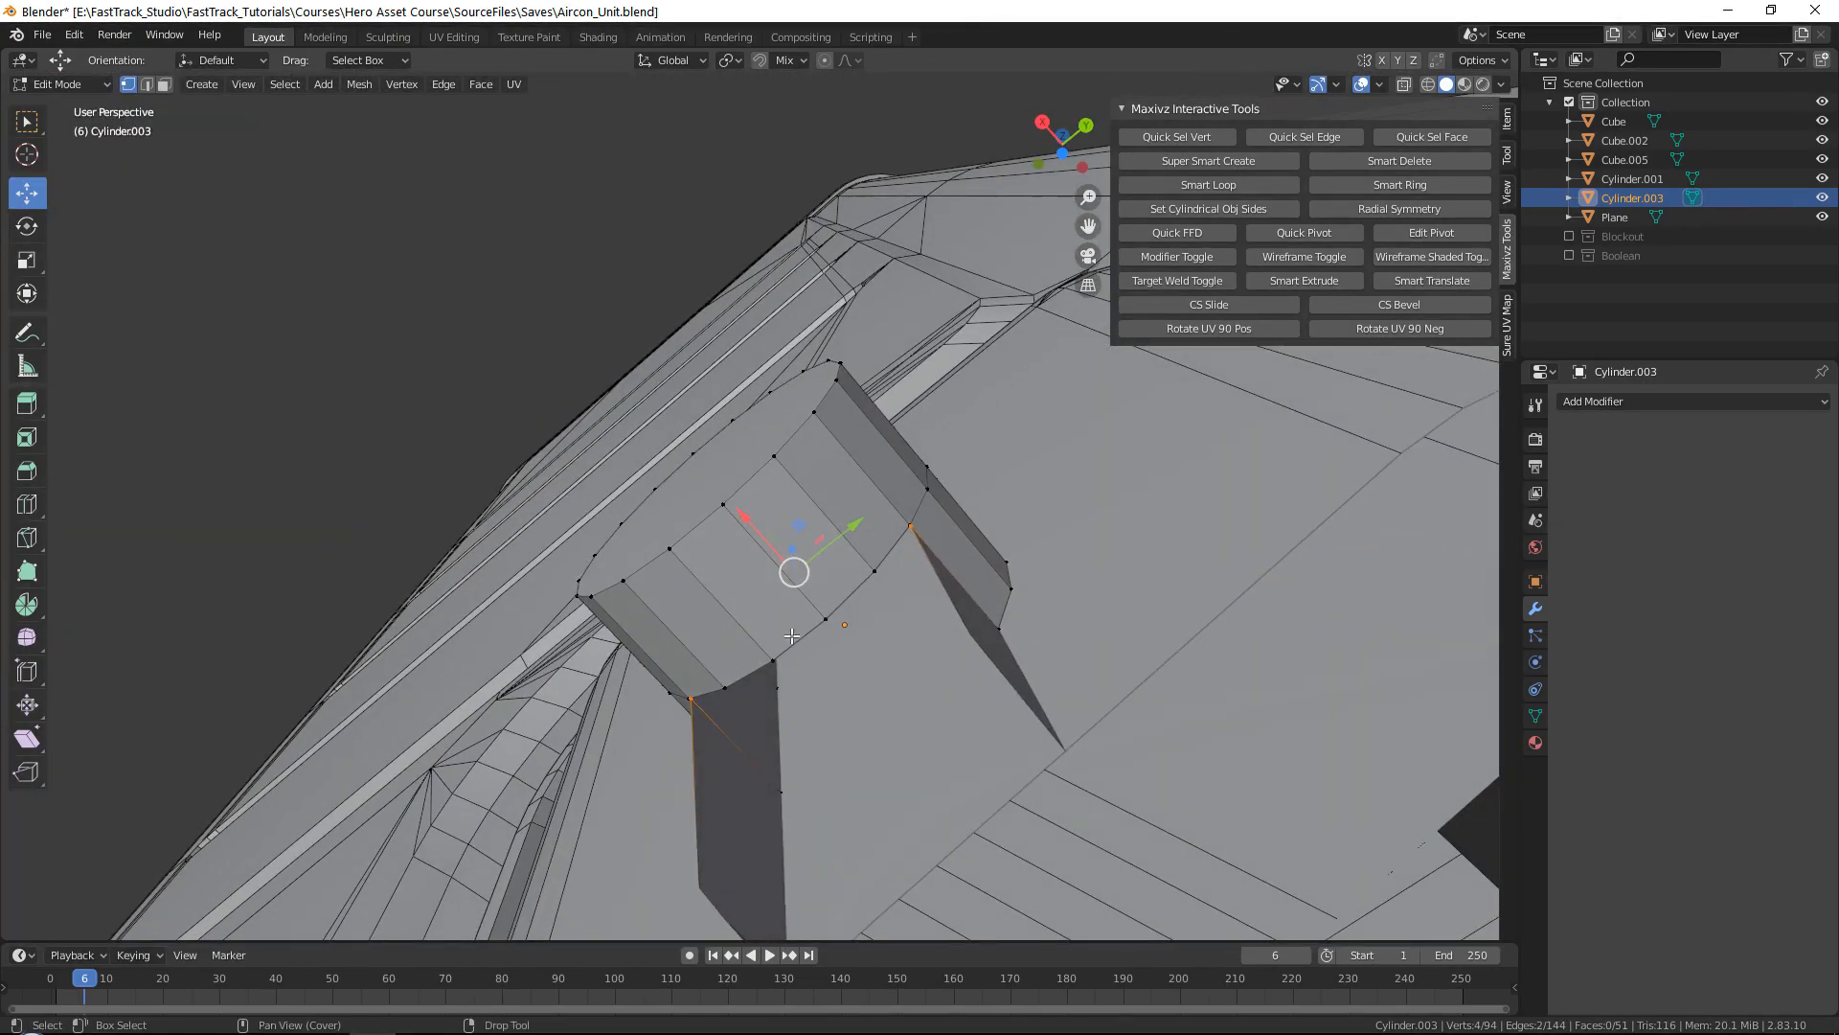
{"action": "key", "text": "3"}
{"action": "left_click", "coordinate": [754, 710]}
{"action": "middle_click_drag", "start_coordinate": [808, 701], "coordinate": [825, 764]}
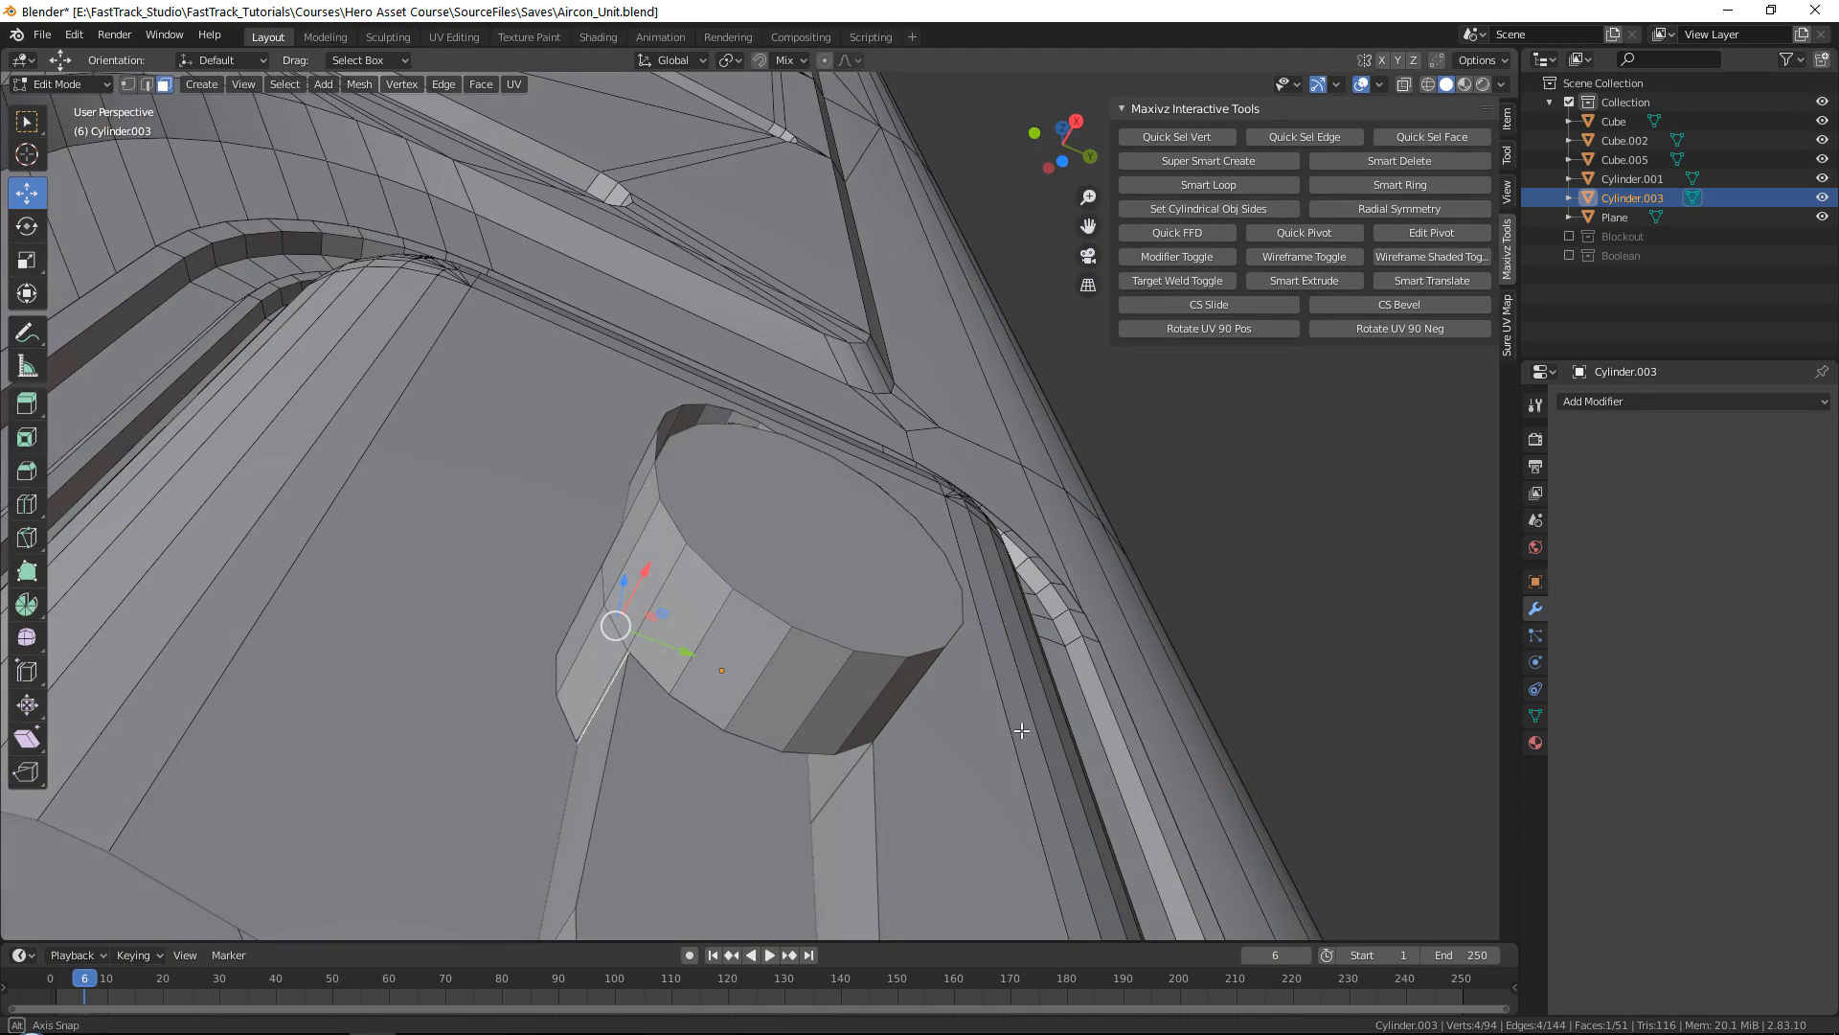
{"action": "left_click", "coordinate": [823, 762], "text": "shift"}
{"action": "key", "text": "Delete"}
Step: Set the viewport's clip start to 0.05 m and return to the Maxivz interactive tools
{"action": "middle_click_drag", "start_coordinate": [669, 446], "coordinate": [731, 624]}
{"action": "middle_click_drag", "start_coordinate": [629, 547], "coordinate": [671, 474]}
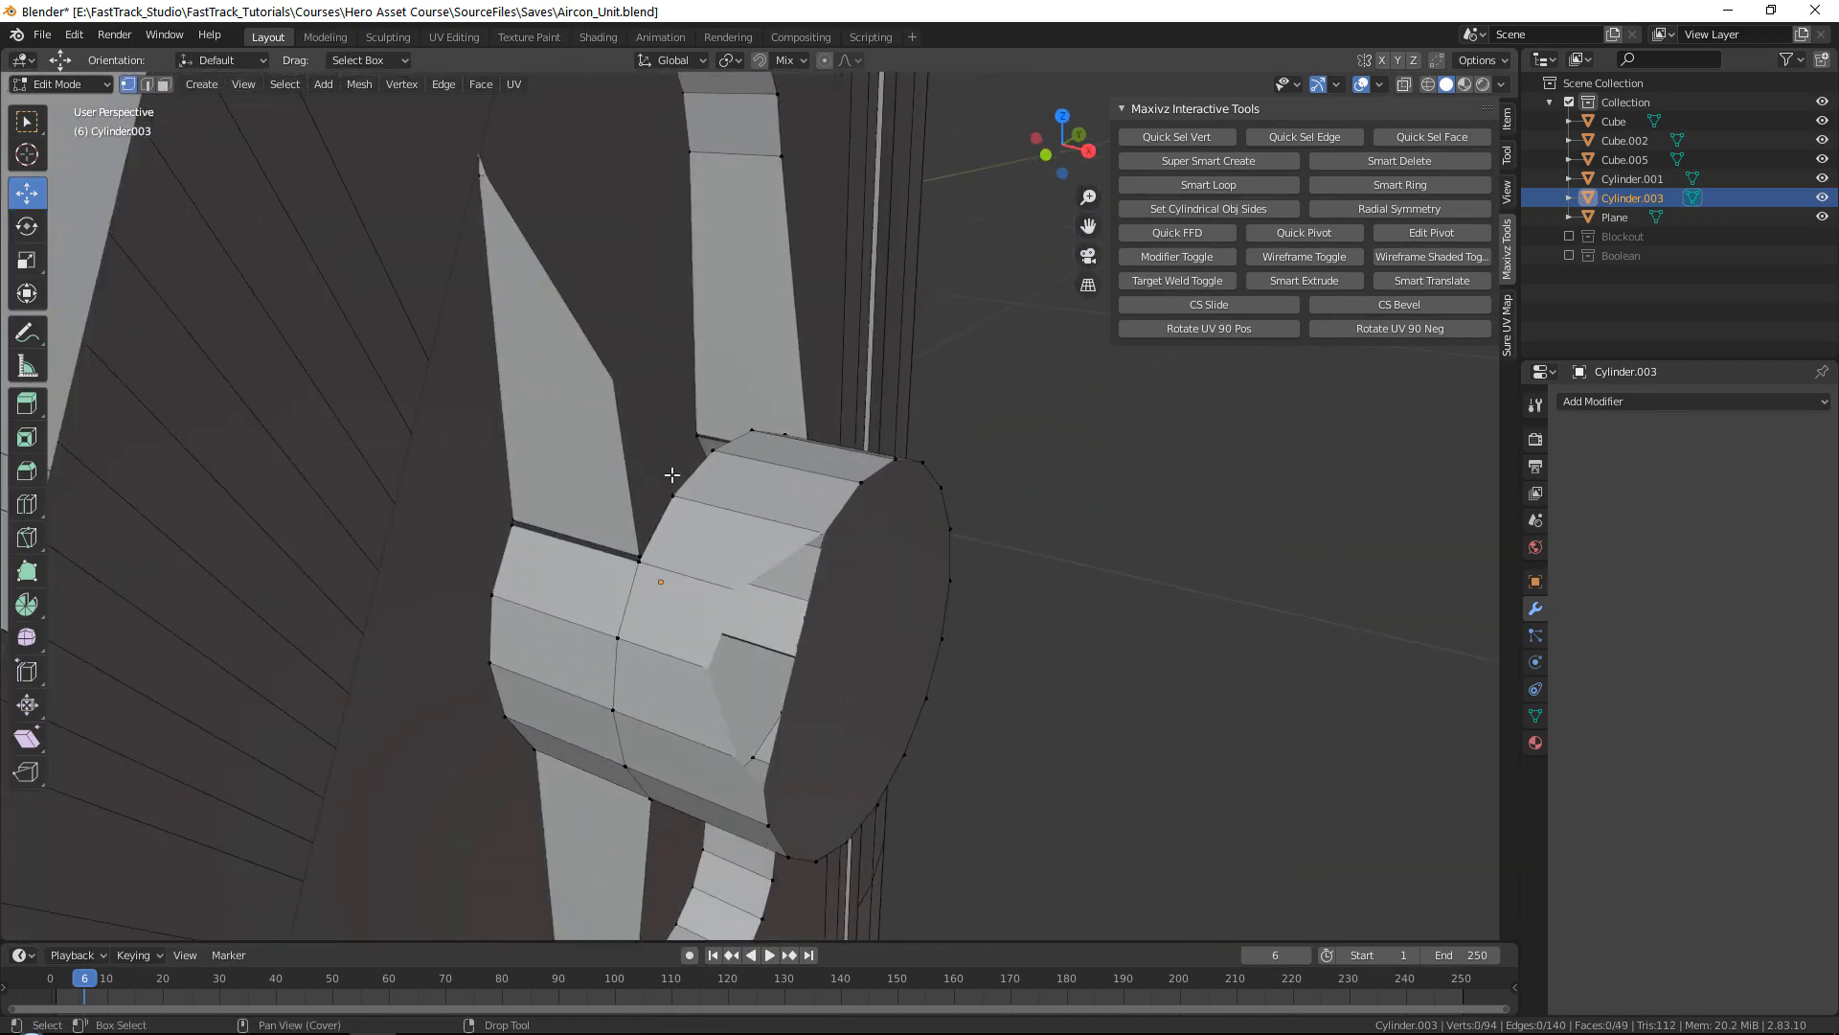
{"action": "middle_click_drag", "start_coordinate": [777, 426], "coordinate": [821, 442], "text": "shift"}
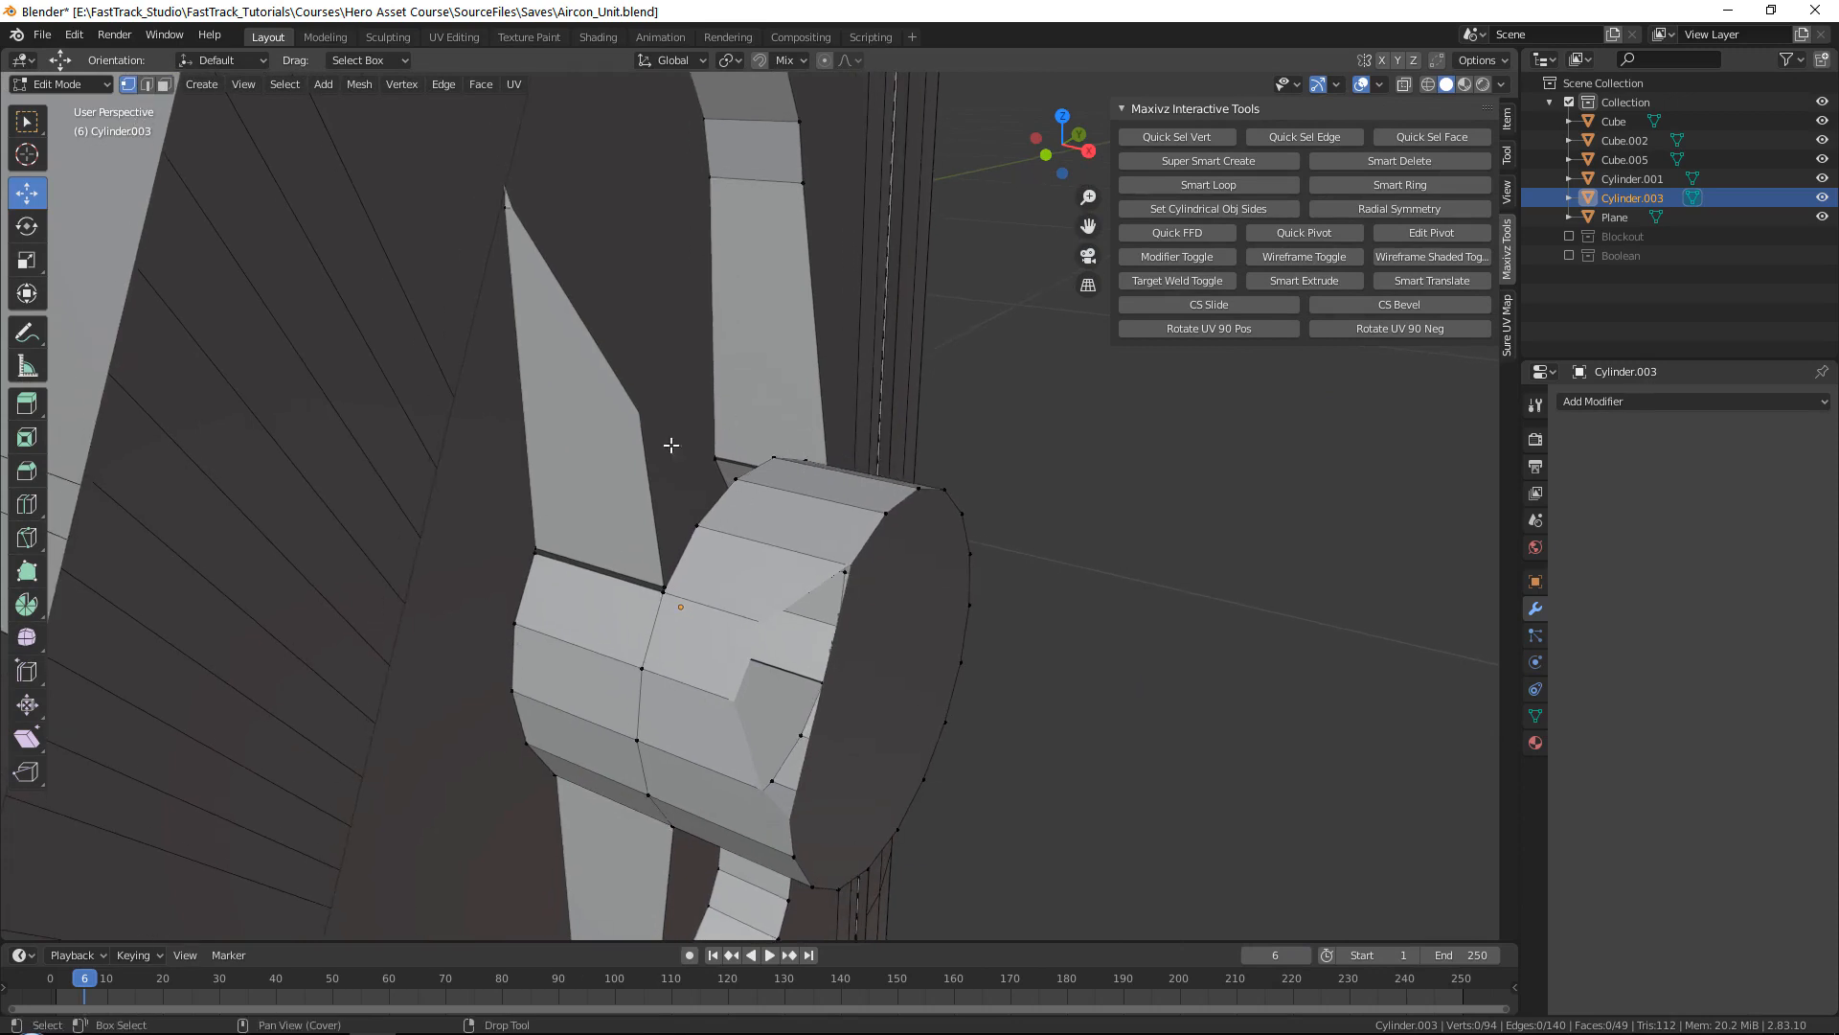
{"action": "scroll", "coordinate": [813, 576], "scroll_direction": "down", "scroll_amount": 2}
{"action": "scroll", "coordinate": [759, 556], "scroll_direction": "up", "scroll_amount": 3}
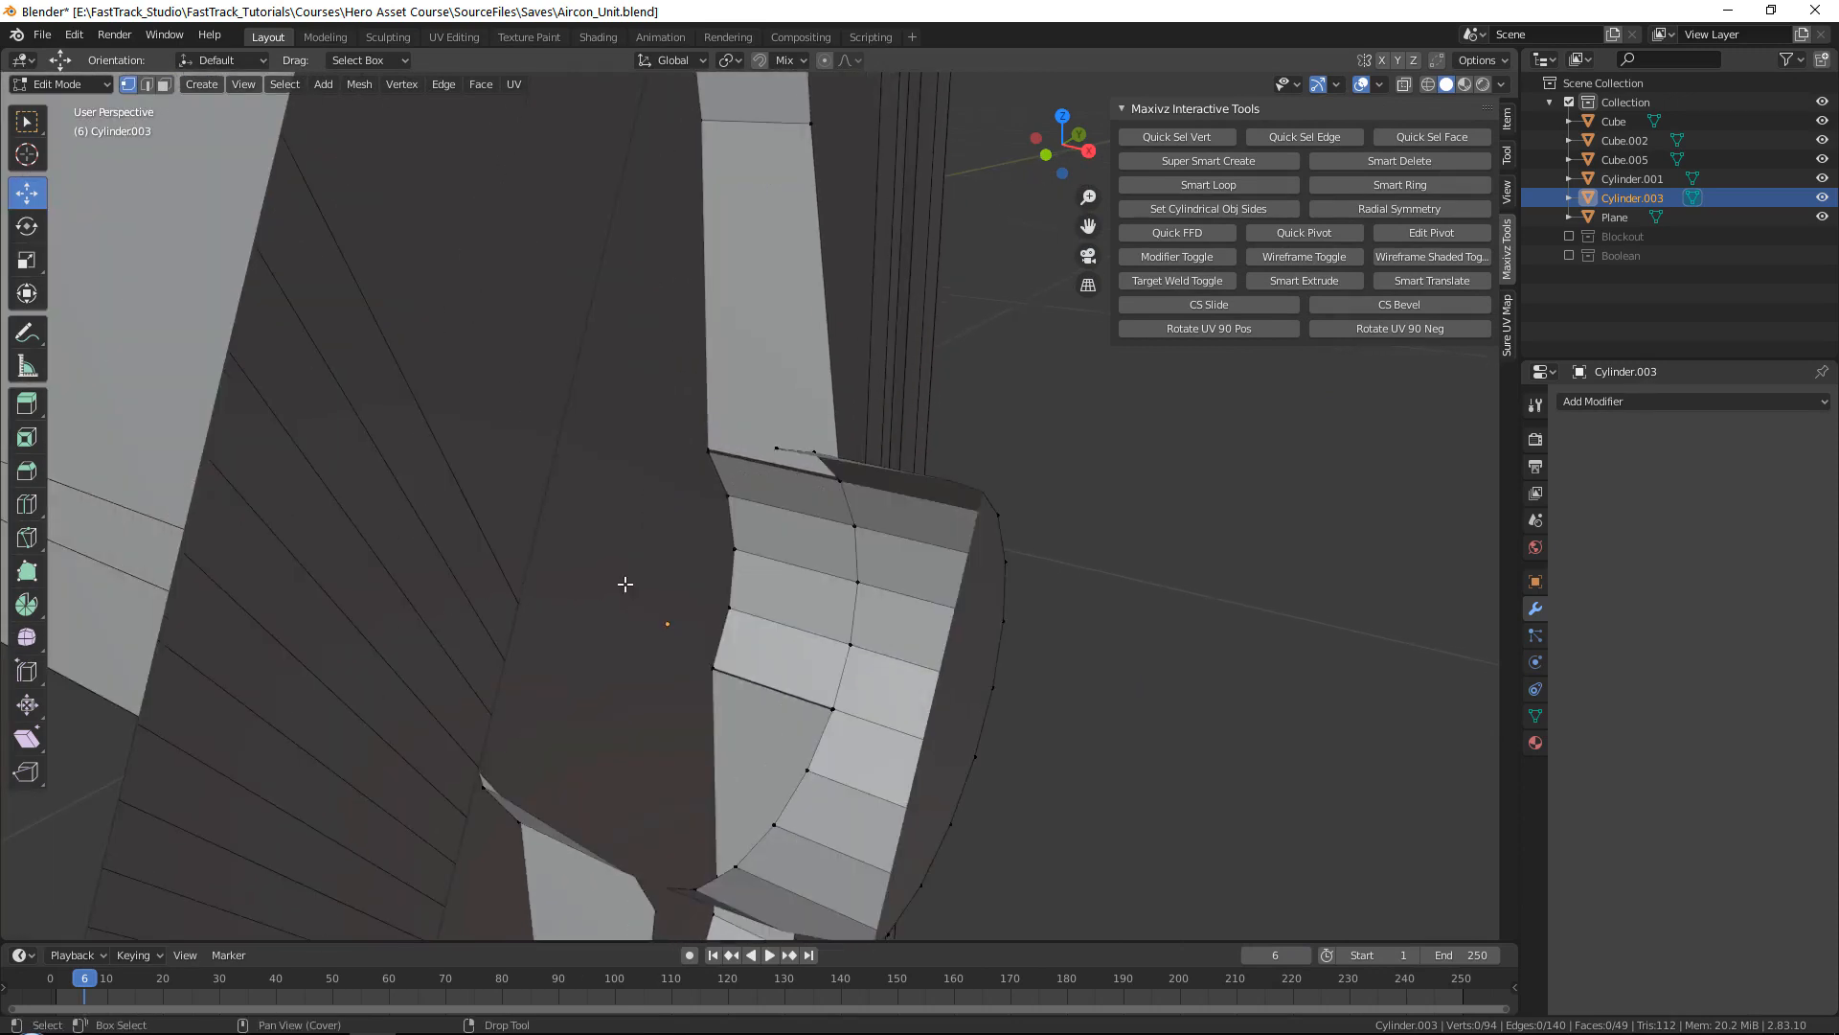
{"action": "scroll", "coordinate": [807, 578], "scroll_direction": "down", "scroll_amount": 1}
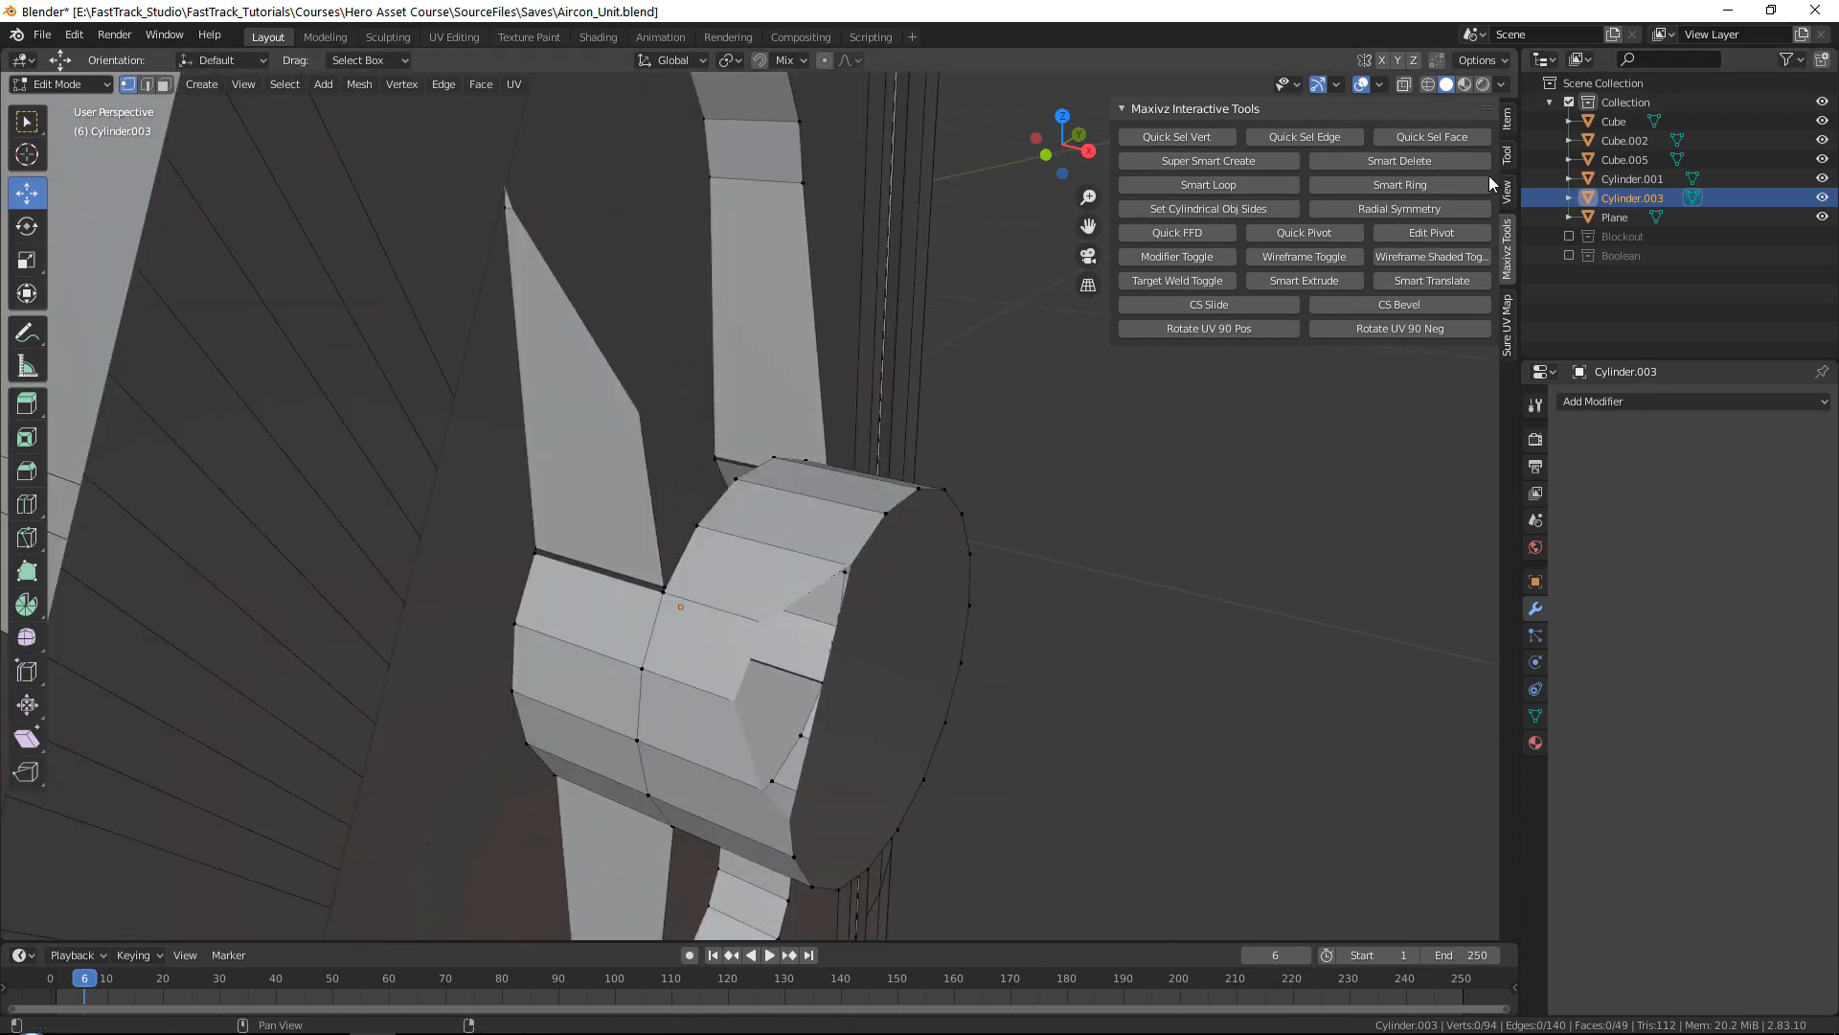
{"action": "left_click", "coordinate": [1509, 190]}
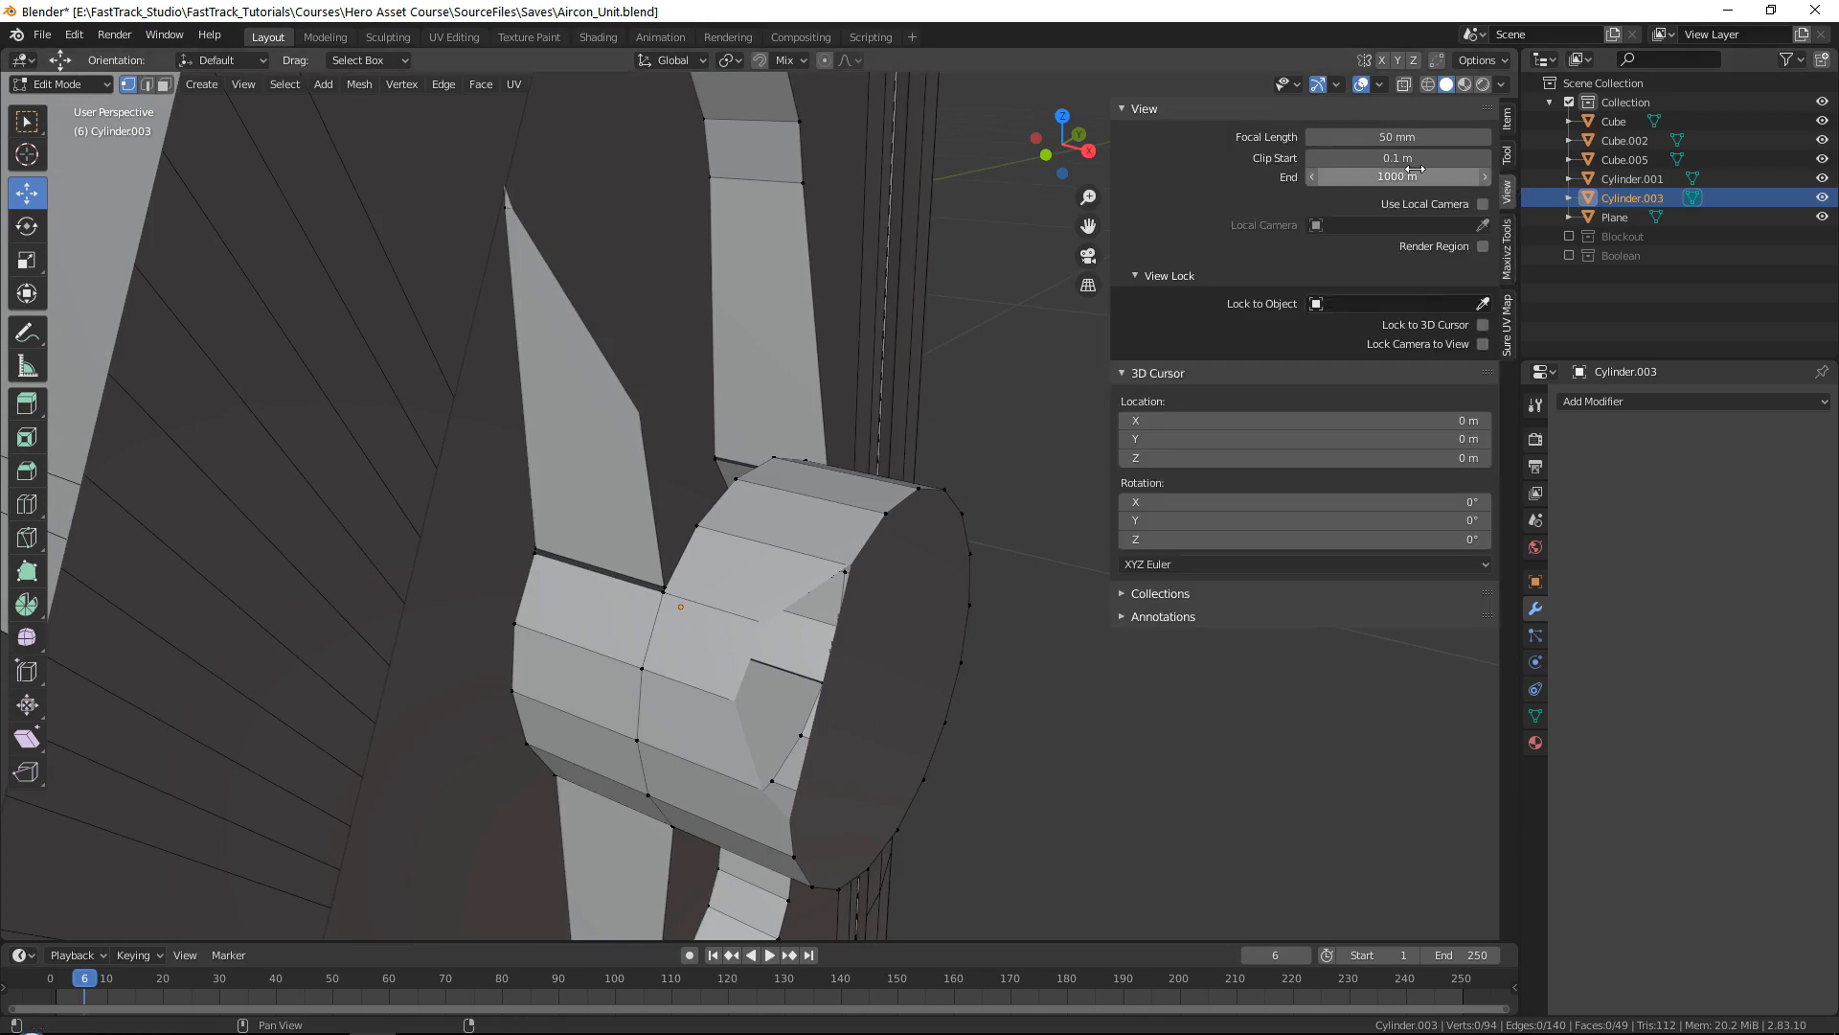
{"action": "left_click", "coordinate": [1362, 151]}
{"action": "key", "text": "Return"}
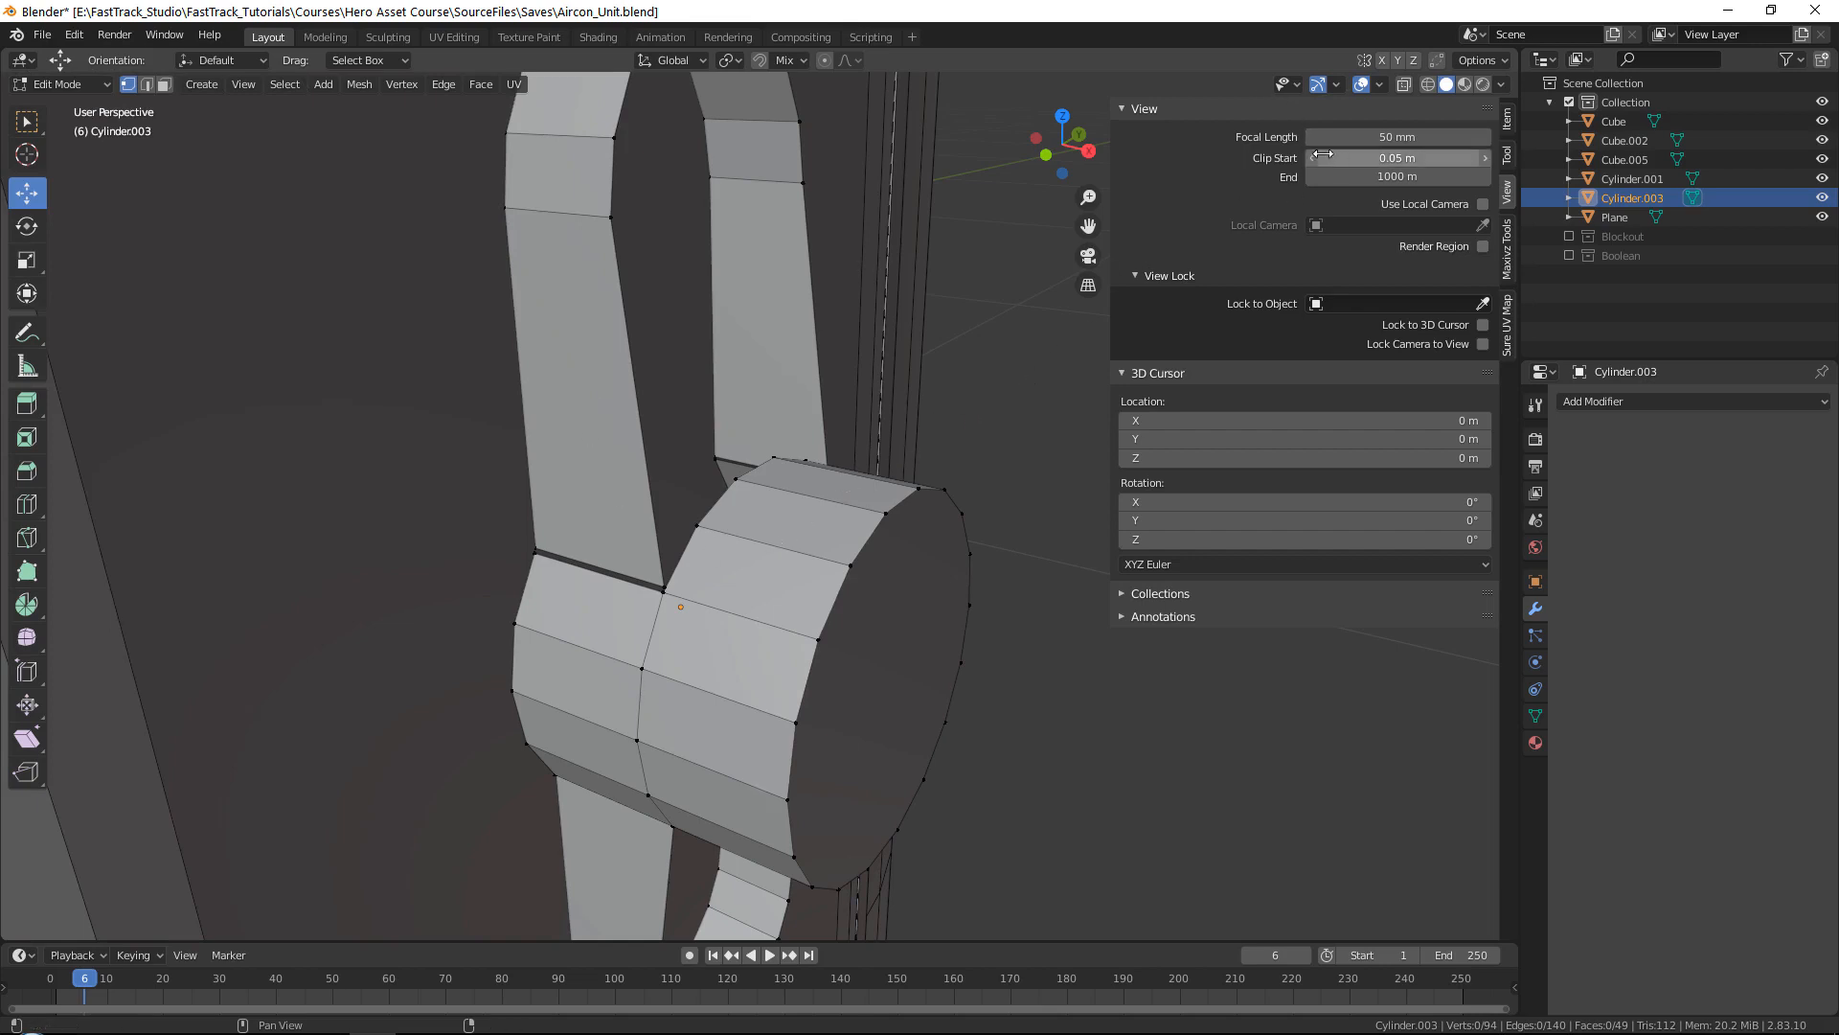
{"action": "left_click", "coordinate": [1142, 110]}
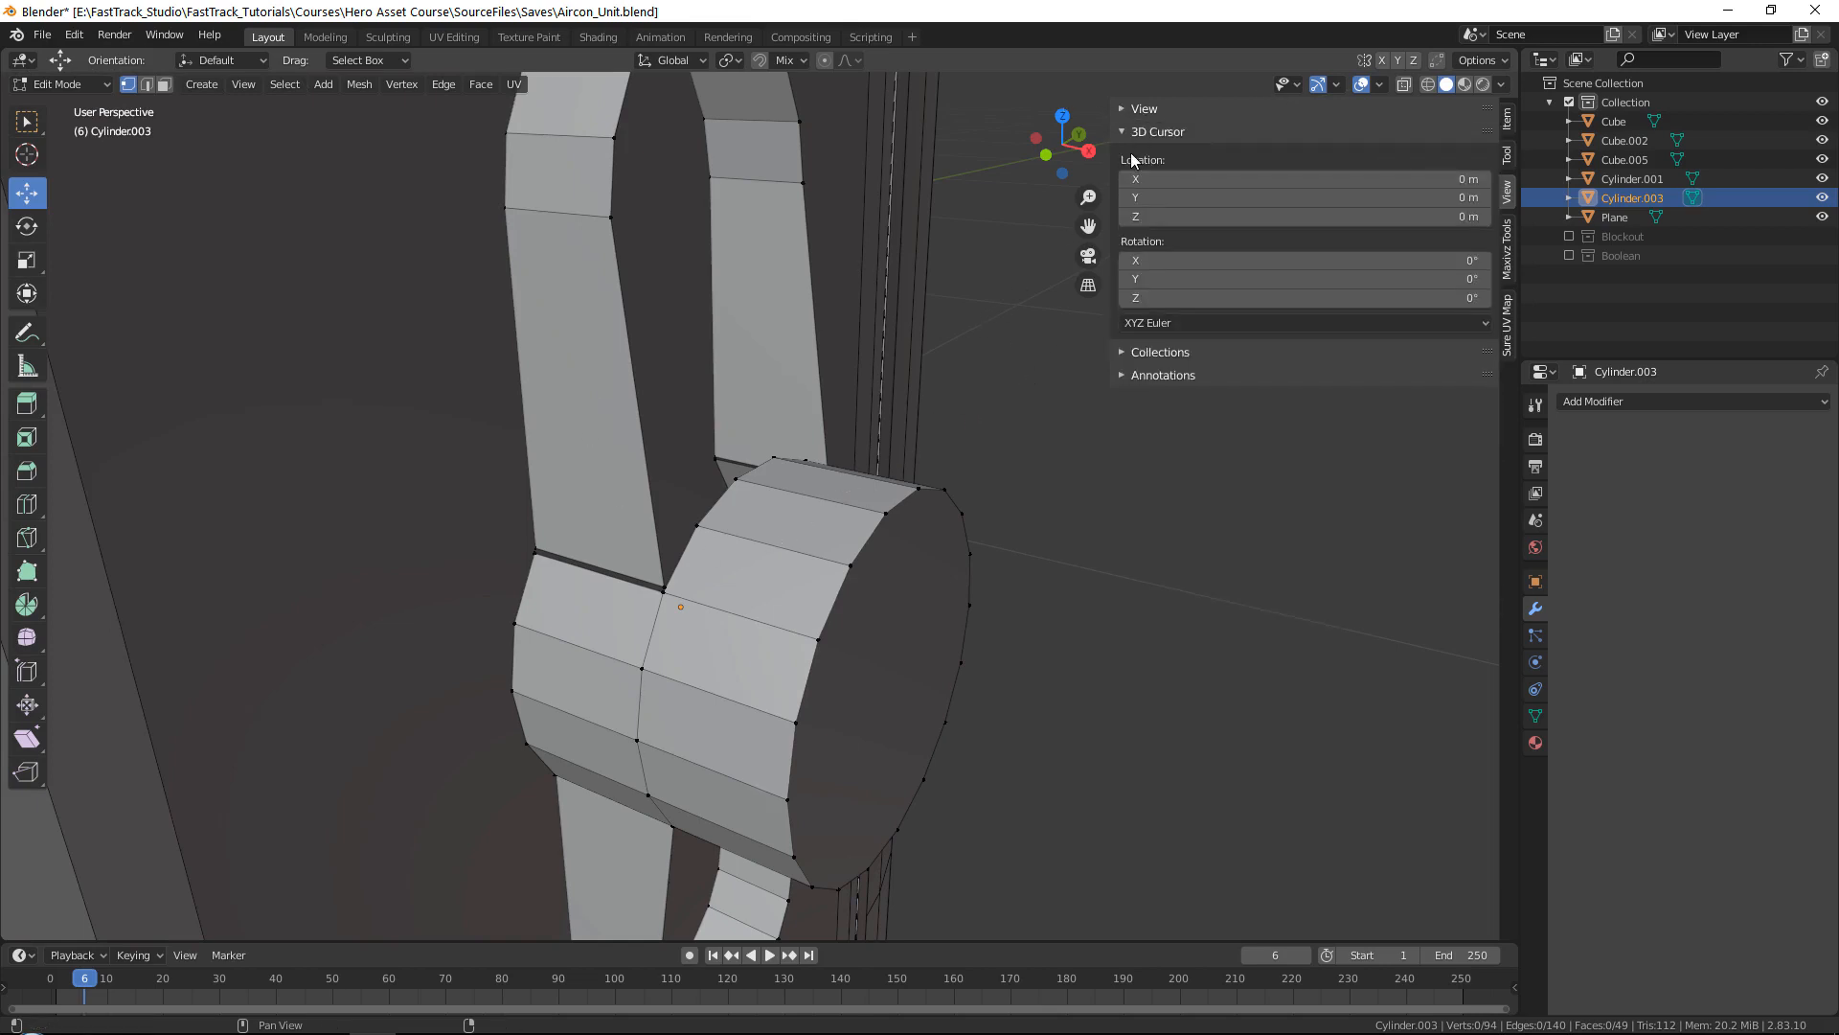
{"action": "left_click", "coordinate": [1131, 132]}
{"action": "left_click", "coordinate": [1505, 245]}
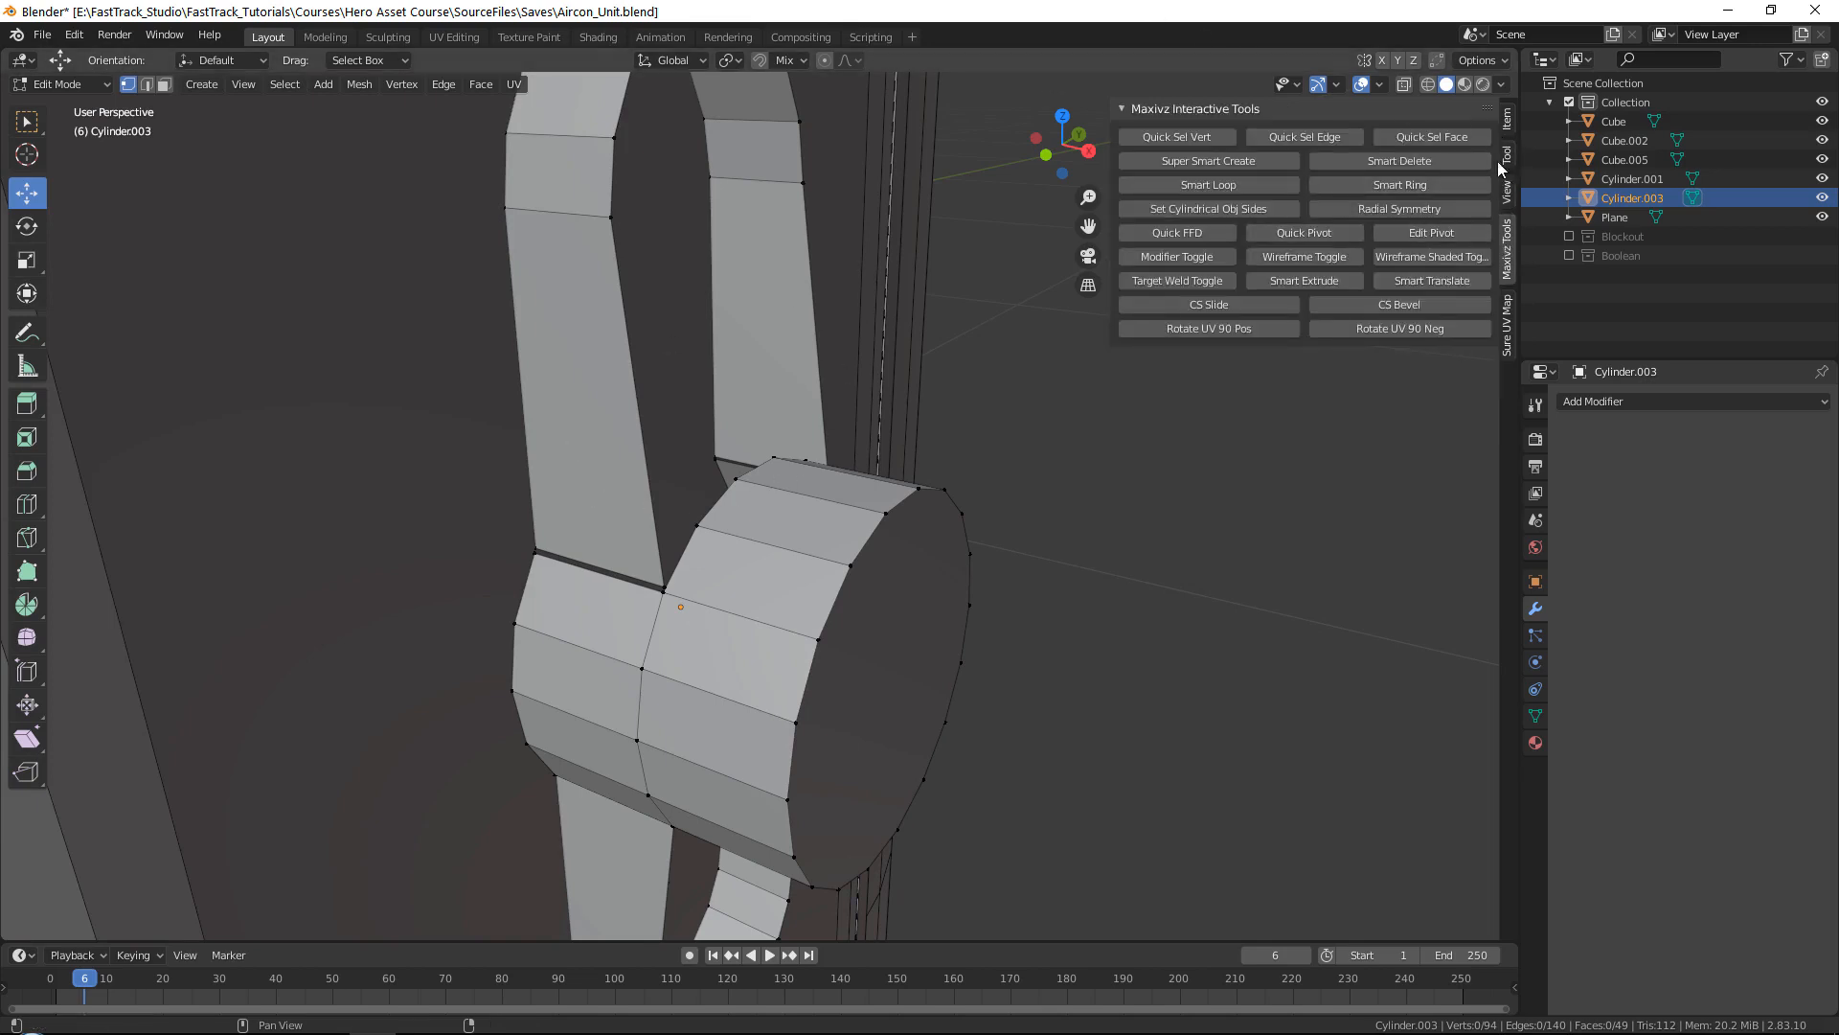
Step: Turn on target welding and weld the slot ring's upper cut vertices to the matching cylinder vertices on both sides
{"action": "middle_click_drag", "start_coordinate": [562, 361], "coordinate": [623, 360], "text": "shift"}
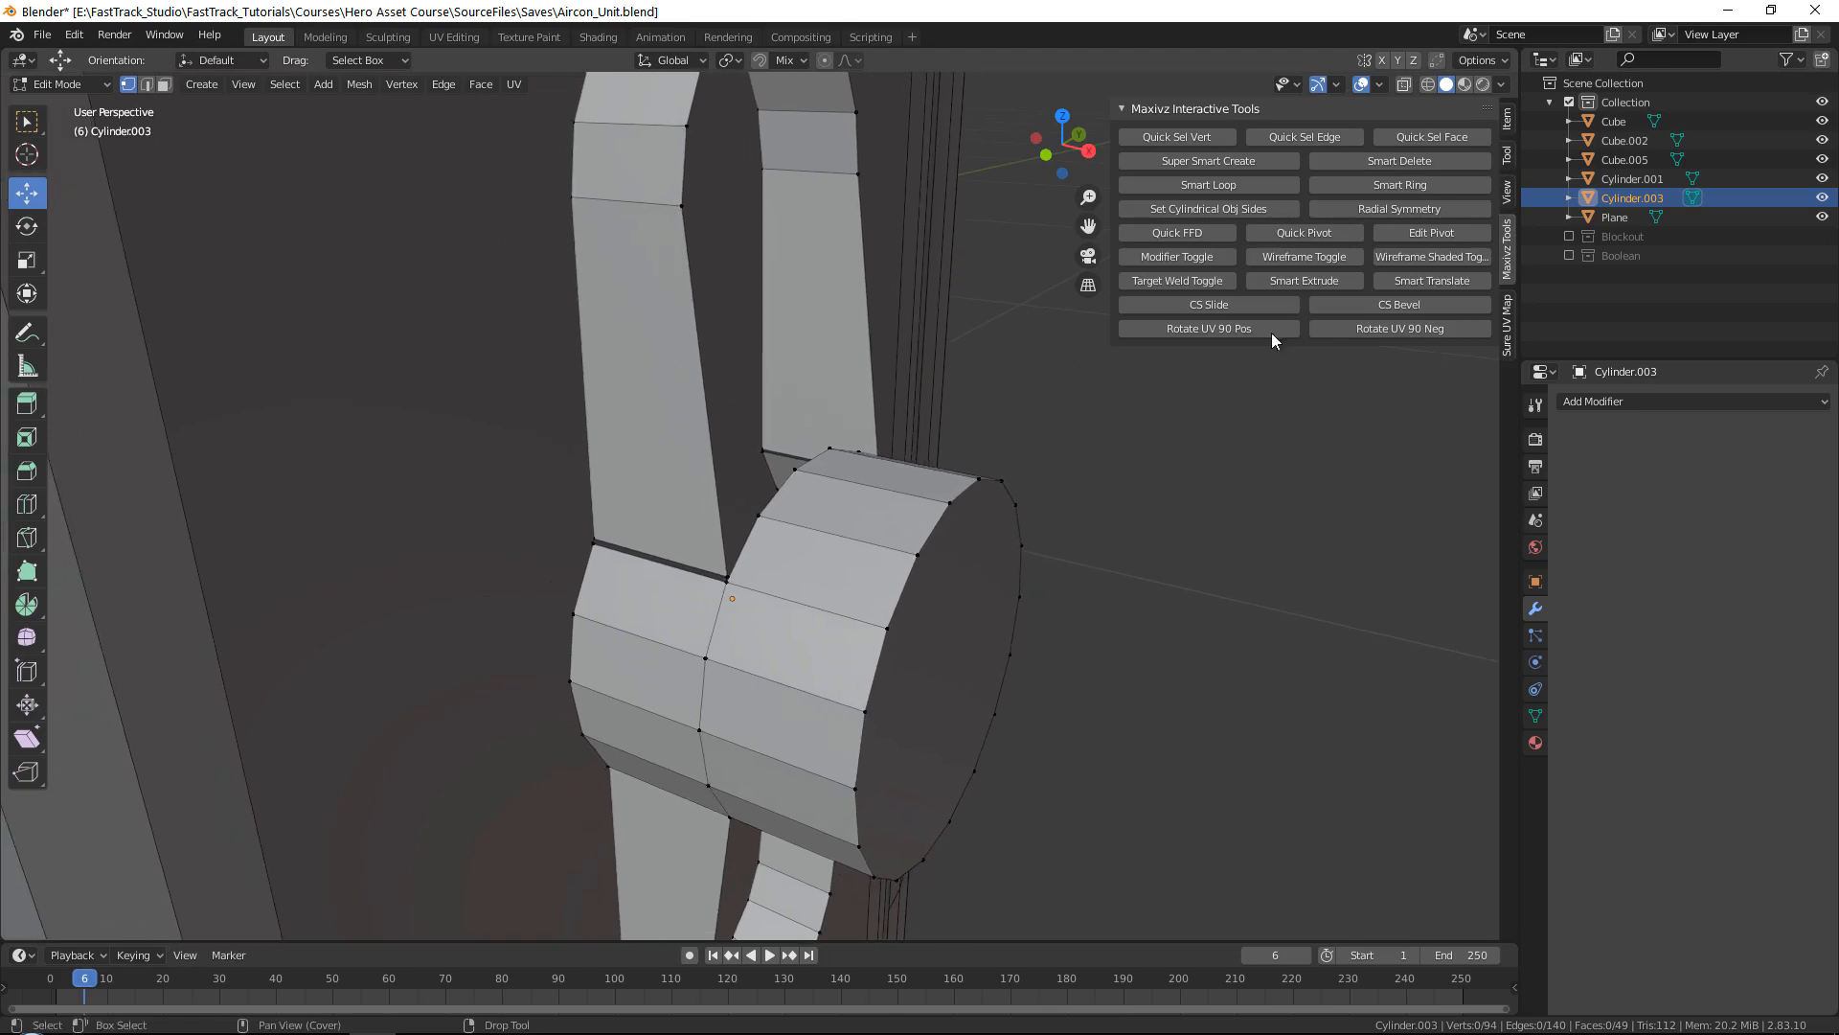
{"action": "left_click", "coordinate": [1204, 283]}
{"action": "left_click_drag", "start_coordinate": [726, 578], "coordinate": [597, 552]}
{"action": "middle_click_drag", "start_coordinate": [826, 427], "coordinate": [984, 520]}
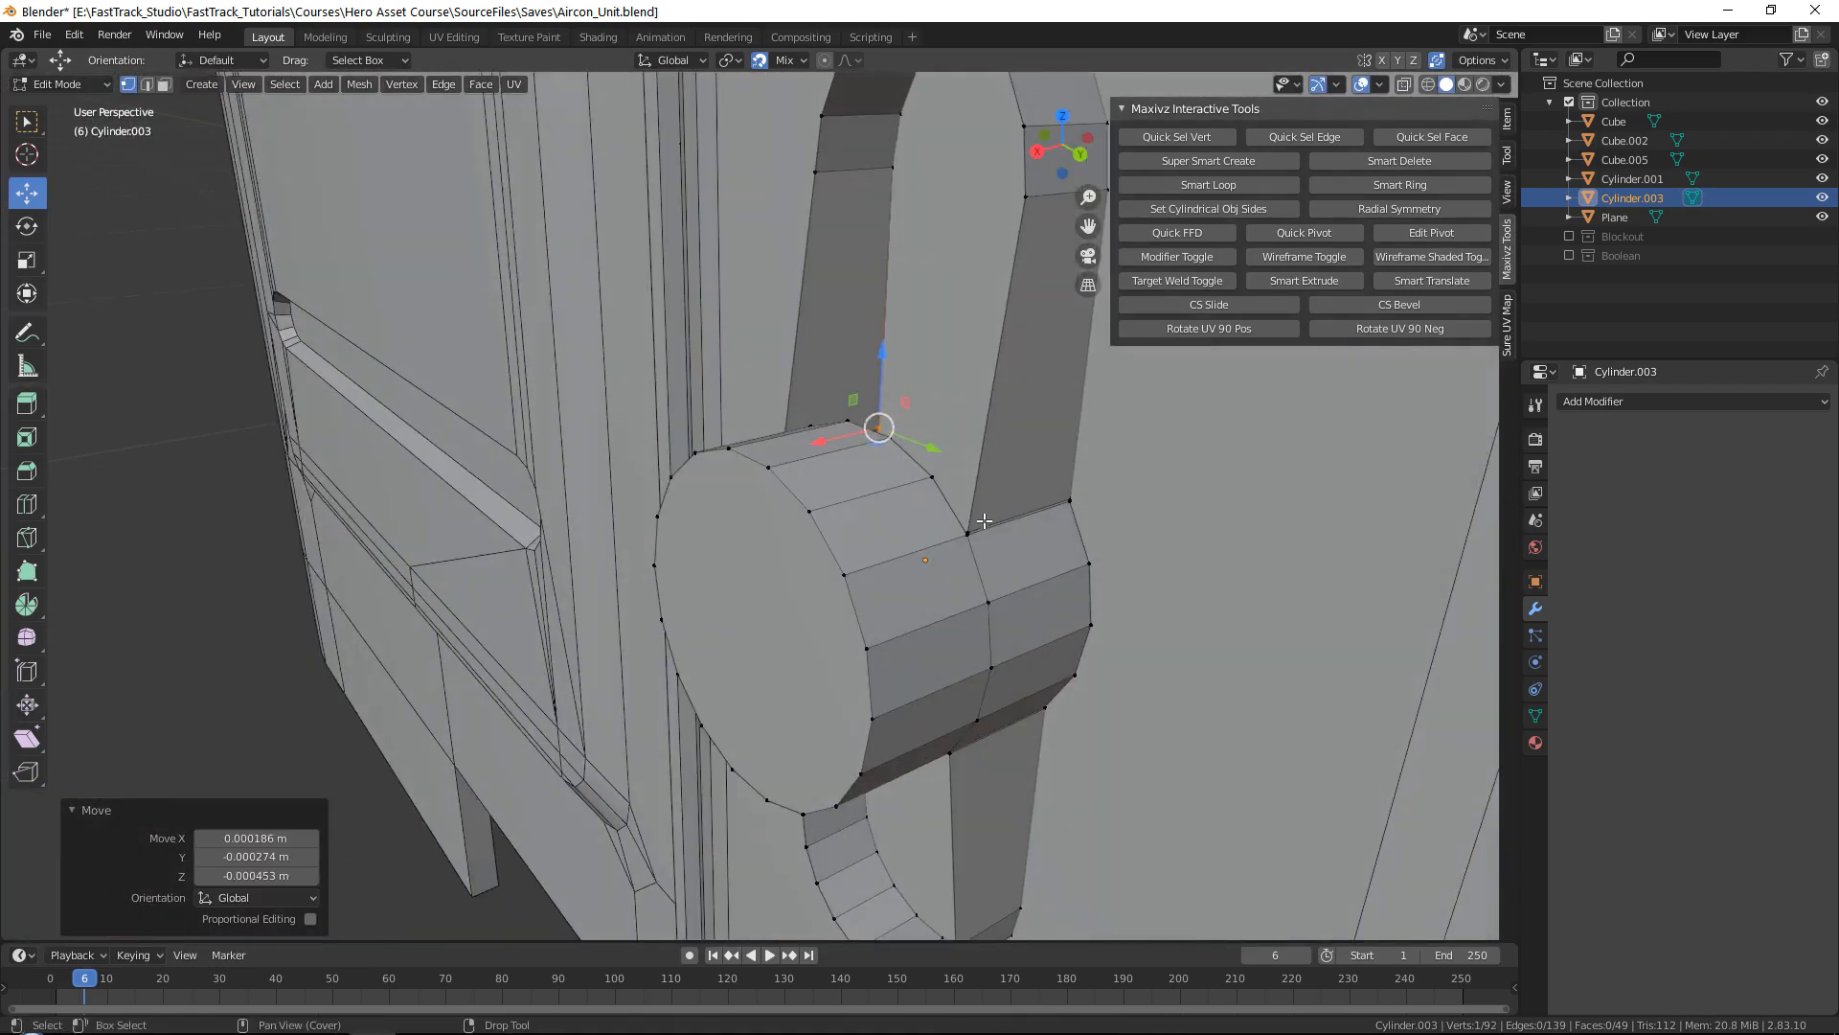
{"action": "left_click_drag", "start_coordinate": [971, 524], "coordinate": [968, 533]}
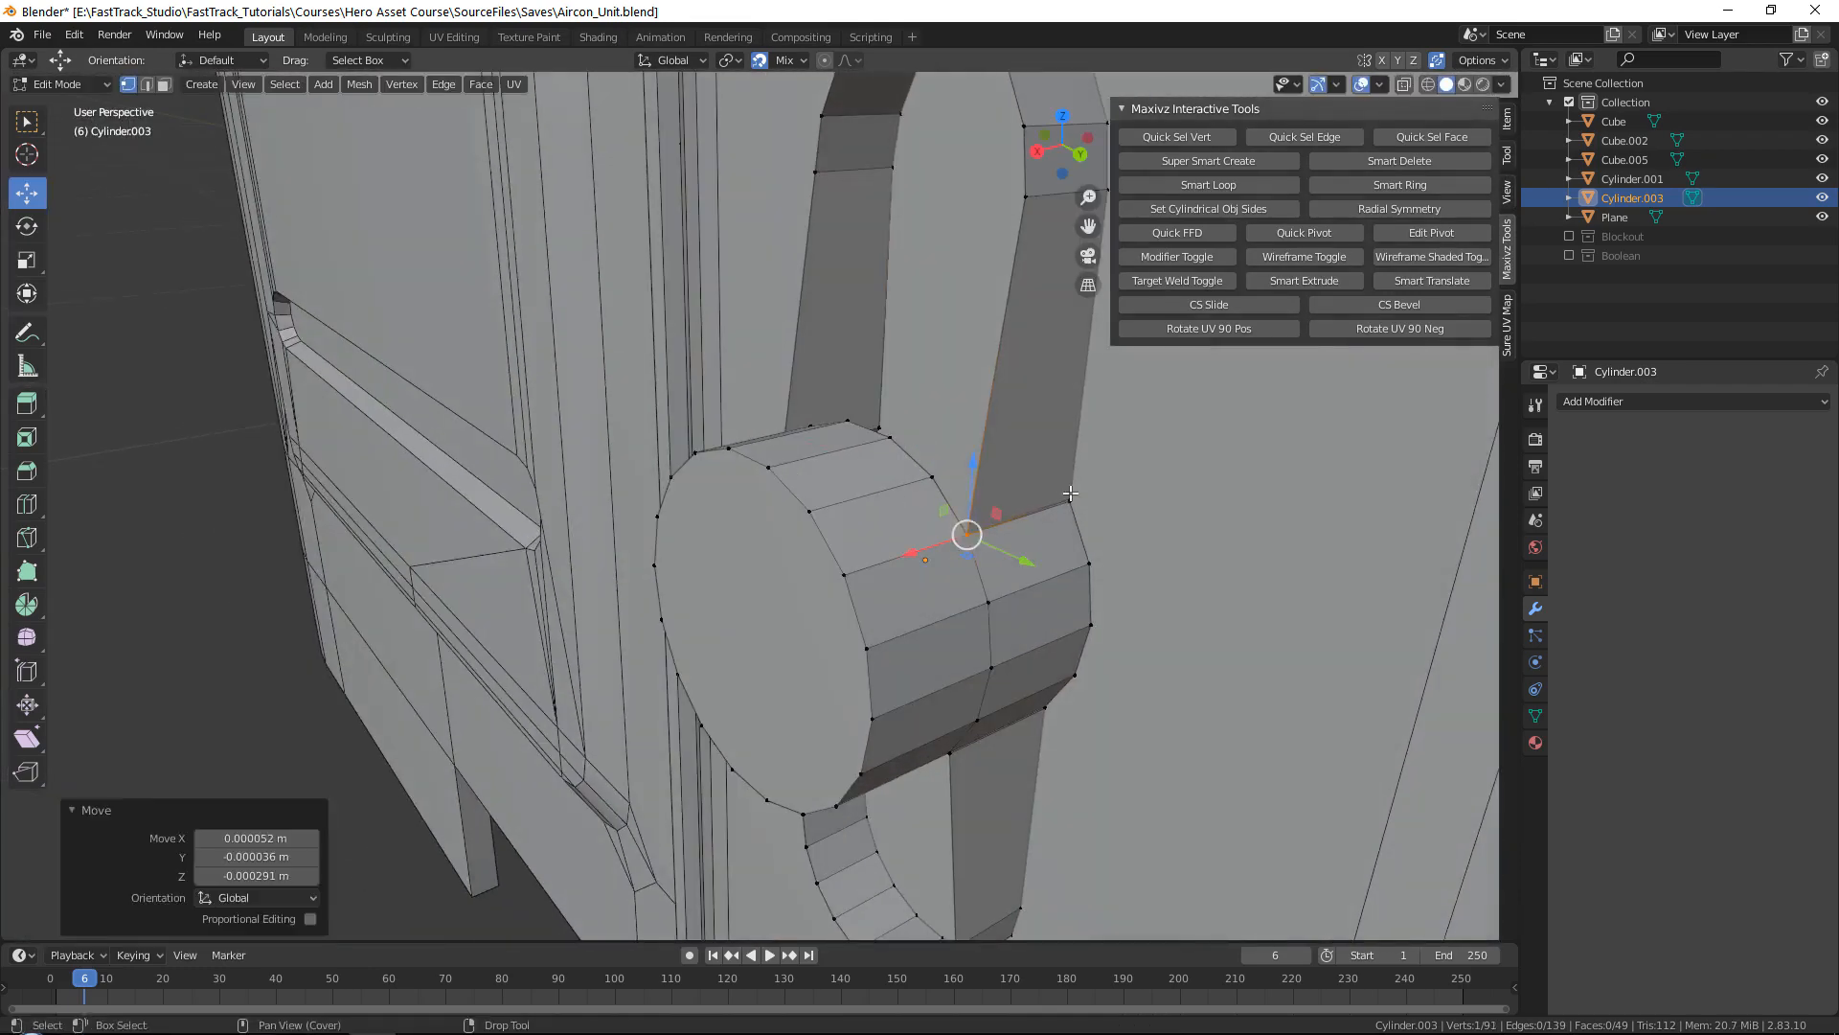
{"action": "left_click_drag", "start_coordinate": [1070, 494], "coordinate": [1067, 499]}
Step: Weld the slot ring's lower cut vertices to the matching cylinder vertices on both sides, and turn off target welding
{"action": "middle_click_drag", "start_coordinate": [1067, 498], "coordinate": [869, 616]}
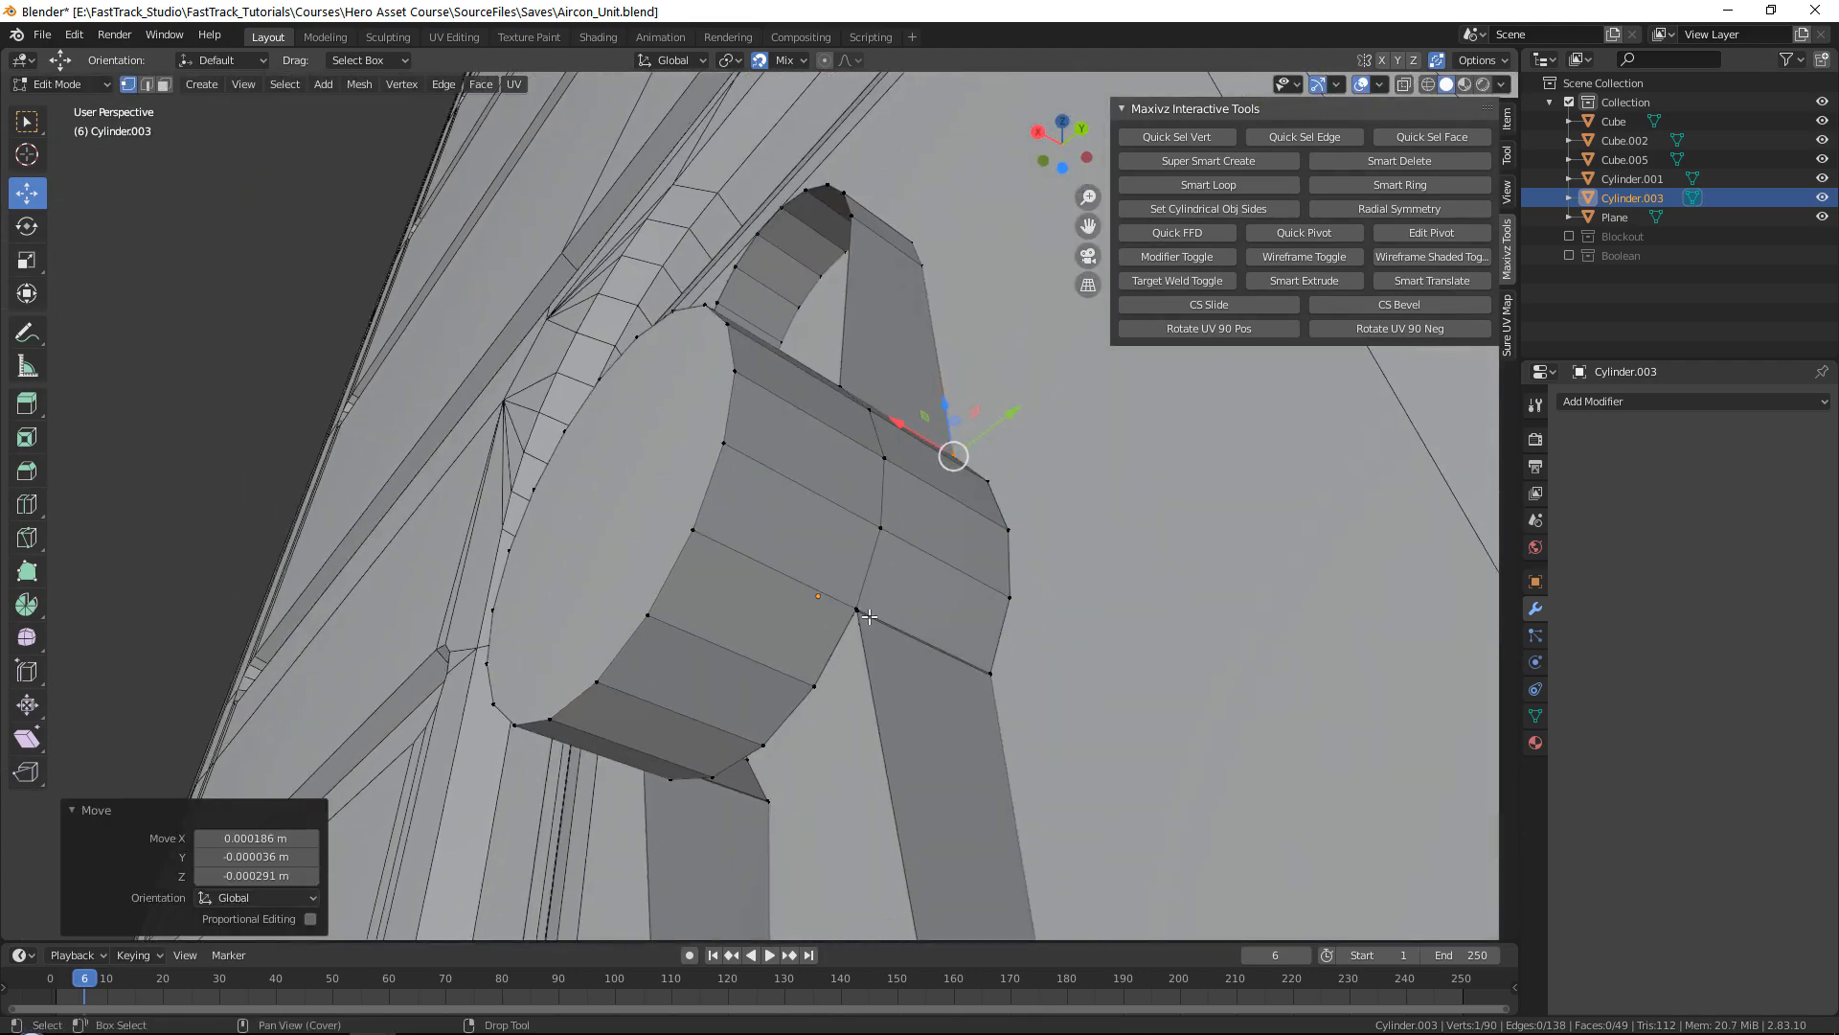
{"action": "left_click_drag", "start_coordinate": [862, 632], "coordinate": [860, 628]}
{"action": "left_click_drag", "start_coordinate": [993, 678], "coordinate": [989, 670]}
{"action": "middle_click_drag", "start_coordinate": [990, 669], "coordinate": [580, 596]}
{"action": "left_click_drag", "start_coordinate": [603, 583], "coordinate": [597, 576]}
{"action": "left_click", "coordinate": [443, 627]}
{"action": "left_click_drag", "start_coordinate": [442, 627], "coordinate": [442, 624]}
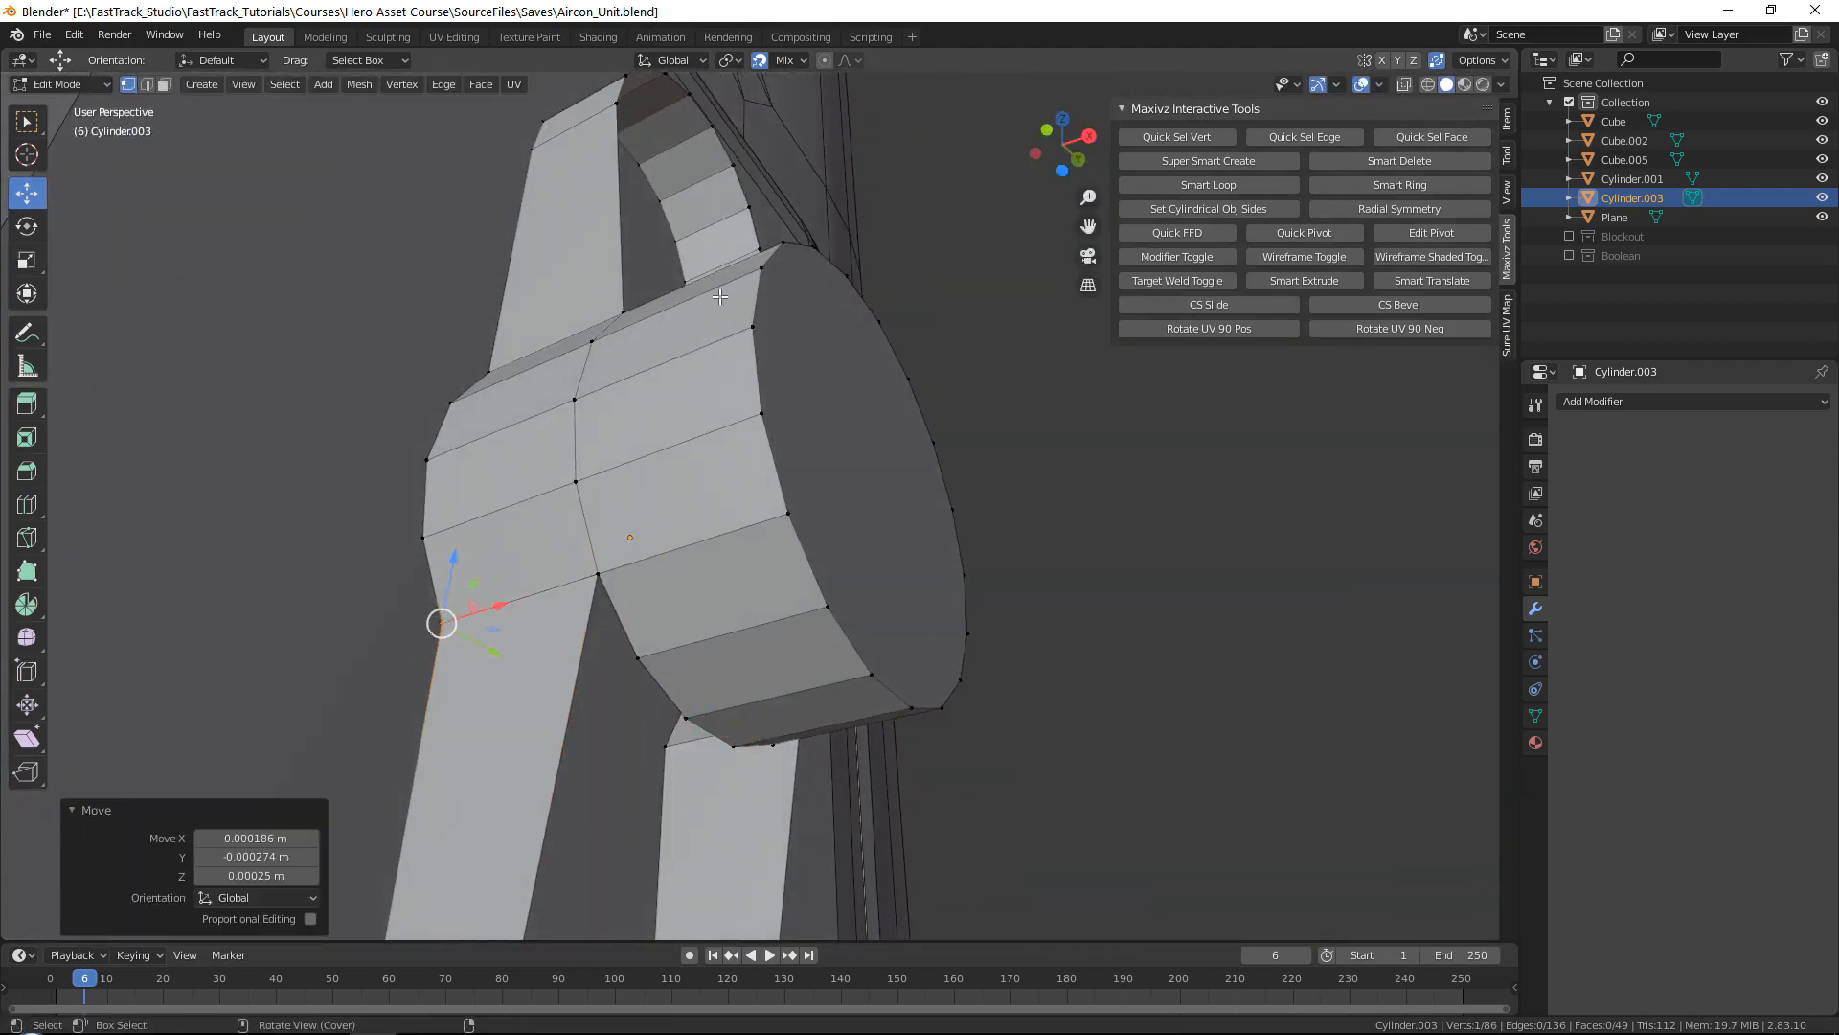
{"action": "middle_click_drag", "start_coordinate": [442, 624], "coordinate": [1224, 297]}
{"action": "left_click", "coordinate": [1215, 280]}
Step: Bridge the cylinder's first open upper edge beside the ring's straight side with the lowest edge of the ring's upper arc
{"action": "middle_click_drag", "start_coordinate": [862, 460], "coordinate": [726, 601]}
{"action": "middle_click_drag", "start_coordinate": [693, 768], "coordinate": [662, 745], "text": "shift"}
{"action": "key", "text": "2"}
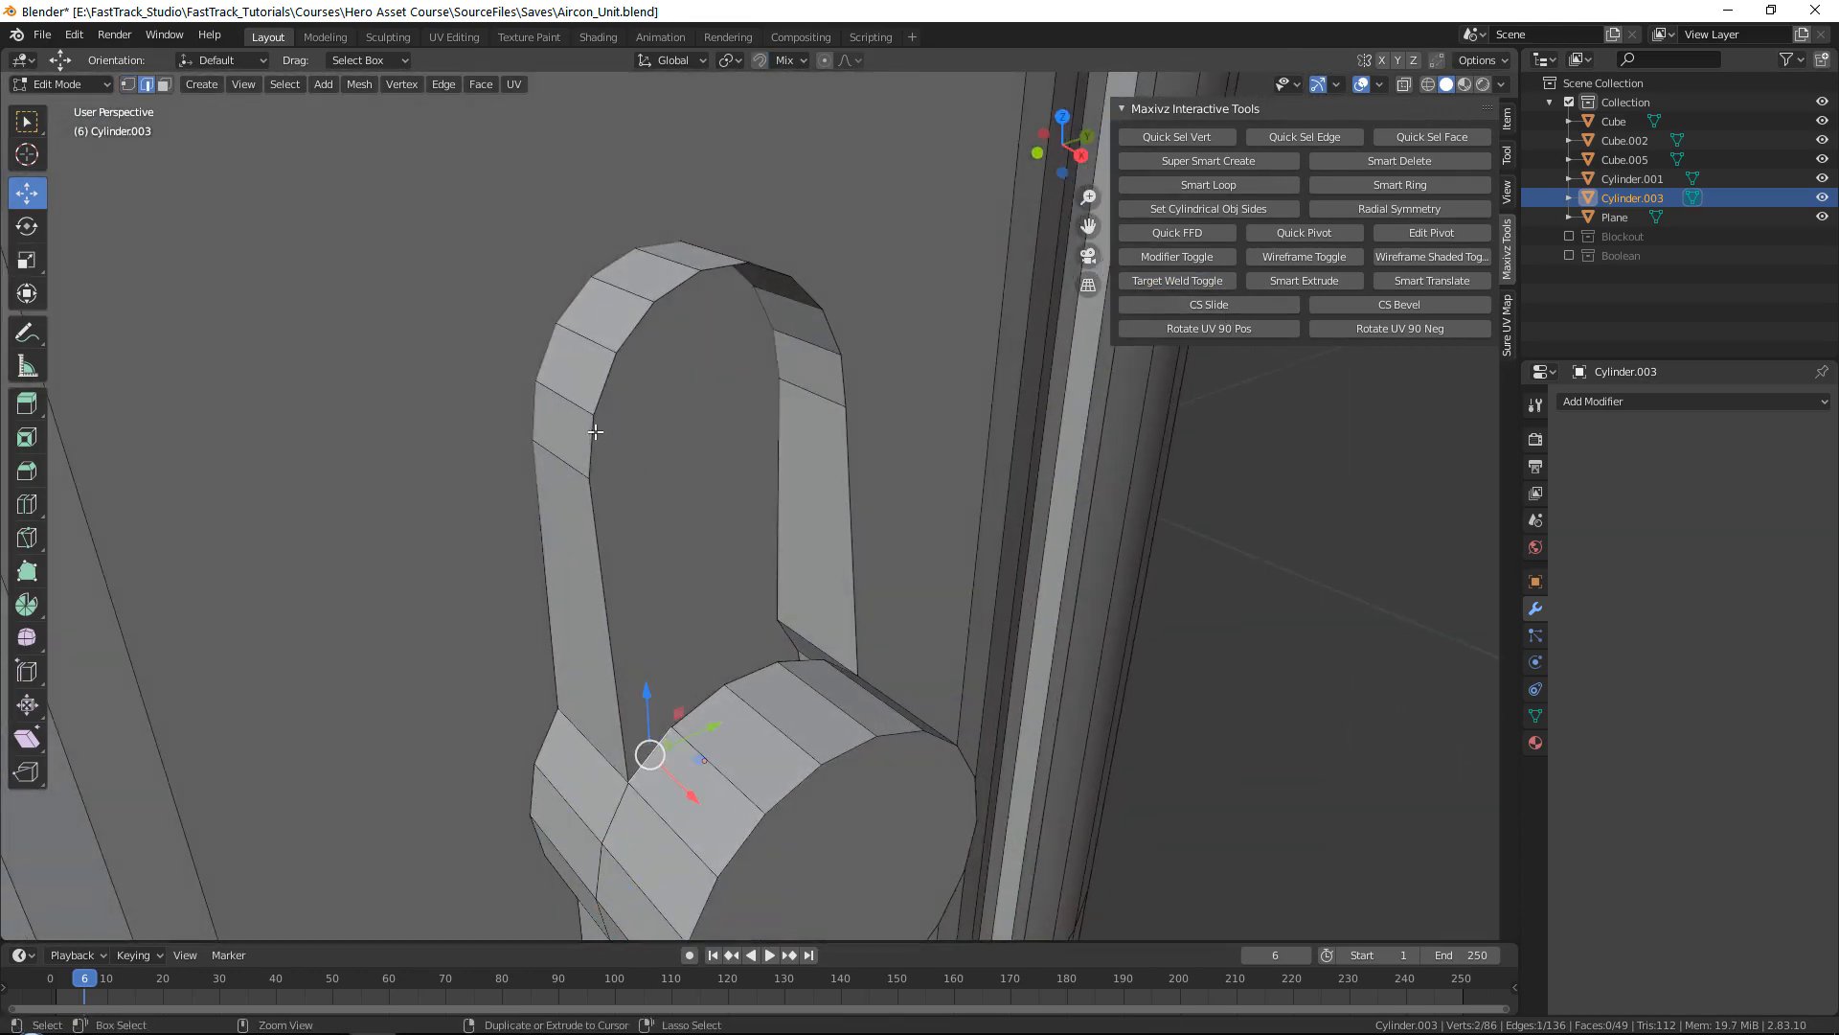
{"action": "left_click", "coordinate": [595, 432], "text": "shift"}
{"action": "key", "text": "q"}
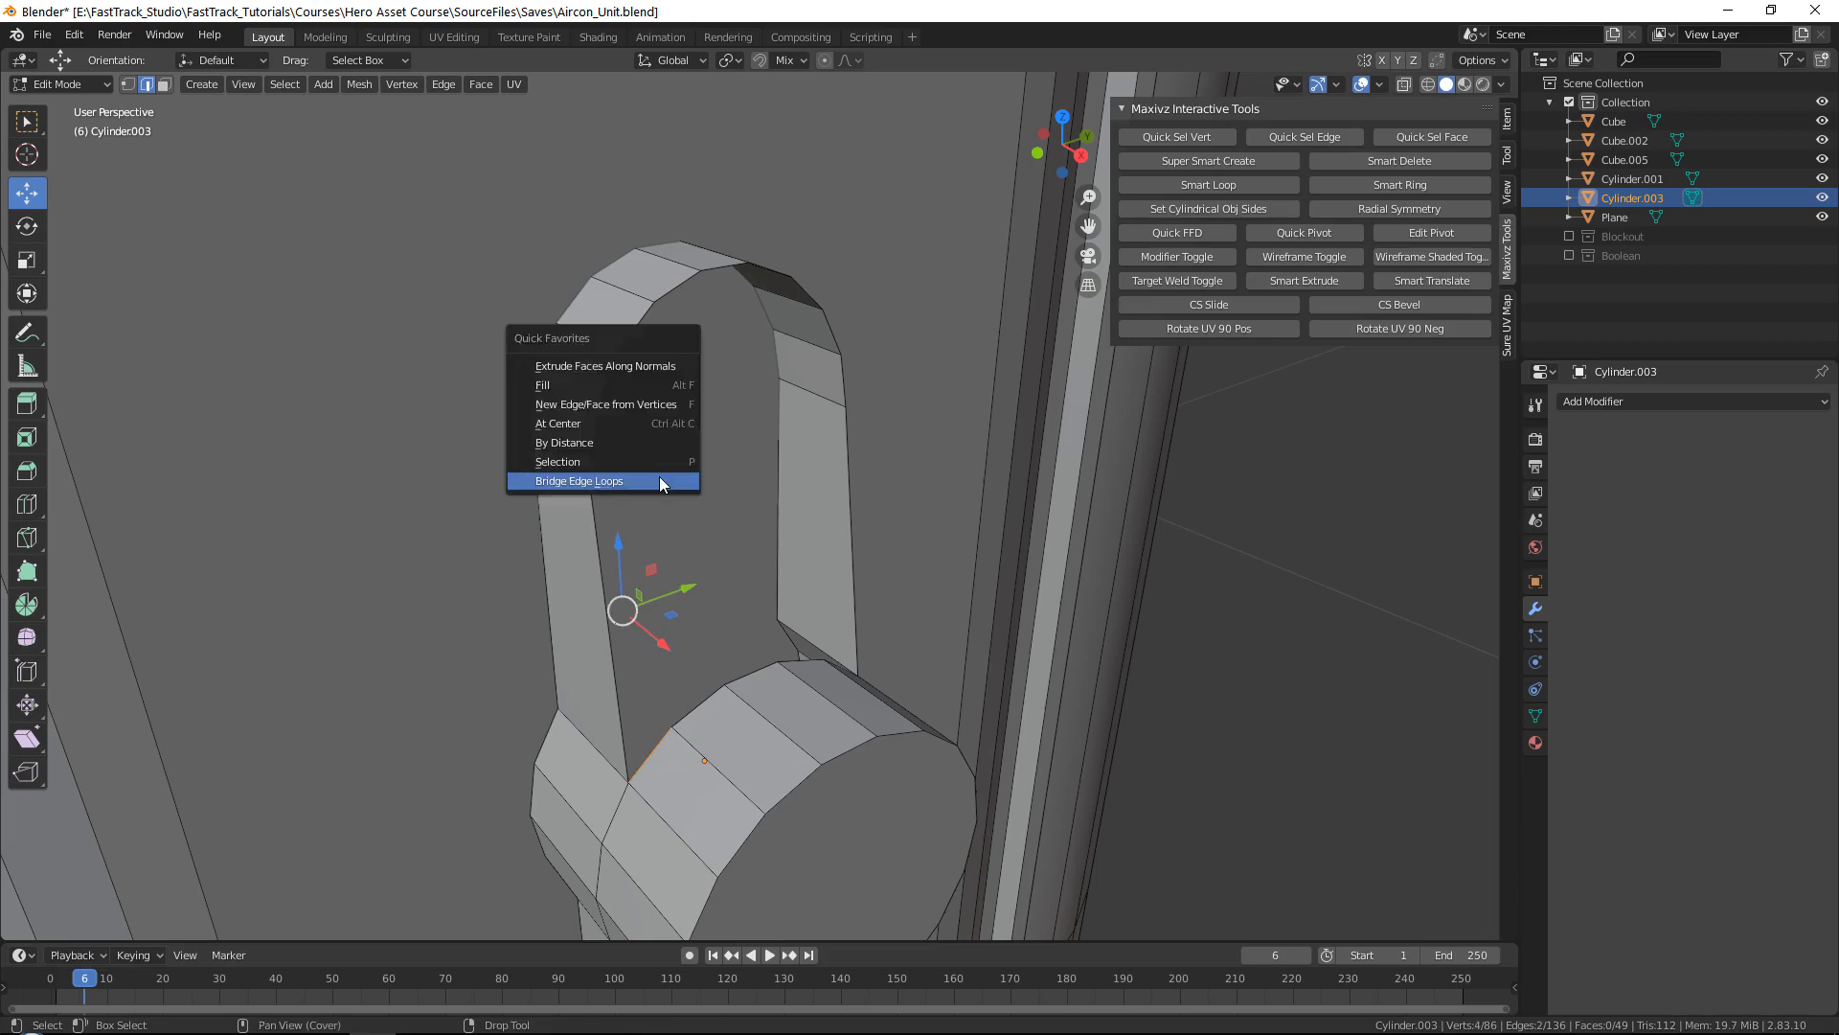
{"action": "left_click", "coordinate": [659, 482]}
Step: Bridge the cylinder's topmost open edge with the middle edge of the slot ring's upper arc
{"action": "left_click", "coordinate": [710, 696]}
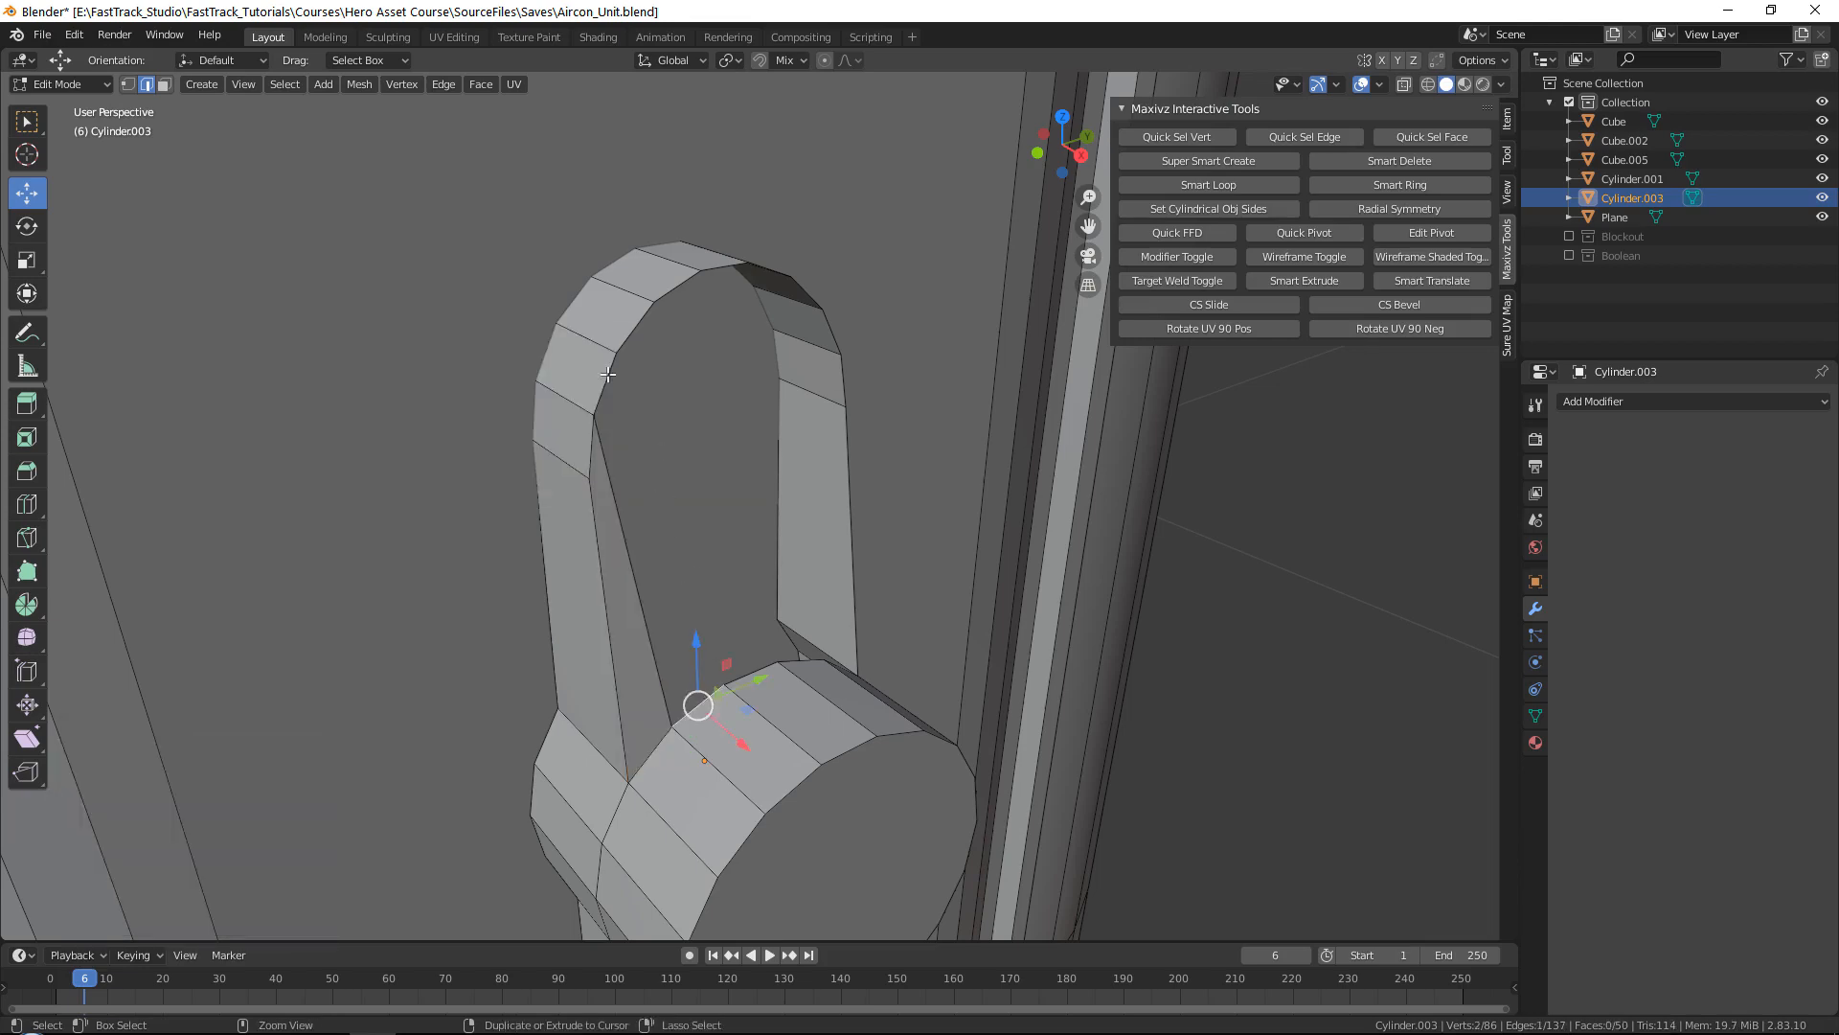
{"action": "left_click", "coordinate": [609, 374], "text": "shift"}
{"action": "middle_click_drag", "start_coordinate": [609, 375], "coordinate": [666, 681]}
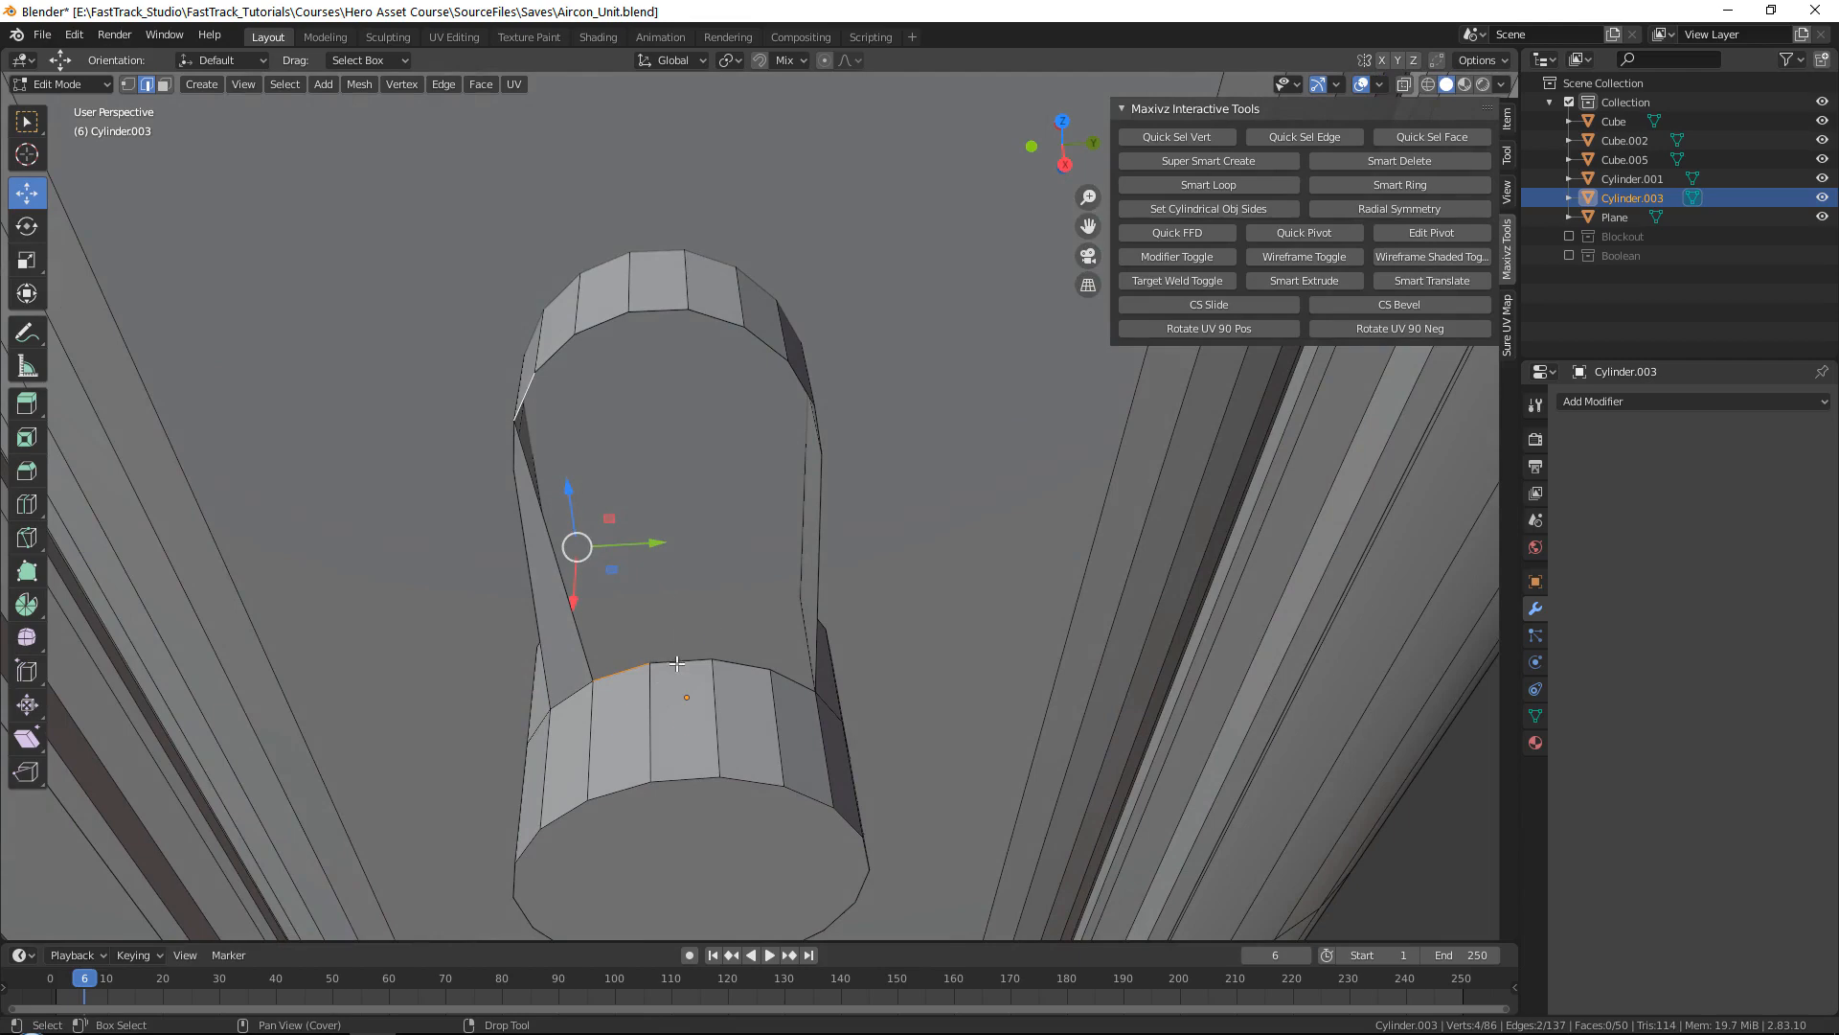
{"action": "left_click", "coordinate": [677, 663]}
{"action": "key", "text": "ctrl+e"}
{"action": "left_click", "coordinate": [666, 316]}
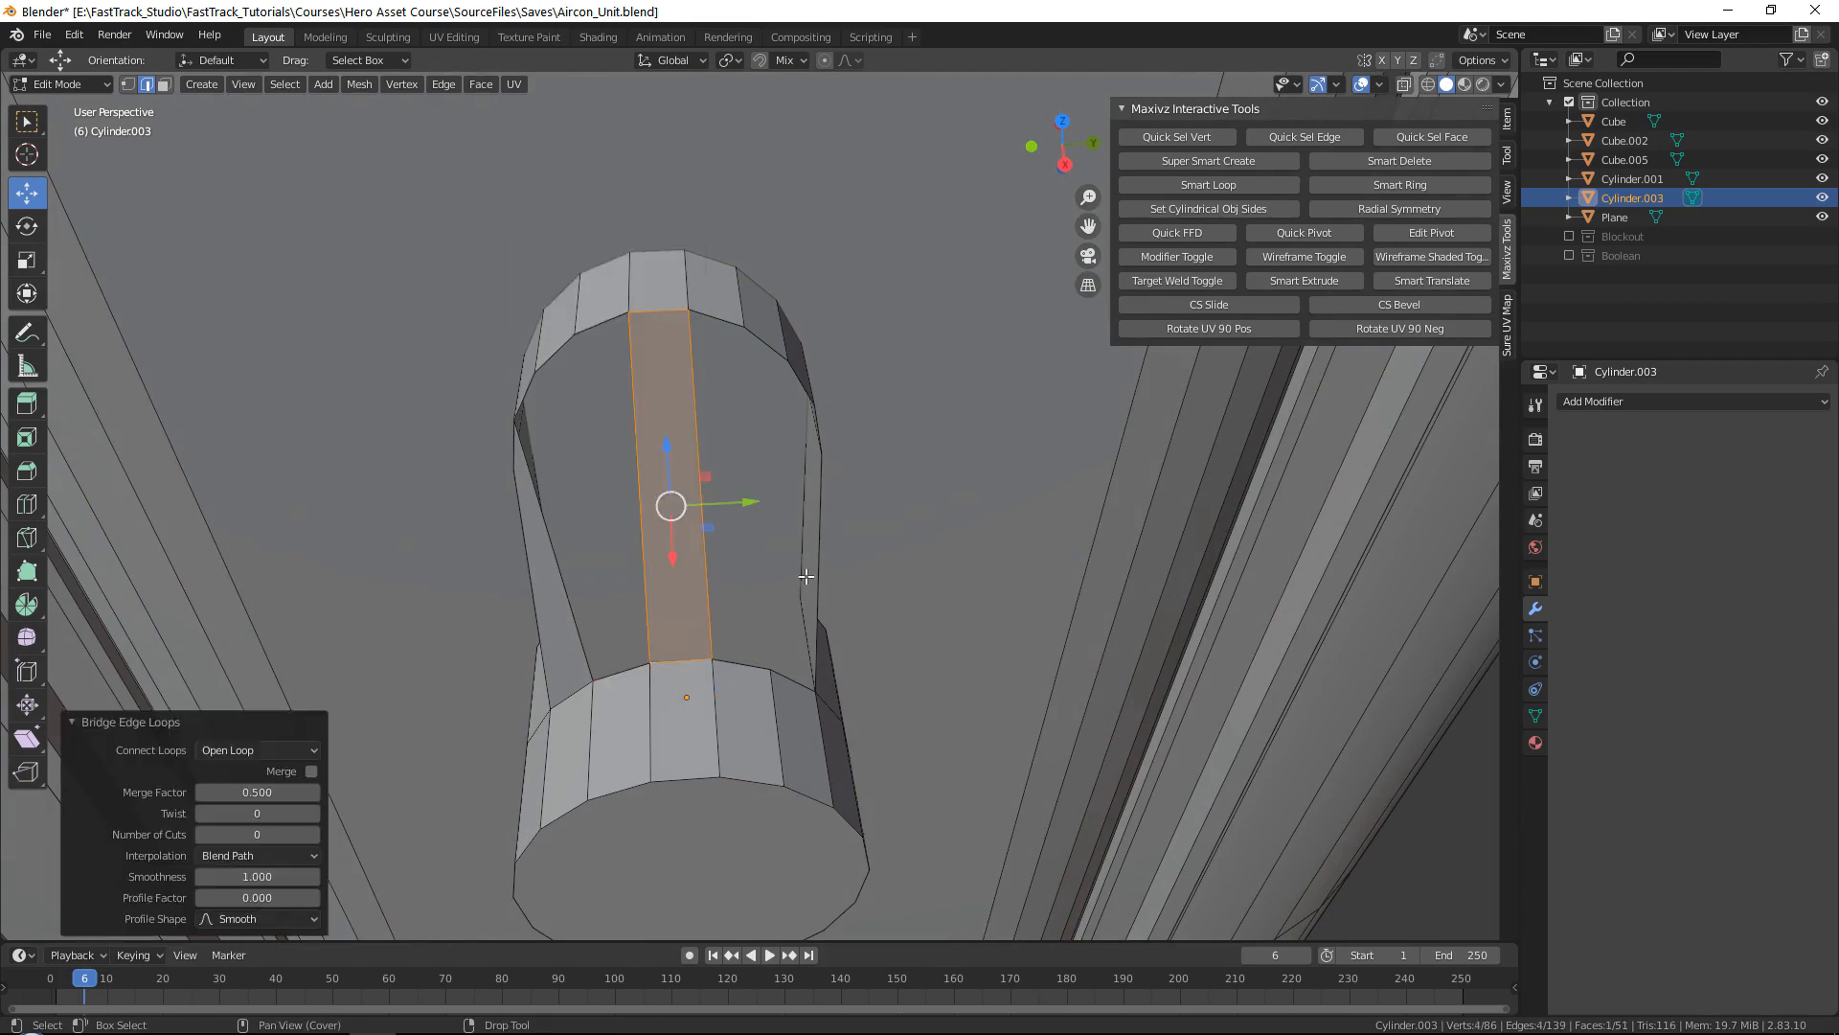
Step: Bridge the cylinder's outermost open upper edge on the opposite side with the adjacent edges of the ring's upper arc
{"action": "middle_click_drag", "start_coordinate": [666, 316], "coordinate": [753, 674]}
{"action": "left_click", "coordinate": [760, 653]}
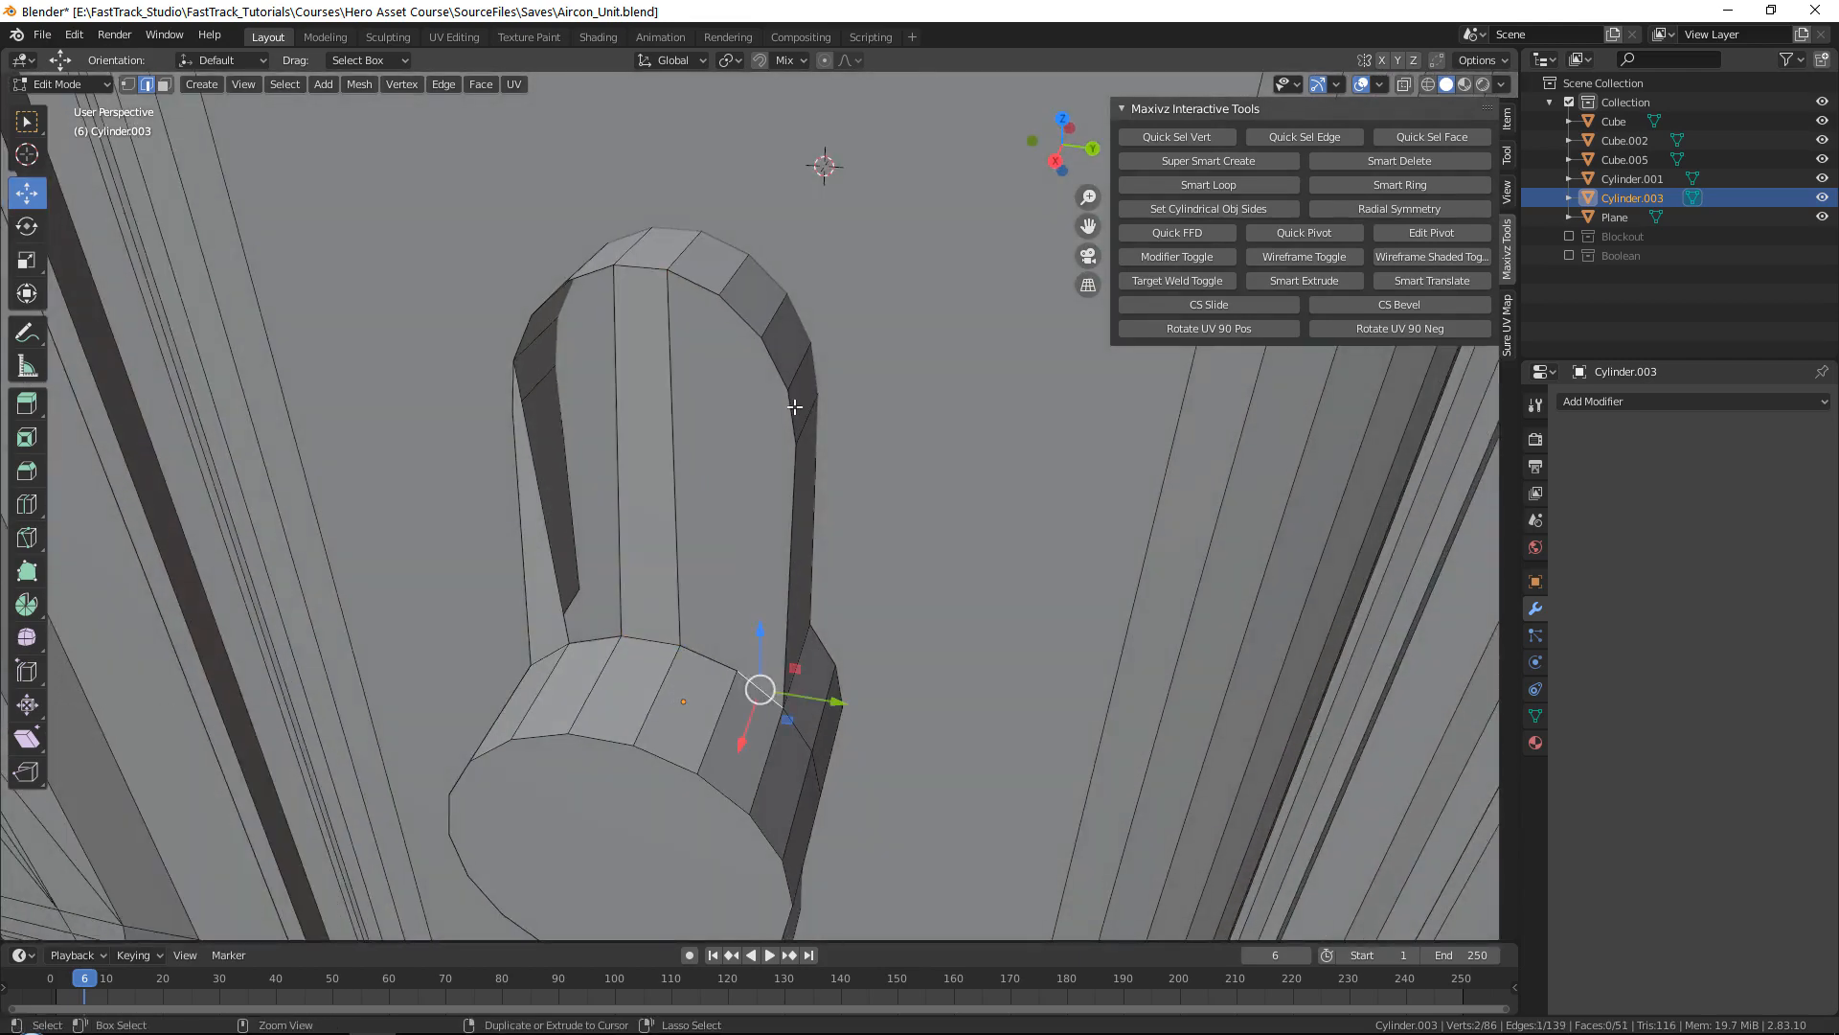
{"action": "left_click", "coordinate": [794, 406], "text": "shift"}
{"action": "key", "text": "ctrl+e"}
{"action": "left_click", "coordinate": [867, 380]}
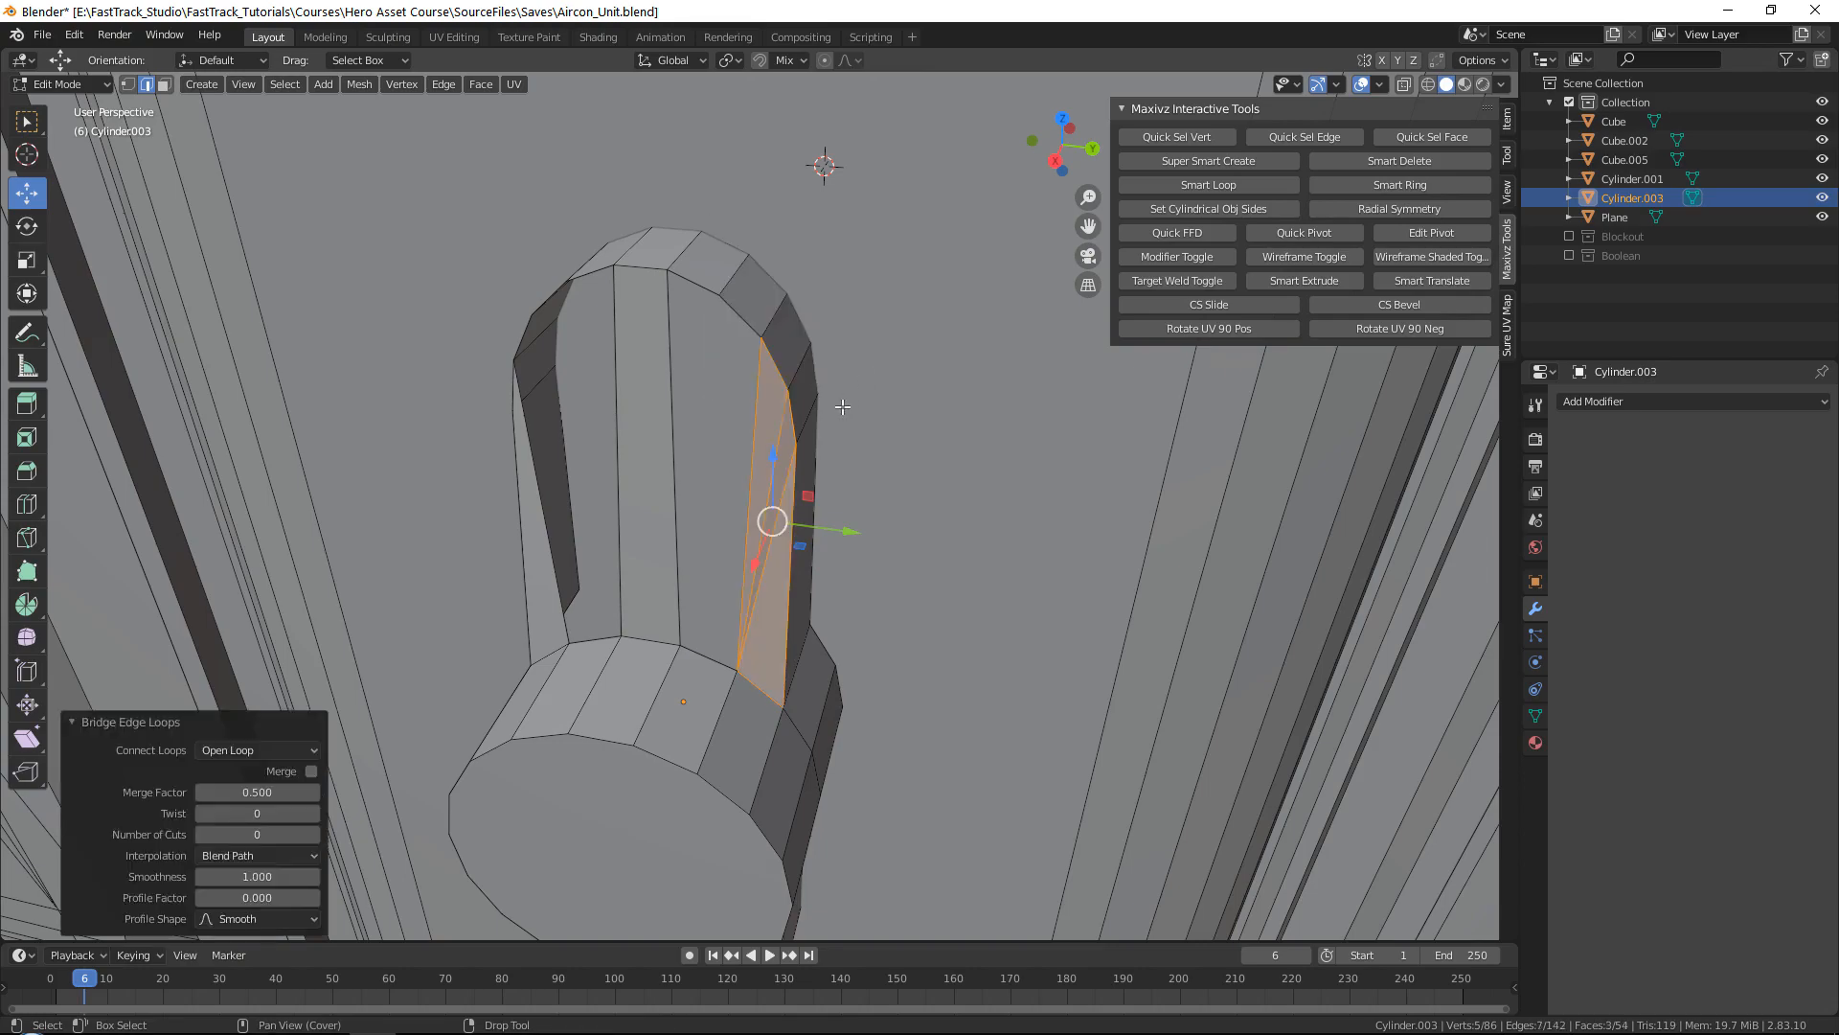
{"action": "middle_click_drag", "start_coordinate": [807, 478], "coordinate": [767, 613]}
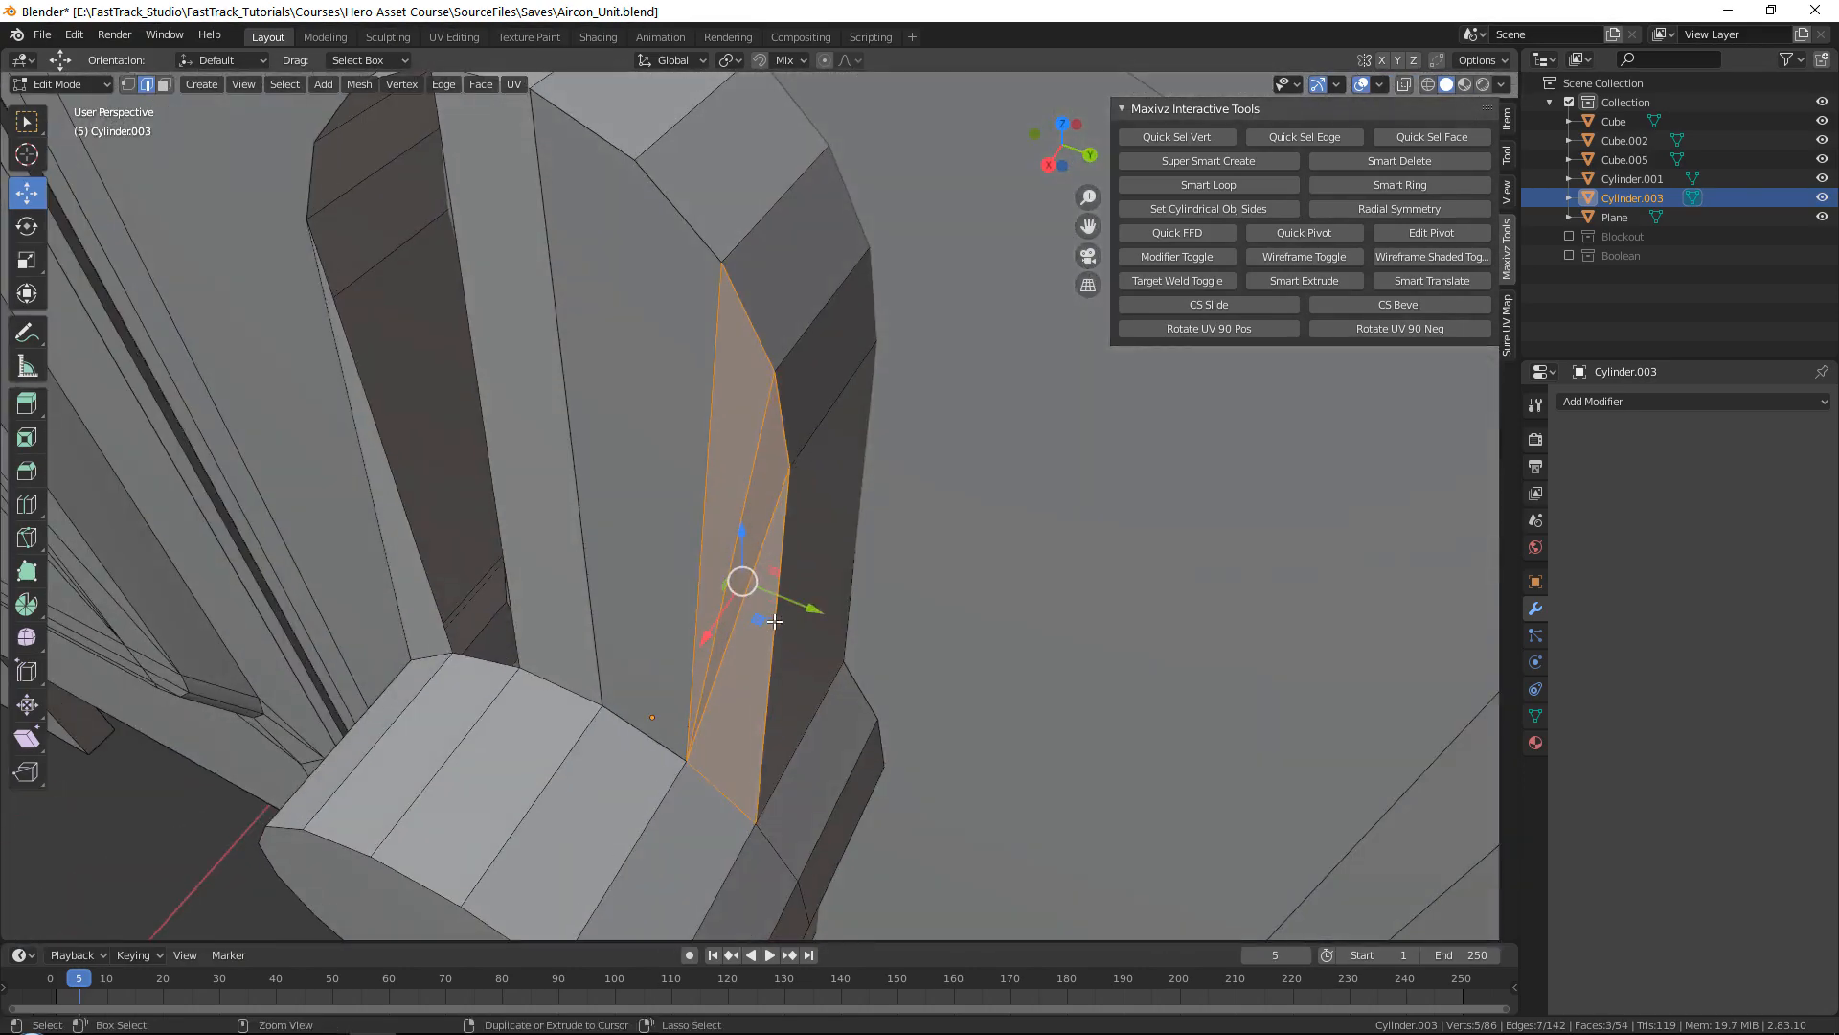
Step: Undo the last bridge and bridge the cylinder's outermost open upper edge with a single edge of the ring's upper arc
{"action": "key", "text": "ctrl+z"}
{"action": "left_click", "coordinate": [723, 784]}
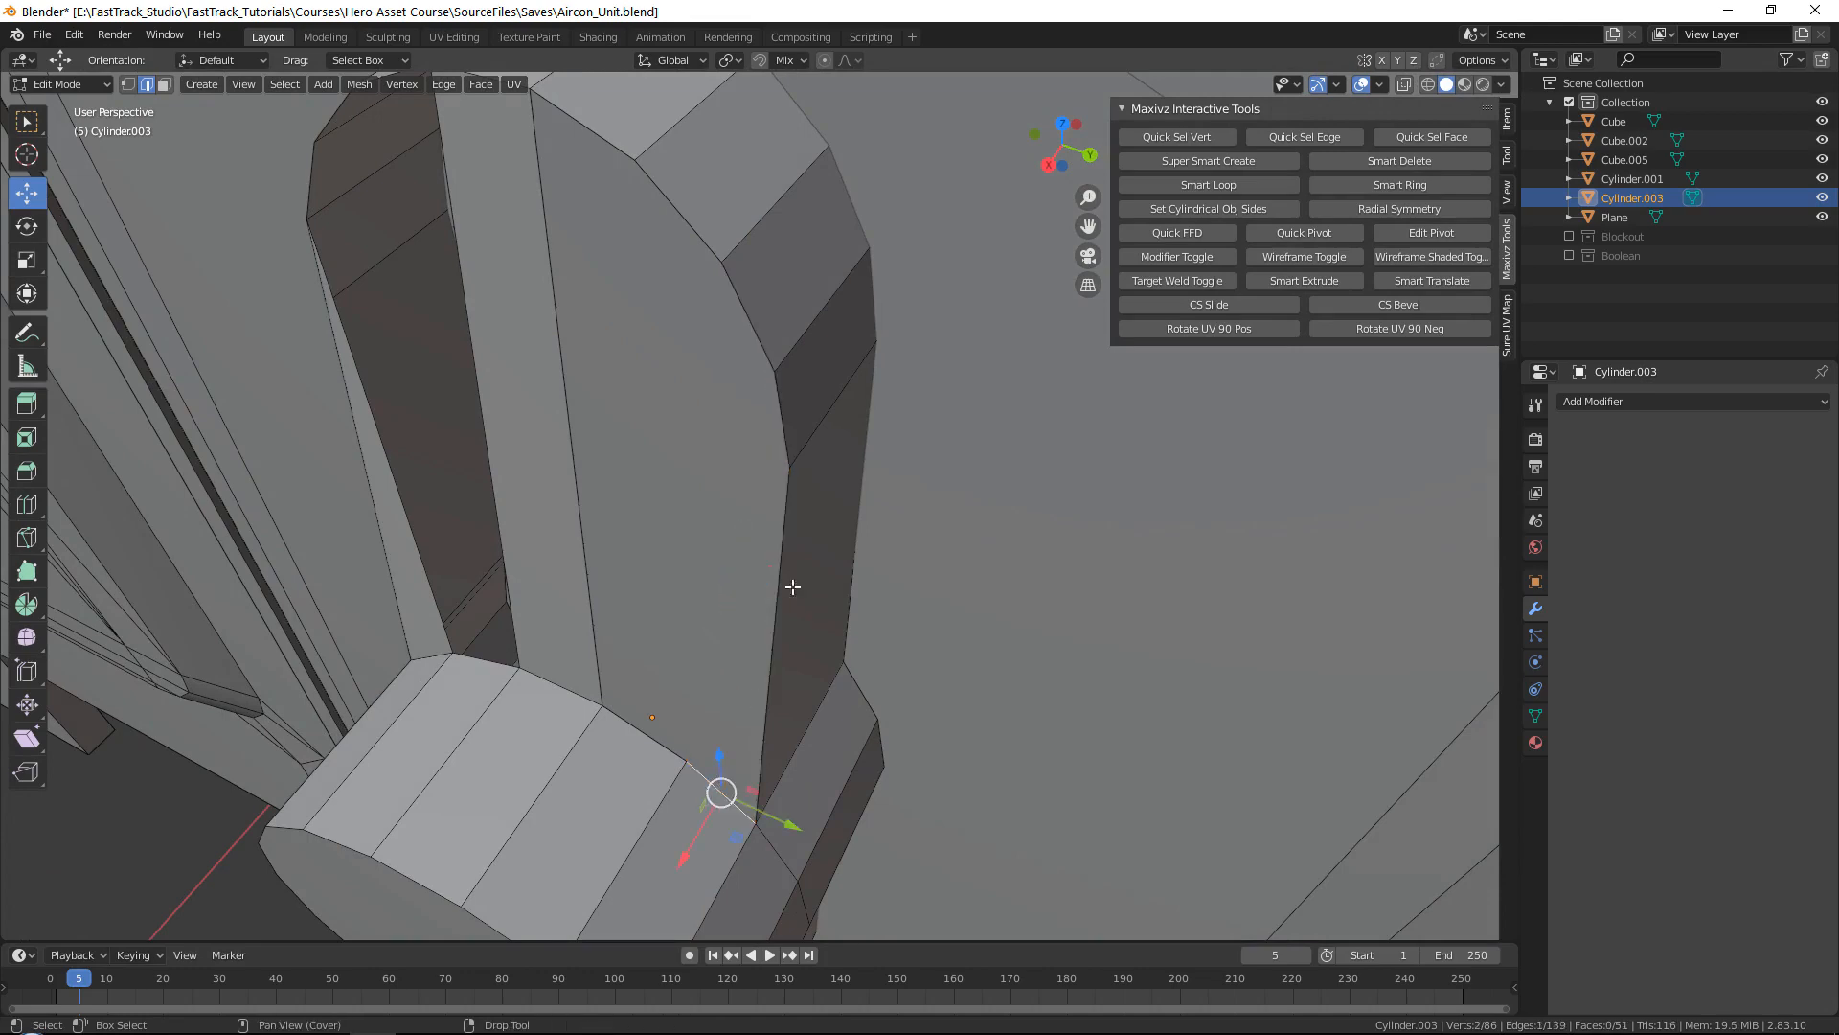
{"action": "left_click", "coordinate": [778, 408], "text": "shift"}
{"action": "key", "text": "ctrl+e"}
{"action": "left_click", "coordinate": [788, 406]}
Step: Fill the two remaining gaps between the cylinder and the ring's upper arc, each with a single face
{"action": "mouse_move", "coordinate": [788, 406]}
{"action": "middle_mouse_down"}
{"action": "mouse_move", "coordinate": [747, 460]}
{"action": "mouse_move", "coordinate": [828, 399]}
{"action": "mouse_move", "coordinate": [797, 423]}
{"action": "mouse_move", "coordinate": [791, 392]}
{"action": "mouse_move", "coordinate": [759, 443]}
{"action": "mouse_move", "coordinate": [792, 440]}
{"action": "middle_mouse_up"}
{"action": "left_click", "coordinate": [707, 380], "text": "alt"}
{"action": "middle_click_drag", "start_coordinate": [707, 380], "coordinate": [731, 434]}
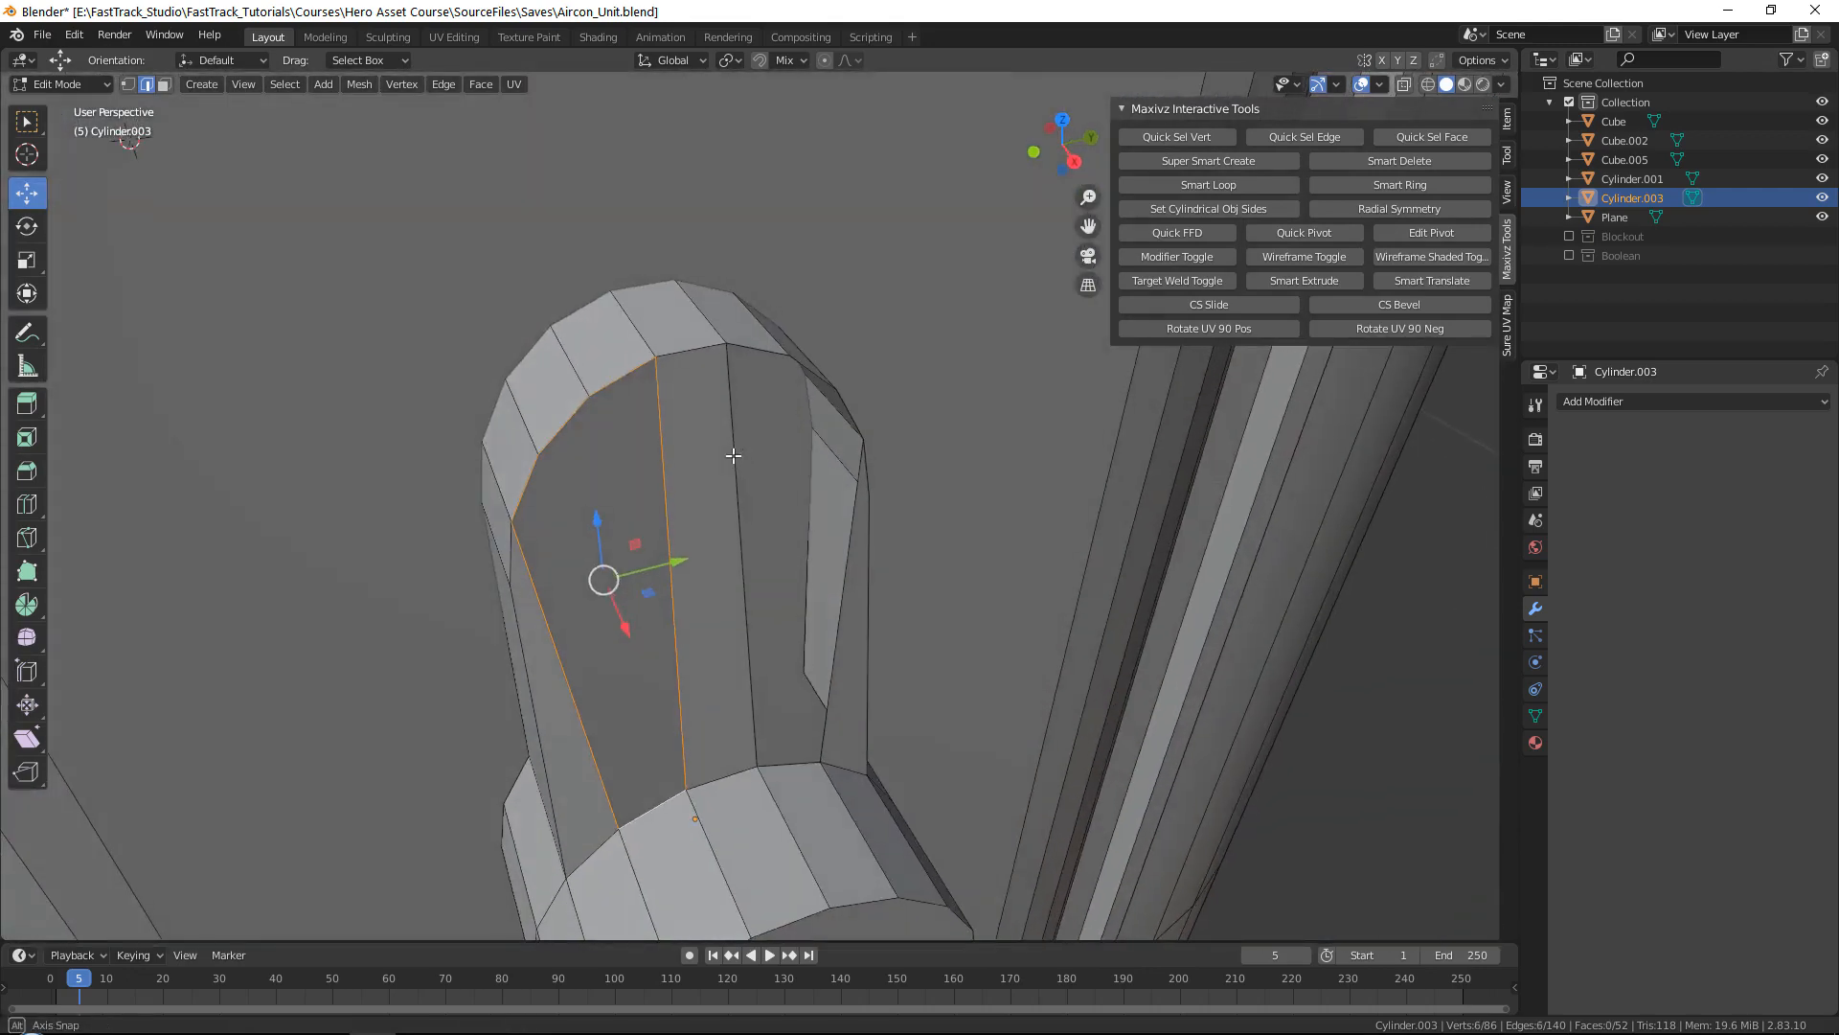
{"action": "key", "text": "ctrl+f"}
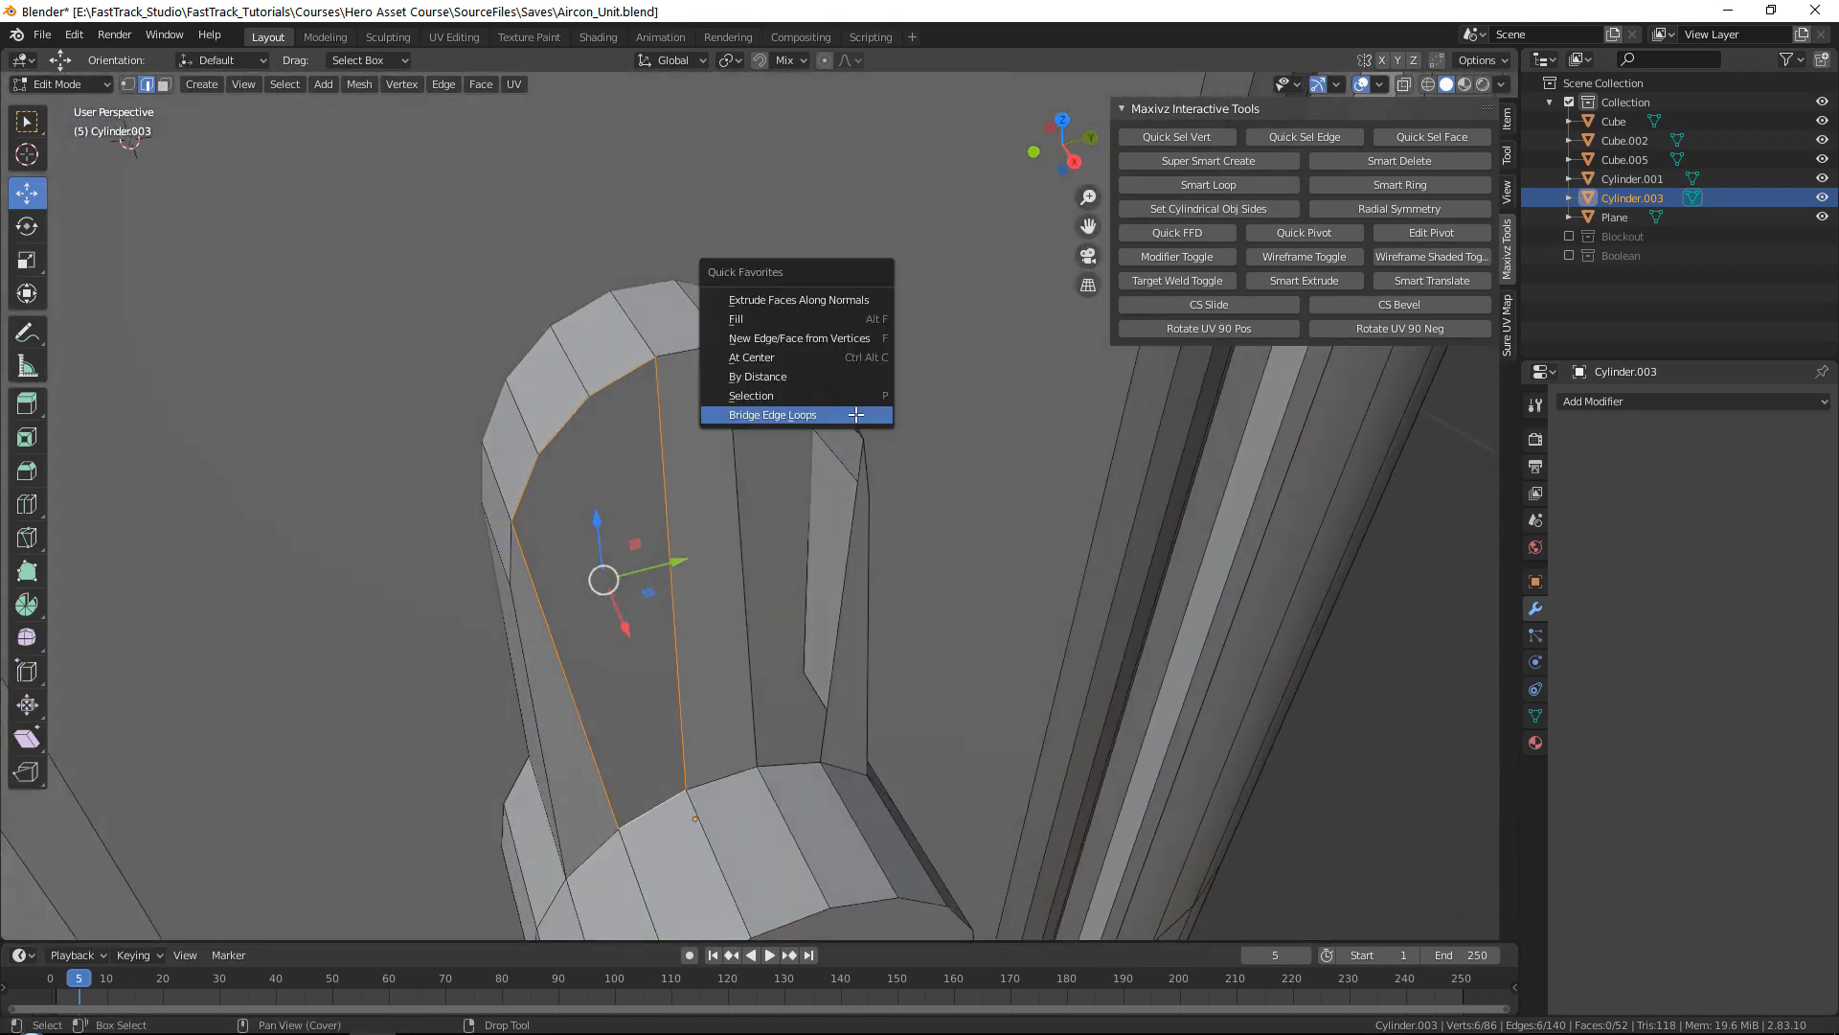
{"action": "left_click", "coordinate": [828, 337]}
{"action": "left_click", "coordinate": [746, 353], "text": "alt"}
{"action": "key", "text": "ctrl+f"}
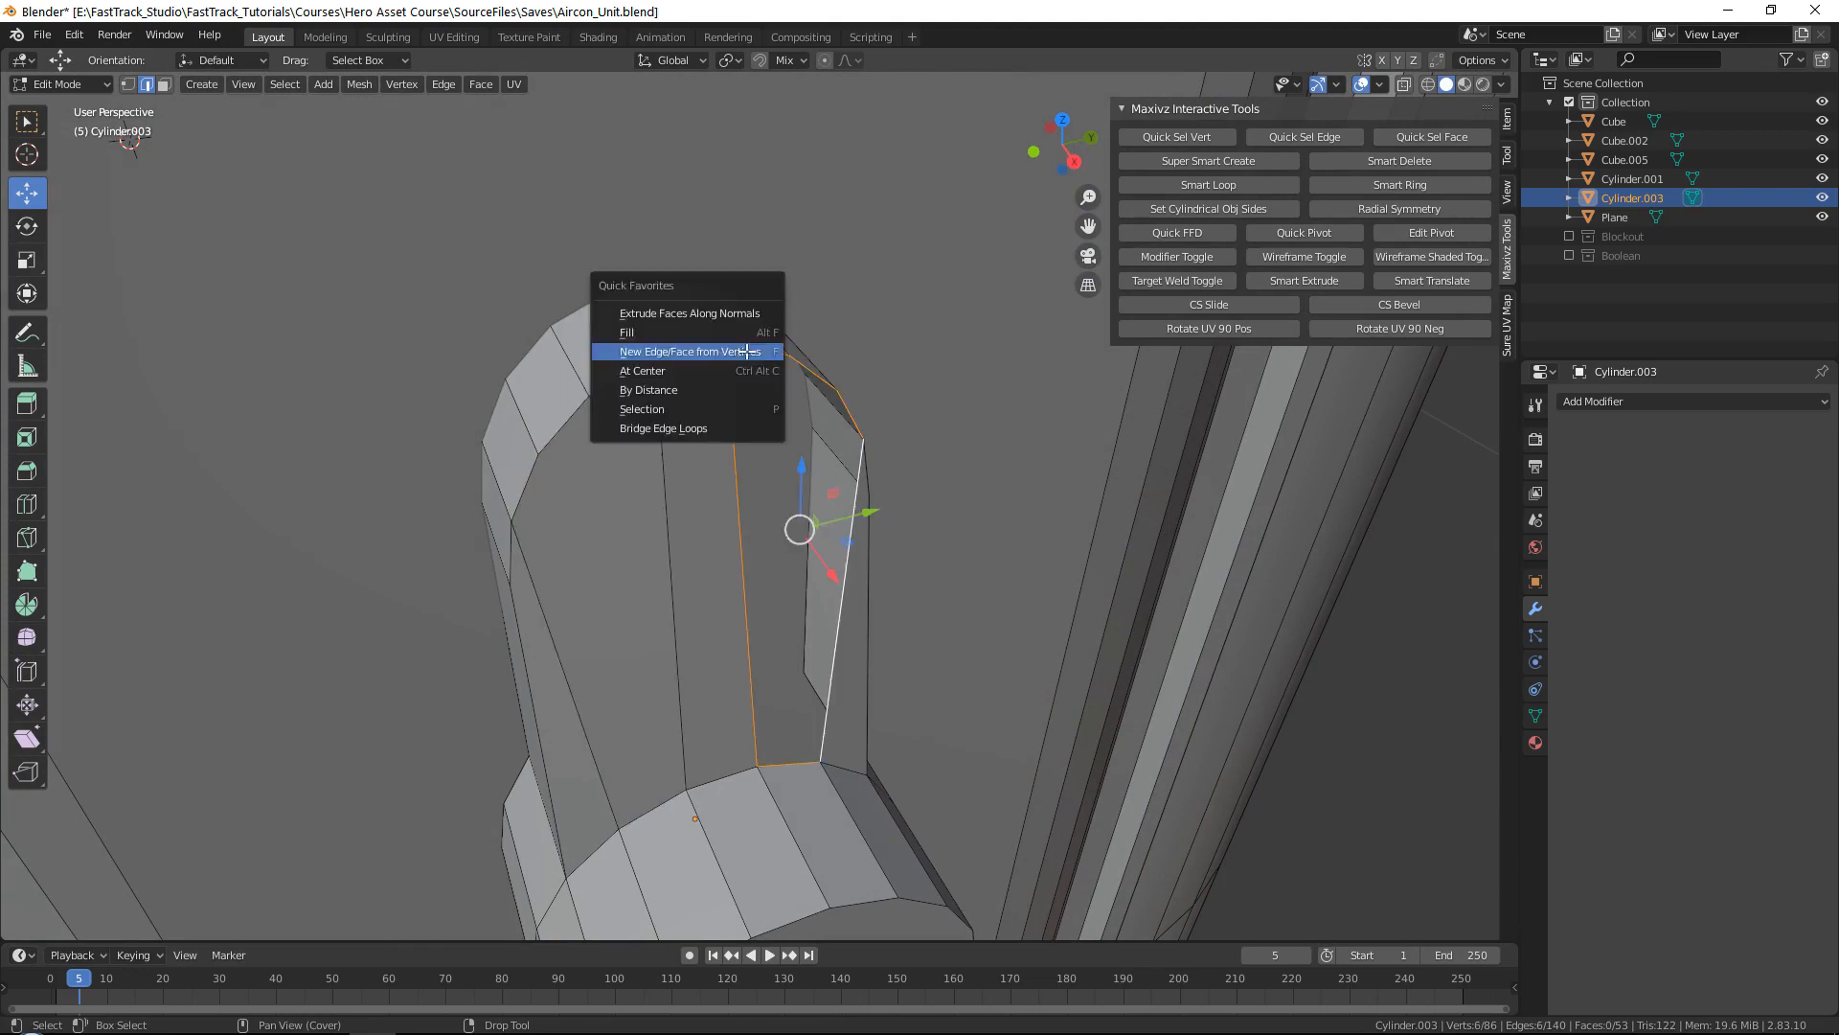
{"action": "left_click", "coordinate": [745, 350]}
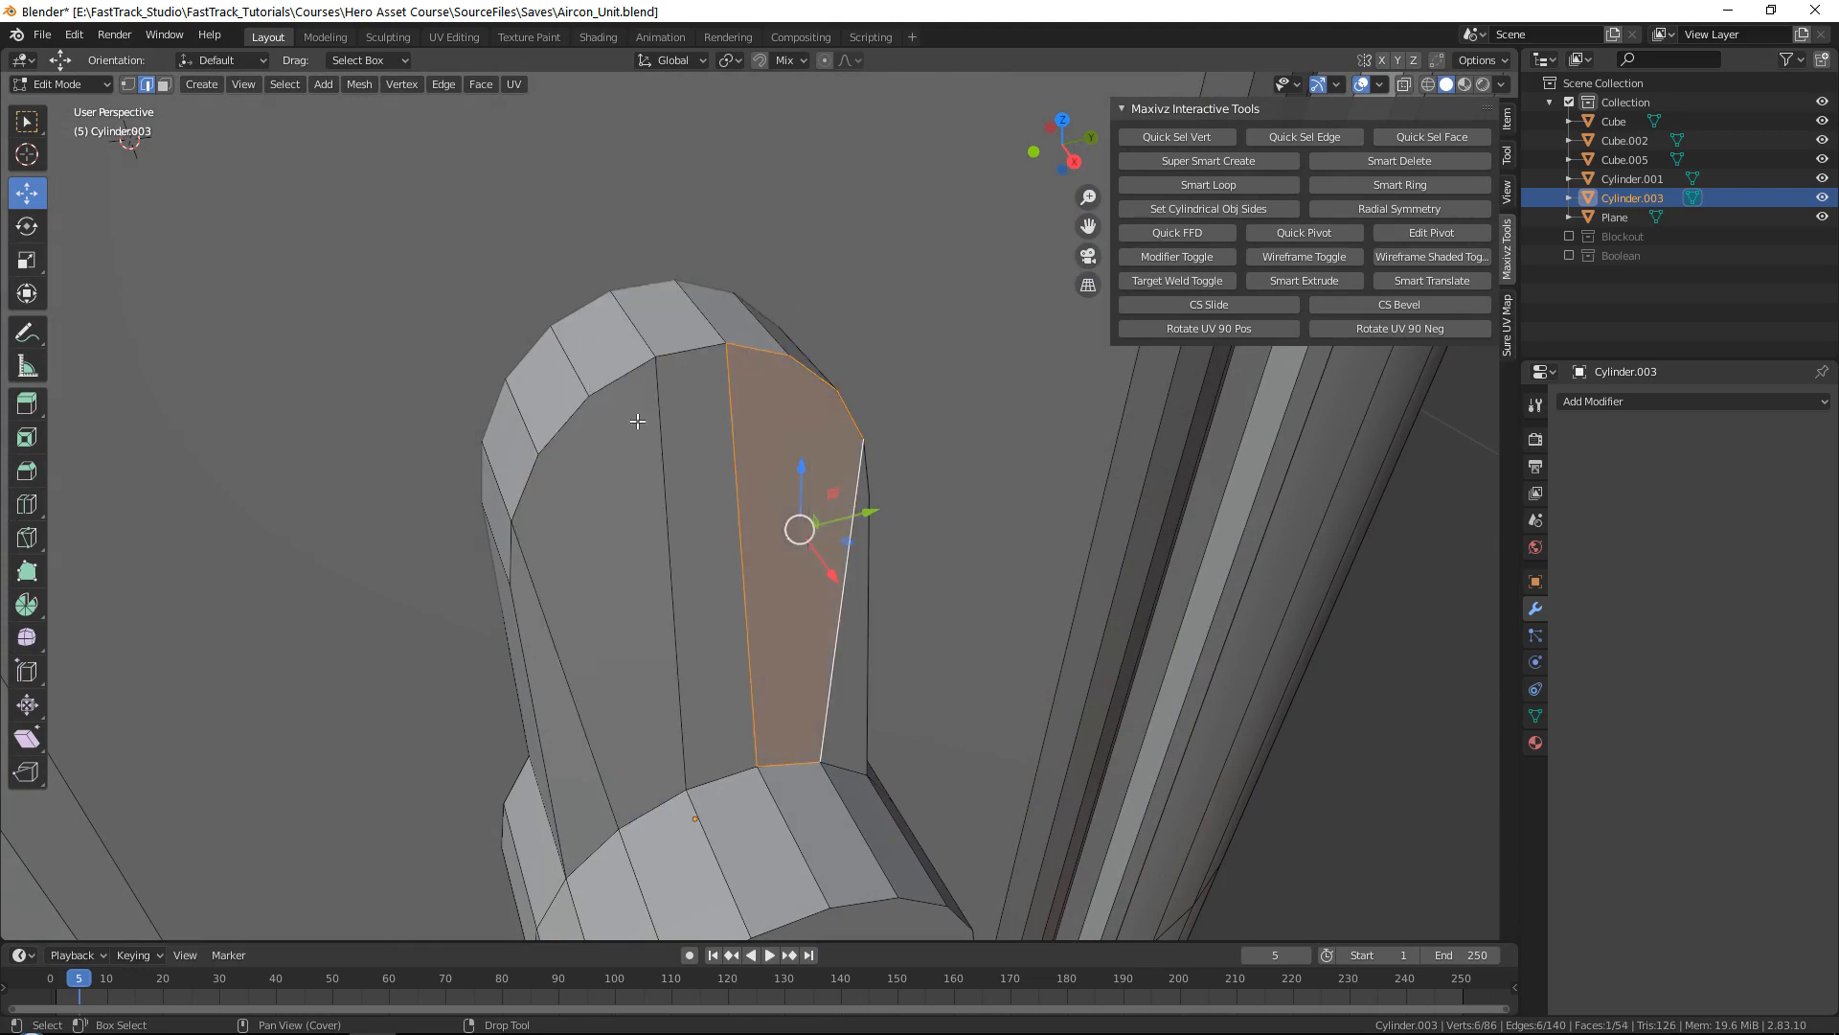
Step: Connect the cylinder's first open lower edge beside the ring's straight side to the first edge of the ring's lower arc with a face
{"action": "scroll", "coordinate": [738, 534], "scroll_direction": "down", "scroll_amount": 5}
{"action": "middle_click_drag", "start_coordinate": [739, 534], "coordinate": [738, 448]}
{"action": "middle_click_drag", "start_coordinate": [799, 560], "coordinate": [820, 418]}
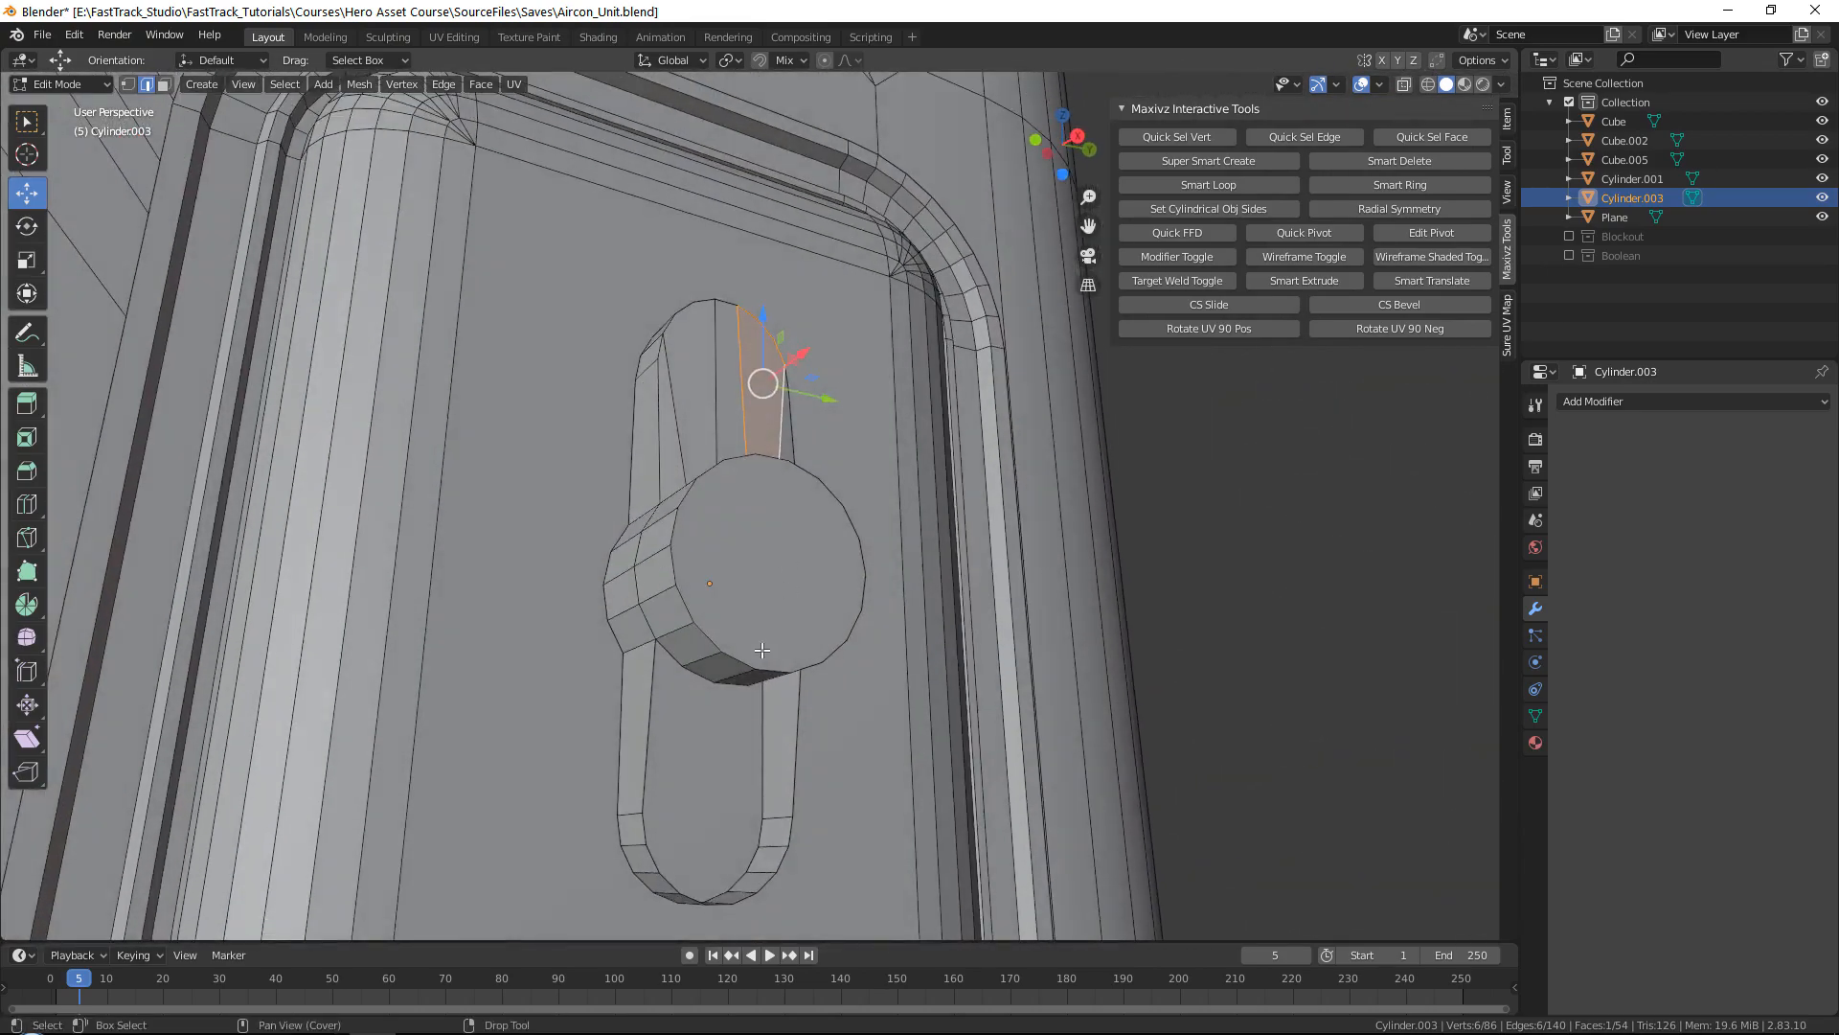
{"action": "middle_click_drag", "start_coordinate": [759, 648], "coordinate": [757, 433], "text": "shift"}
{"action": "scroll", "coordinate": [757, 433], "scroll_direction": "up", "scroll_amount": 2}
{"action": "left_click", "coordinate": [737, 394]}
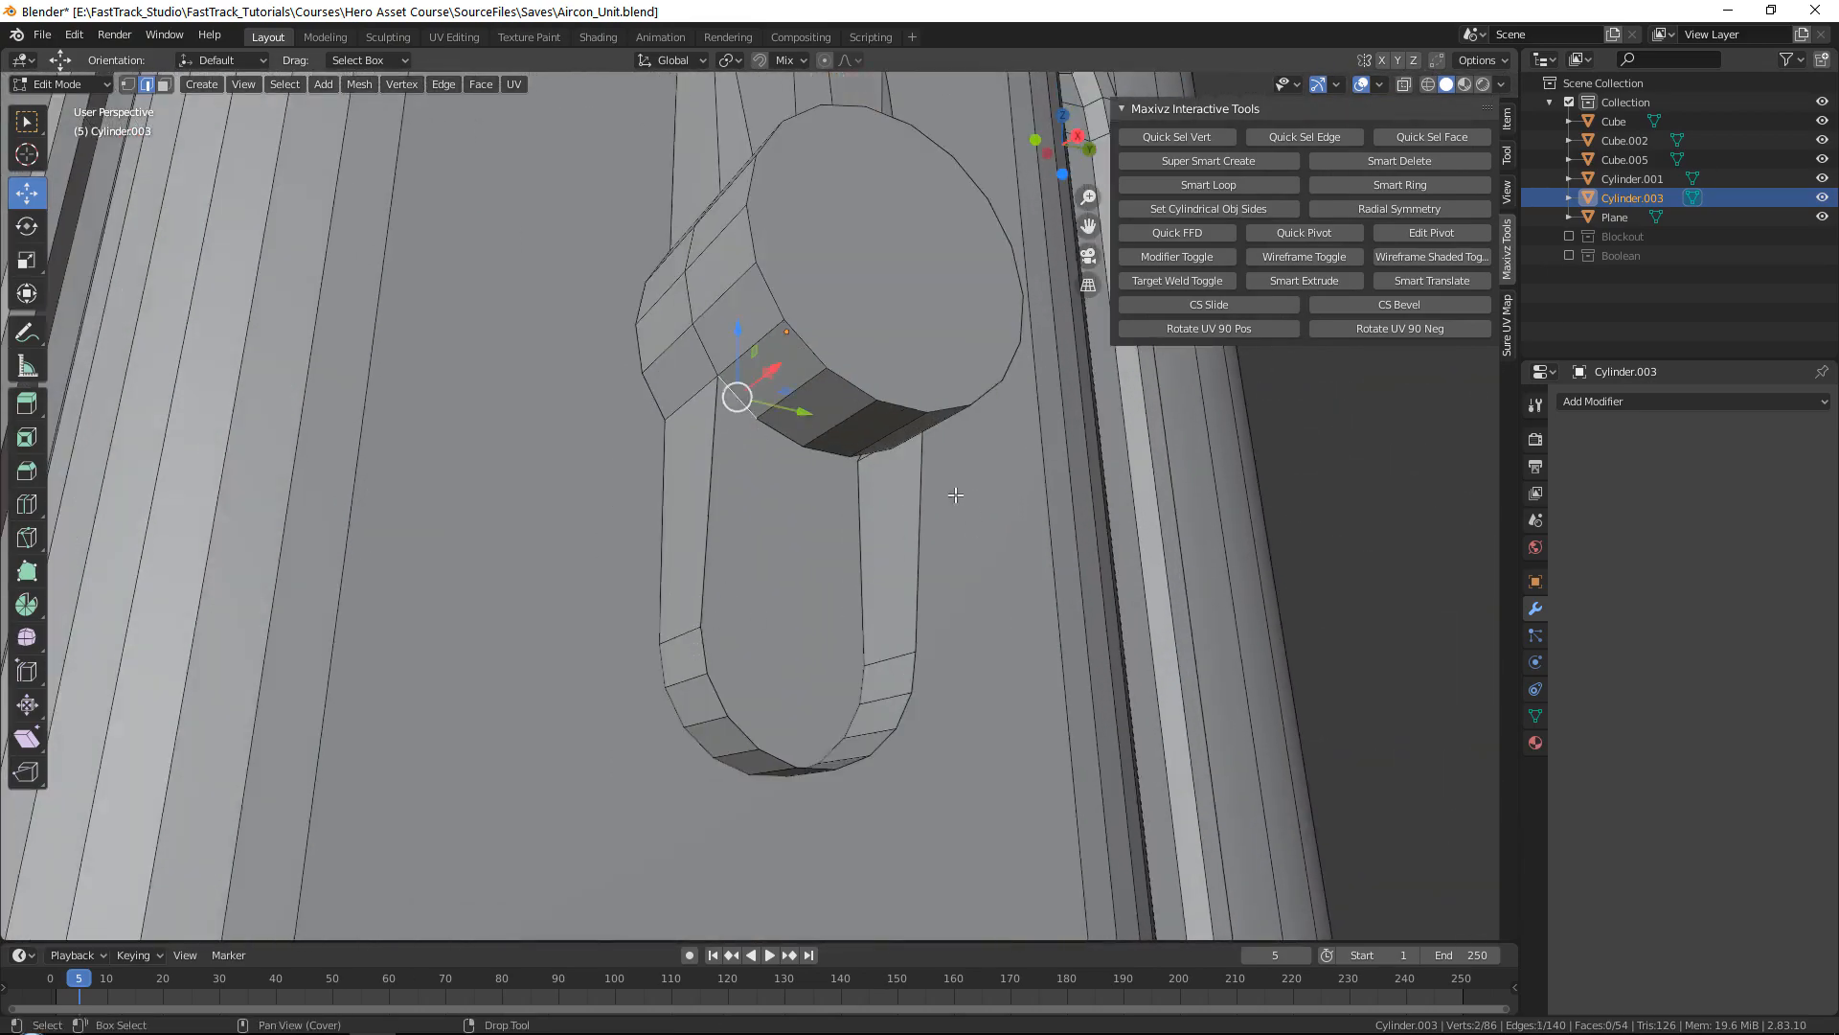
{"action": "scroll", "coordinate": [955, 494], "scroll_direction": "down", "scroll_amount": 5}
{"action": "scroll", "coordinate": [752, 488], "scroll_direction": "up", "scroll_amount": 6}
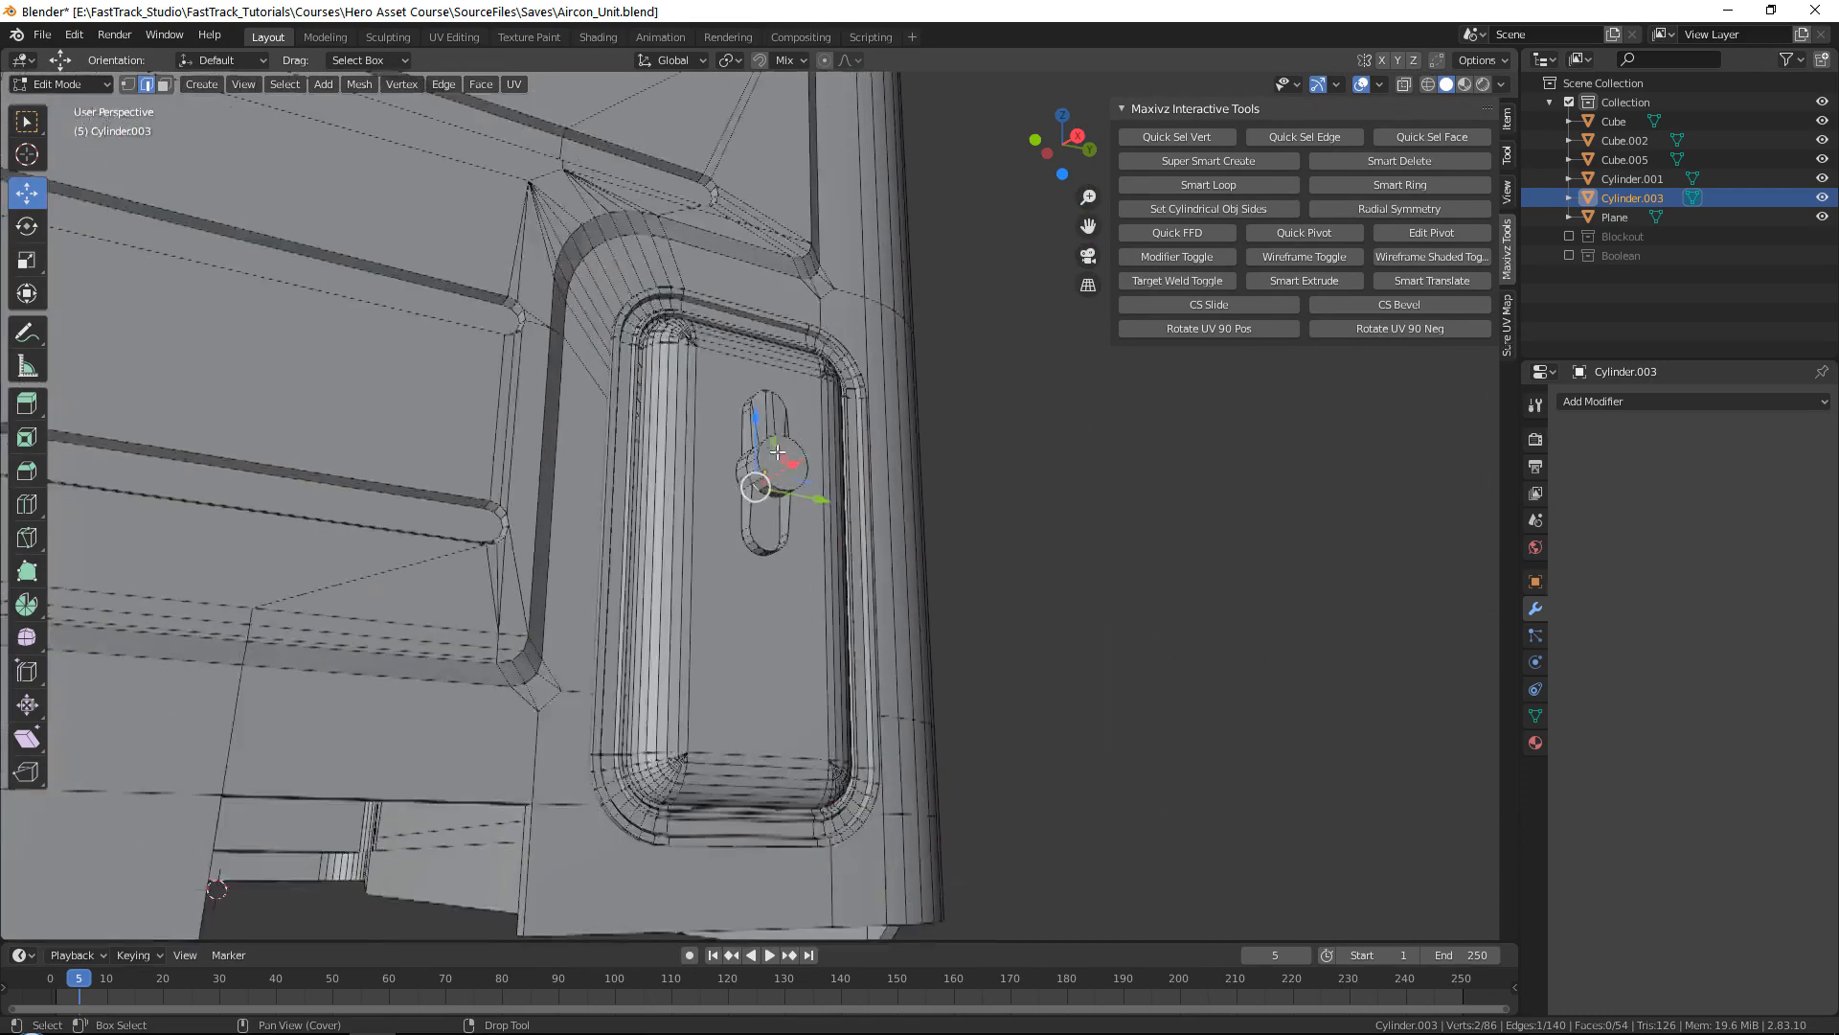
{"action": "left_click", "coordinate": [706, 641], "text": "shift"}
{"action": "key", "text": "q"}
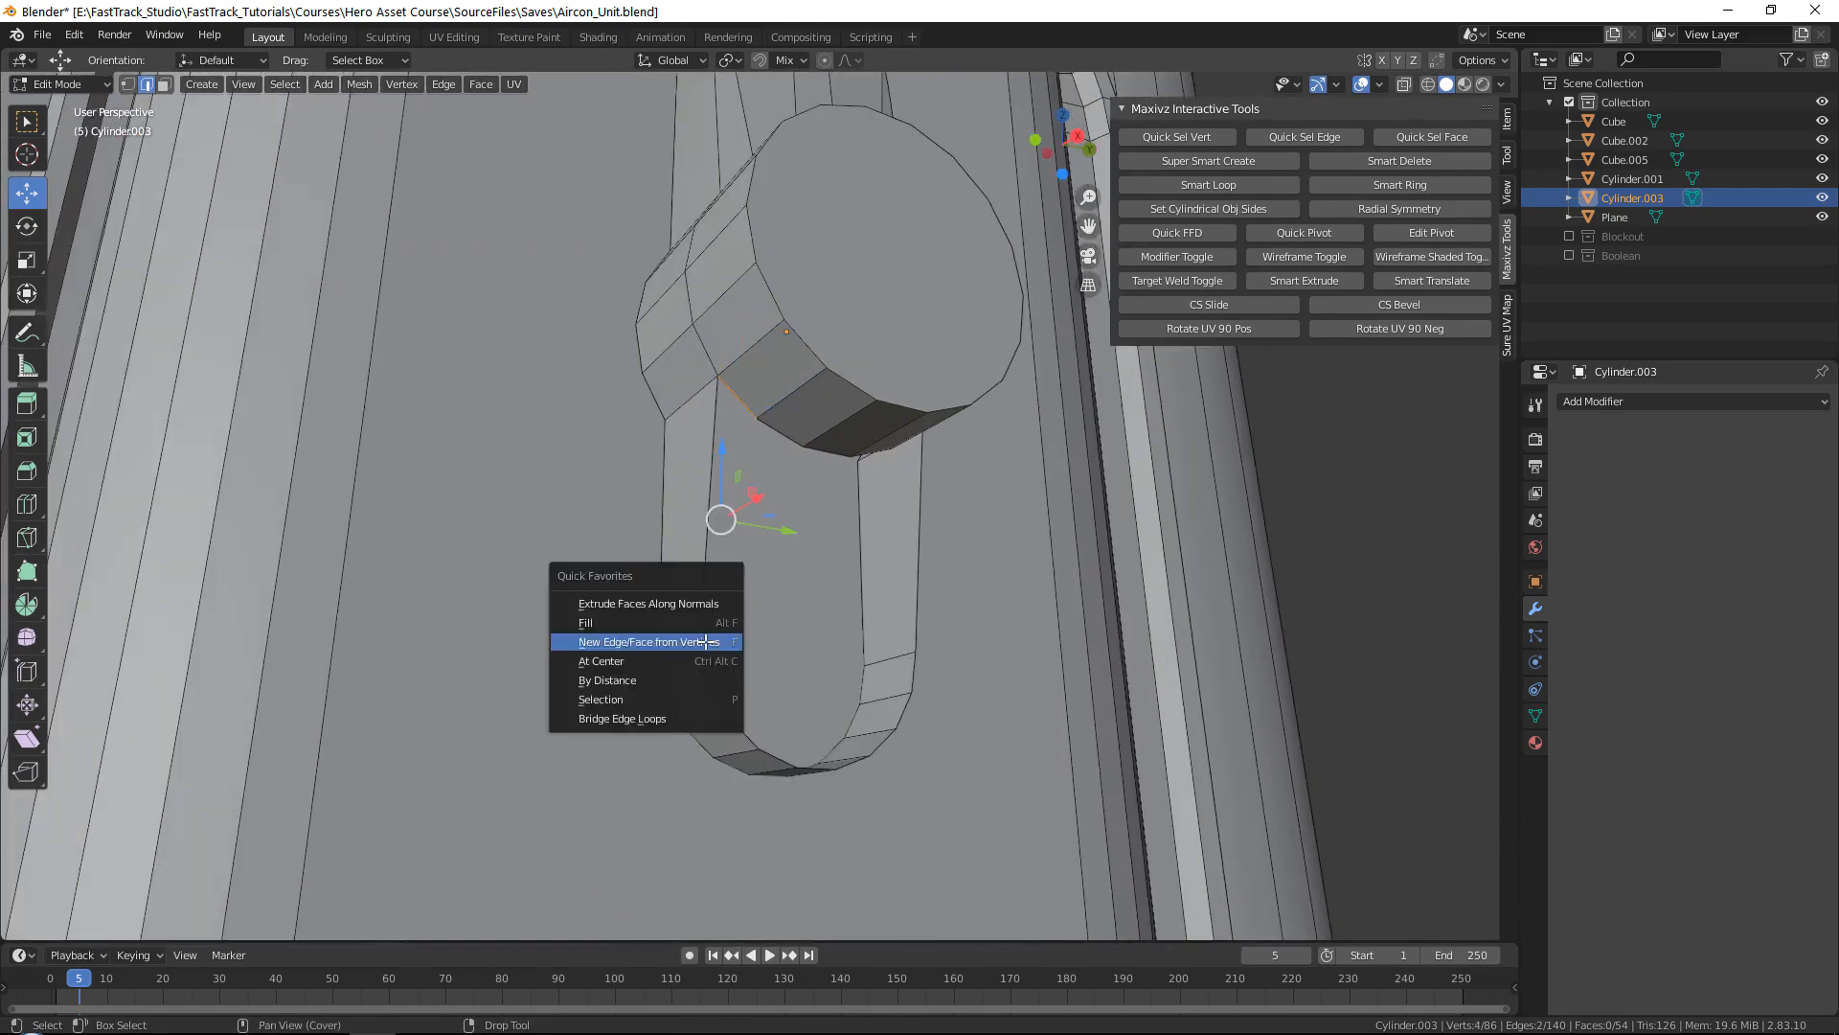
{"action": "left_click", "coordinate": [705, 641]}
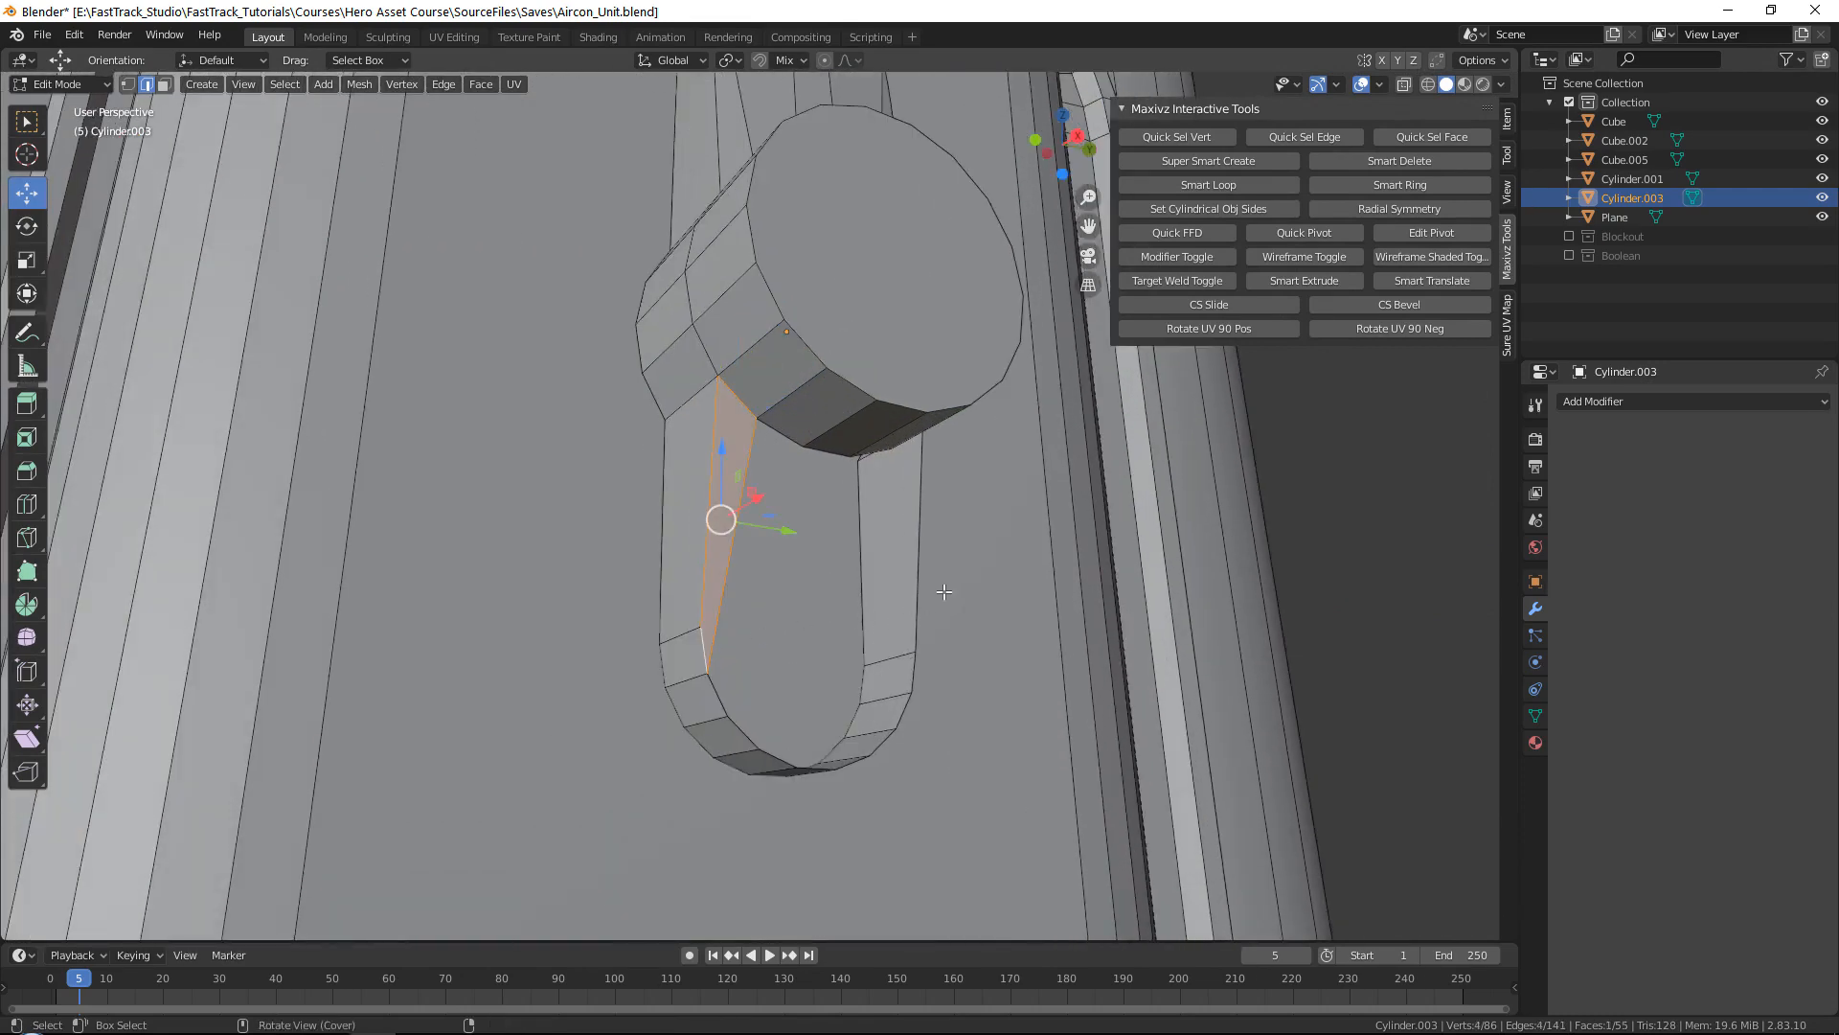
Step: Bridge the cylinder's outermost open lower edge on the opposite side with the matching edge of the ring's lower arc
{"action": "middle_click_drag", "start_coordinate": [943, 592], "coordinate": [897, 582]}
{"action": "left_click", "coordinate": [898, 583]}
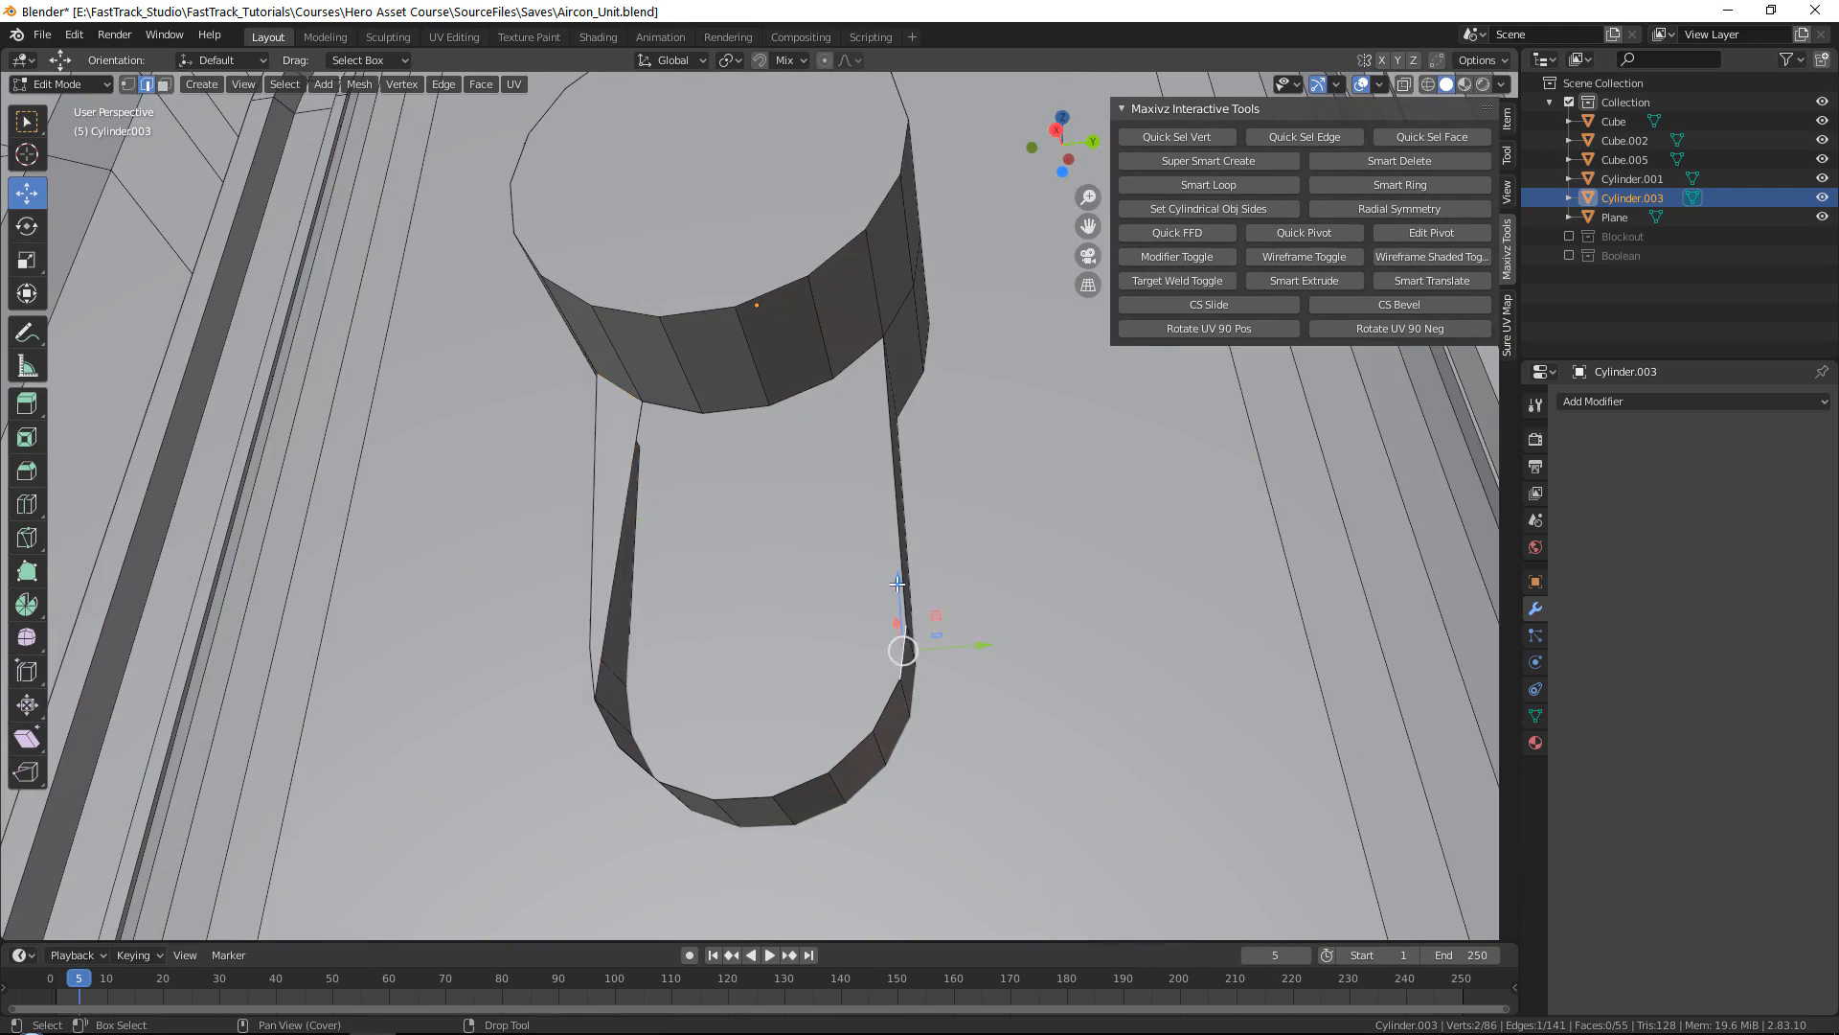
{"action": "left_click", "coordinate": [855, 365], "text": "shift"}
{"action": "key", "text": "q"}
{"action": "left_click", "coordinate": [825, 435]}
Step: Bridge the cylinder's bottommost open edge with the middle edge of the ring's lower arc
{"action": "middle_click_drag", "start_coordinate": [825, 435], "coordinate": [791, 494]}
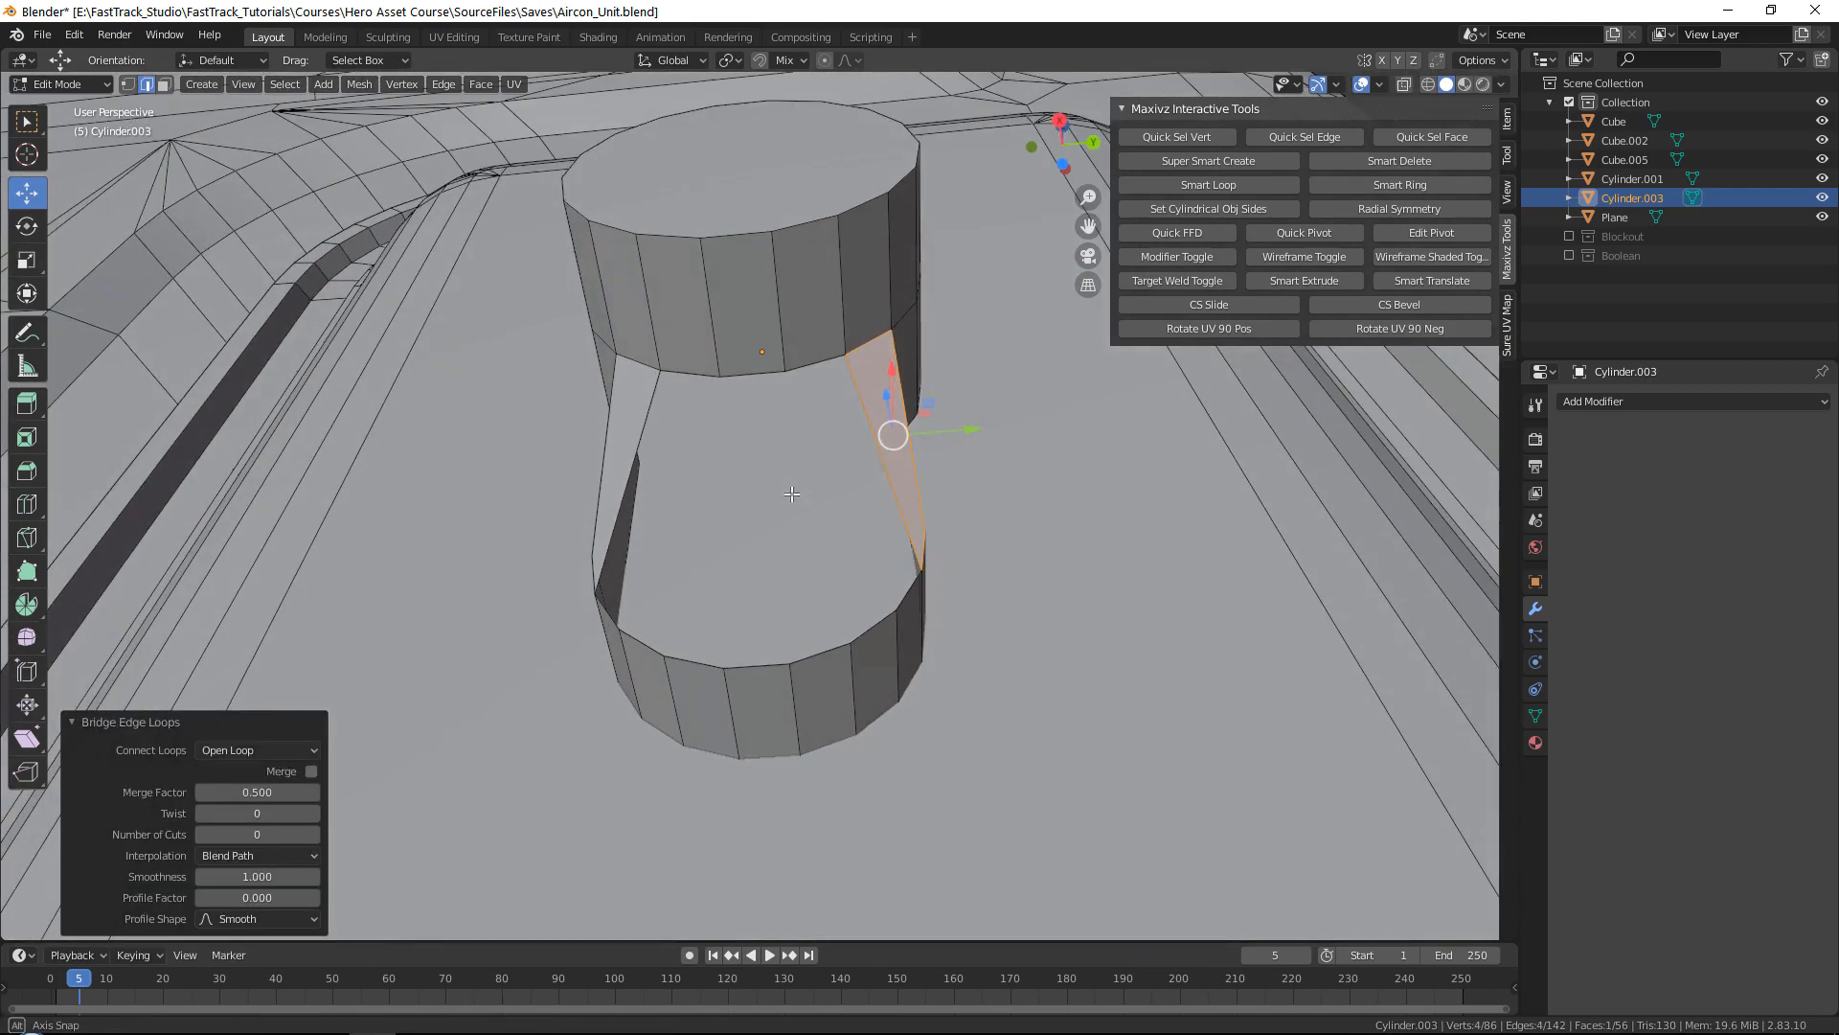
{"action": "left_click", "coordinate": [751, 373]}
{"action": "left_click", "coordinate": [741, 661], "text": "shift"}
{"action": "key", "text": "q"}
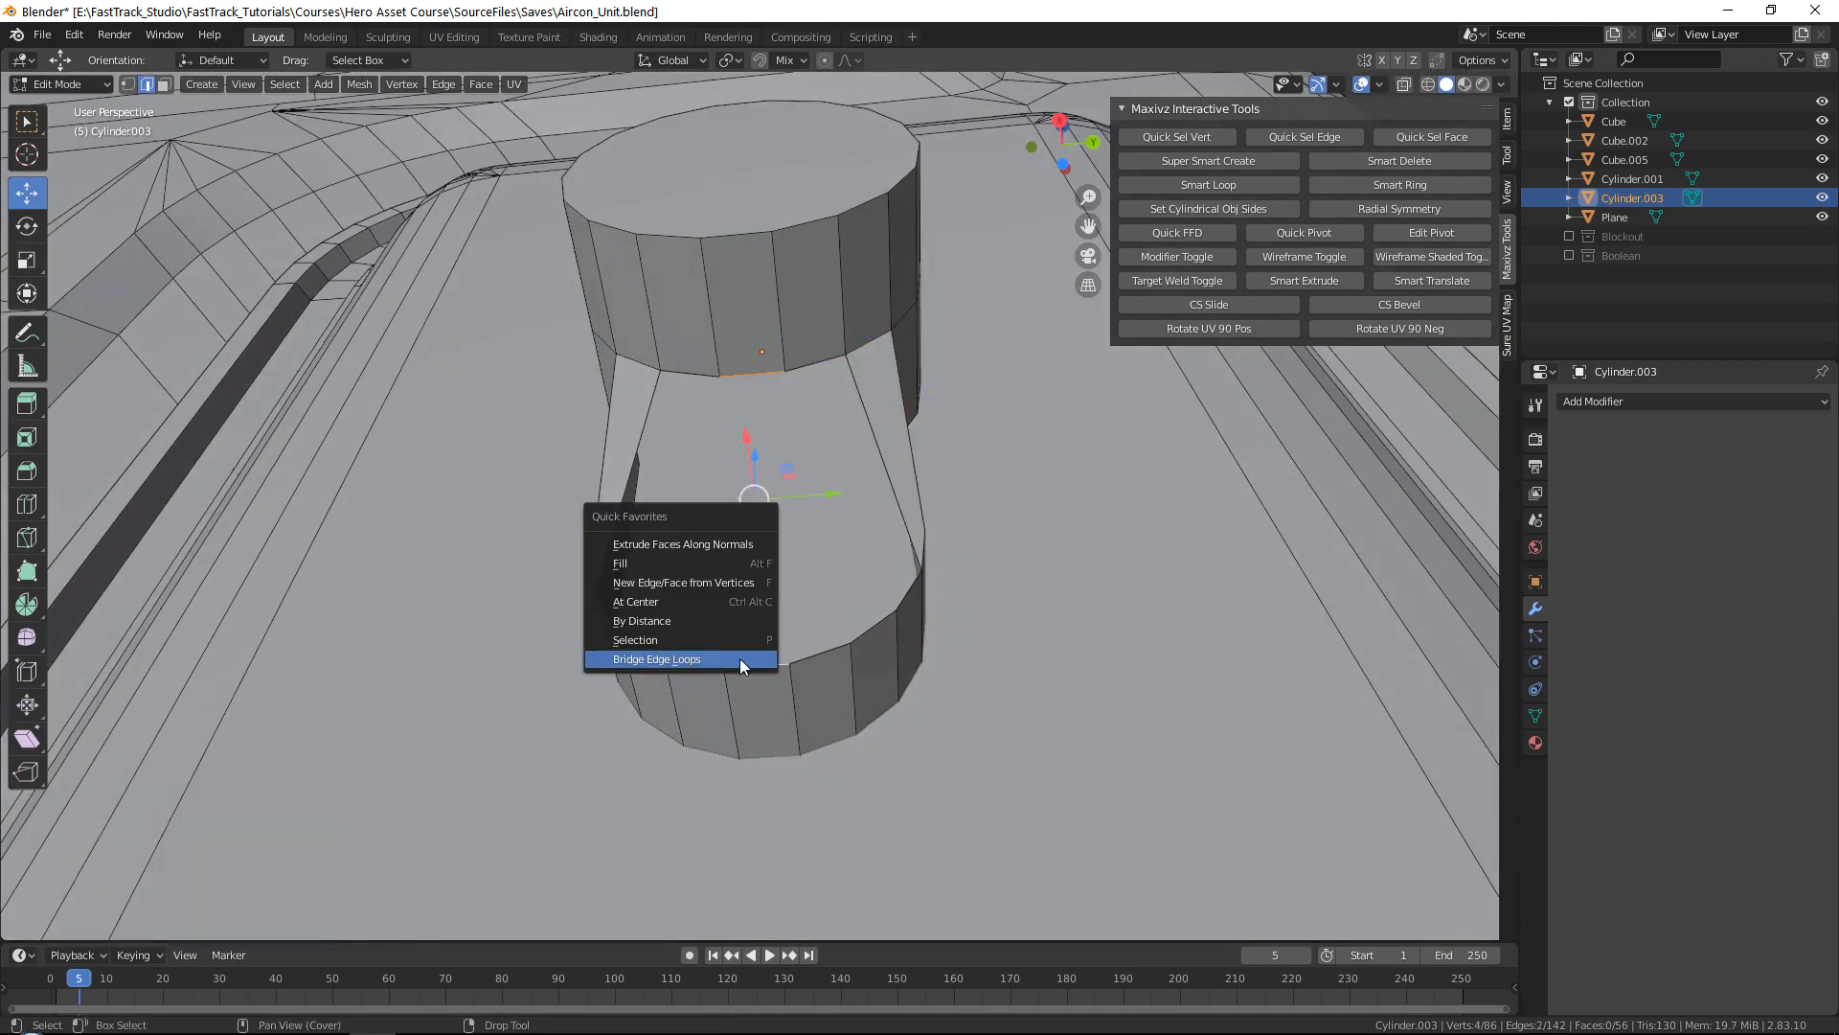
{"action": "left_click", "coordinate": [739, 659]}
Step: Fill the two remaining gaps between the cylinder and the ring's lower arc, each with a single face
{"action": "left_click", "coordinate": [837, 648], "text": "alt"}
{"action": "key", "text": "q"}
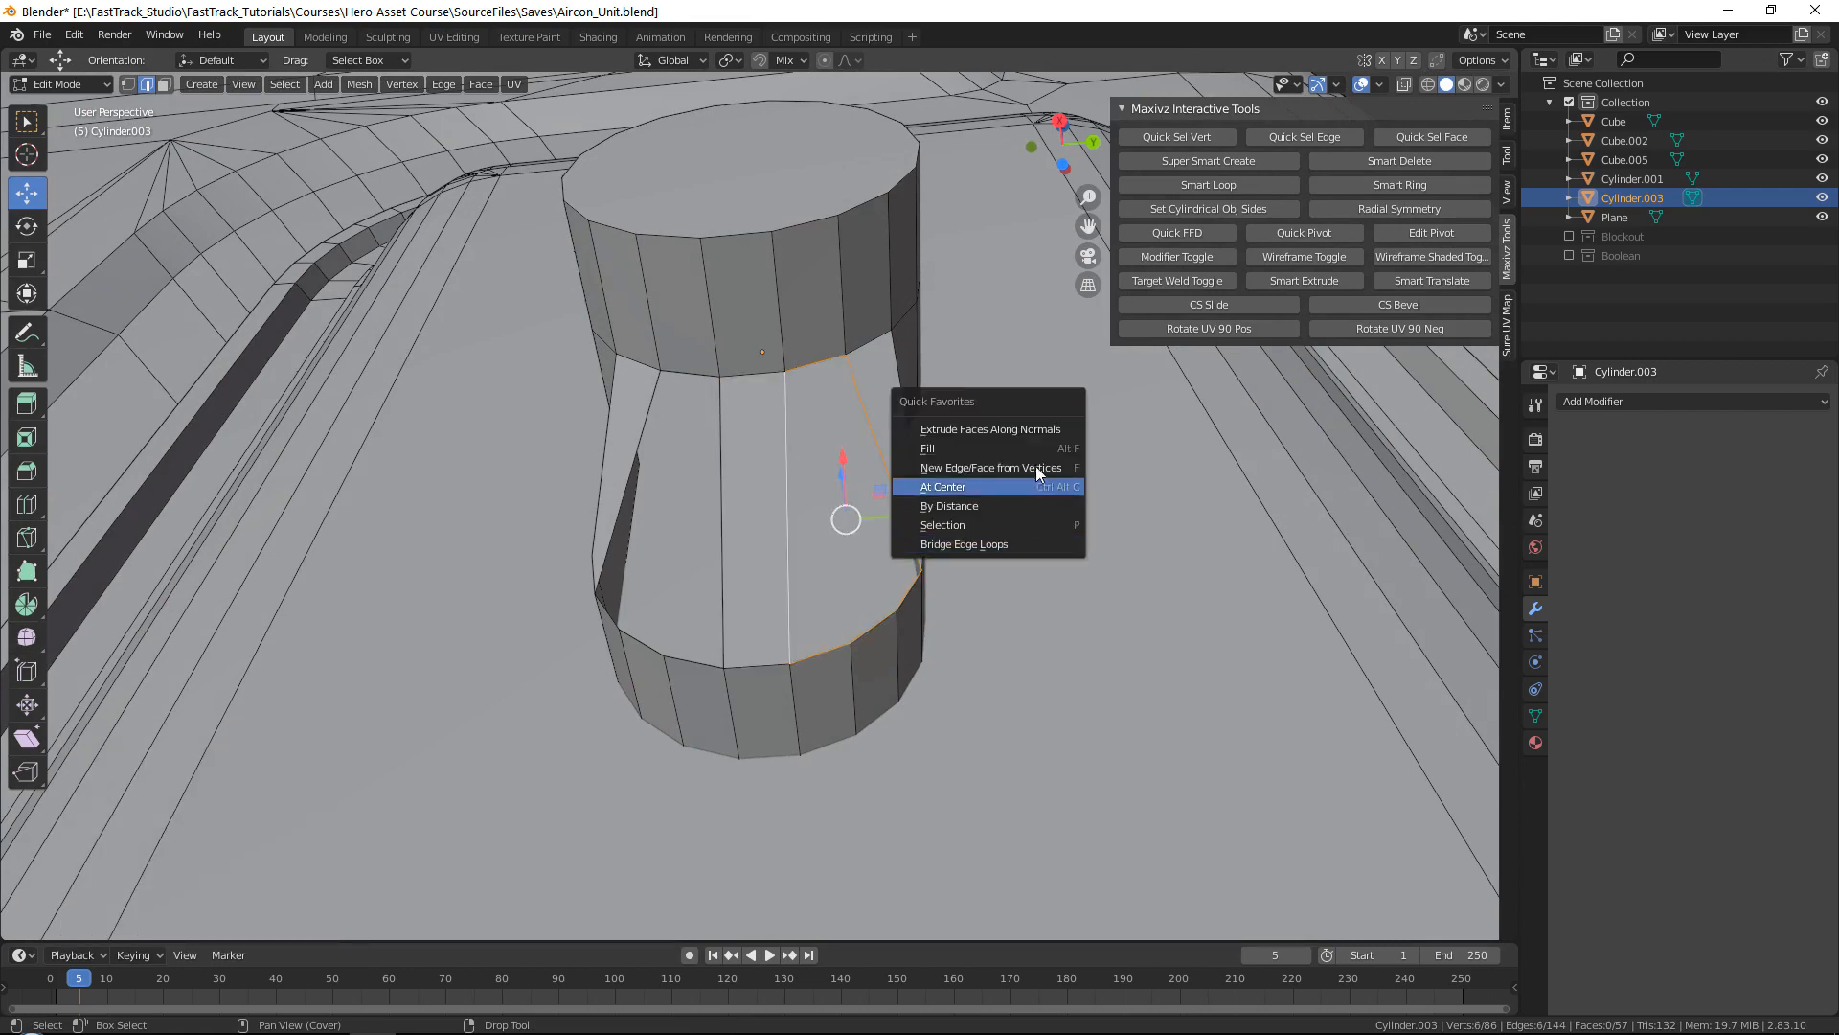
{"action": "left_click", "coordinate": [1032, 466]}
{"action": "left_click", "coordinate": [723, 457], "text": "alt"}
{"action": "key", "text": "f"}
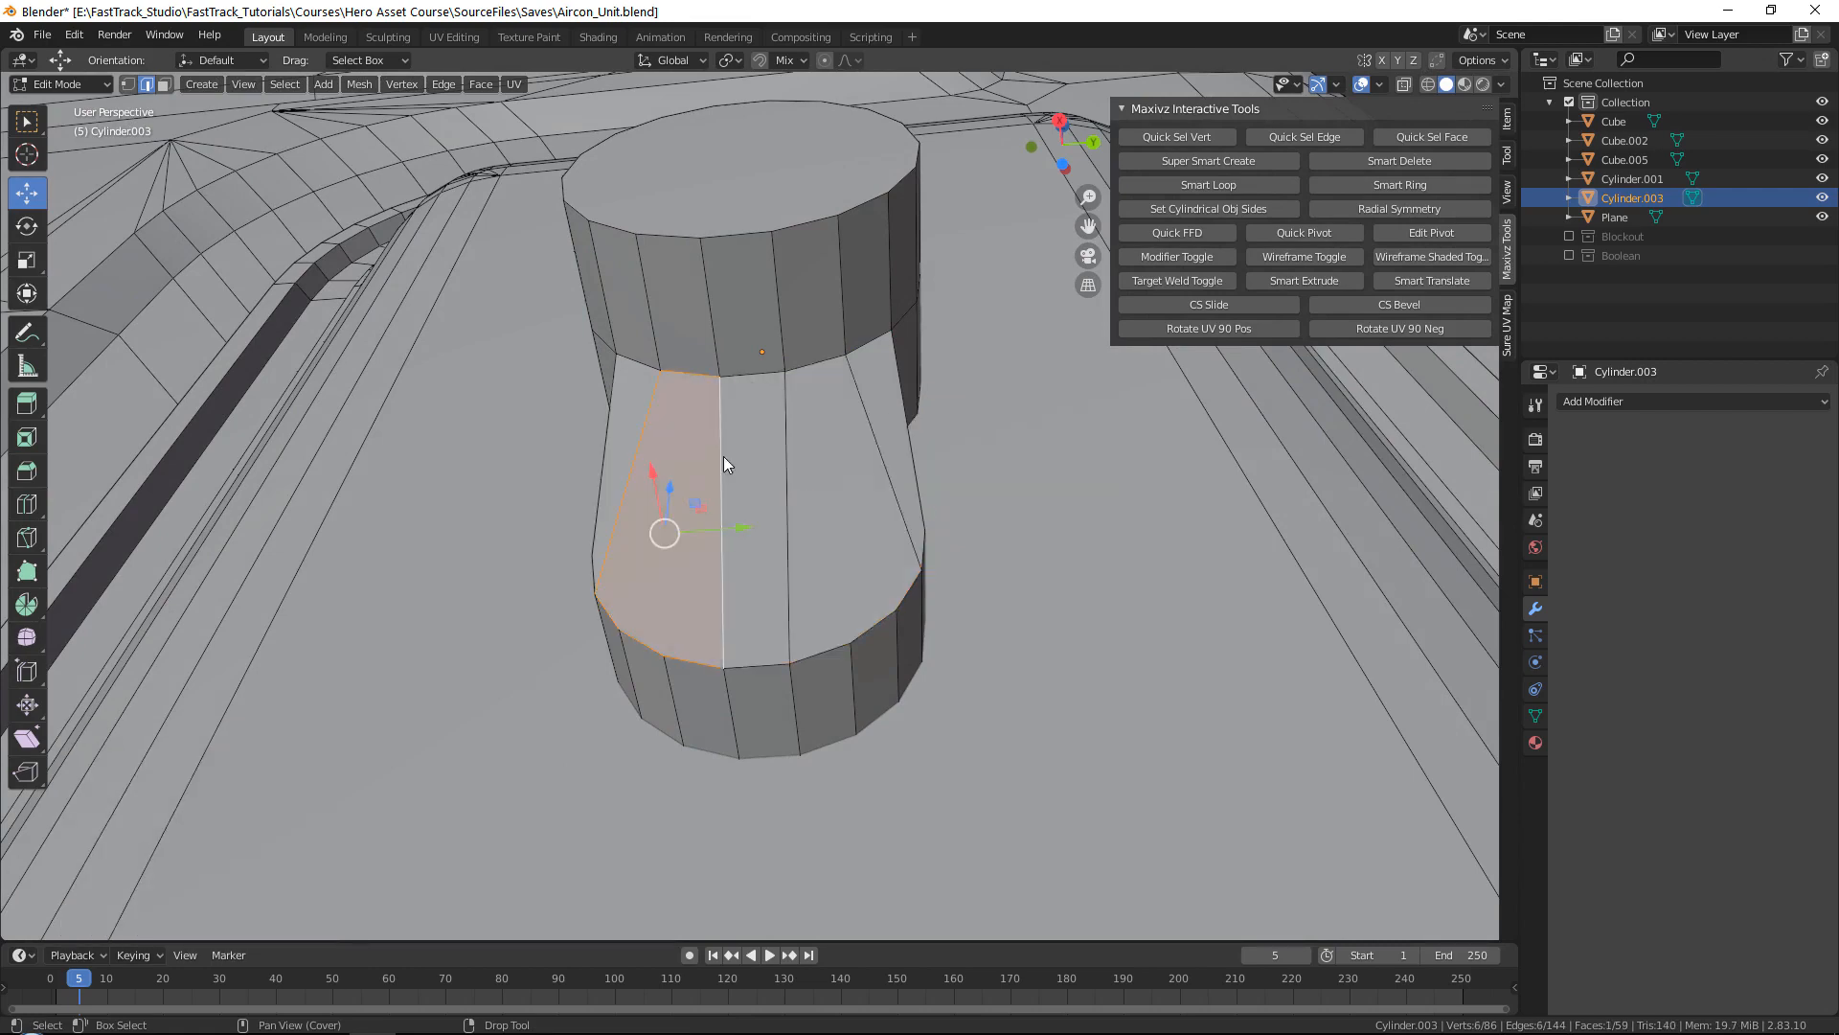
Step: Check the fitting in the reference photo and taper the cylinder's outer end by moving its end face -0.000325 m along X and scaling it down
{"action": "middle_click_drag", "start_coordinate": [724, 457], "coordinate": [594, 451]}
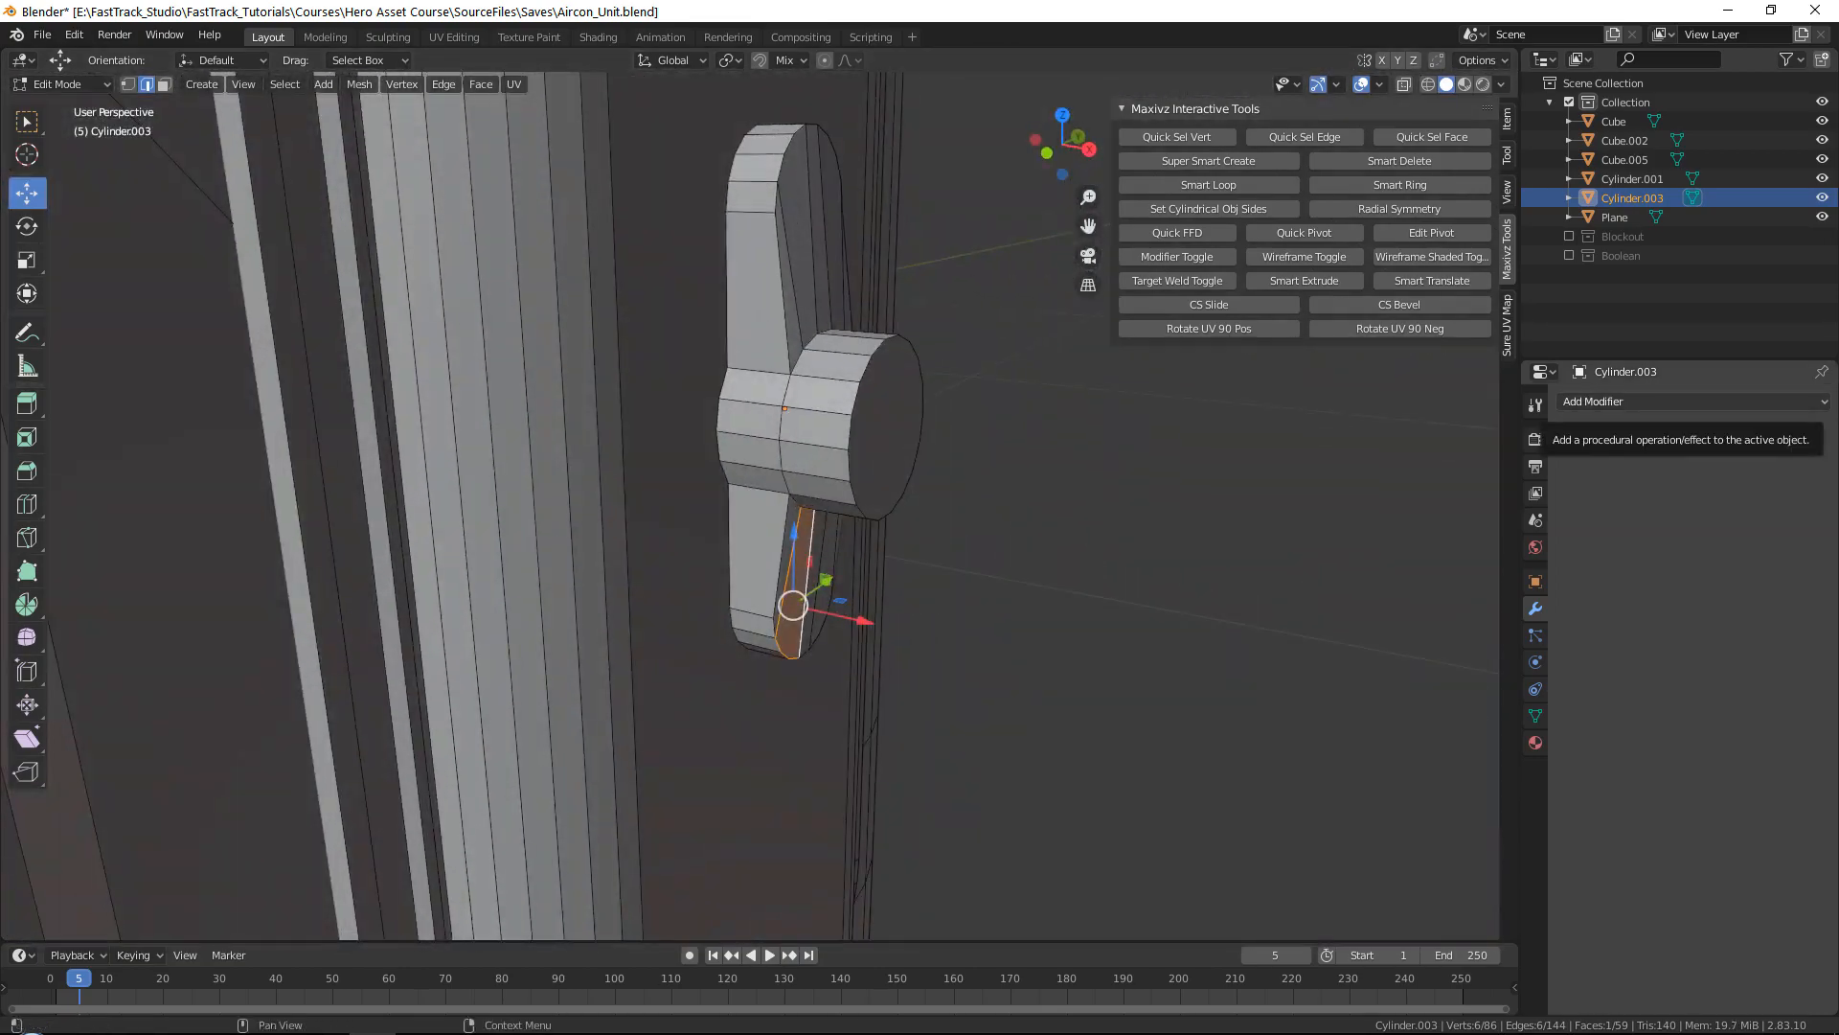
{"action": "key", "text": "alt+Tab"}
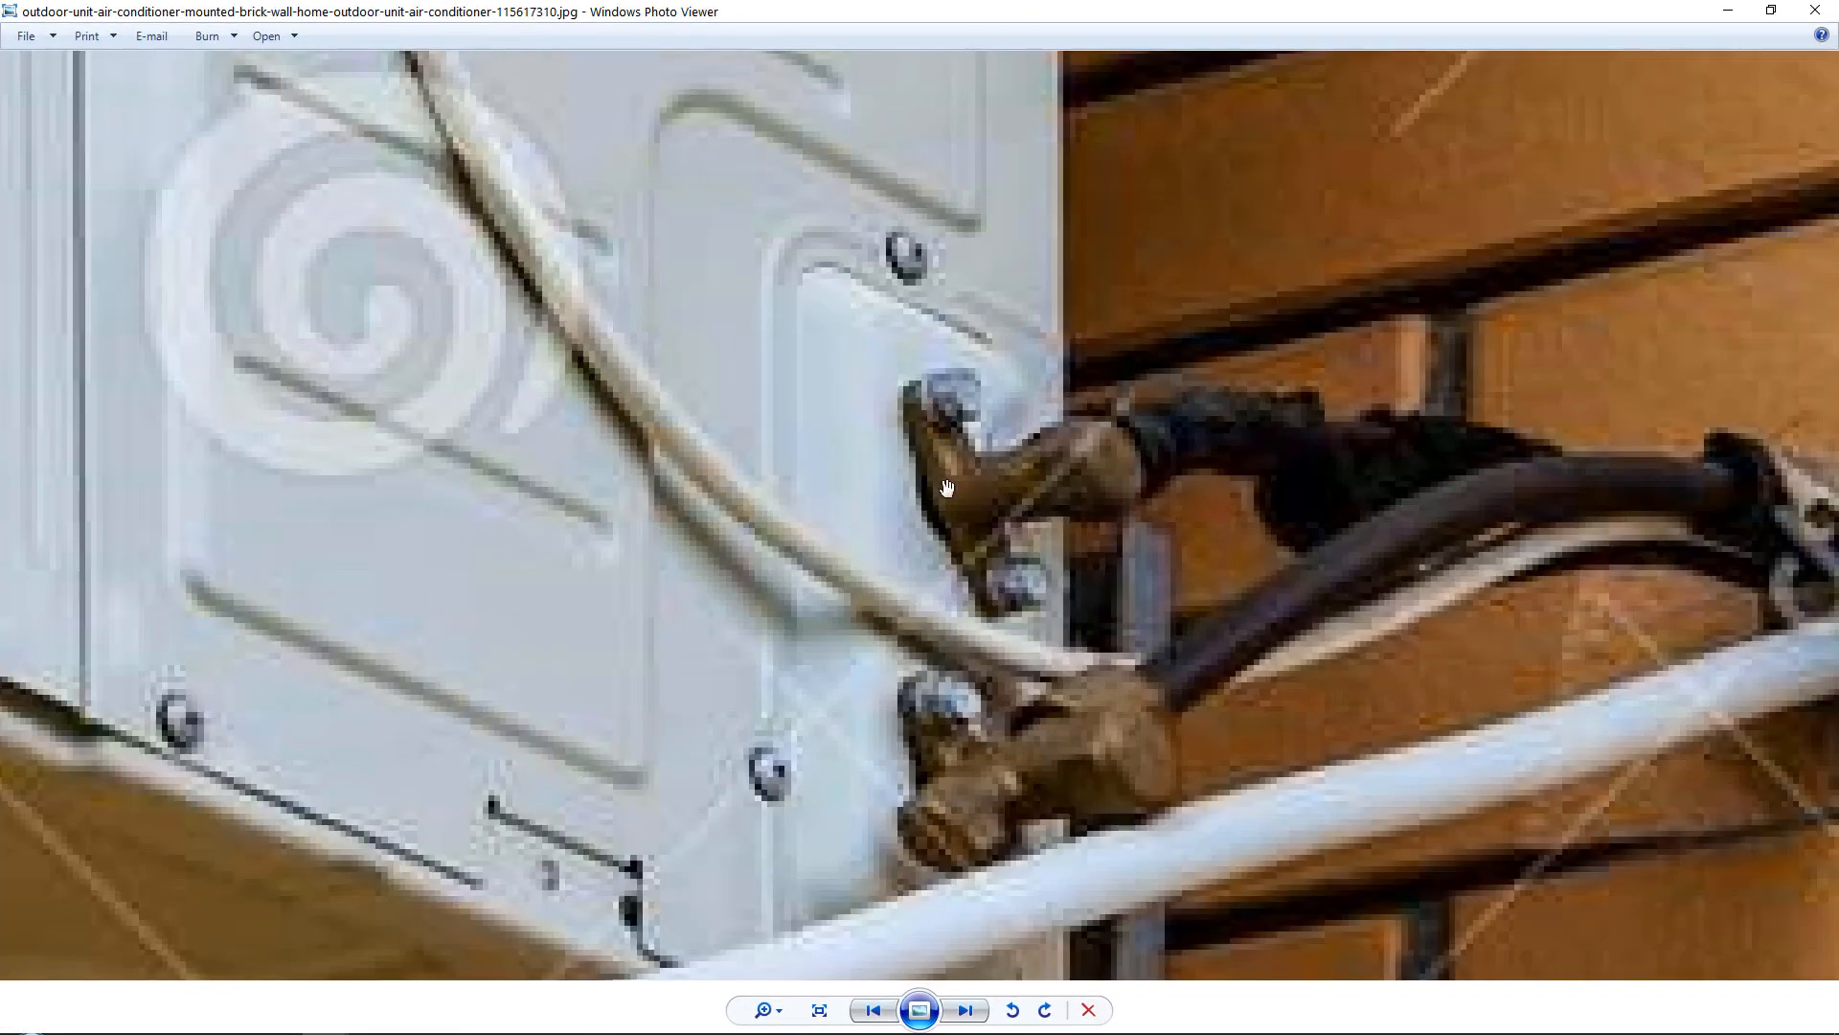
{"action": "key", "text": "alt+Tab"}
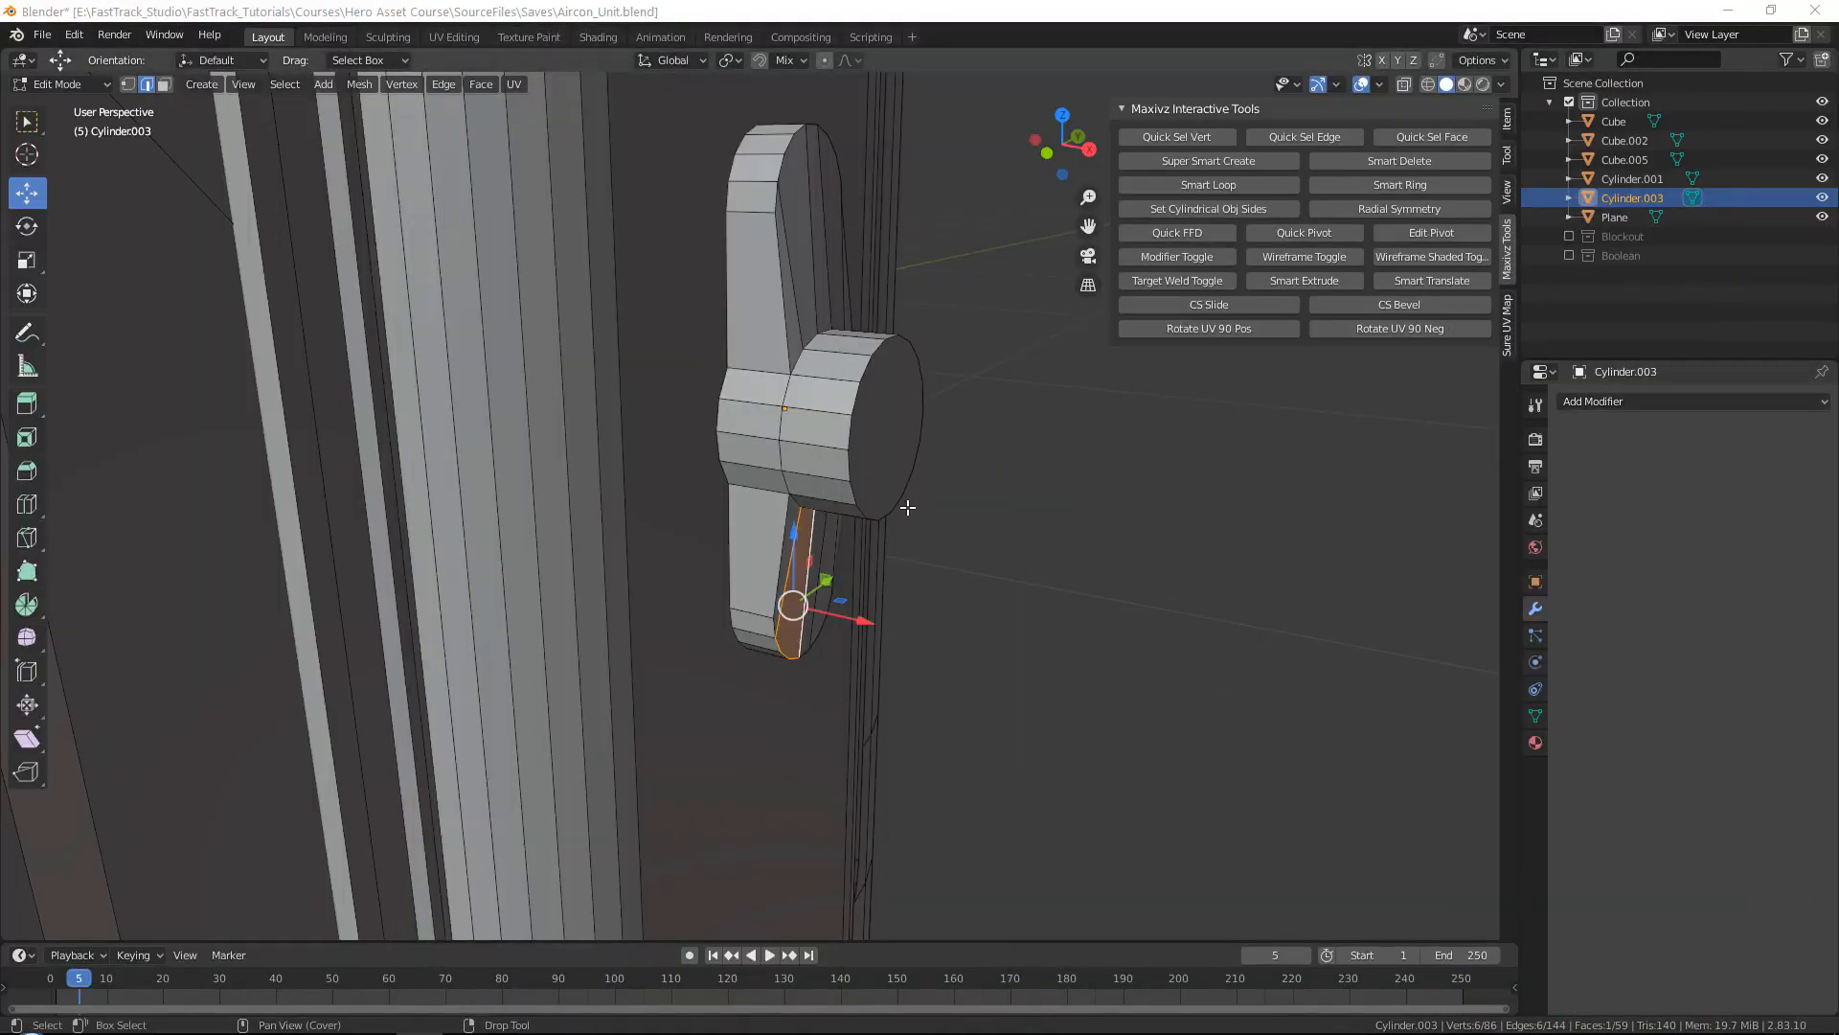
{"action": "middle_click_drag", "start_coordinate": [854, 312], "coordinate": [801, 400], "text": "shift"}
{"action": "scroll", "coordinate": [803, 438], "scroll_direction": "up", "scroll_amount": 1}
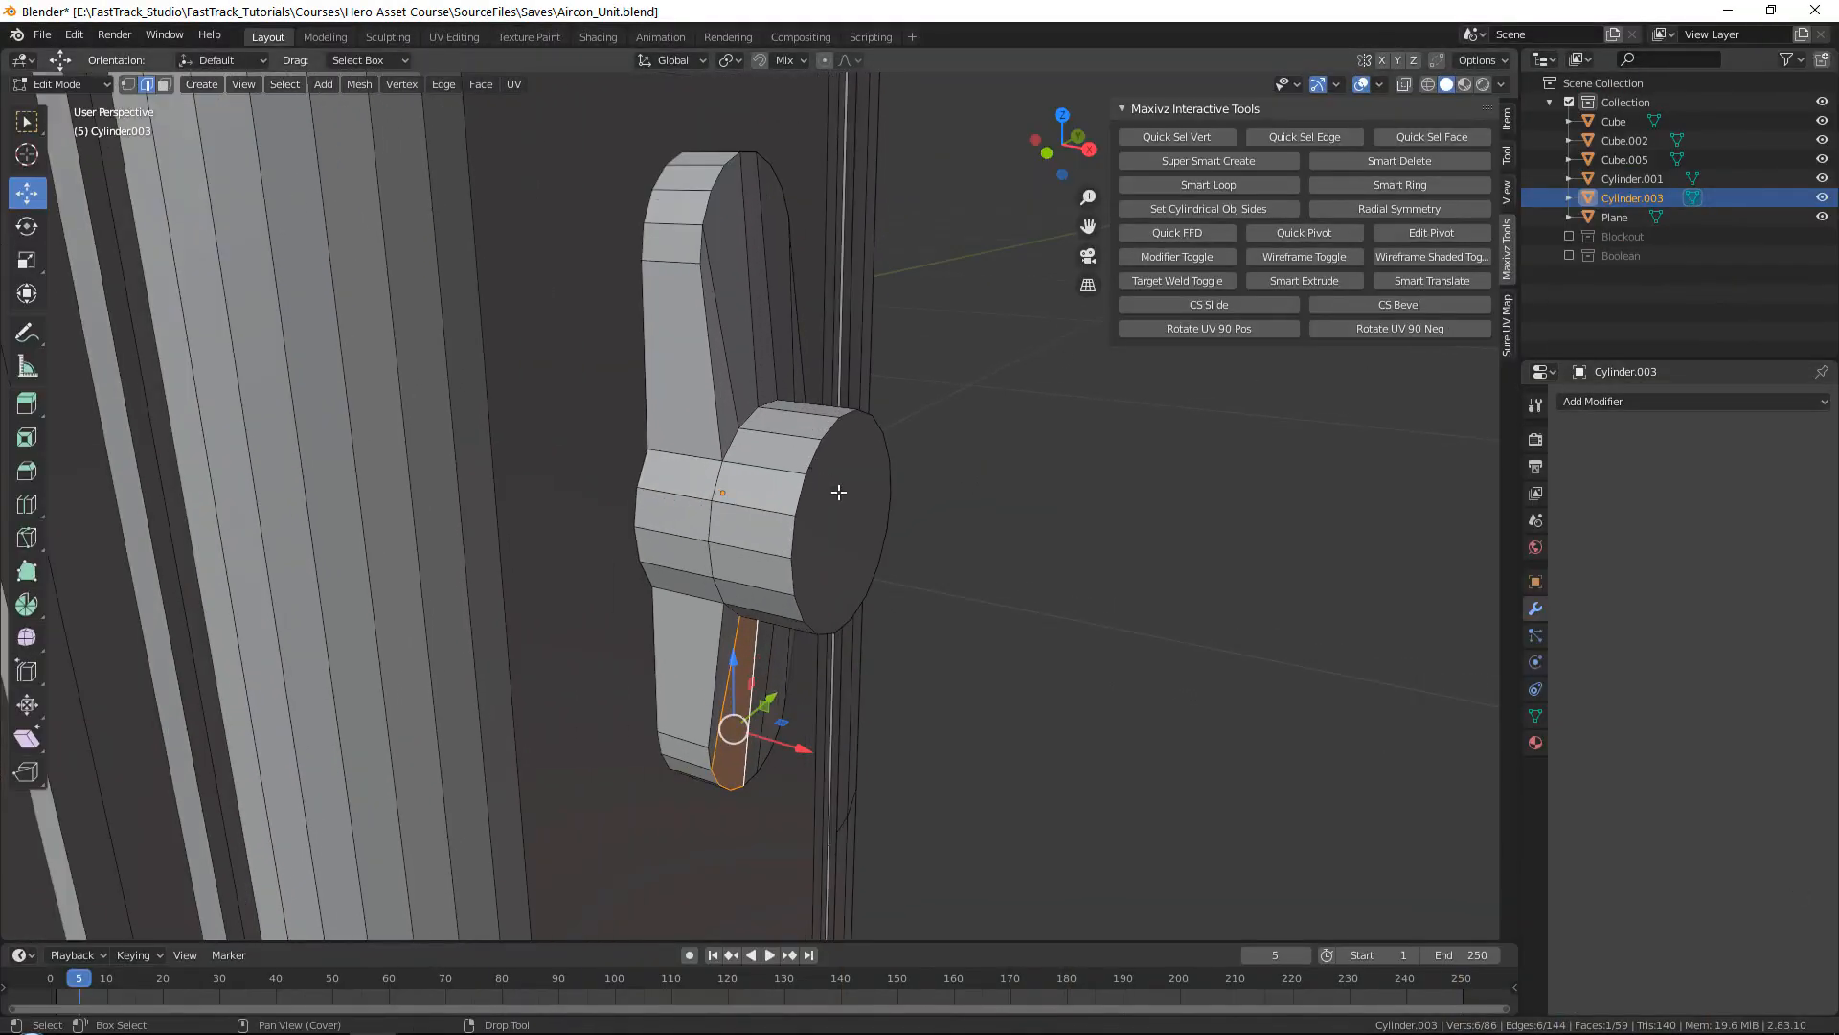
{"action": "key", "text": "3"}
{"action": "left_click", "coordinate": [838, 492]}
{"action": "scroll", "coordinate": [686, 405], "scroll_direction": "down", "scroll_amount": 2}
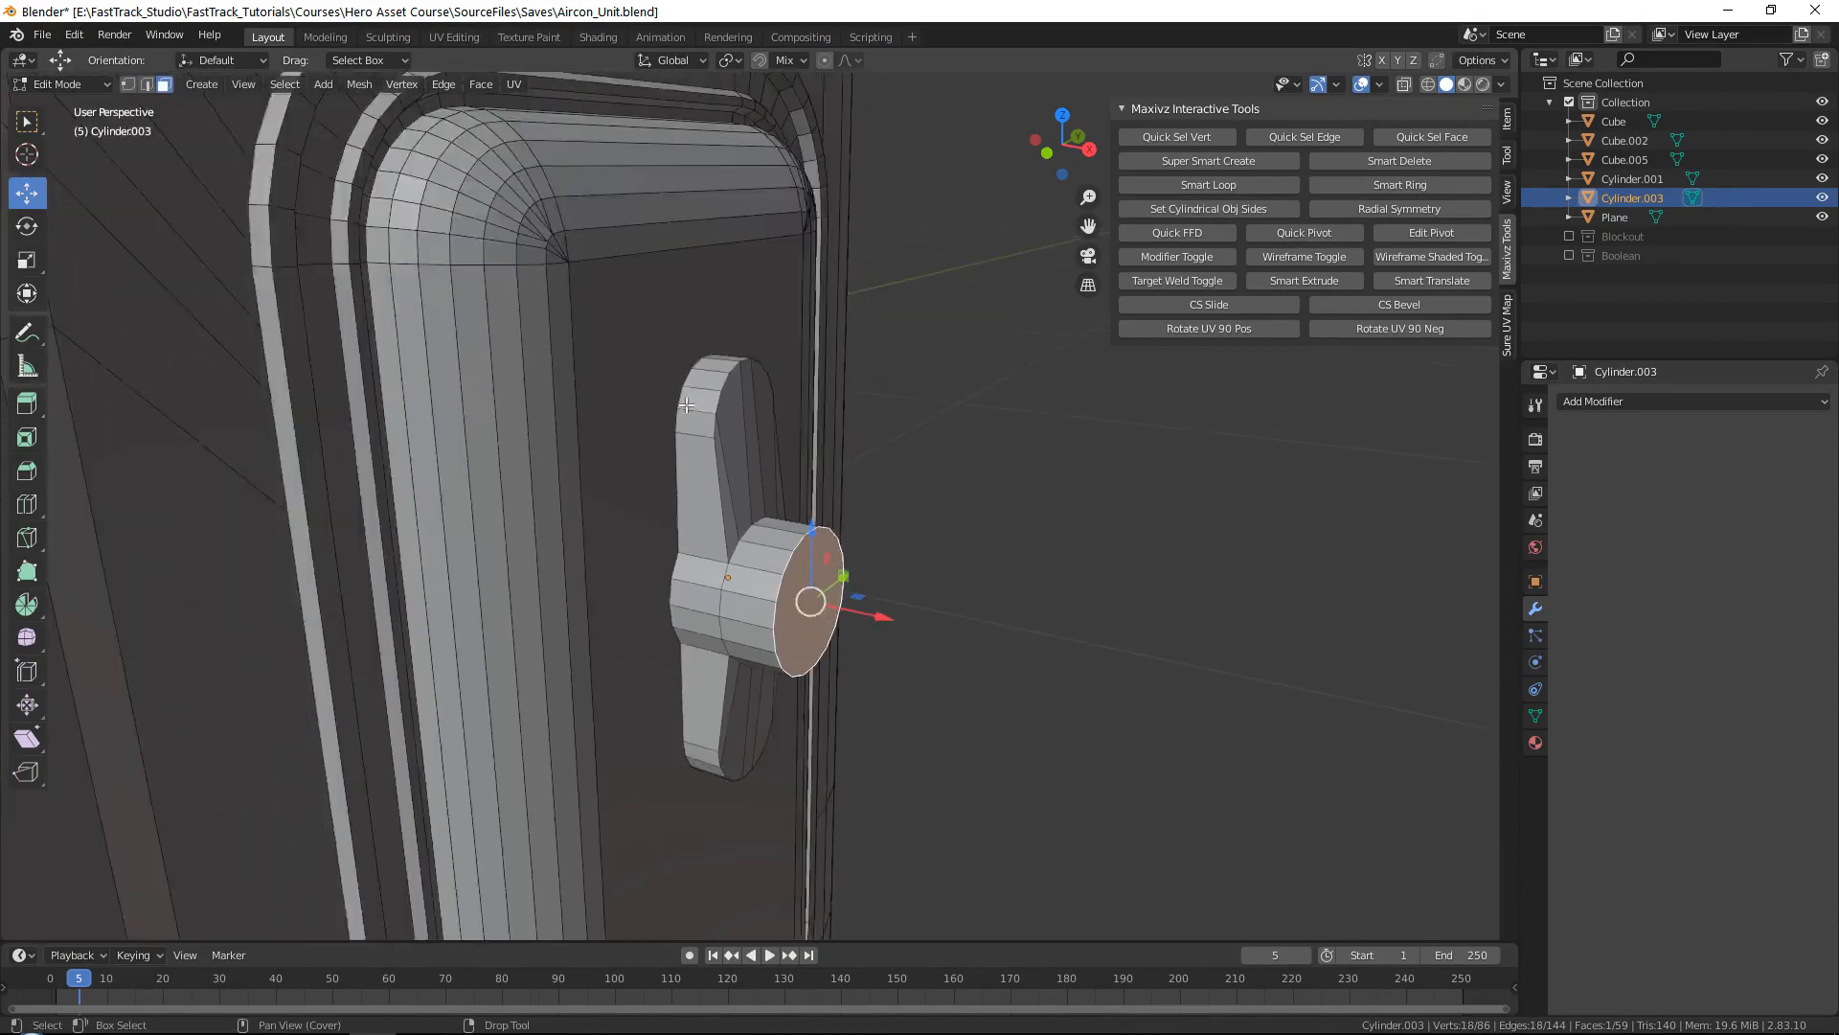
{"action": "scroll", "coordinate": [686, 405], "scroll_direction": "down", "scroll_amount": 4}
{"action": "scroll", "coordinate": [742, 506], "scroll_direction": "up", "scroll_amount": 5}
{"action": "scroll", "coordinate": [752, 532], "scroll_direction": "up", "scroll_amount": 2}
{"action": "middle_click_drag", "start_coordinate": [829, 622], "coordinate": [849, 571]}
{"action": "key", "text": "g"}
{"action": "key", "text": "x"}
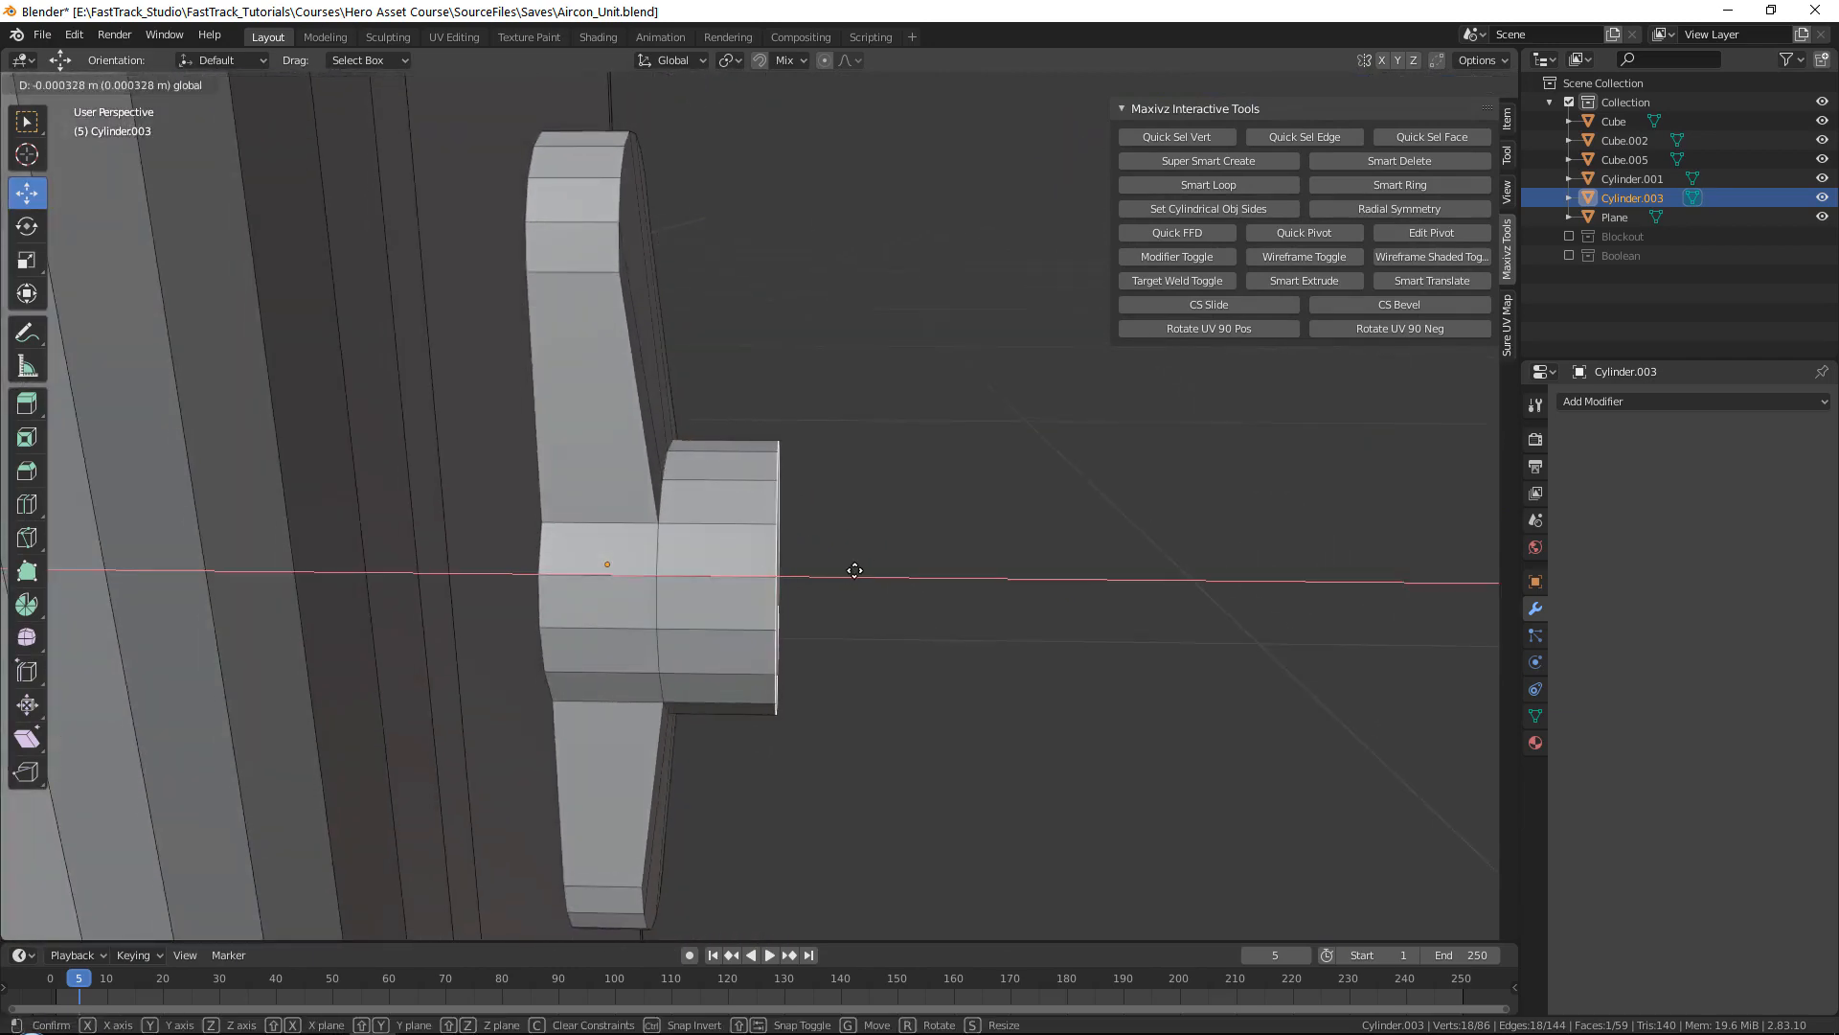
{"action": "left_click", "coordinate": [795, 551]}
{"action": "left_click_drag", "start_coordinate": [836, 515], "coordinate": [816, 523]}
{"action": "key", "text": "w"}
Step: Extrude the tapered end face straight outward along X to form a short neck
{"action": "key", "text": "e"}
{"action": "right_click", "coordinate": [971, 544]}
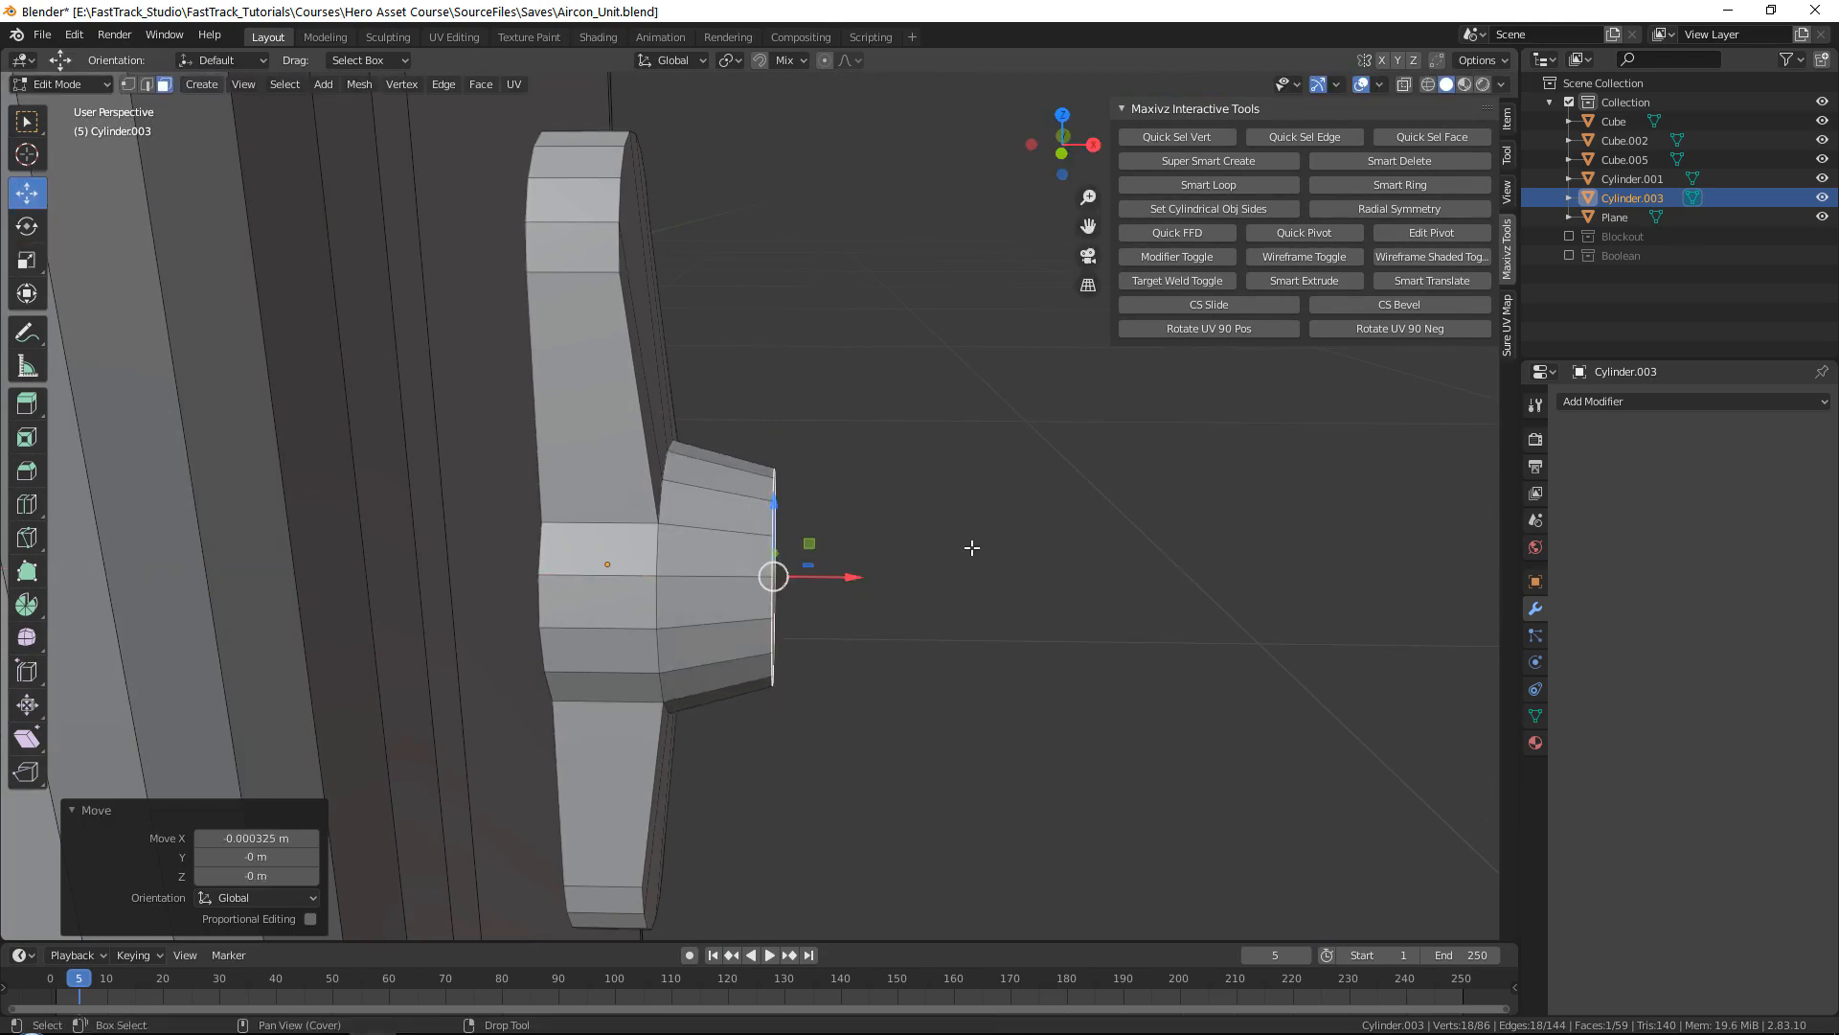
{"action": "left_click_drag", "start_coordinate": [850, 581], "coordinate": [940, 571]}
{"action": "middle_click_drag", "start_coordinate": [927, 552], "coordinate": [881, 544]}
Step: Extrude the neck's end face outward again, scale it up into a wide flare and shift it slightly back along X
{"action": "key", "text": "e"}
{"action": "right_click", "coordinate": [887, 523]}
{"action": "left_click_drag", "start_coordinate": [774, 572], "coordinate": [924, 575]}
{"action": "key", "text": "shift+space"}
{"action": "key", "text": "s"}
{"action": "left_click_drag", "start_coordinate": [892, 511], "coordinate": [940, 476]}
{"action": "key", "text": "shift+space"}
{"action": "key", "text": "g"}
{"action": "left_click_drag", "start_coordinate": [913, 572], "coordinate": [883, 559]}
Step: Extrude the flared end face 0.037518 m along X to form the fitting's wide barrel
{"action": "key", "text": "e"}
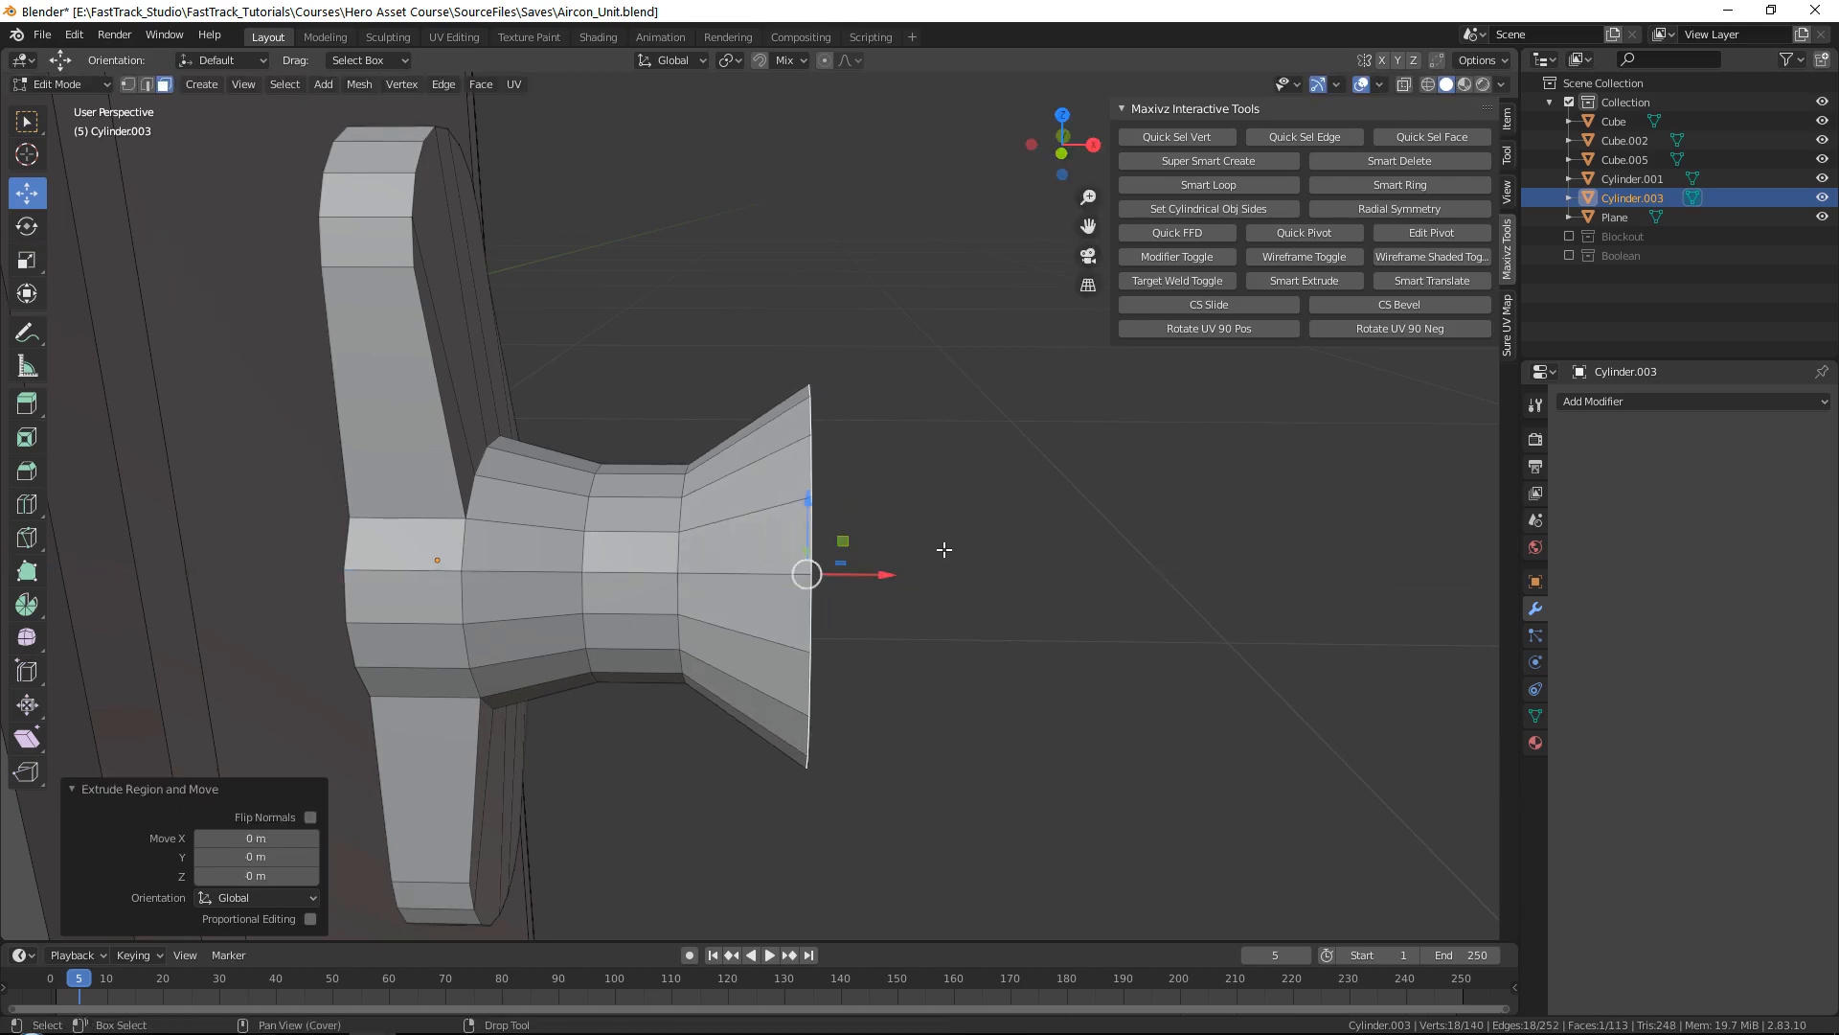
{"action": "left_click_drag", "start_coordinate": [881, 575], "coordinate": [1131, 589]}
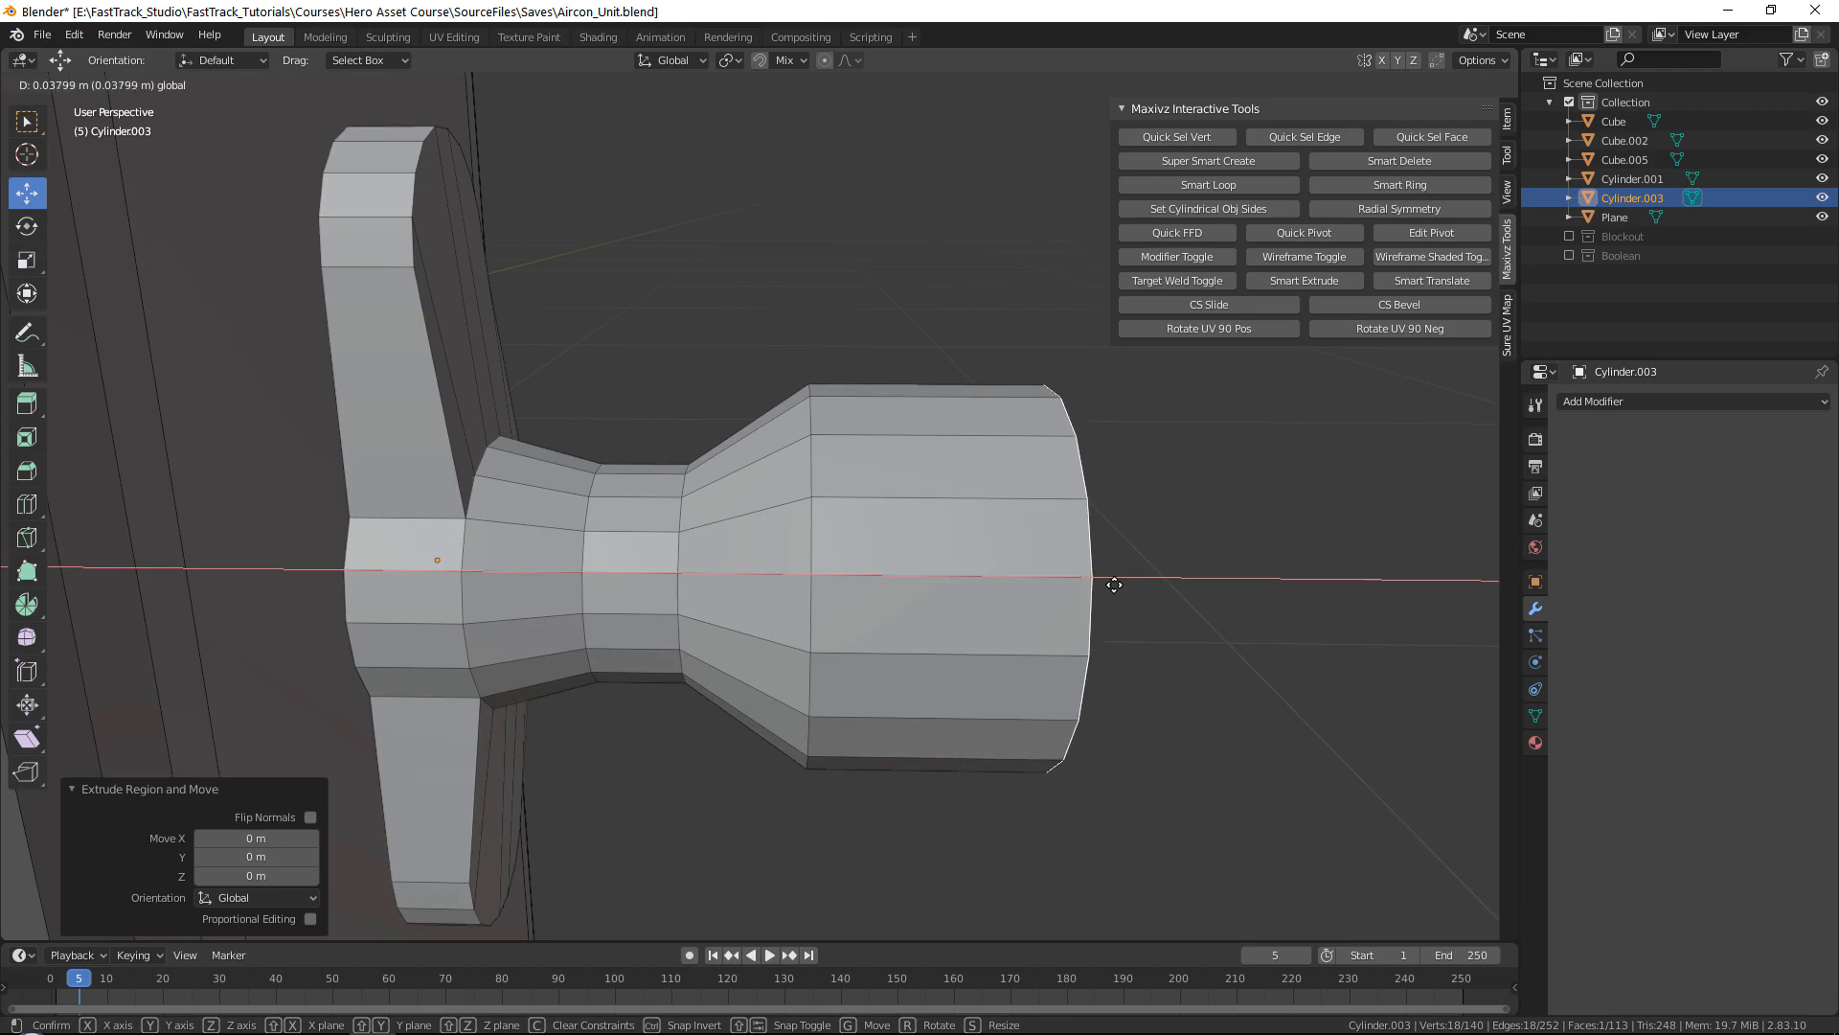
{"action": "left_click", "coordinate": [1114, 584]}
{"action": "scroll", "coordinate": [1101, 587], "scroll_direction": "down", "scroll_amount": 5}
{"action": "middle_click_drag", "start_coordinate": [1096, 587], "coordinate": [881, 569]}
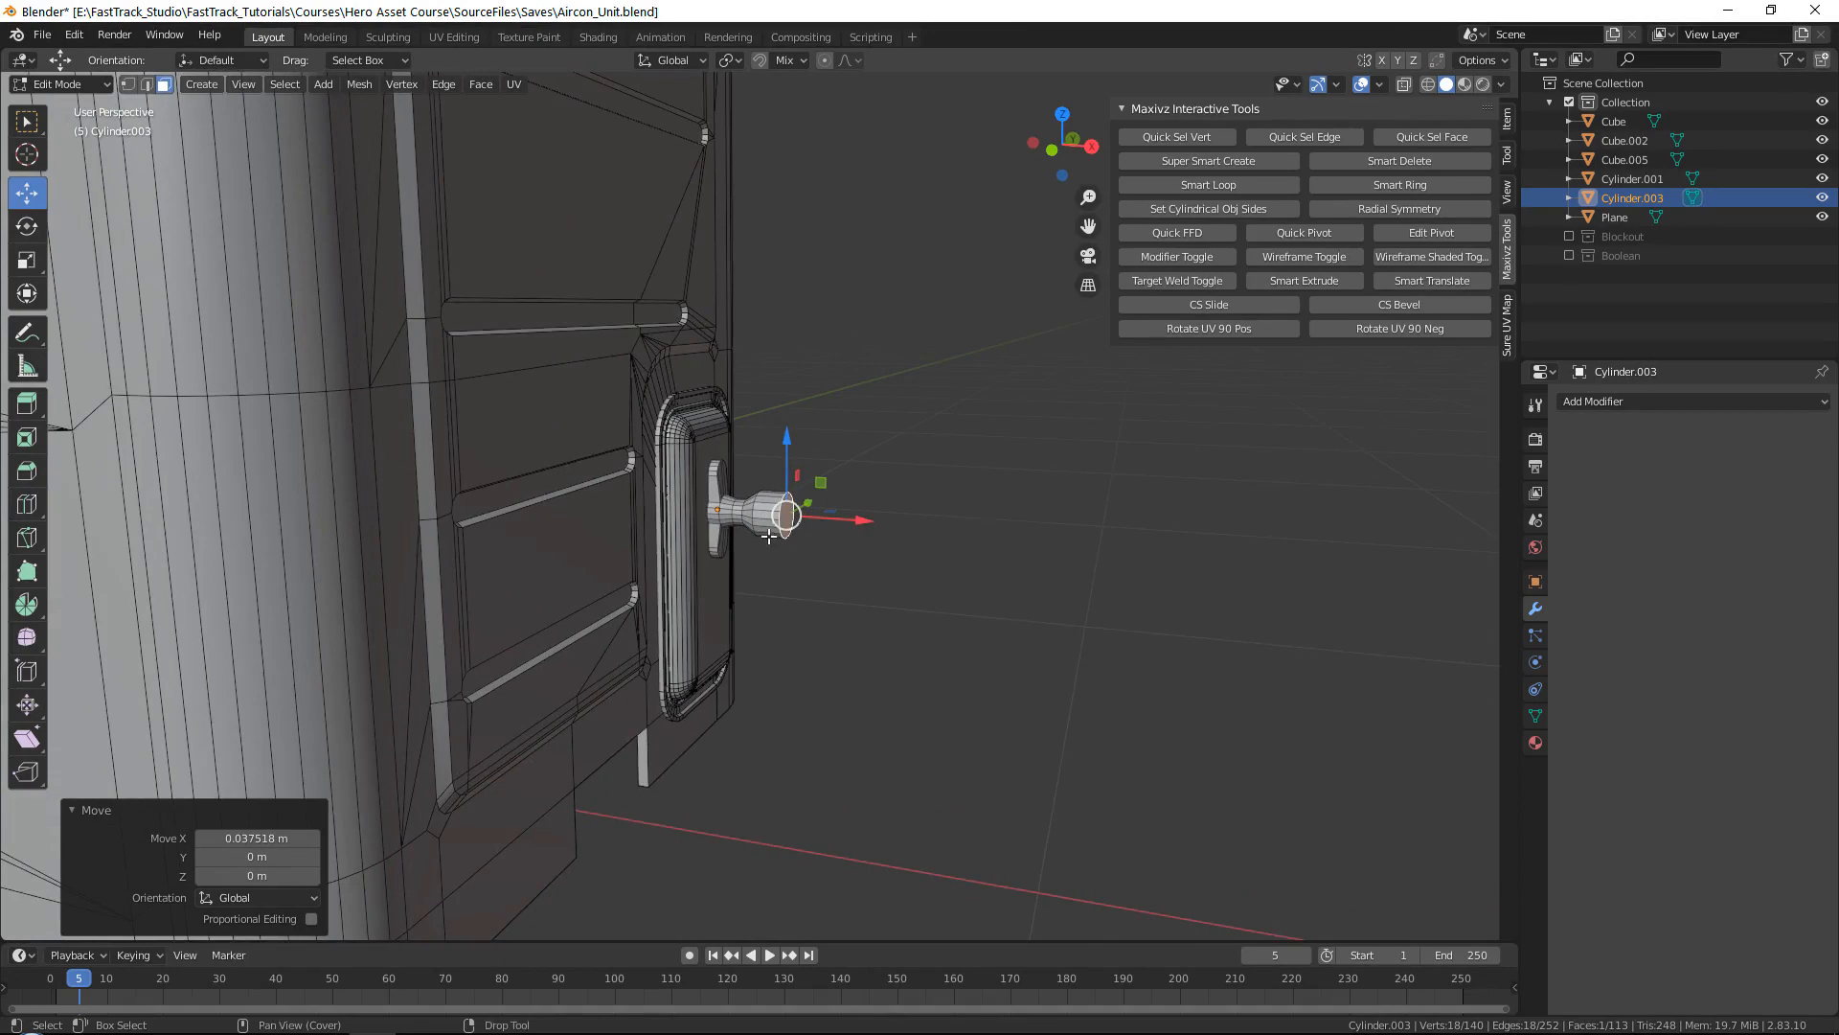
Step: Shorten the tapered section by moving the neck, flare and barrel vertices -0.004321 m along X
{"action": "scroll", "coordinate": [769, 537], "scroll_direction": "up", "scroll_amount": 8}
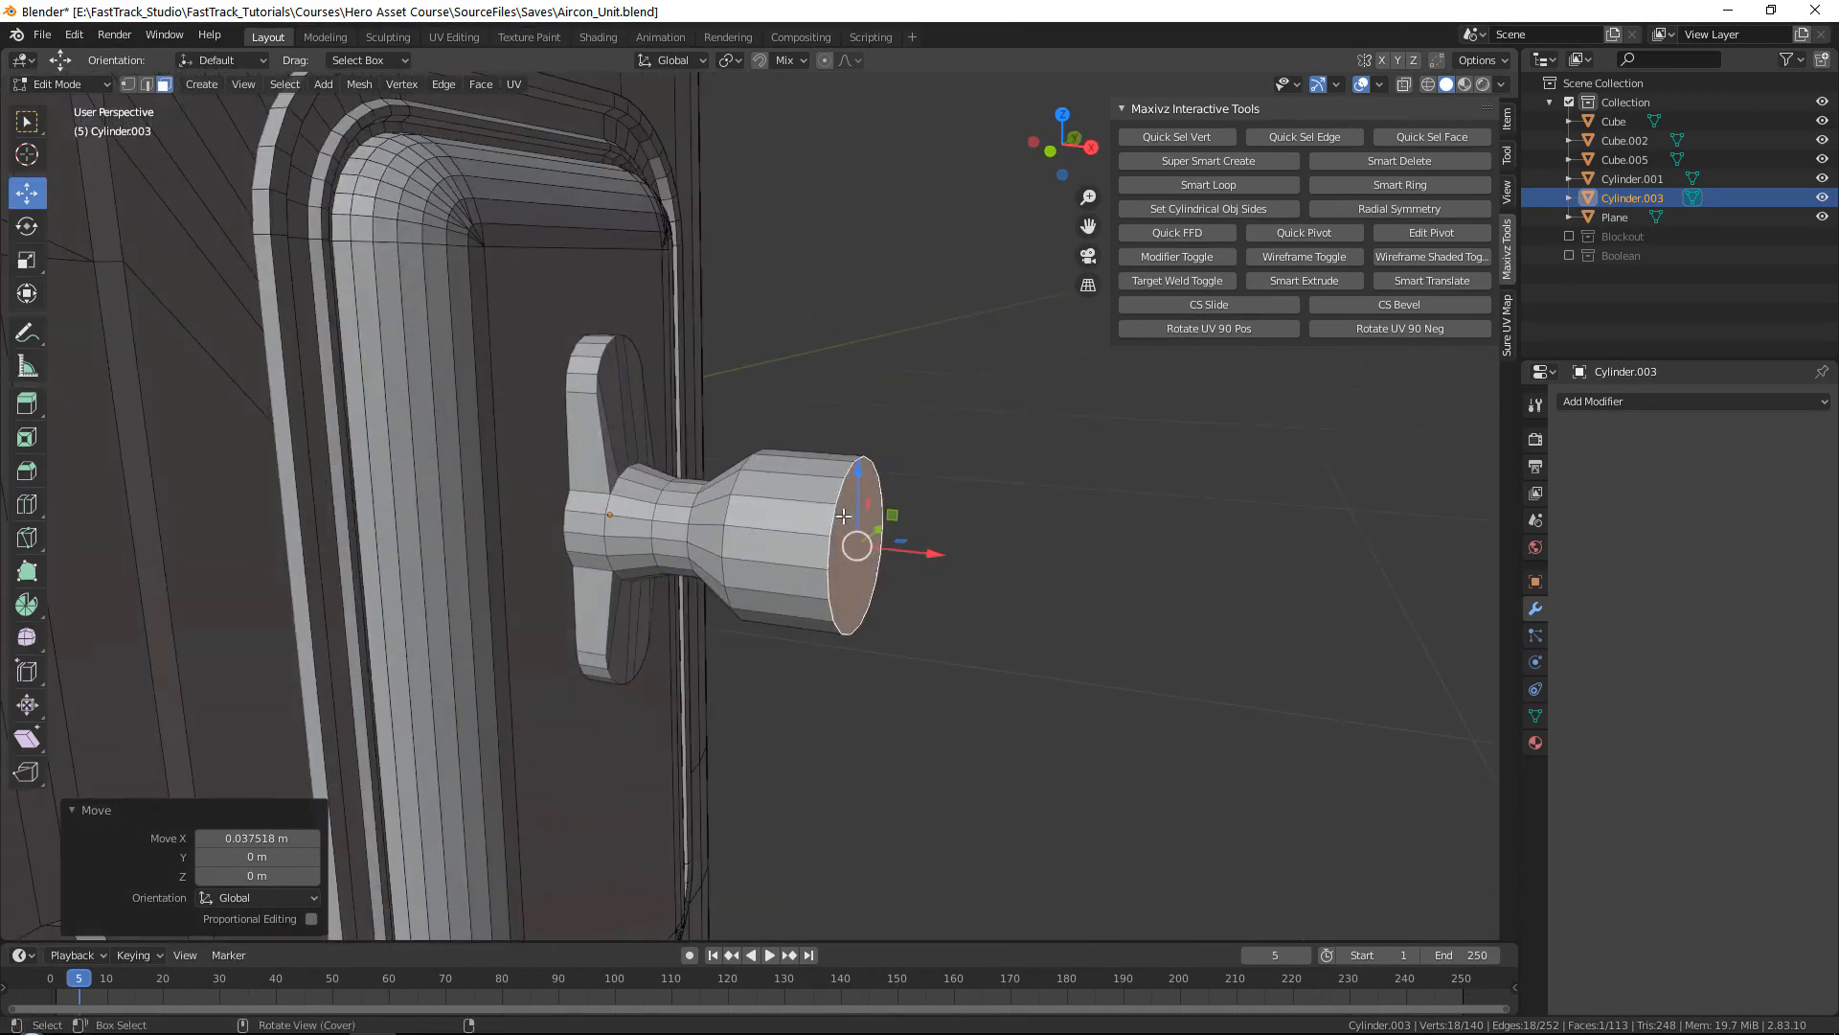
{"action": "scroll", "coordinate": [723, 496], "scroll_direction": "up", "scroll_amount": 3}
{"action": "middle_click_drag", "start_coordinate": [724, 496], "coordinate": [903, 457]}
{"action": "key", "text": "1"}
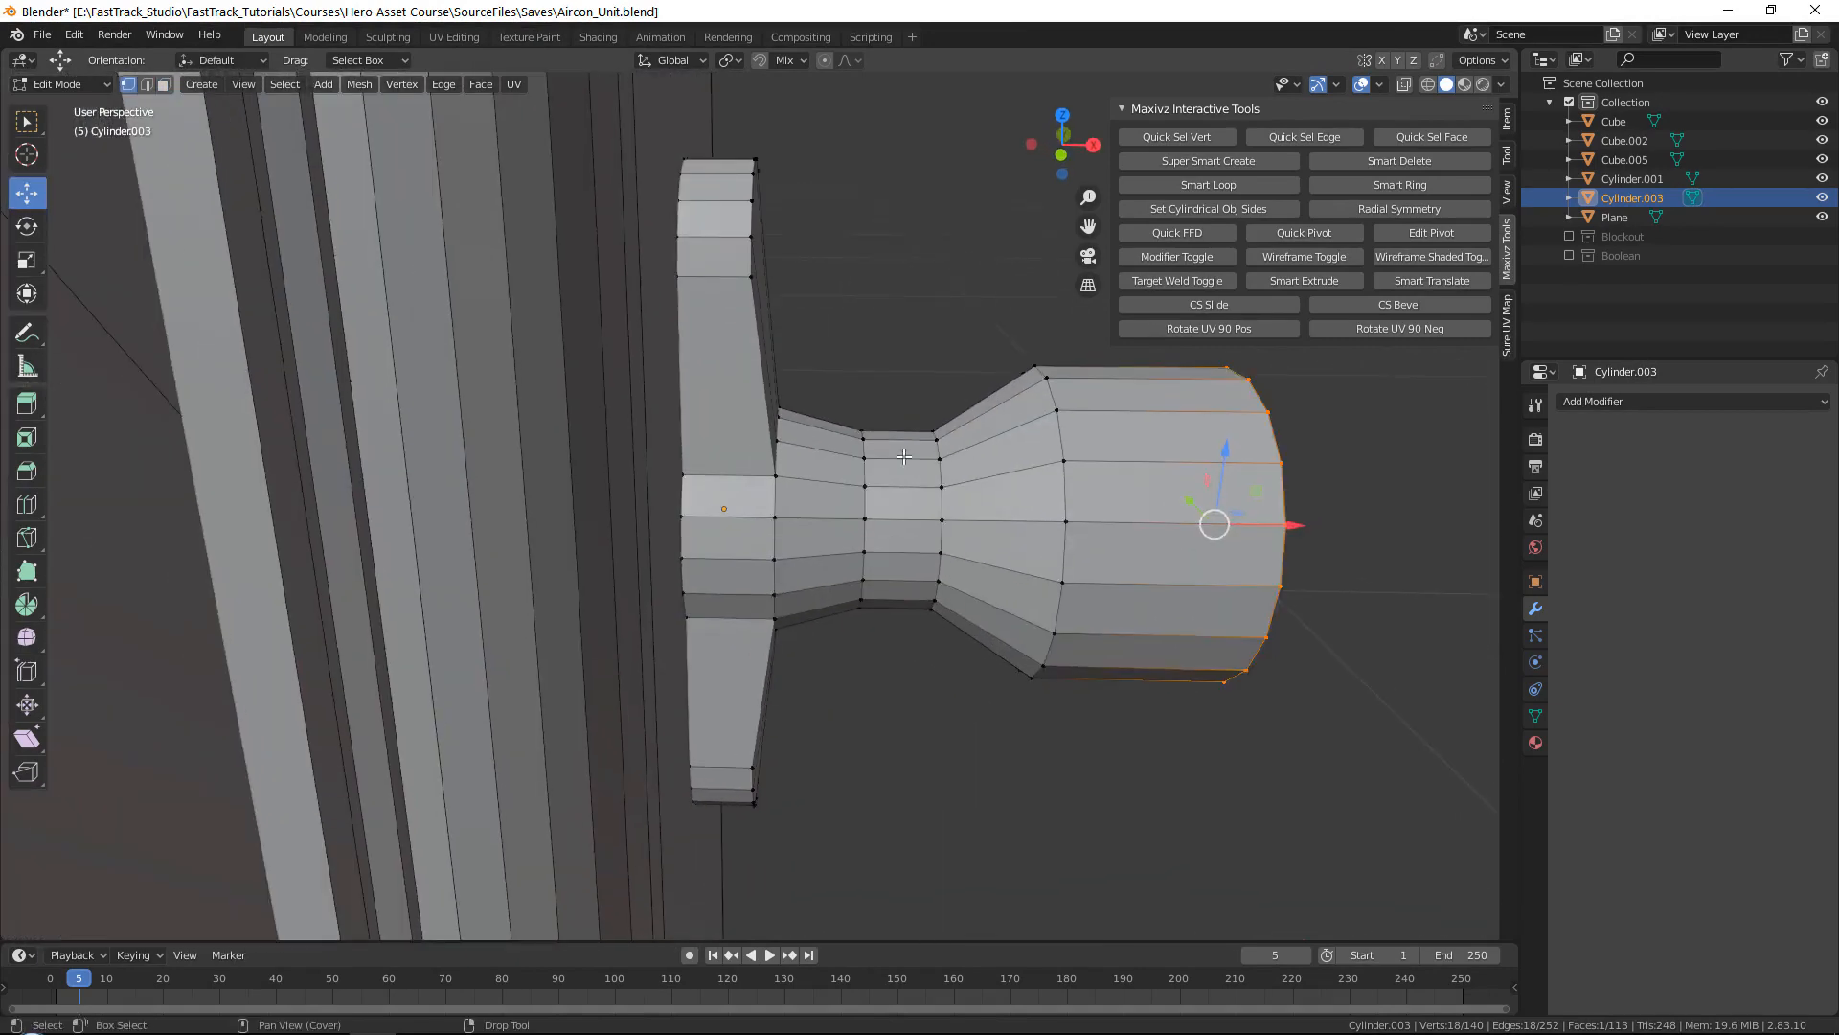
{"action": "middle_click_drag", "start_coordinate": [830, 372], "coordinate": [784, 391], "text": "shift"}
{"action": "left_click_drag", "start_coordinate": [779, 278], "coordinate": [1475, 867]}
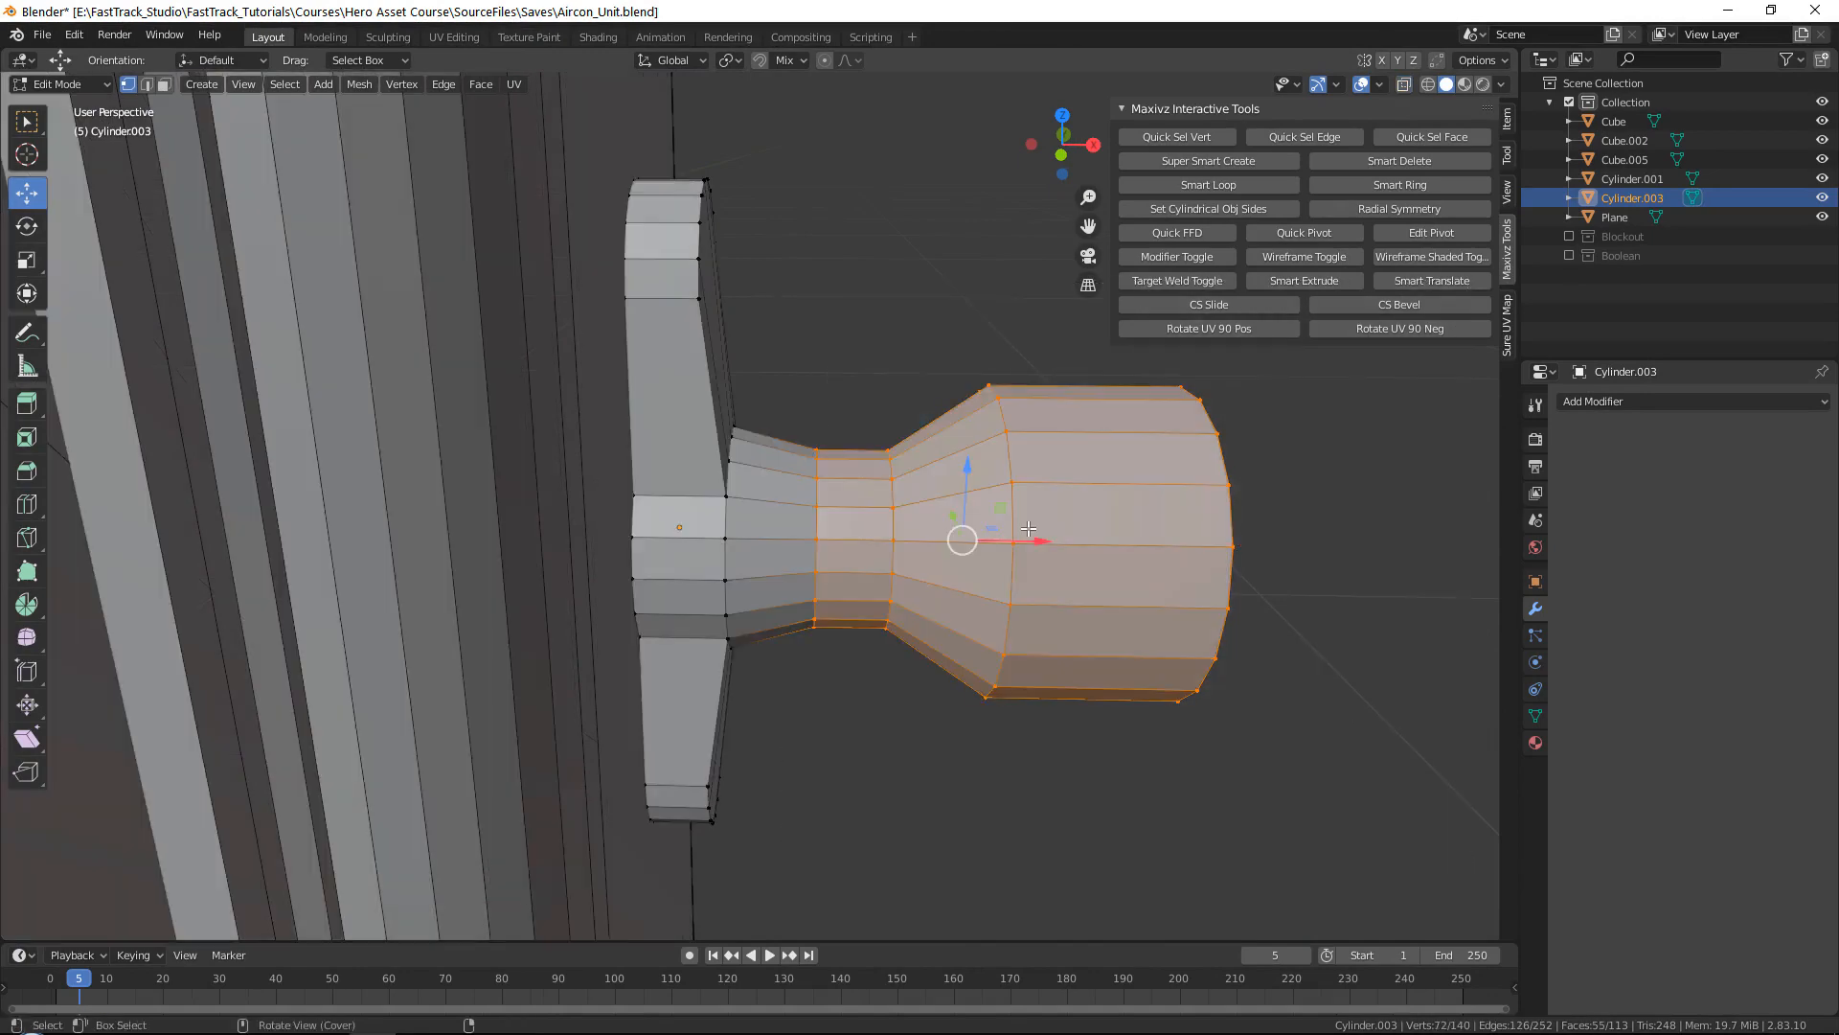
{"action": "left_click_drag", "start_coordinate": [1033, 542], "coordinate": [1009, 542]}
Step: Exclude the neck's inner ring from the selection and shorten the neck by moving the rest -0.003324 m along X
{"action": "key", "text": "alt+z"}
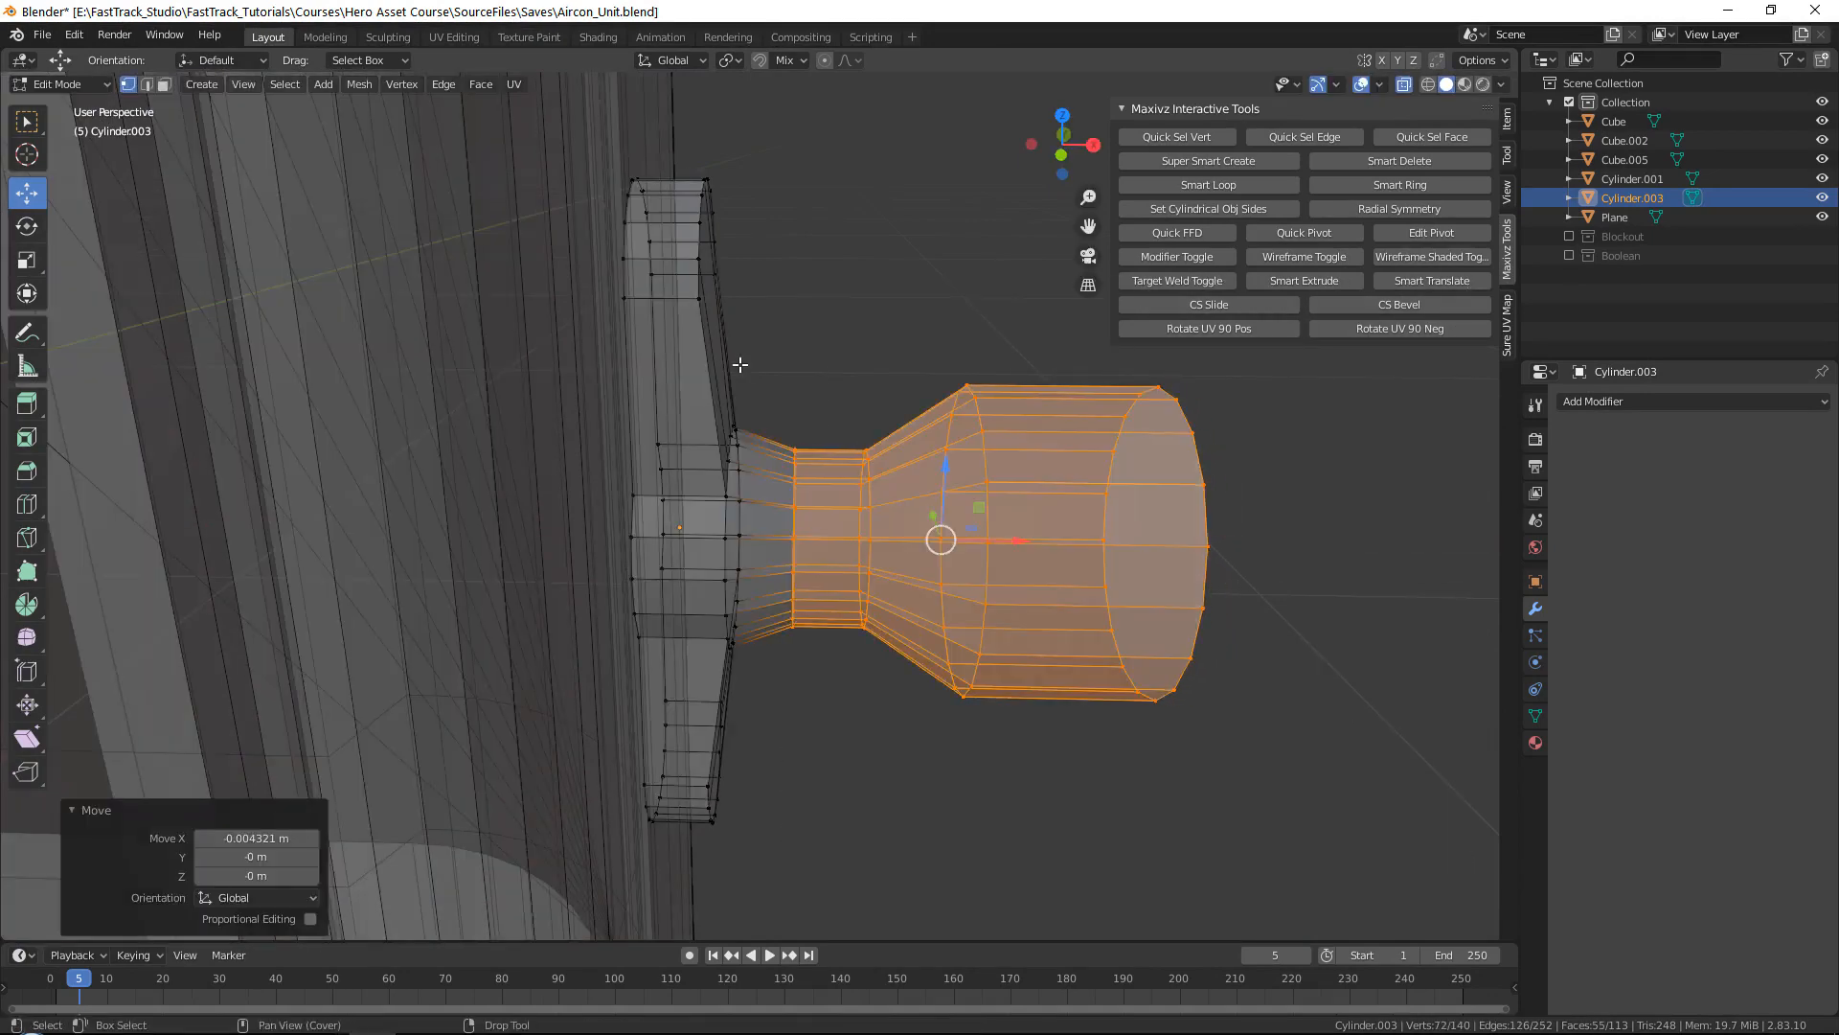
{"action": "left_click_drag", "start_coordinate": [820, 673], "coordinate": [822, 678], "text": "ctrl"}
{"action": "key", "text": "alt+z"}
{"action": "left_click_drag", "start_coordinate": [1057, 540], "coordinate": [1038, 535]}
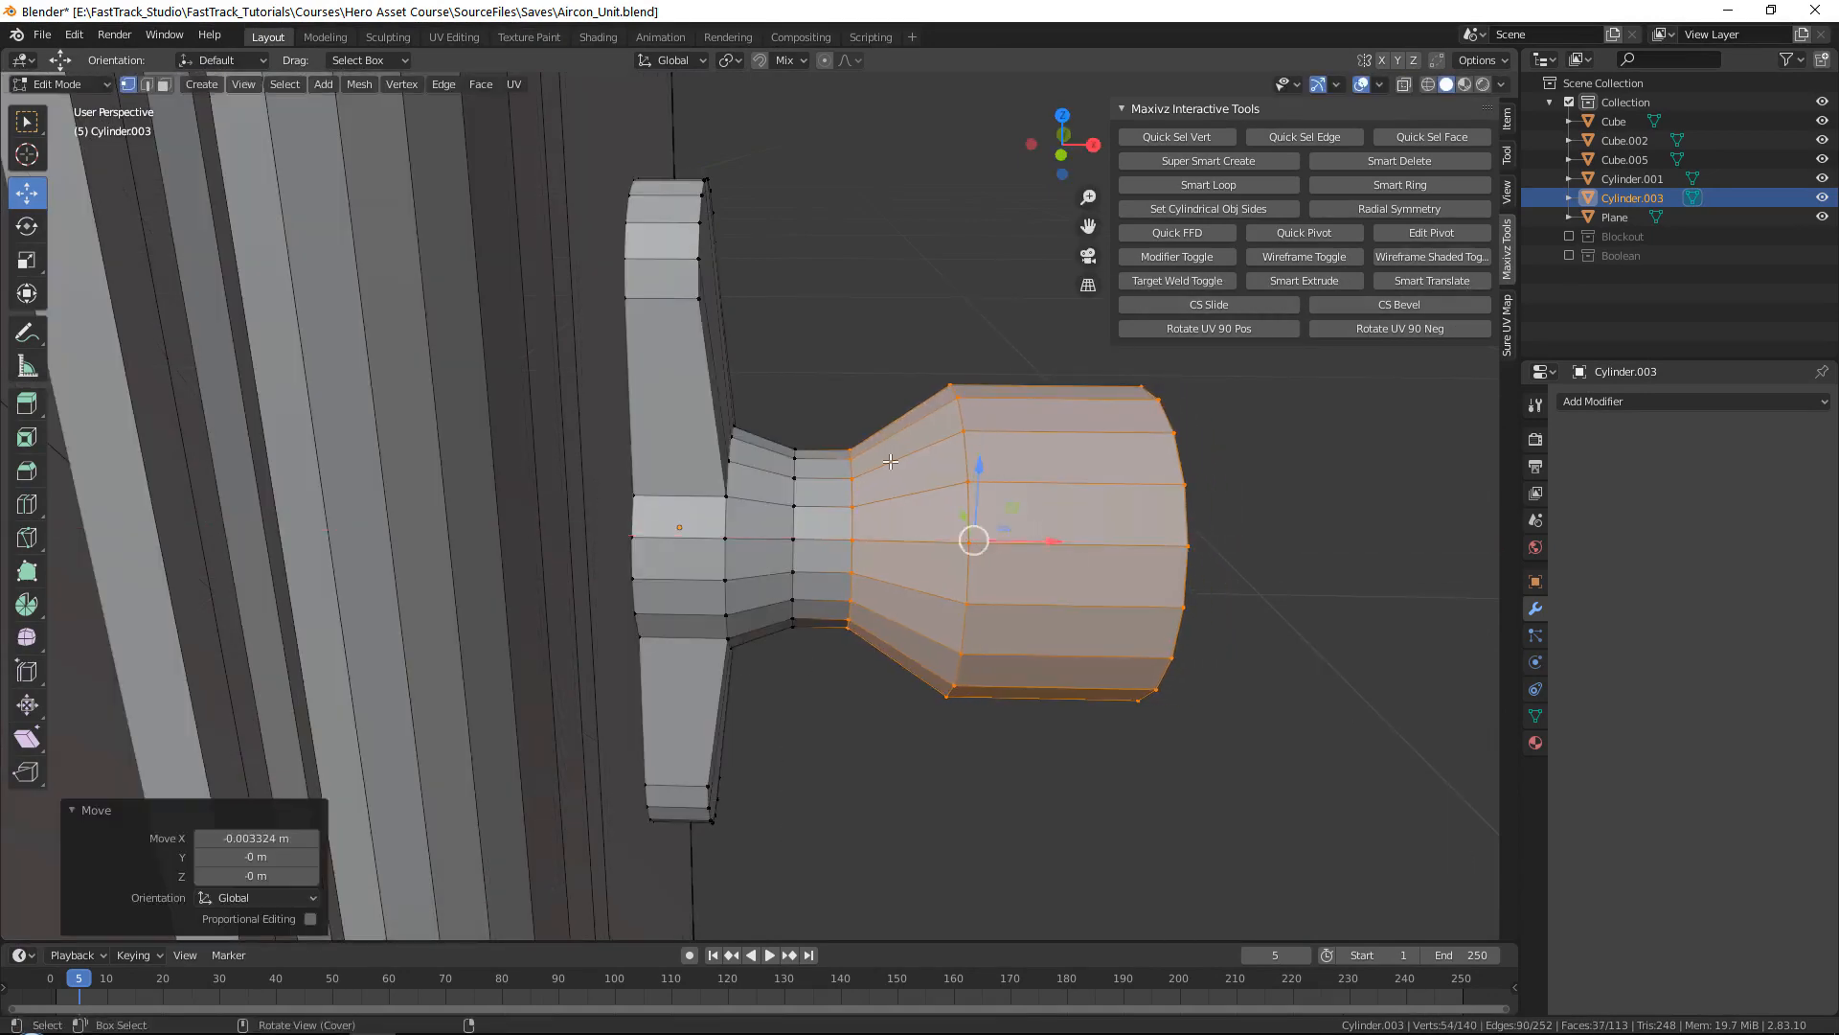
Step: Exclude the neck's outer ring from the selection and shorten the flare by moving the barrel inward along X
{"action": "key", "text": "alt+z"}
{"action": "left_click_drag", "start_coordinate": [748, 341], "coordinate": [863, 644], "text": "ctrl"}
{"action": "key", "text": "alt+z"}
{"action": "left_click_drag", "start_coordinate": [1098, 542], "coordinate": [1066, 527]}
Step: Scale the barrel down, leave mesh editing and check the fitting's proportions against the whole air conditioner
{"action": "middle_click_drag", "start_coordinate": [1066, 527], "coordinate": [858, 503]}
{"action": "key", "text": "s"}
{"action": "left_click", "coordinate": [772, 482]}
{"action": "key", "text": "alt+a"}
{"action": "key", "text": "Tab"}
{"action": "scroll", "coordinate": [969, 488], "scroll_direction": "down", "scroll_amount": 6}
{"action": "left_click", "coordinate": [965, 482]}
{"action": "scroll", "coordinate": [966, 482], "scroll_direction": "down", "scroll_amount": 5}
{"action": "scroll", "coordinate": [756, 526], "scroll_direction": "up", "scroll_amount": 12}
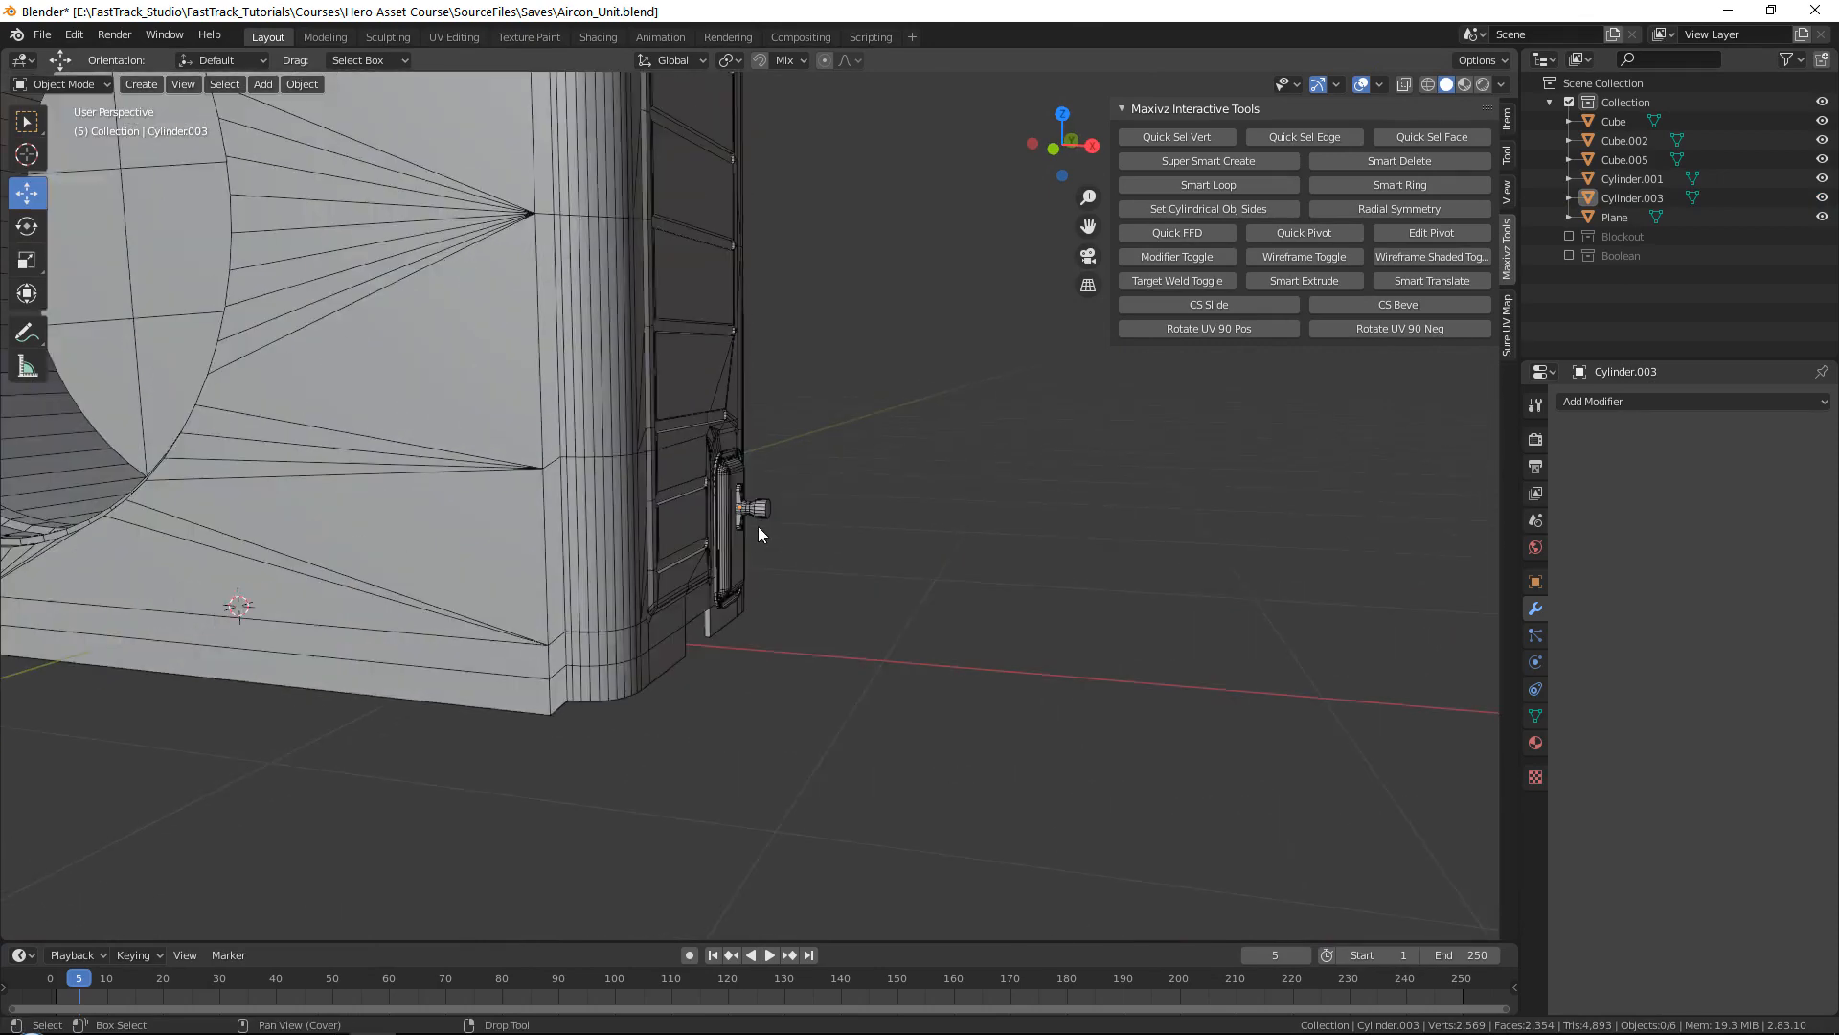
Step: Reopen the fitting's mesh for editing, scale the barrel section by 0.927 and move it inward along X
{"action": "left_click", "coordinate": [767, 527]}
{"action": "scroll", "coordinate": [767, 512], "scroll_direction": "up", "scroll_amount": 6}
{"action": "key", "text": "Tab"}
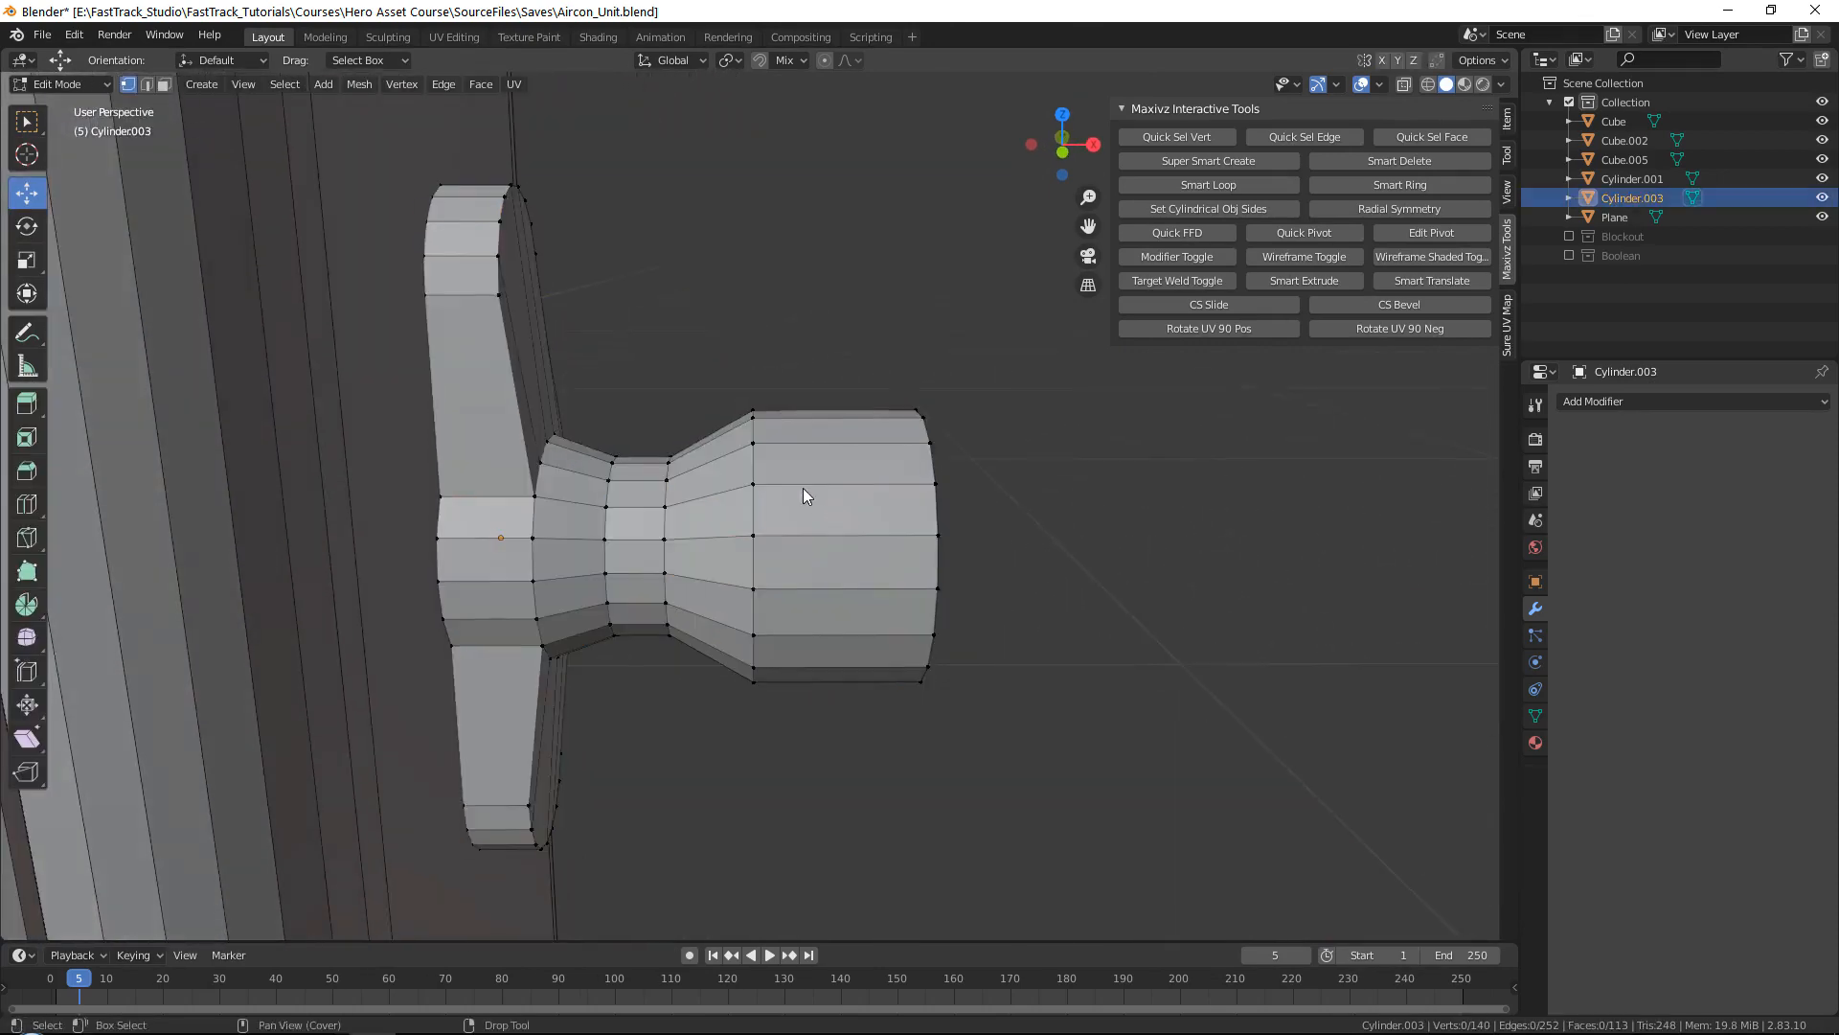
{"action": "key", "text": "alt+z"}
{"action": "left_click_drag", "start_coordinate": [698, 328], "coordinate": [1092, 874]}
{"action": "key", "text": "alt+z"}
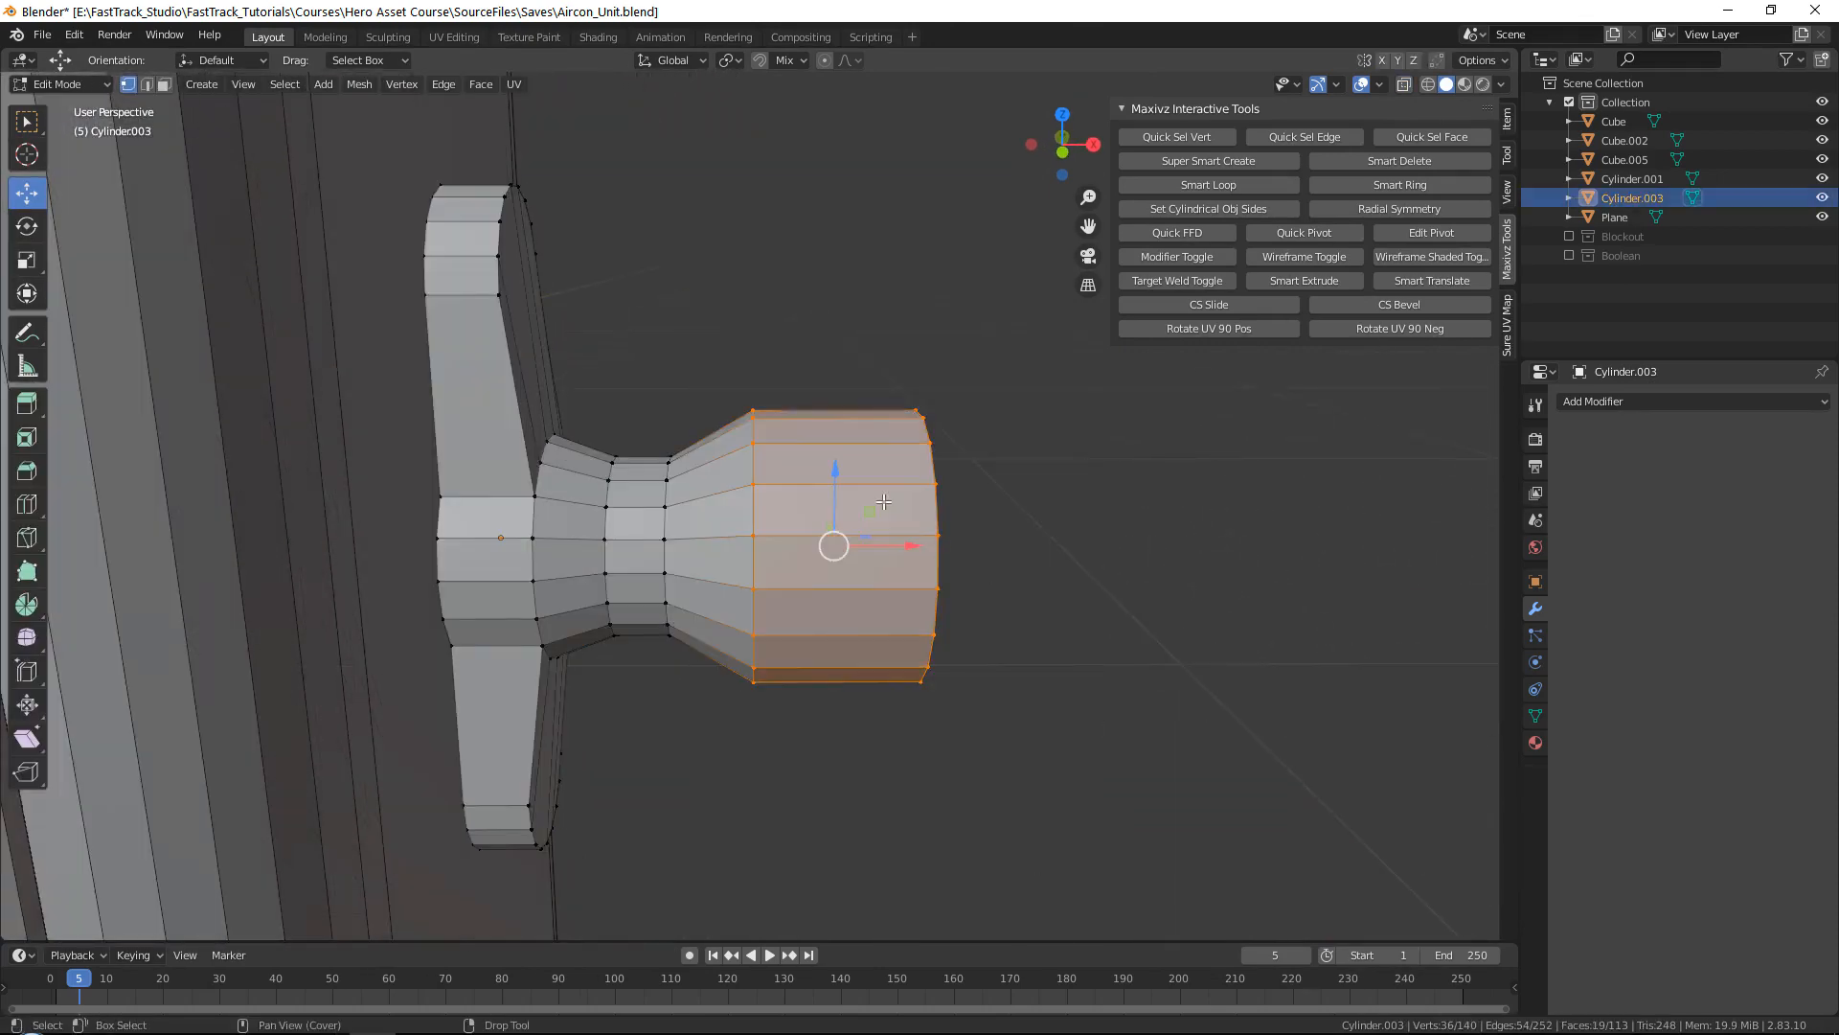
{"action": "key", "text": "s"}
{"action": "left_click", "coordinate": [872, 476]}
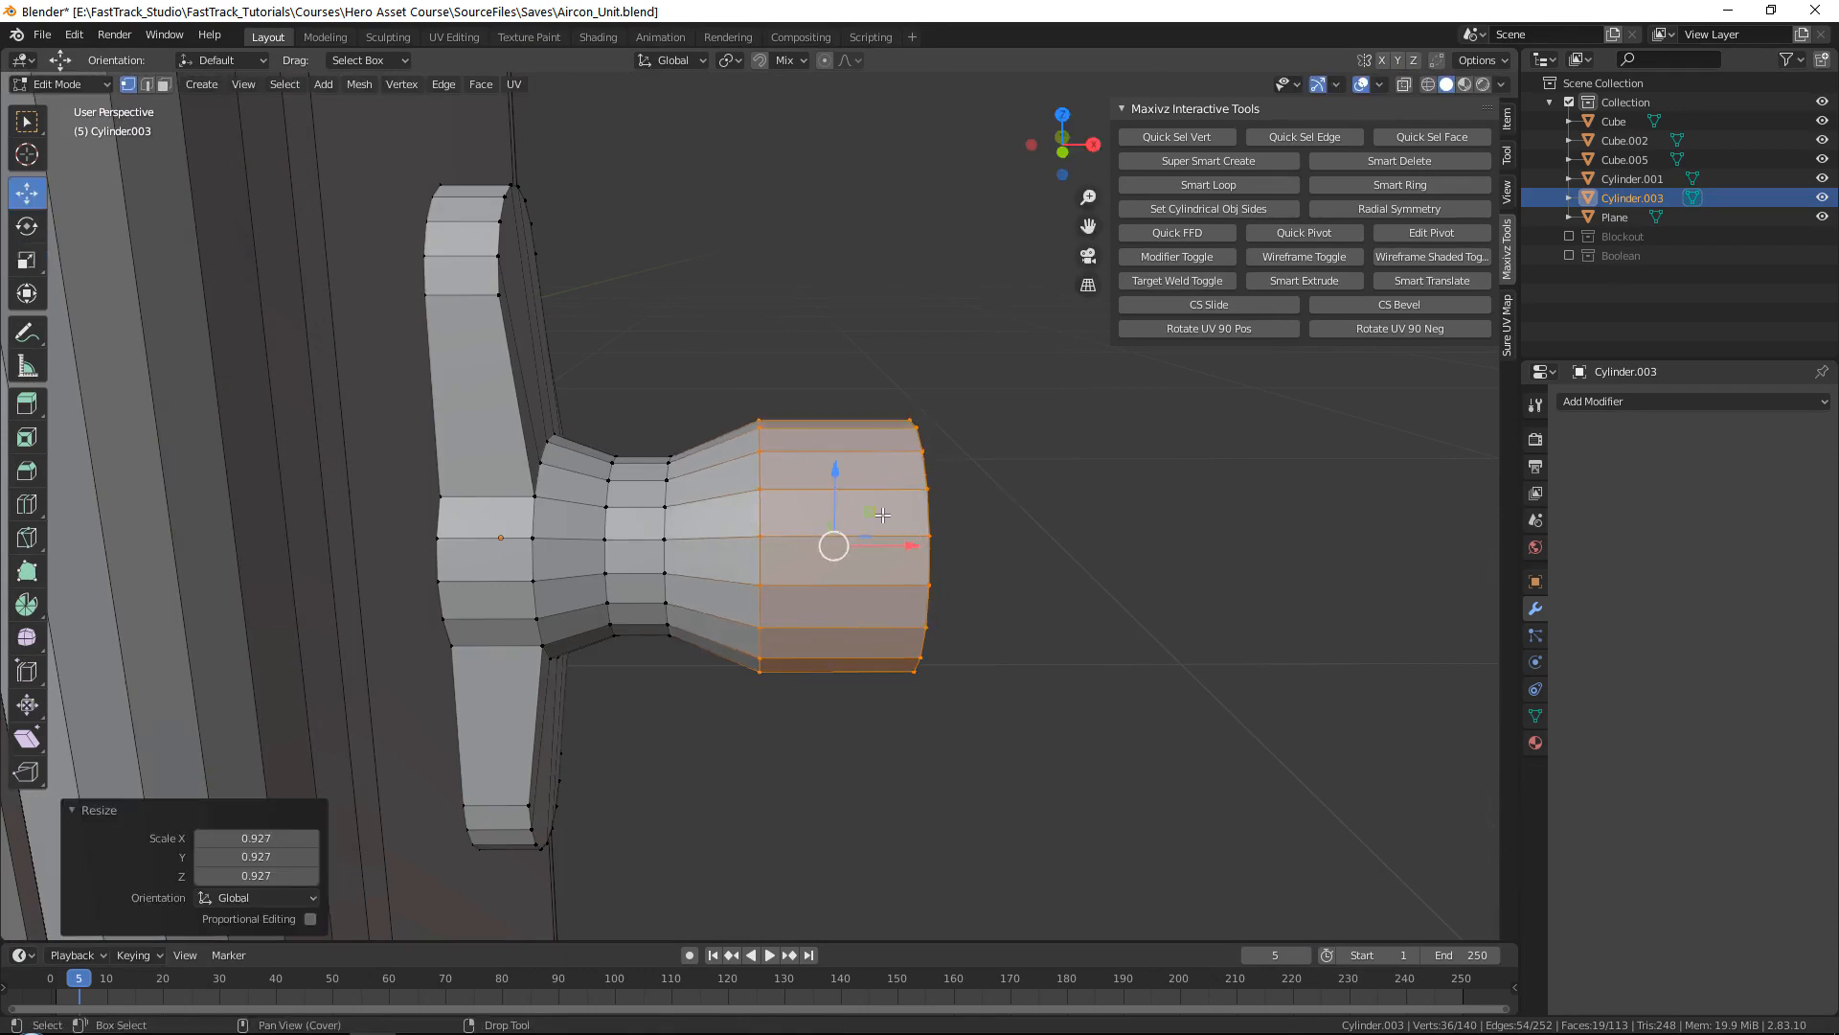
{"action": "left_click_drag", "start_coordinate": [890, 548], "coordinate": [849, 536]}
{"action": "mouse_move", "coordinate": [863, 482]}
{"action": "middle_mouse_down"}
{"action": "mouse_move", "coordinate": [799, 500]}
{"action": "mouse_move", "coordinate": [854, 507]}
{"action": "middle_mouse_up"}
{"action": "key", "text": "alt+a"}
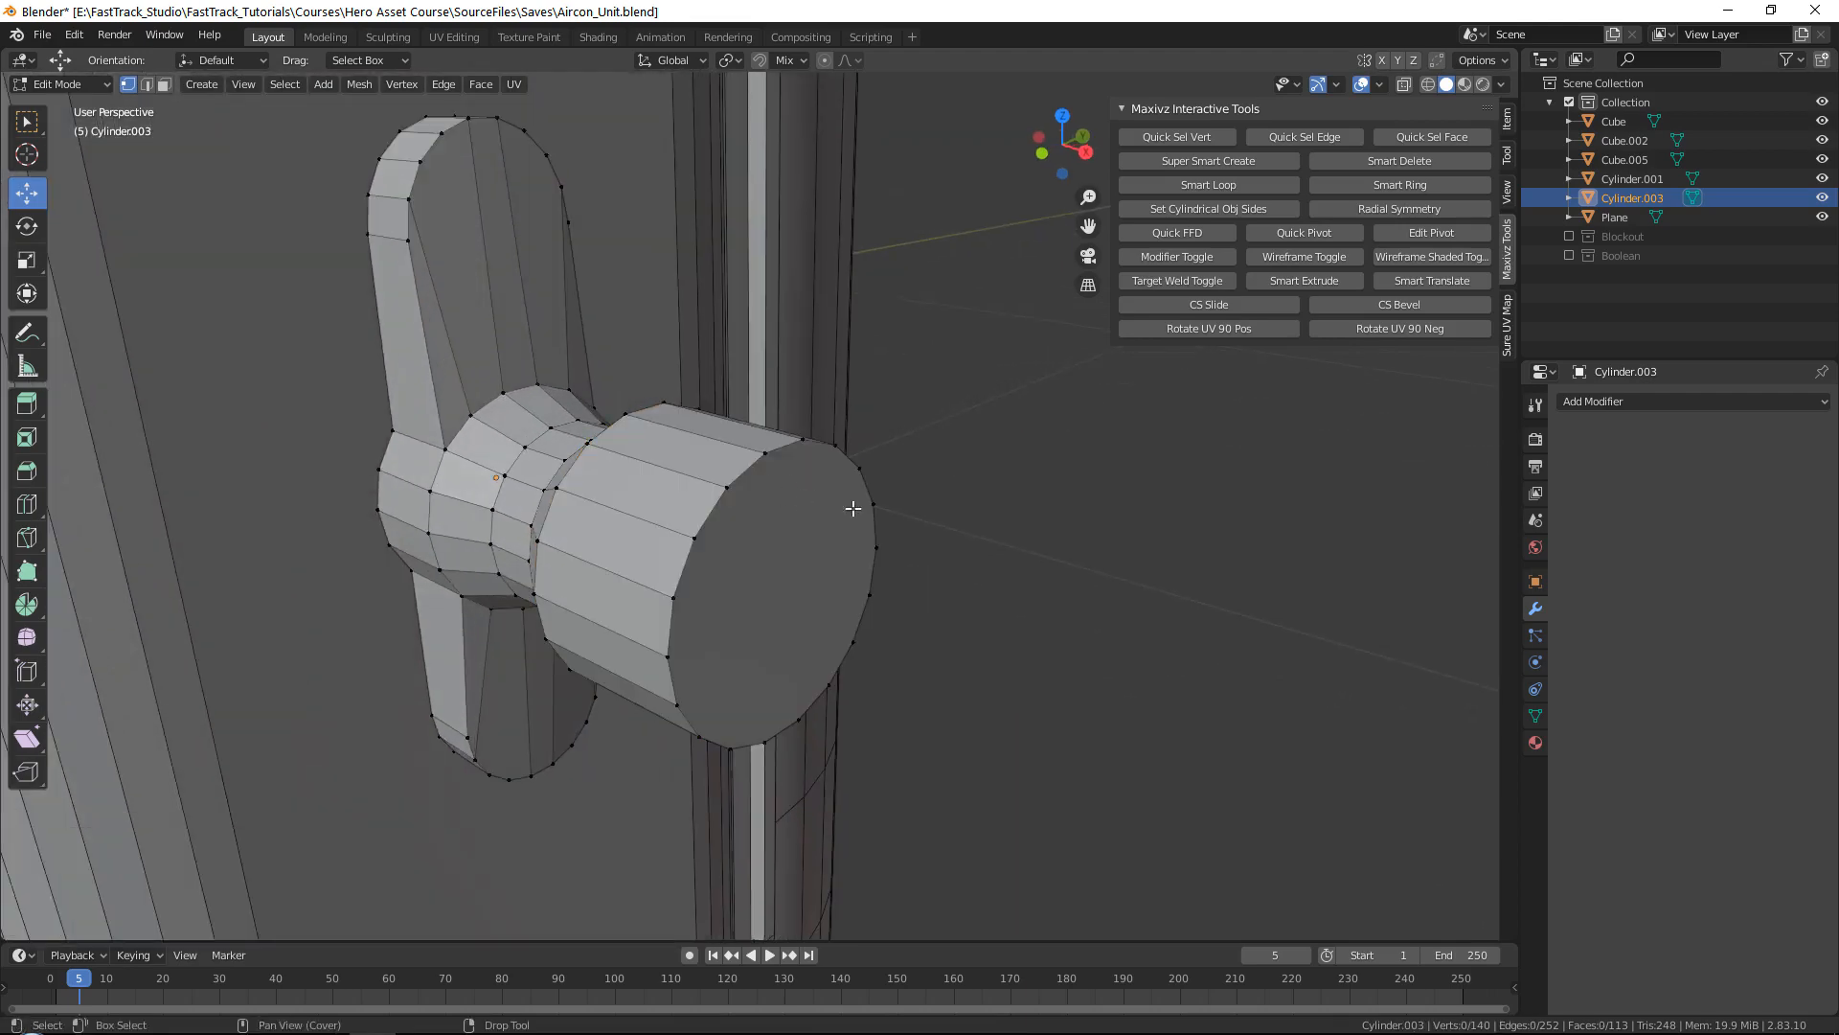
Step: Select the barrel's end face and apply all transforms to the fitting object
{"action": "left_click", "coordinate": [801, 520]}
{"action": "middle_click_drag", "start_coordinate": [985, 588], "coordinate": [944, 534]}
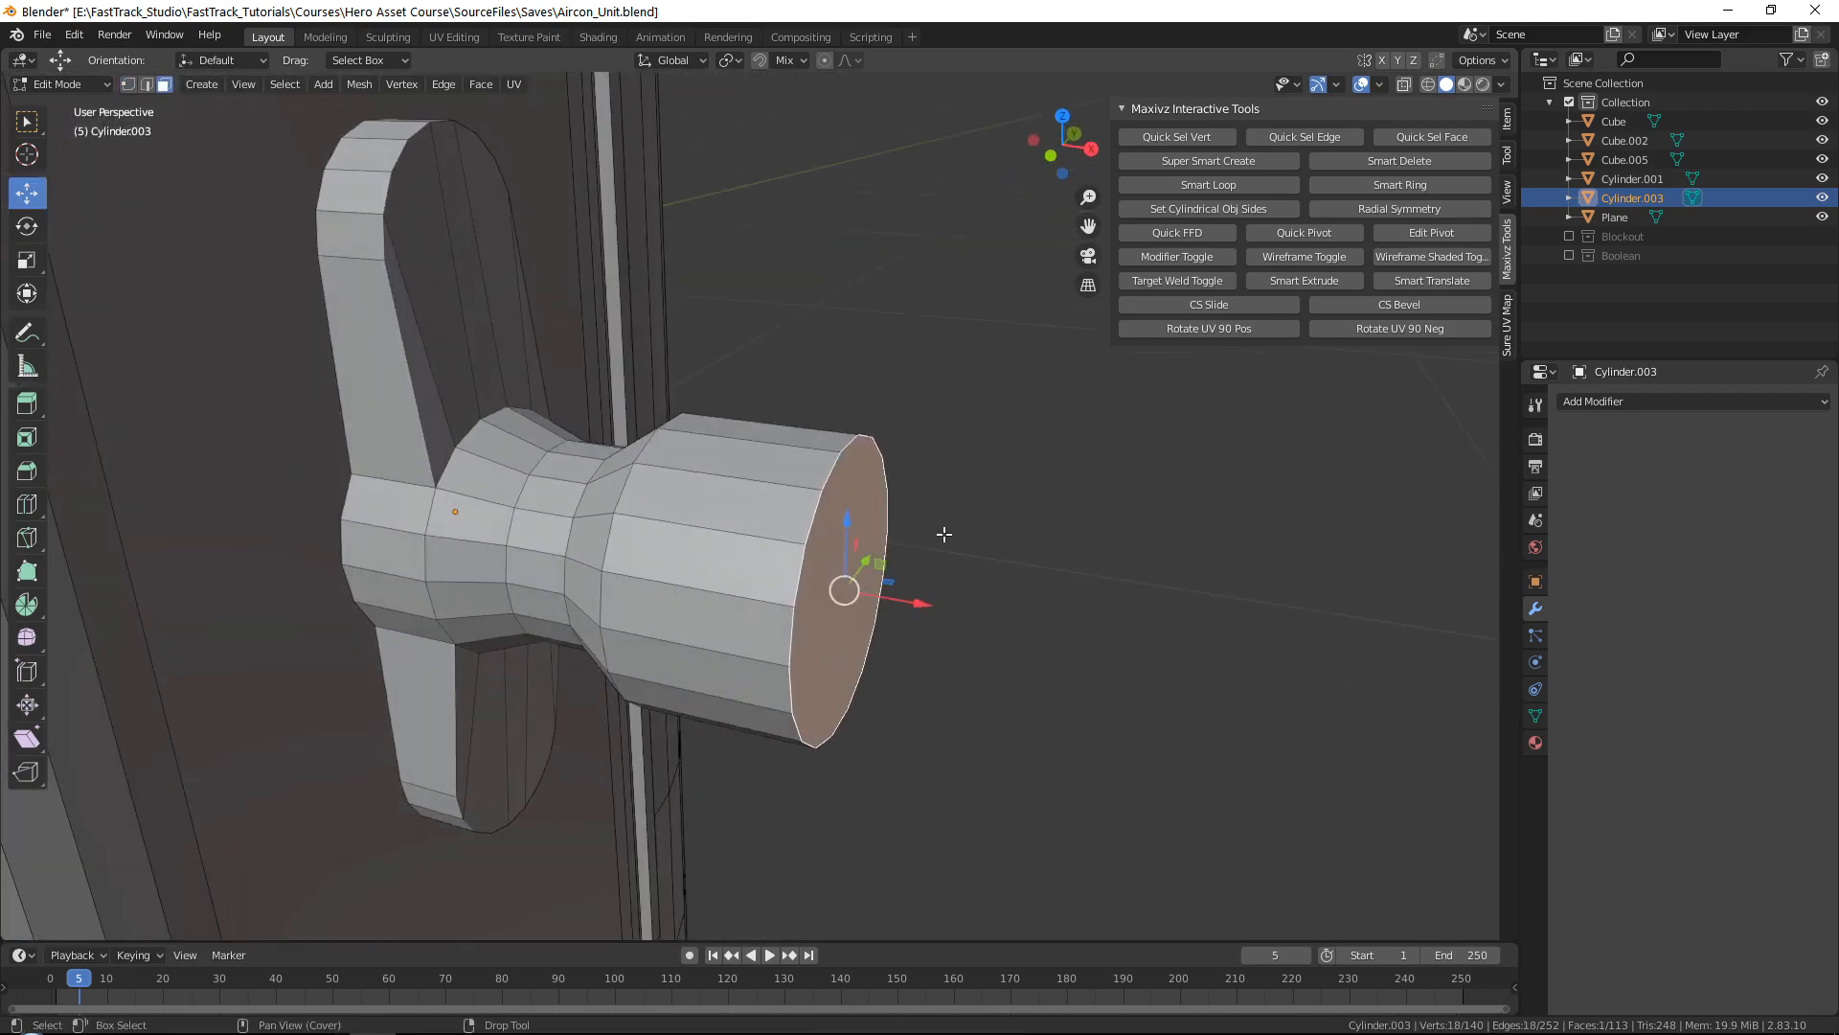
{"action": "key", "text": "ctrl+b"}
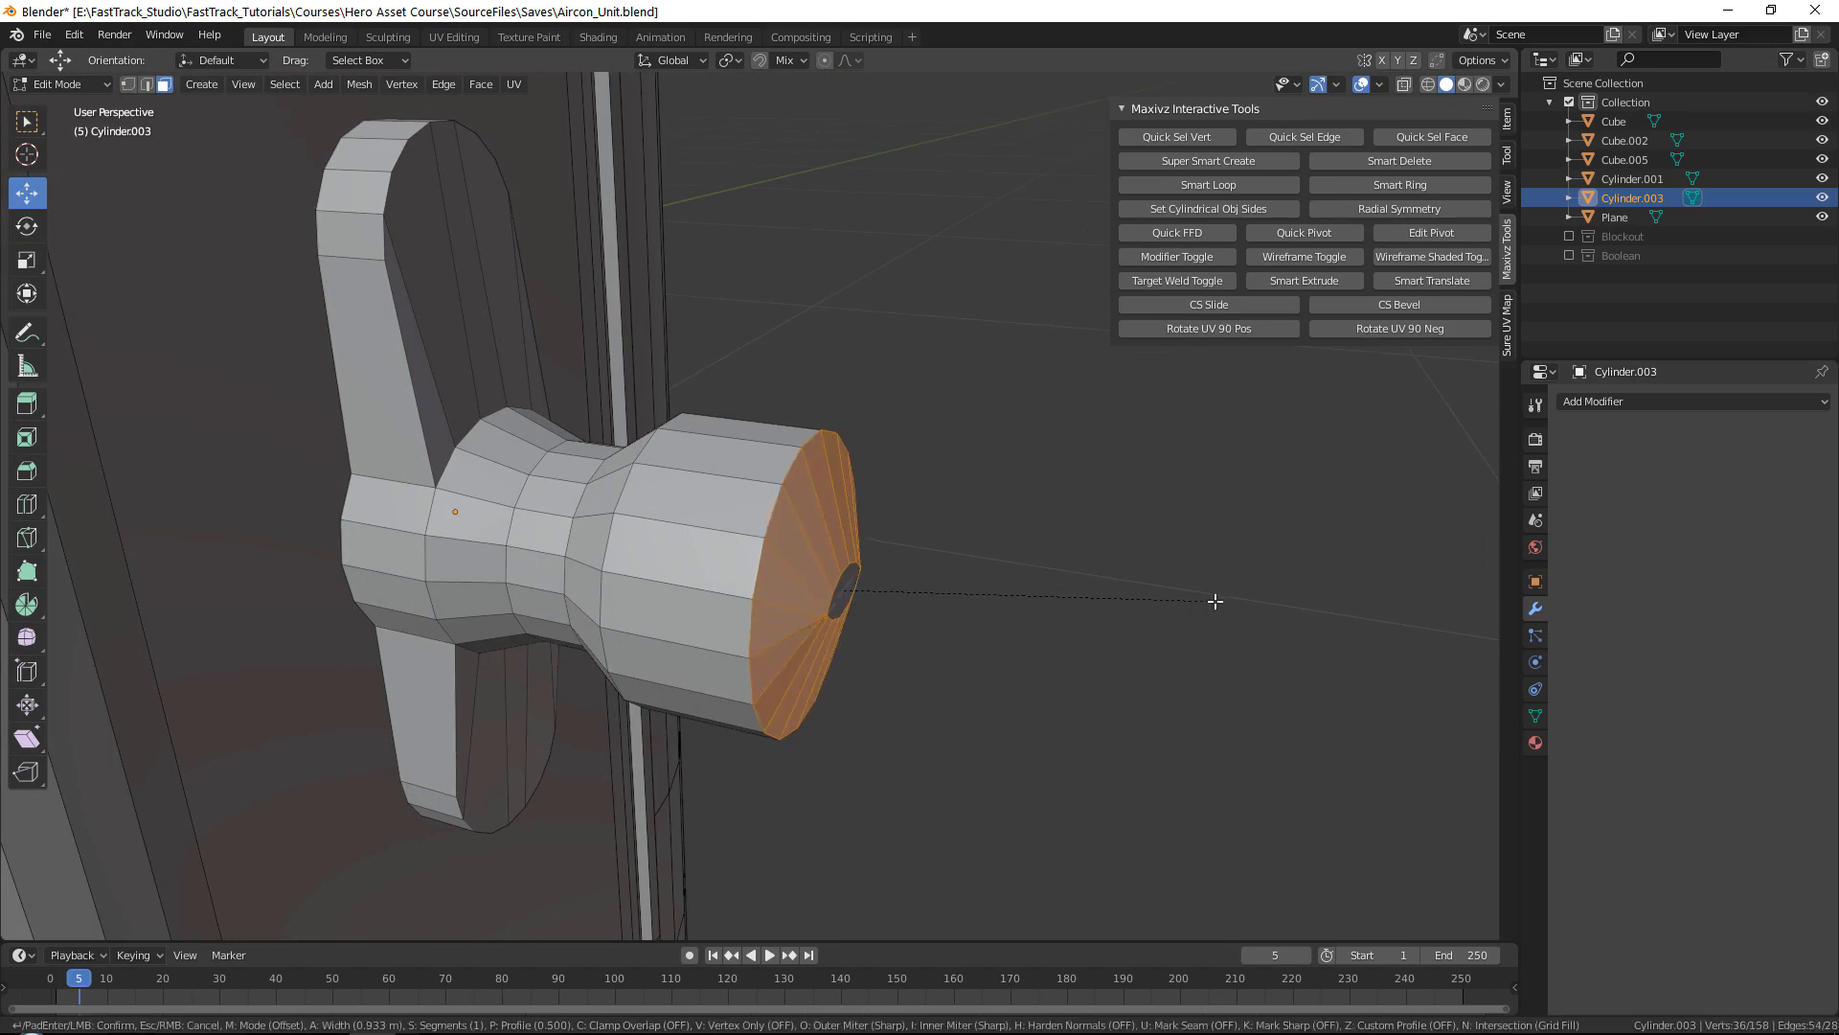
{"action": "key", "text": "Escape"}
{"action": "key", "text": "Tab"}
{"action": "key", "text": "q"}
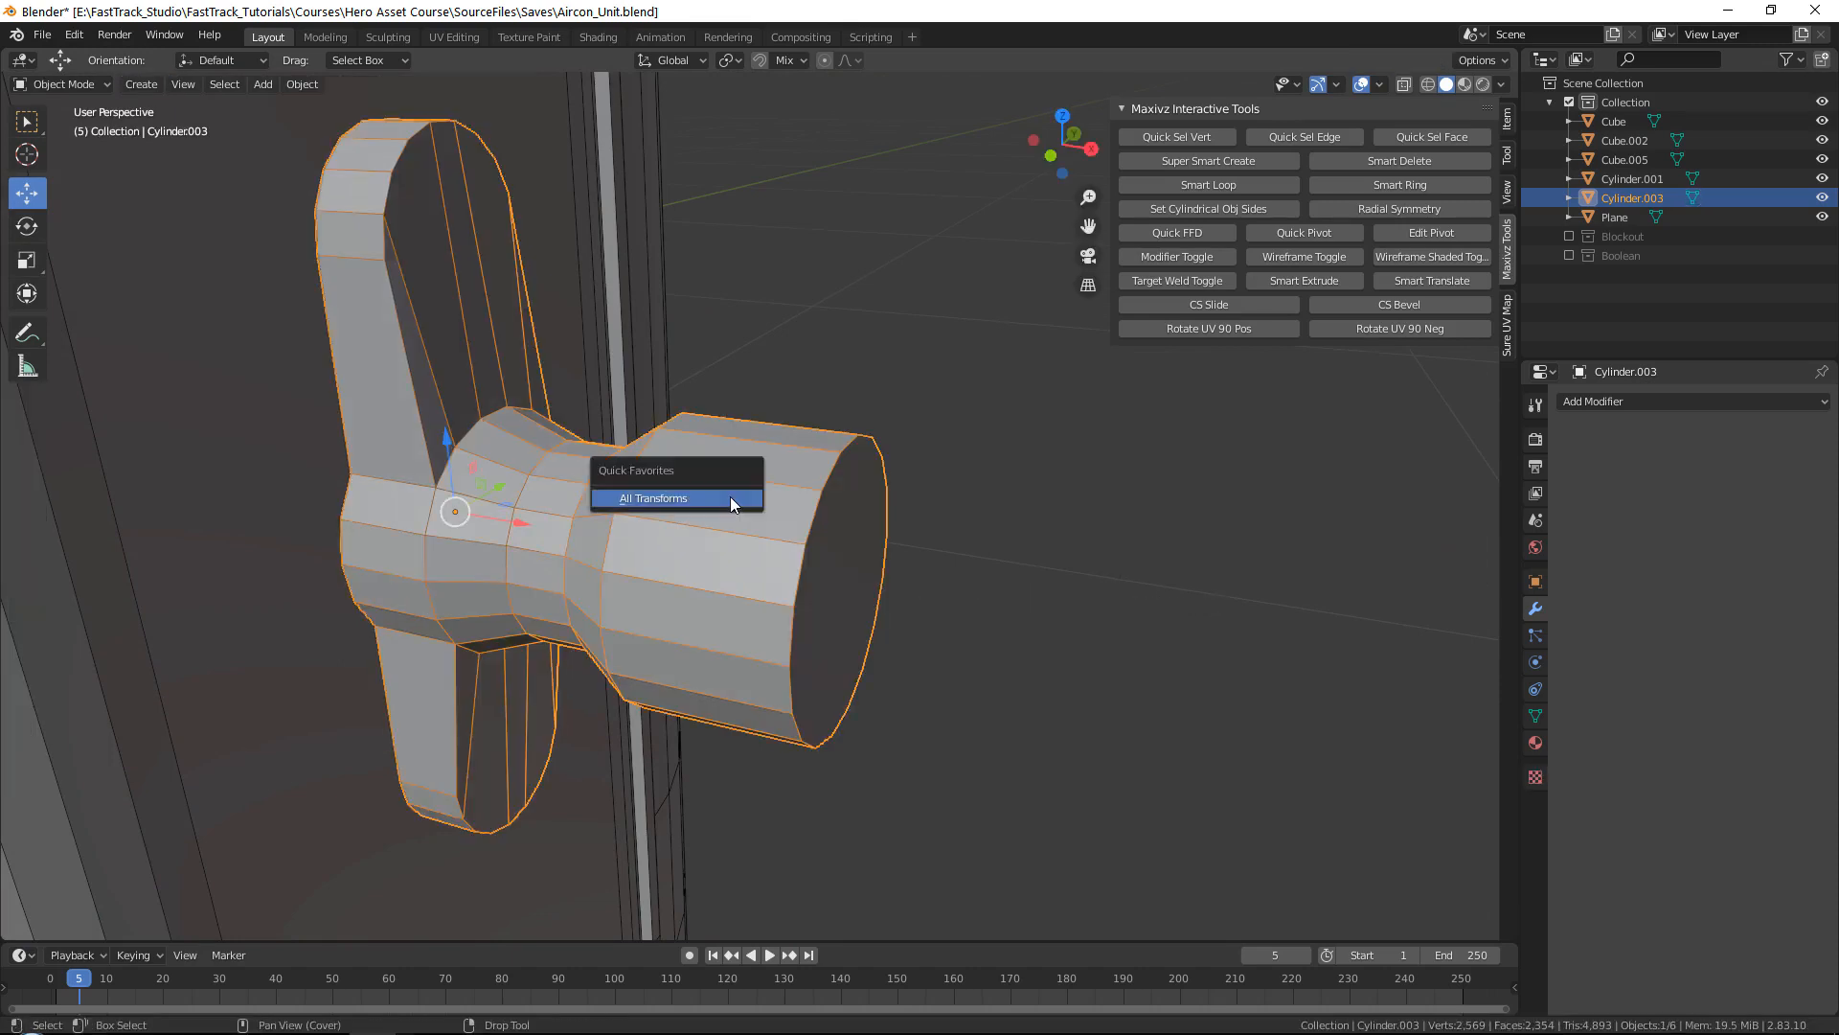
{"action": "left_click", "coordinate": [730, 496]}
Step: Bevel the barrel's end face with 6 segments and a width of about 0.0164 m to round the tip
{"action": "key", "text": "Tab"}
{"action": "key", "text": "ctrl+b"}
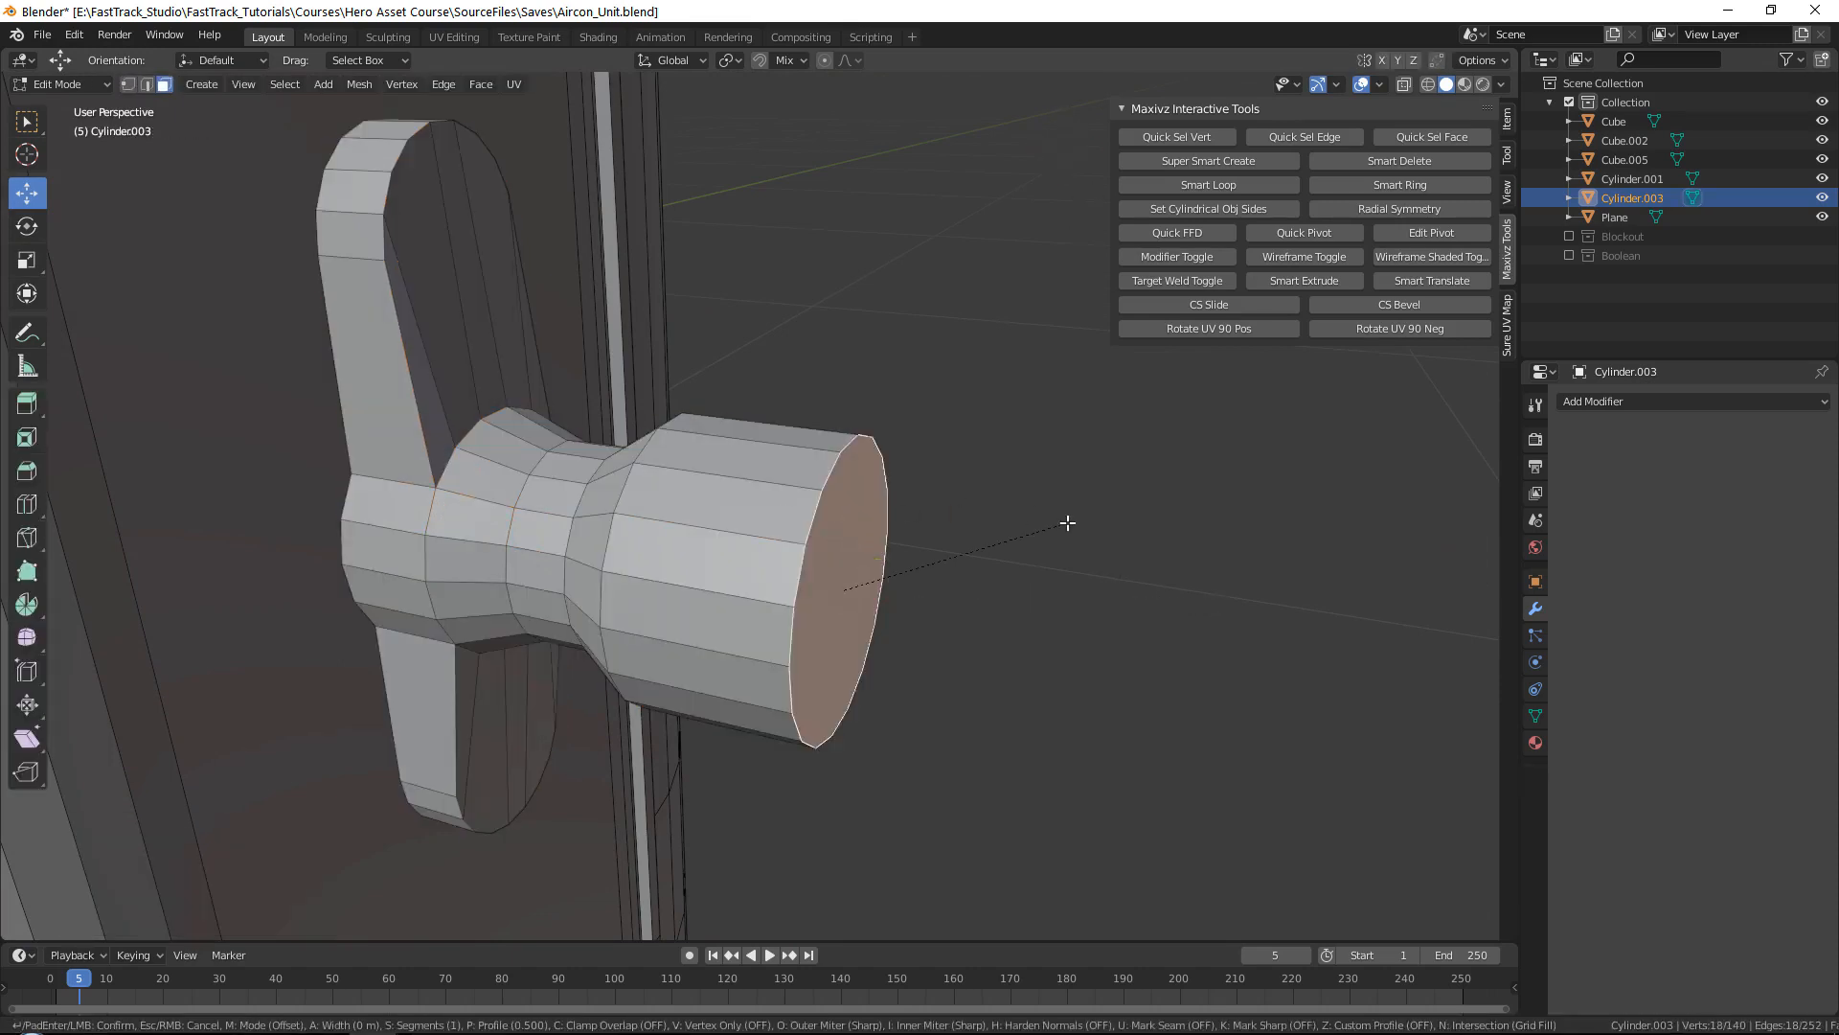
{"action": "scroll", "coordinate": [1183, 522], "scroll_direction": "up", "scroll_amount": 8}
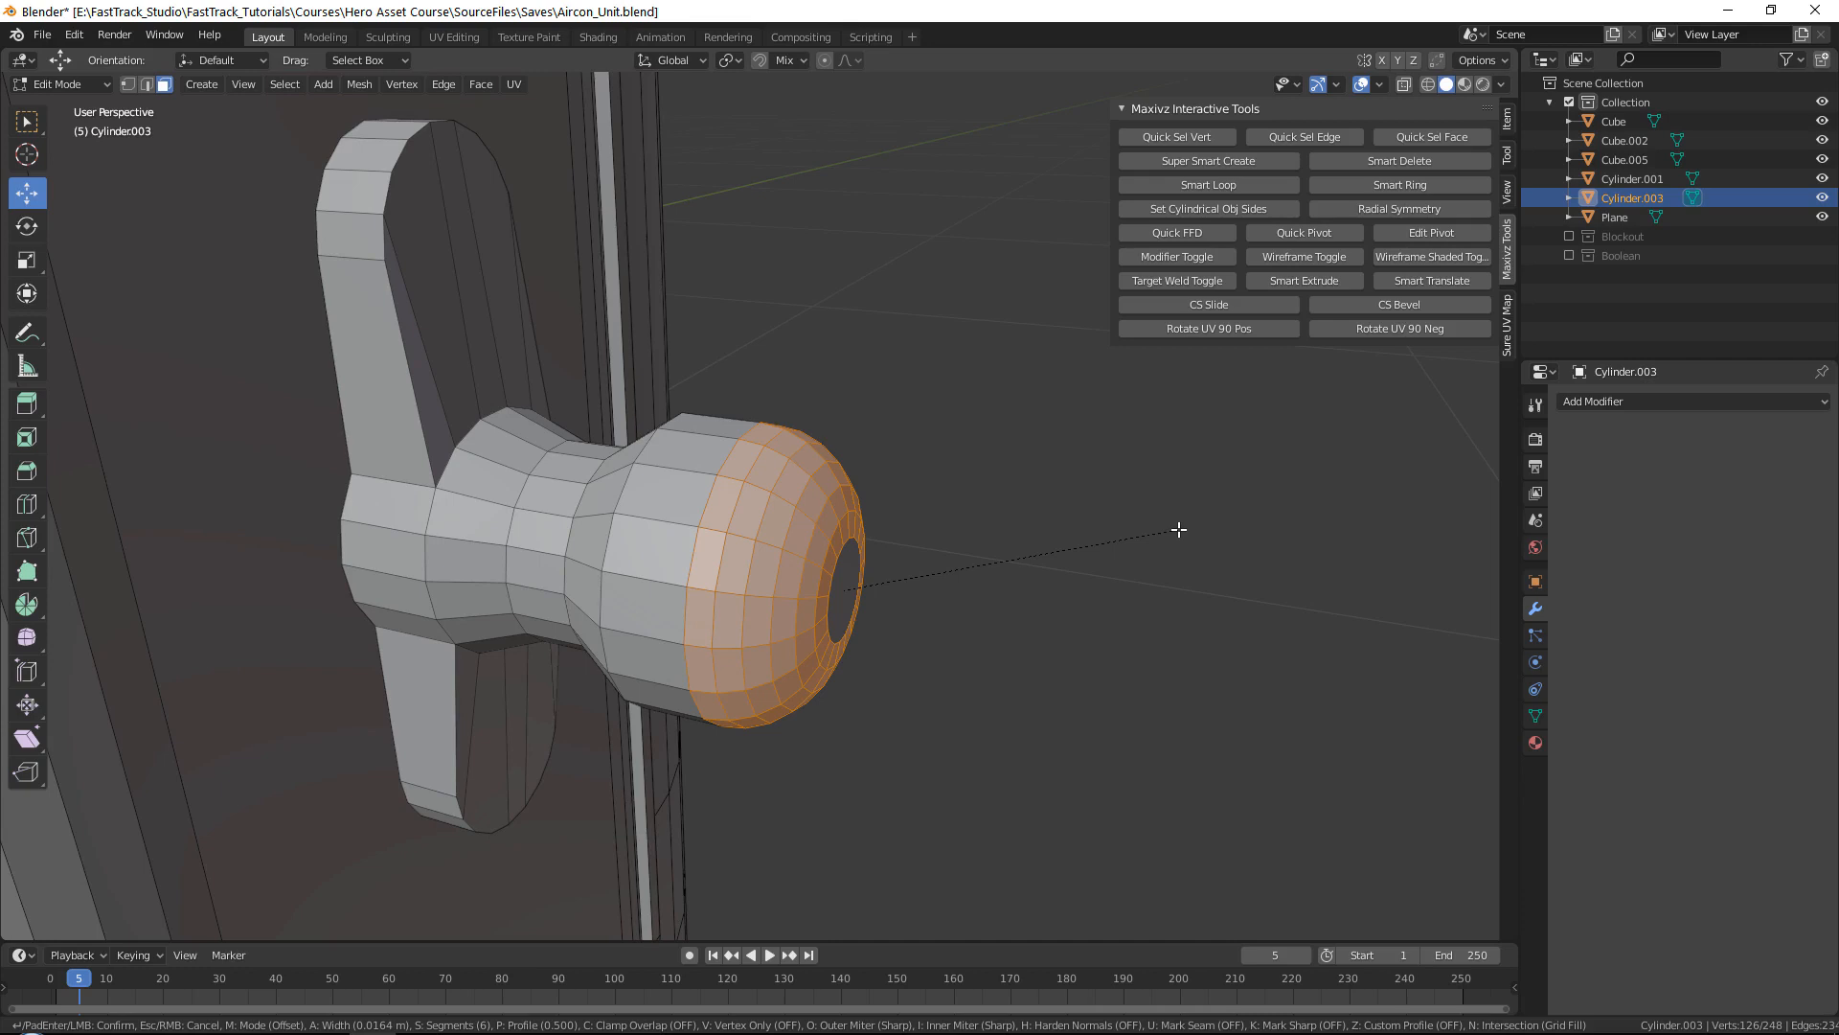
{"action": "left_click", "coordinate": [1178, 529]}
Step: Bevel the edge loop where the flare meets the barrel with 3 segments and a width of about 0.0055 m
{"action": "left_click_drag", "start_coordinate": [604, 518], "coordinate": [686, 514], "text": "alt"}
{"action": "left_click", "coordinate": [687, 516]}
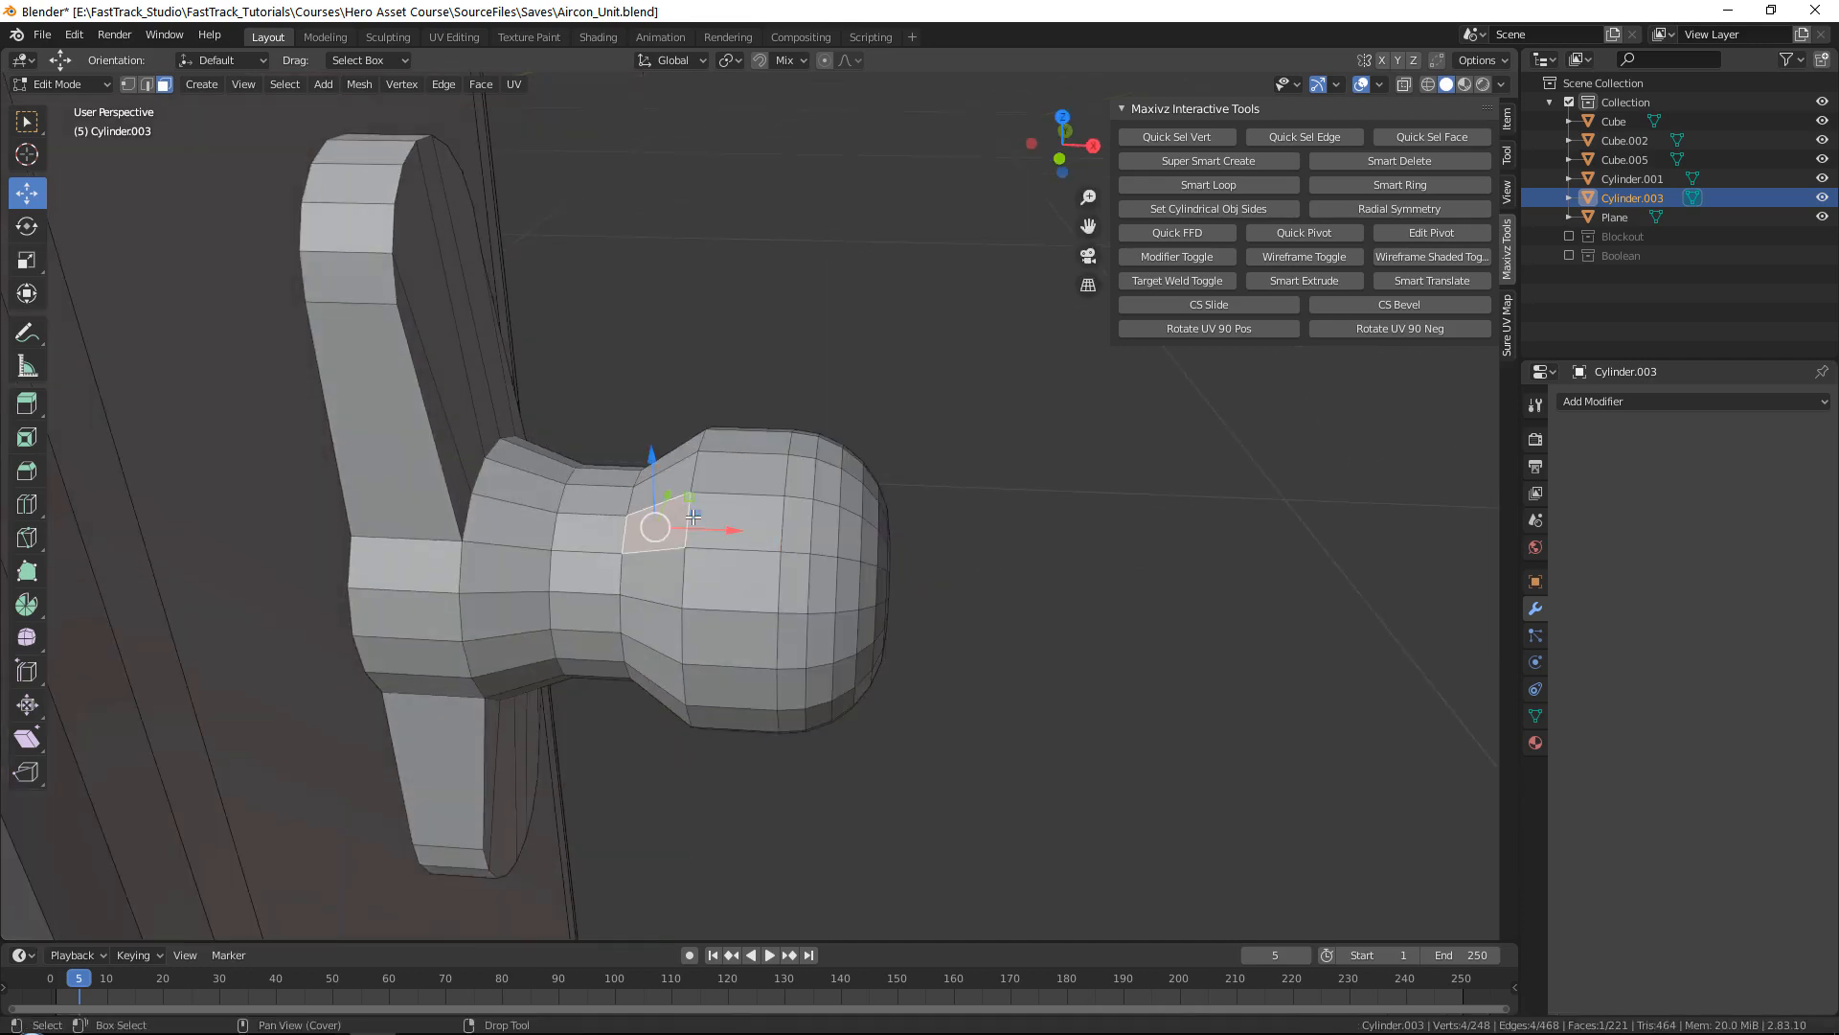
{"action": "middle_click_drag", "start_coordinate": [848, 588], "coordinate": [1006, 514]}
{"action": "key", "text": "ctrl+b"}
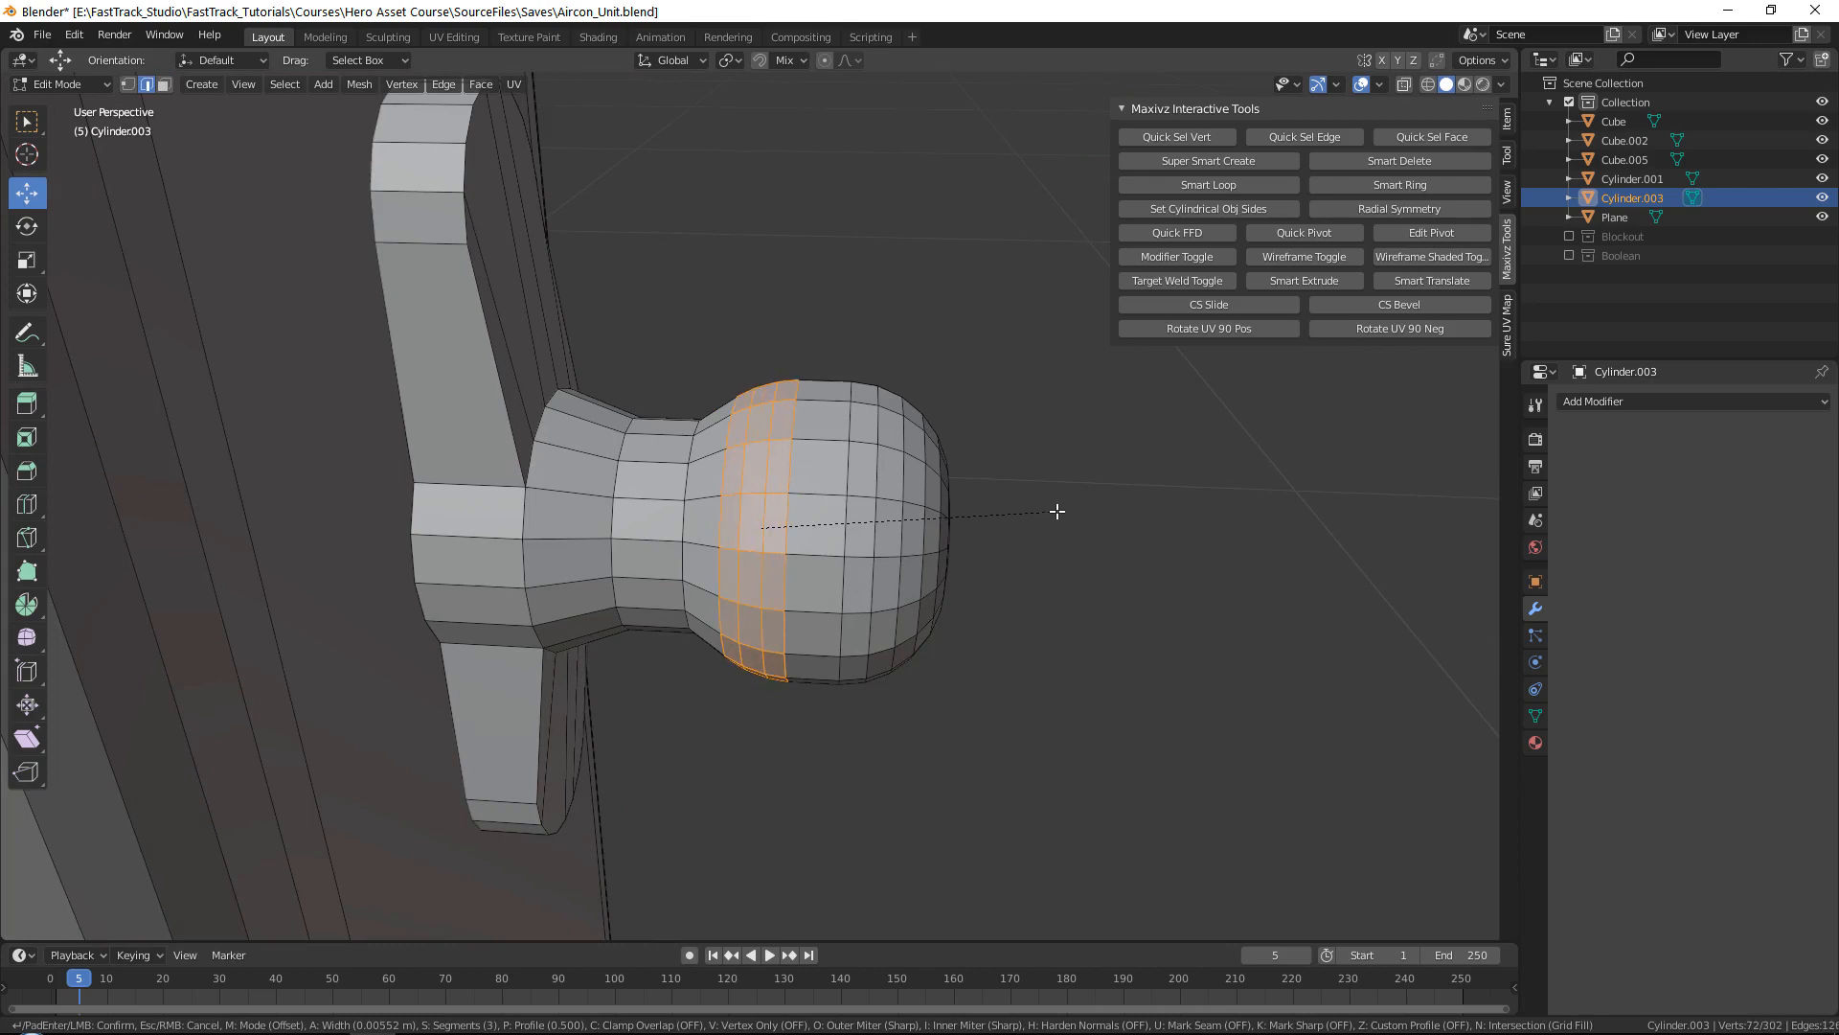
{"action": "left_click", "coordinate": [1057, 512]}
Step: Select the neck's two edge loops and bevel them with 2 segments and a 0.00472 m offset
{"action": "scroll", "coordinate": [687, 463], "scroll_direction": "up", "scroll_amount": 3}
{"action": "key", "text": "ctrl+z"}
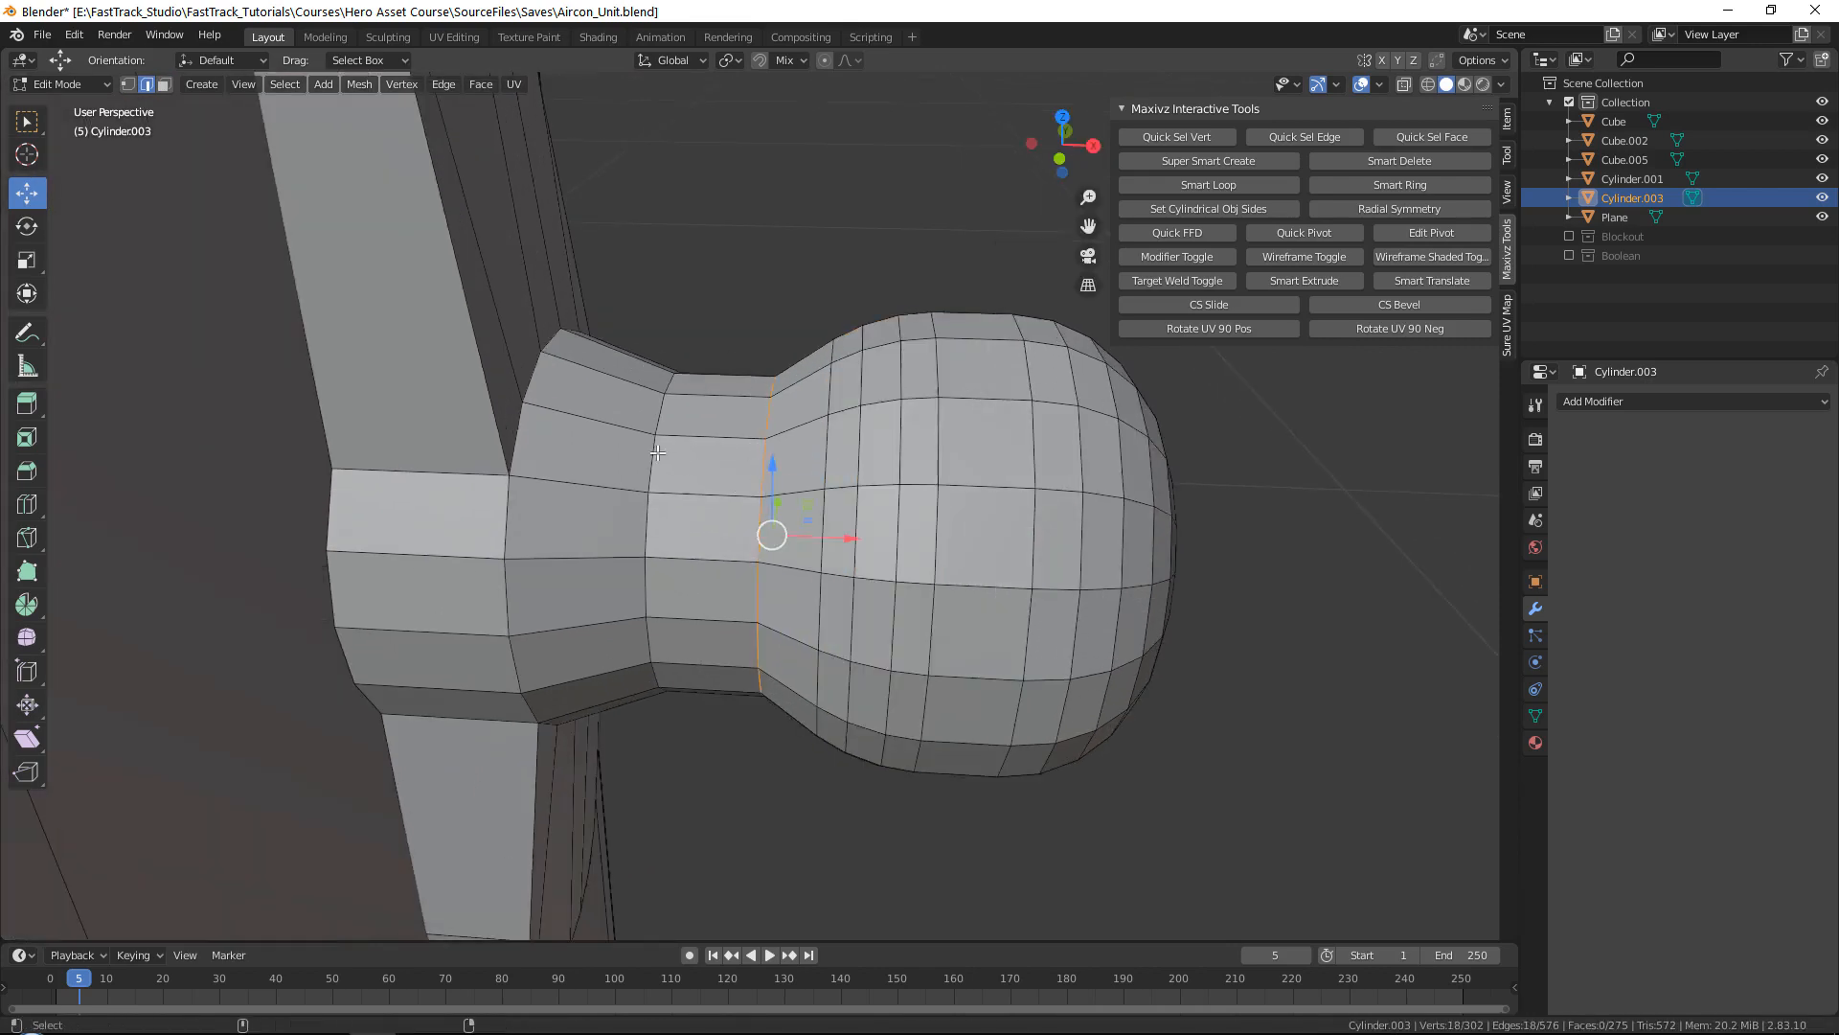
{"action": "key", "text": "ctrl+b"}
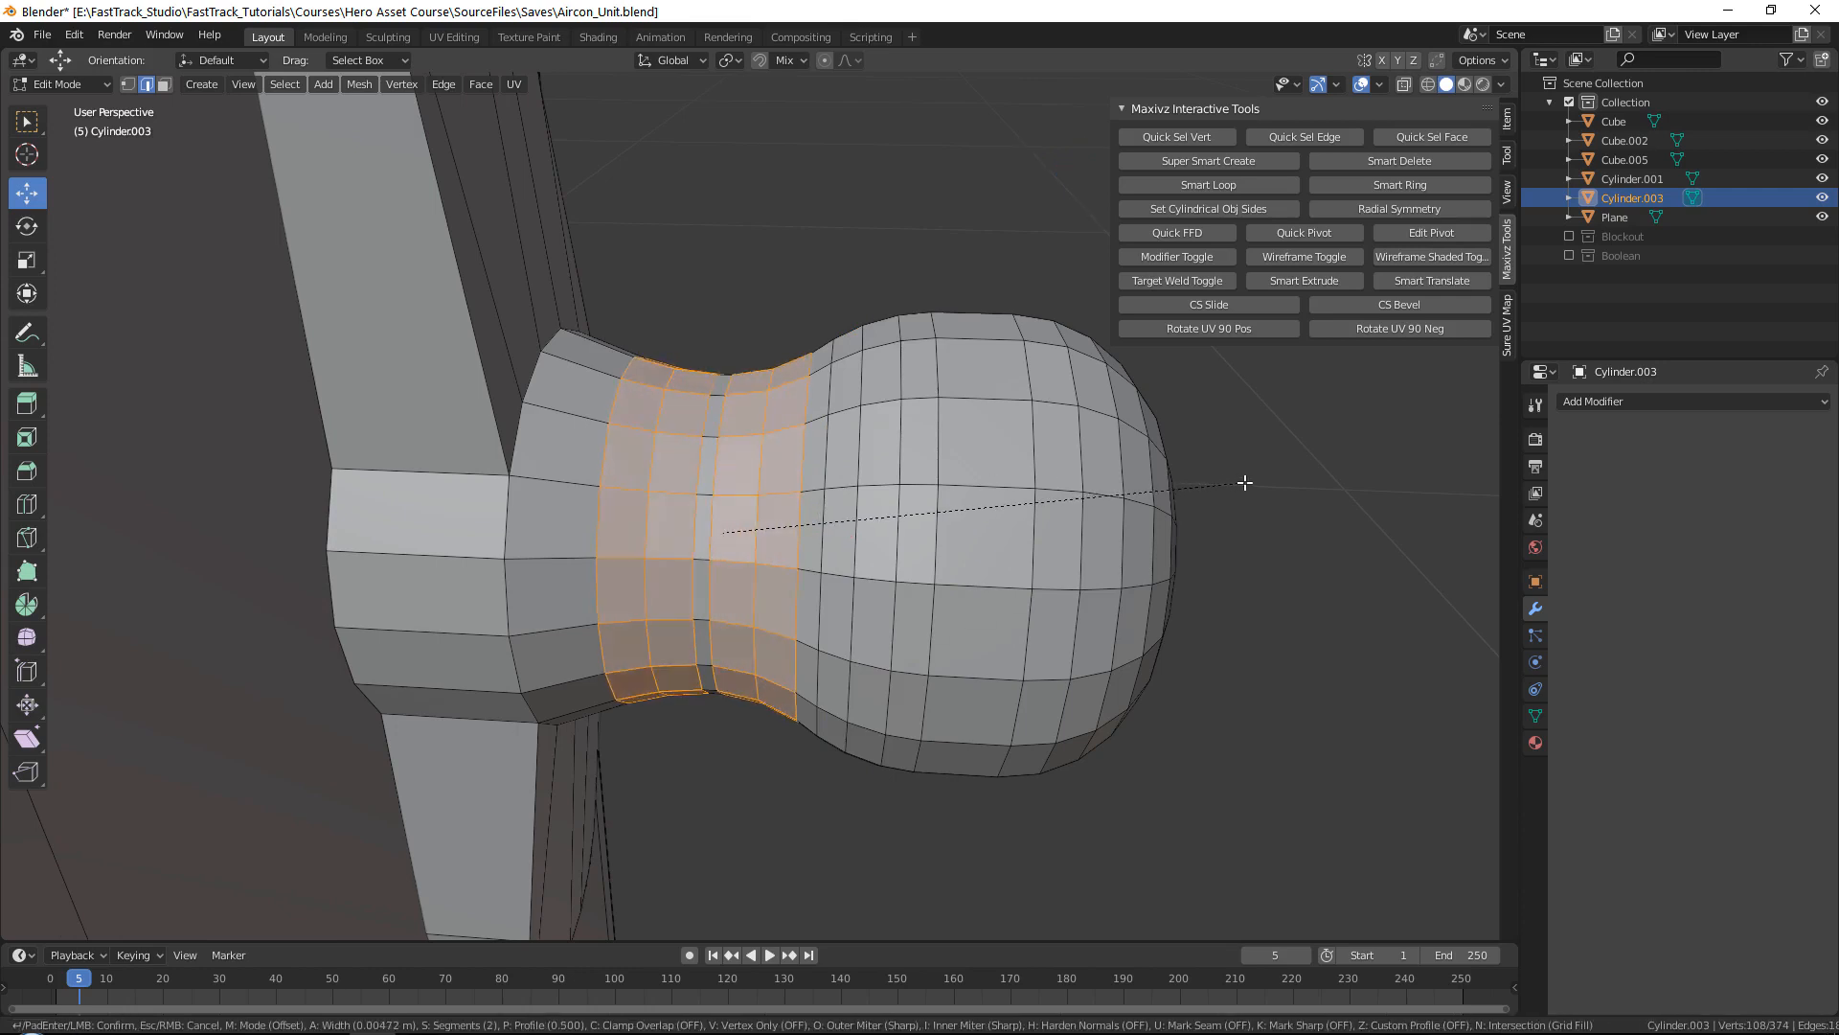
{"action": "left_click", "coordinate": [1245, 483]}
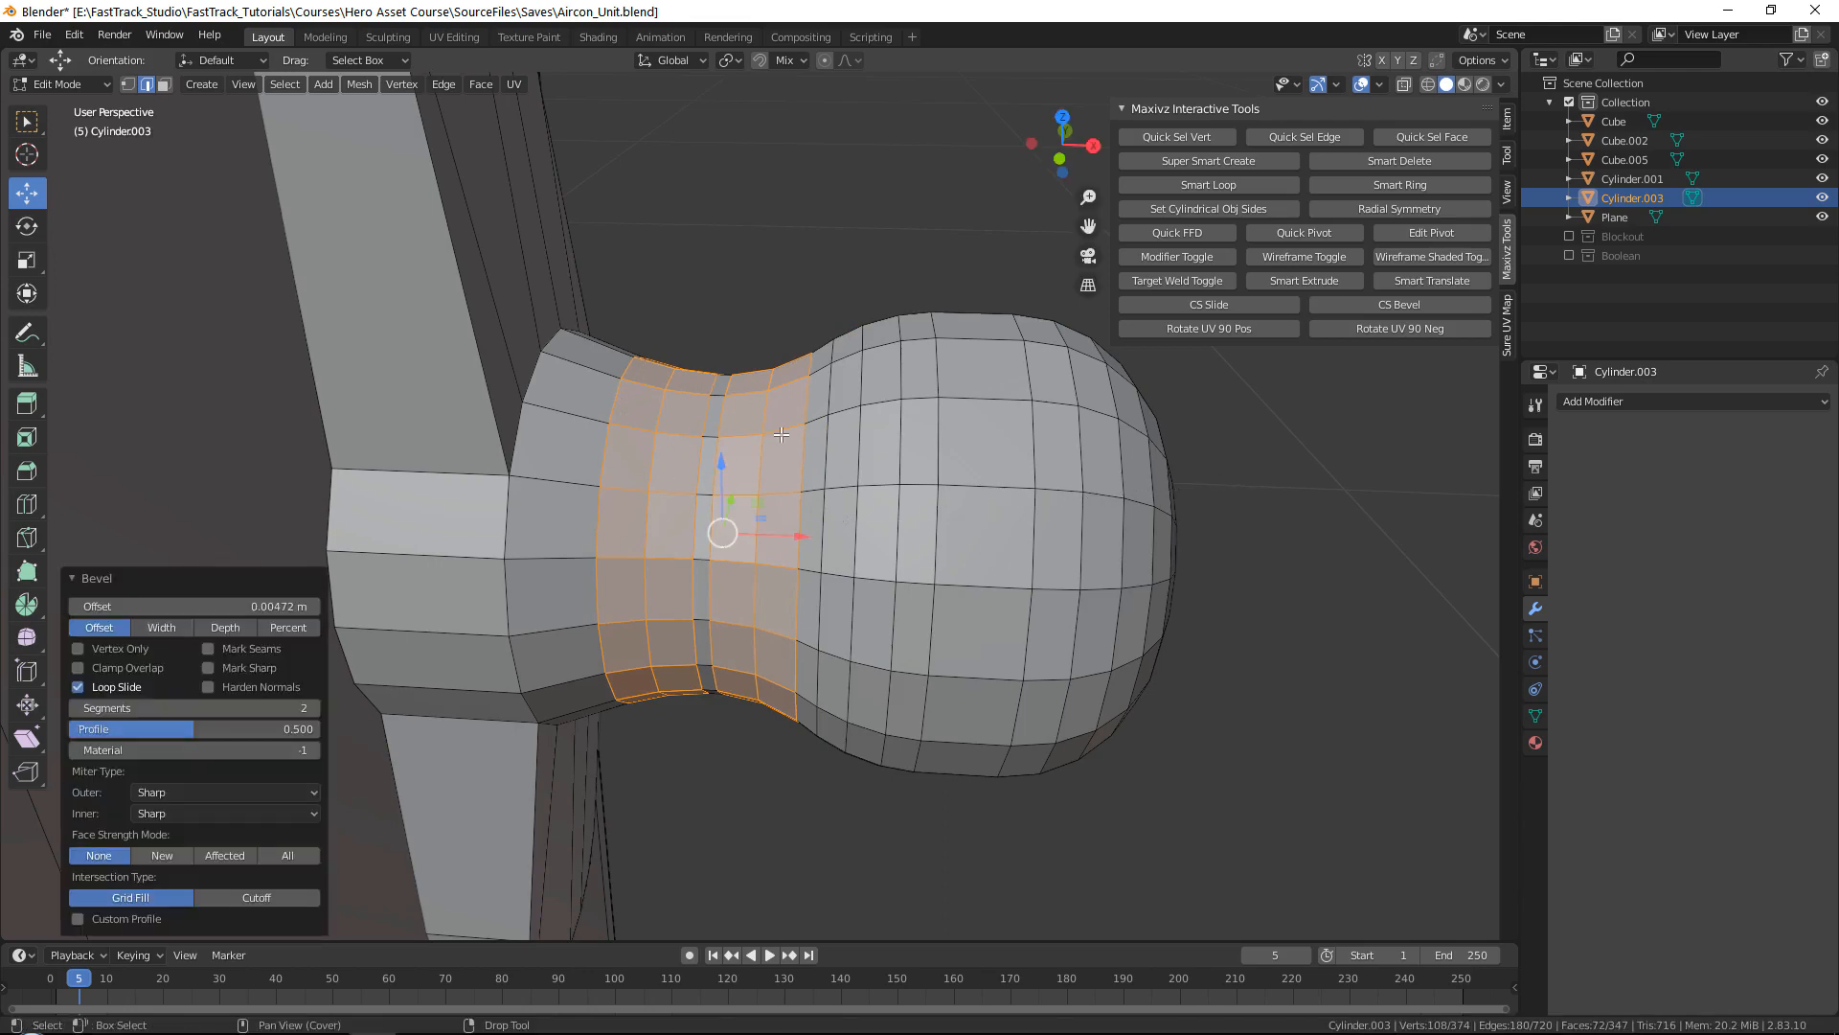
Step: Leave mesh editing, check the rounded fitting against the whole air conditioner and select the fitting
{"action": "scroll", "coordinate": [961, 439], "scroll_direction": "down", "scroll_amount": 5}
{"action": "middle_click_drag", "start_coordinate": [960, 440], "coordinate": [738, 493]}
{"action": "key", "text": "Tab"}
{"action": "left_click", "coordinate": [1044, 431]}
{"action": "scroll", "coordinate": [1030, 460], "scroll_direction": "down", "scroll_amount": 13}
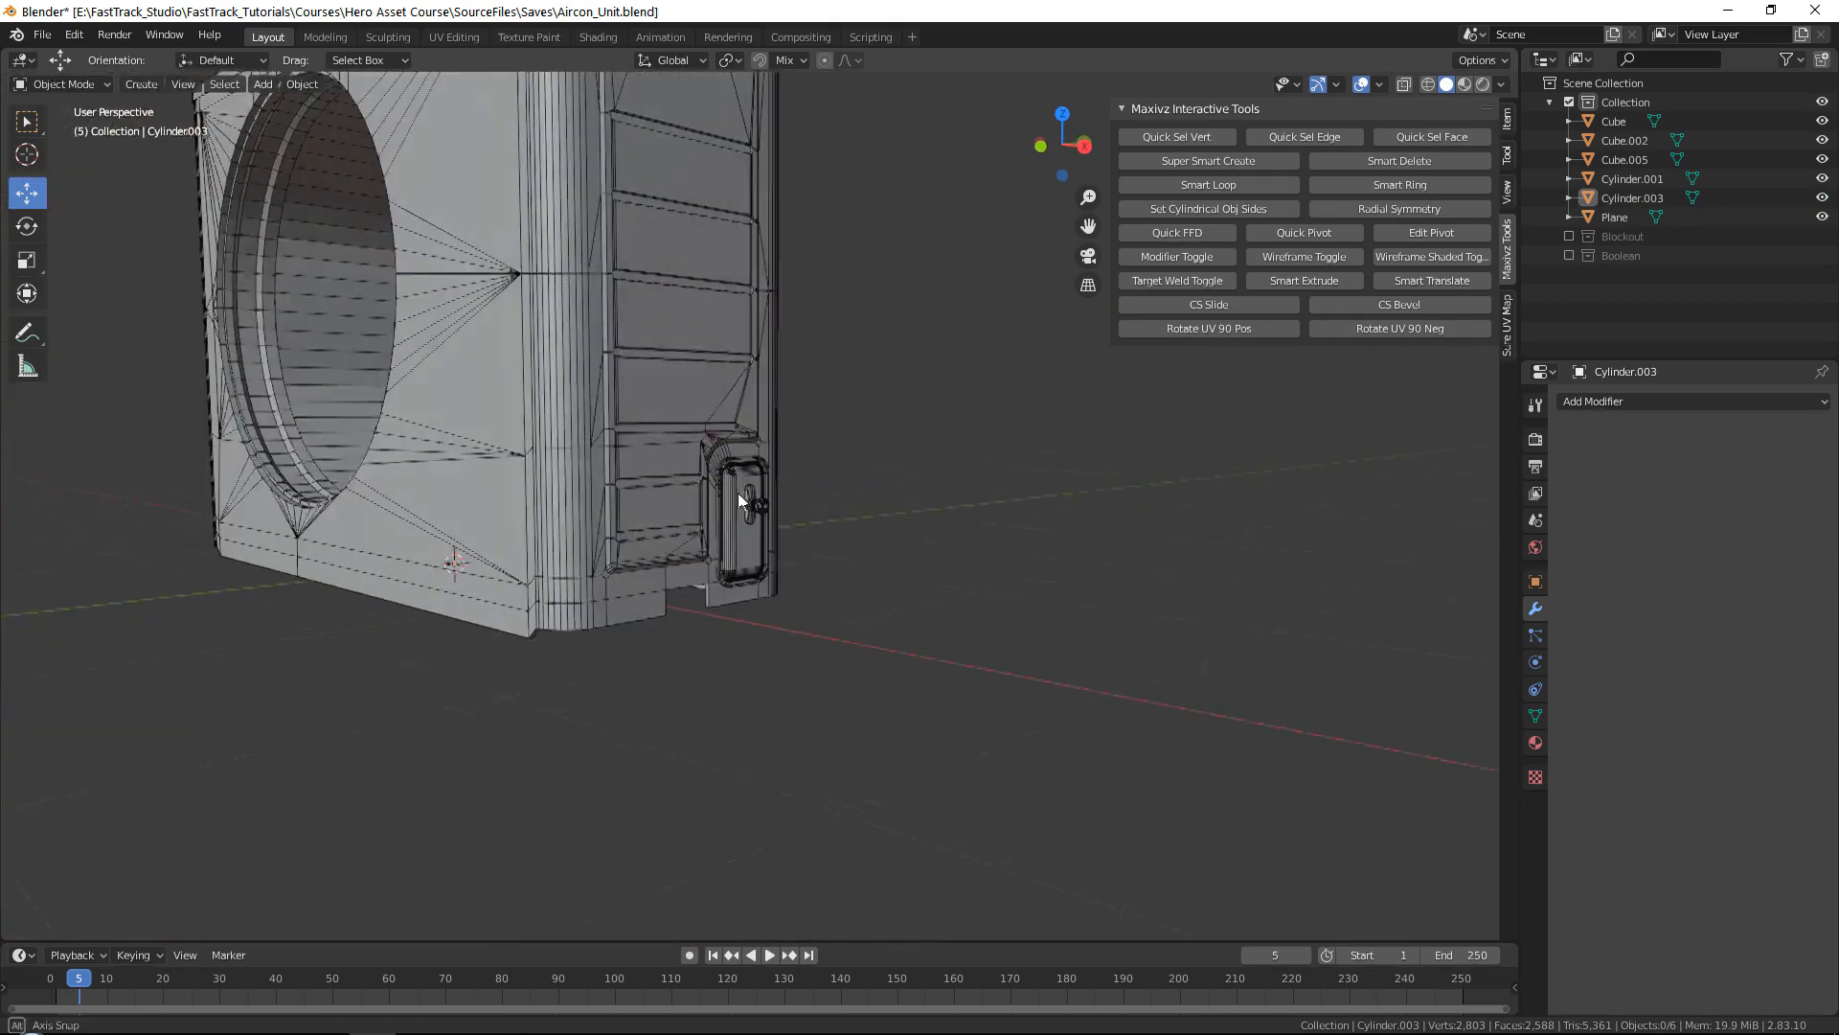
{"action": "scroll", "coordinate": [791, 508], "scroll_direction": "up", "scroll_amount": 8}
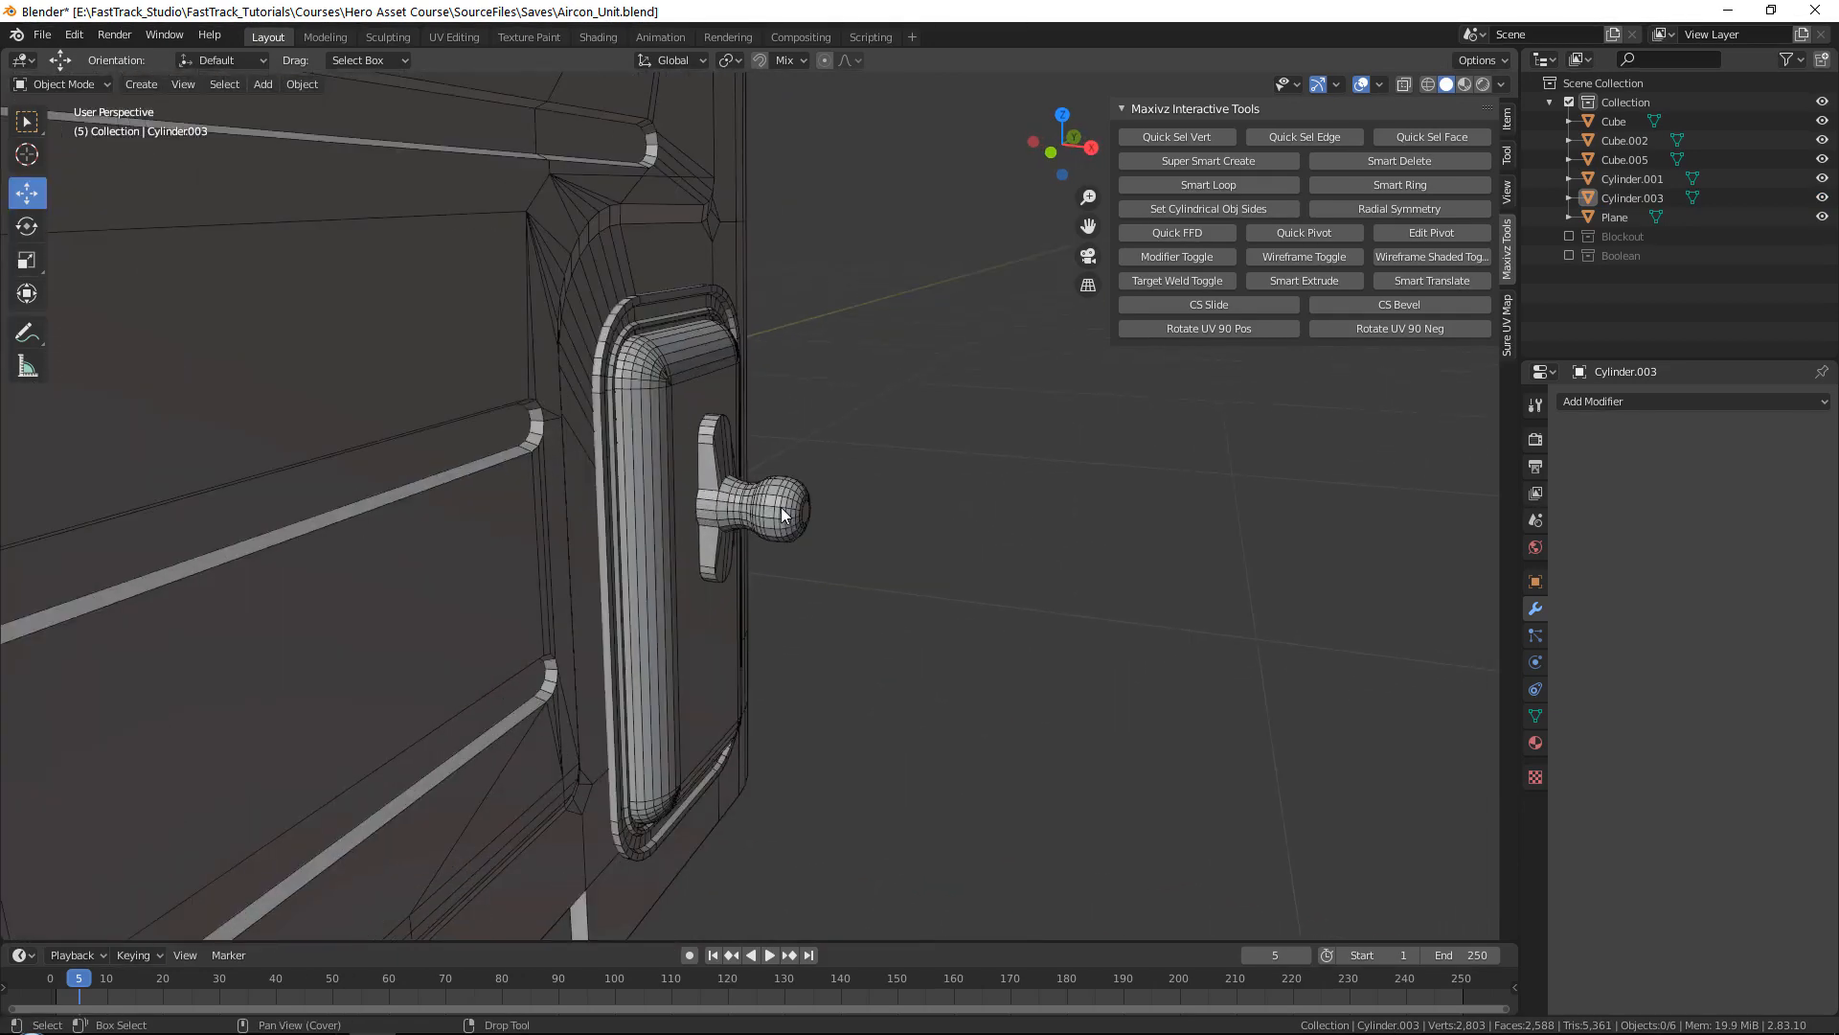
{"action": "left_click", "coordinate": [780, 508]}
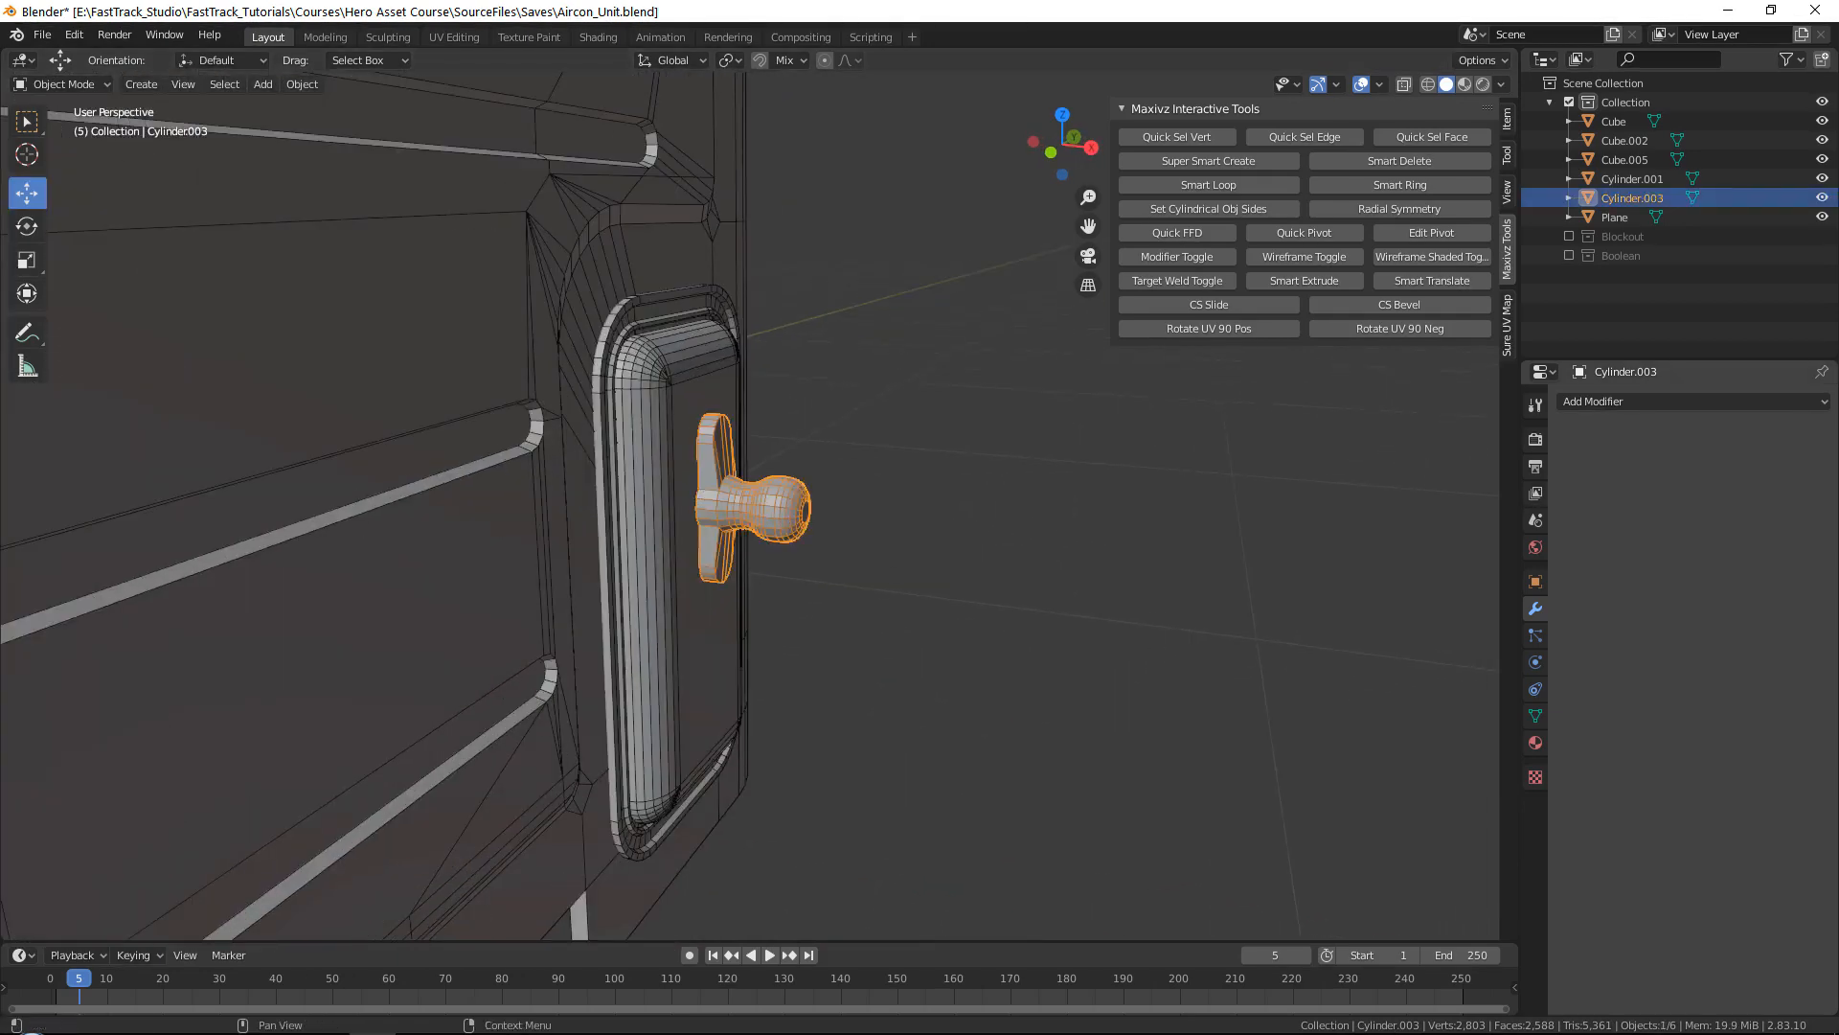
Step: Switch to Windows Photo Viewer and browse the air conditioner references for a close view of the brass valve's branches
{"action": "key", "text": "alt+Tab"}
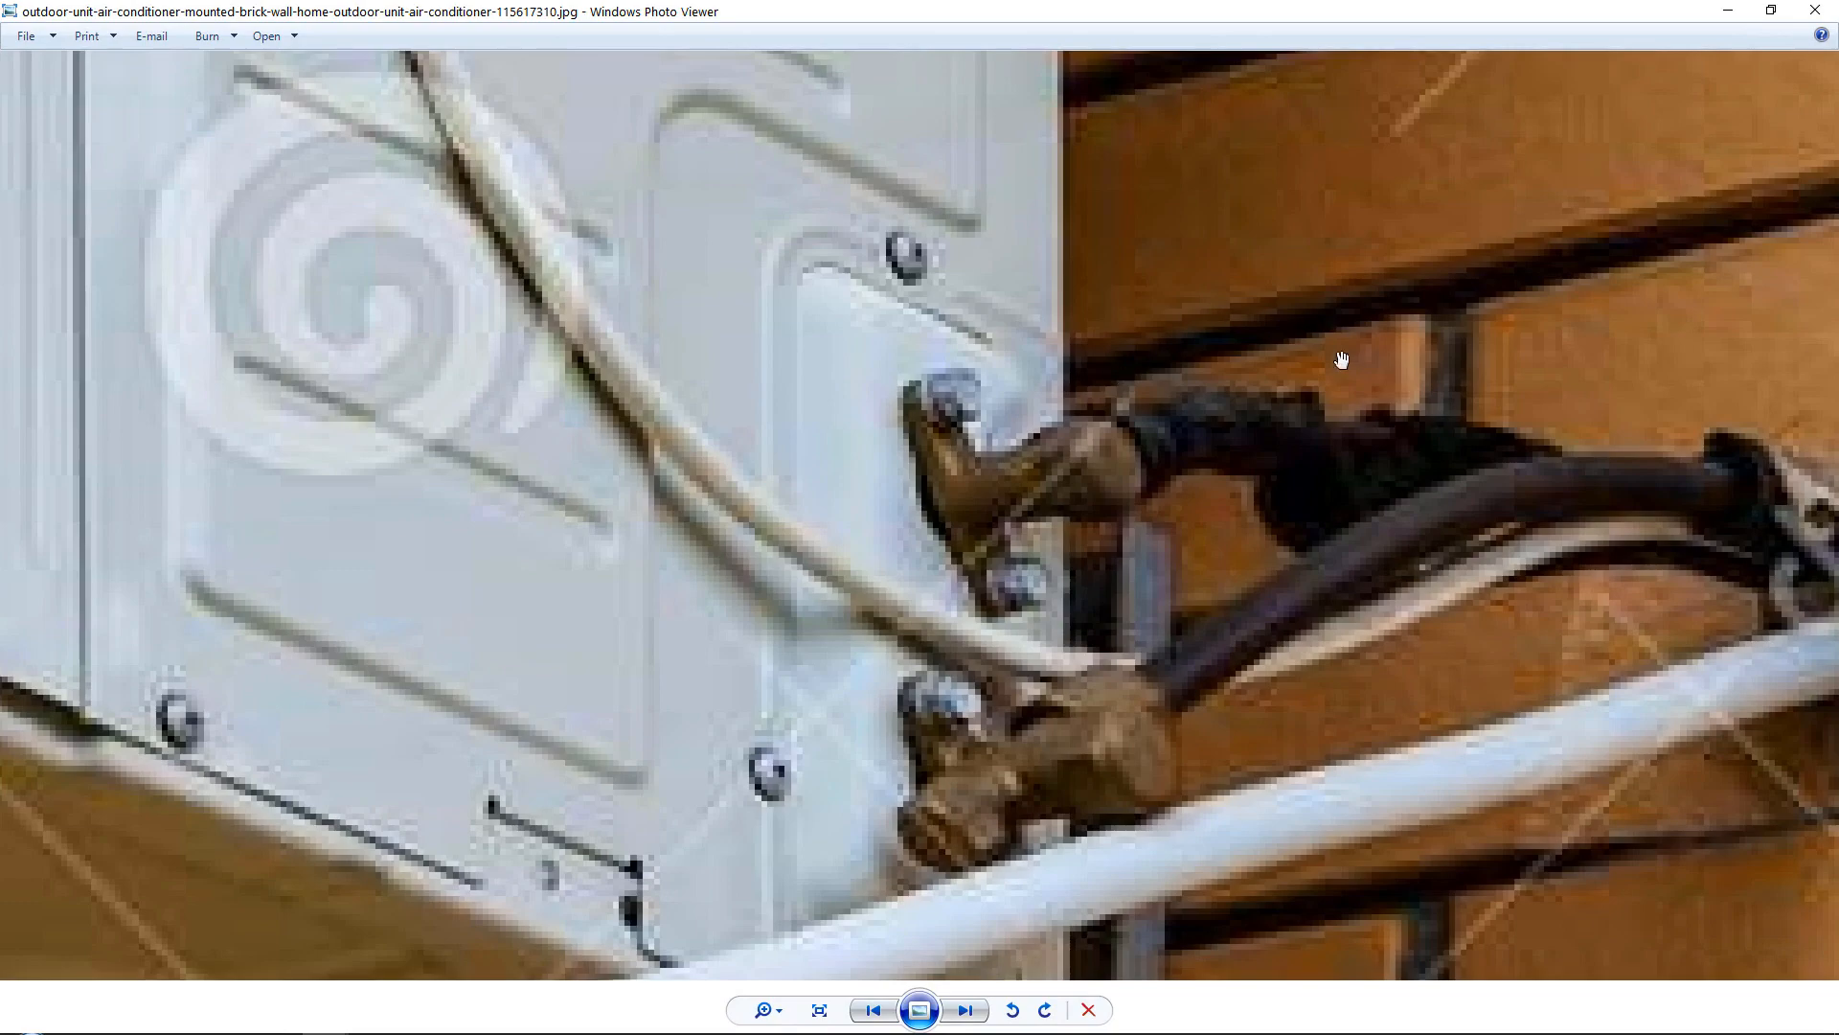
{"action": "scroll", "coordinate": [1126, 599], "scroll_direction": "down", "scroll_amount": 3}
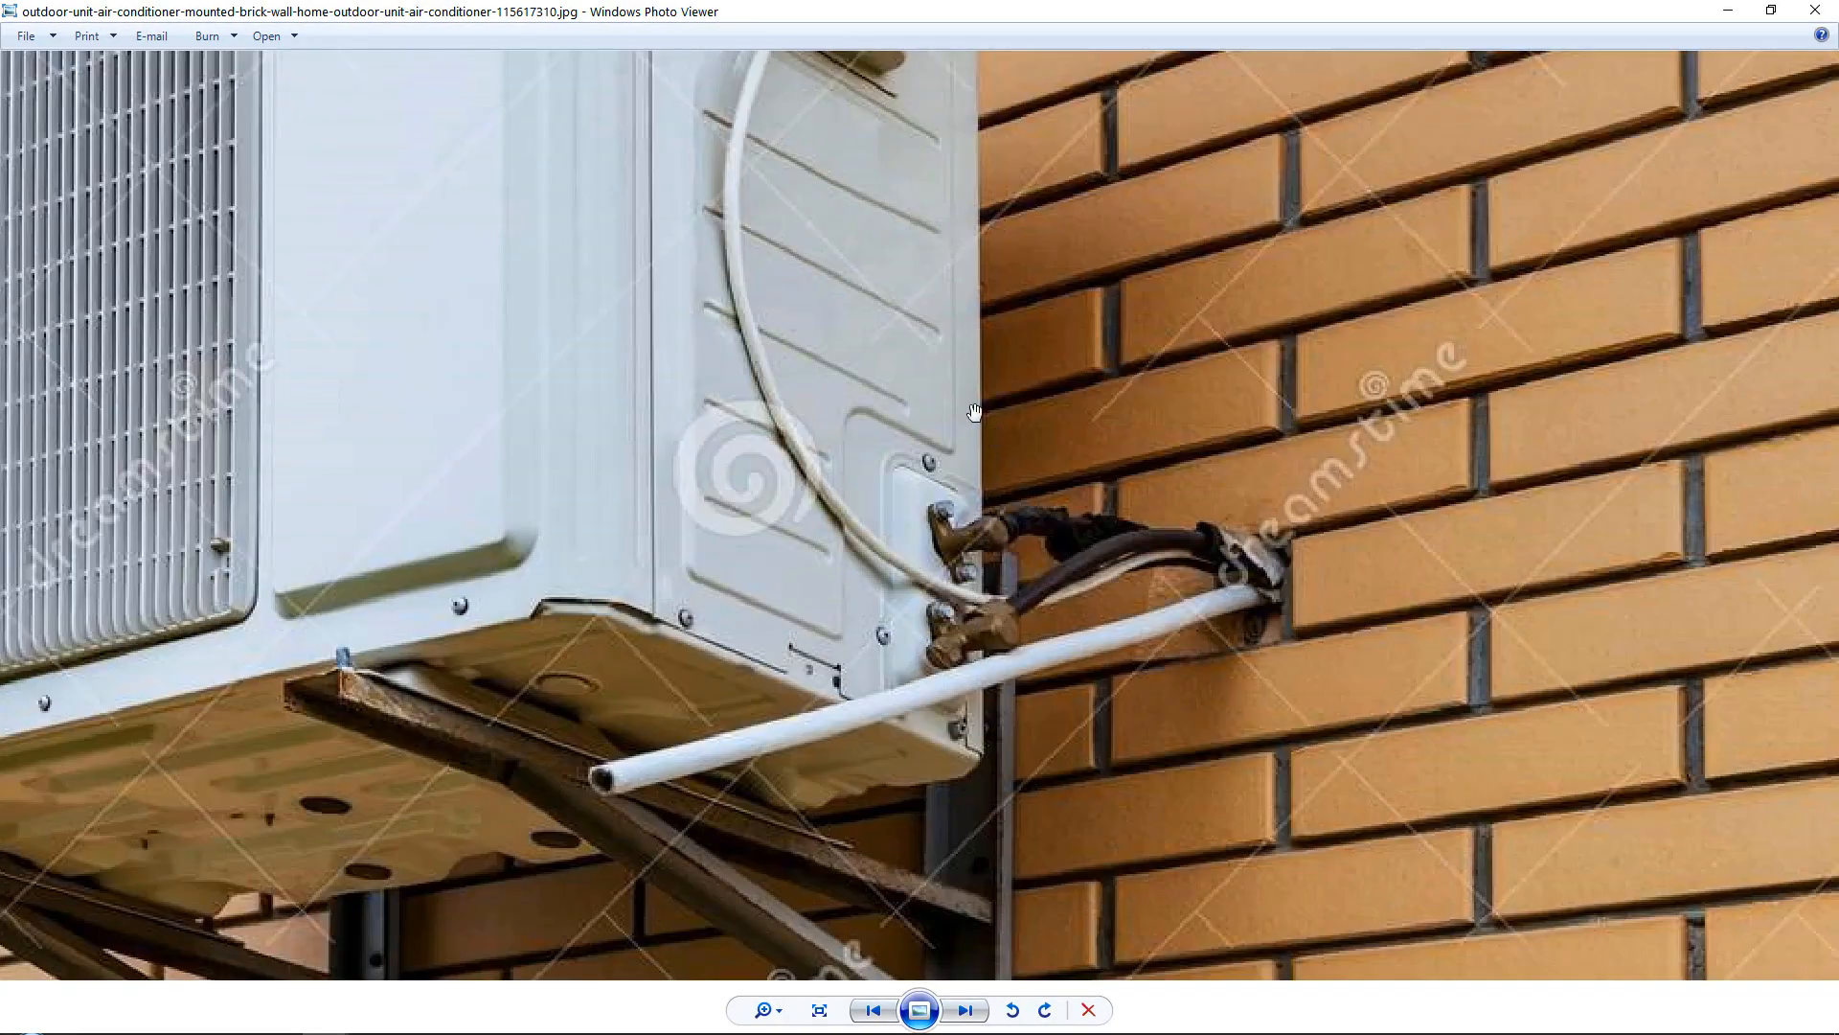
{"action": "key", "text": "Right"}
{"action": "key", "text": "Right"}
{"action": "key", "text": "Right"}
{"action": "key", "text": "Right"}
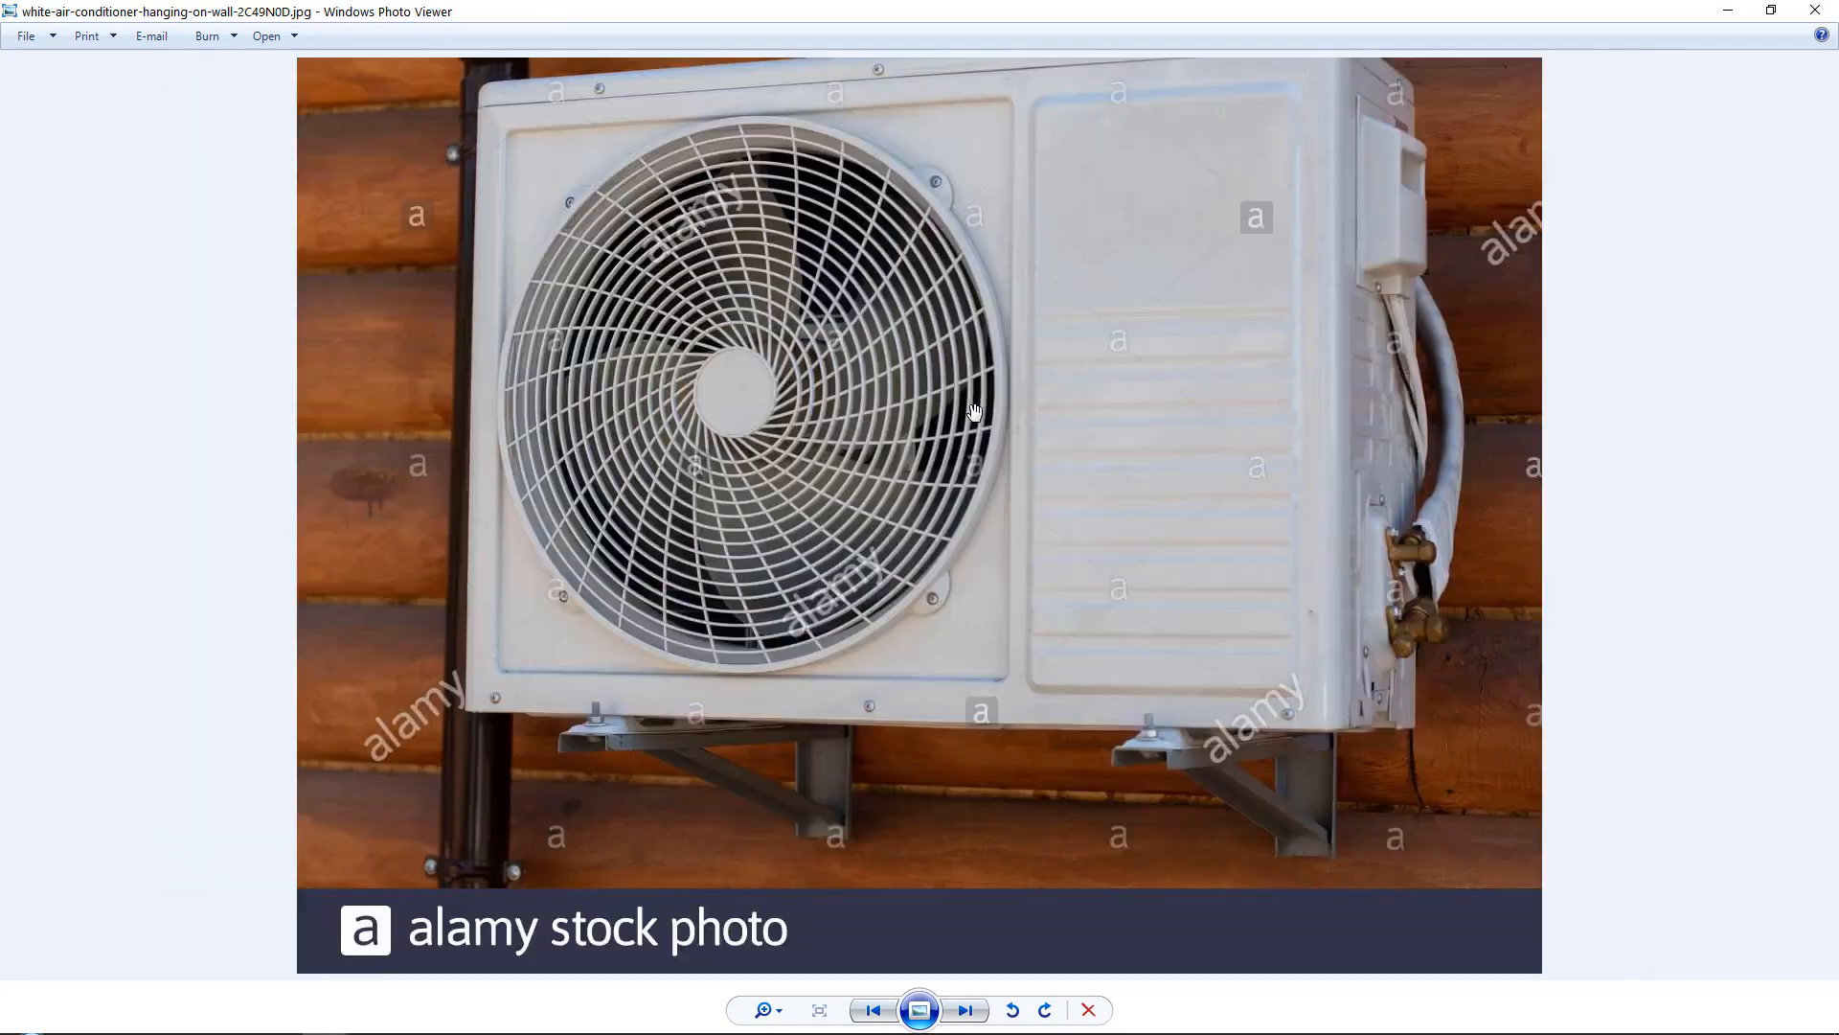
{"action": "key", "text": "Right"}
{"action": "key", "text": "Left"}
{"action": "scroll", "coordinate": [1439, 558], "scroll_direction": "up", "scroll_amount": 5}
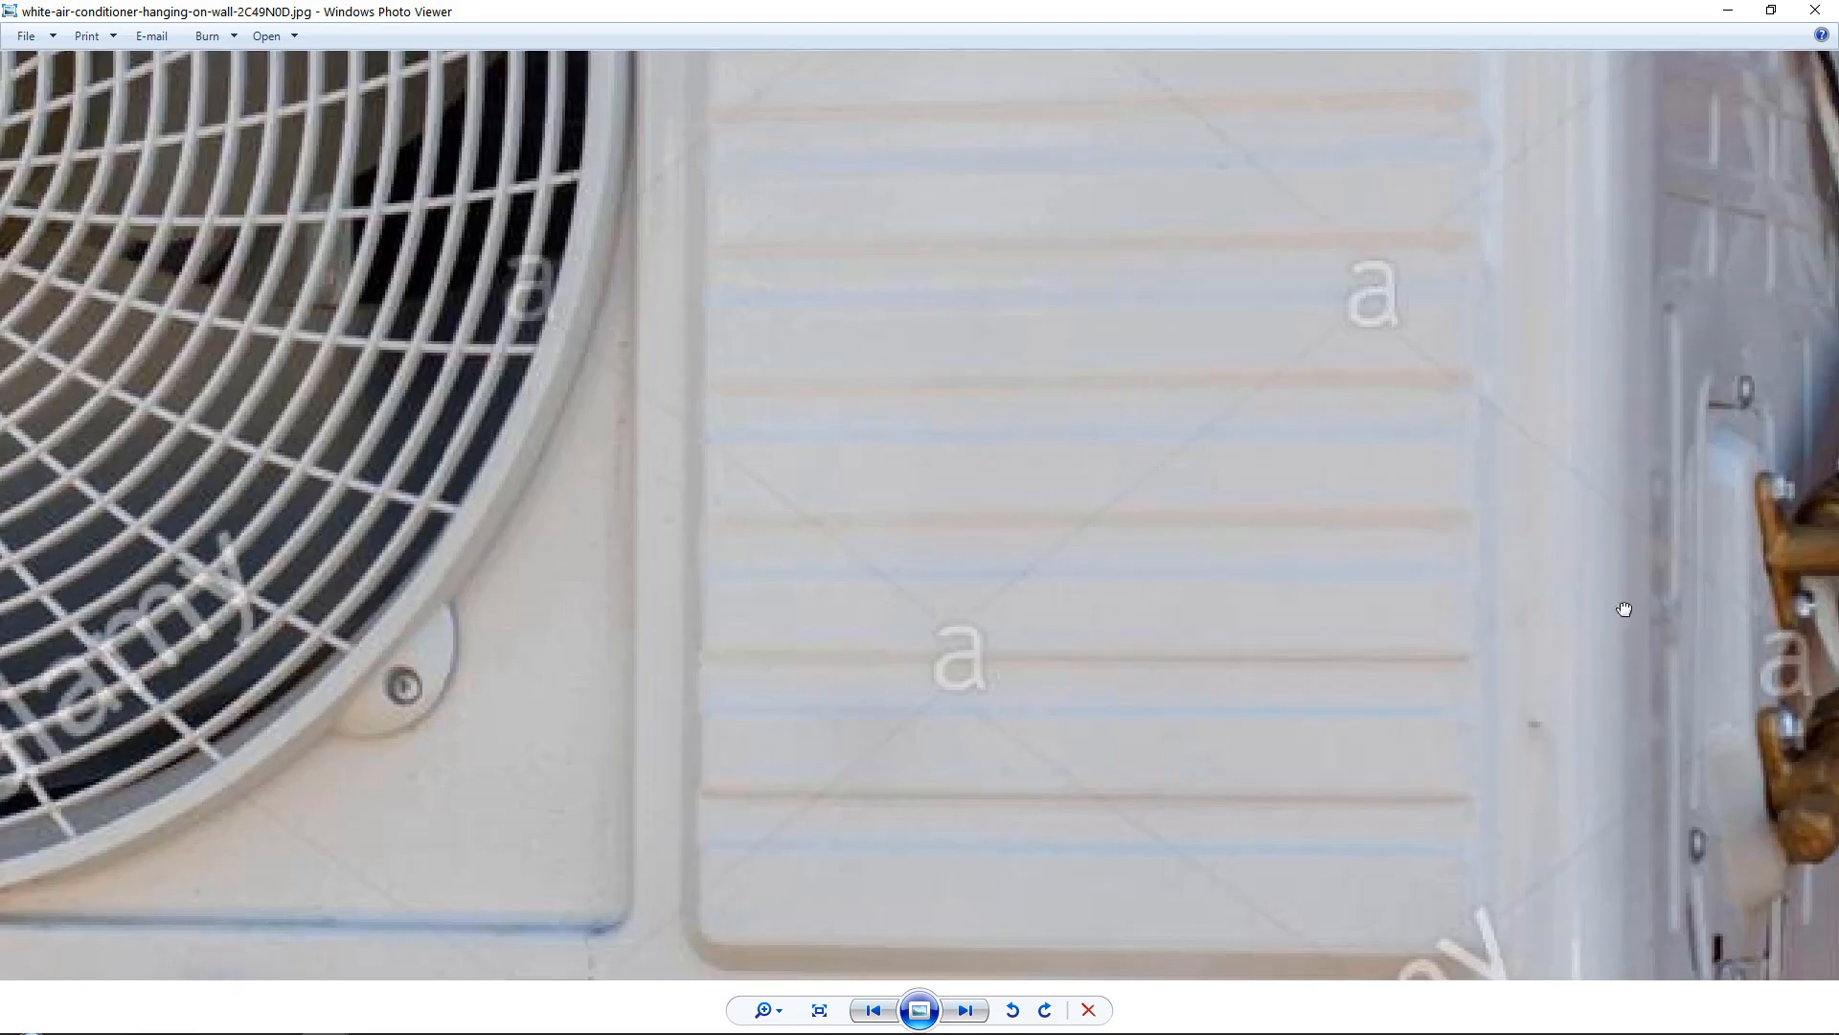
{"action": "key", "text": "Right"}
{"action": "key", "text": "Left"}
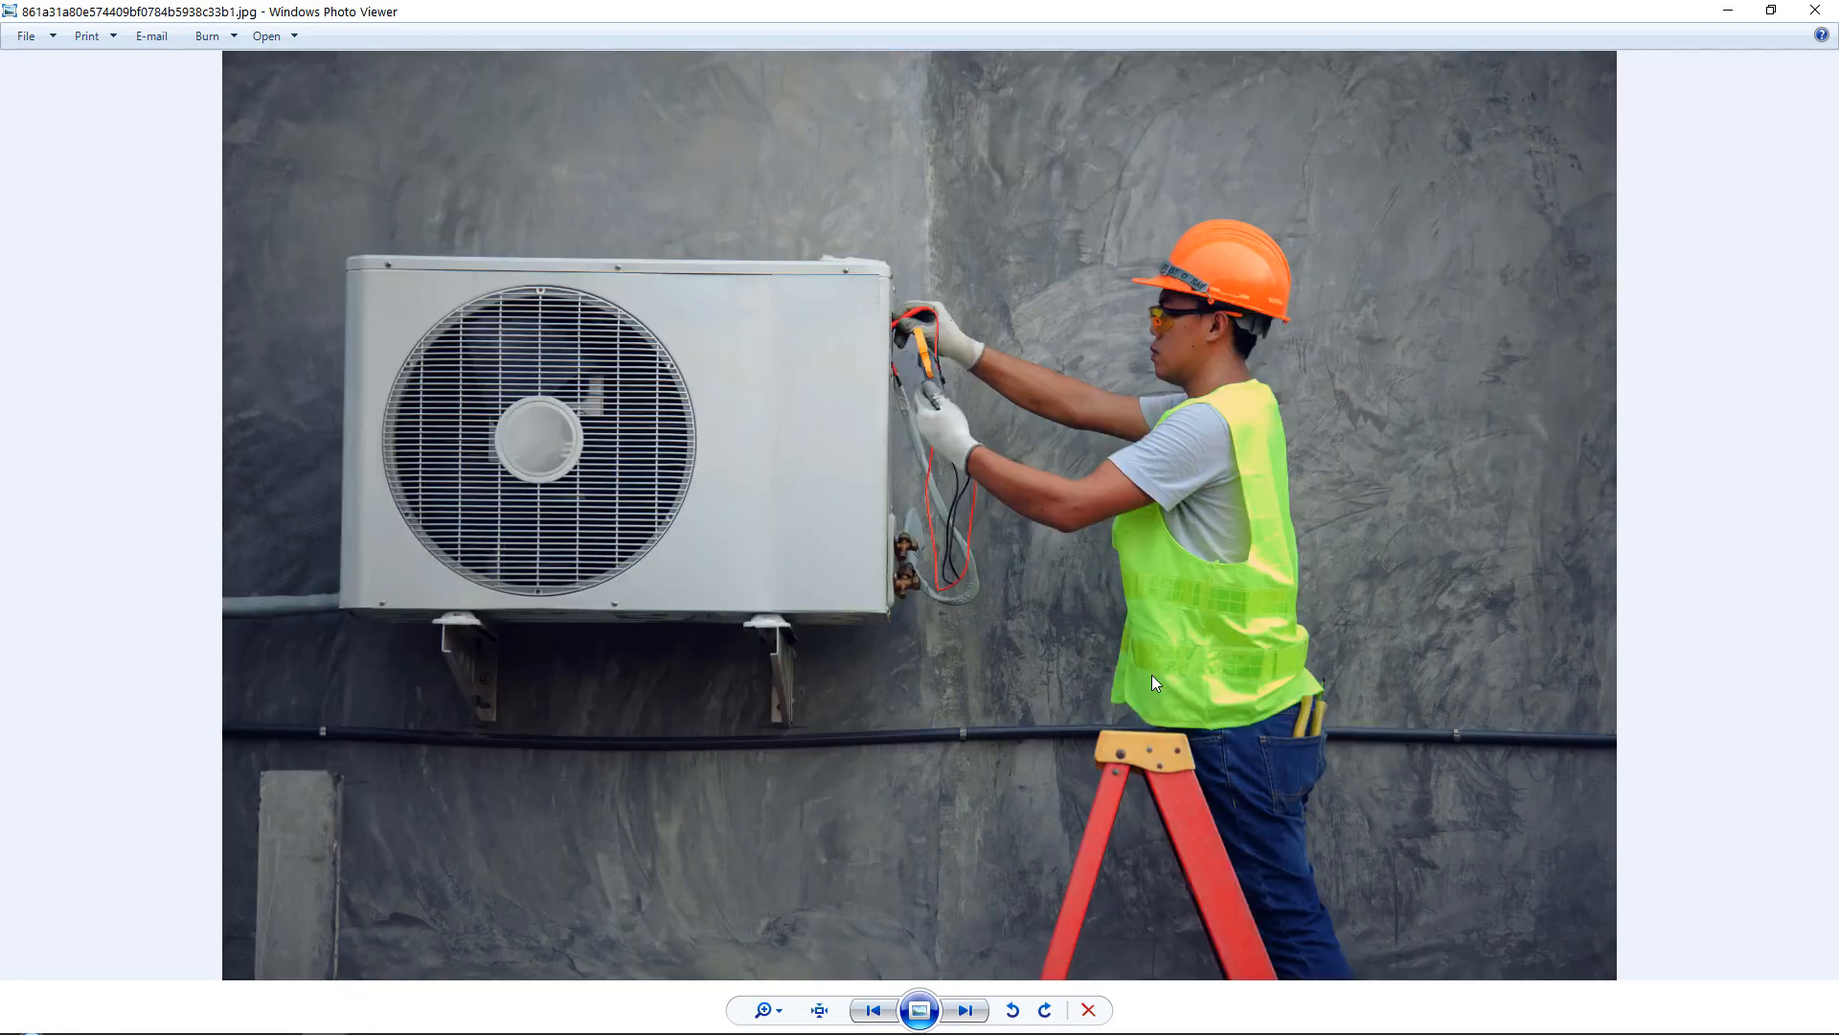
{"action": "scroll", "coordinate": [880, 542], "scroll_direction": "up", "scroll_amount": 6}
{"action": "scroll", "coordinate": [854, 519], "scroll_direction": "up", "scroll_amount": 3}
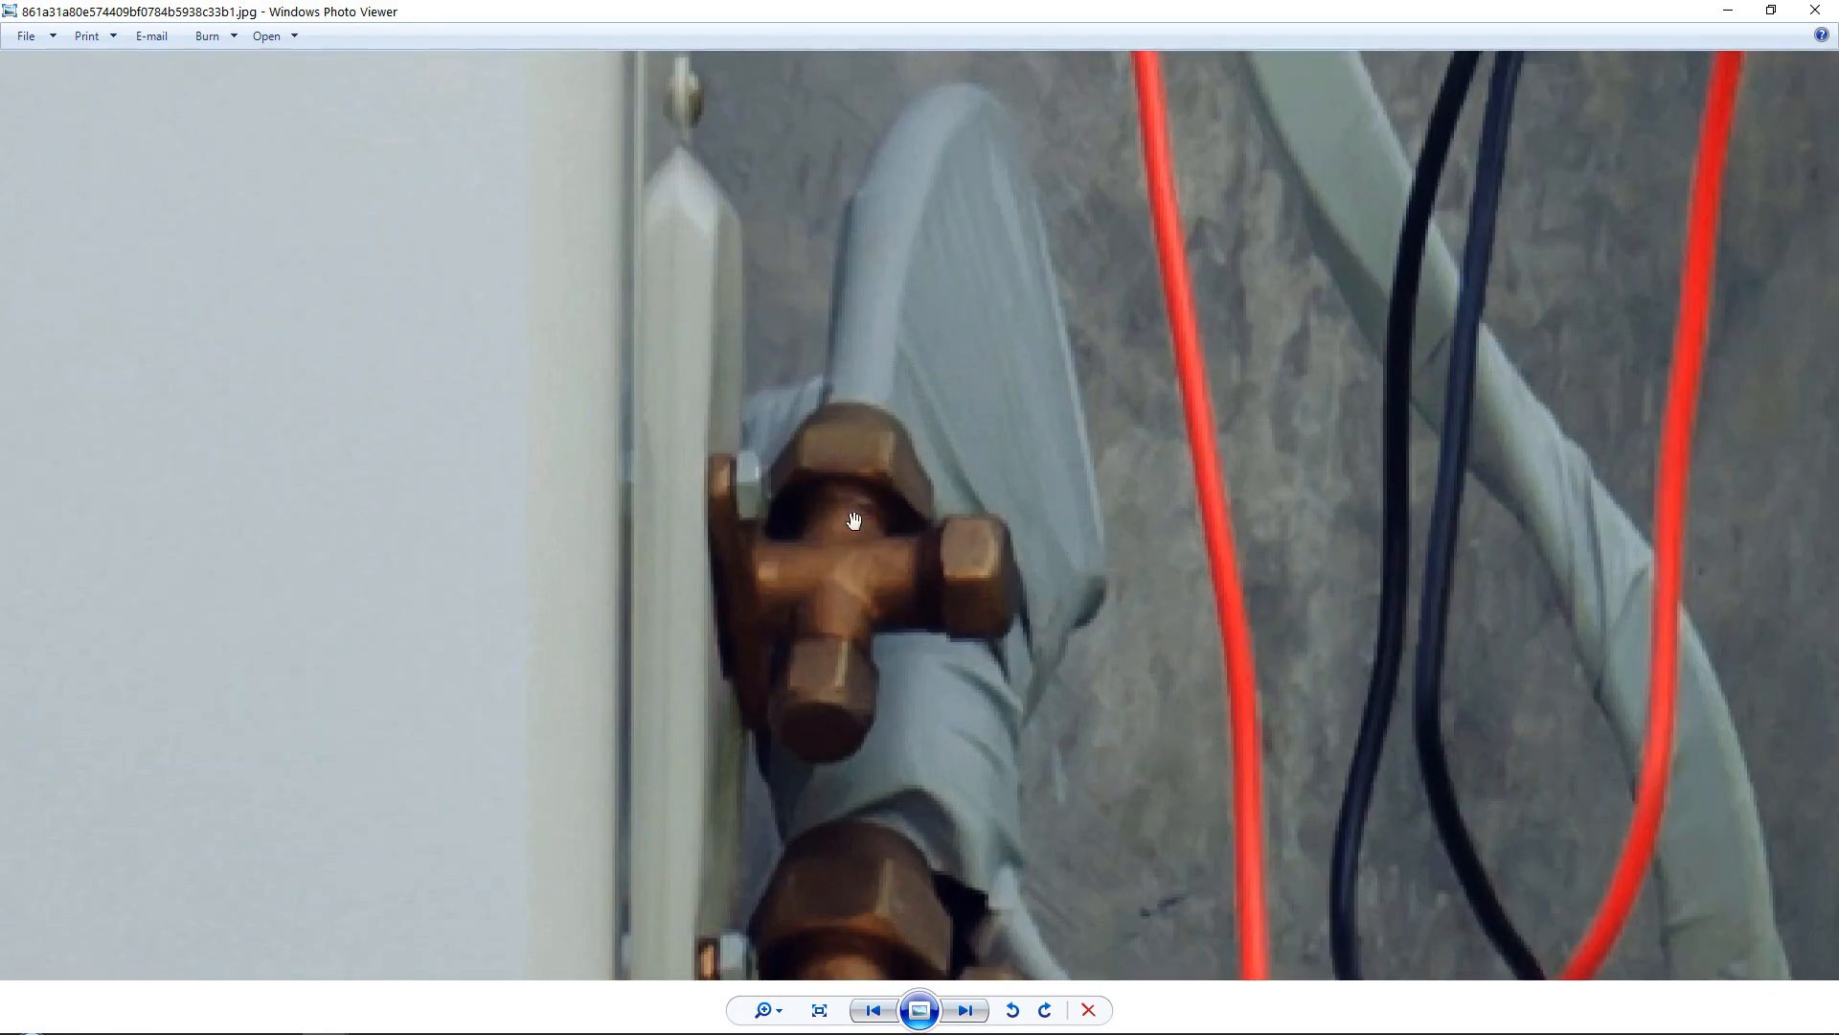
{"action": "left_click_drag", "start_coordinate": [826, 583], "coordinate": [881, 639]}
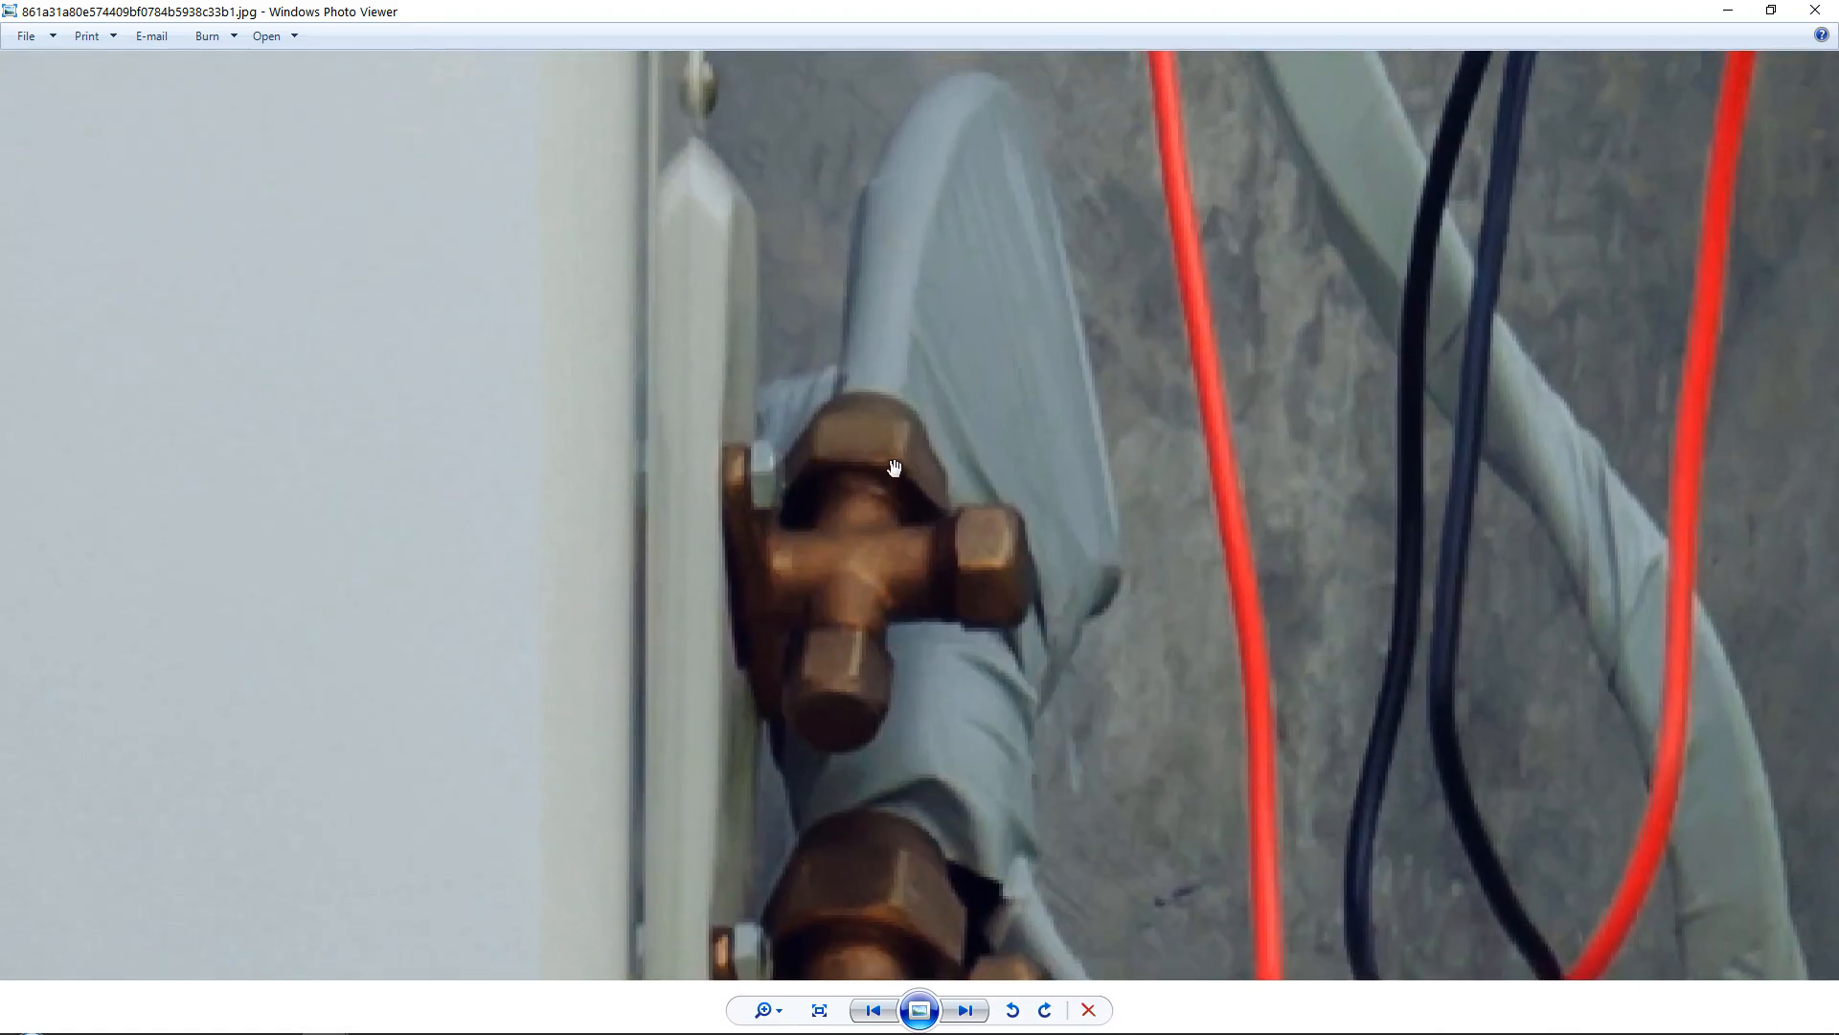
{"action": "left_click_drag", "start_coordinate": [821, 530], "coordinate": [864, 569]}
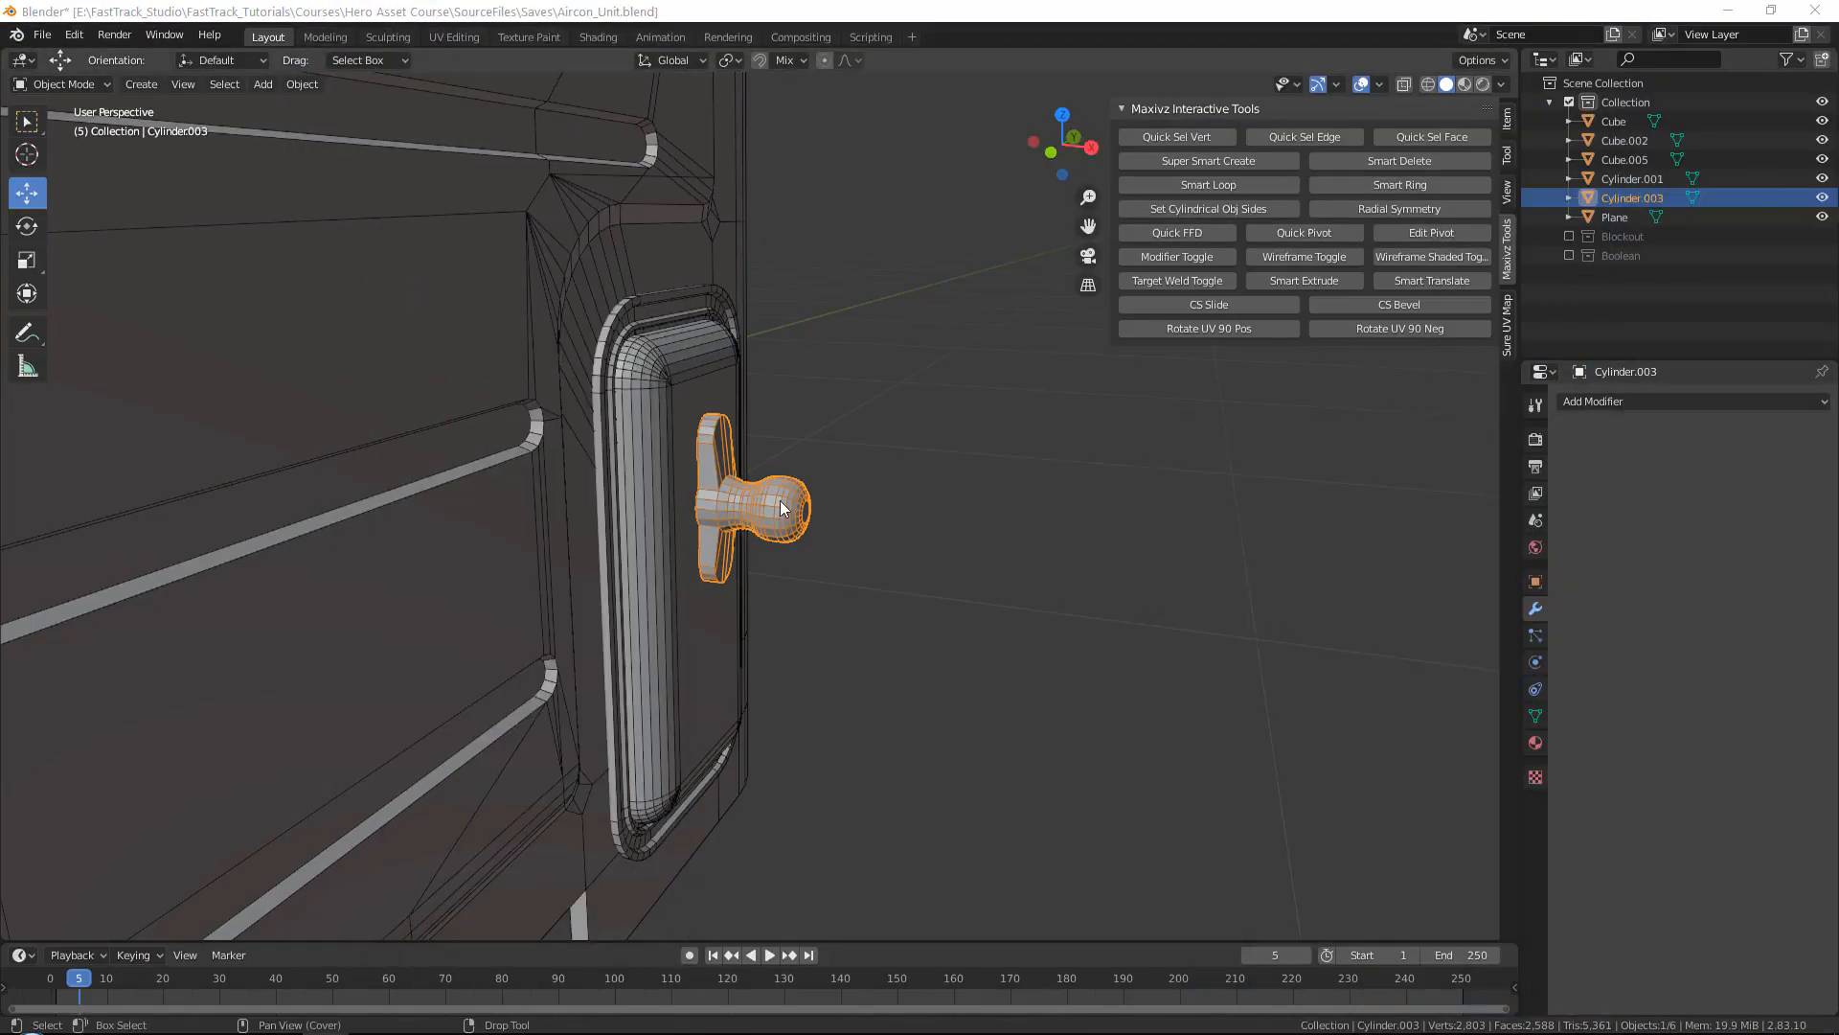
Step: Return to Blender, duplicate the spare cylinder beside the air conditioner and move the copy along X to the unit
{"action": "middle_click_drag", "start_coordinate": [780, 500], "coordinate": [498, 499]}
{"action": "scroll", "coordinate": [905, 416], "scroll_direction": "up", "scroll_amount": 6}
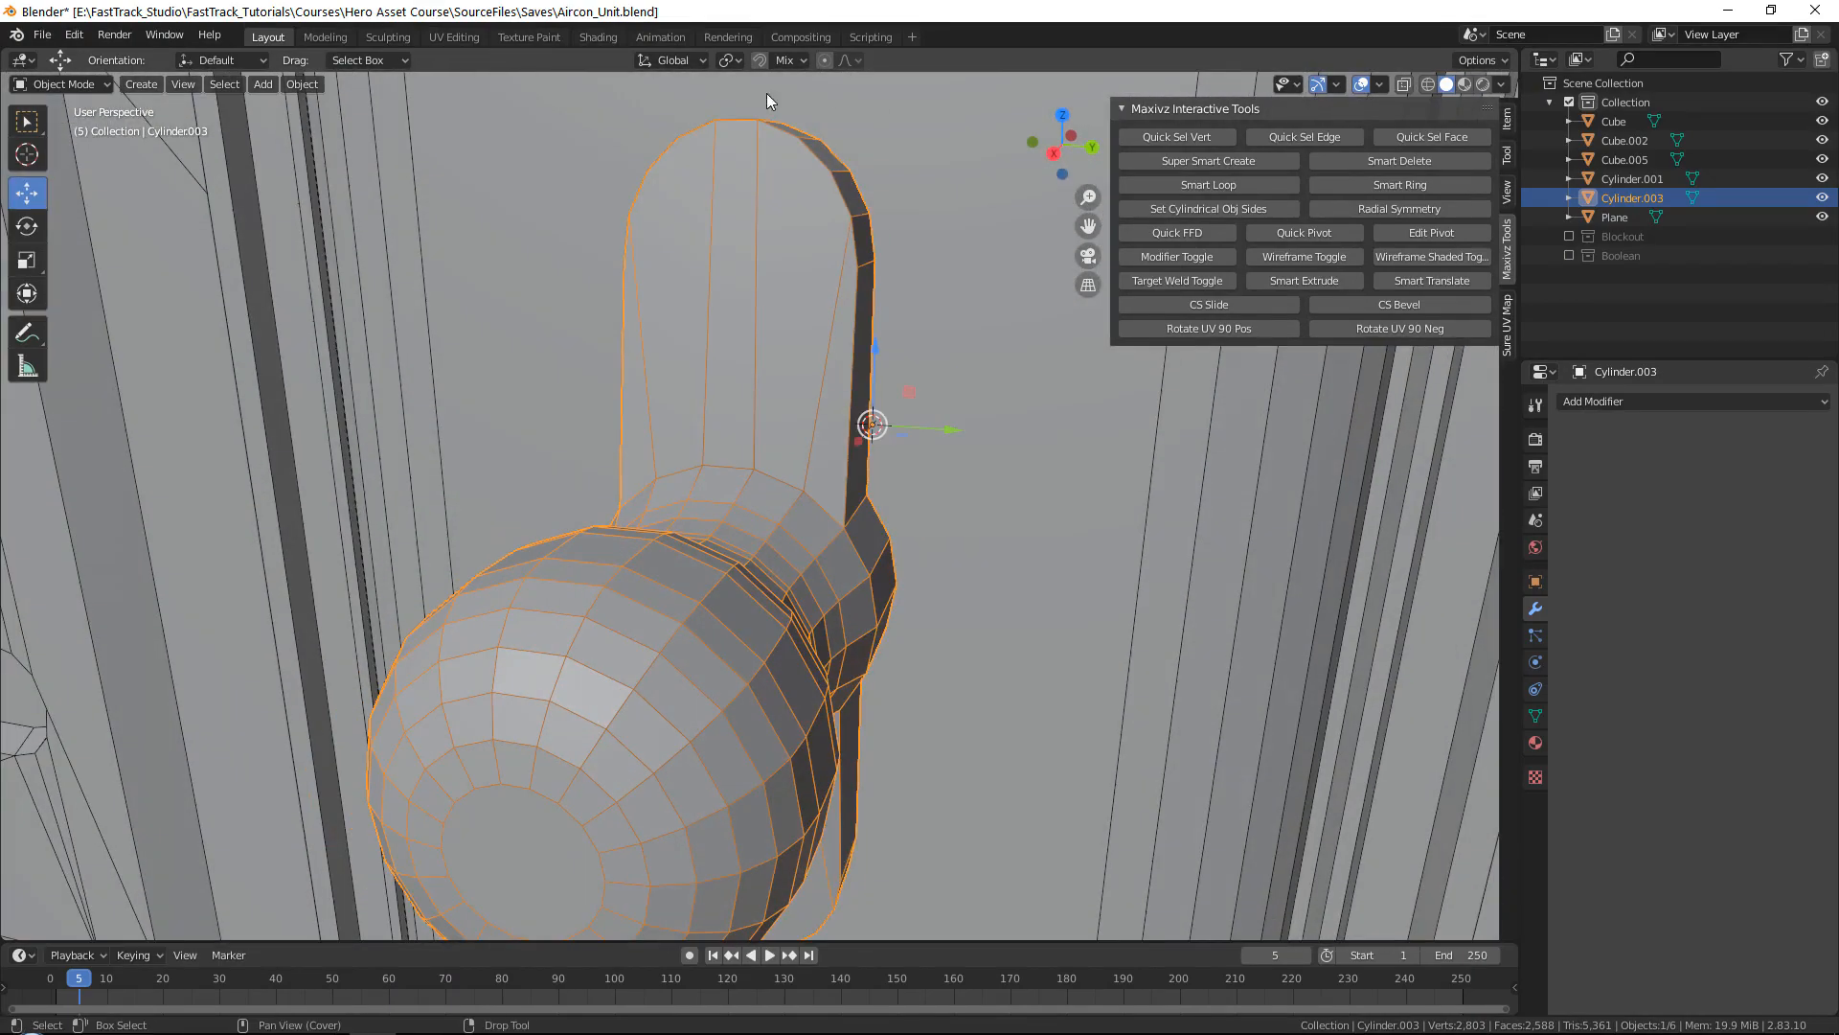
{"action": "middle_click_drag", "start_coordinate": [634, 178], "coordinate": [739, 482]}
{"action": "scroll", "coordinate": [748, 433], "scroll_direction": "up", "scroll_amount": 2}
{"action": "scroll", "coordinate": [657, 383], "scroll_direction": "down", "scroll_amount": 6}
{"action": "left_click", "coordinate": [985, 545]}
{"action": "left_click", "coordinate": [1171, 610]}
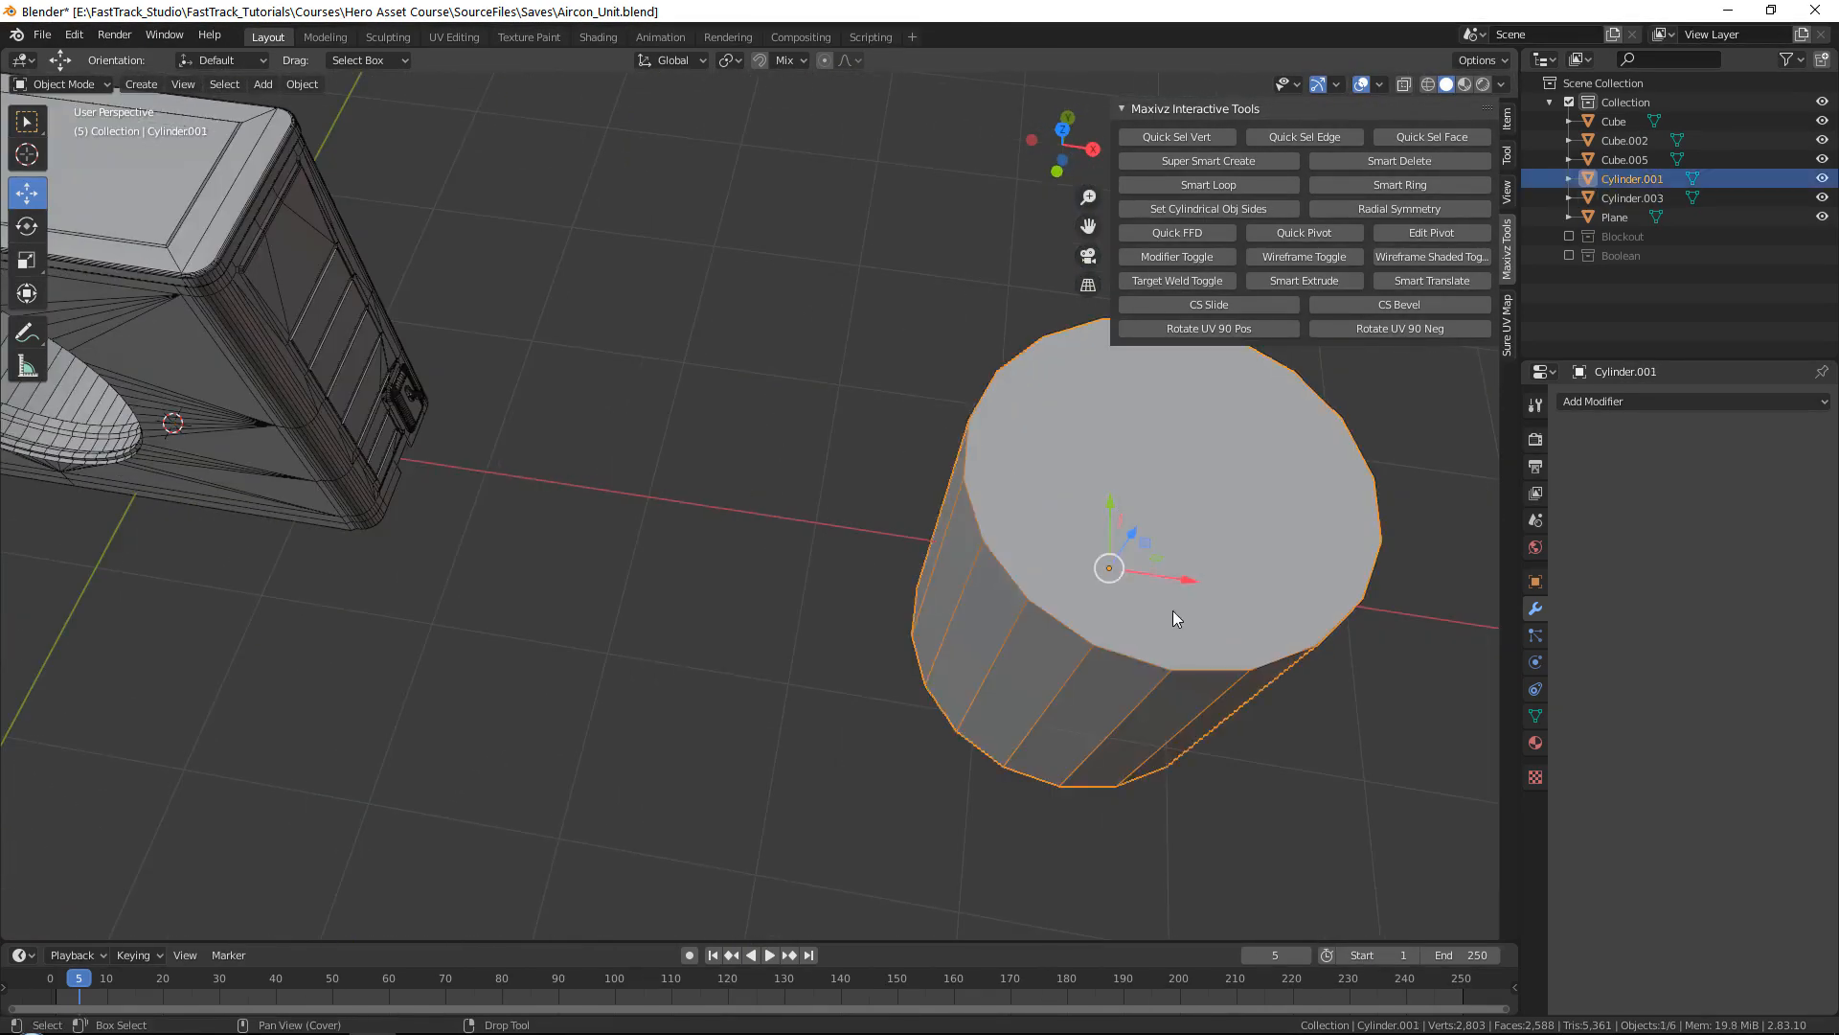
{"action": "key", "text": "ctrl+c"}
{"action": "key", "text": "ctrl+v"}
{"action": "left_click_drag", "start_coordinate": [1190, 585], "coordinate": [470, 463]}
{"action": "left_click", "coordinate": [561, 412]}
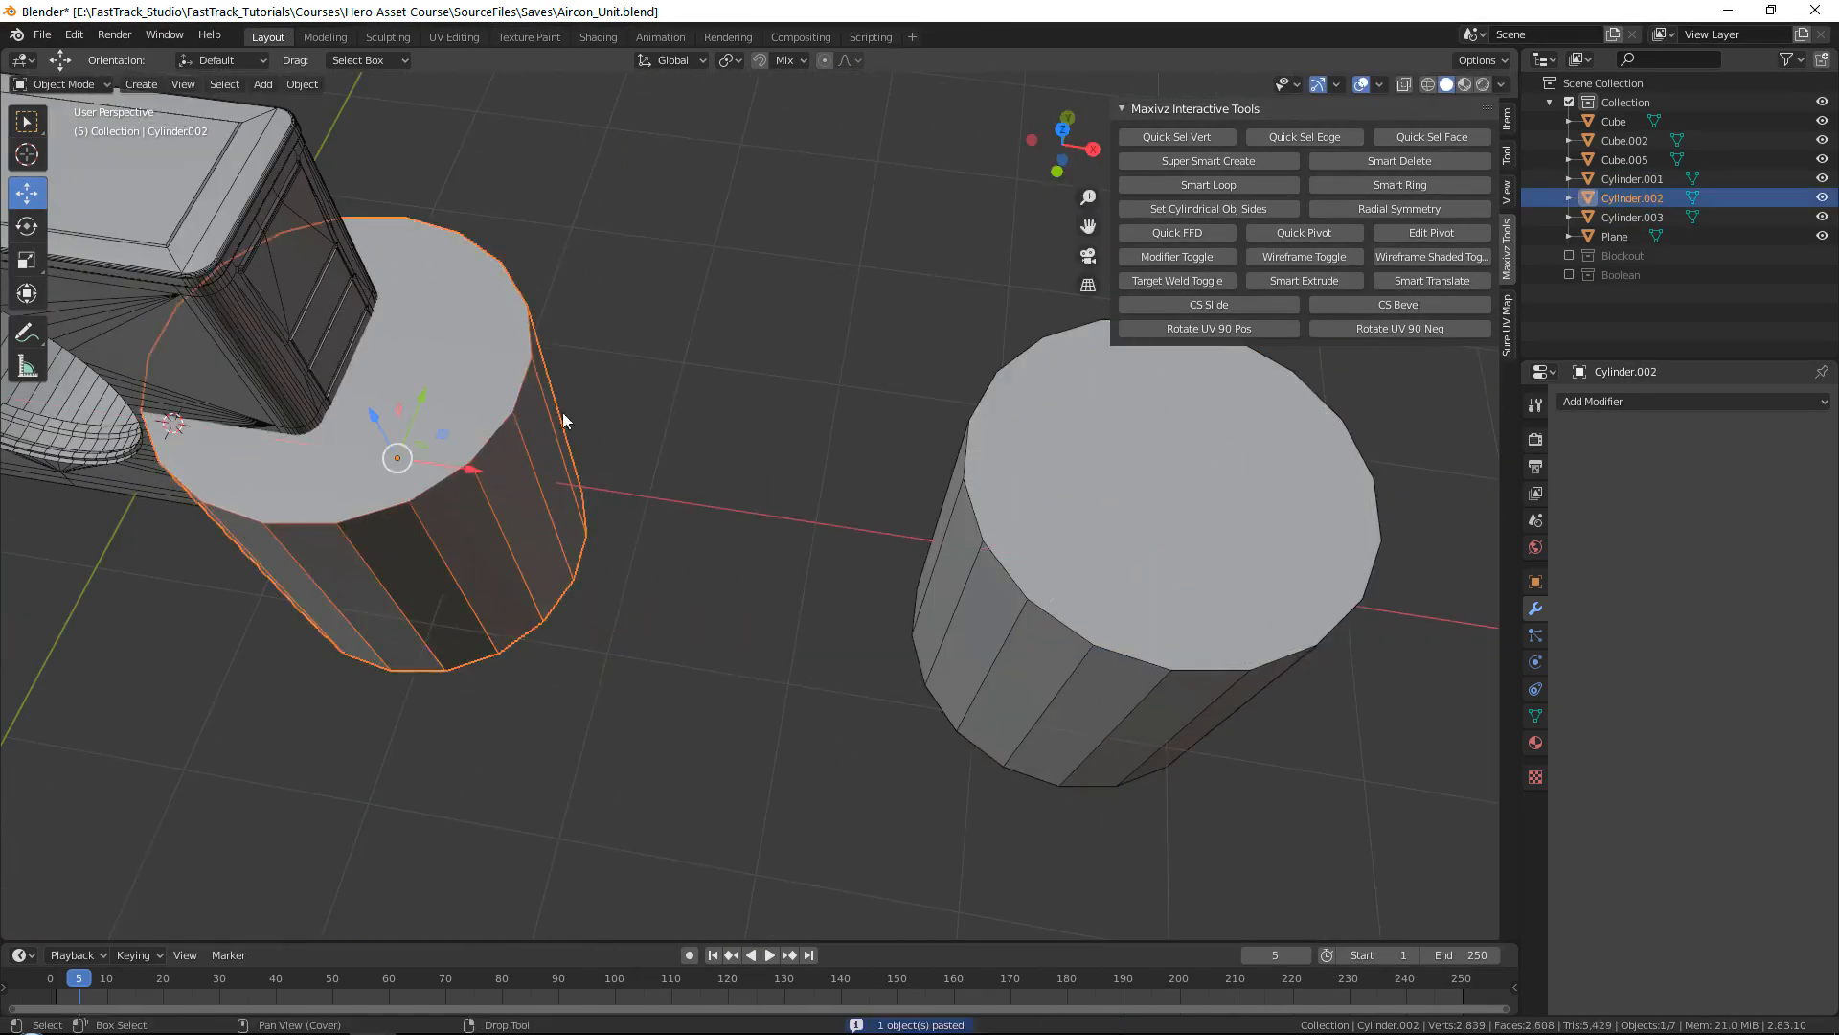
Step: Rotate the cylinder copy -90° about the global X axis so it lies horizontally
{"action": "scroll", "coordinate": [1057, 448], "scroll_direction": "up", "scroll_amount": 3}
{"action": "middle_click_drag", "start_coordinate": [561, 412], "coordinate": [883, 444], "text": "shift"}
{"action": "scroll", "coordinate": [882, 450], "scroll_direction": "down", "scroll_amount": 4}
{"action": "key", "text": "shift+space"}
{"action": "key", "text": "r"}
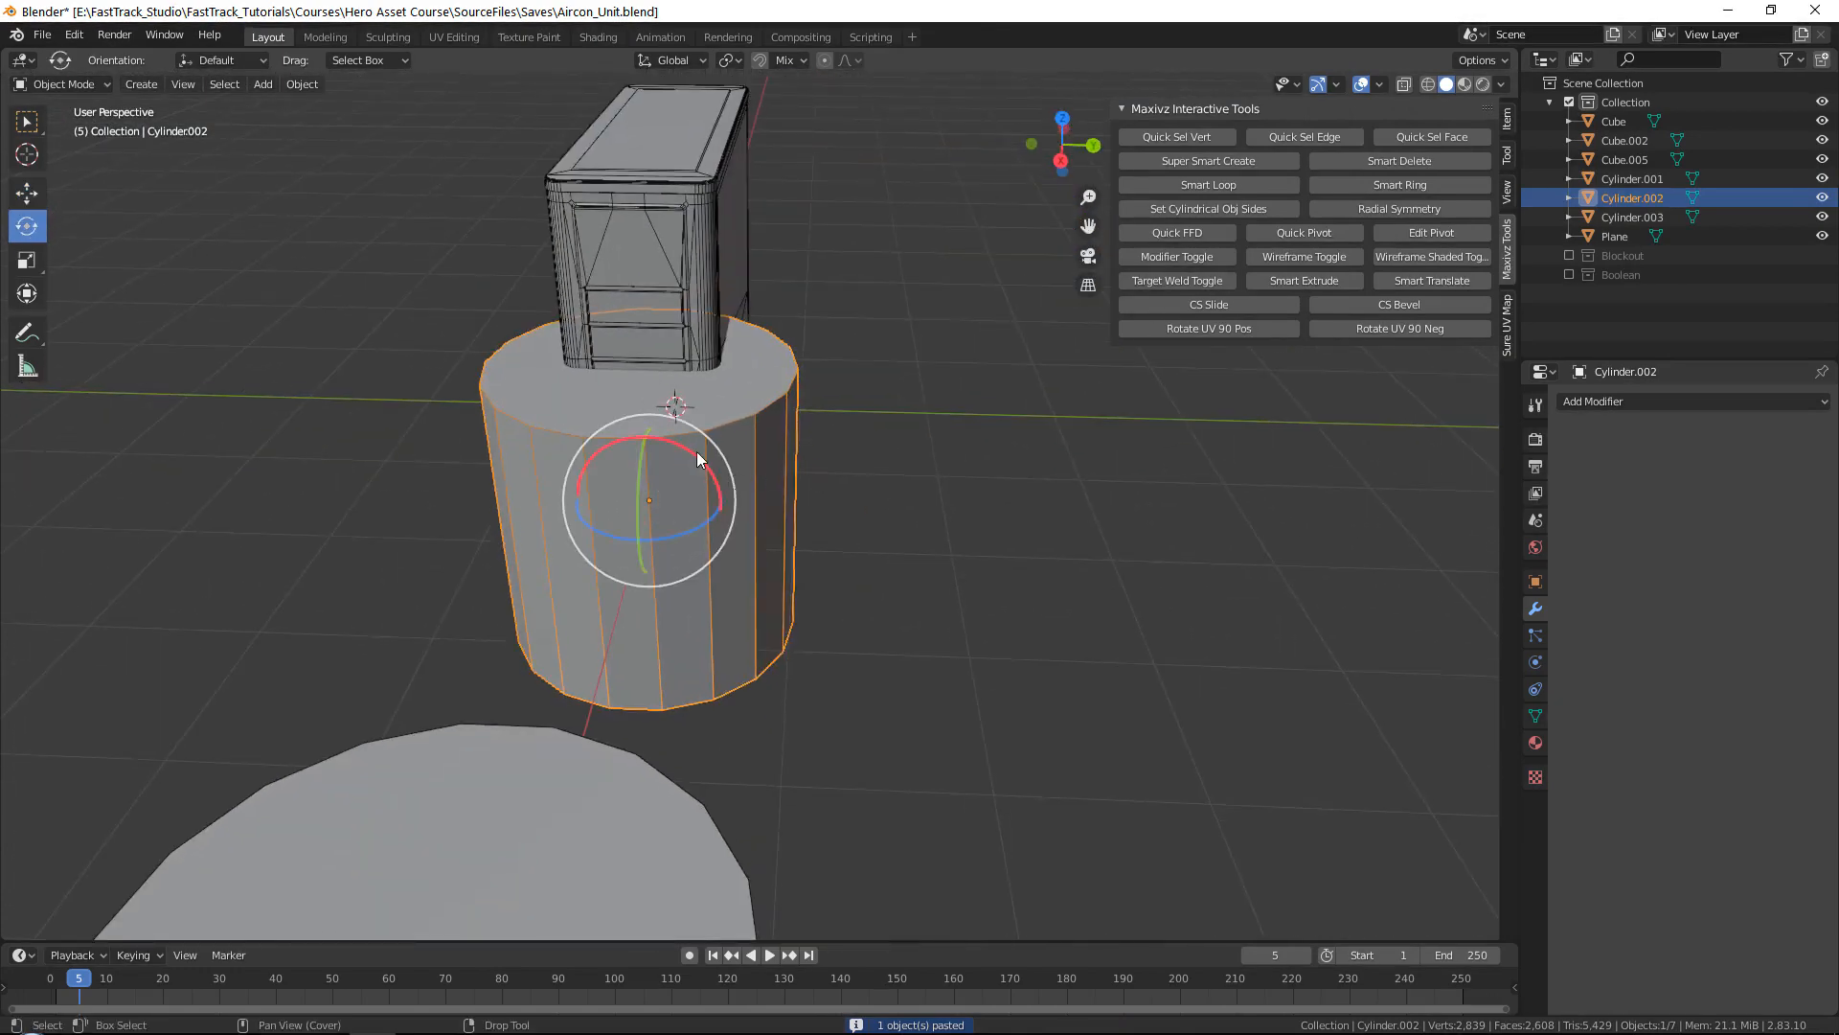
{"action": "left_click_drag", "start_coordinate": [703, 460], "coordinate": [793, 661], "text": "ctrl"}
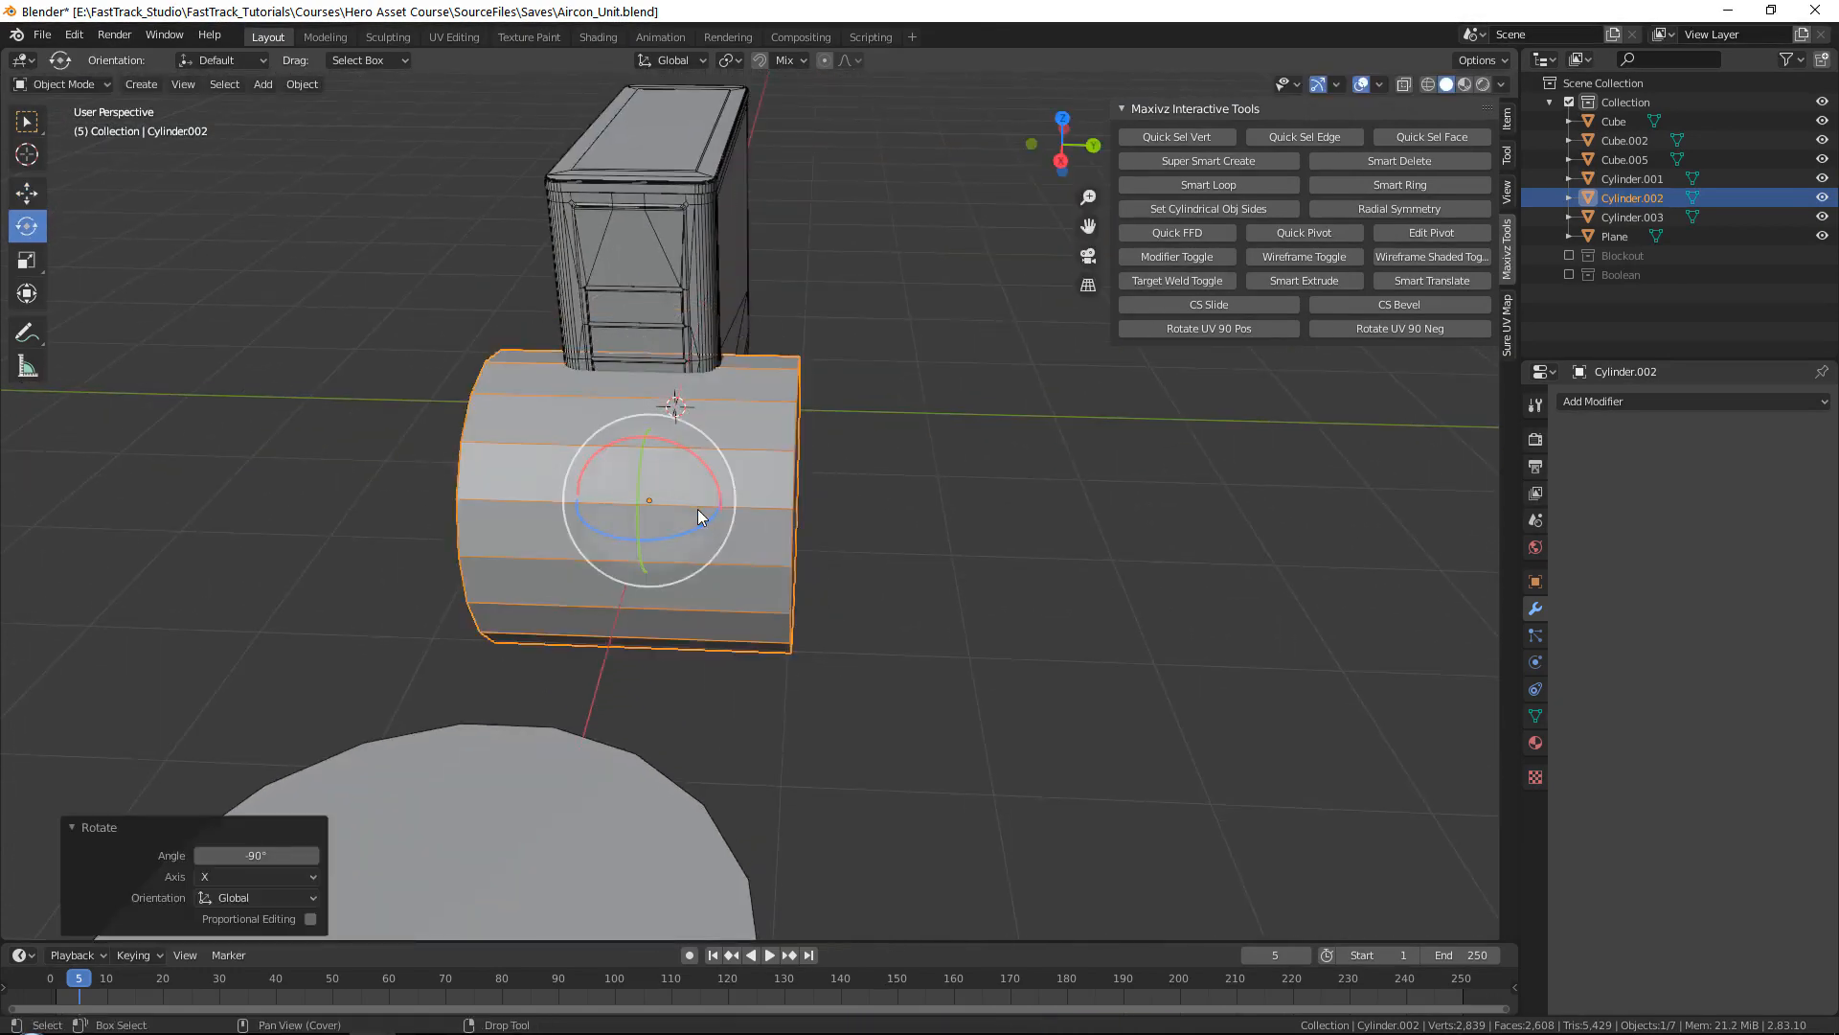
Step: Raise the rotated cylinder copy 0.3376 m along Z and get it ready for uniform scaling
{"action": "scroll", "coordinate": [698, 513], "scroll_direction": "up", "scroll_amount": 3}
{"action": "key", "text": "shift+space"}
{"action": "key", "text": "s"}
{"action": "left_click_drag", "start_coordinate": [628, 446], "coordinate": [624, 398]}
{"action": "key", "text": "shift+space"}
{"action": "key", "text": "g"}
{"action": "key", "text": "f"}
{"action": "key", "text": "r"}
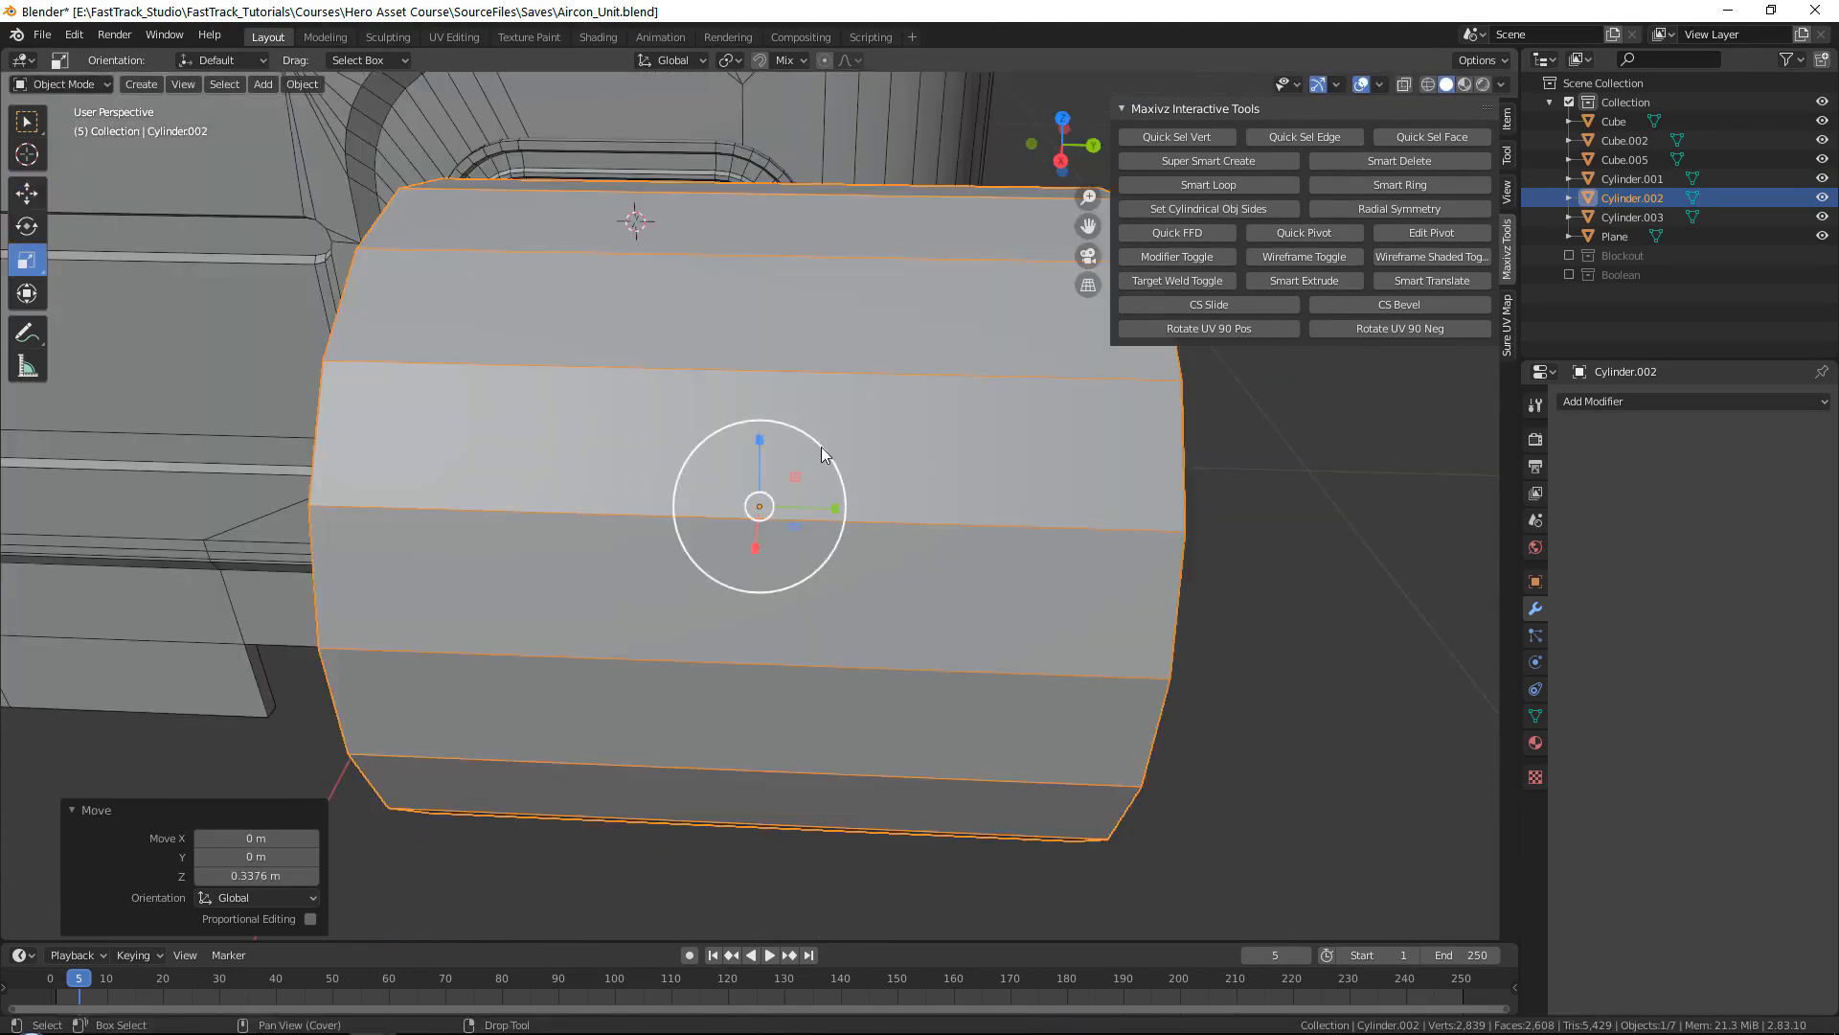
Step: Scale the cylinder copy down uniformly to a branch slimmer than the barrel, finishing with a factor of 0.532
{"action": "left_click_drag", "start_coordinate": [820, 446], "coordinate": [687, 441]}
{"action": "key", "text": "shift+space"}
{"action": "key", "text": "g"}
{"action": "key", "text": "f"}
{"action": "middle_click_drag", "start_coordinate": [687, 441], "coordinate": [804, 422]}
{"action": "key", "text": "r"}
{"action": "left_click_drag", "start_coordinate": [827, 445], "coordinate": [786, 466]}
{"action": "middle_click_drag", "start_coordinate": [785, 466], "coordinate": [758, 505]}
{"action": "key", "text": "w"}
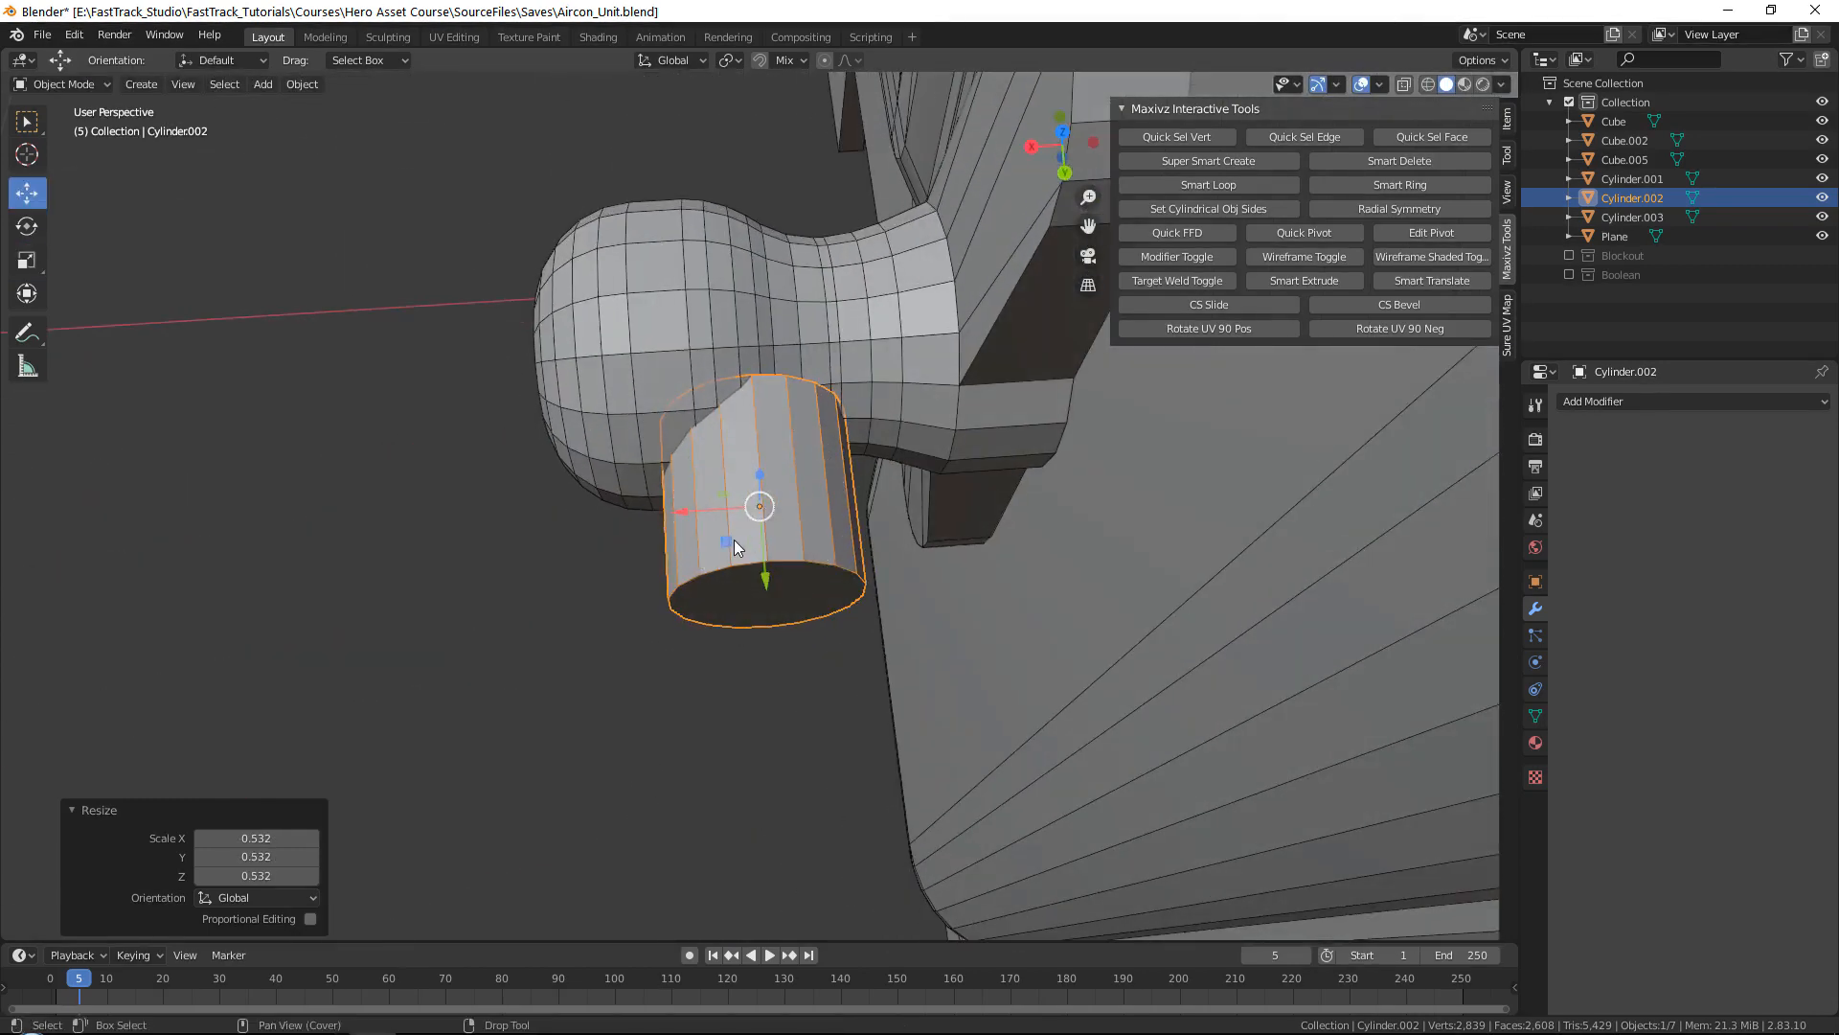
Step: Position the small cylinder against the side of the fitting's neck, lowering it 0.001971 m along Z
{"action": "left_click_drag", "start_coordinate": [730, 540], "coordinate": [823, 495]}
{"action": "middle_click_drag", "start_coordinate": [823, 496], "coordinate": [847, 414]}
{"action": "left_click_drag", "start_coordinate": [839, 426], "coordinate": [837, 439]}
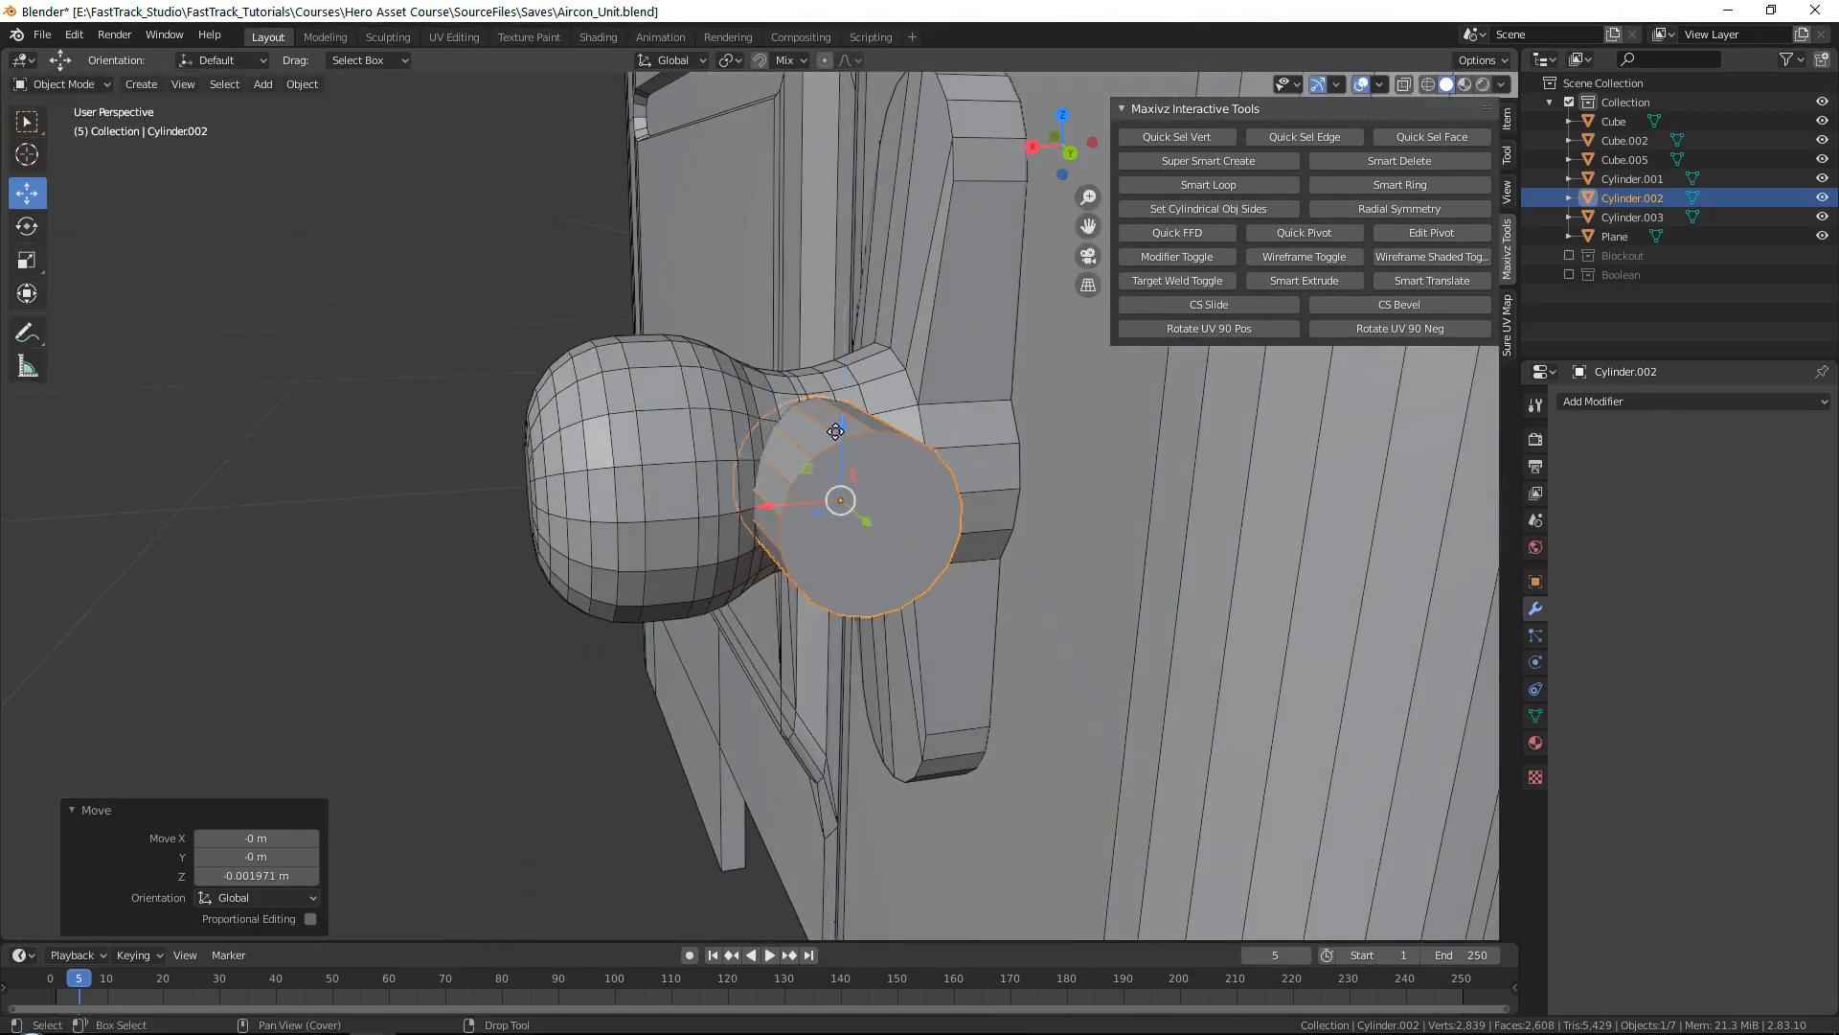
Step: Check the branch cylinder's placement and shift it slightly along X toward the barrel
{"action": "scroll", "coordinate": [829, 450], "scroll_direction": "down", "scroll_amount": 6}
{"action": "middle_click_drag", "start_coordinate": [722, 569], "coordinate": [878, 629]}
{"action": "left_click", "coordinate": [1124, 521]}
{"action": "scroll", "coordinate": [806, 578], "scroll_direction": "up", "scroll_amount": 10}
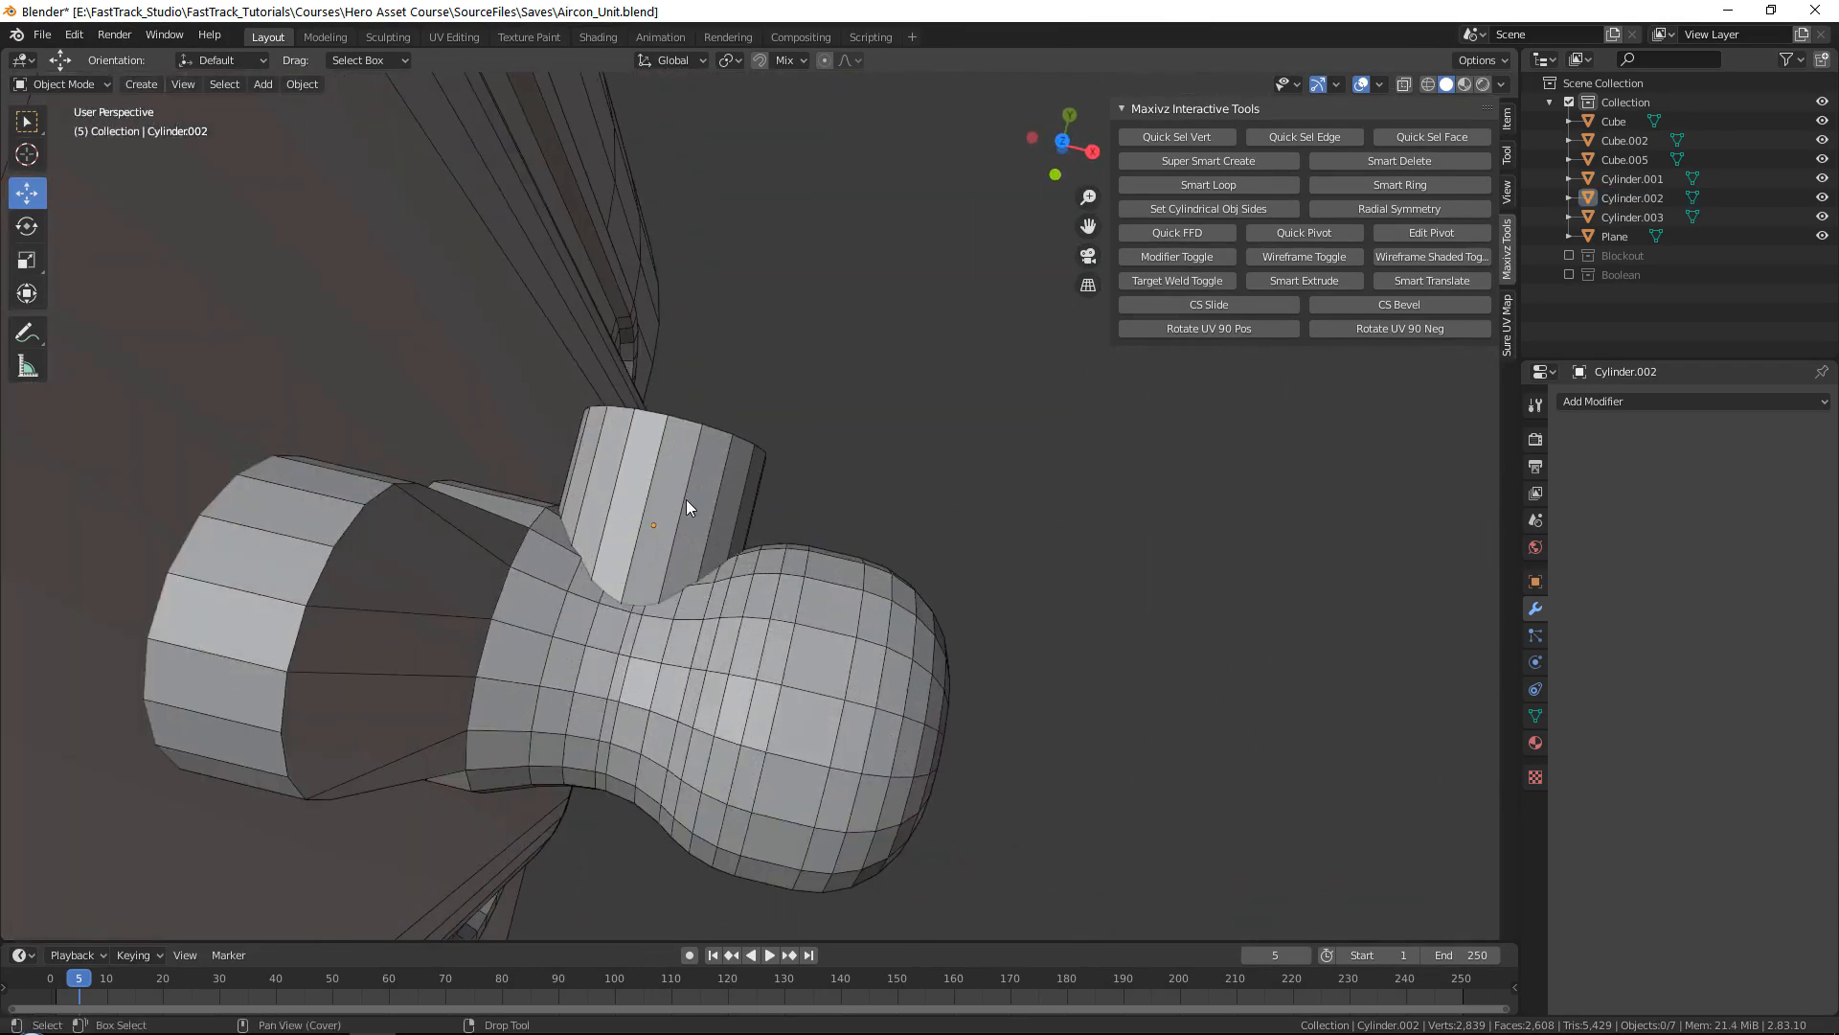
{"action": "left_click", "coordinate": [686, 499]}
{"action": "middle_click_drag", "start_coordinate": [767, 542], "coordinate": [830, 480], "text": "alt"}
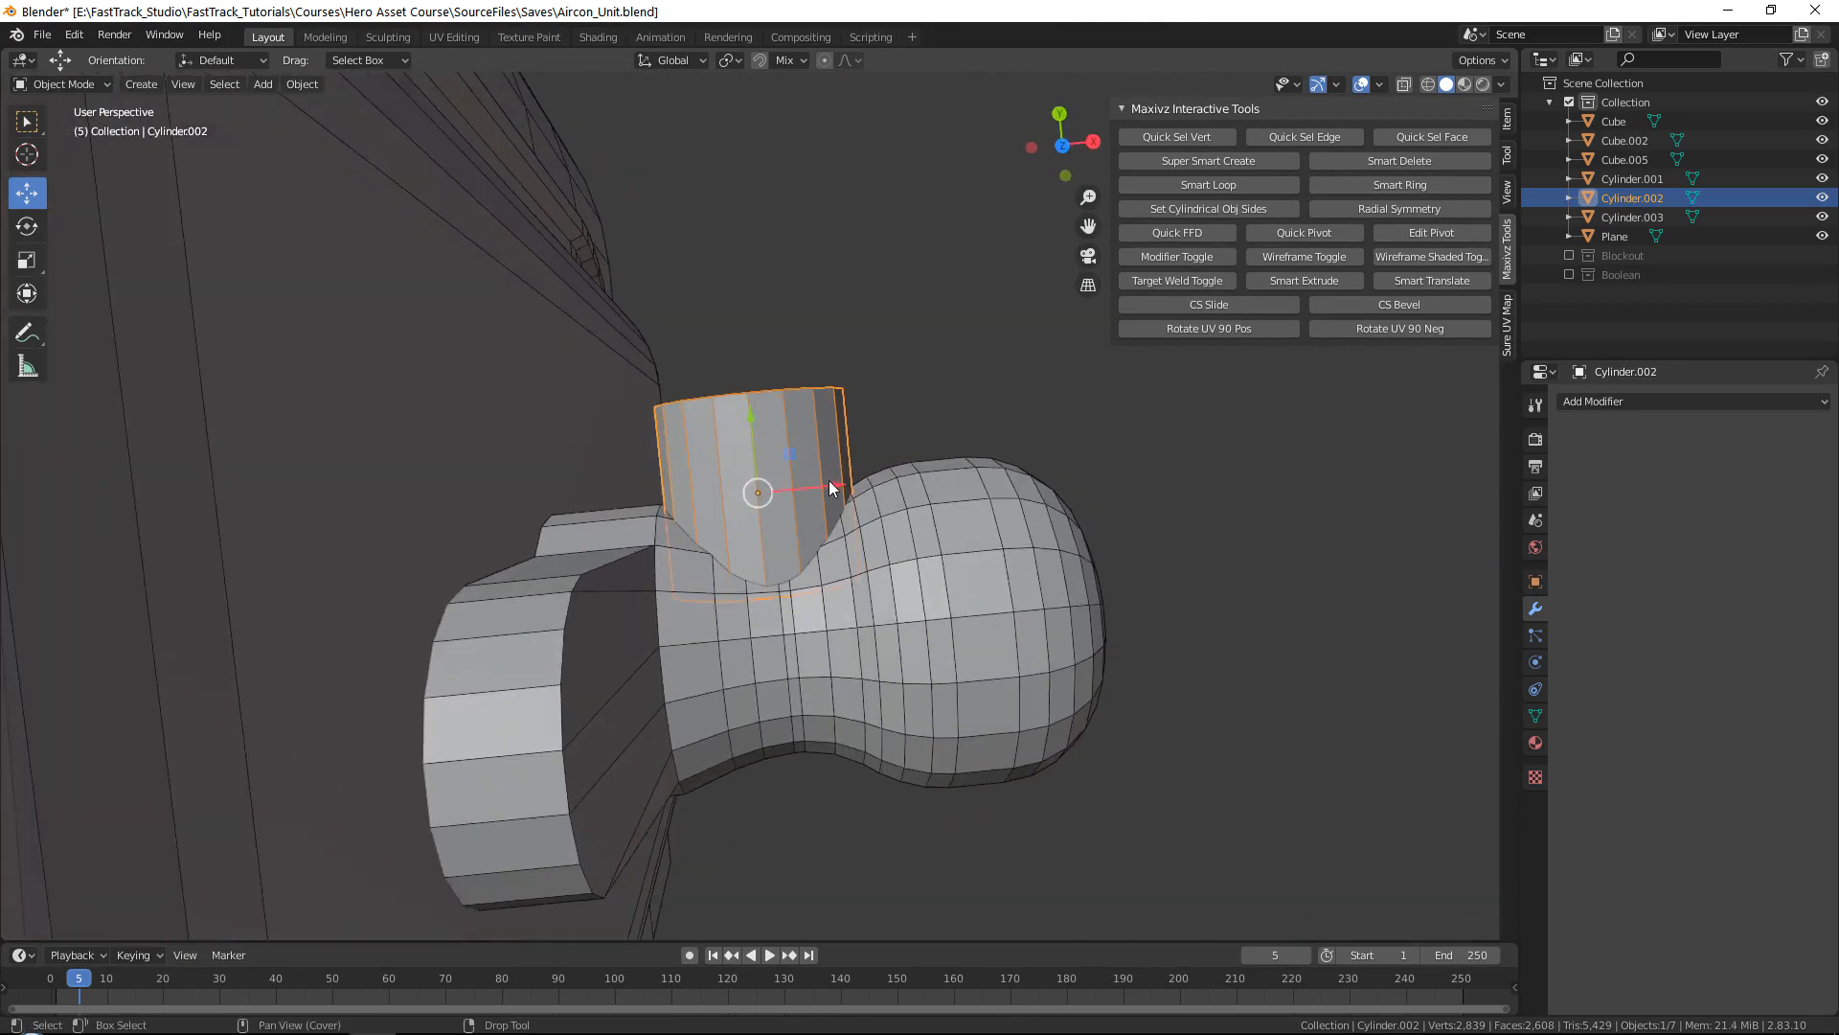
{"action": "left_click_drag", "start_coordinate": [831, 487], "coordinate": [851, 487]}
{"action": "left_click", "coordinate": [962, 414]}
Step: Scale the branch cylinder down uniformly by 0.844
{"action": "scroll", "coordinate": [960, 416], "scroll_direction": "down", "scroll_amount": 5}
{"action": "middle_click_drag", "start_coordinate": [958, 422], "coordinate": [756, 385]}
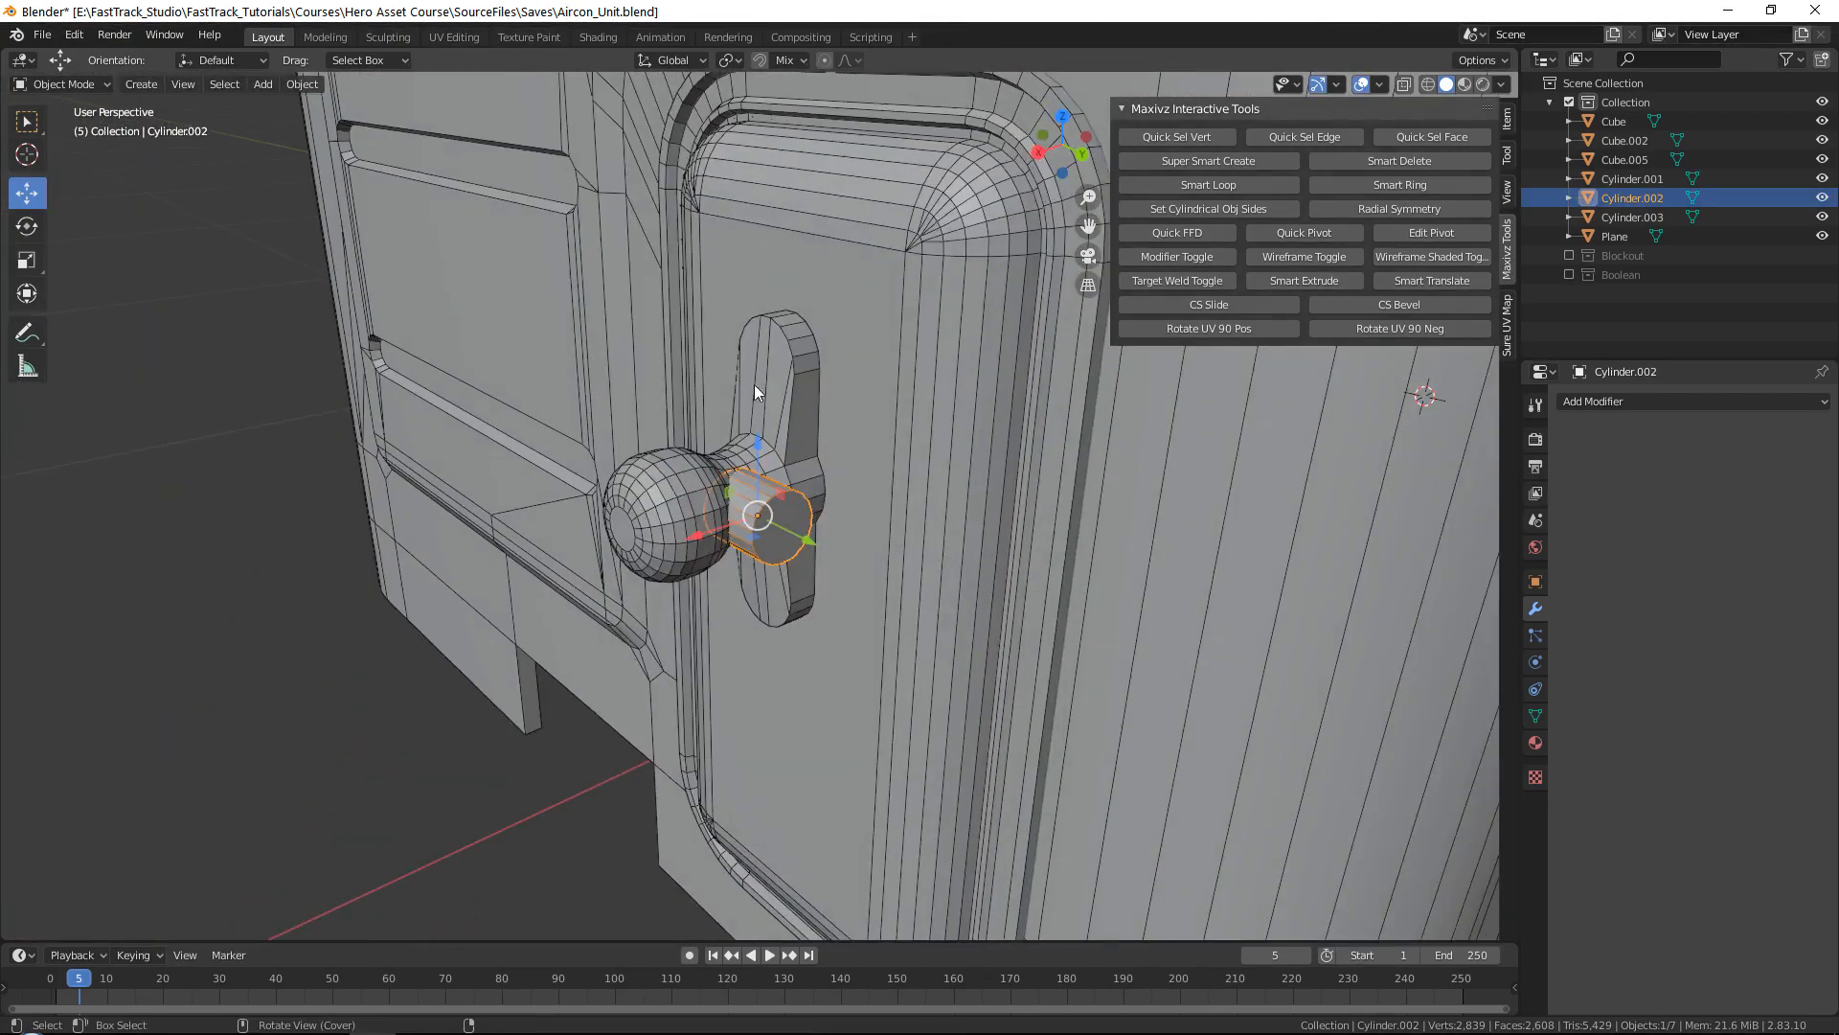
{"action": "scroll", "coordinate": [783, 483], "scroll_direction": "up", "scroll_amount": 3}
{"action": "key", "text": "r"}
{"action": "left_click_drag", "start_coordinate": [803, 454], "coordinate": [787, 461]}
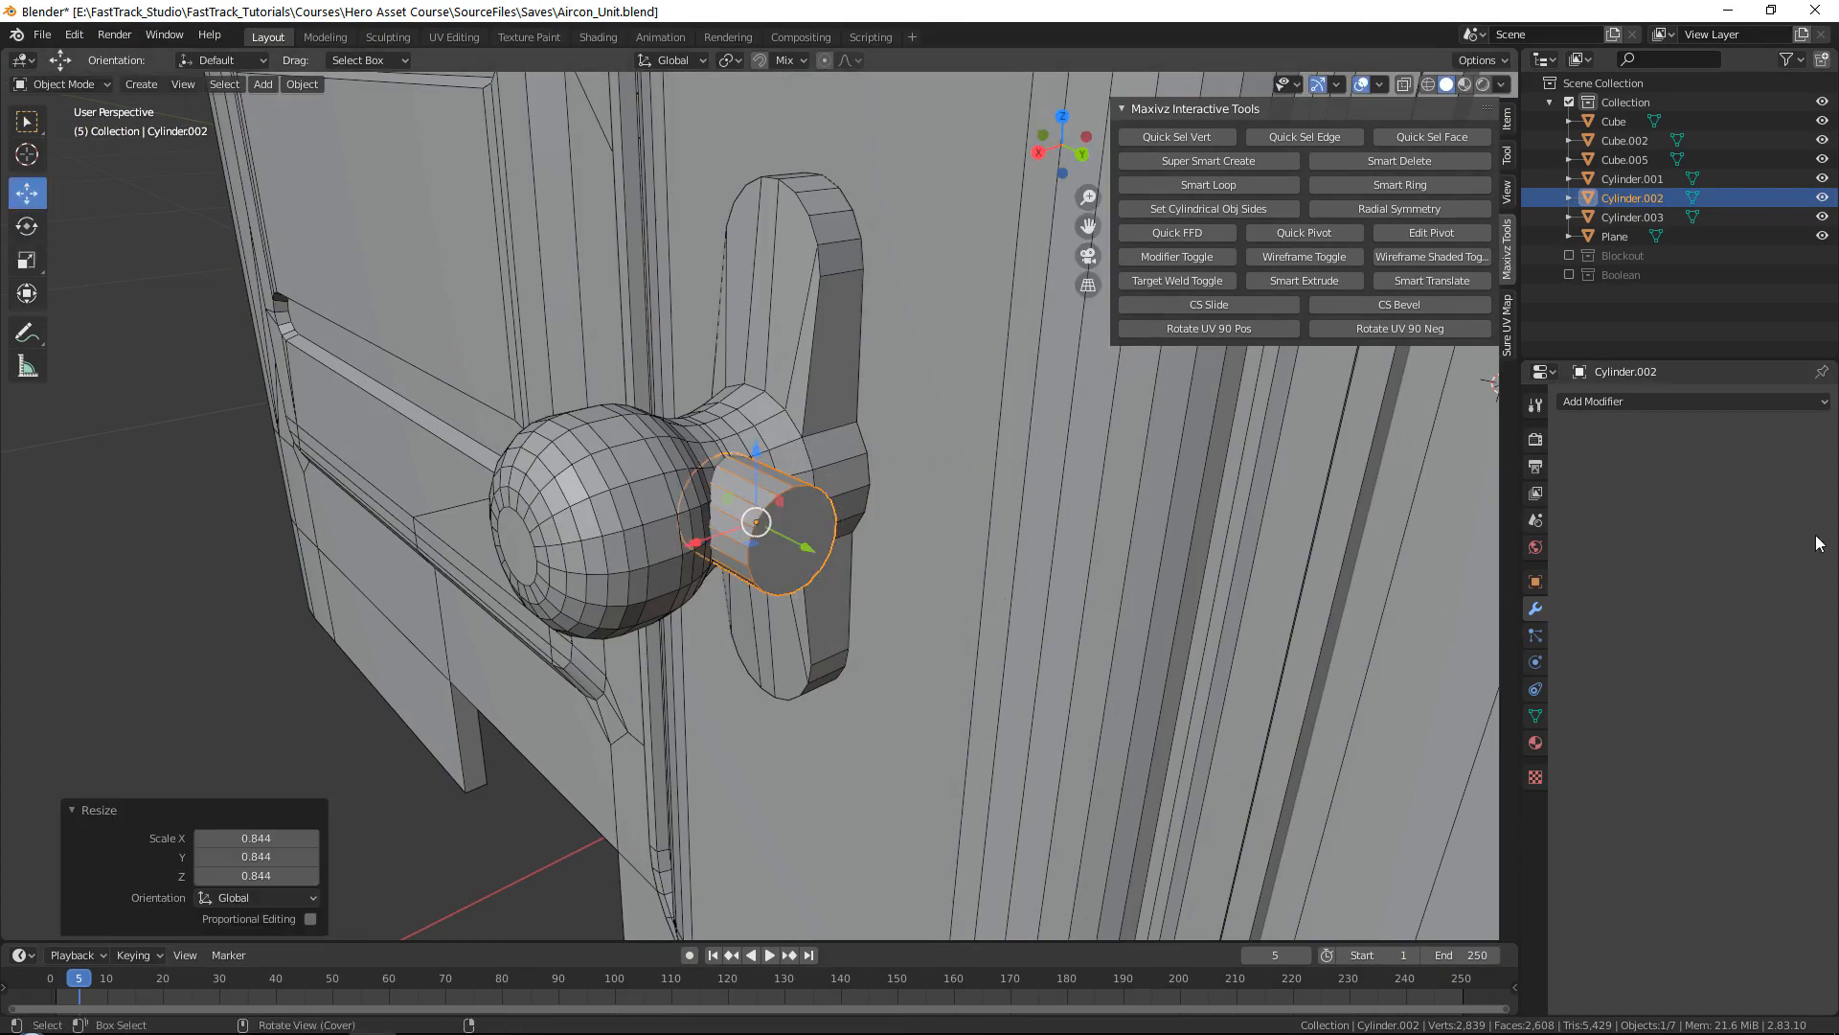
Step: Switch to the reference photo, examine how the valve's side branches join the body, and return to Blender
{"action": "left_click_drag", "start_coordinate": [1838, 167], "coordinate": [1161, 1]}
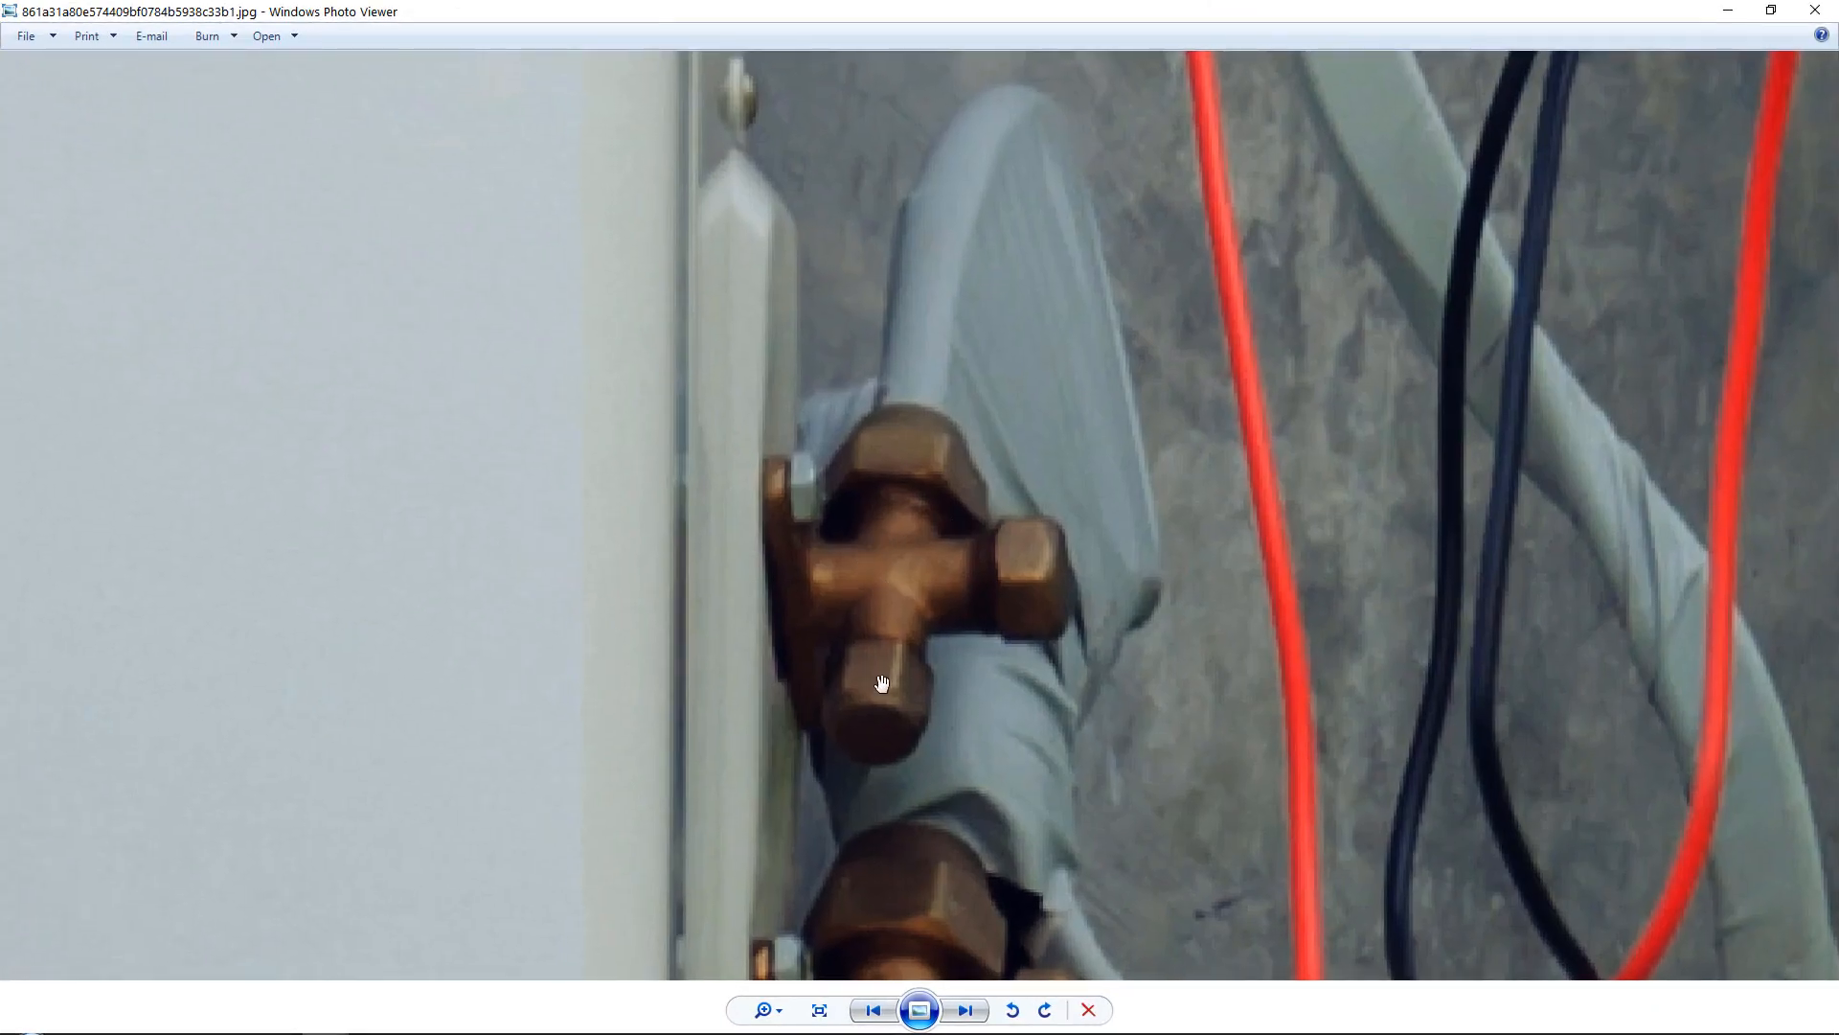
{"action": "left_click_drag", "start_coordinate": [881, 683], "coordinate": [947, 378]}
{"action": "left_click_drag", "start_coordinate": [1456, 6], "coordinate": [1838, 76]}
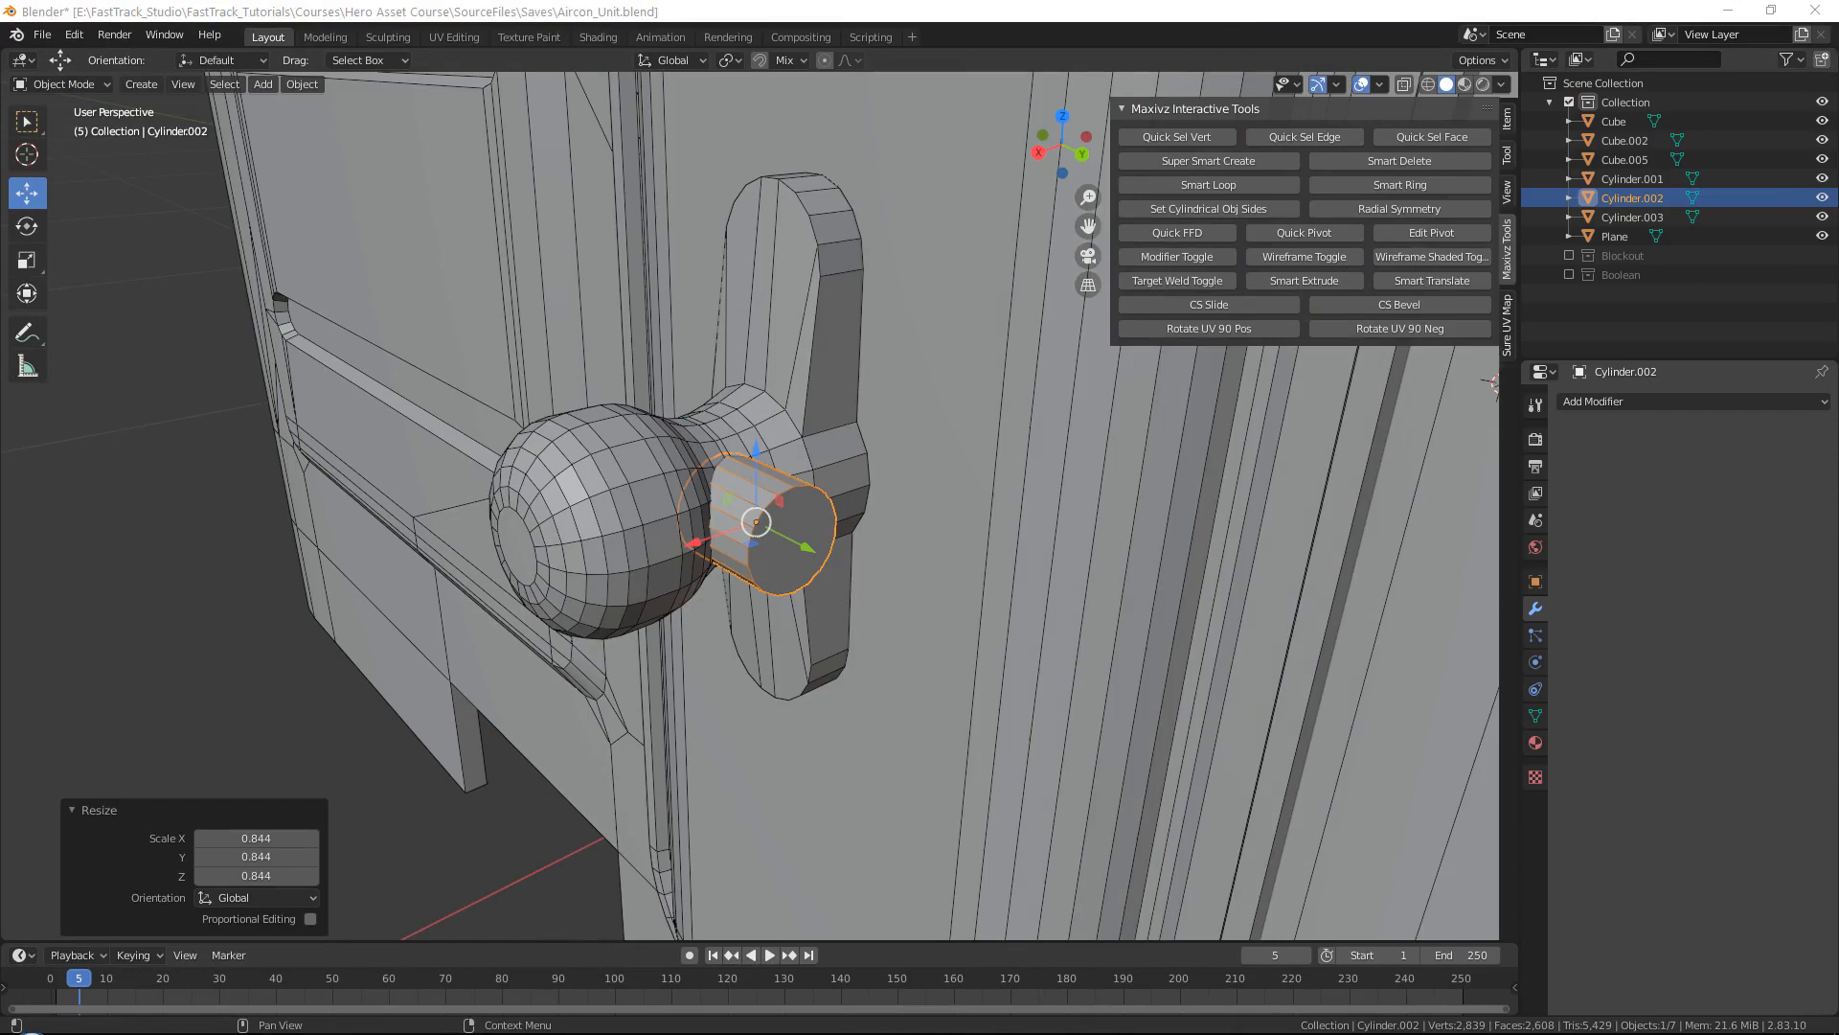
Step: Stretch the branch cylinder along Y so it extends farther out from the fitting's neck
{"action": "middle_click_drag", "start_coordinate": [889, 760], "coordinate": [866, 786], "text": "shift"}
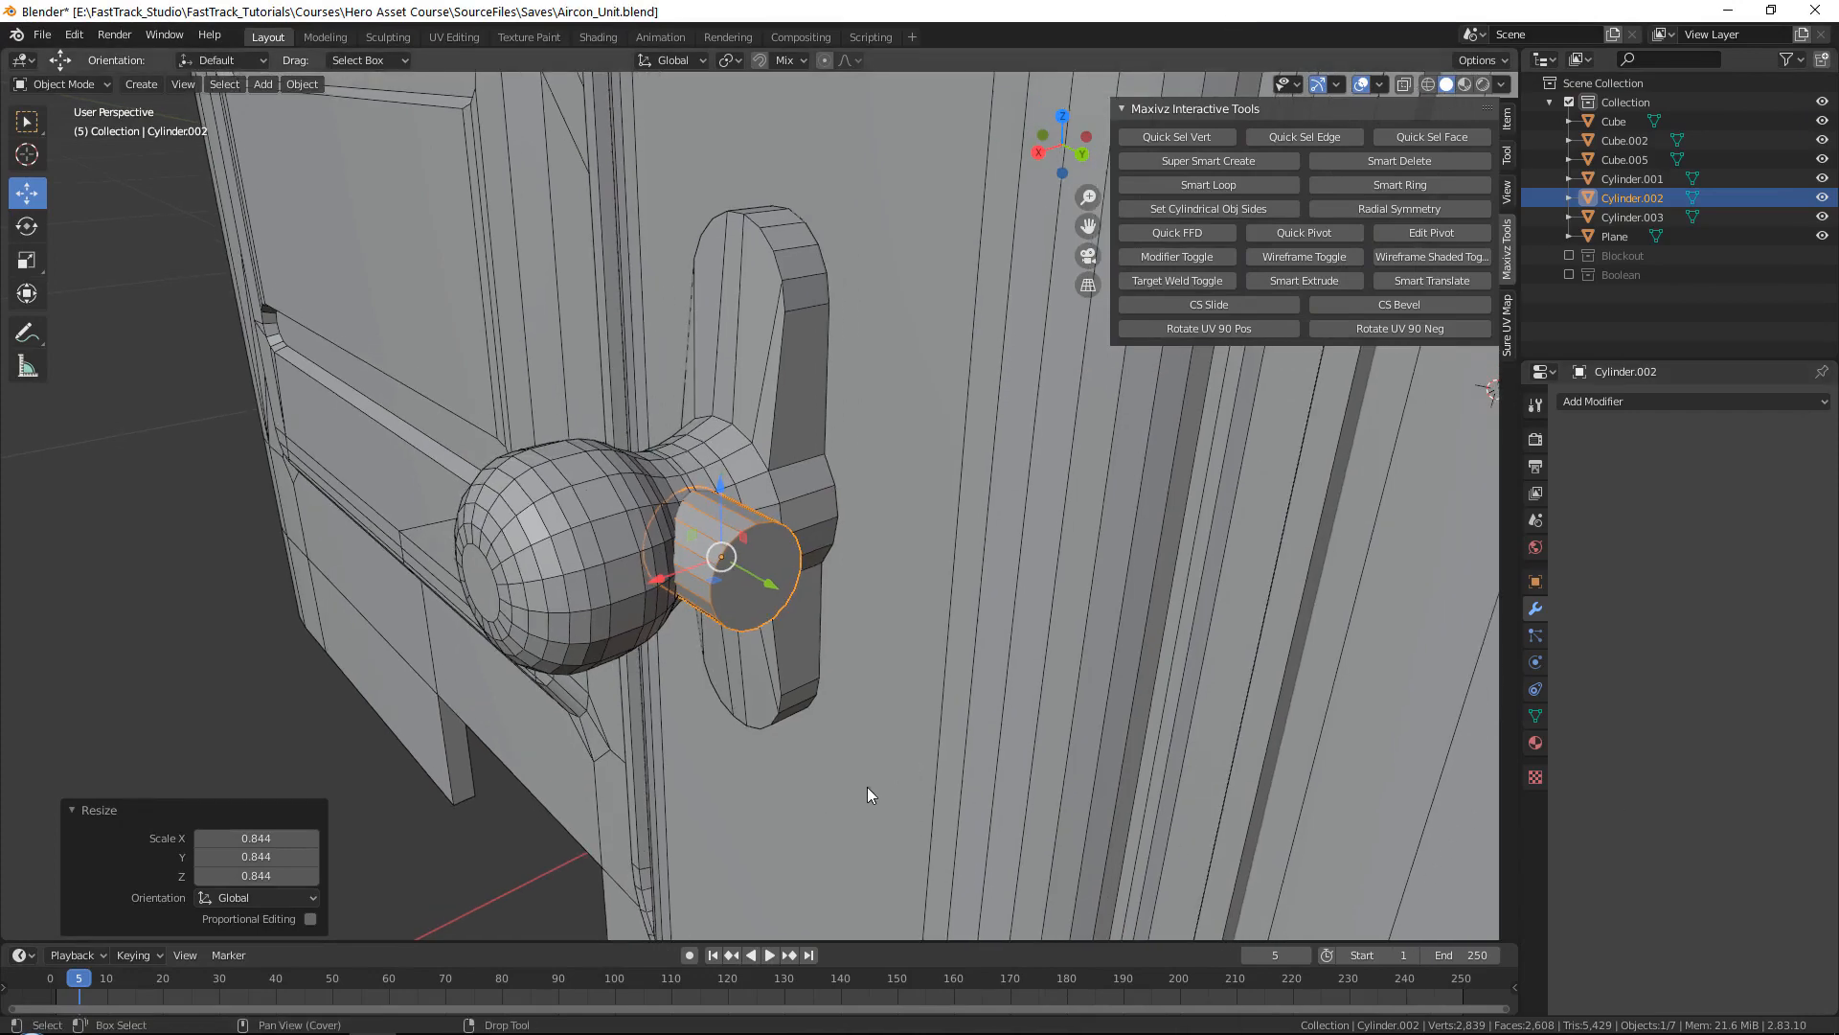
{"action": "scroll", "coordinate": [867, 713], "scroll_direction": "down", "scroll_amount": 7}
{"action": "middle_click_drag", "start_coordinate": [751, 611], "coordinate": [705, 802], "text": "alt"}
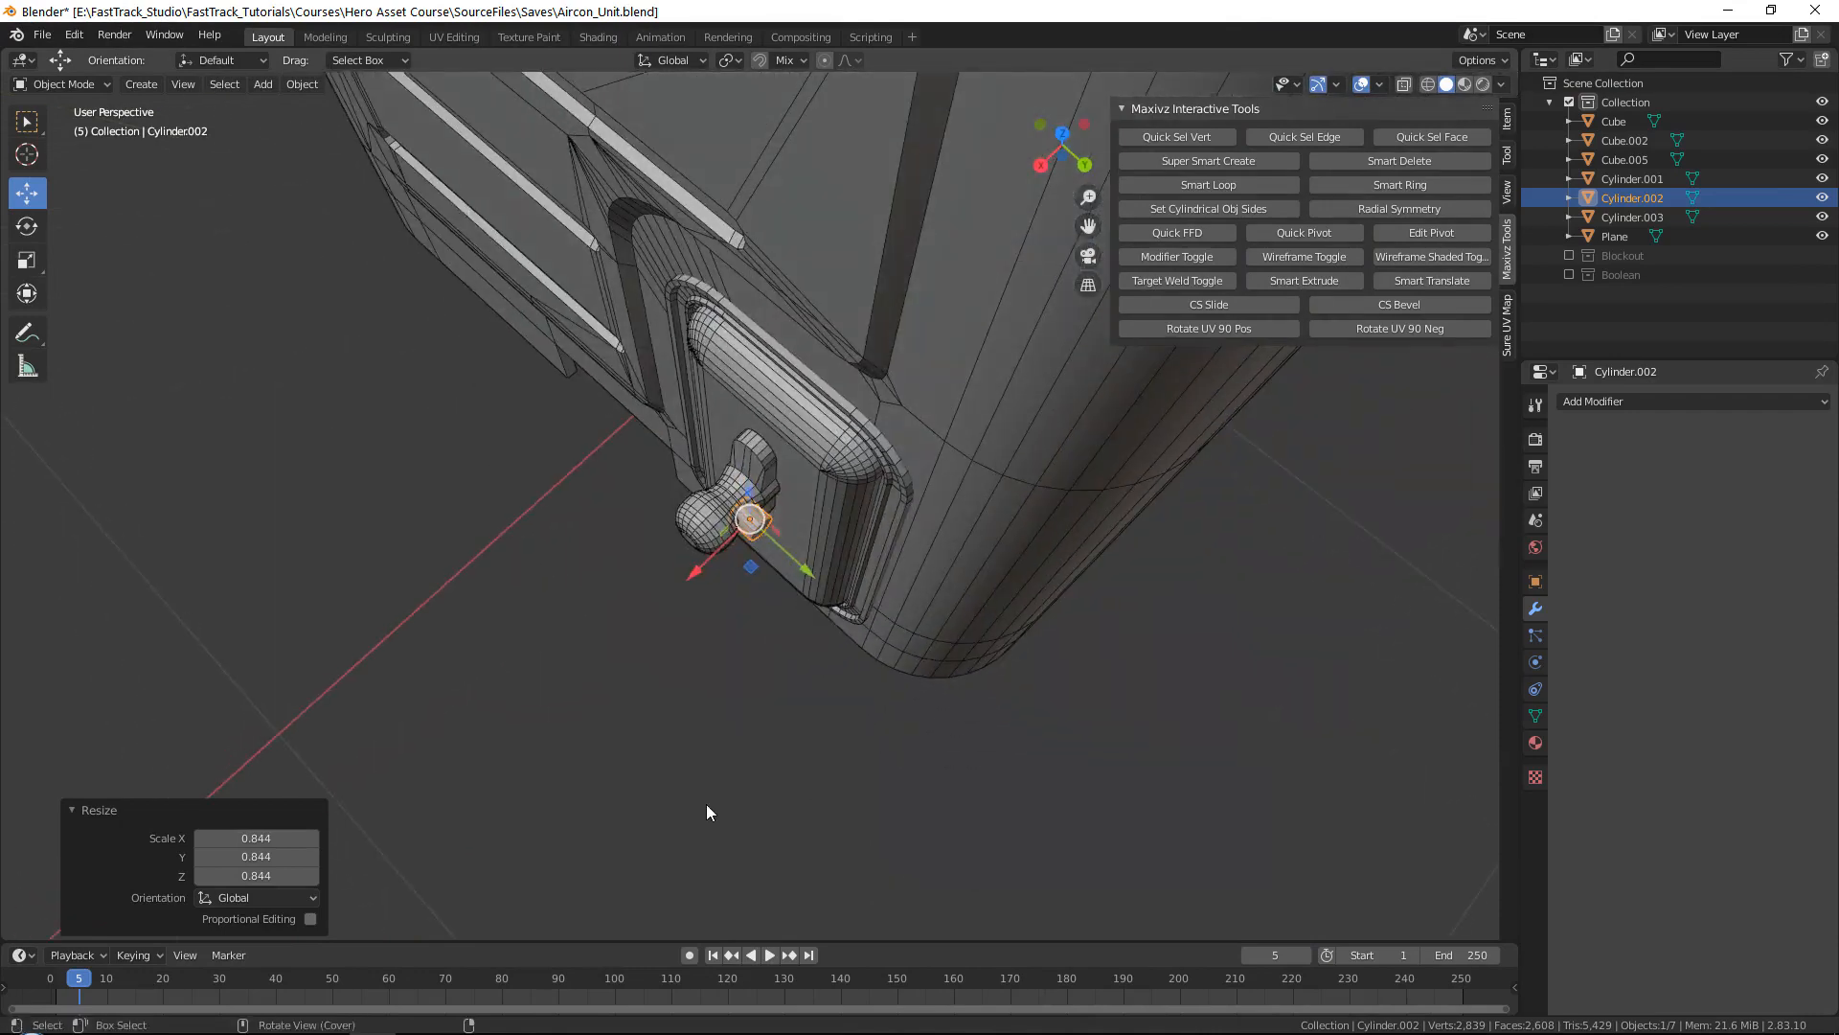
{"action": "left_click", "coordinate": [707, 803]}
{"action": "scroll", "coordinate": [795, 730], "scroll_direction": "down", "scroll_amount": 5}
{"action": "middle_click_drag", "start_coordinate": [799, 725], "coordinate": [903, 718], "text": "alt"}
{"action": "scroll", "coordinate": [755, 488], "scroll_direction": "up", "scroll_amount": 9}
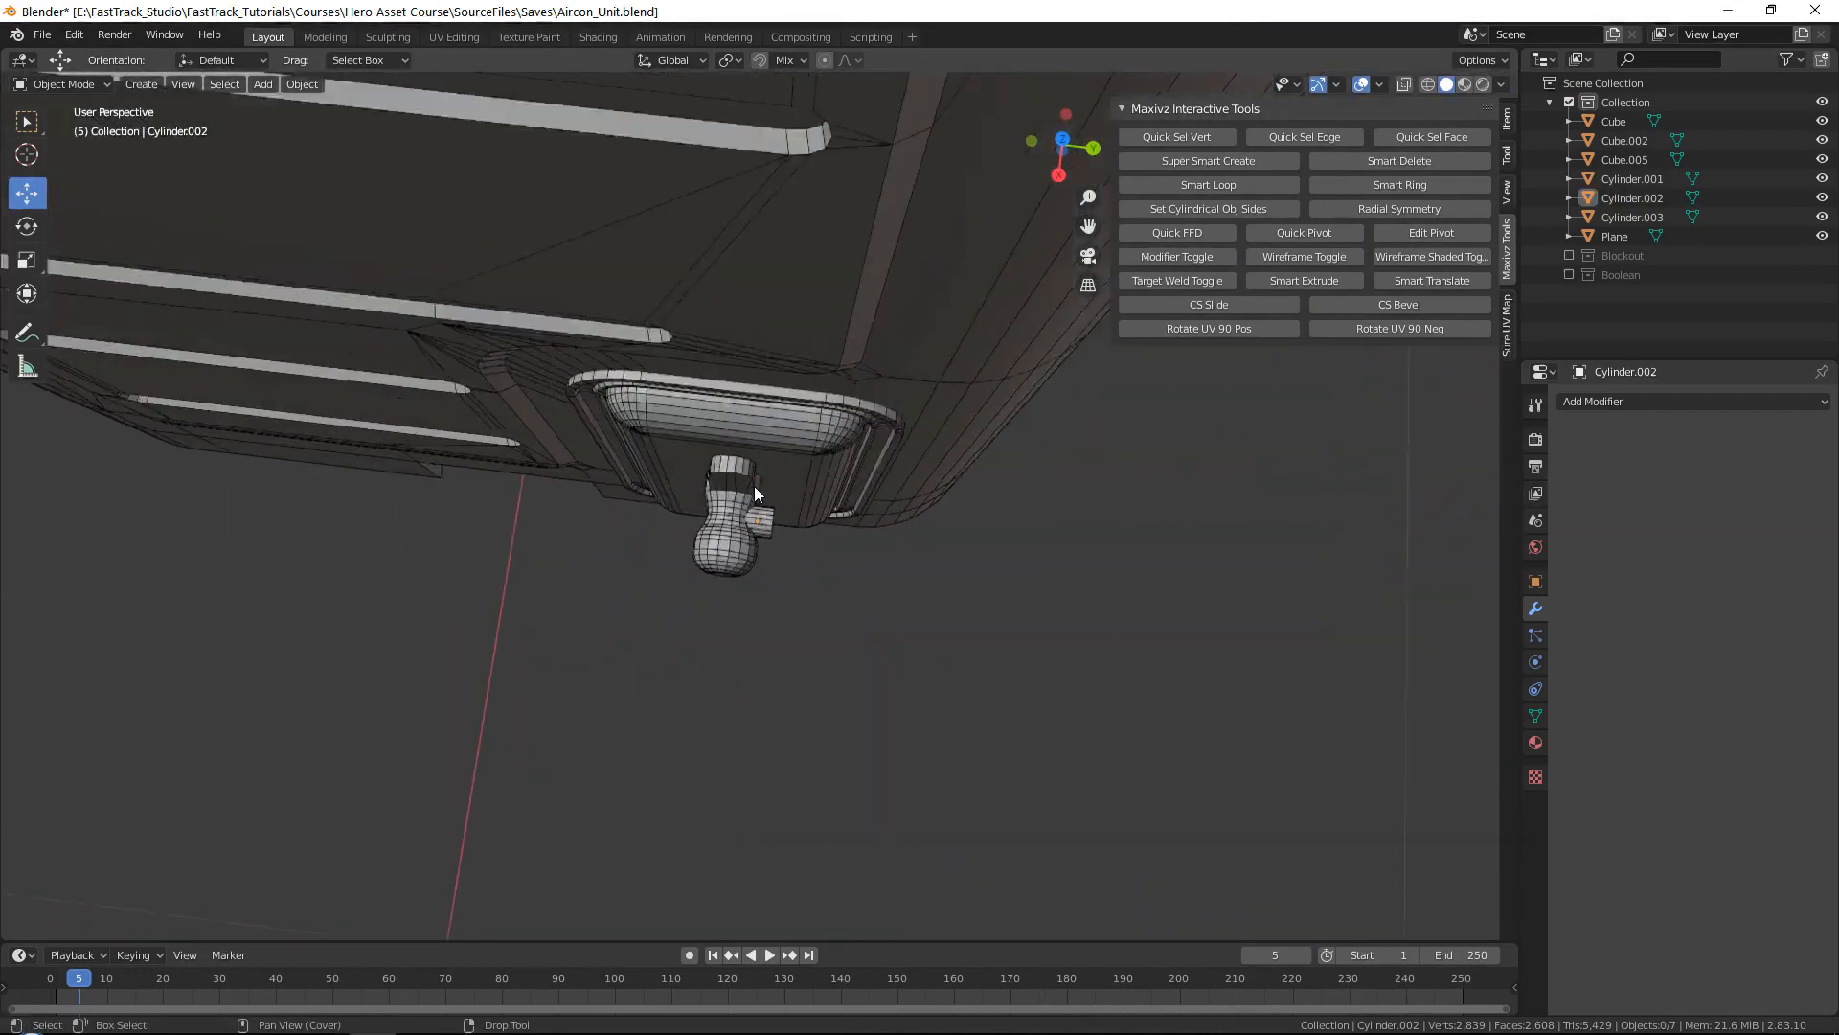
{"action": "left_click", "coordinate": [779, 528]}
{"action": "left_click_drag", "start_coordinate": [826, 546], "coordinate": [874, 553]}
{"action": "key", "text": "w"}
Step: Examine the lengthened branch's proportions against the whole air conditioner unit from several sides, and leave the branch cylinder selected
{"action": "scroll", "coordinate": [849, 651], "scroll_direction": "down", "scroll_amount": 9}
{"action": "left_click", "coordinate": [856, 640]}
{"action": "scroll", "coordinate": [858, 634], "scroll_direction": "down", "scroll_amount": 2}
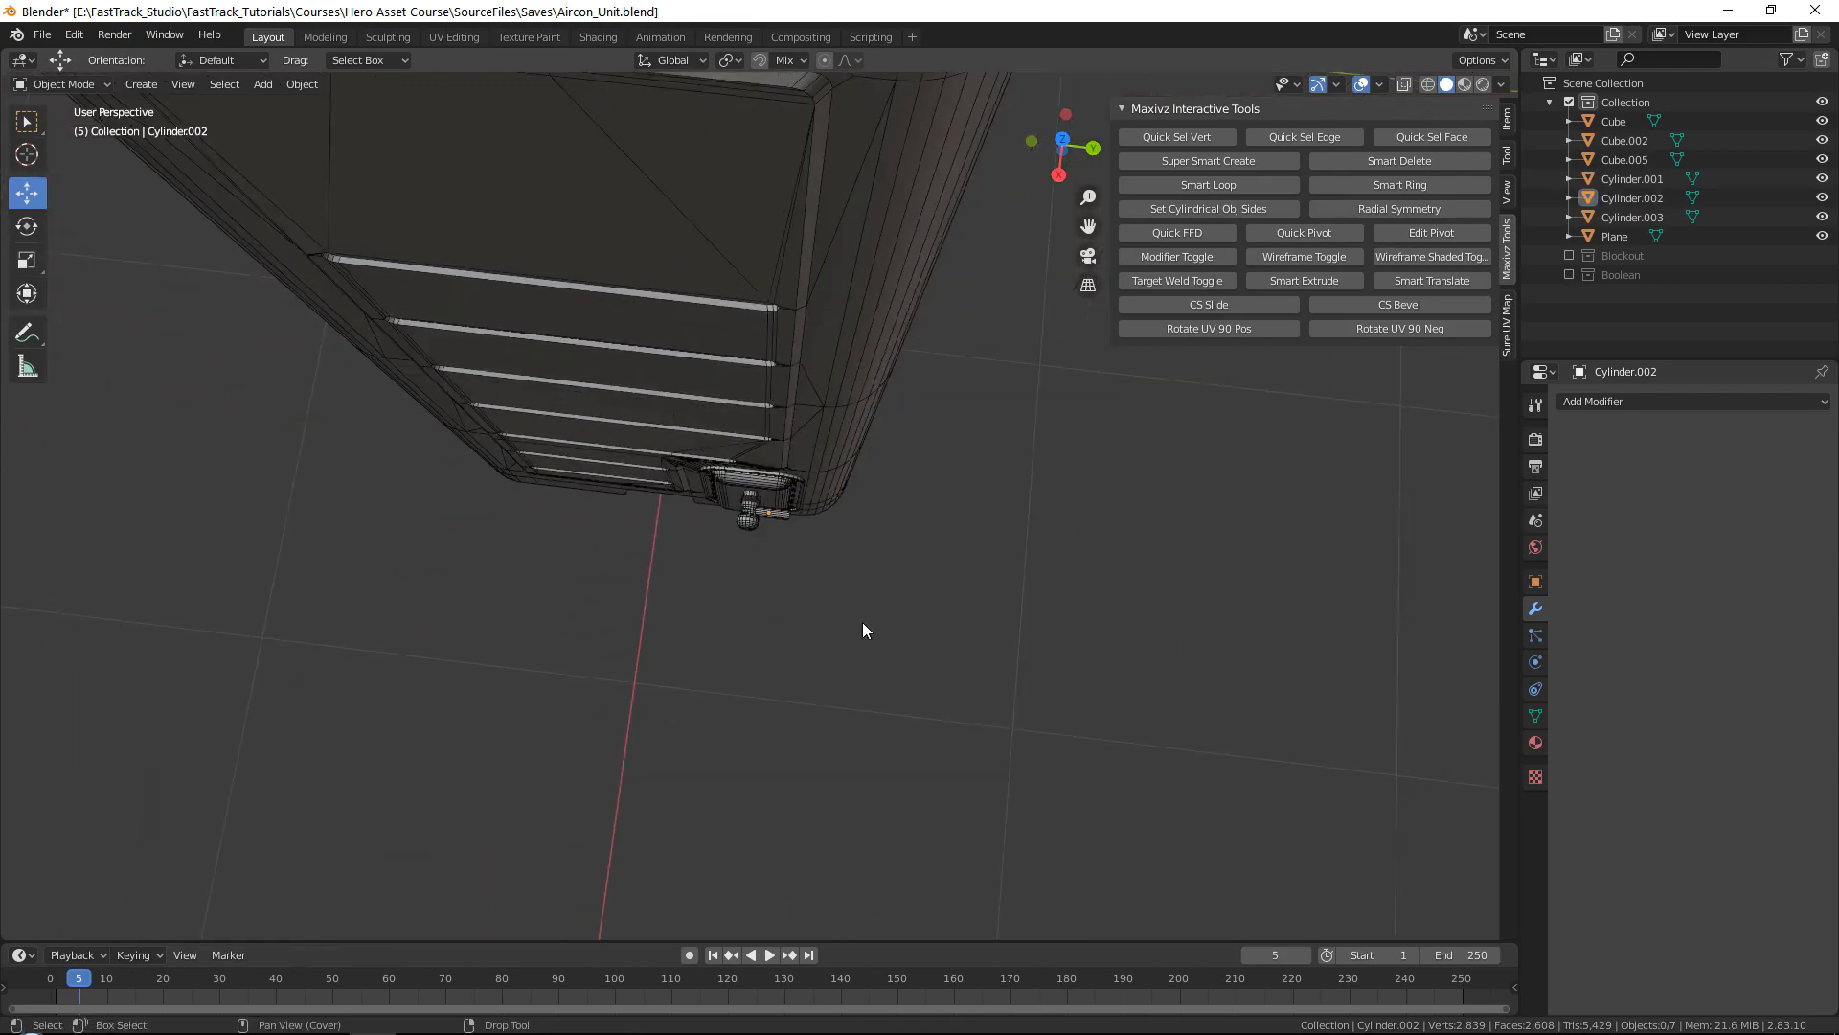
{"action": "scroll", "coordinate": [863, 623], "scroll_direction": "down", "scroll_amount": 1, "text": "alt"}
{"action": "left_click_drag", "start_coordinate": [862, 623], "coordinate": [653, 553], "text": "alt"}
{"action": "scroll", "coordinate": [755, 536], "scroll_direction": "up", "scroll_amount": 5}
{"action": "scroll", "coordinate": [755, 537], "scroll_direction": "up", "scroll_amount": 4}
{"action": "left_click", "coordinate": [803, 548]}
{"action": "left_click_drag", "start_coordinate": [756, 579], "coordinate": [1034, 707], "text": "alt"}
{"action": "left_click", "coordinate": [1249, 645]}
{"action": "scroll", "coordinate": [1102, 634], "scroll_direction": "down", "scroll_amount": 7}
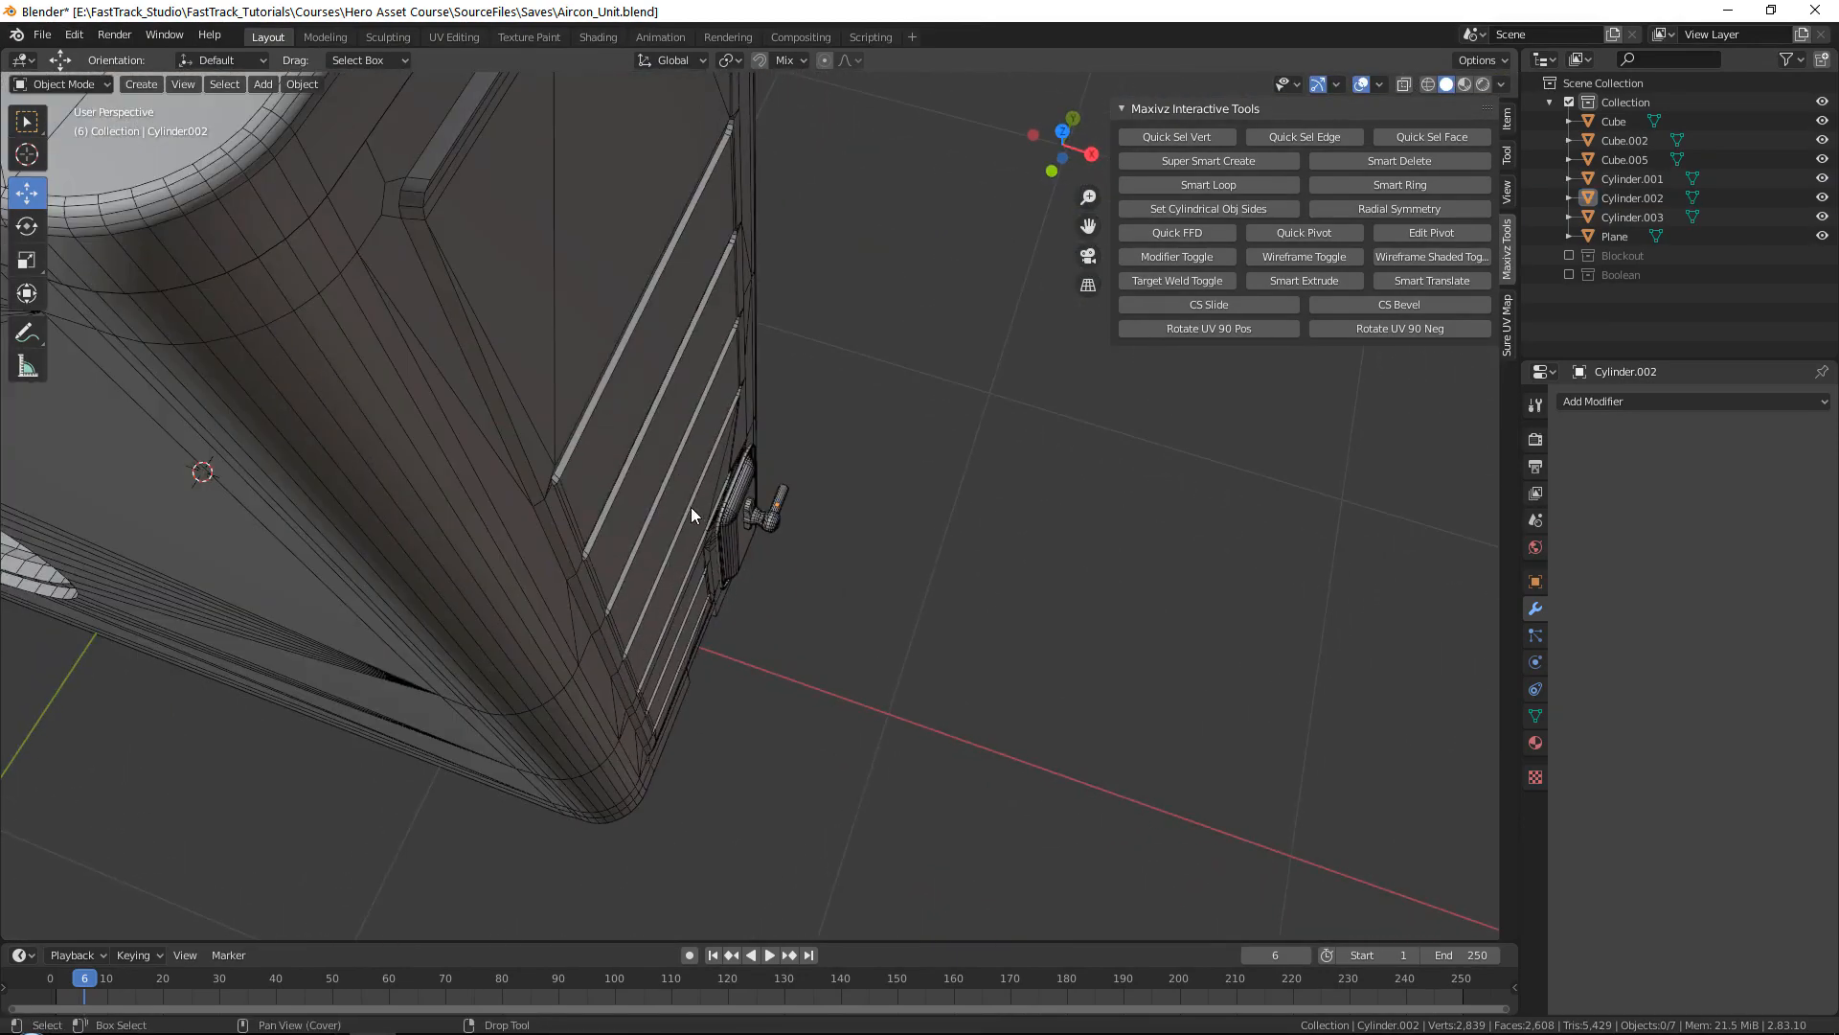
{"action": "scroll", "coordinate": [728, 507], "scroll_direction": "up", "scroll_amount": 8}
{"action": "key", "text": "ctrl+z"}
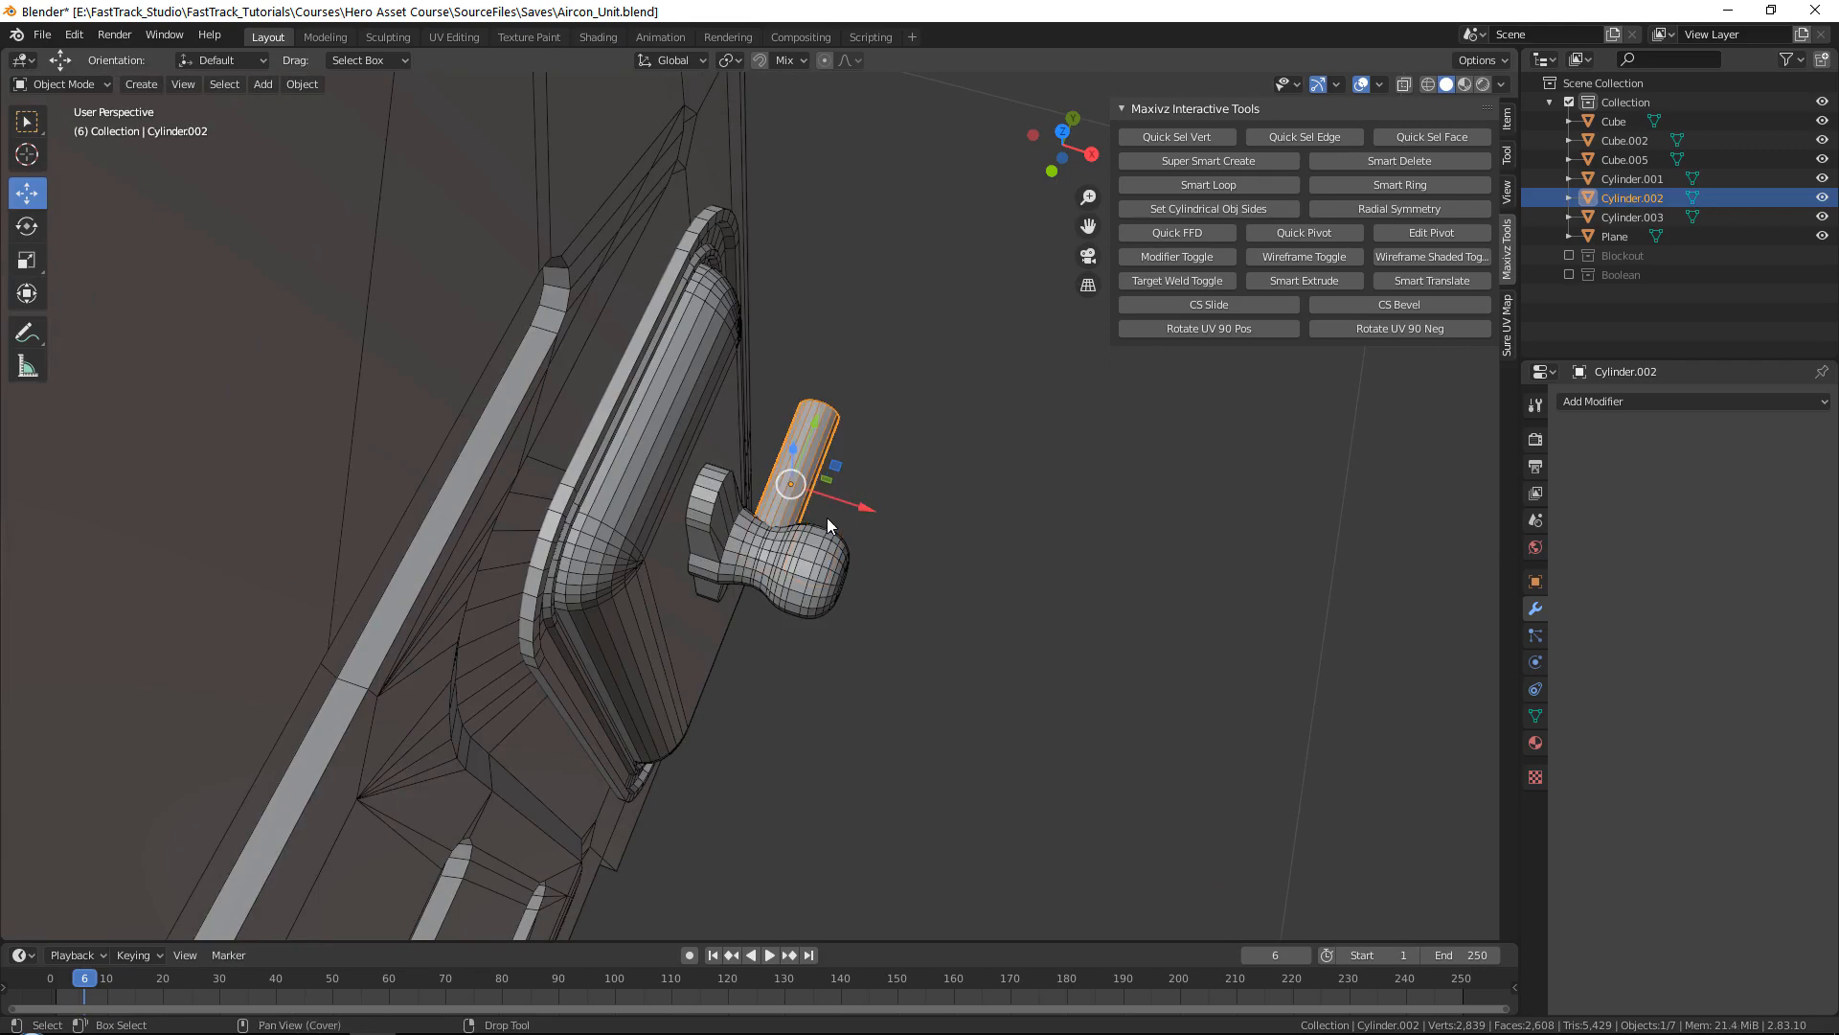
Step: Shorten the branch cylinder by scaling it 0.687 along Y
{"action": "scroll", "coordinate": [826, 517], "scroll_direction": "up", "scroll_amount": 8}
{"action": "middle_click_drag", "start_coordinate": [889, 502], "coordinate": [700, 479], "text": "alt"}
{"action": "scroll", "coordinate": [937, 646], "scroll_direction": "down", "scroll_amount": 2}
{"action": "middle_click_drag", "start_coordinate": [937, 646], "coordinate": [853, 605], "text": "alt"}
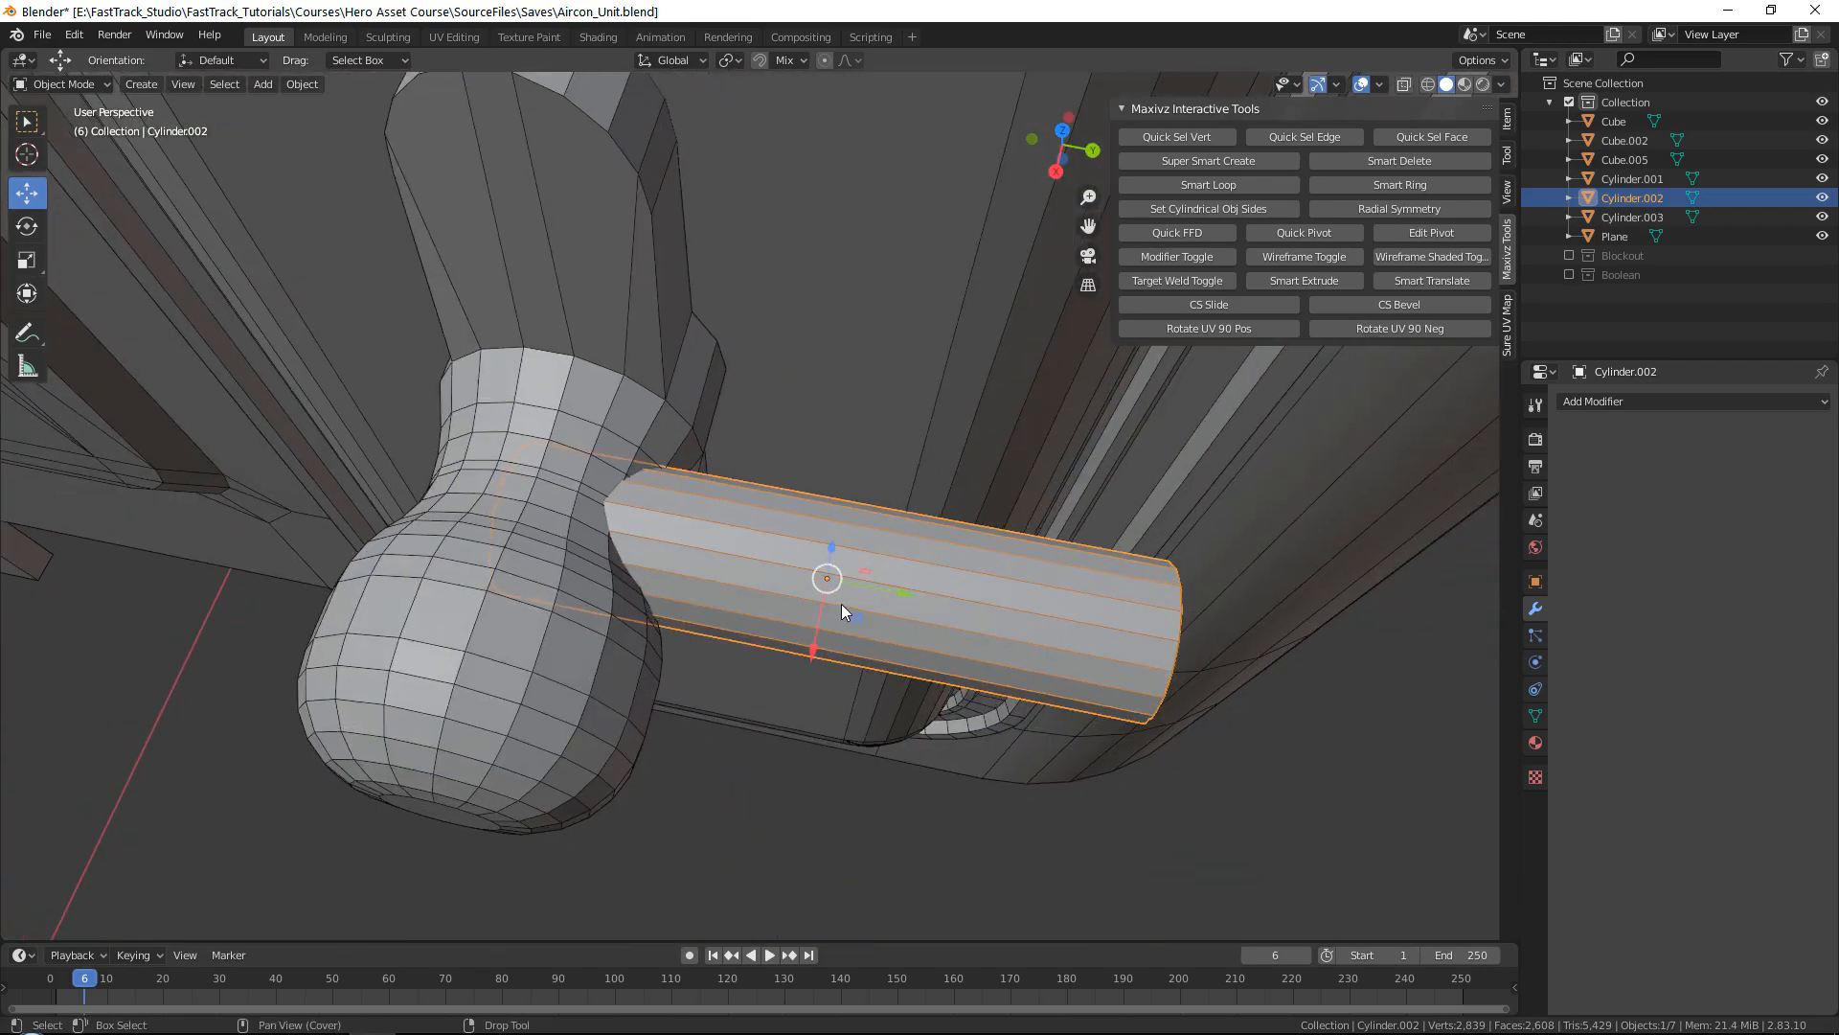
{"action": "key", "text": "r"}
{"action": "left_click_drag", "start_coordinate": [895, 594], "coordinate": [868, 588]}
{"action": "key", "text": "w"}
{"action": "scroll", "coordinate": [599, 508], "scroll_direction": "up", "scroll_amount": 3}
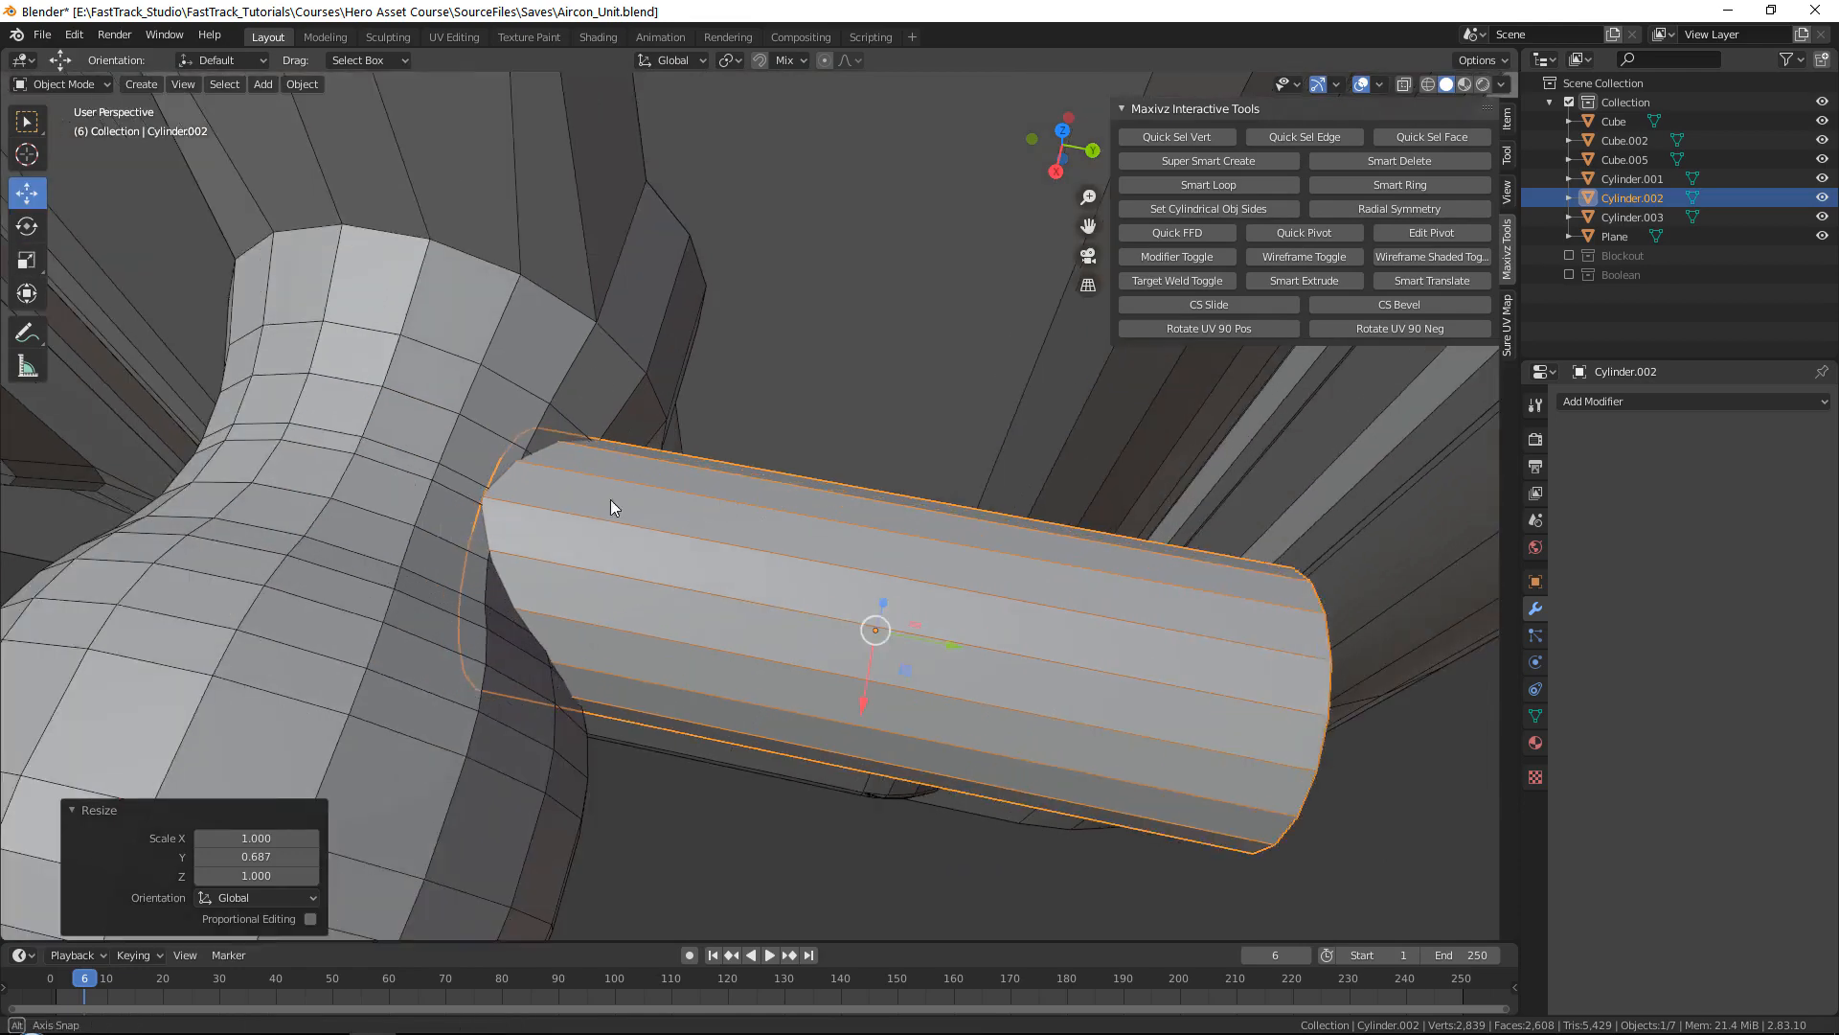
Step: Dissolve the surplus edge loop at the middle of the fitting's neck, above the branch cylinder
{"action": "left_click_drag", "start_coordinate": [611, 498], "coordinate": [426, 486], "text": "alt"}
{"action": "middle_click_drag", "start_coordinate": [636, 370], "coordinate": [669, 479]}
{"action": "scroll", "coordinate": [743, 402], "scroll_direction": "up", "scroll_amount": 2}
{"action": "scroll", "coordinate": [746, 398], "scroll_direction": "up", "scroll_amount": 1}
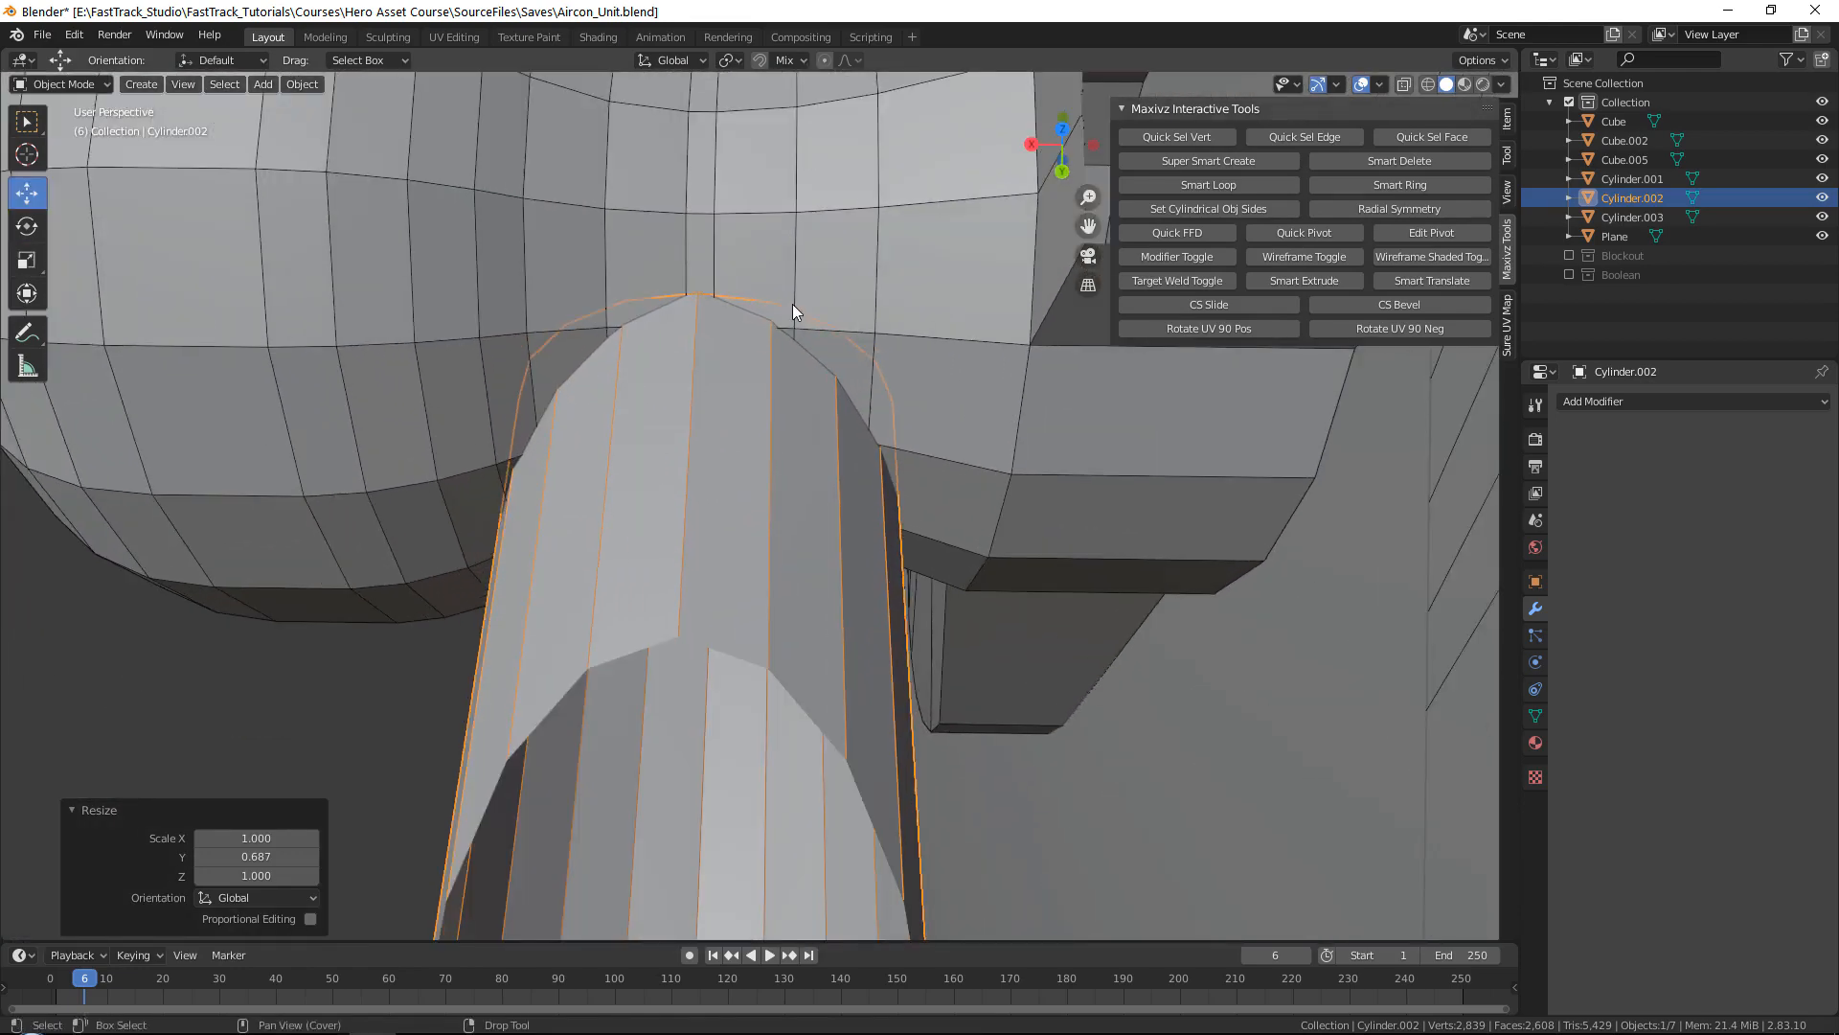
{"action": "middle_click_drag", "start_coordinate": [800, 293], "coordinate": [864, 337], "text": "alt"}
{"action": "scroll", "coordinate": [793, 492], "scroll_direction": "down", "scroll_amount": 1}
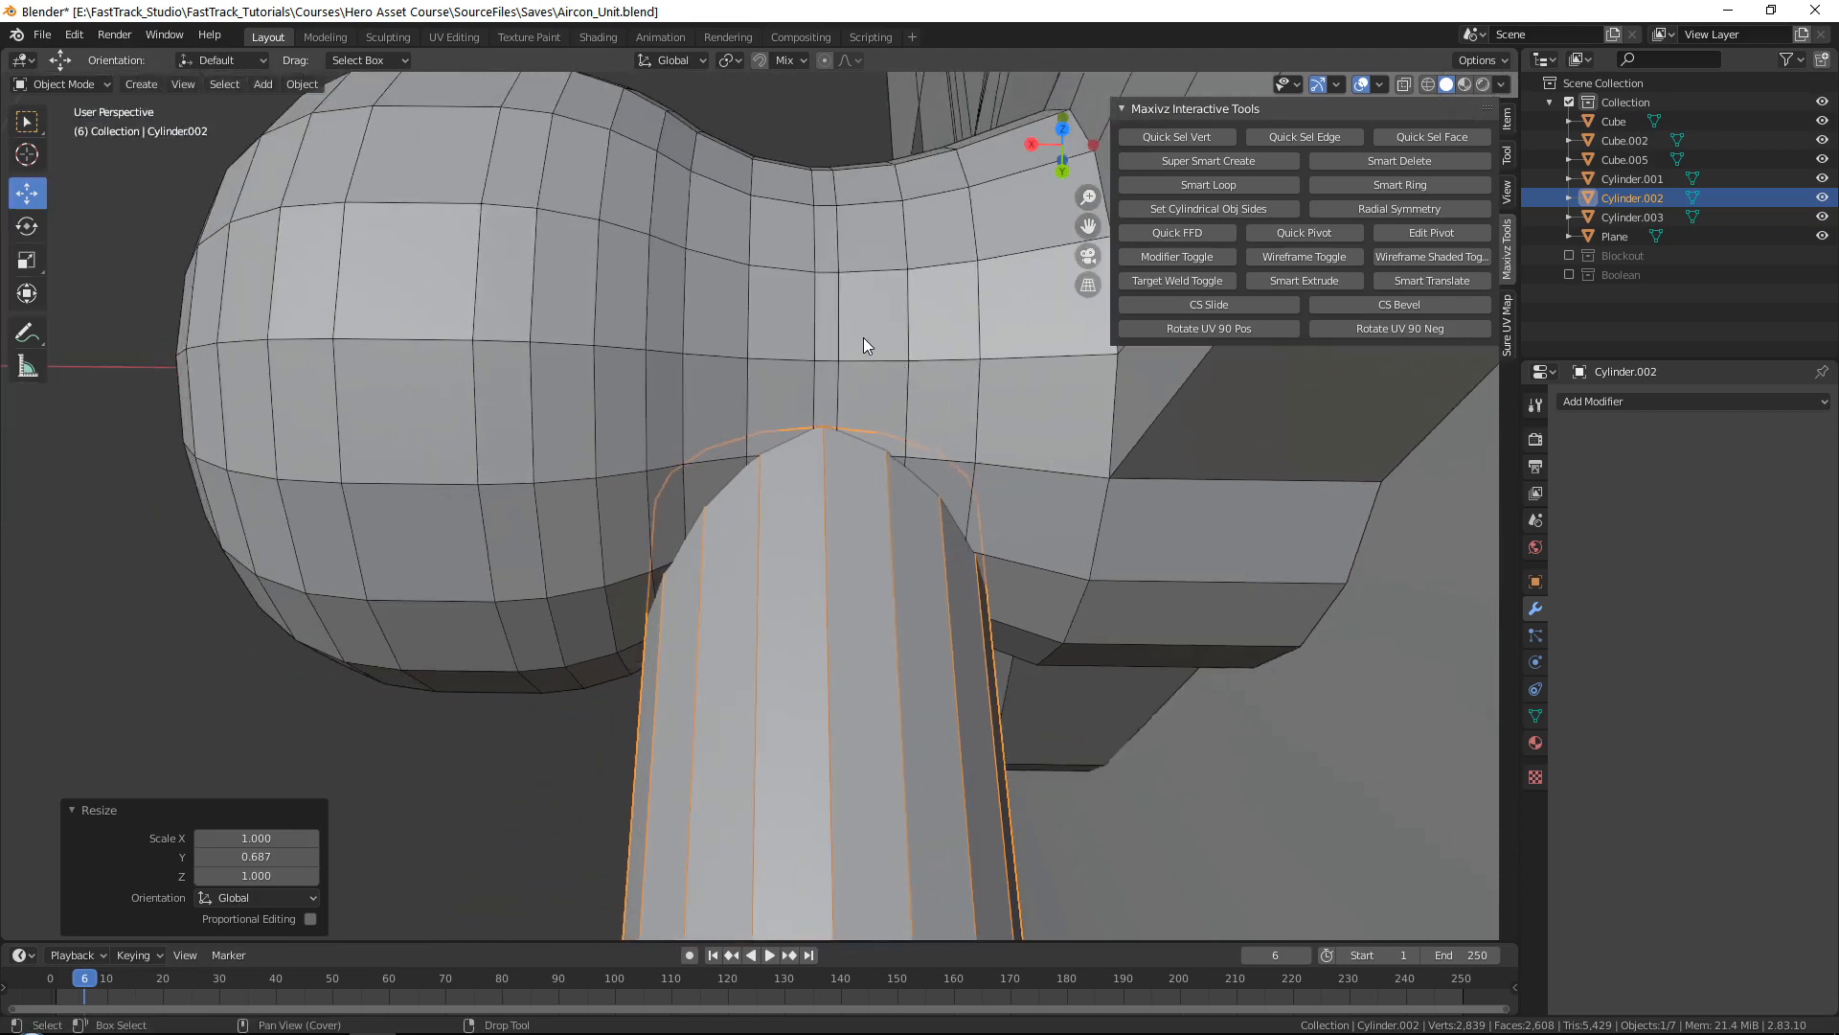
{"action": "left_click", "coordinate": [864, 337]}
{"action": "key", "text": "Tab"}
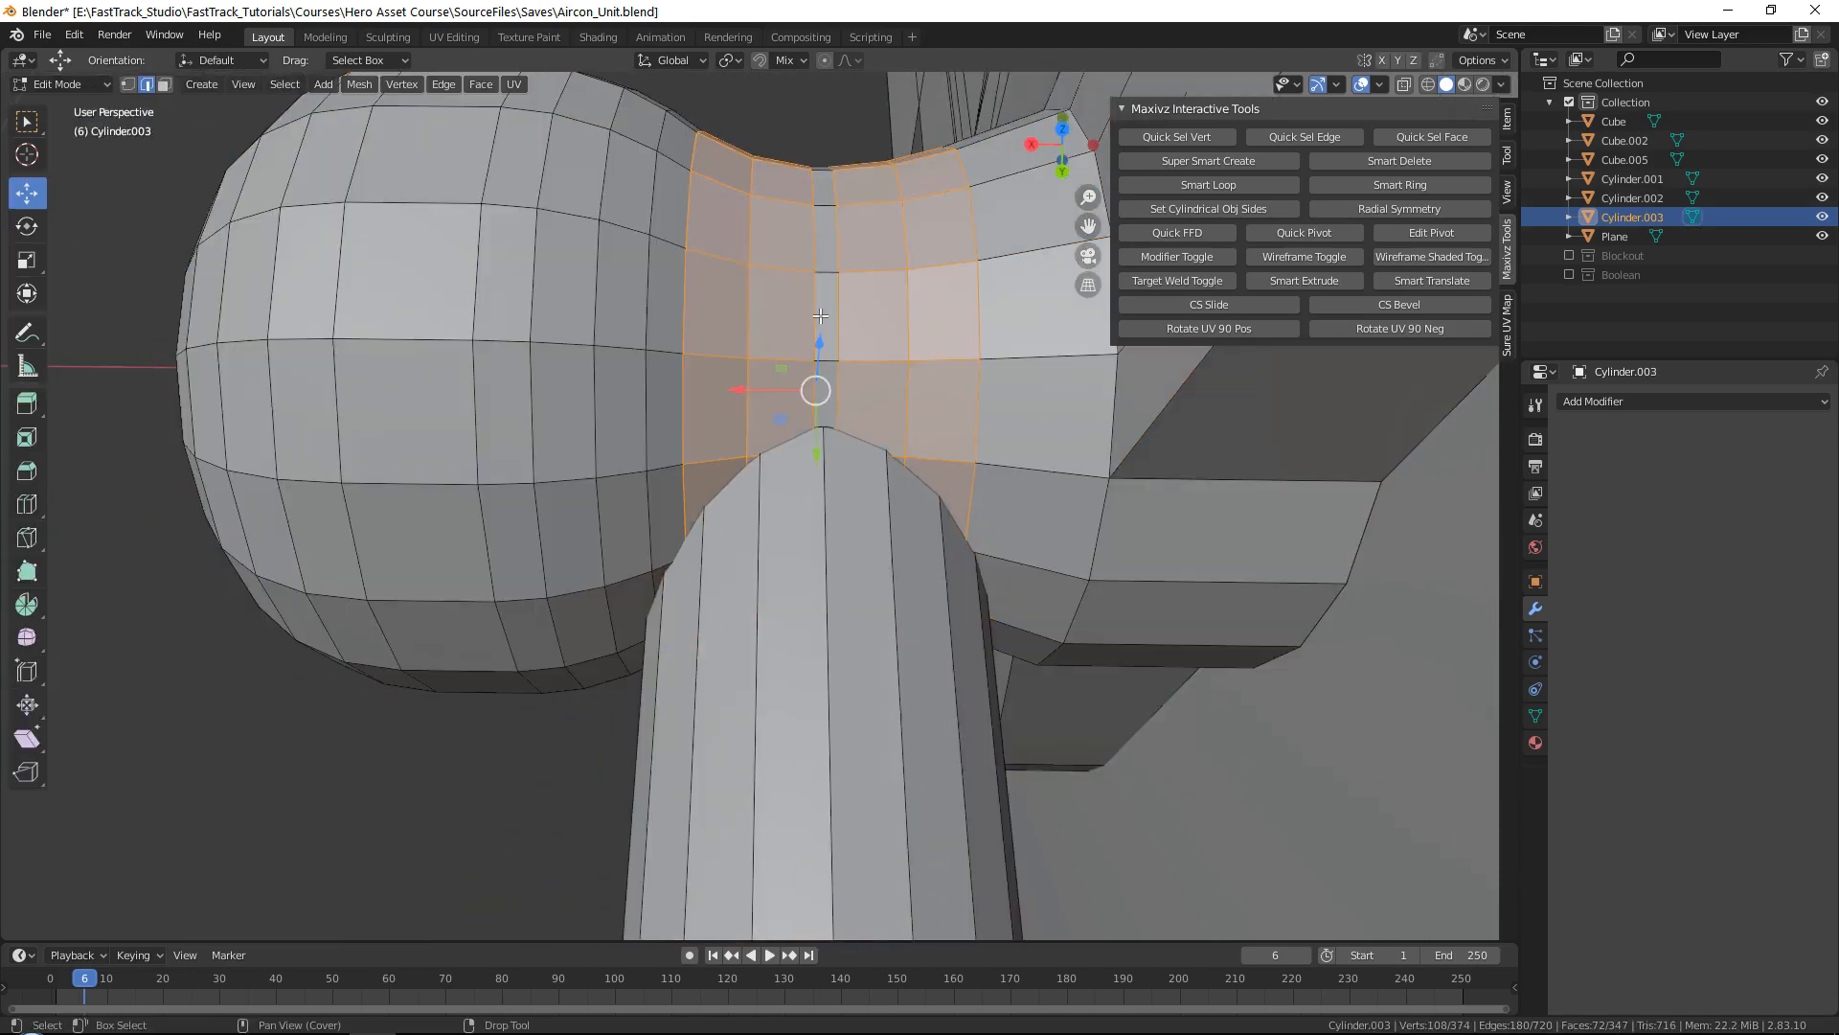
{"action": "left_click", "coordinate": [815, 312], "text": "alt"}
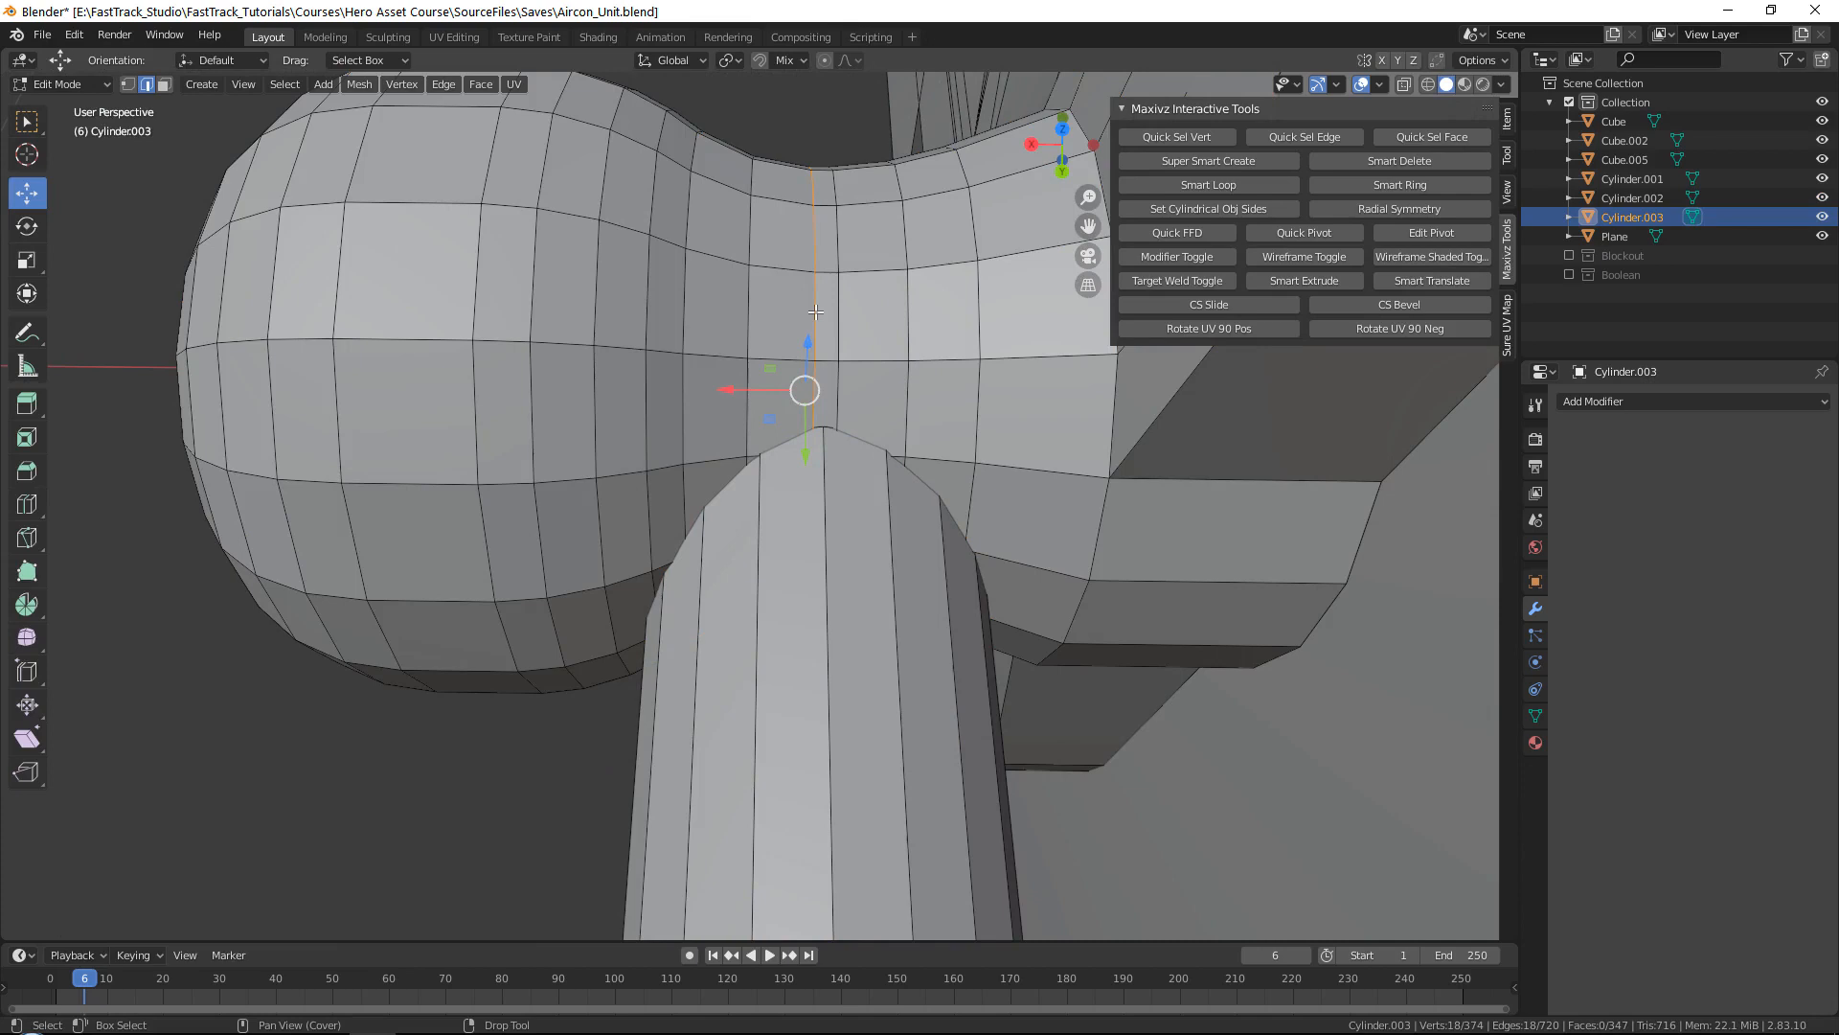
{"action": "key", "text": "ctrl+x"}
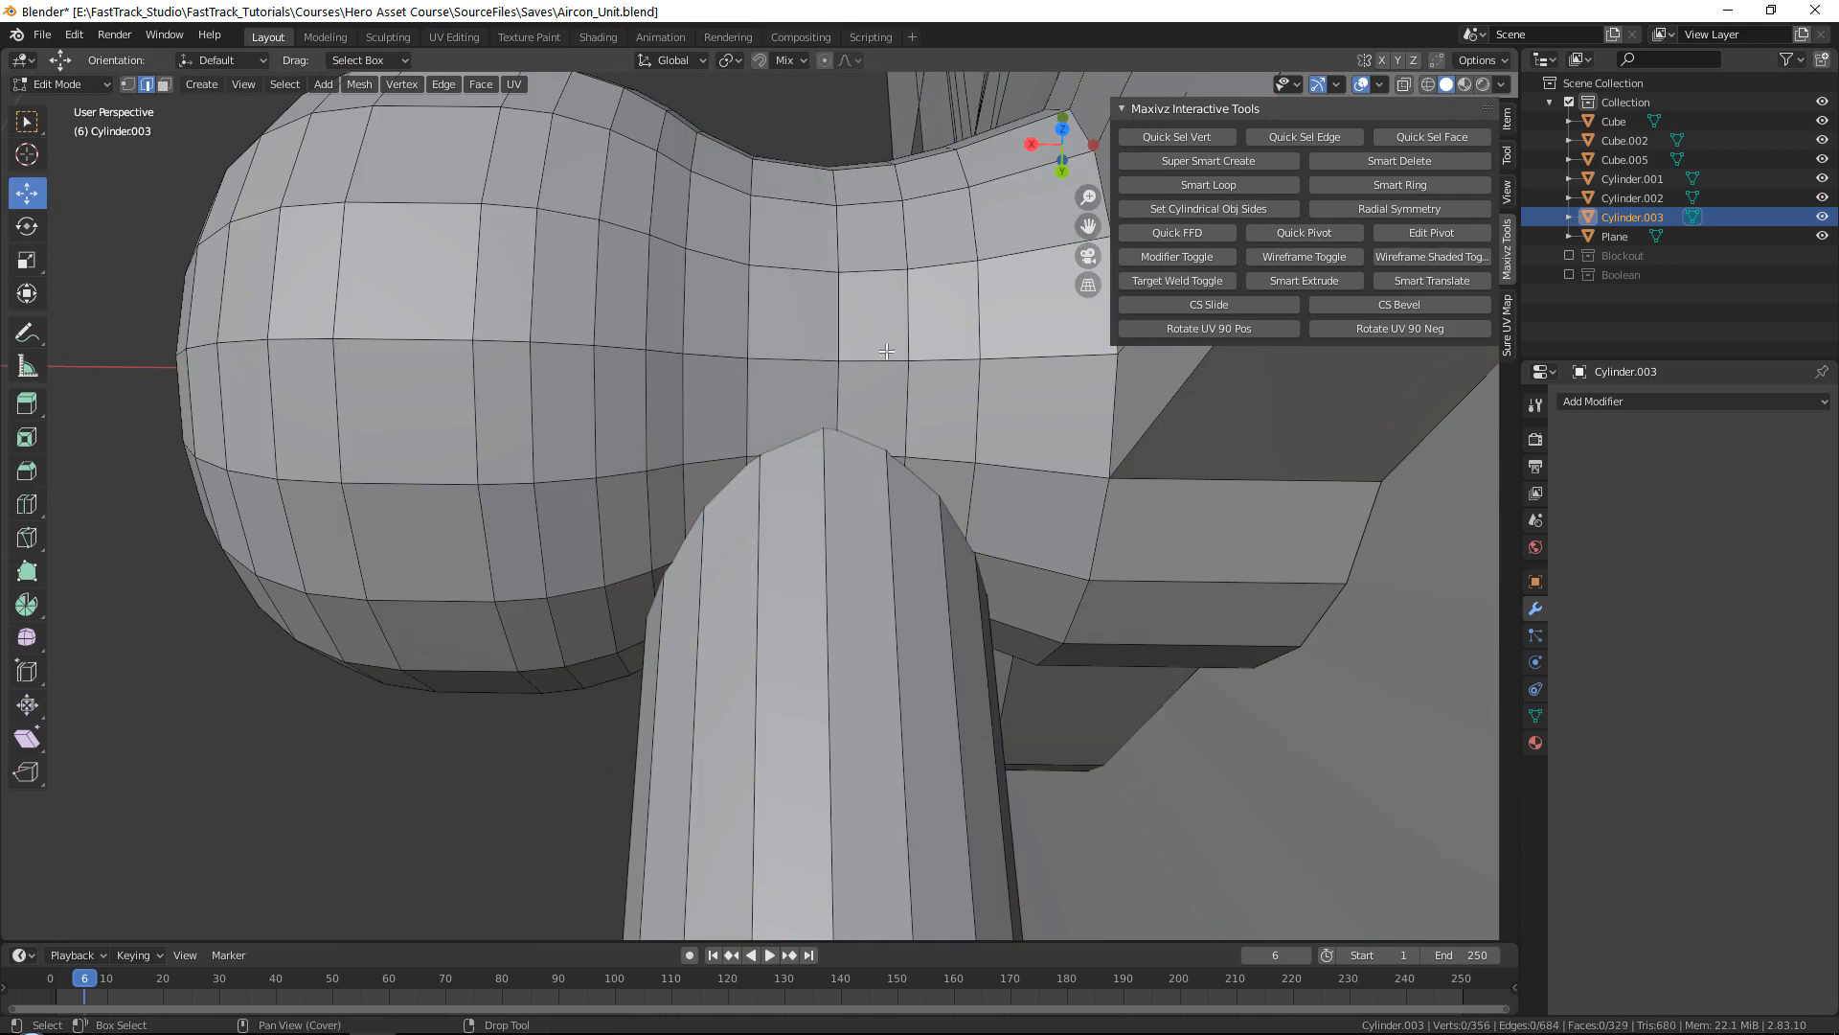
Step: Move the neck's middle edge loop 0.000969 m along X onto the branch's top ridge, and the next loop toward the base about 0.0013 m
{"action": "left_click", "coordinate": [841, 314], "text": "alt"}
{"action": "left_click_drag", "start_coordinate": [761, 390], "coordinate": [745, 393]}
{"action": "middle_click_drag", "start_coordinate": [895, 388], "coordinate": [862, 388], "text": "shift"}
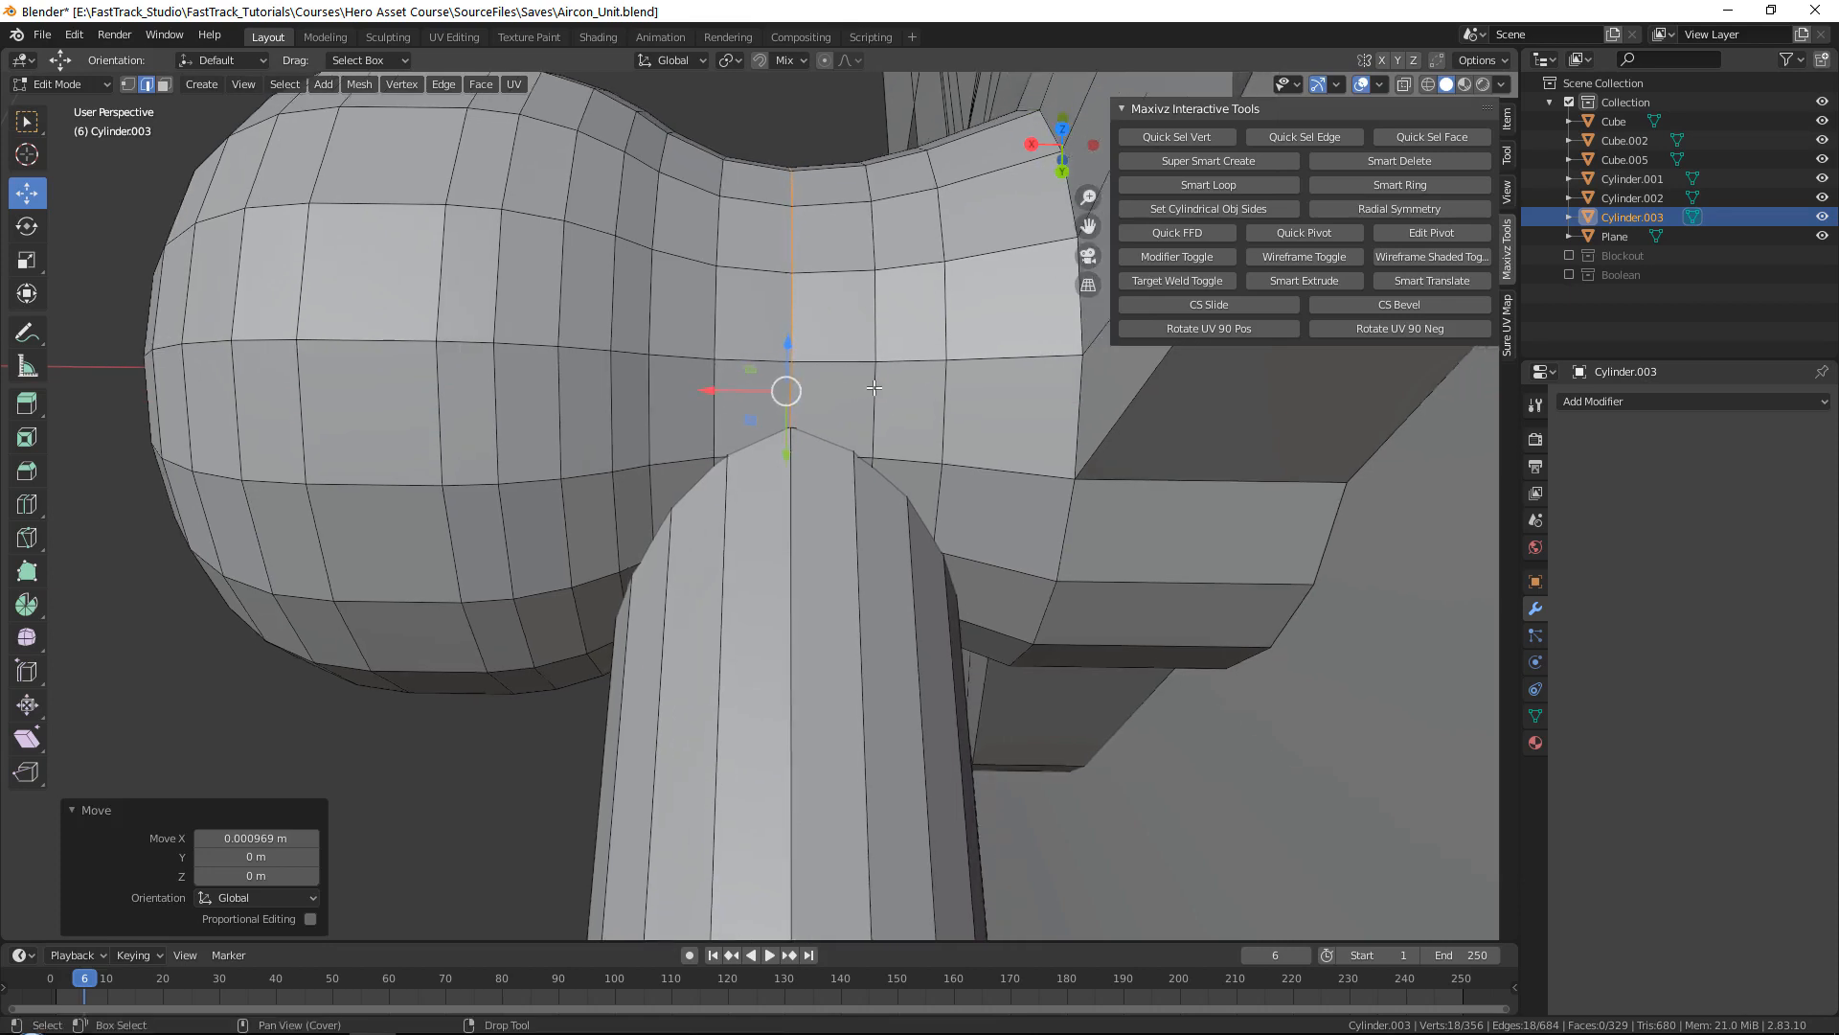
{"action": "key", "text": "g"}
{"action": "key", "text": "x"}
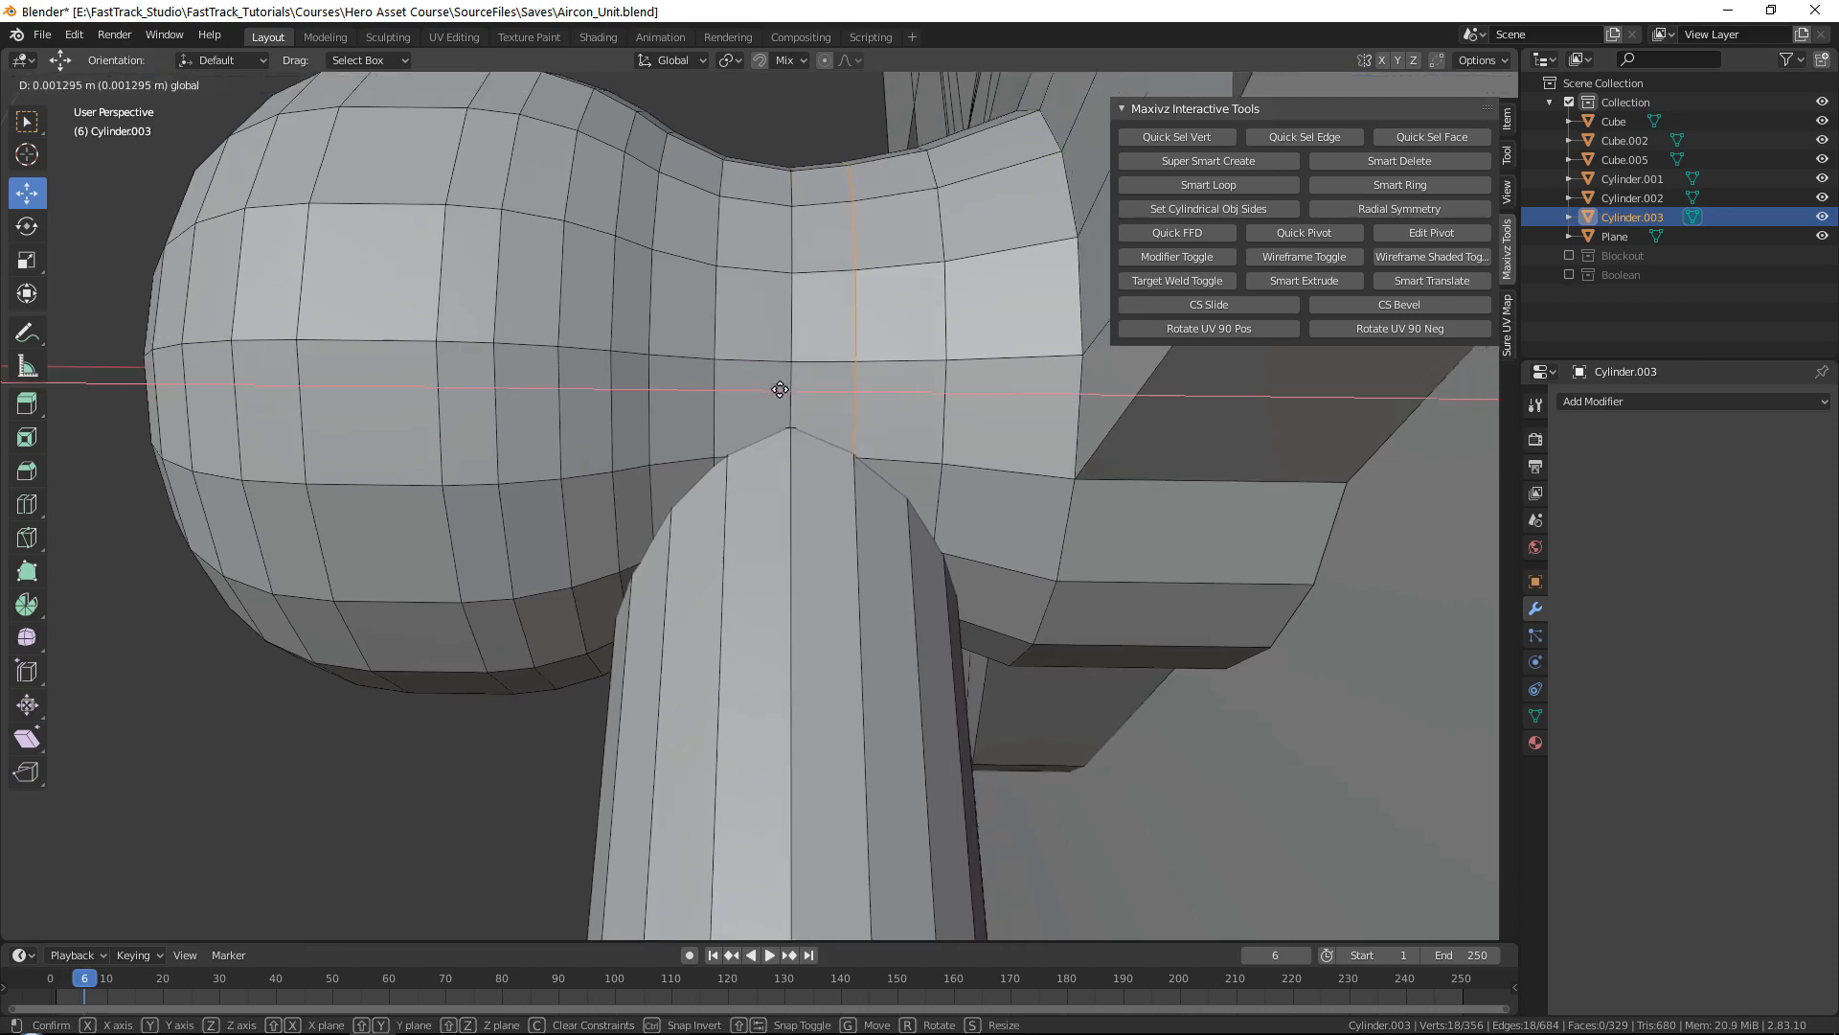
{"action": "left_click_drag", "start_coordinate": [780, 390], "coordinate": [780, 390]}
Step: Align the neck's remaining edge loops along X with the branch cylinder's edges, moving the loop nearest the base plate by -0.00068 m
{"action": "left_click", "coordinate": [717, 393], "text": "alt"}
{"action": "left_click_drag", "start_coordinate": [657, 393], "coordinate": [670, 390]}
{"action": "middle_click_drag", "start_coordinate": [670, 390], "coordinate": [692, 440]}
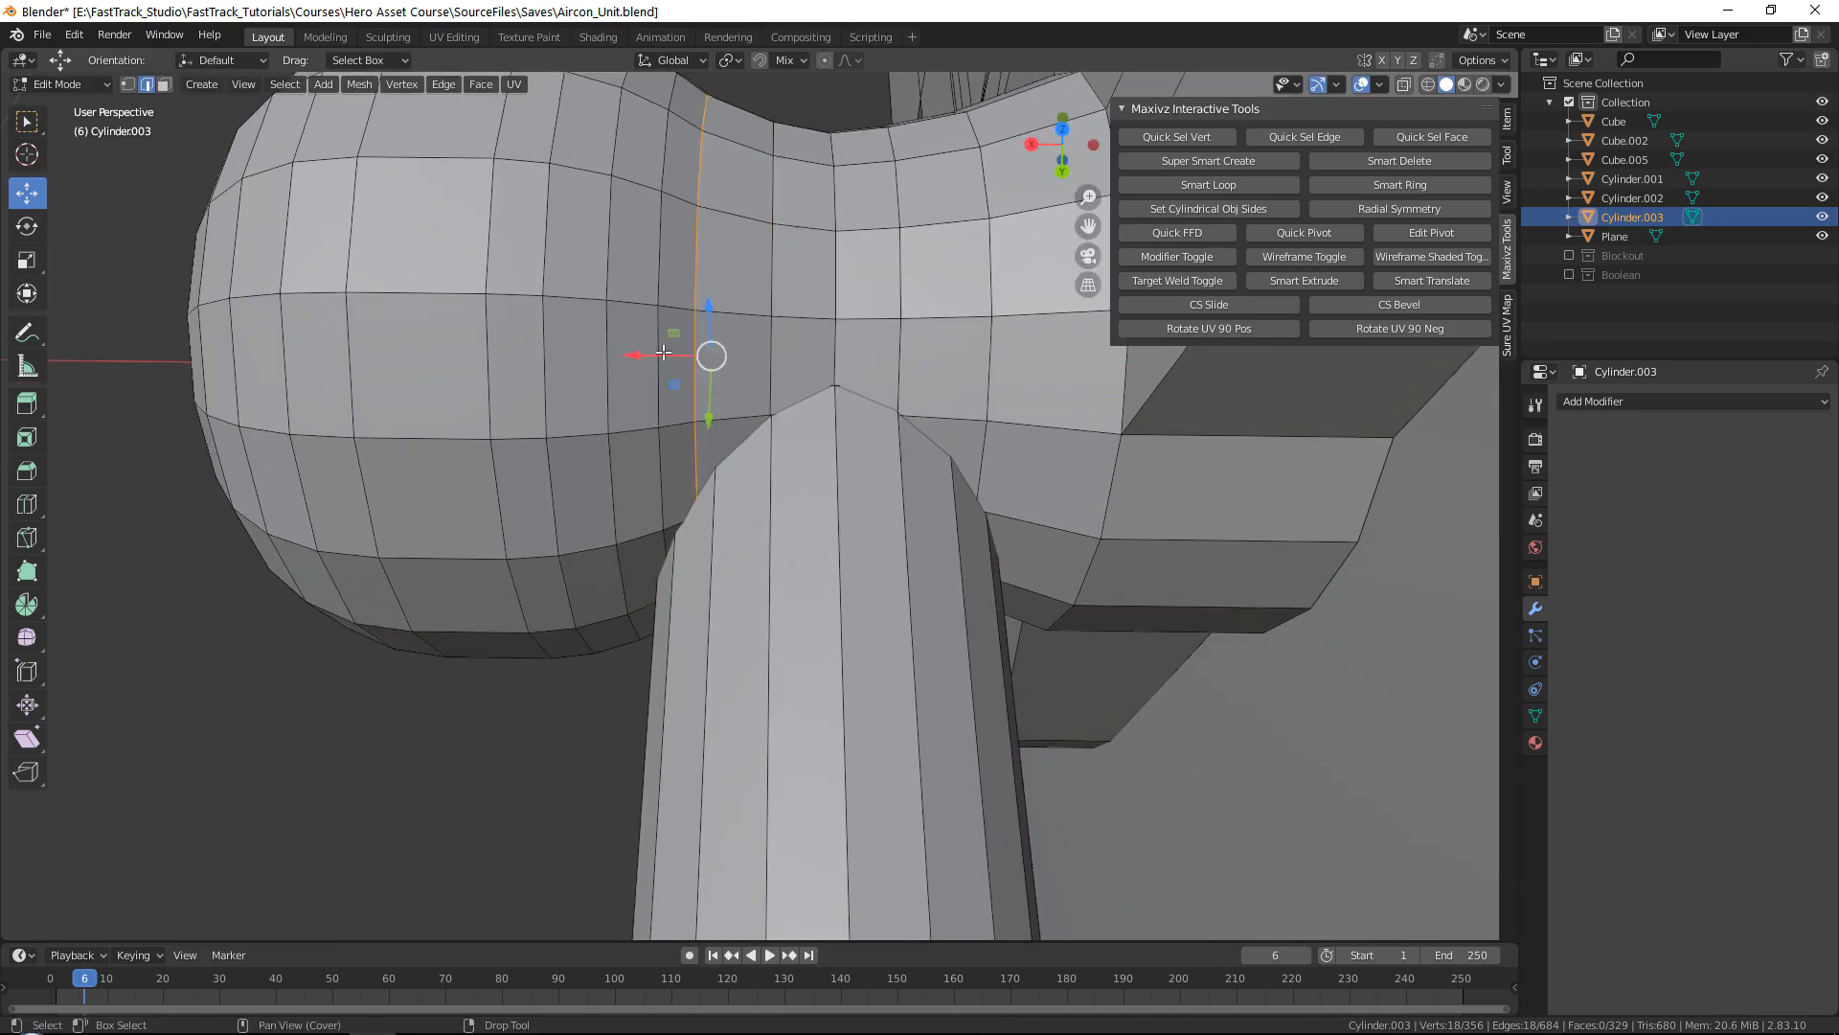
{"action": "mouse_move", "coordinate": [653, 347]}
{"action": "left_mouse_down"}
{"action": "mouse_move", "coordinate": [673, 375]}
{"action": "mouse_move", "coordinate": [625, 353]}
{"action": "left_mouse_up"}
{"action": "key", "text": "g"}
{"action": "middle_click_drag", "start_coordinate": [624, 354], "coordinate": [616, 424]}
{"action": "middle_click_drag", "start_coordinate": [792, 507], "coordinate": [710, 534], "text": "shift"}
{"action": "left_click", "coordinate": [745, 499], "text": "alt"}
{"action": "left_click_drag", "start_coordinate": [713, 520], "coordinate": [722, 518]}
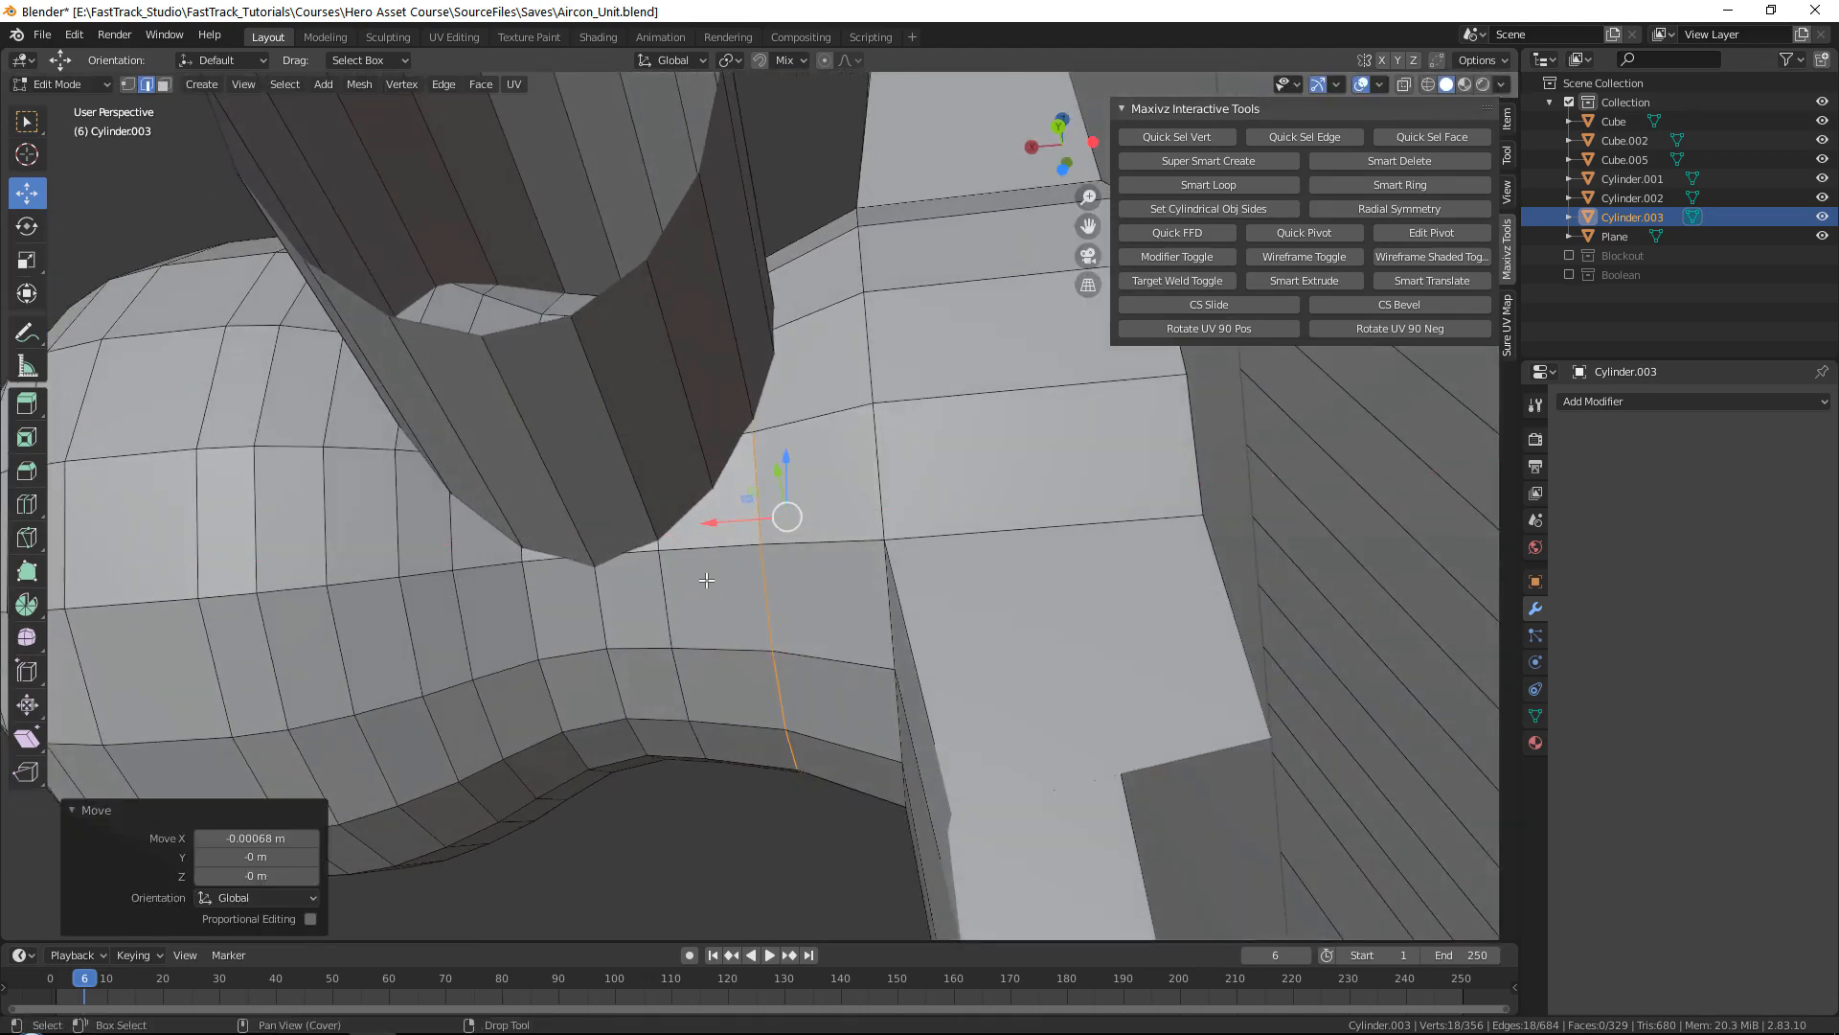
Step: Insert edge loops on the neck's base-plate side and slide the last one to factor -0.588, against the branch's outline
{"action": "key", "text": "ctrl+r"}
{"action": "left_click", "coordinate": [732, 553]}
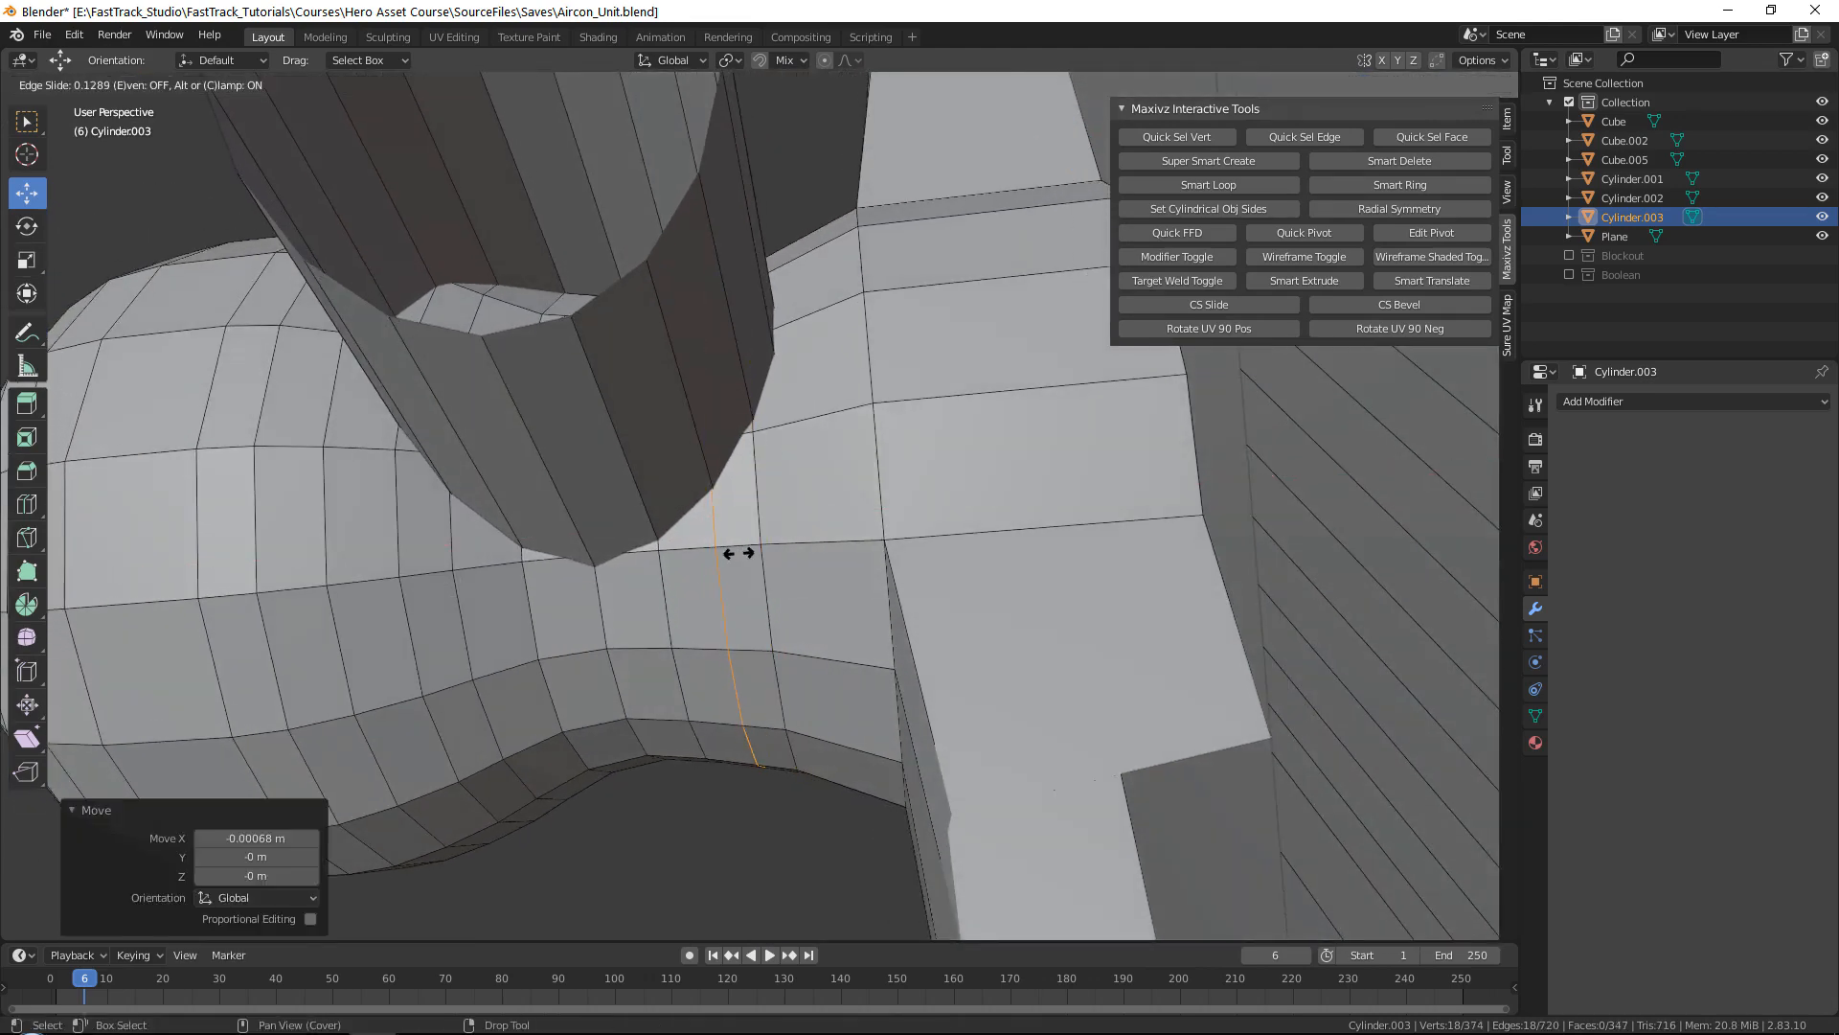
{"action": "left_click", "coordinate": [740, 553]}
{"action": "middle_click_drag", "start_coordinate": [738, 524], "coordinate": [820, 577]}
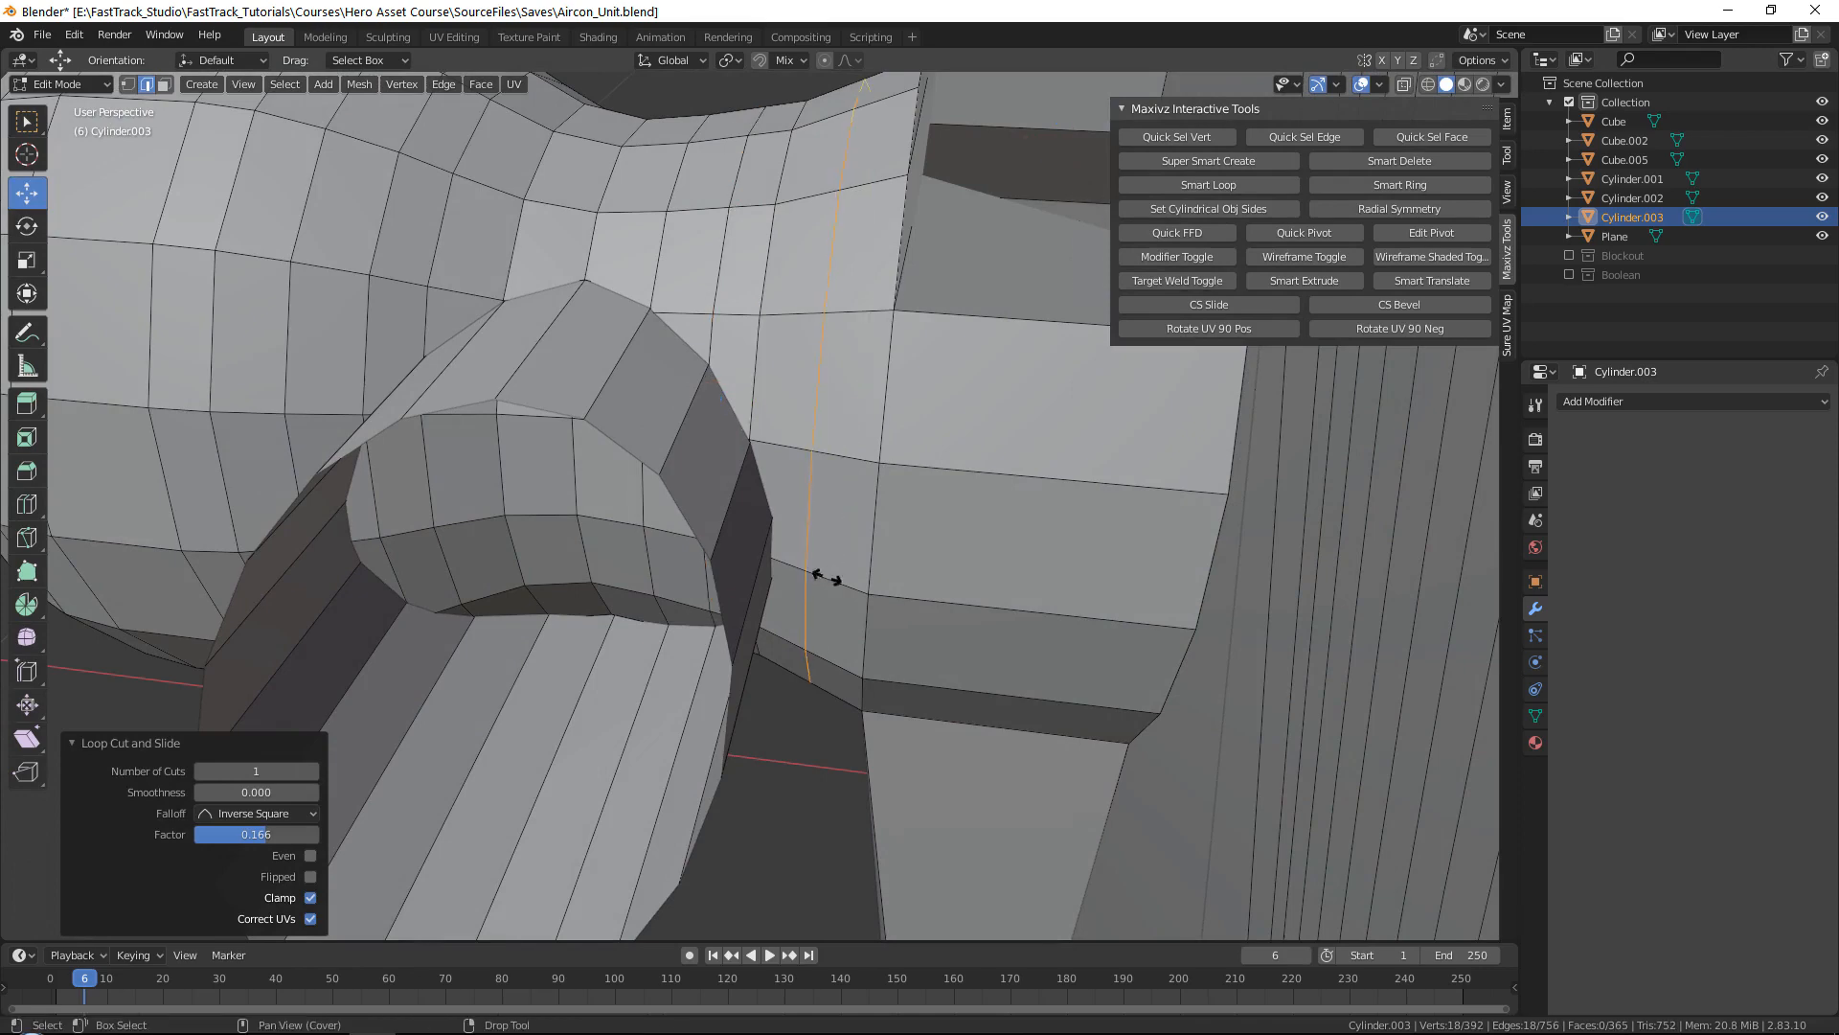
{"action": "key", "text": "g"}
{"action": "key", "text": "g"}
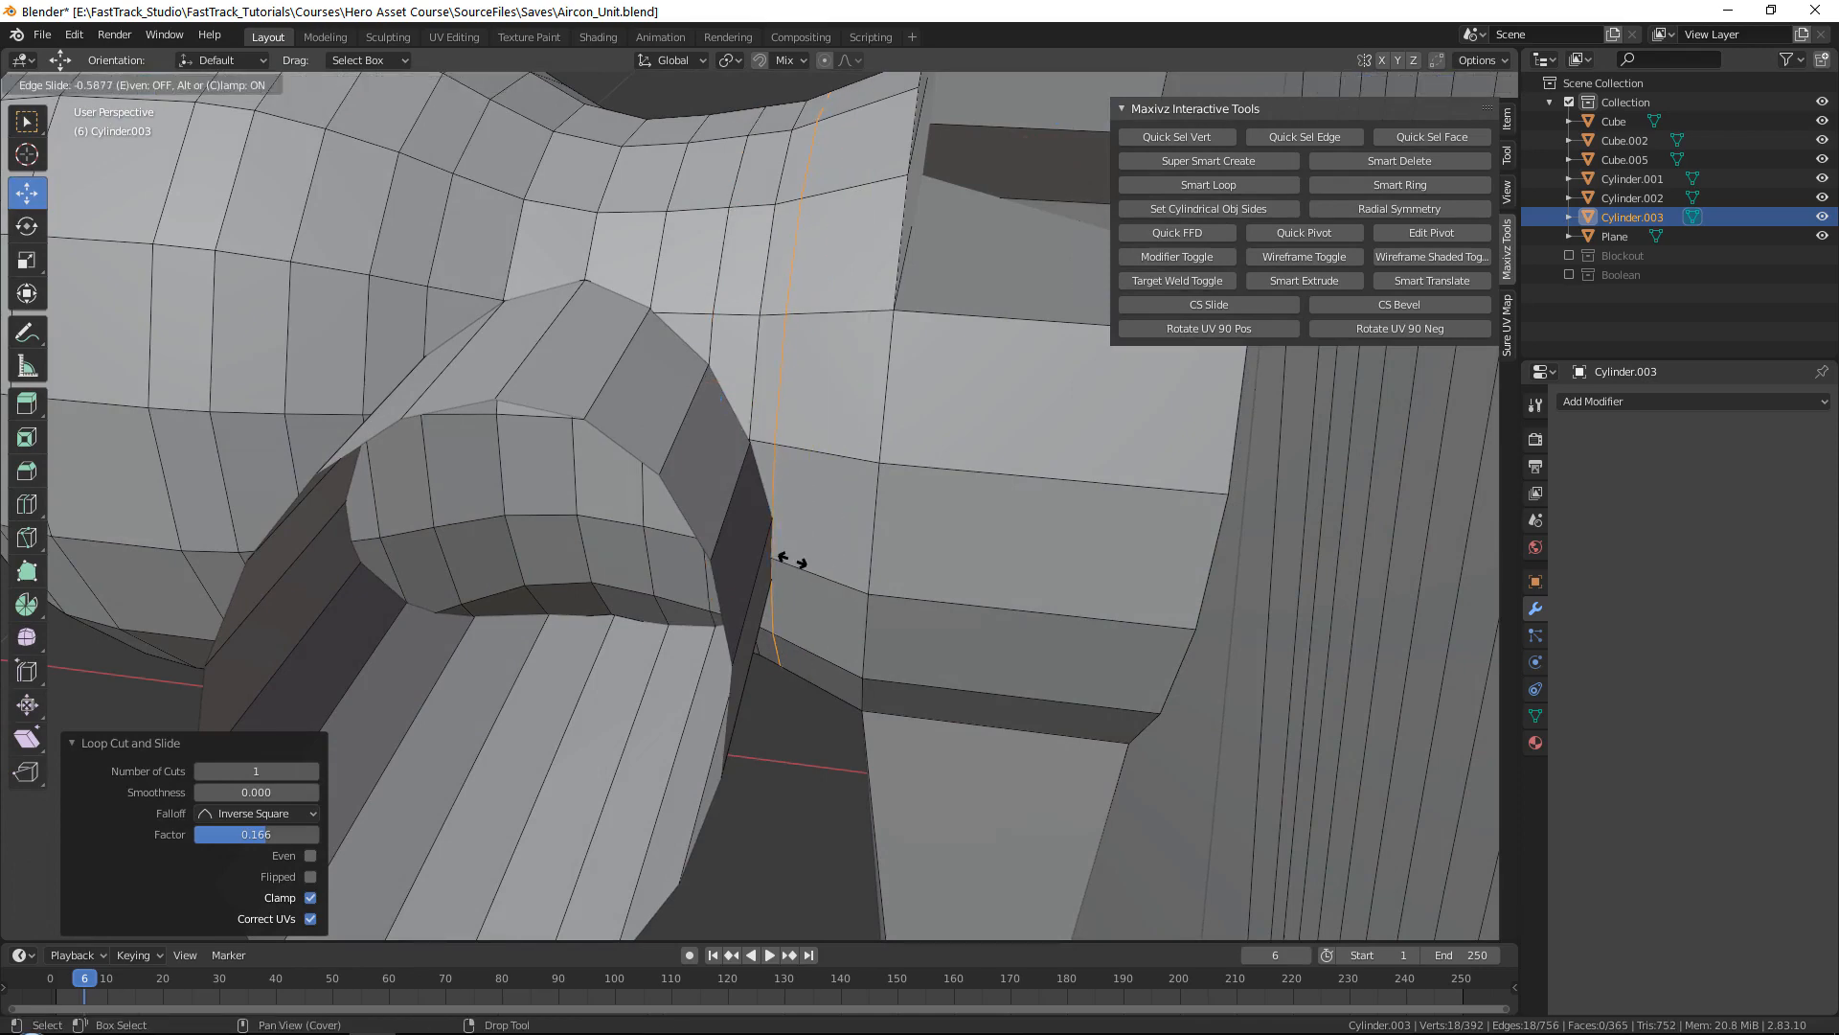
{"action": "left_click", "coordinate": [791, 560]}
Step: Try adding an edge loop on the barrel side of the branch at factor 0.140, and undo it
{"action": "middle_click_drag", "start_coordinate": [523, 504], "coordinate": [733, 505]}
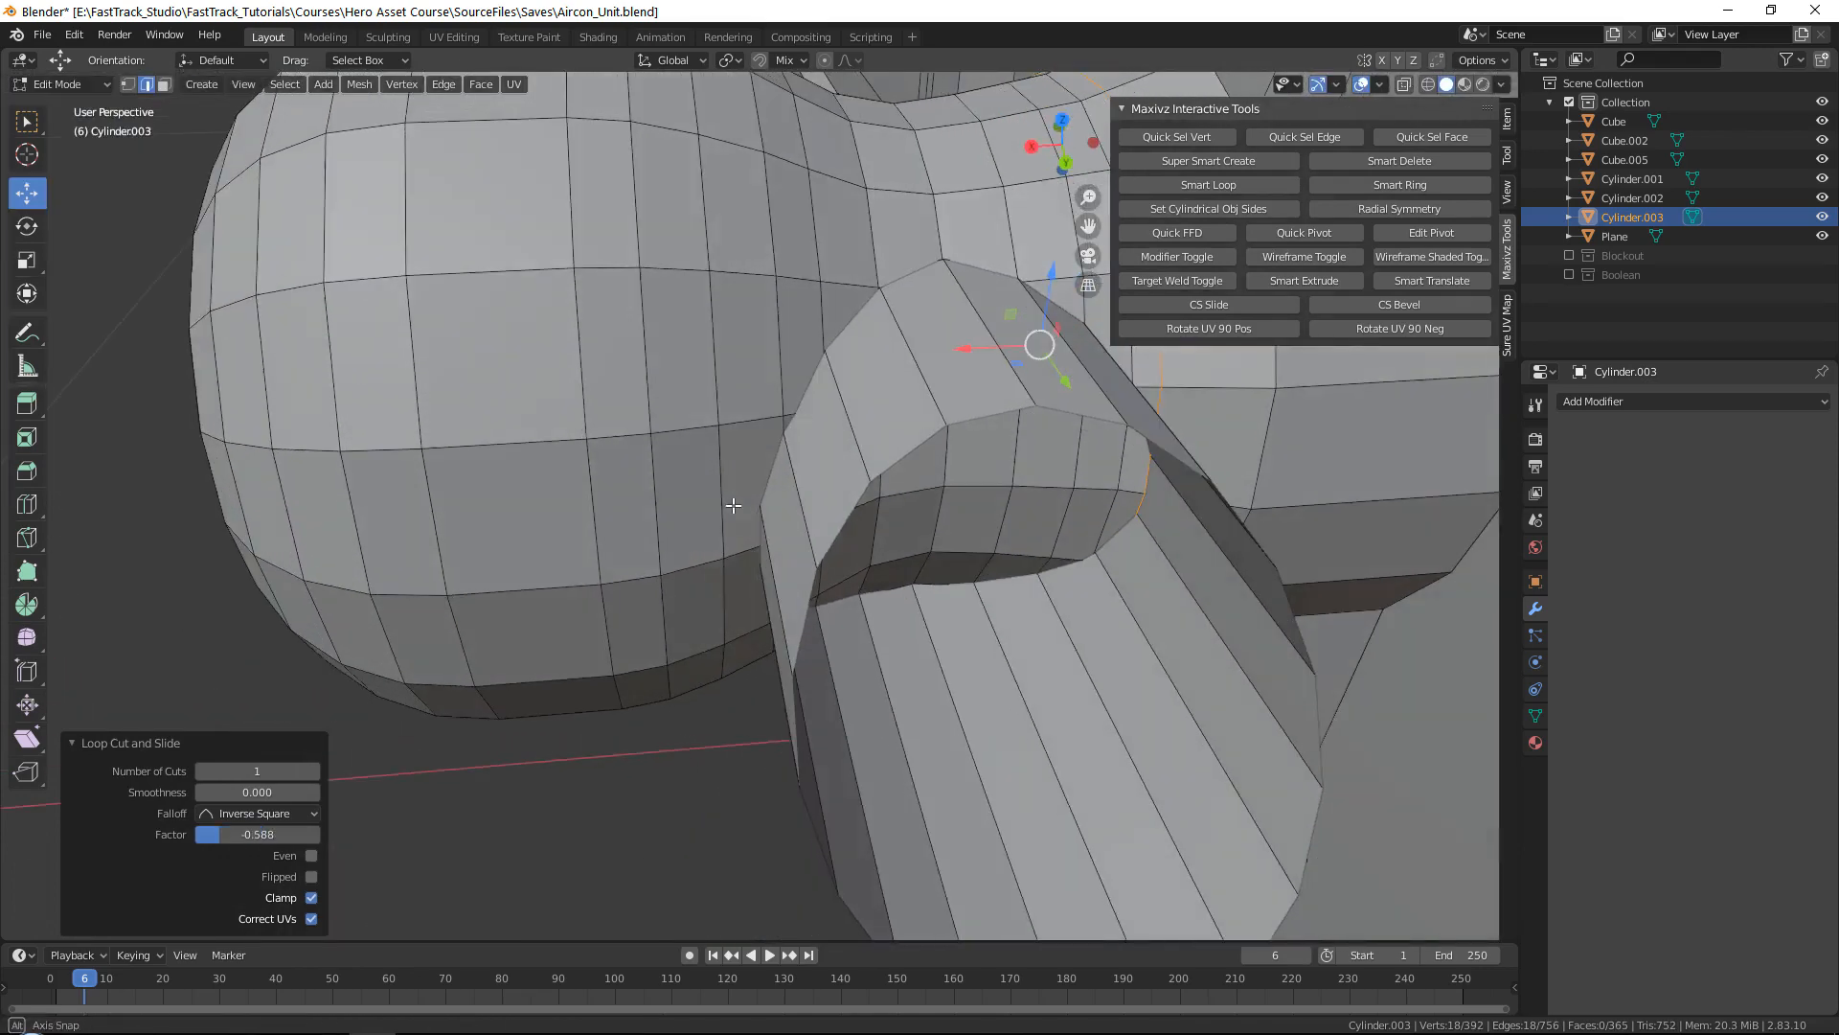
{"action": "key", "text": "ctrl+r"}
{"action": "left_click", "coordinate": [749, 542]}
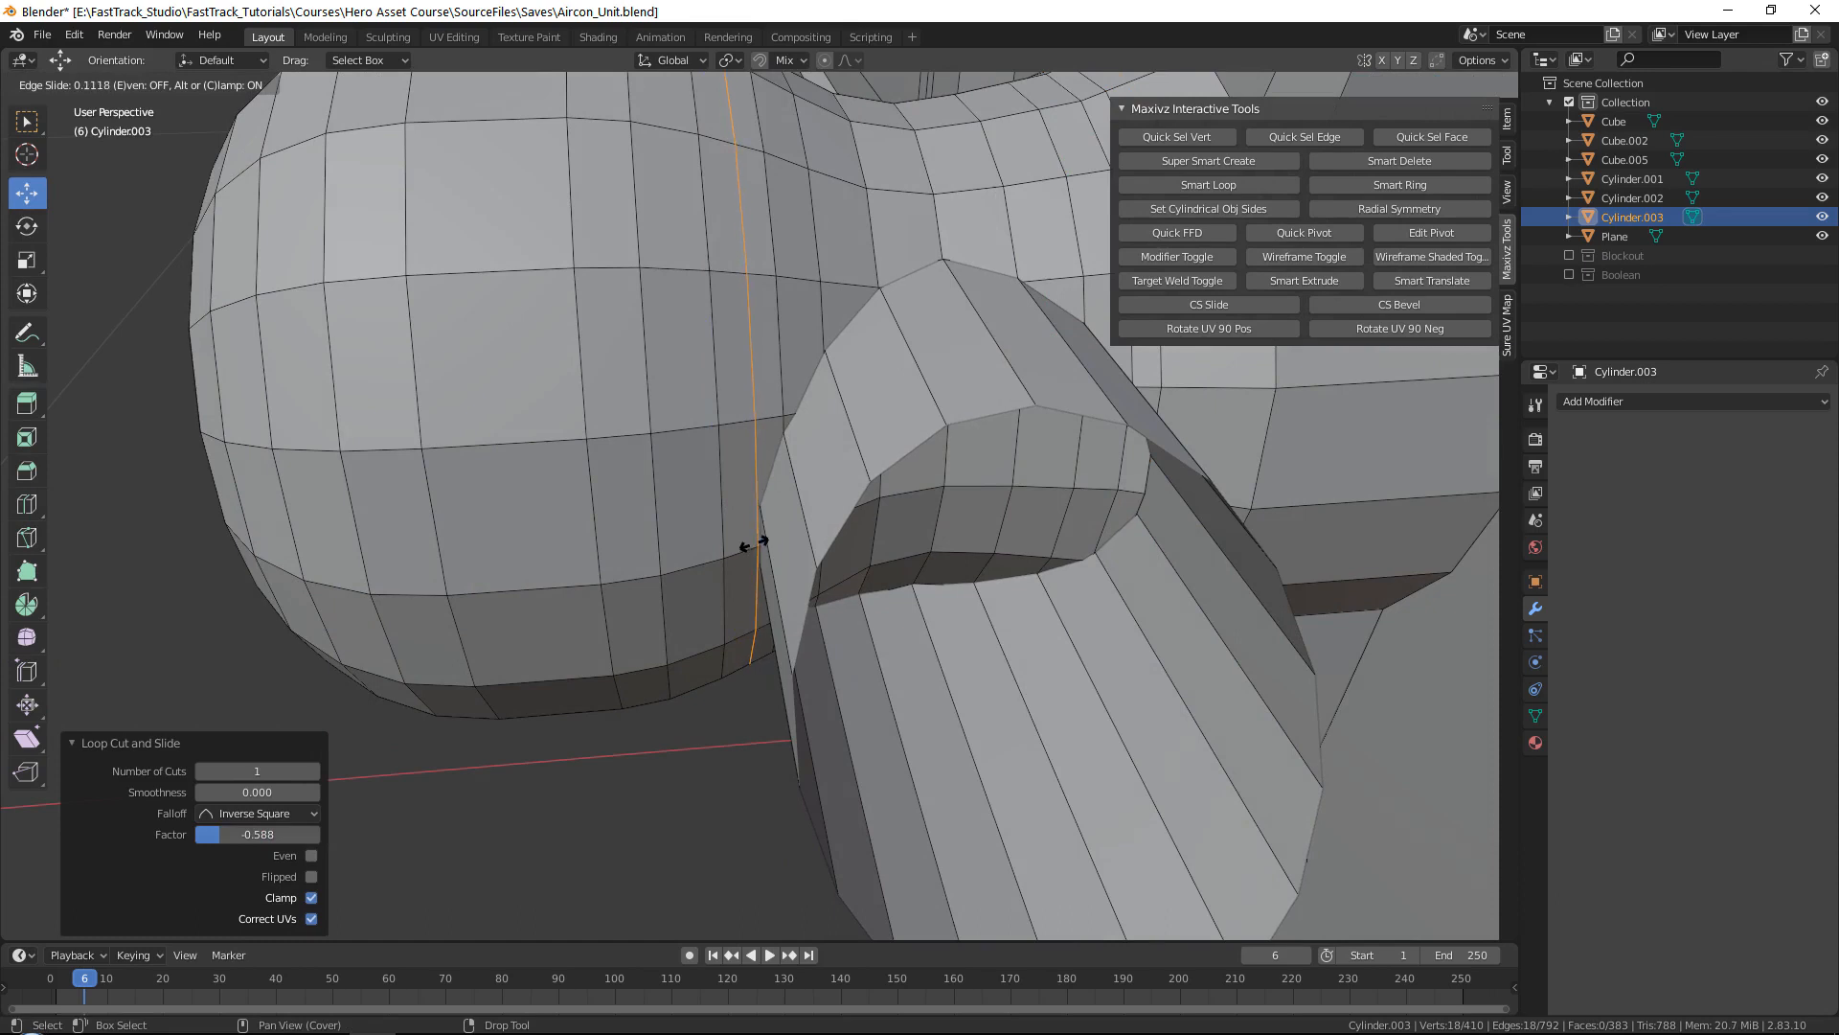
{"action": "left_click", "coordinate": [755, 543]}
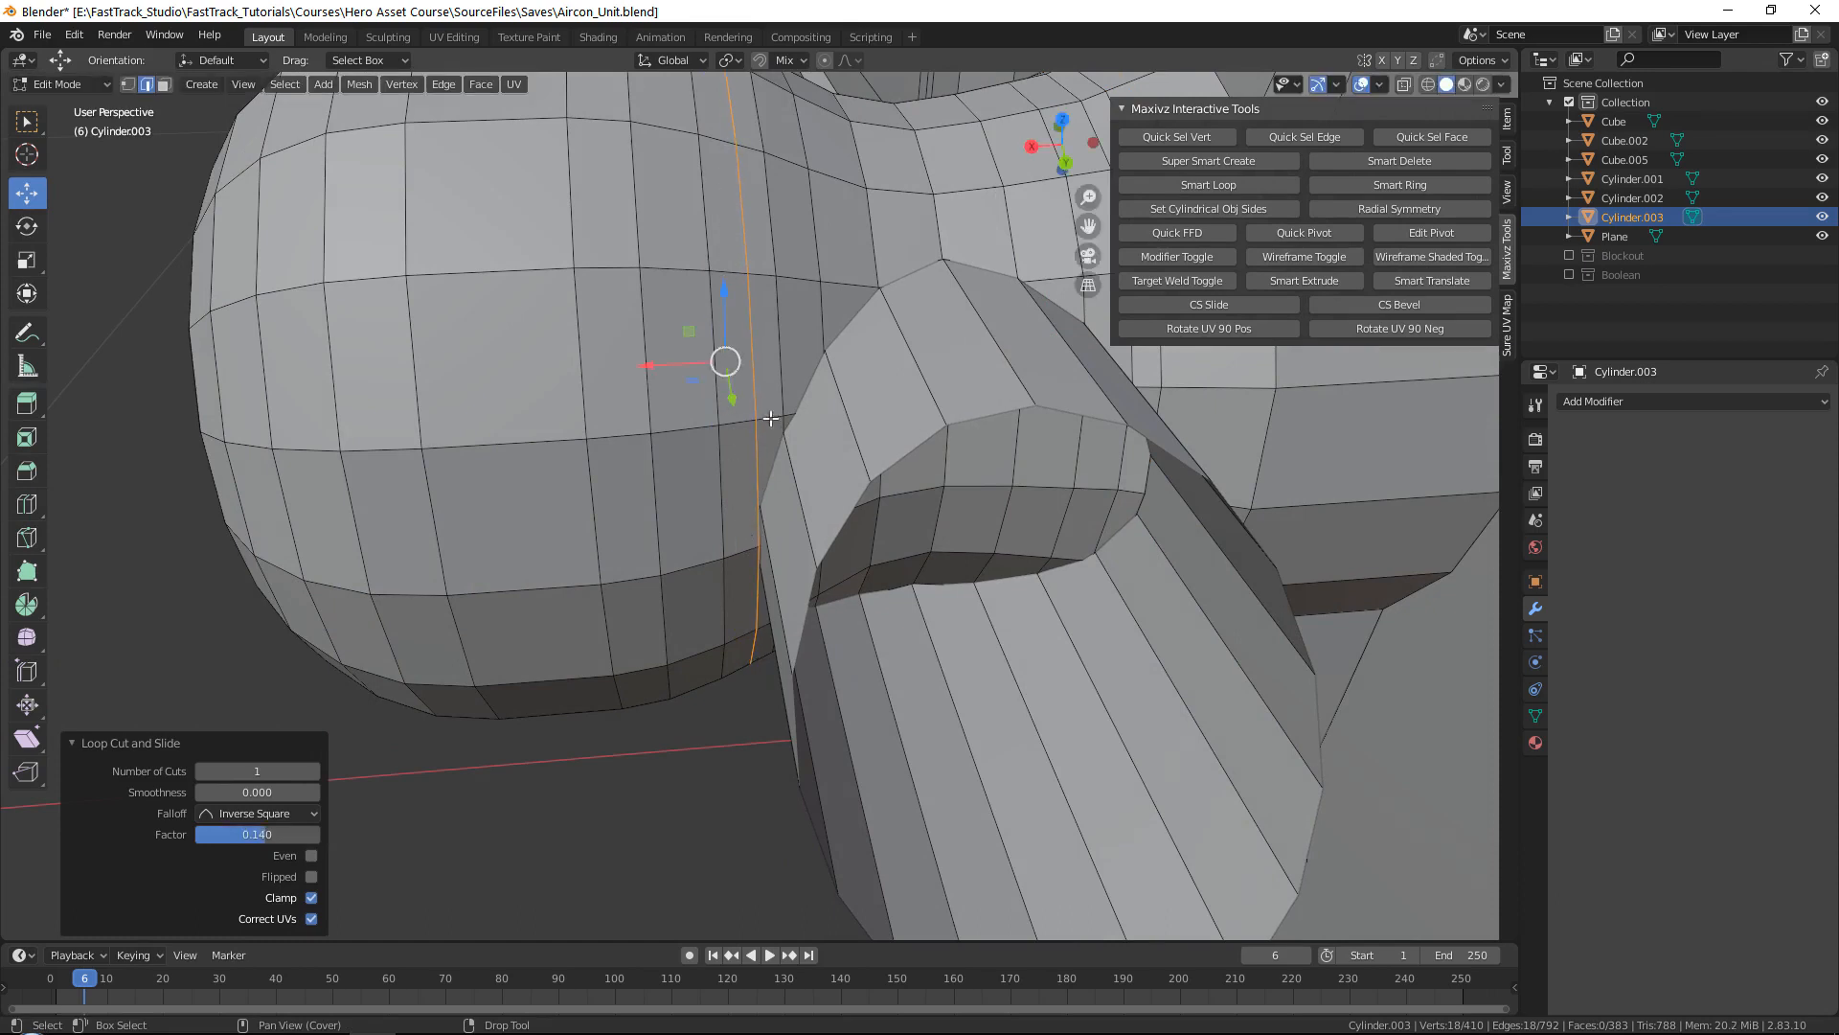
{"action": "middle_click_drag", "start_coordinate": [779, 333], "coordinate": [748, 419]}
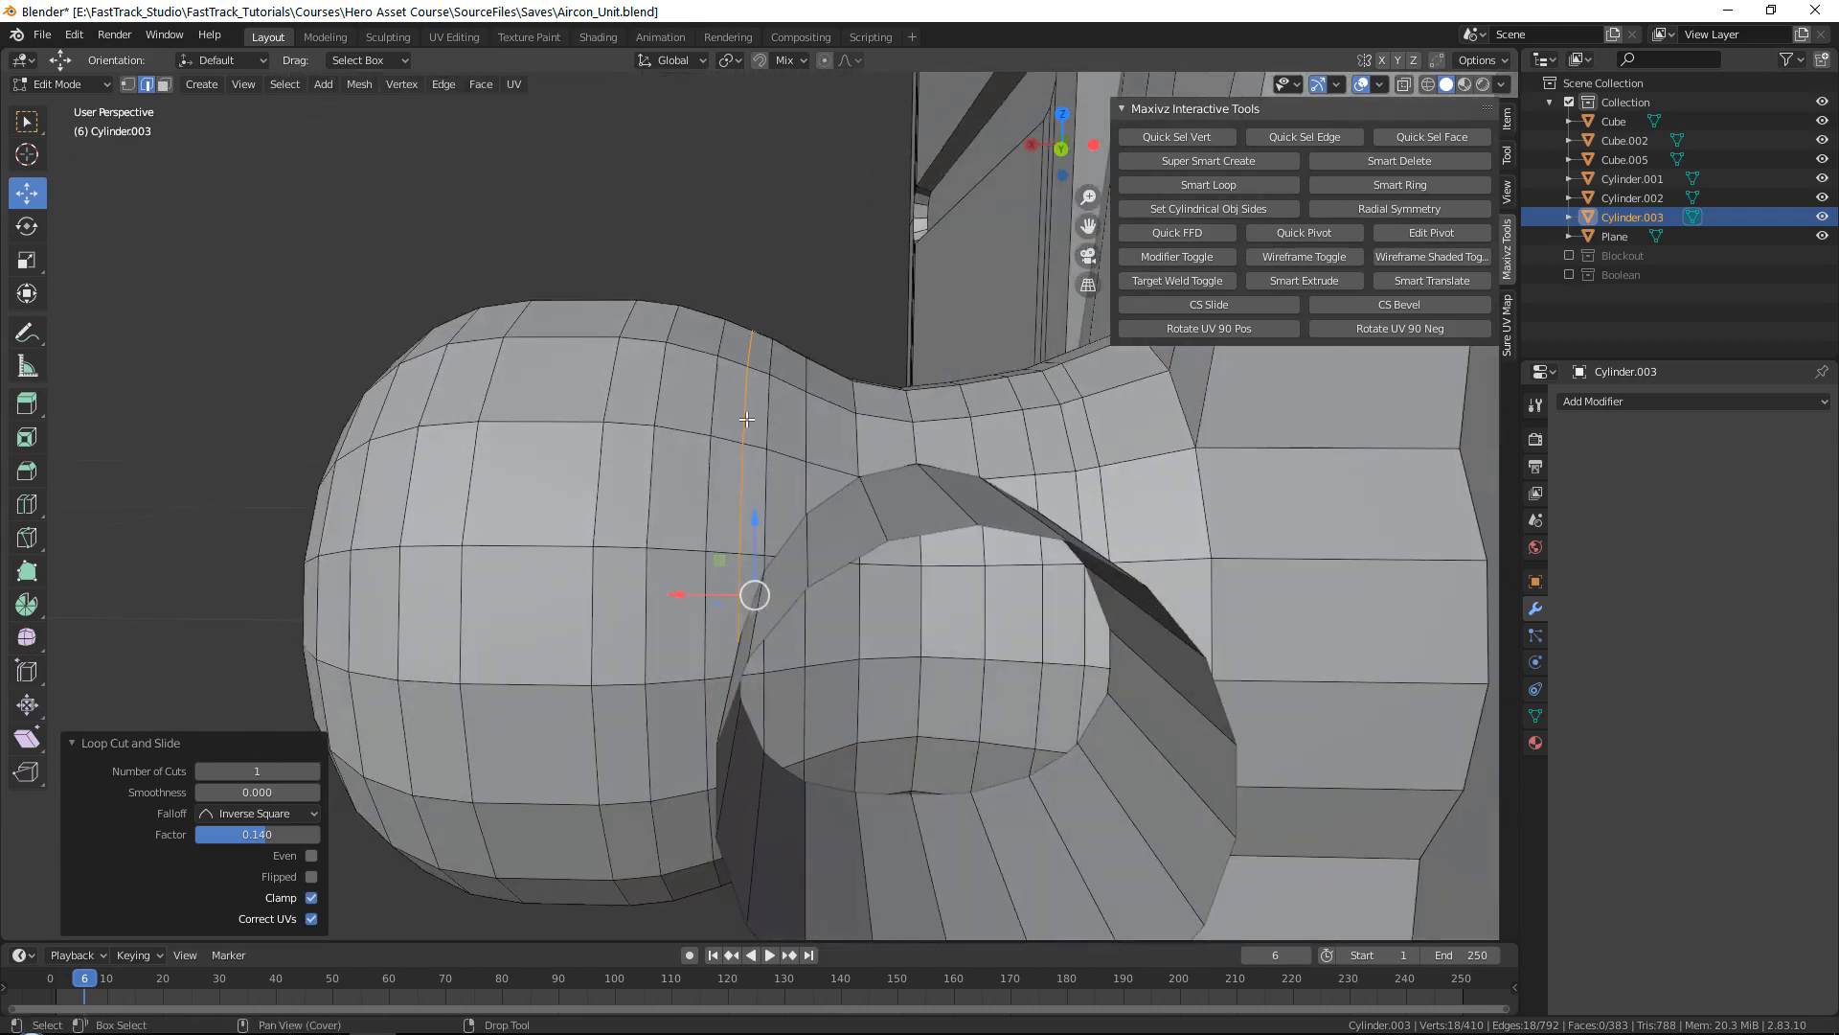
{"action": "key", "text": "ctrl+z"}
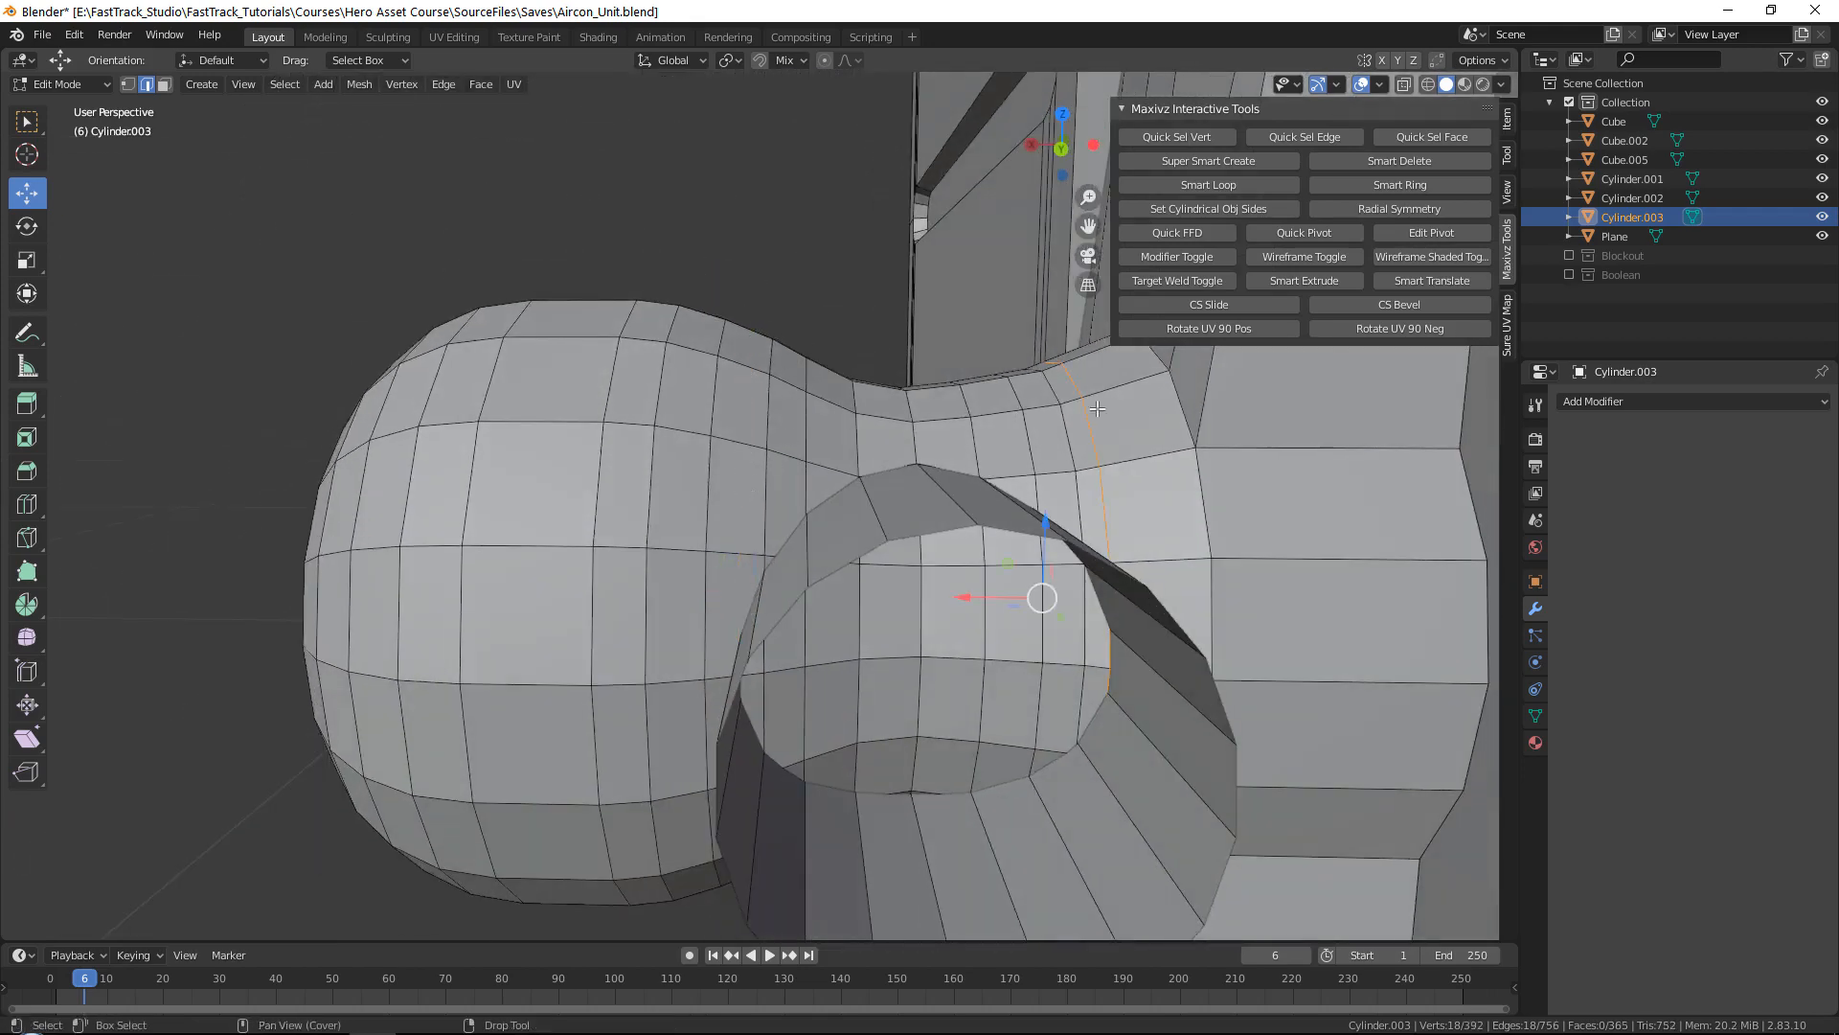
Step: Knife-cut a closed outline into the neck and barrel surface, following the branch cylinder's intersection all the way around
{"action": "middle_click_drag", "start_coordinate": [1096, 408], "coordinate": [890, 322]}
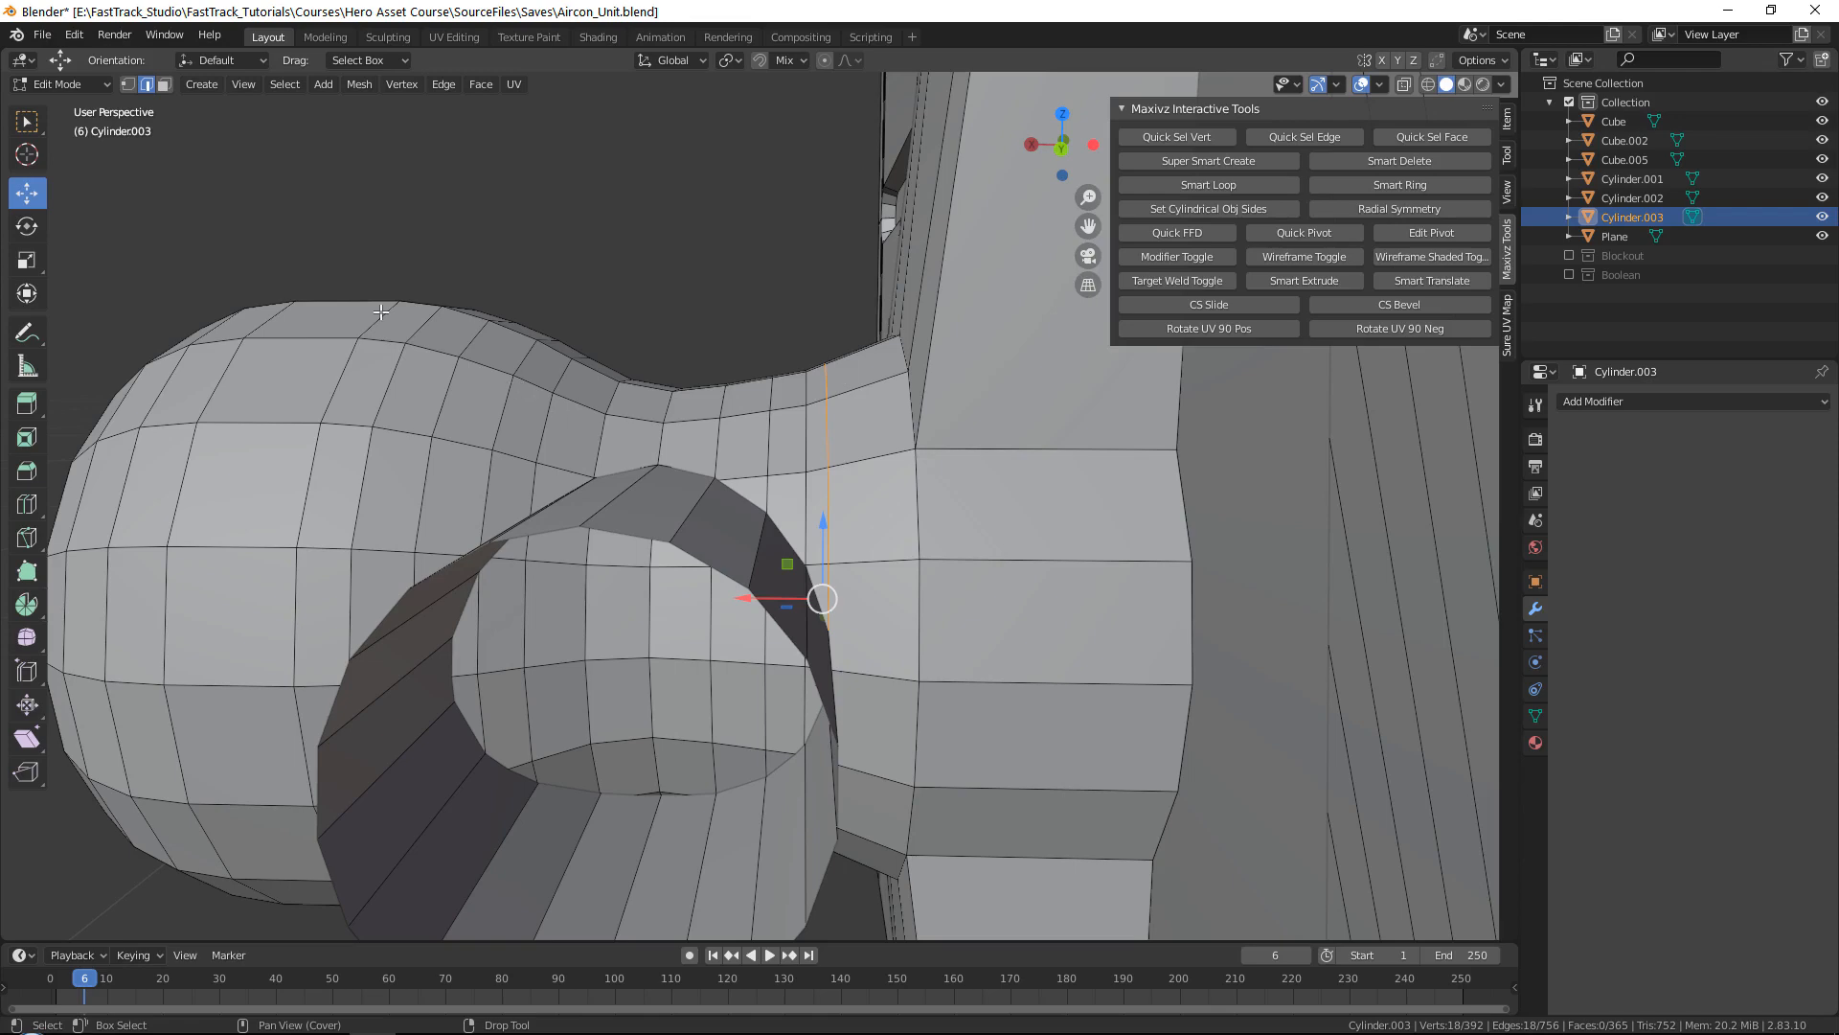
{"action": "middle_click_drag", "start_coordinate": [725, 614], "coordinate": [672, 406]}
{"action": "key", "text": "Tab"}
{"action": "key", "text": "Tab"}
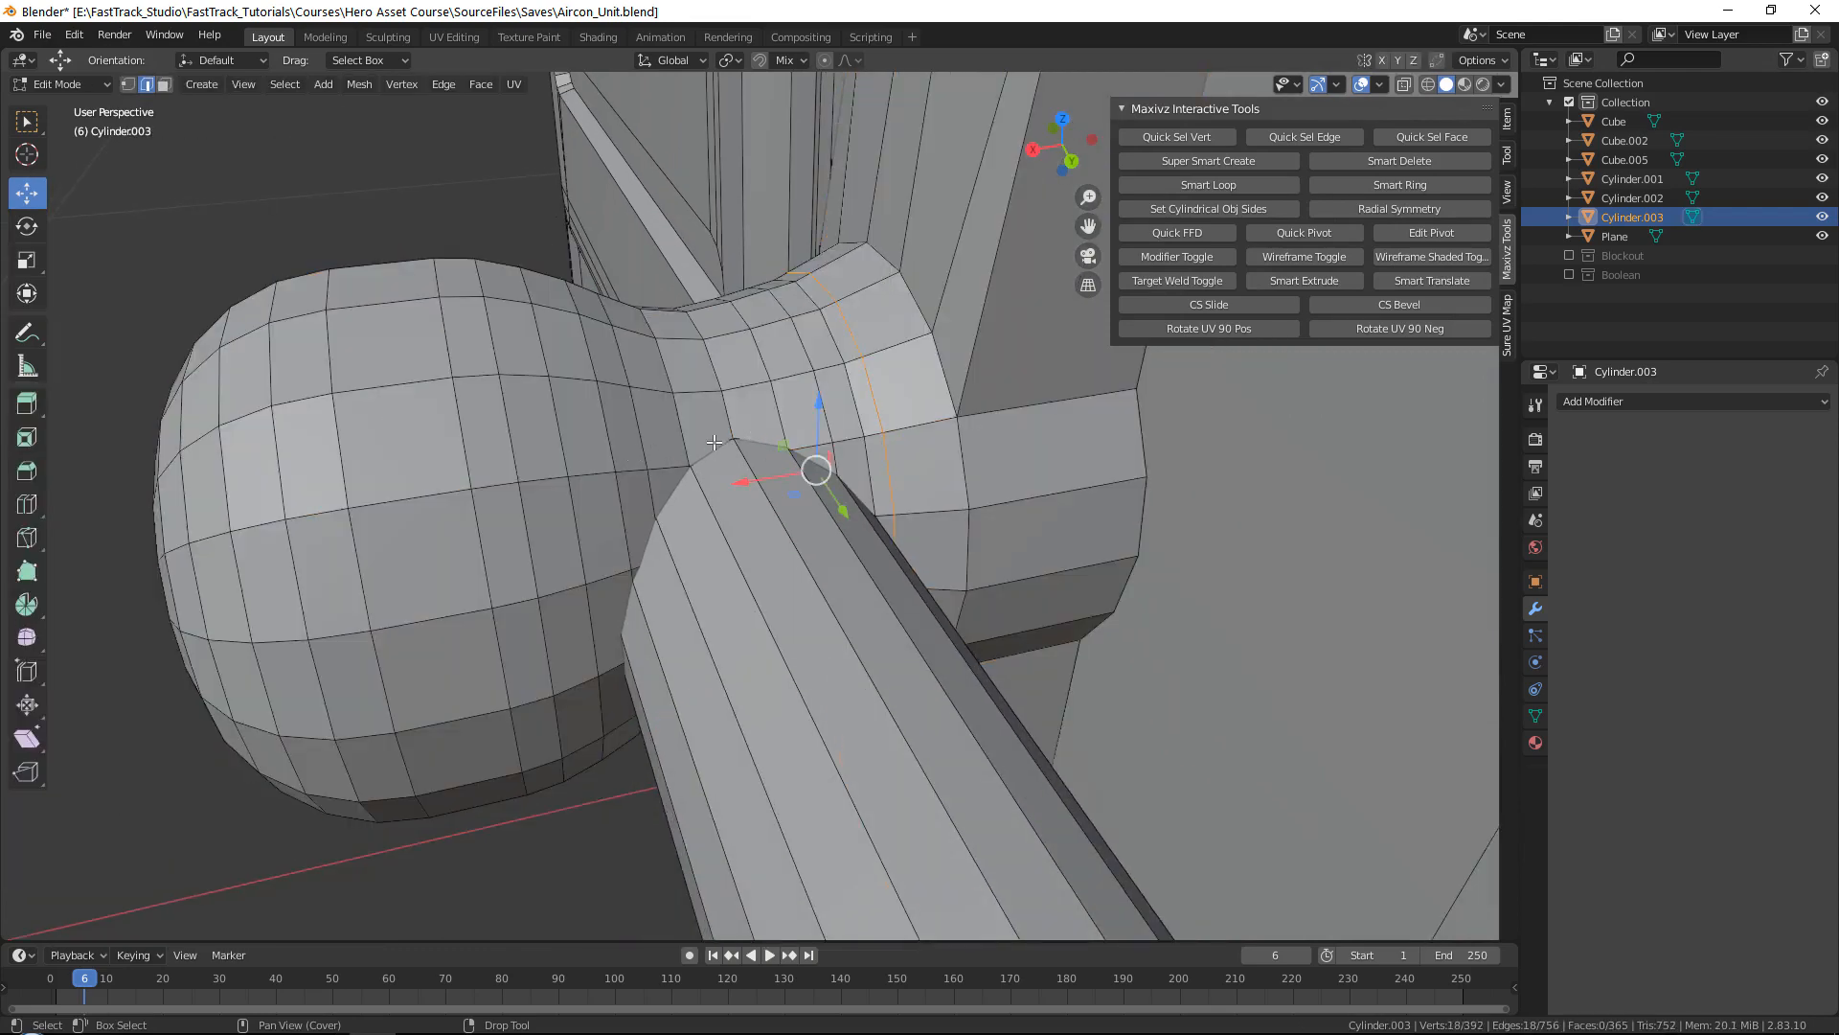
{"action": "key", "text": "k"}
{"action": "left_click", "coordinate": [732, 437]}
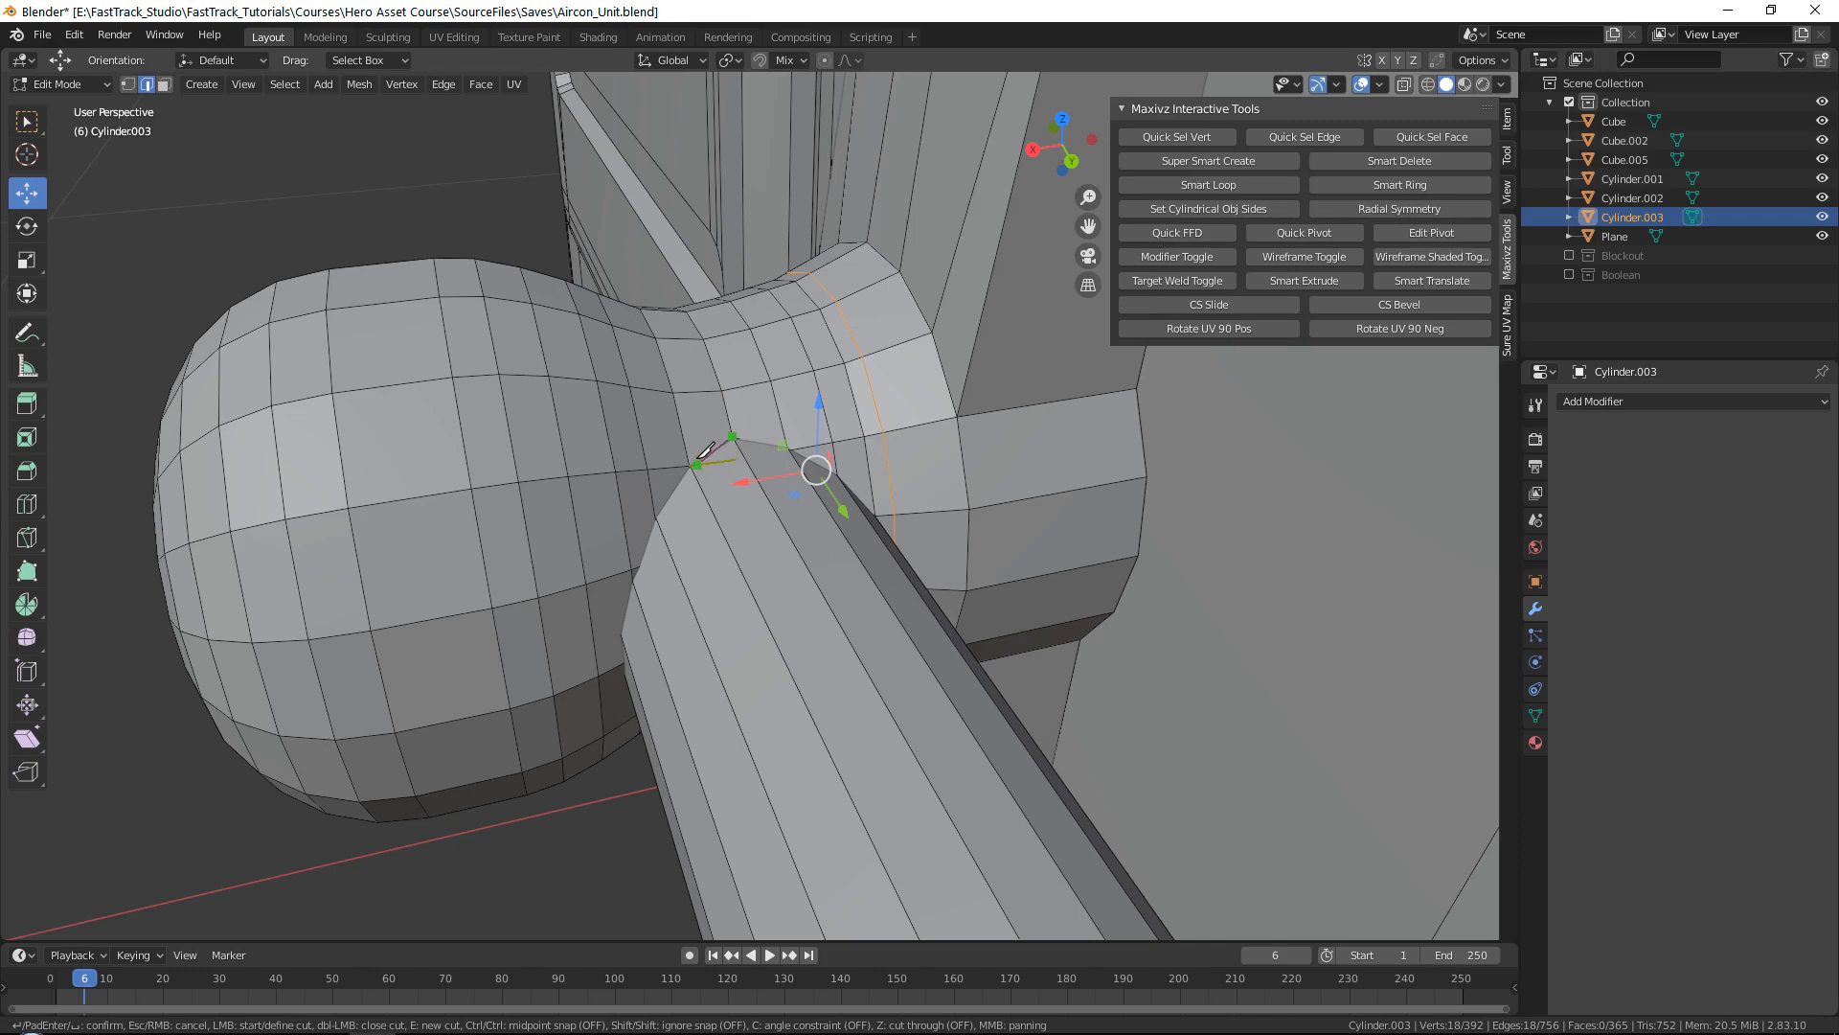
{"action": "left_click", "coordinate": [690, 467]}
{"action": "left_click", "coordinate": [656, 517]}
{"action": "middle_click_drag", "start_coordinate": [636, 567], "coordinate": [652, 558]}
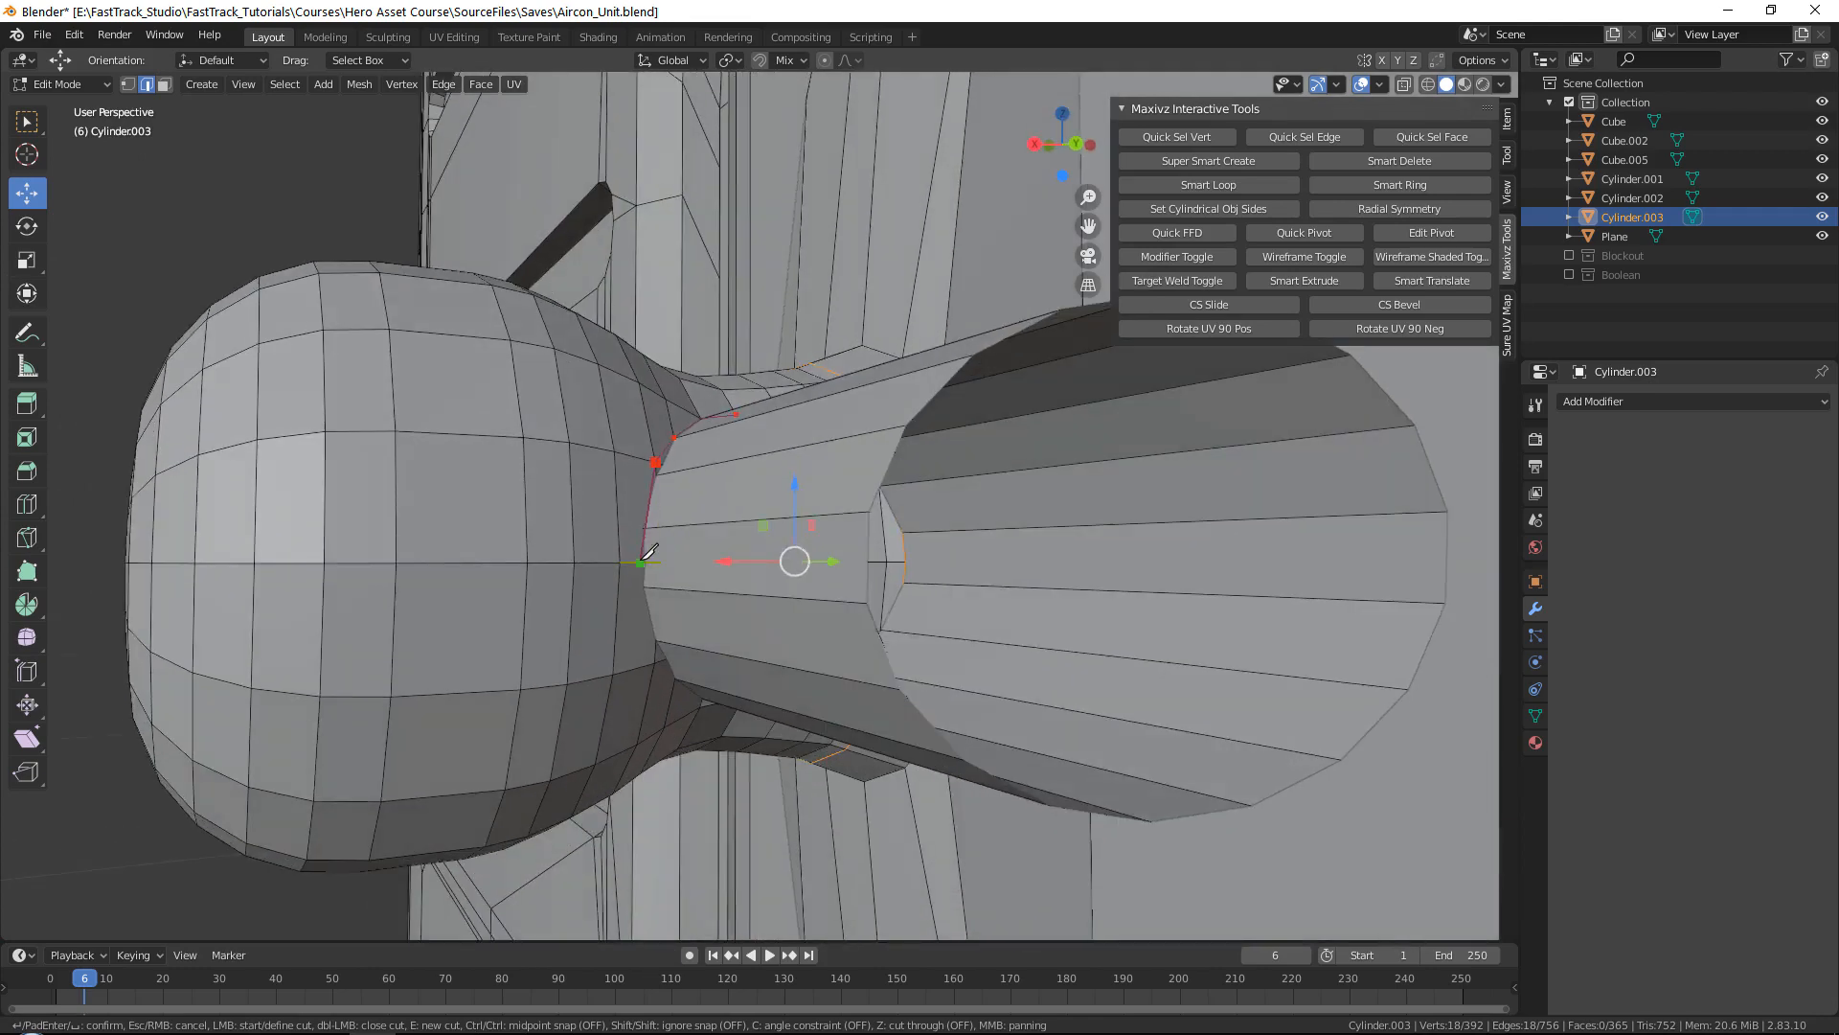
{"action": "middle_click_drag", "start_coordinate": [650, 628], "coordinate": [602, 572]}
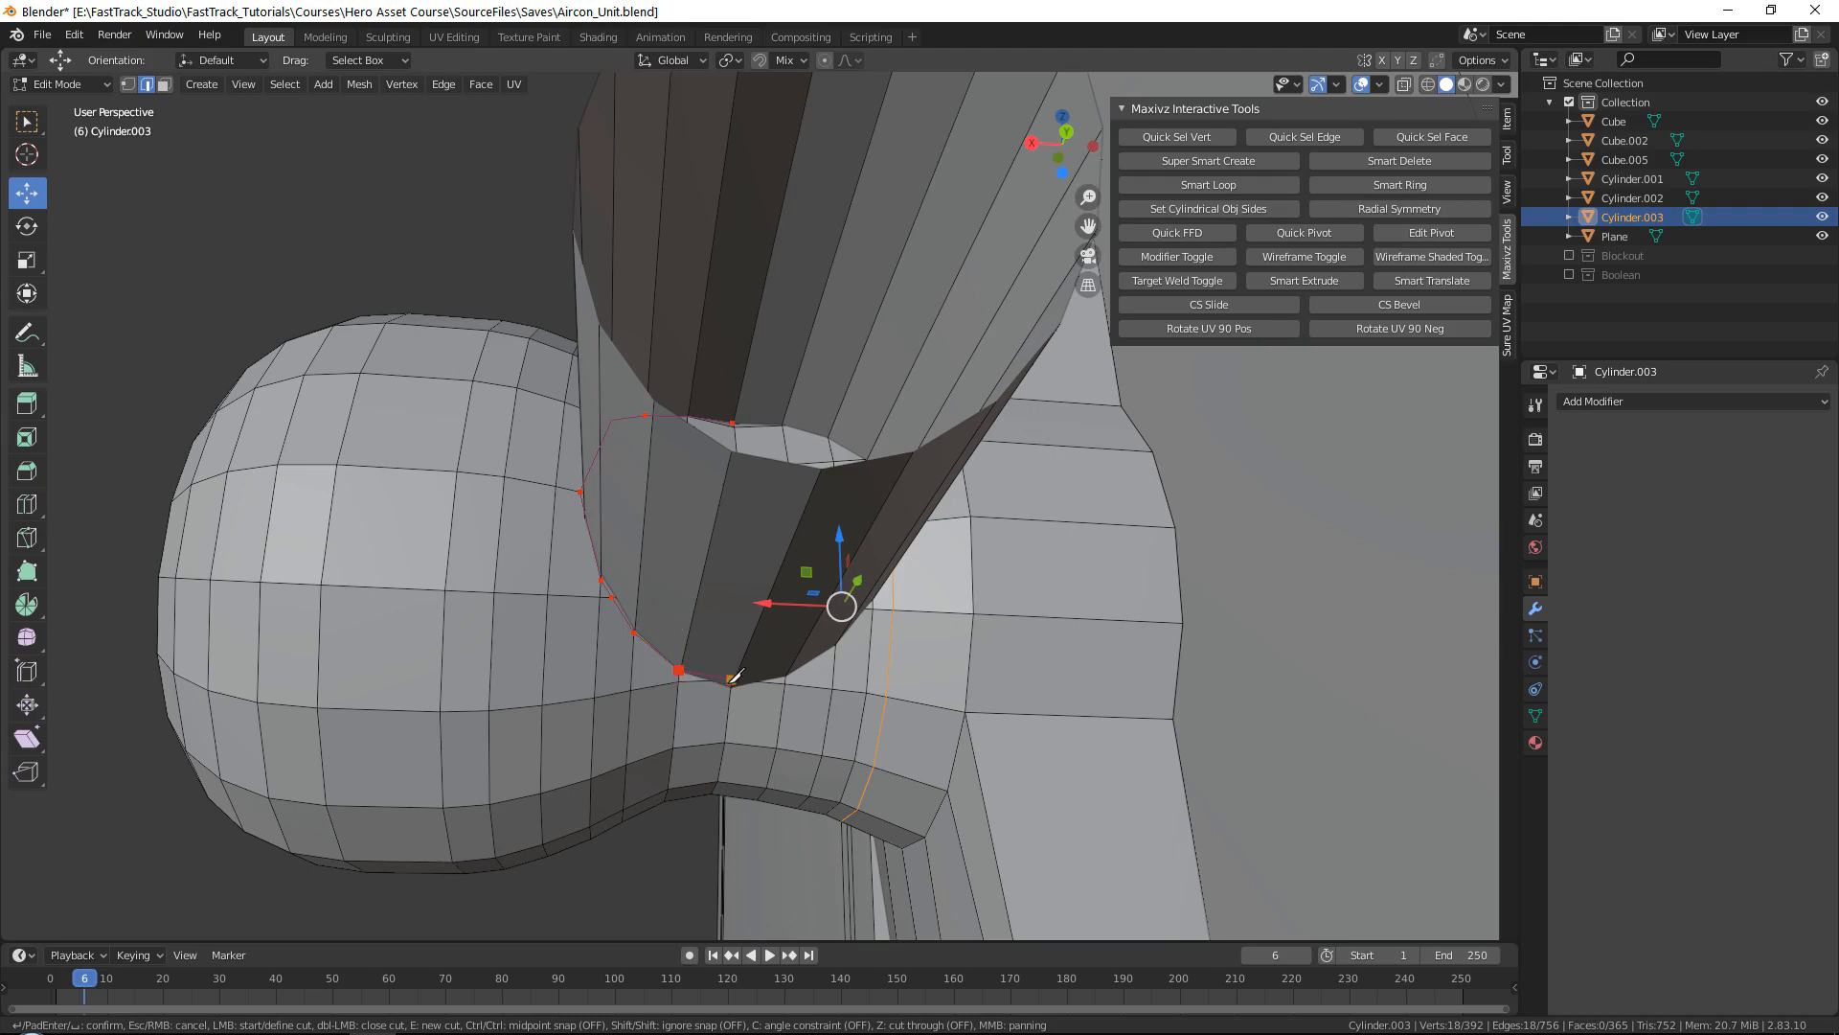
{"action": "middle_click_drag", "start_coordinate": [809, 668], "coordinate": [760, 658]}
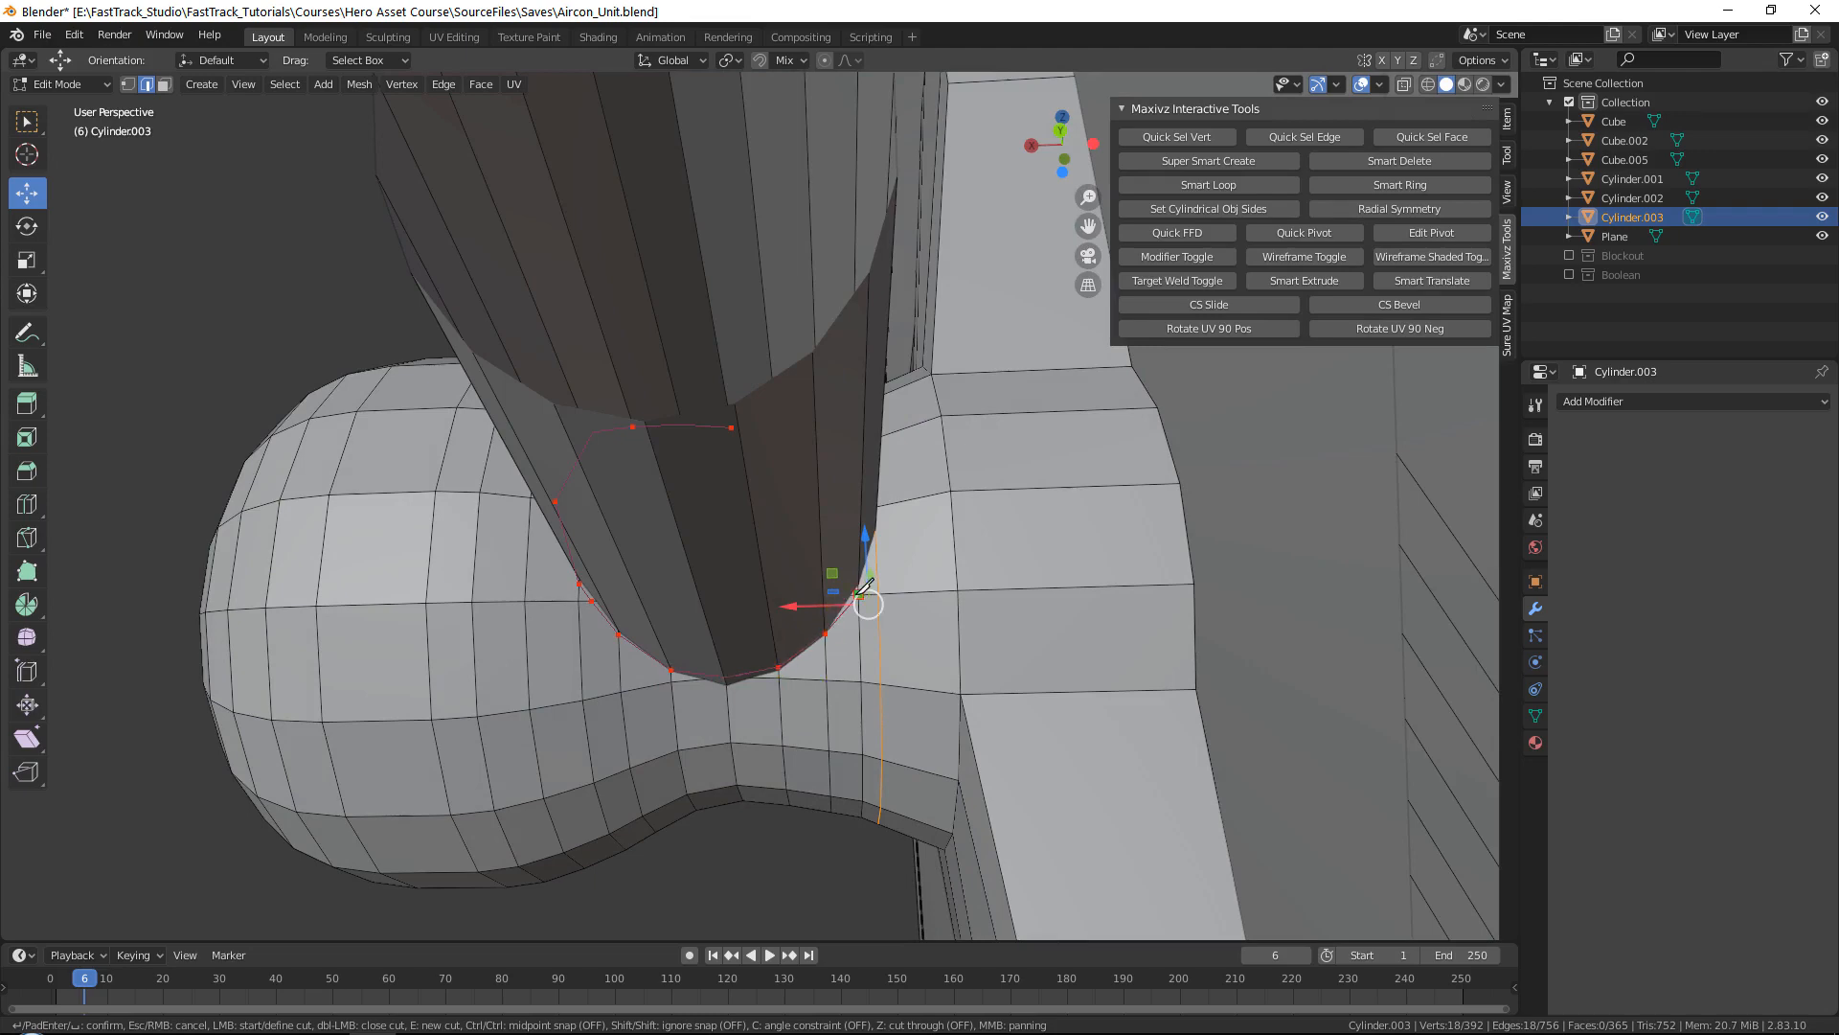
{"action": "middle_click_drag", "start_coordinate": [867, 586], "coordinate": [872, 537]}
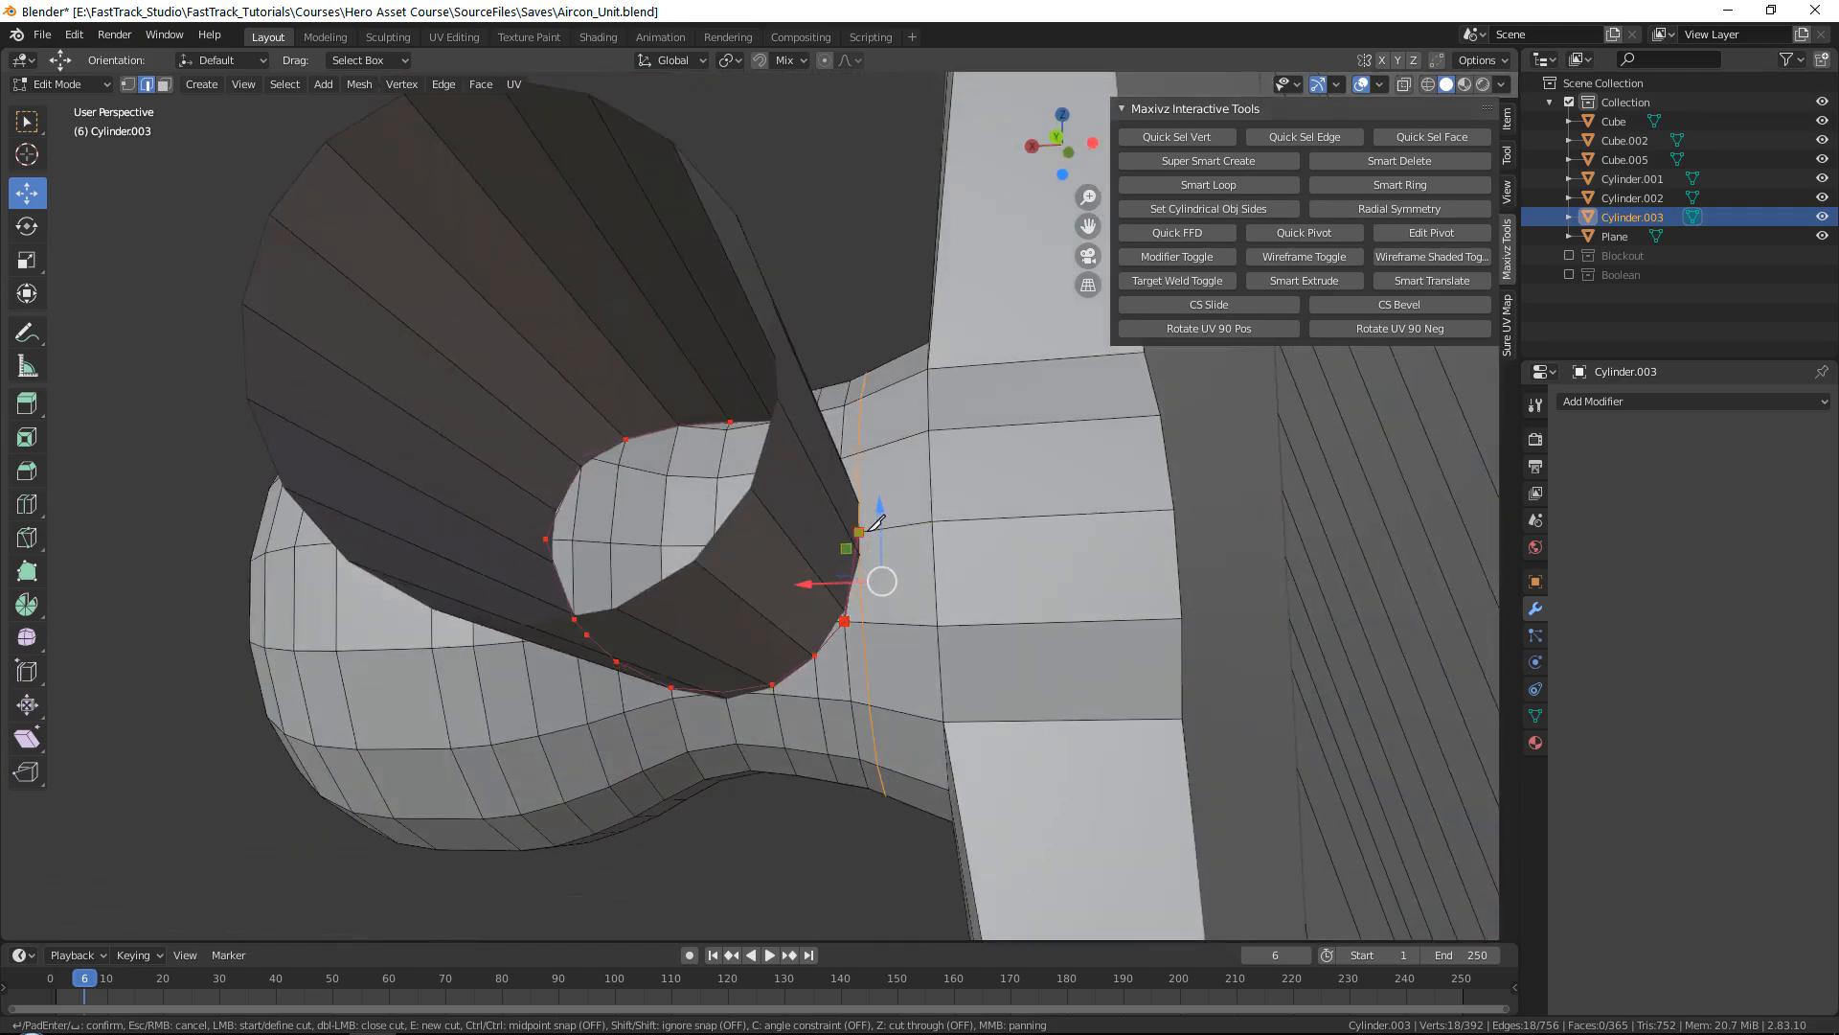
{"action": "middle_click_drag", "start_coordinate": [876, 523], "coordinate": [864, 514]}
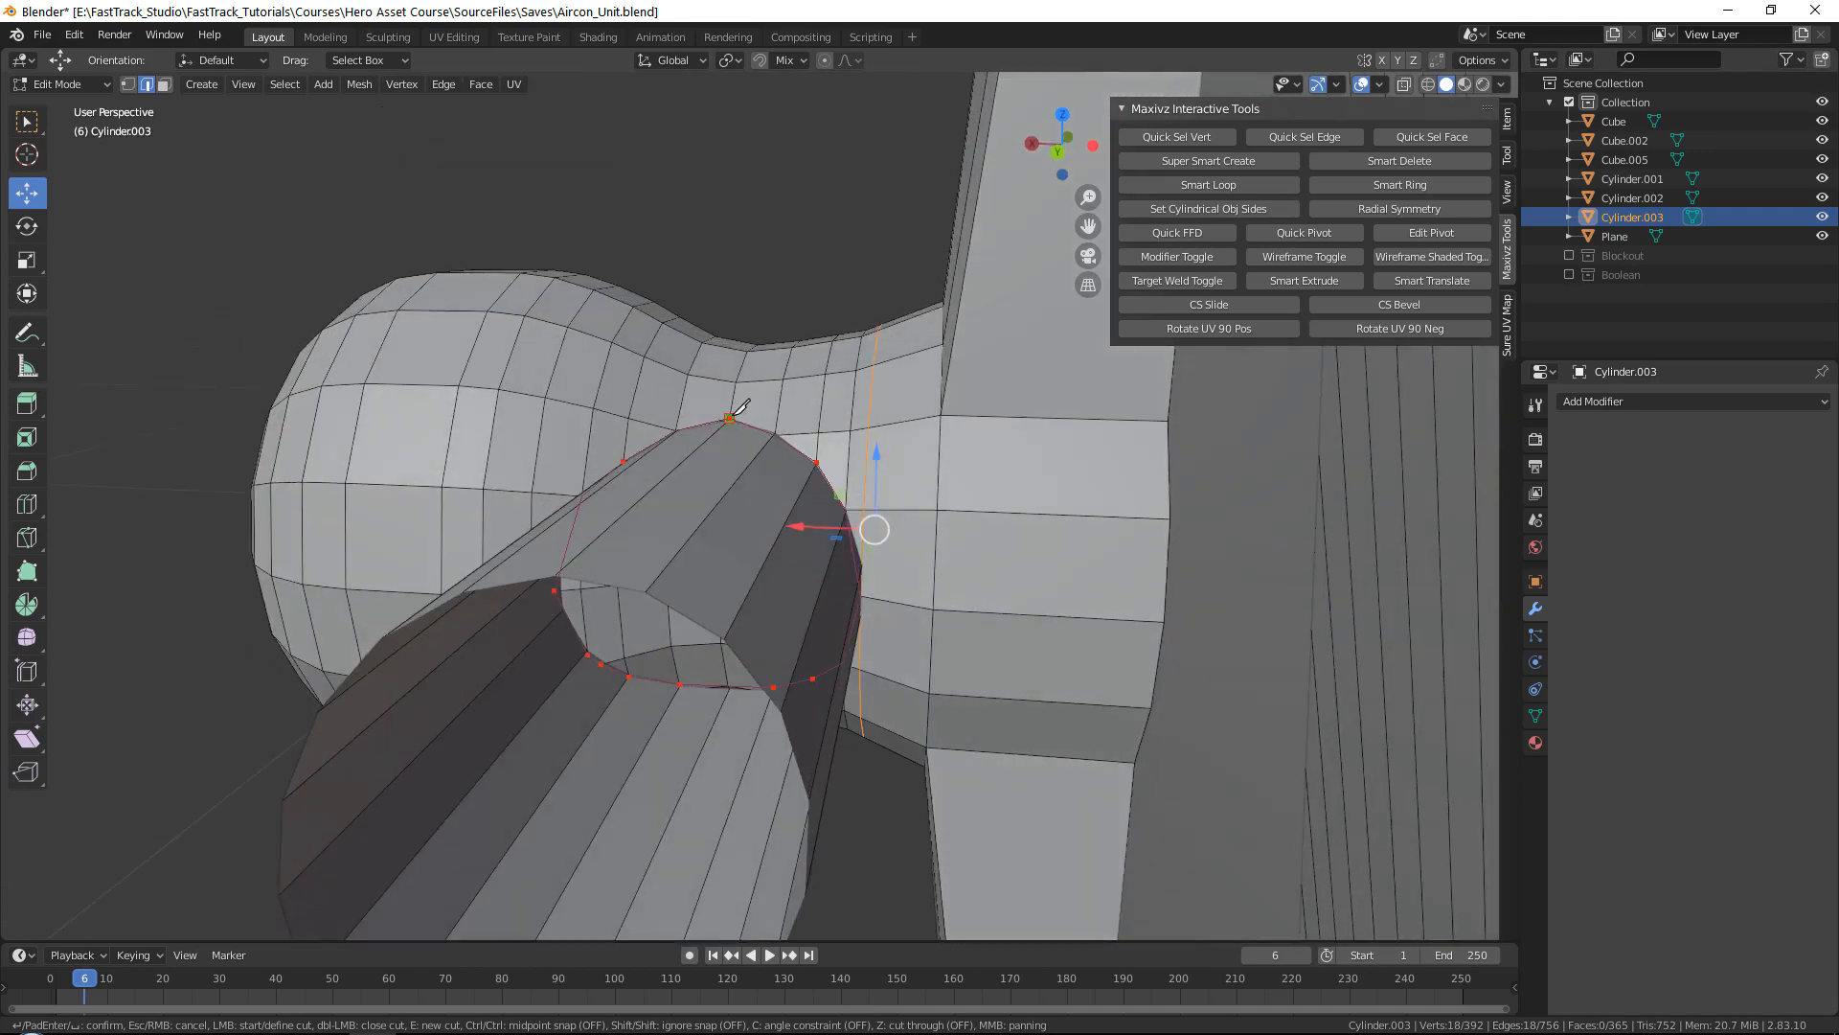
{"action": "key", "text": "Return"}
Step: Try moving the side branch cylinder along Y, away from the fitting body
{"action": "middle_click_drag", "start_coordinate": [740, 408], "coordinate": [957, 643]}
{"action": "key", "text": "Tab"}
{"action": "left_click", "coordinate": [957, 644]}
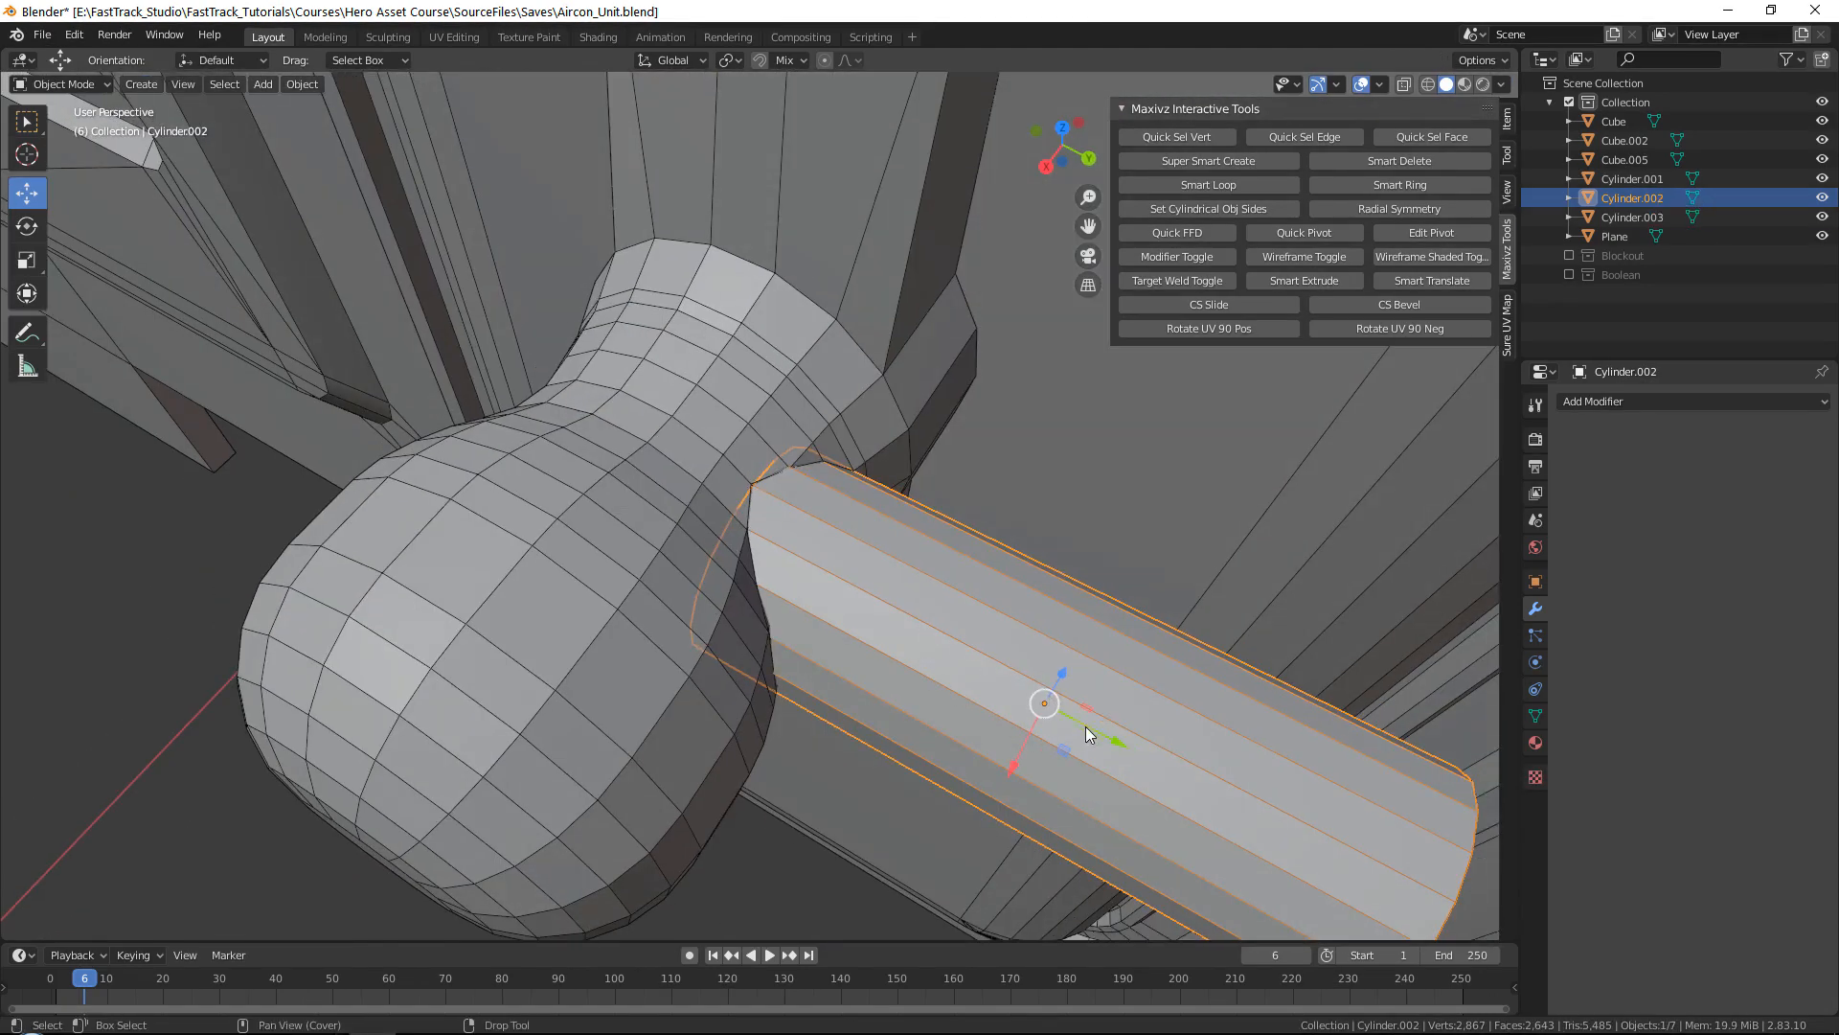
{"action": "key", "text": "g"}
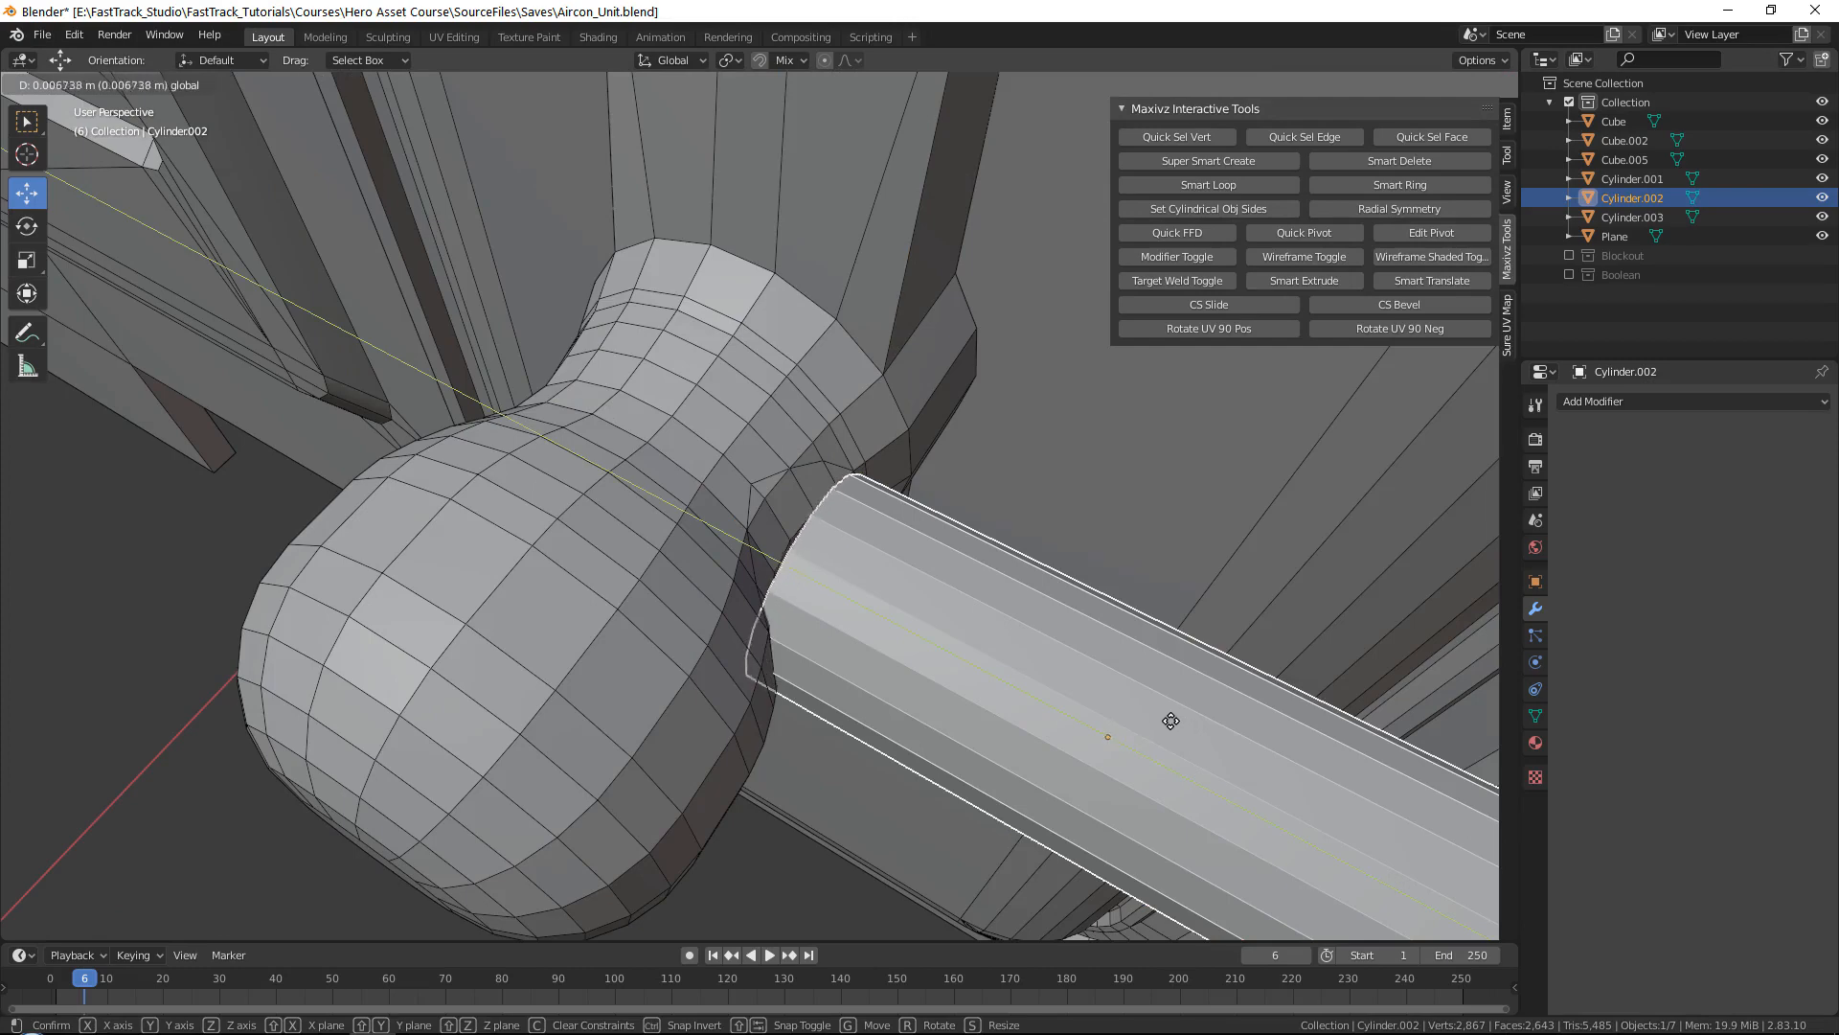
{"action": "left_click", "coordinate": [1117, 688]}
Step: Select the fitting body and return to editing its mesh in edge selection mode
{"action": "left_click", "coordinate": [795, 416]}
{"action": "scroll", "coordinate": [795, 416], "scroll_direction": "up", "scroll_amount": 3}
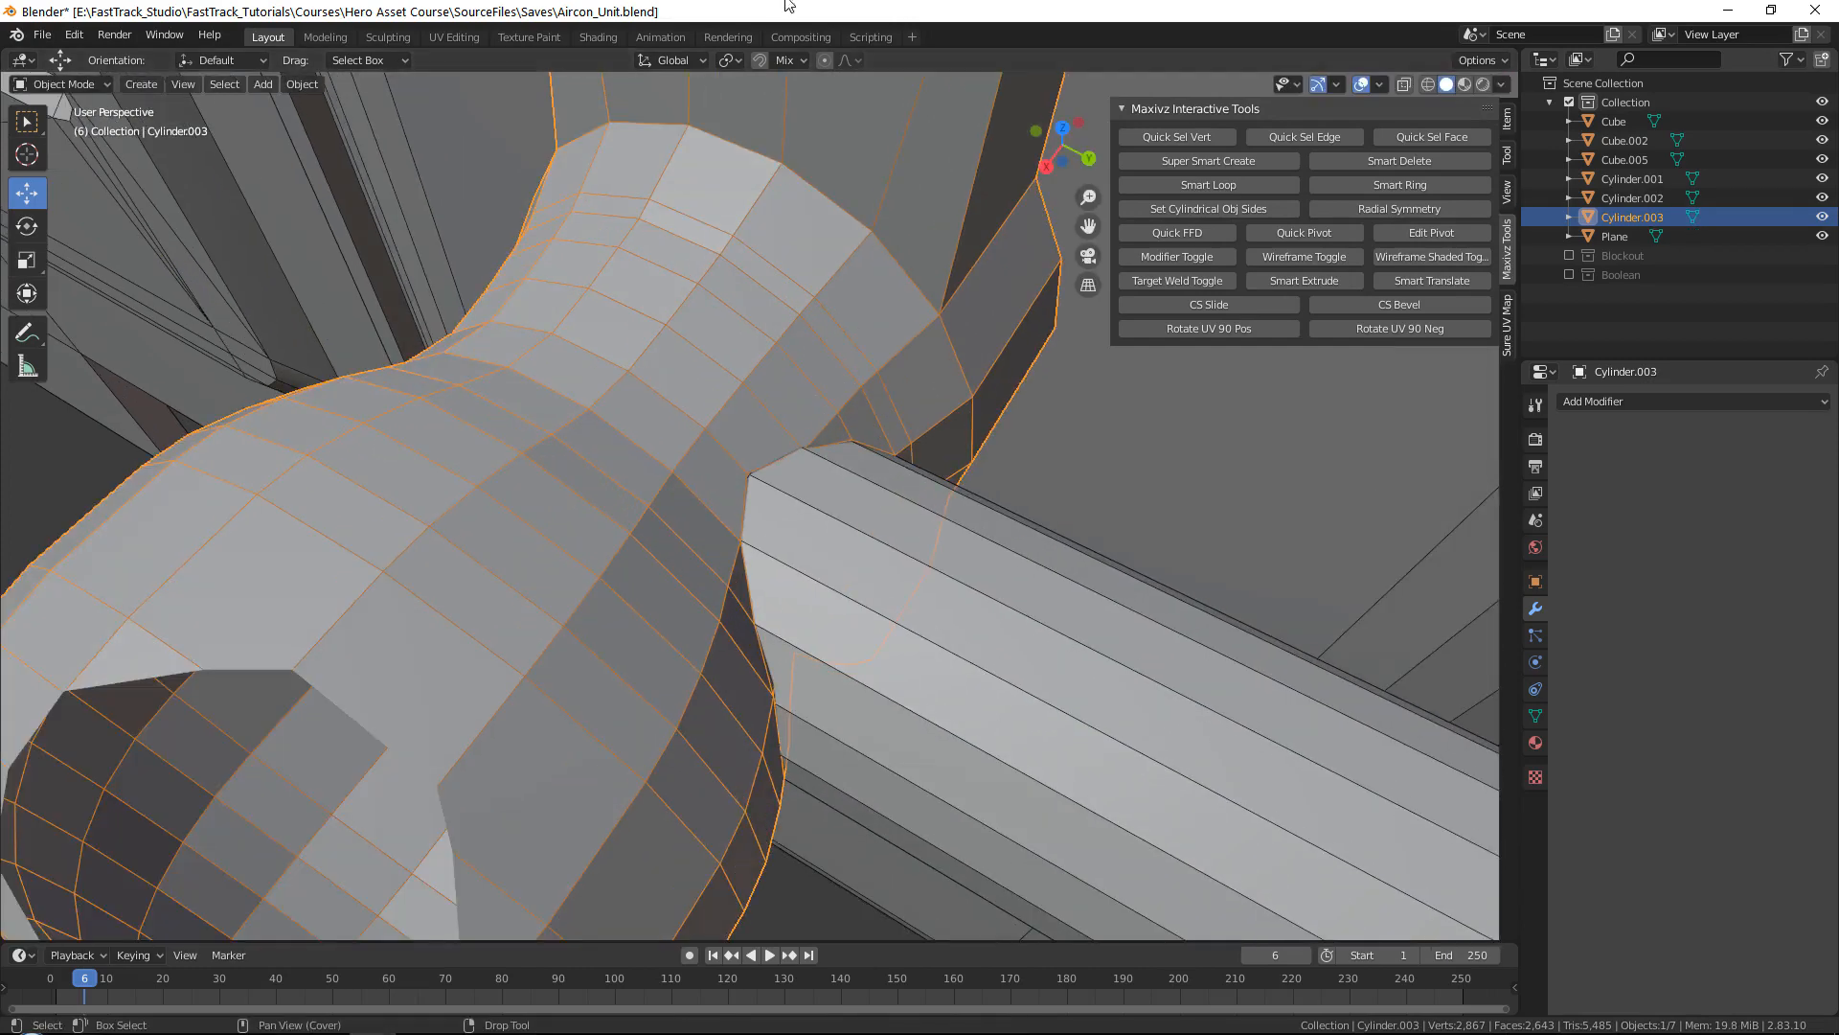
{"action": "key", "text": "8"}
{"action": "left_click", "coordinate": [101, 83]}
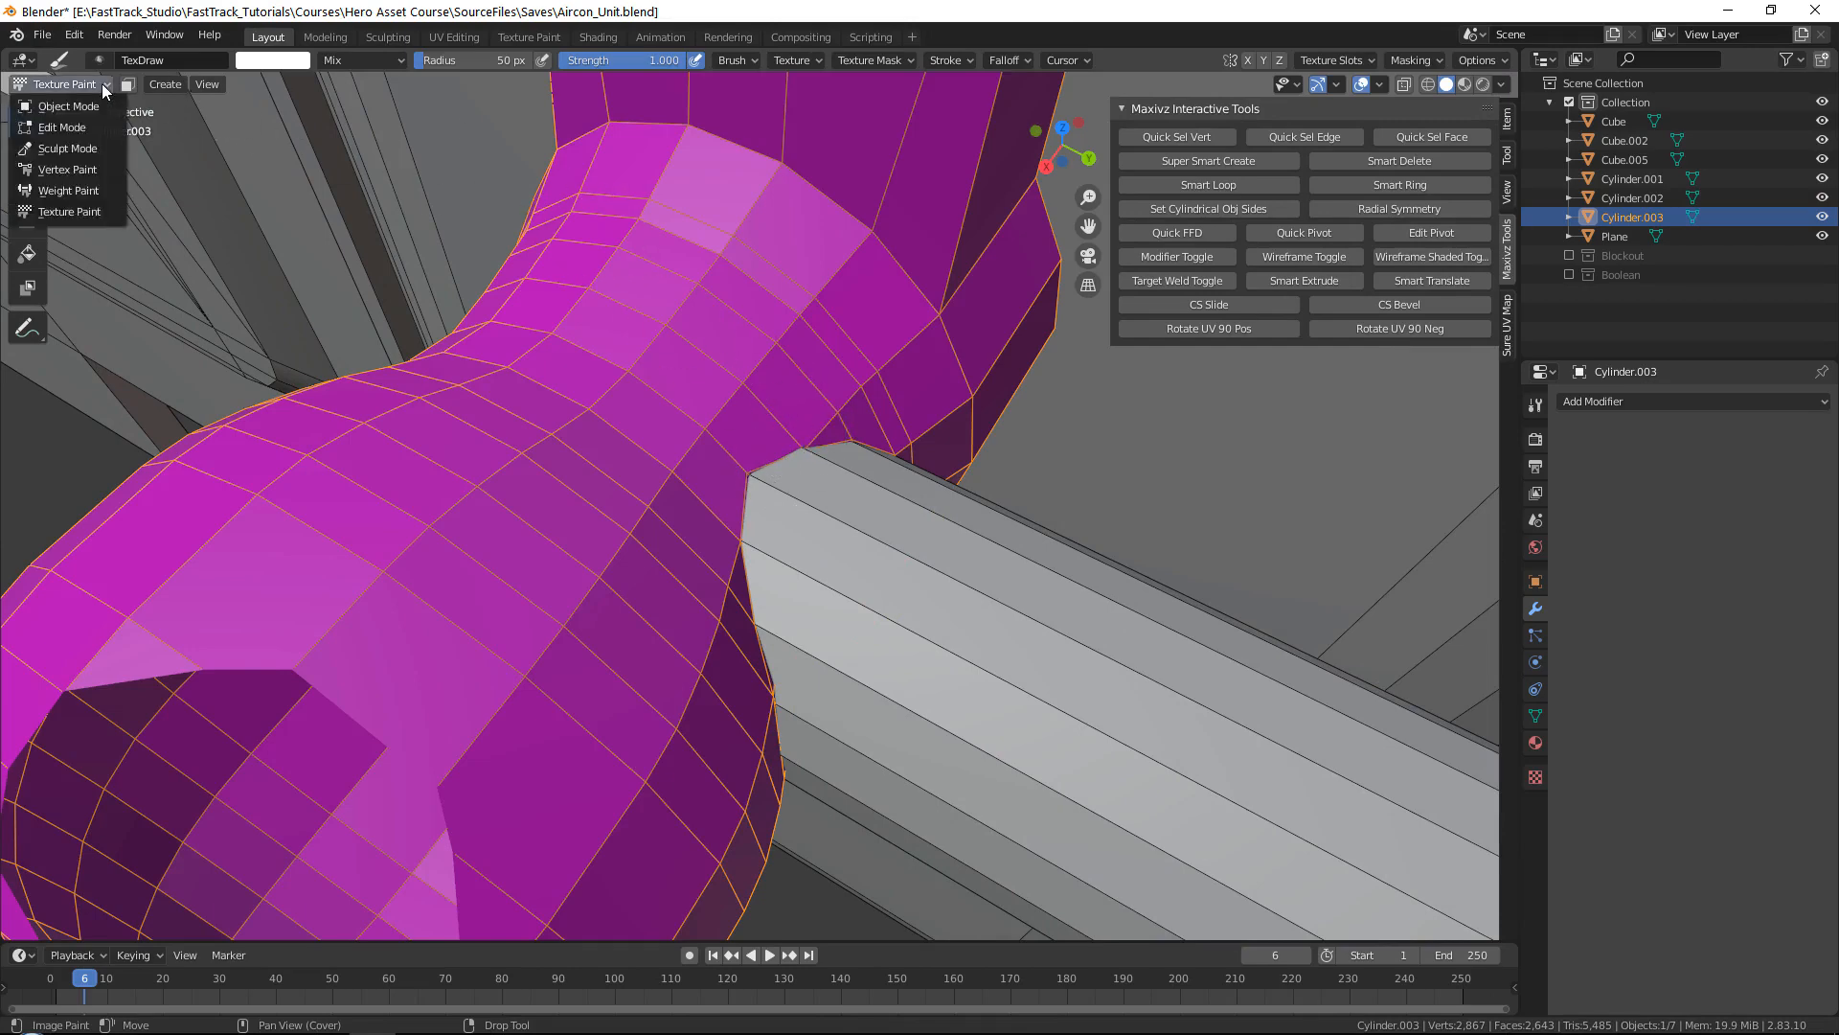
{"action": "left_click", "coordinate": [99, 109]}
{"action": "key", "text": "2"}
{"action": "left_click_drag", "start_coordinate": [874, 503], "coordinate": [772, 505], "text": "alt"}
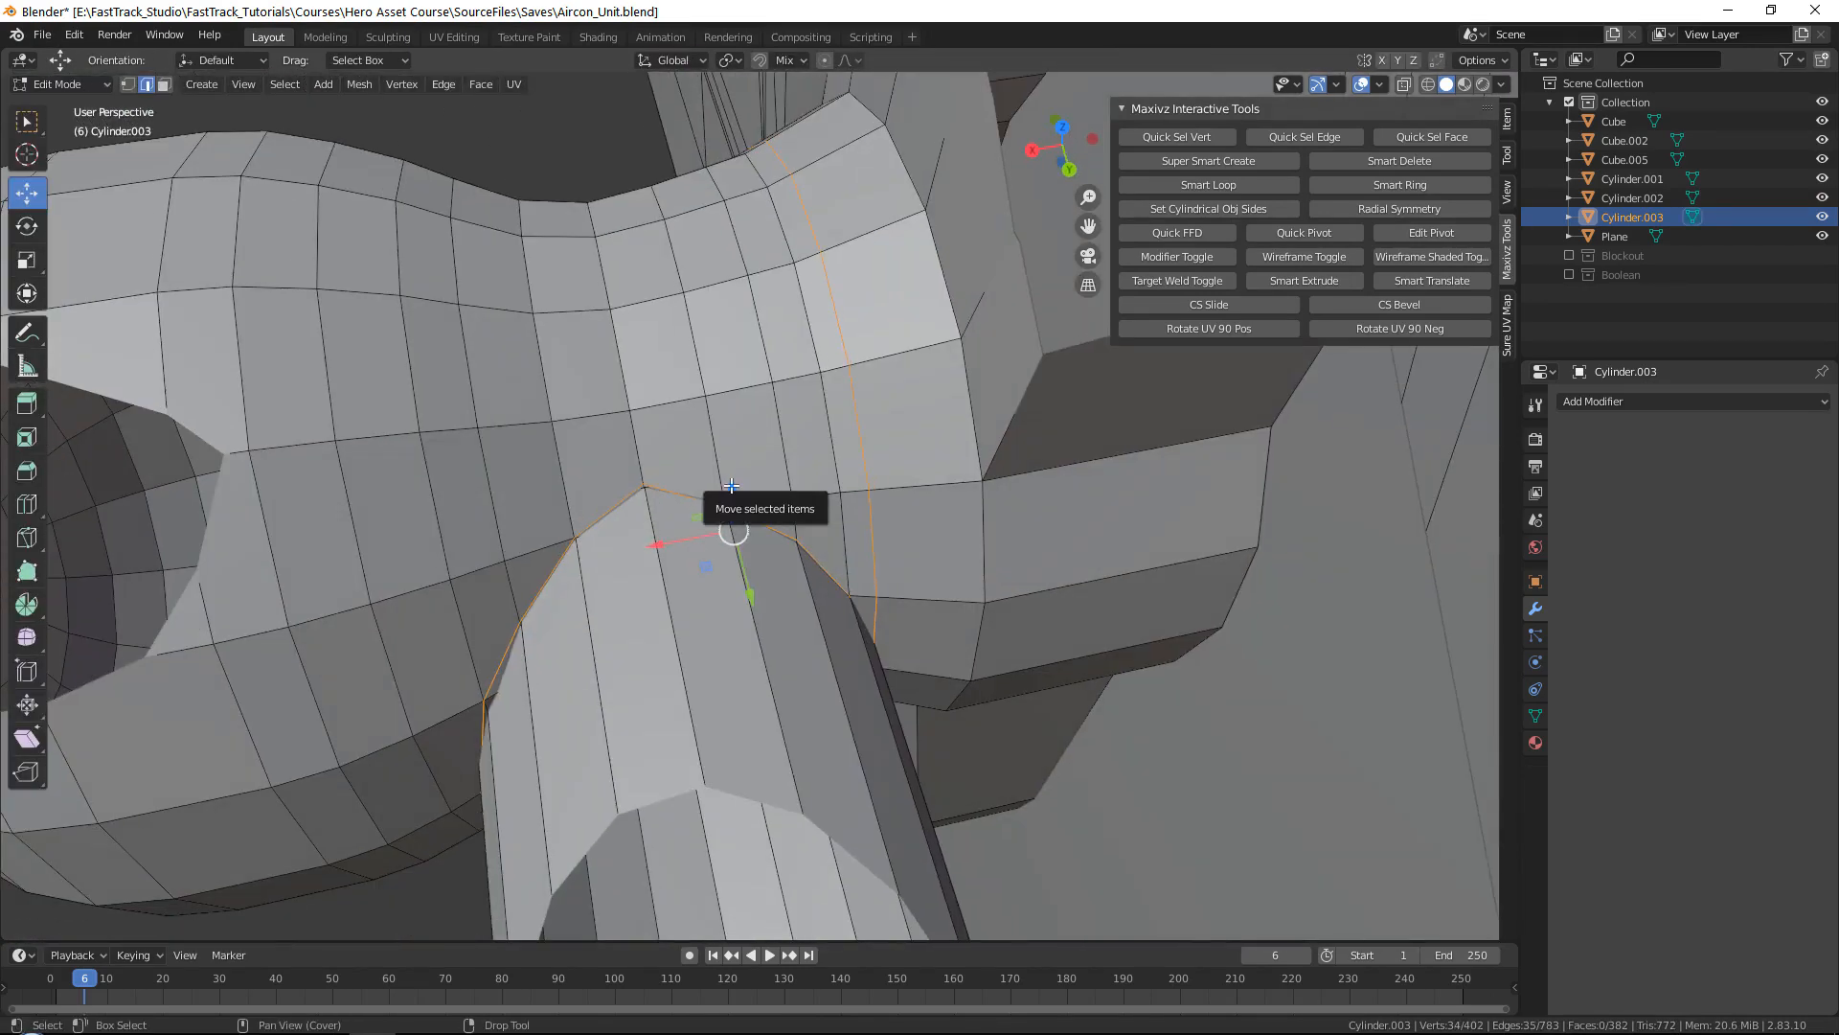
Step: In vertex selection mode, raise the outline vertex on top of the branch by about 0.0002 m along Z
{"action": "key", "text": "1"}
{"action": "key", "text": "alt+z"}
{"action": "key", "text": "alt+z"}
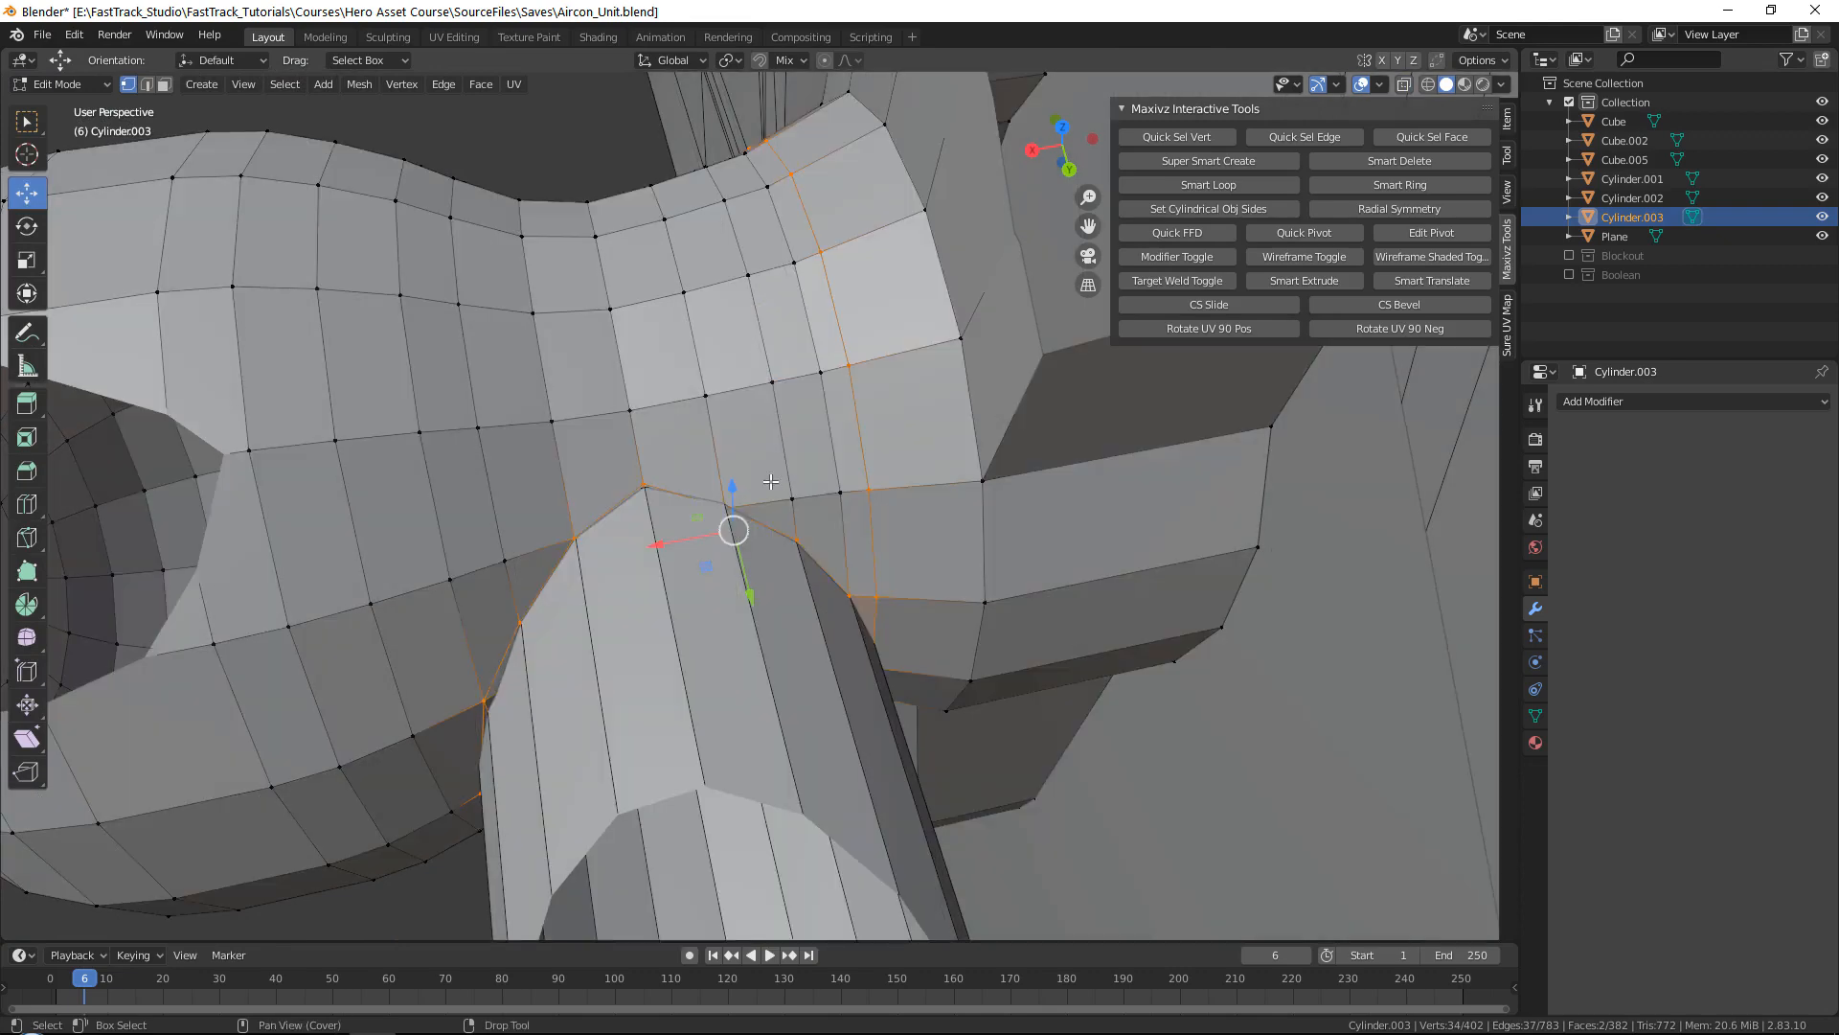
{"action": "key", "text": "alt+a"}
{"action": "left_click", "coordinate": [740, 495]}
{"action": "scroll", "coordinate": [802, 486], "scroll_direction": "up", "scroll_amount": 3}
{"action": "scroll", "coordinate": [802, 485], "scroll_direction": "down", "scroll_amount": 3}
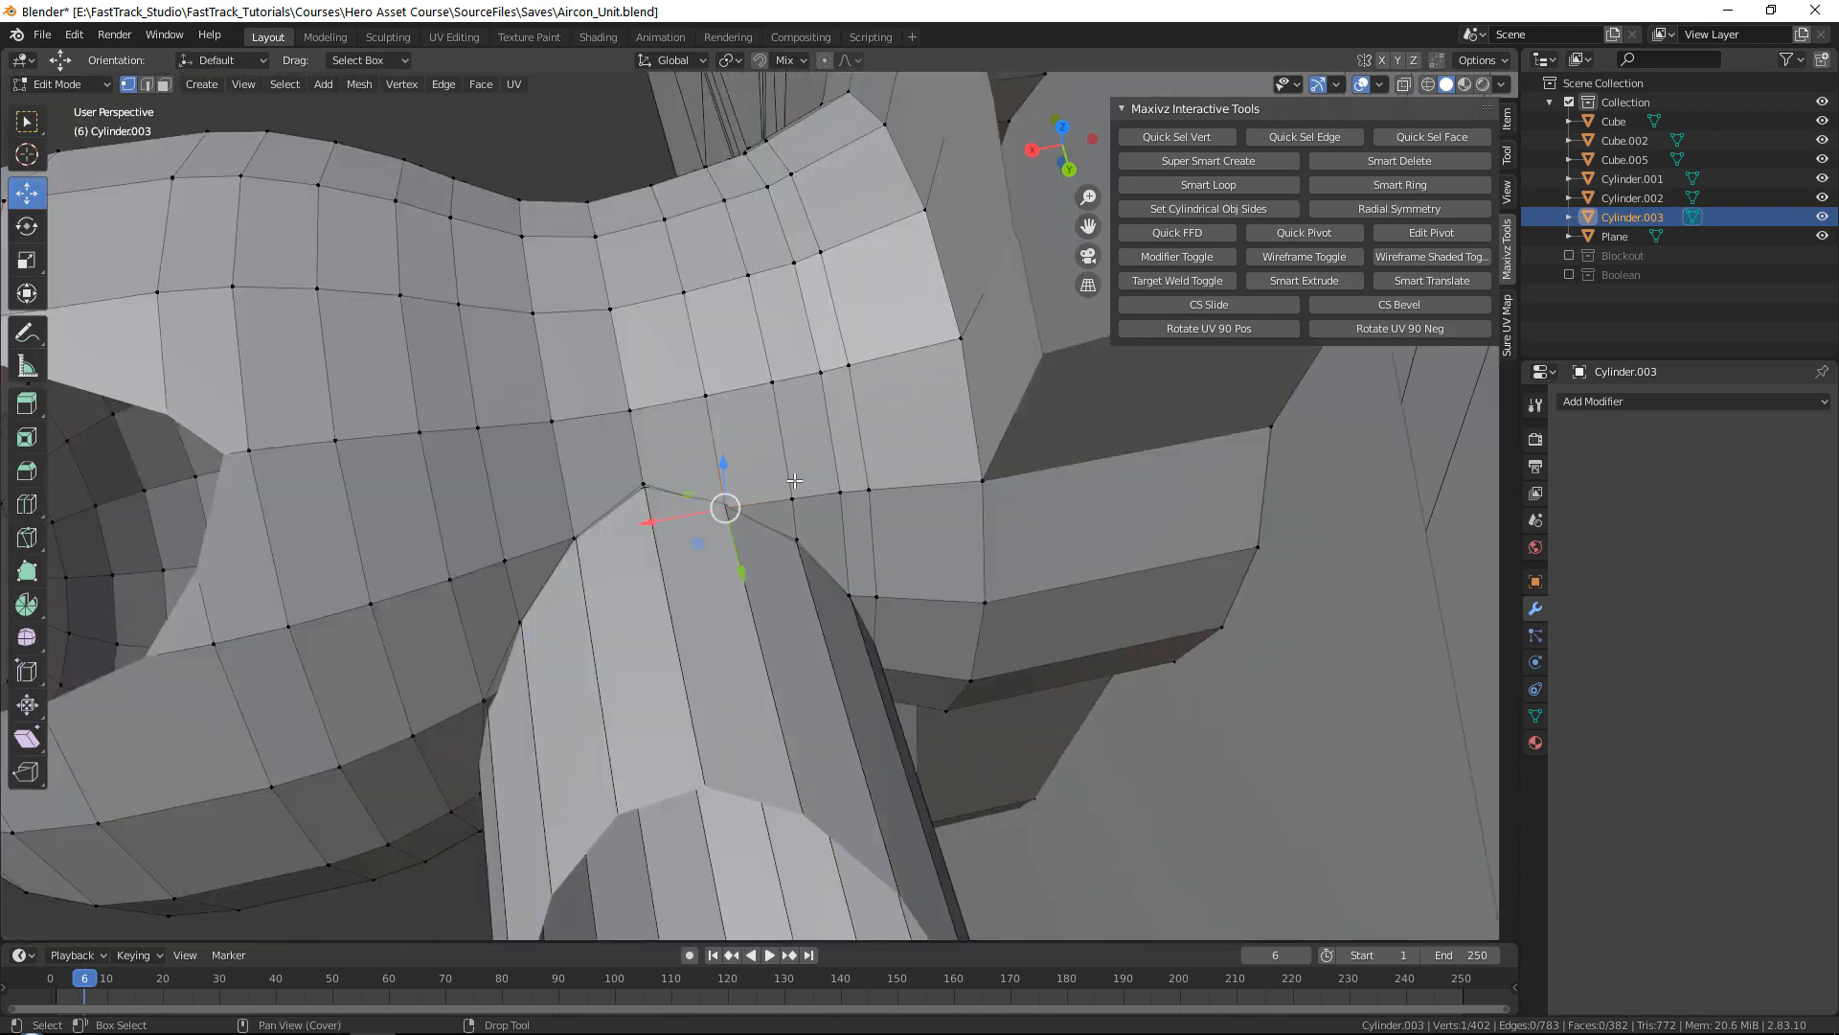
{"action": "middle_click_drag", "start_coordinate": [802, 485], "coordinate": [678, 436]}
{"action": "left_click_drag", "start_coordinate": [697, 400], "coordinate": [703, 391]}
Step: Raise the outline vertex on the branch's base-plate side by about 0.00096 m along Z to meet the cylinder's edge
{"action": "middle_click_drag", "start_coordinate": [714, 431], "coordinate": [762, 599]}
{"action": "key", "text": "alt+z"}
{"action": "key", "text": "alt+z"}
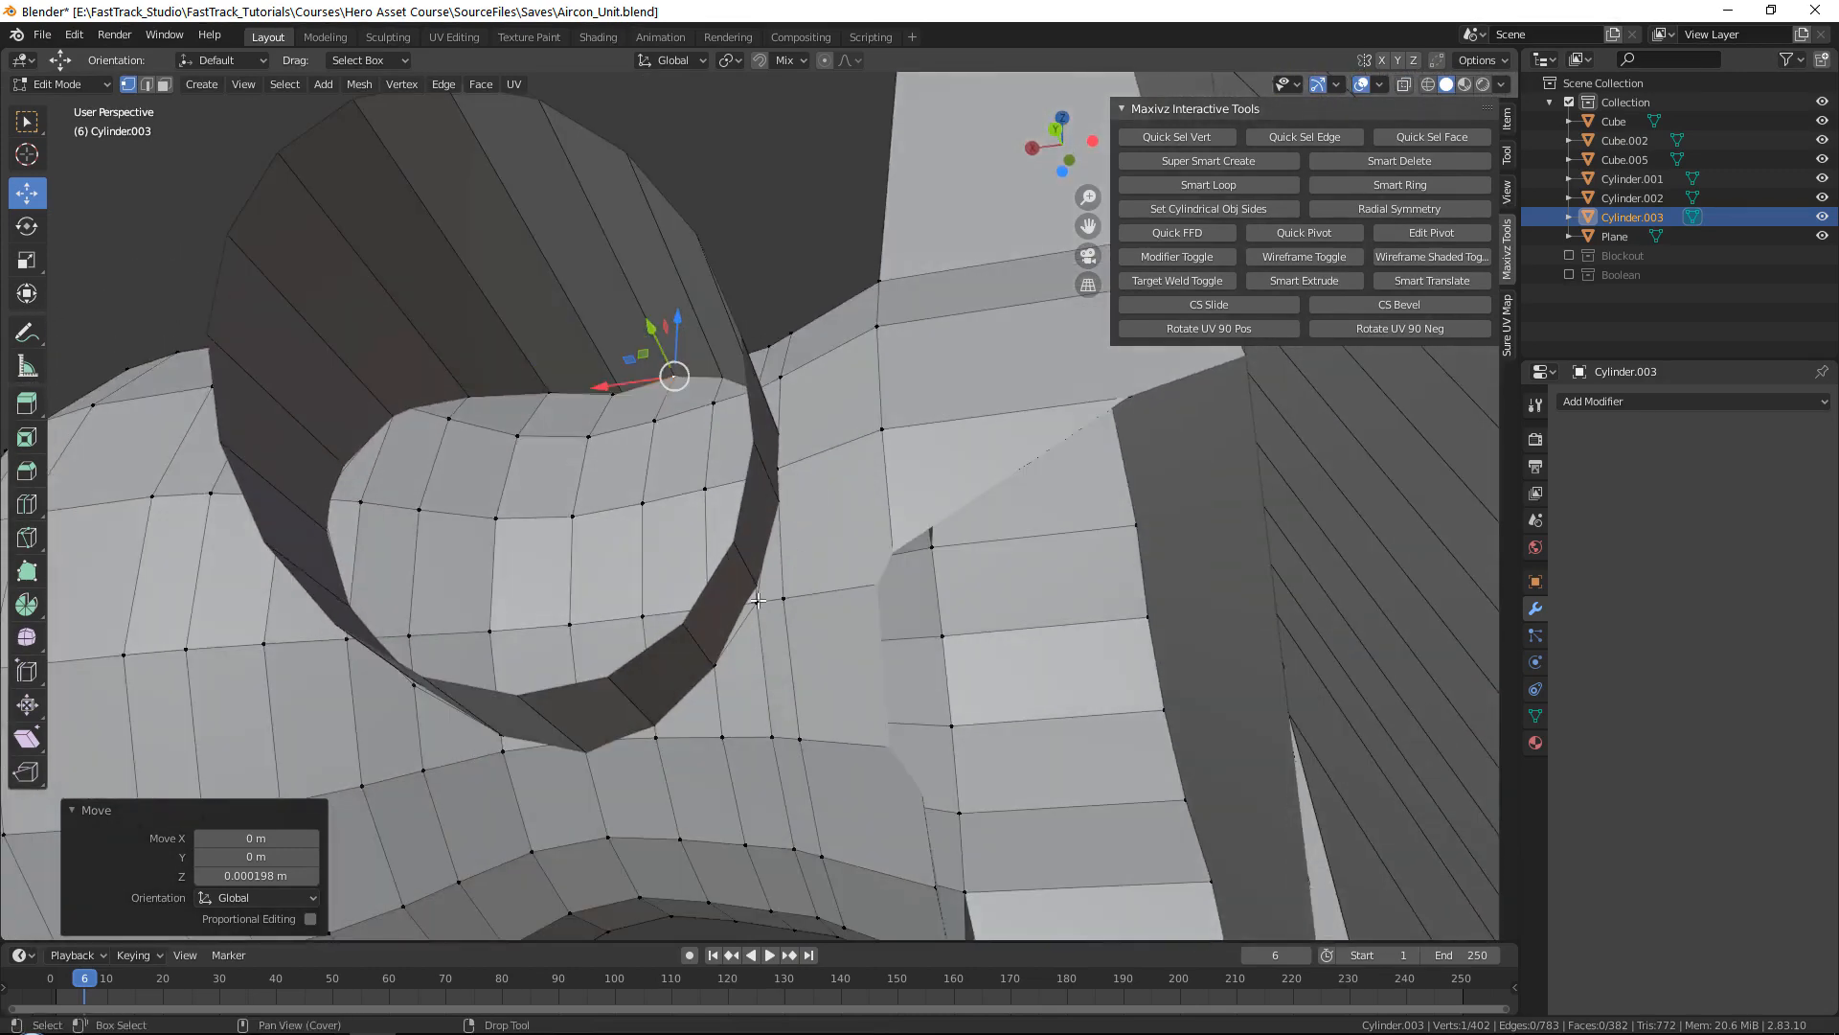
{"action": "left_click", "coordinate": [756, 601]}
{"action": "left_click_drag", "start_coordinate": [756, 556], "coordinate": [755, 539]}
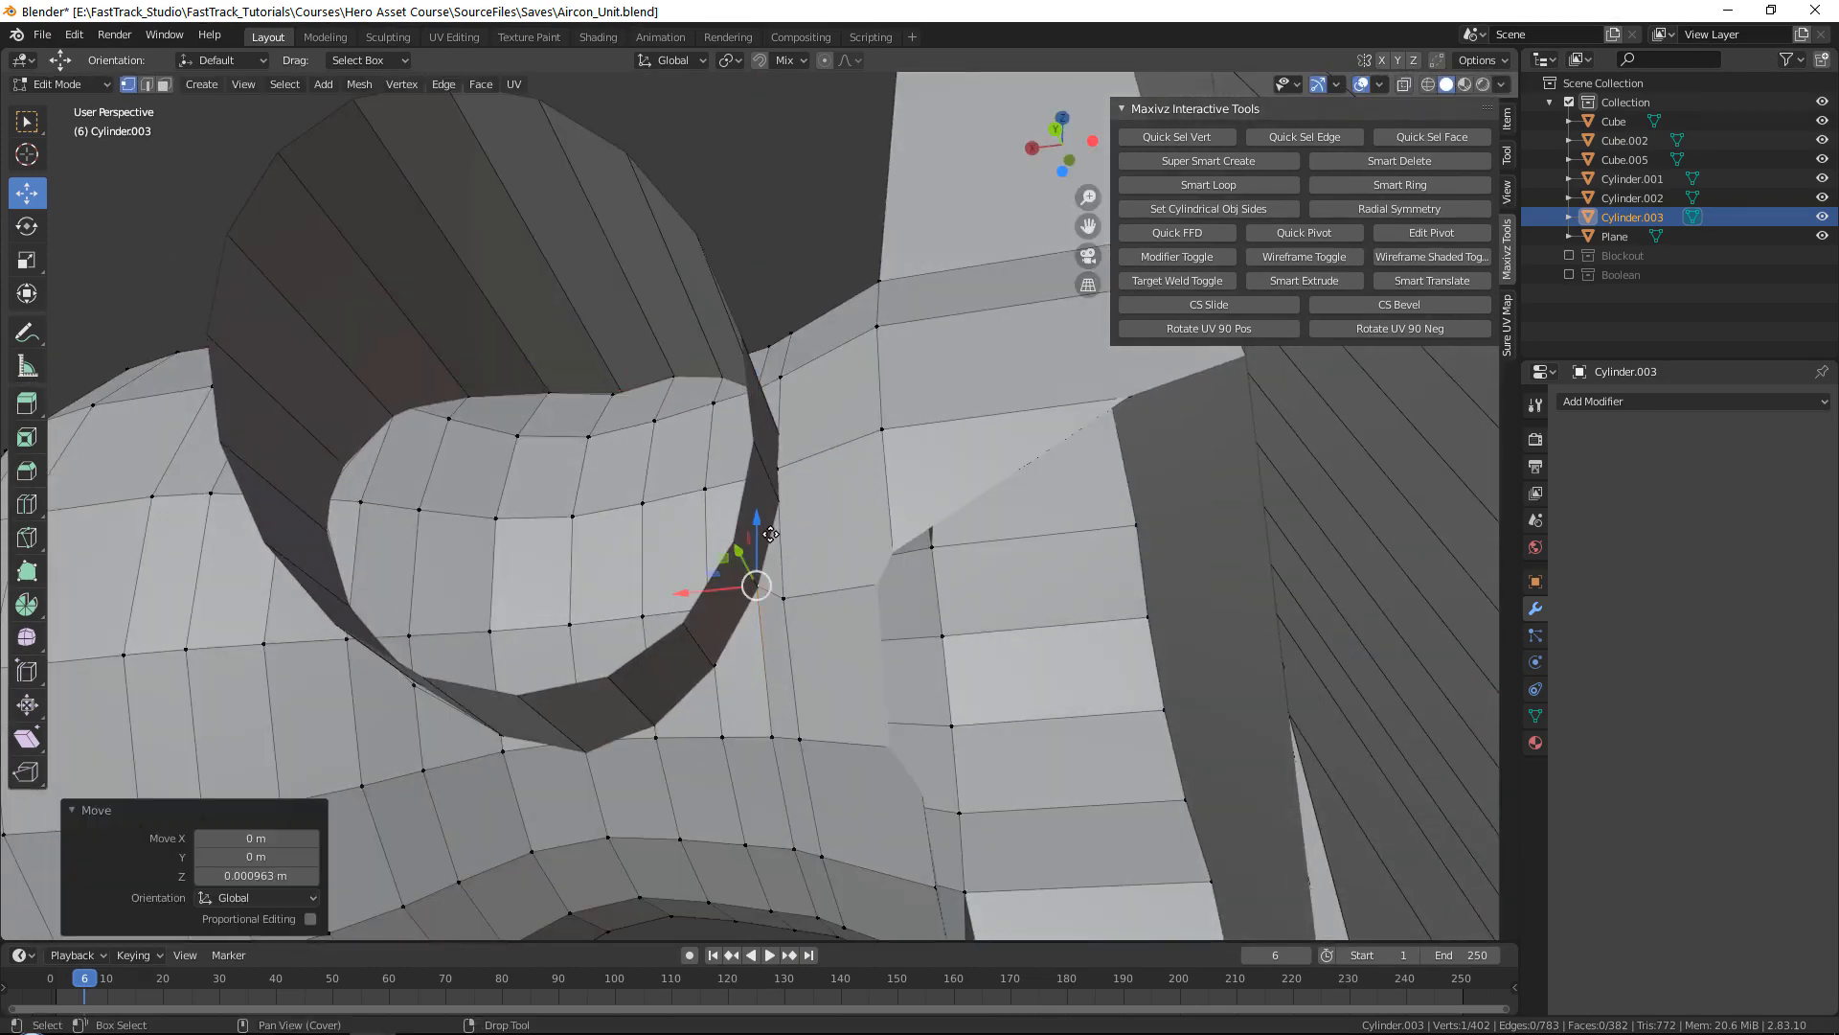
{"action": "middle_click_drag", "start_coordinate": [791, 669], "coordinate": [677, 587]}
Step: Adjust the two outline vertices beneath the branch along Z so they meet the cylinder's edges
{"action": "left_click", "coordinate": [698, 759]}
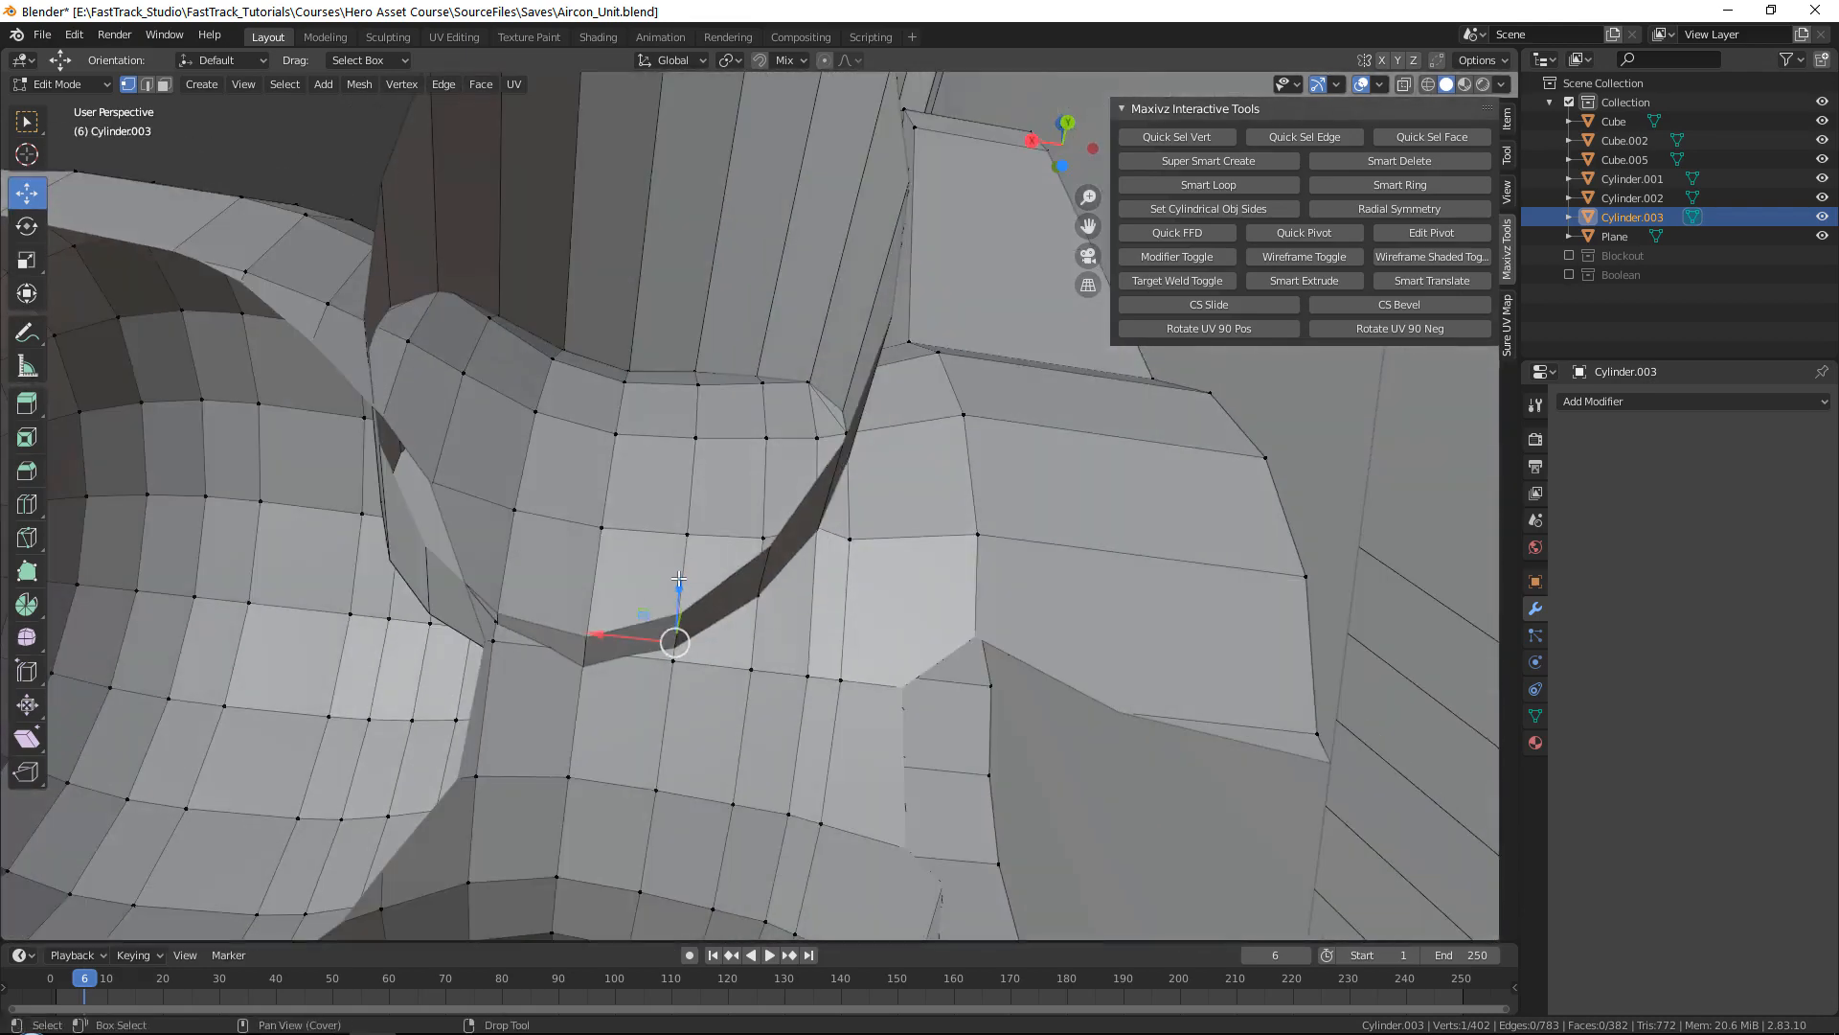
{"action": "left_click_drag", "start_coordinate": [678, 578], "coordinate": [681, 594]}
{"action": "middle_click_drag", "start_coordinate": [682, 594], "coordinate": [598, 606]}
{"action": "left_click", "coordinate": [613, 773]}
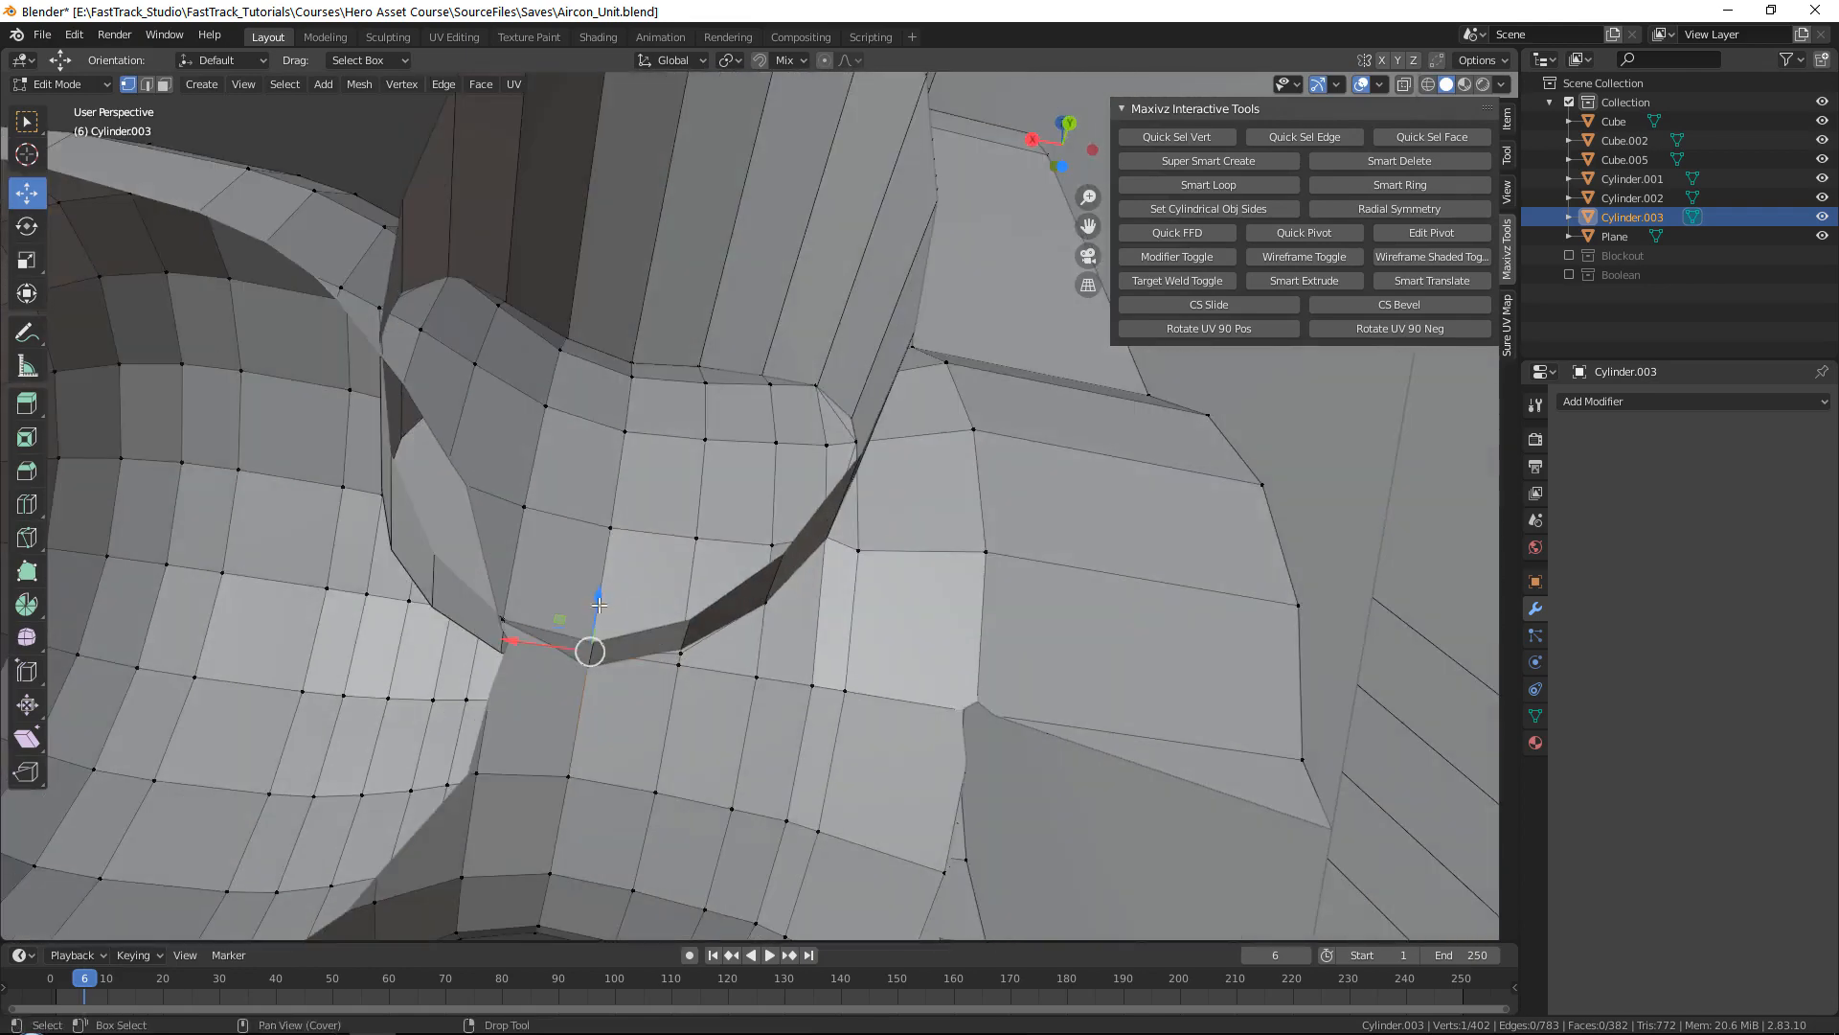
{"action": "left_click_drag", "start_coordinate": [598, 606], "coordinate": [602, 610]}
{"action": "middle_click_drag", "start_coordinate": [602, 609], "coordinate": [781, 624]}
Step: Align the lower barrel-side outline vertices with the branch, raising them by 0.000132 m and 0.000392 m and shifting the one between along X
{"action": "left_click", "coordinate": [751, 599]}
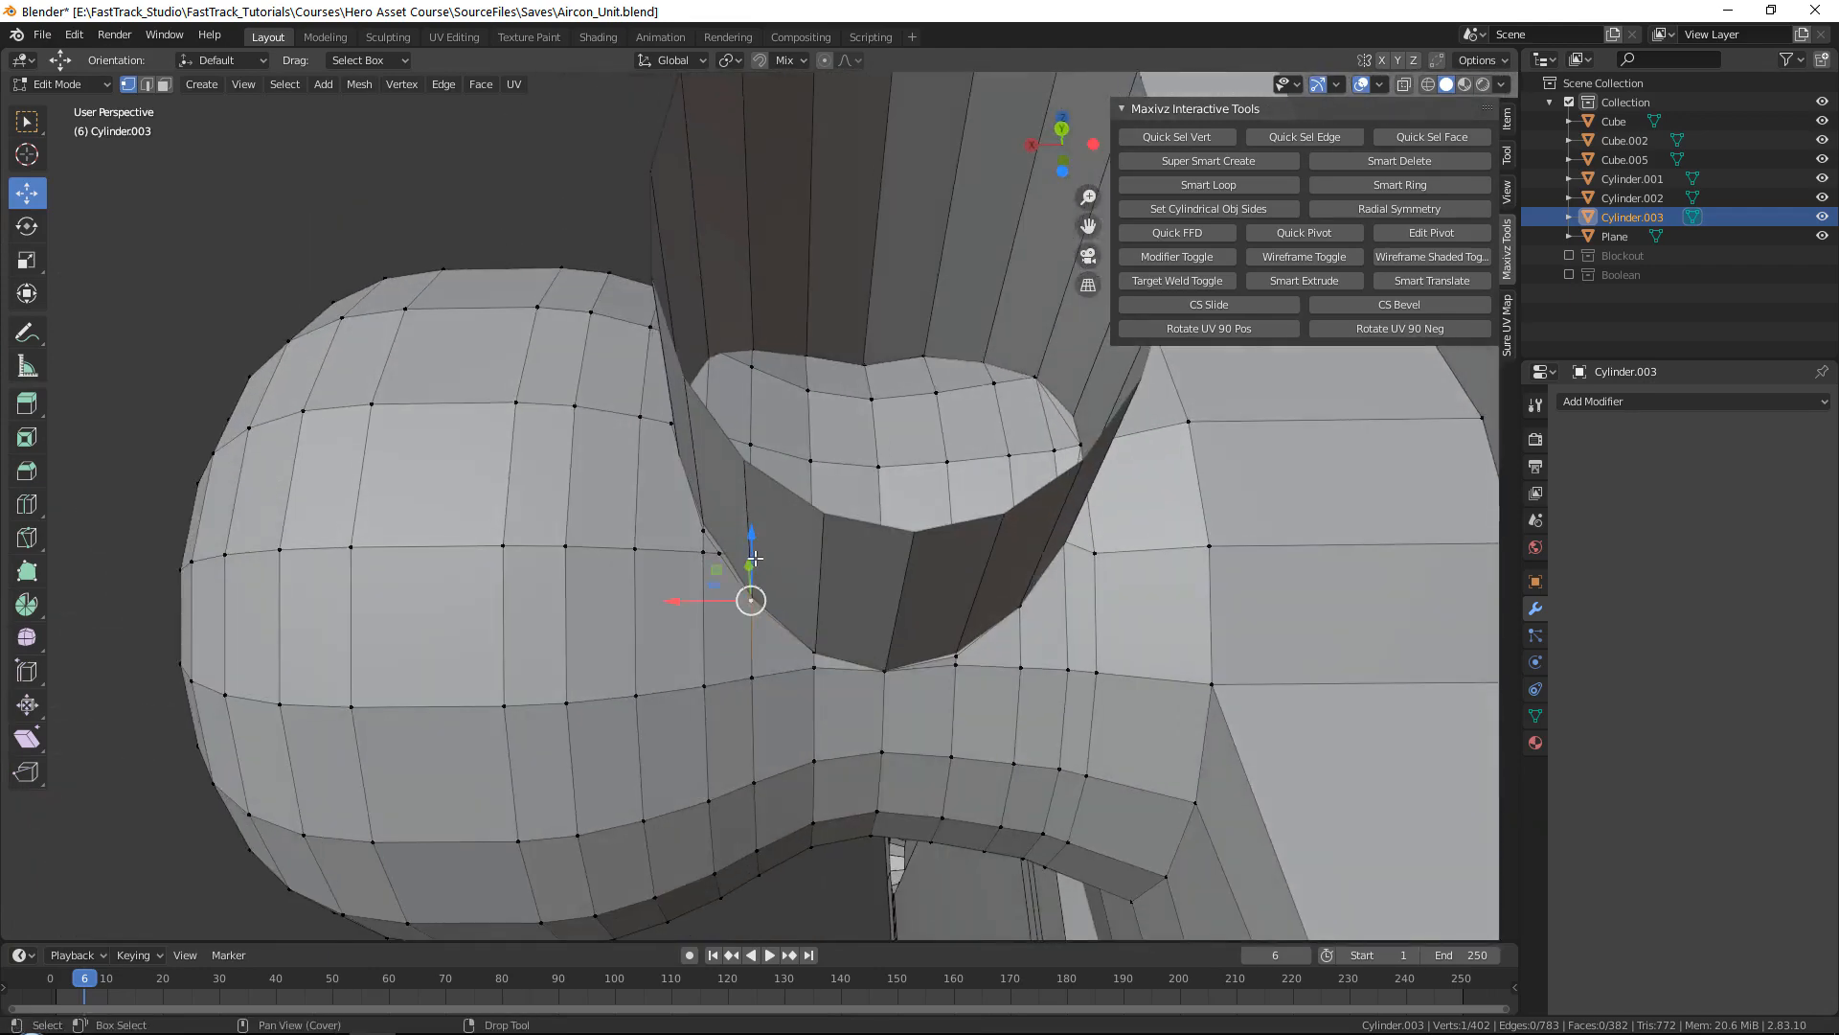
{"action": "left_click_drag", "start_coordinate": [756, 548], "coordinate": [753, 547]}
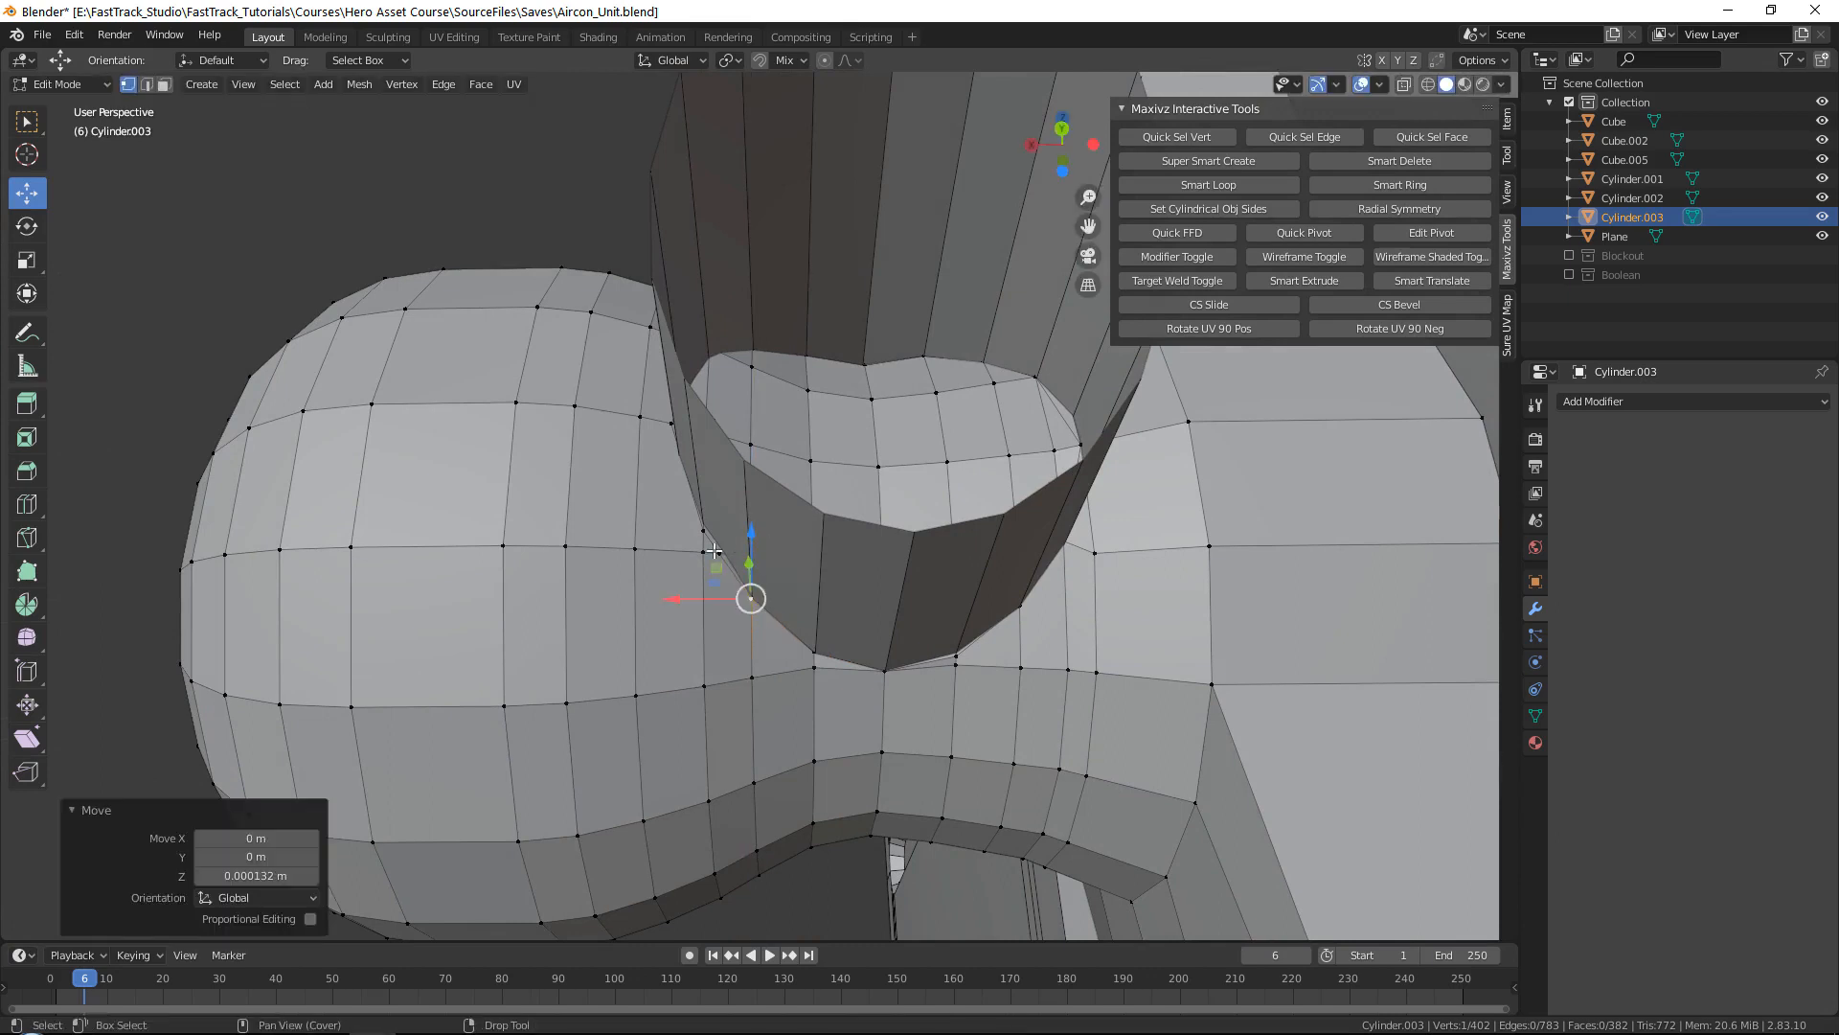
{"action": "left_click", "coordinate": [718, 545]}
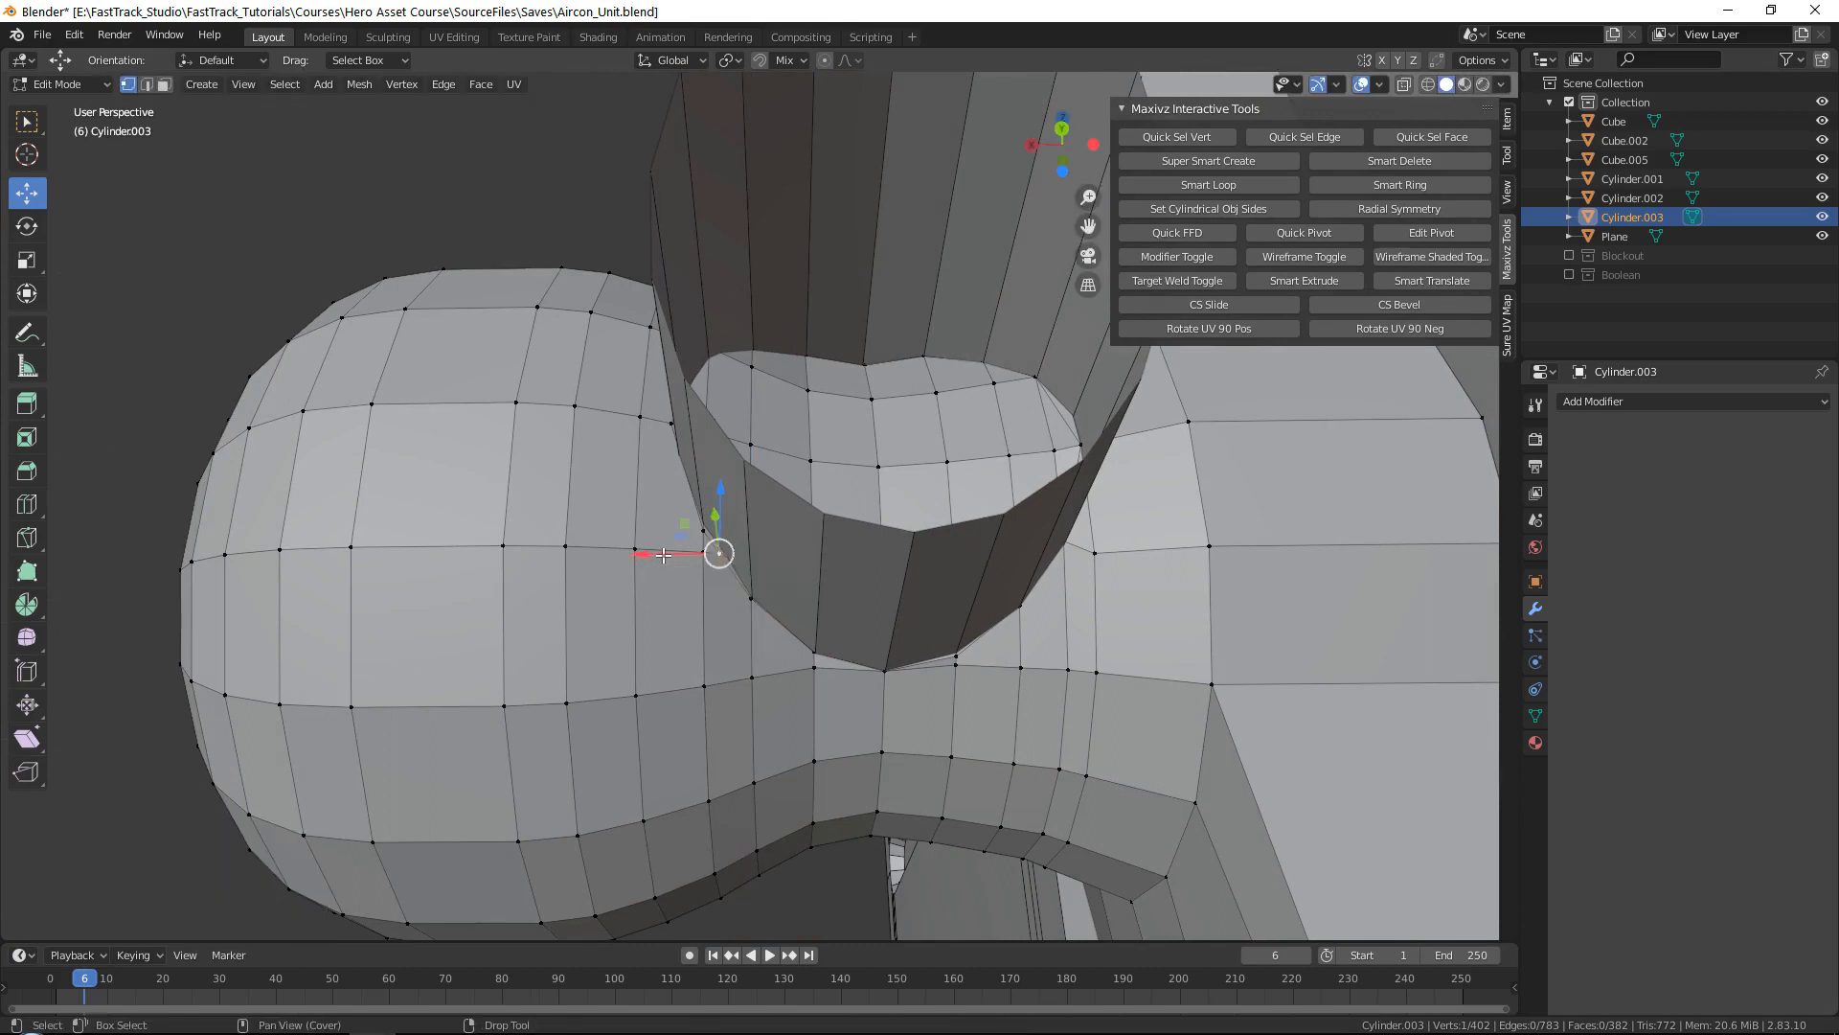
{"action": "left_click_drag", "start_coordinate": [663, 556], "coordinate": [676, 548]}
{"action": "left_click", "coordinate": [706, 518]}
{"action": "left_click_drag", "start_coordinate": [705, 474], "coordinate": [726, 464]}
{"action": "middle_click_drag", "start_coordinate": [727, 463], "coordinate": [783, 556]}
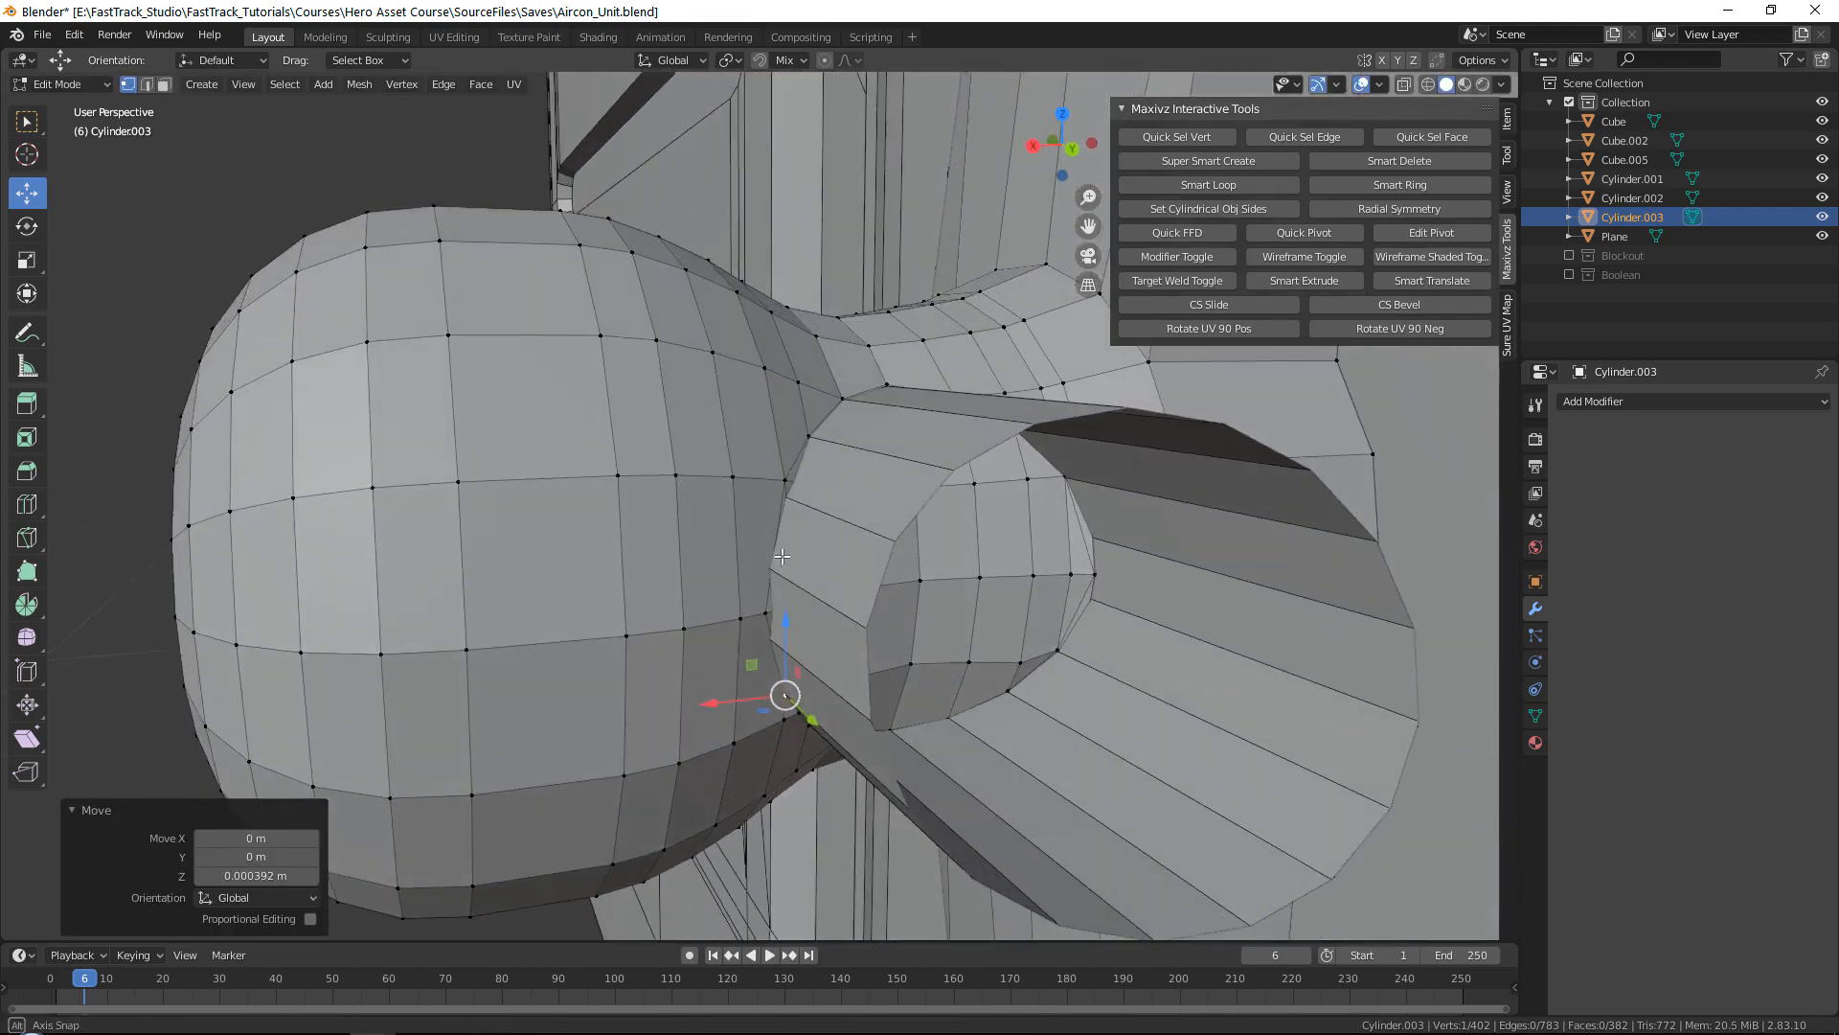
Step: Lower the upper barrel-side outline vertex by 0.000887 m along Z to match the branch's edge
{"action": "left_click", "coordinate": [785, 495]}
{"action": "key", "text": "g"}
{"action": "key", "text": "z"}
{"action": "left_click", "coordinate": [794, 443]}
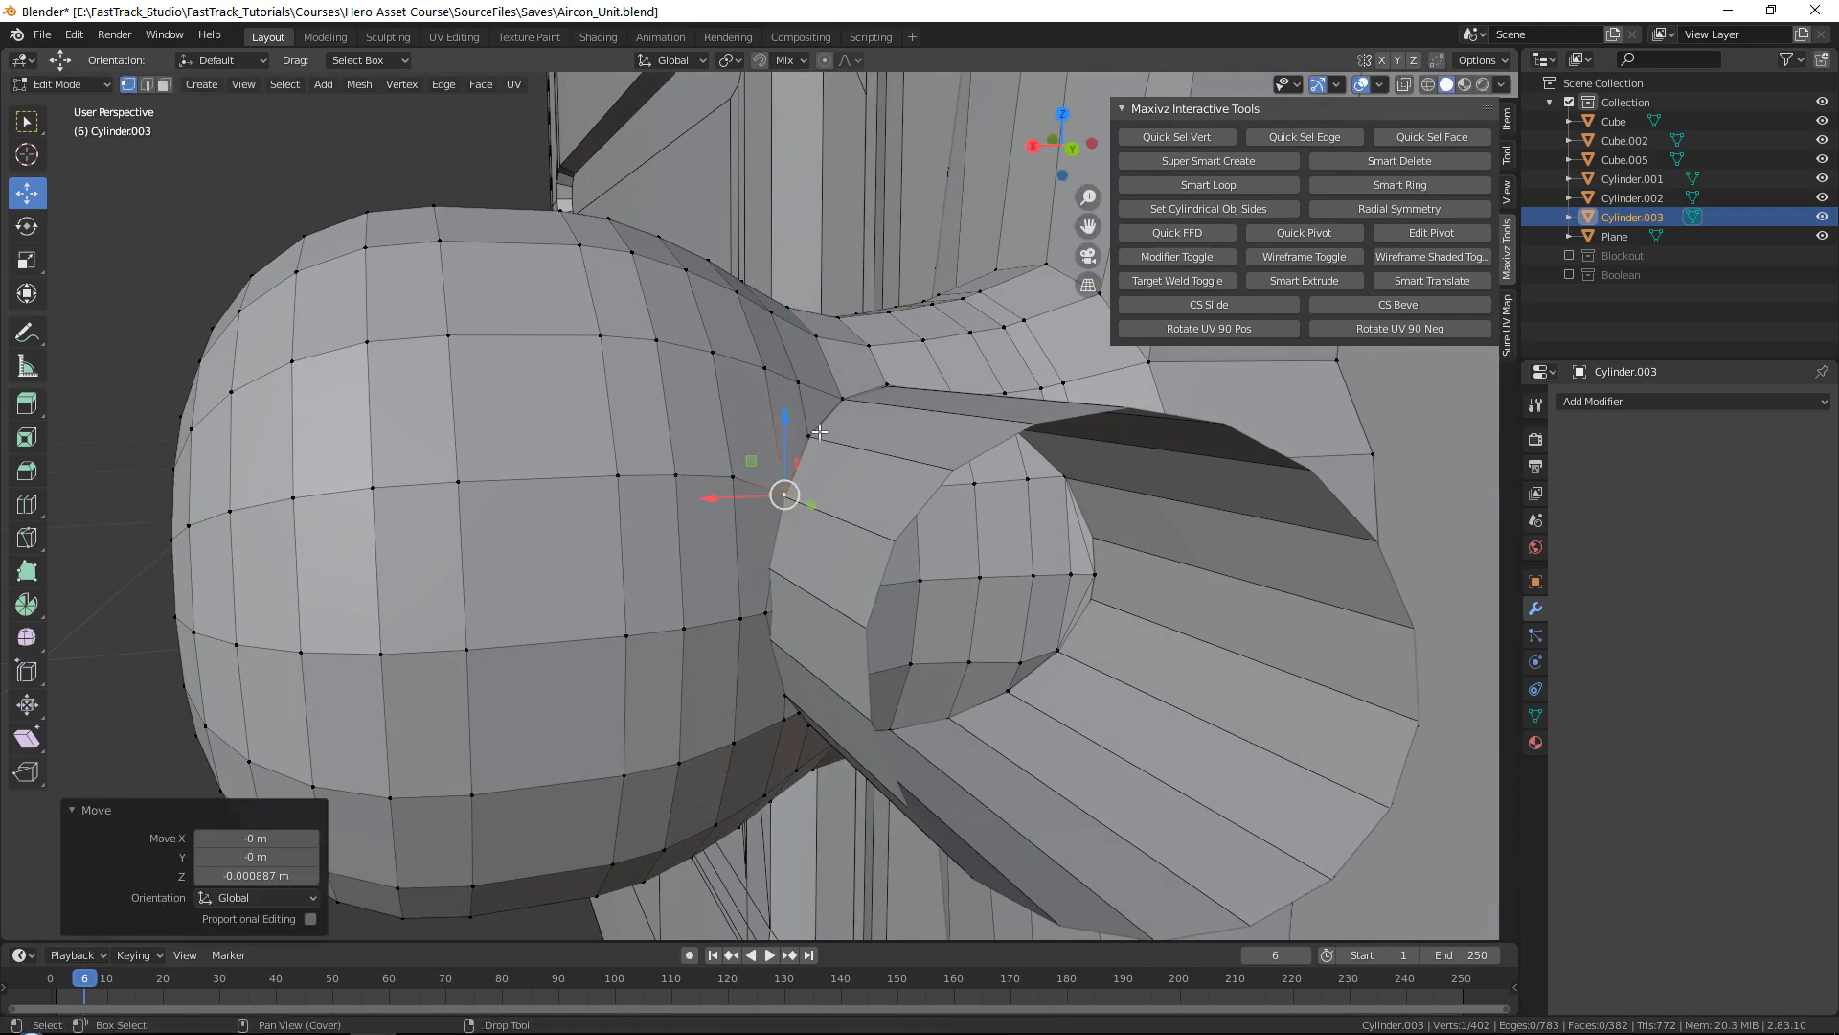
{"action": "middle_click_drag", "start_coordinate": [797, 443], "coordinate": [736, 463]}
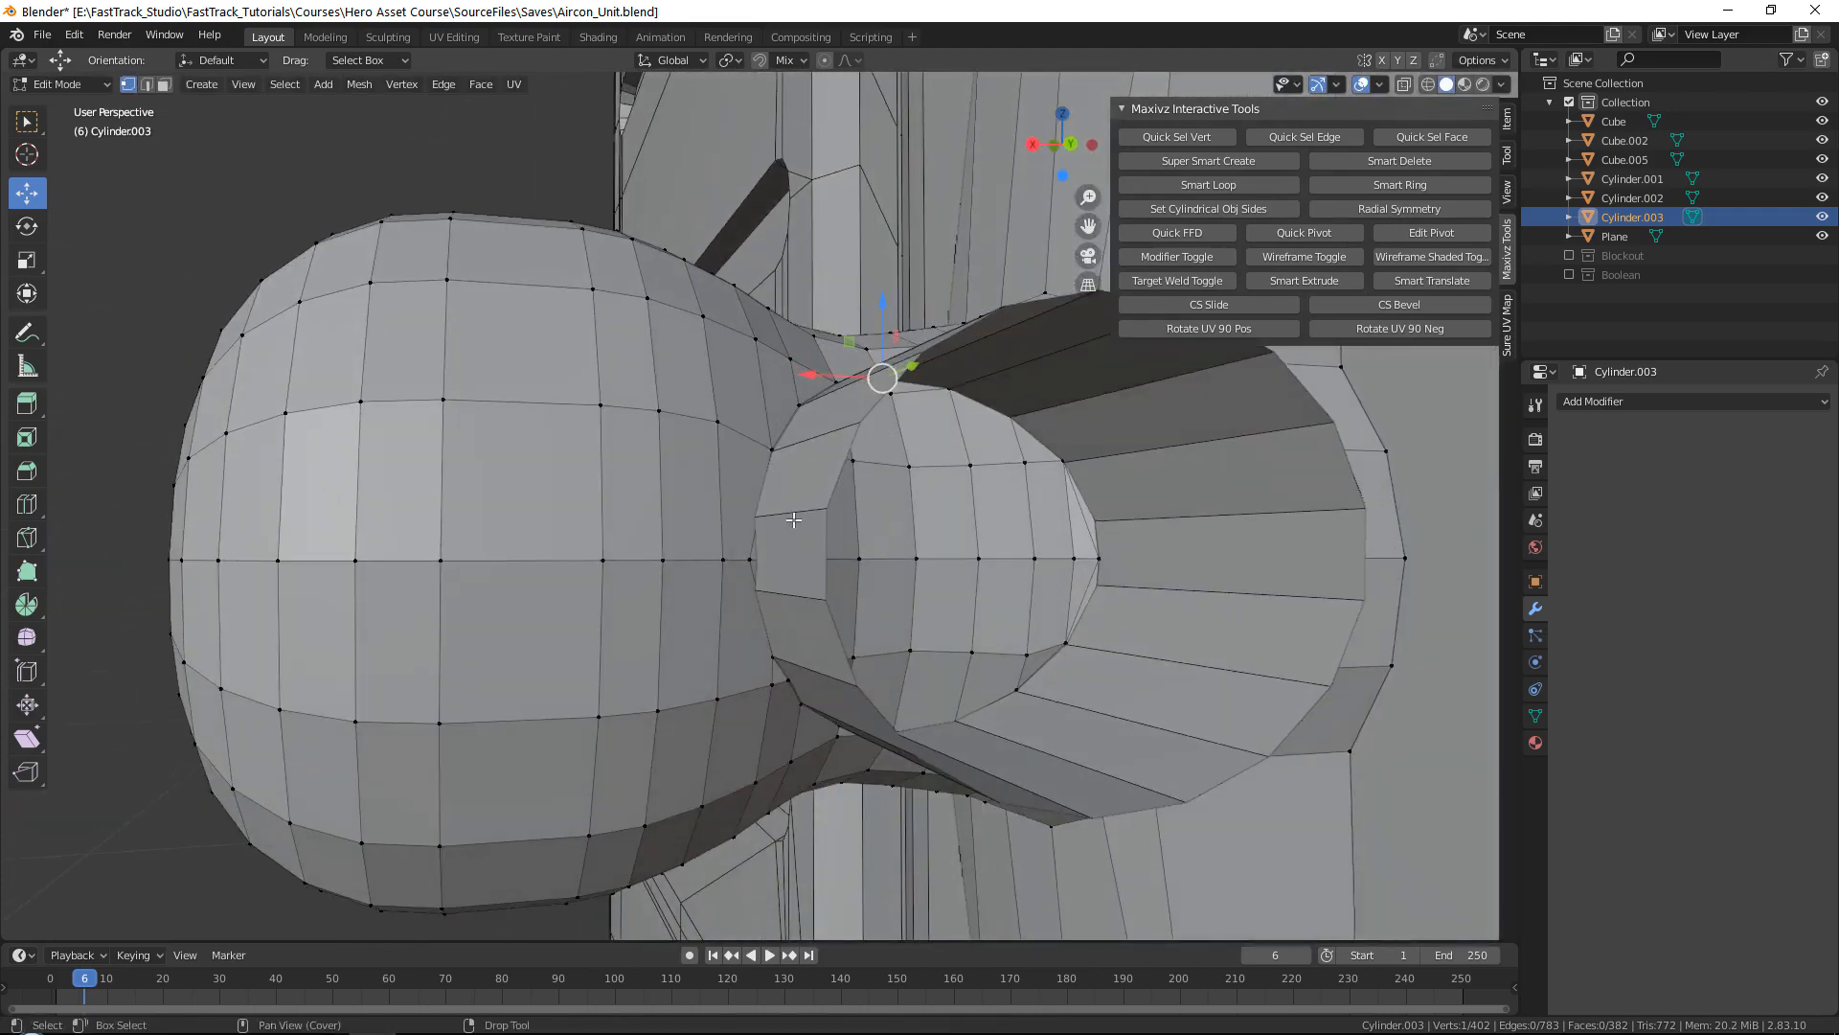
Step: Knife-cut two diagonal edges from the barrel's centre-line vertex to the branch outline, one above and one below the centre line
{"action": "middle_click_drag", "start_coordinate": [794, 519], "coordinate": [753, 527]}
{"action": "key", "text": "k"}
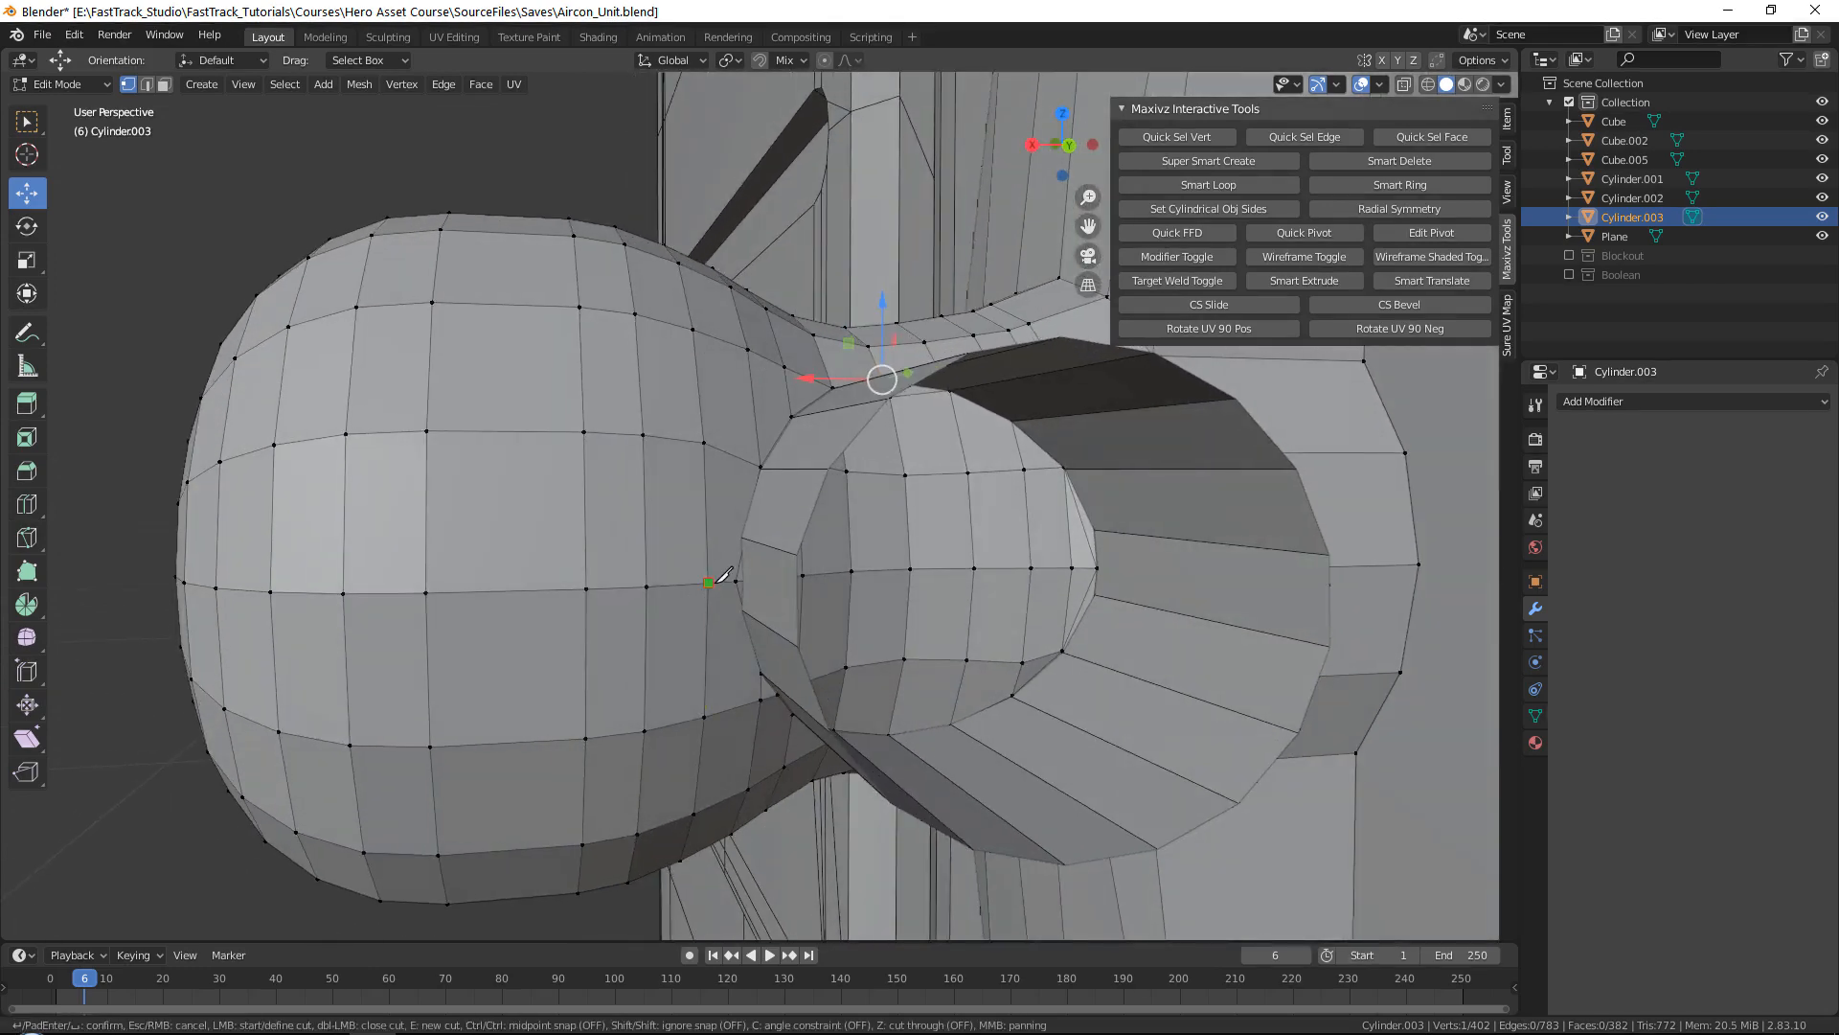
{"action": "key", "text": "Return"}
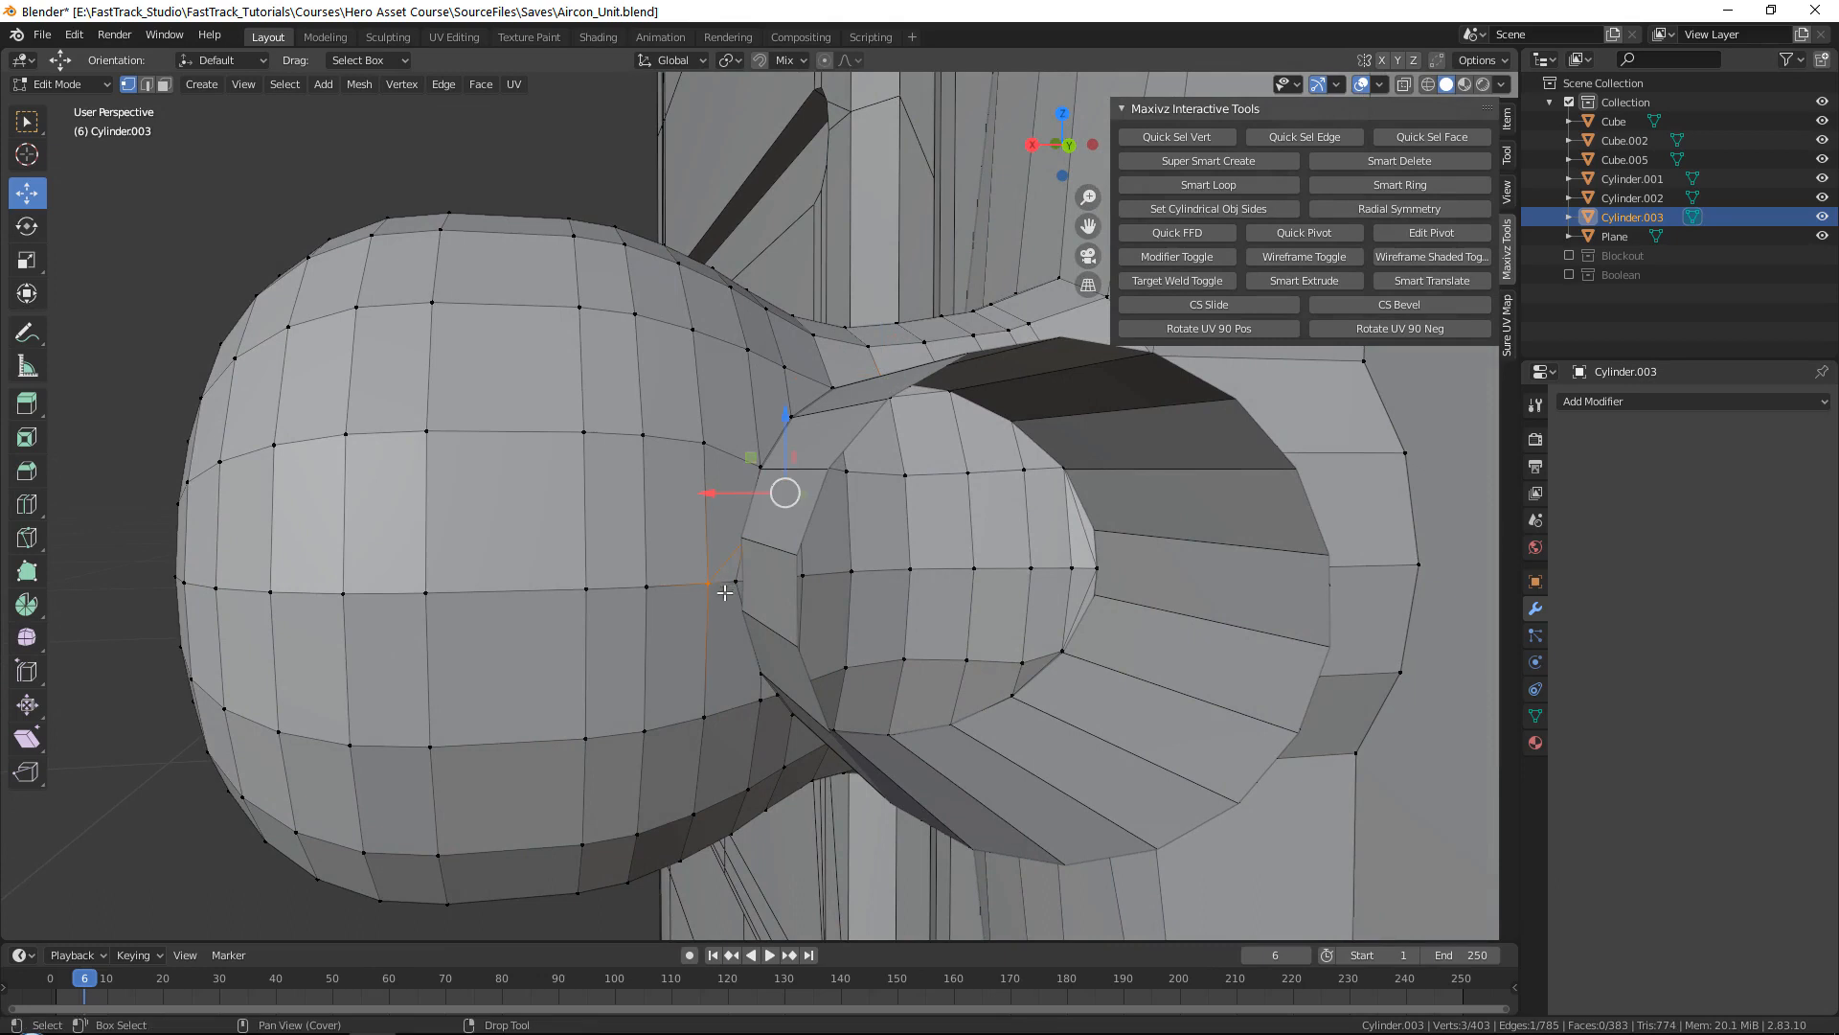
{"action": "key", "text": "k"}
{"action": "left_click", "coordinate": [709, 583]}
{"action": "left_click", "coordinate": [744, 609]}
{"action": "key", "text": "Return"}
Step: Fit the new barrel-side vertices to the branch, moving the lower one 0.000176 m and the middle one -0.000519 m along X
{"action": "key", "text": "g"}
{"action": "key", "text": "x"}
{"action": "left_click", "coordinate": [672, 611]}
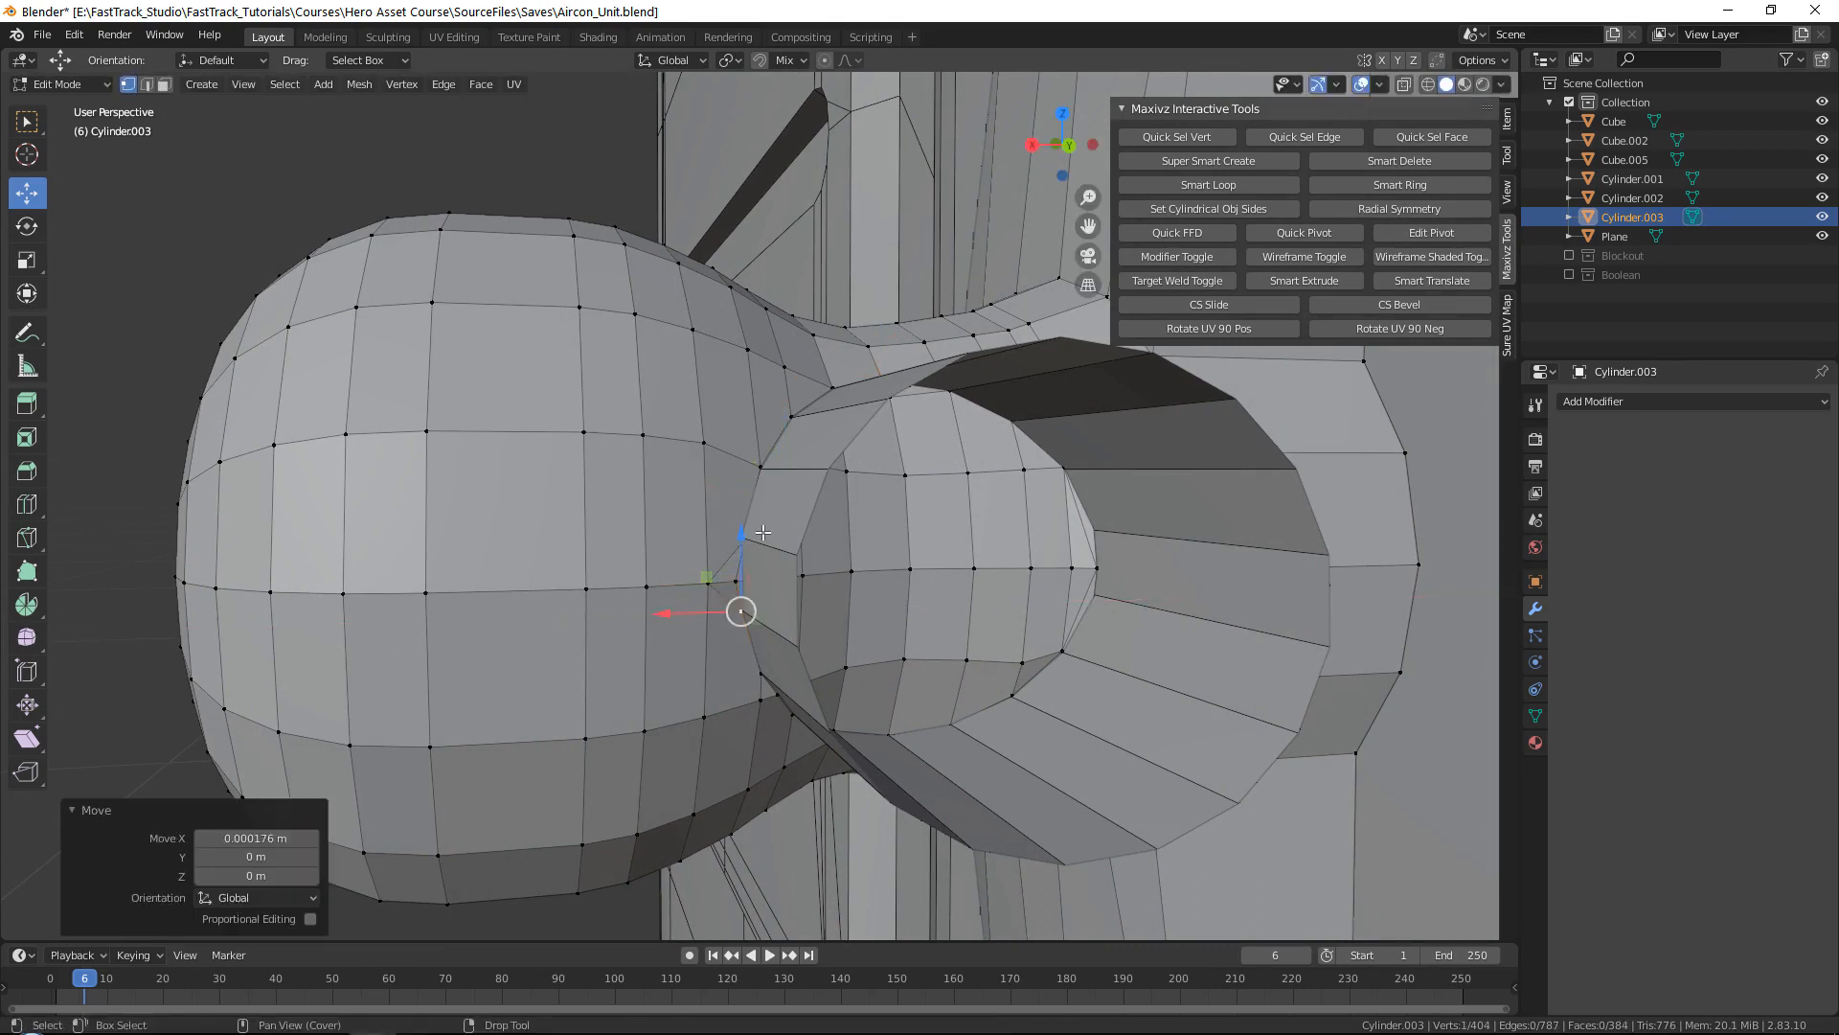
{"action": "left_click", "coordinate": [734, 535]}
{"action": "left_click_drag", "start_coordinate": [712, 504], "coordinate": [707, 502]}
{"action": "left_click", "coordinate": [736, 580]}
{"action": "middle_click_drag", "start_coordinate": [736, 580], "coordinate": [709, 514]}
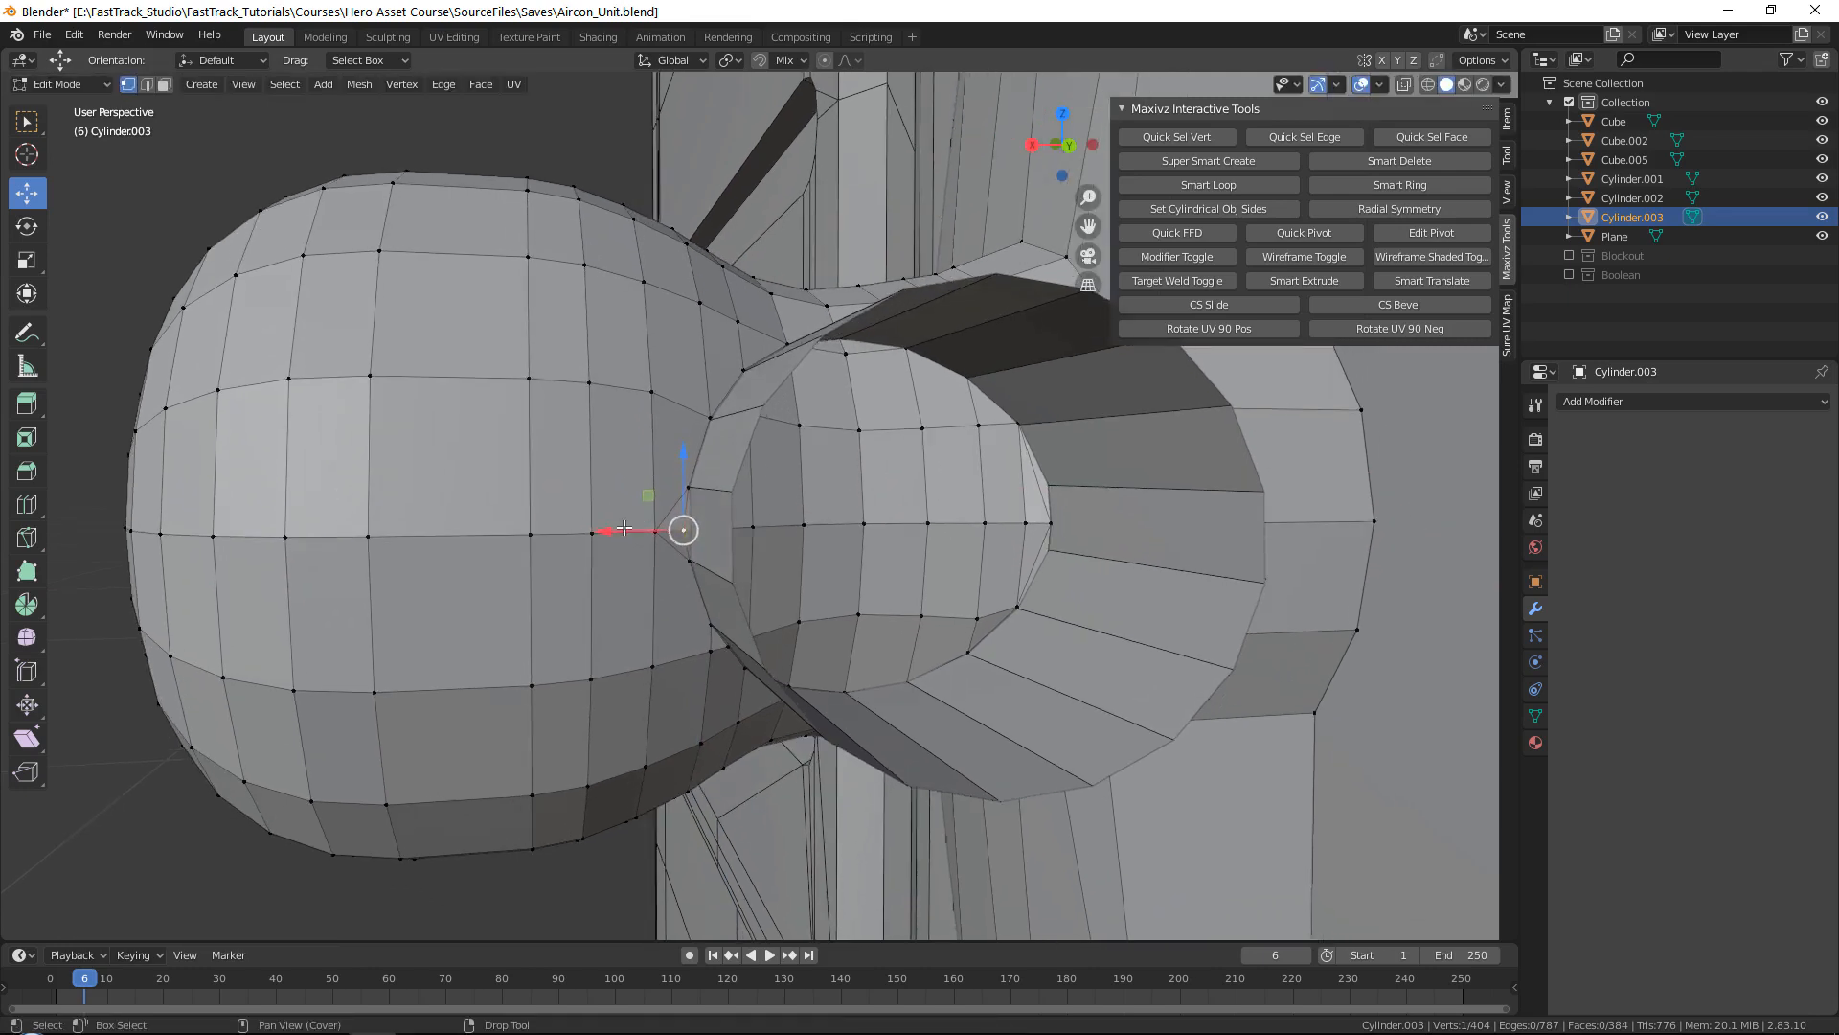
{"action": "left_click_drag", "start_coordinate": [624, 527], "coordinate": [638, 536]}
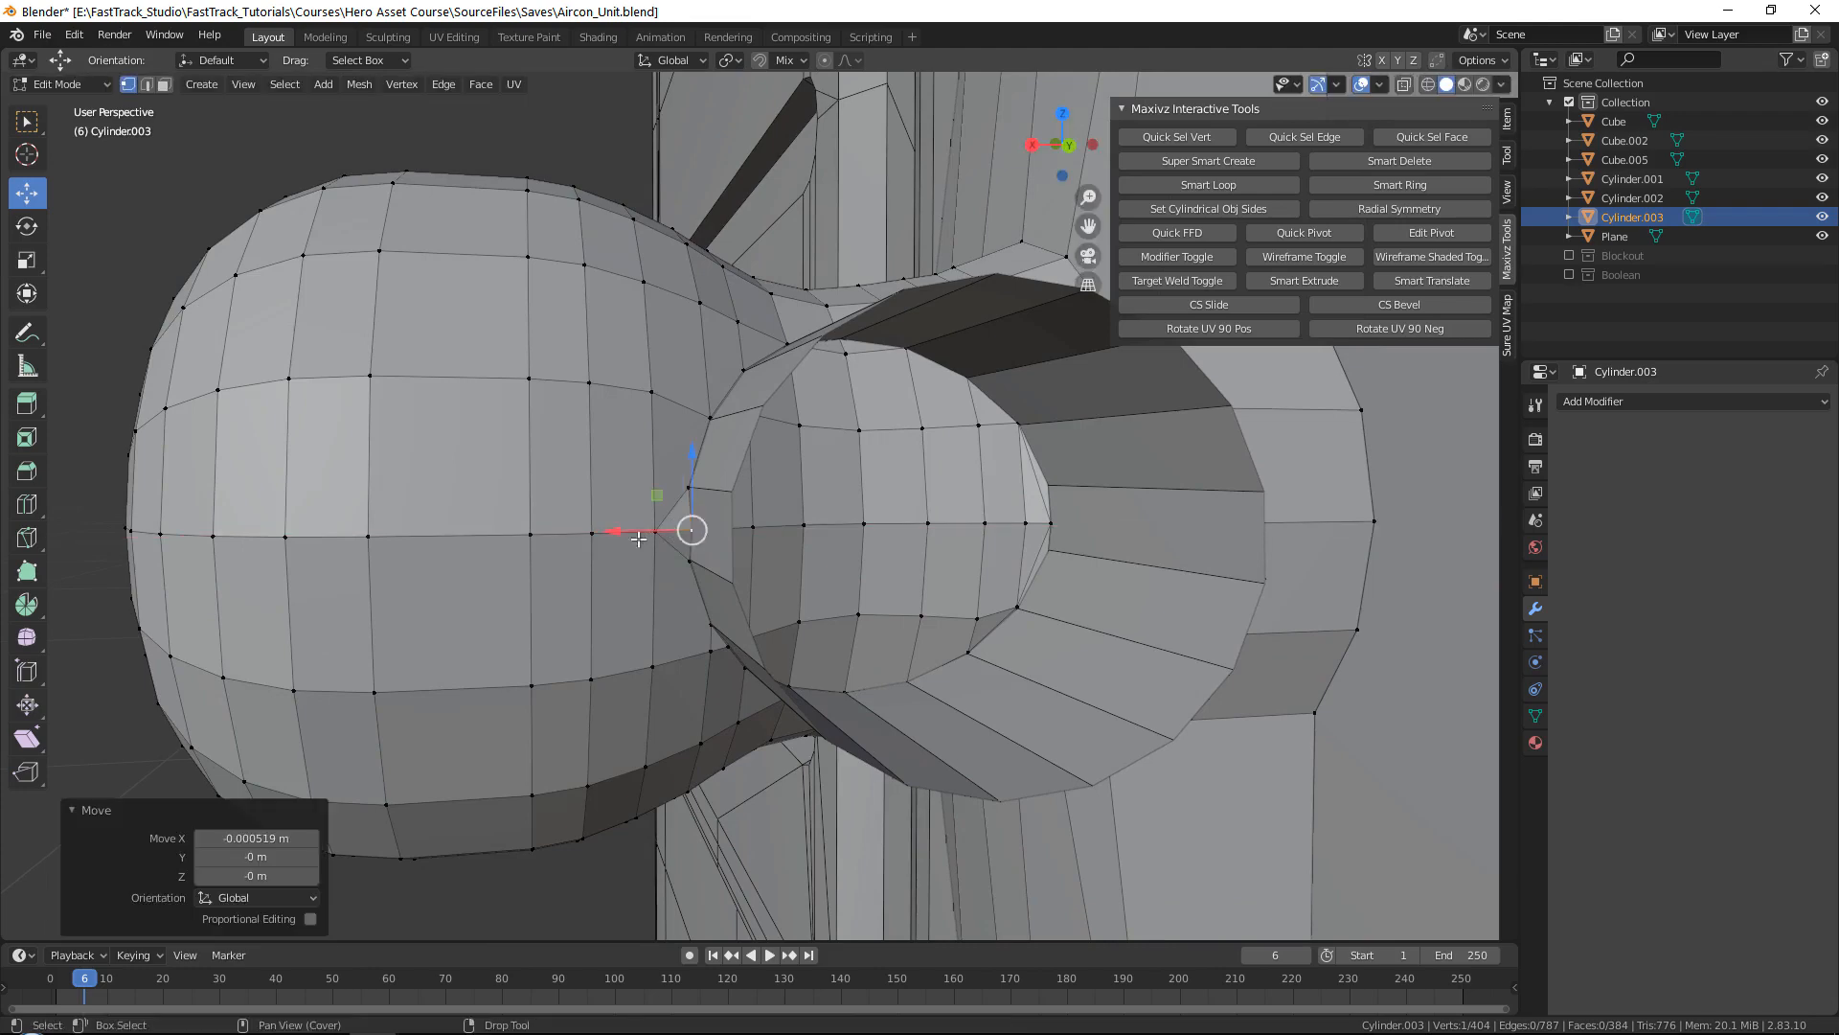
Step: Knife-cut two diagonal edges on the base-plate side, joining the branch outline to the neck's centre-line vertex
{"action": "middle_click_drag", "start_coordinate": [638, 536], "coordinate": [923, 525]}
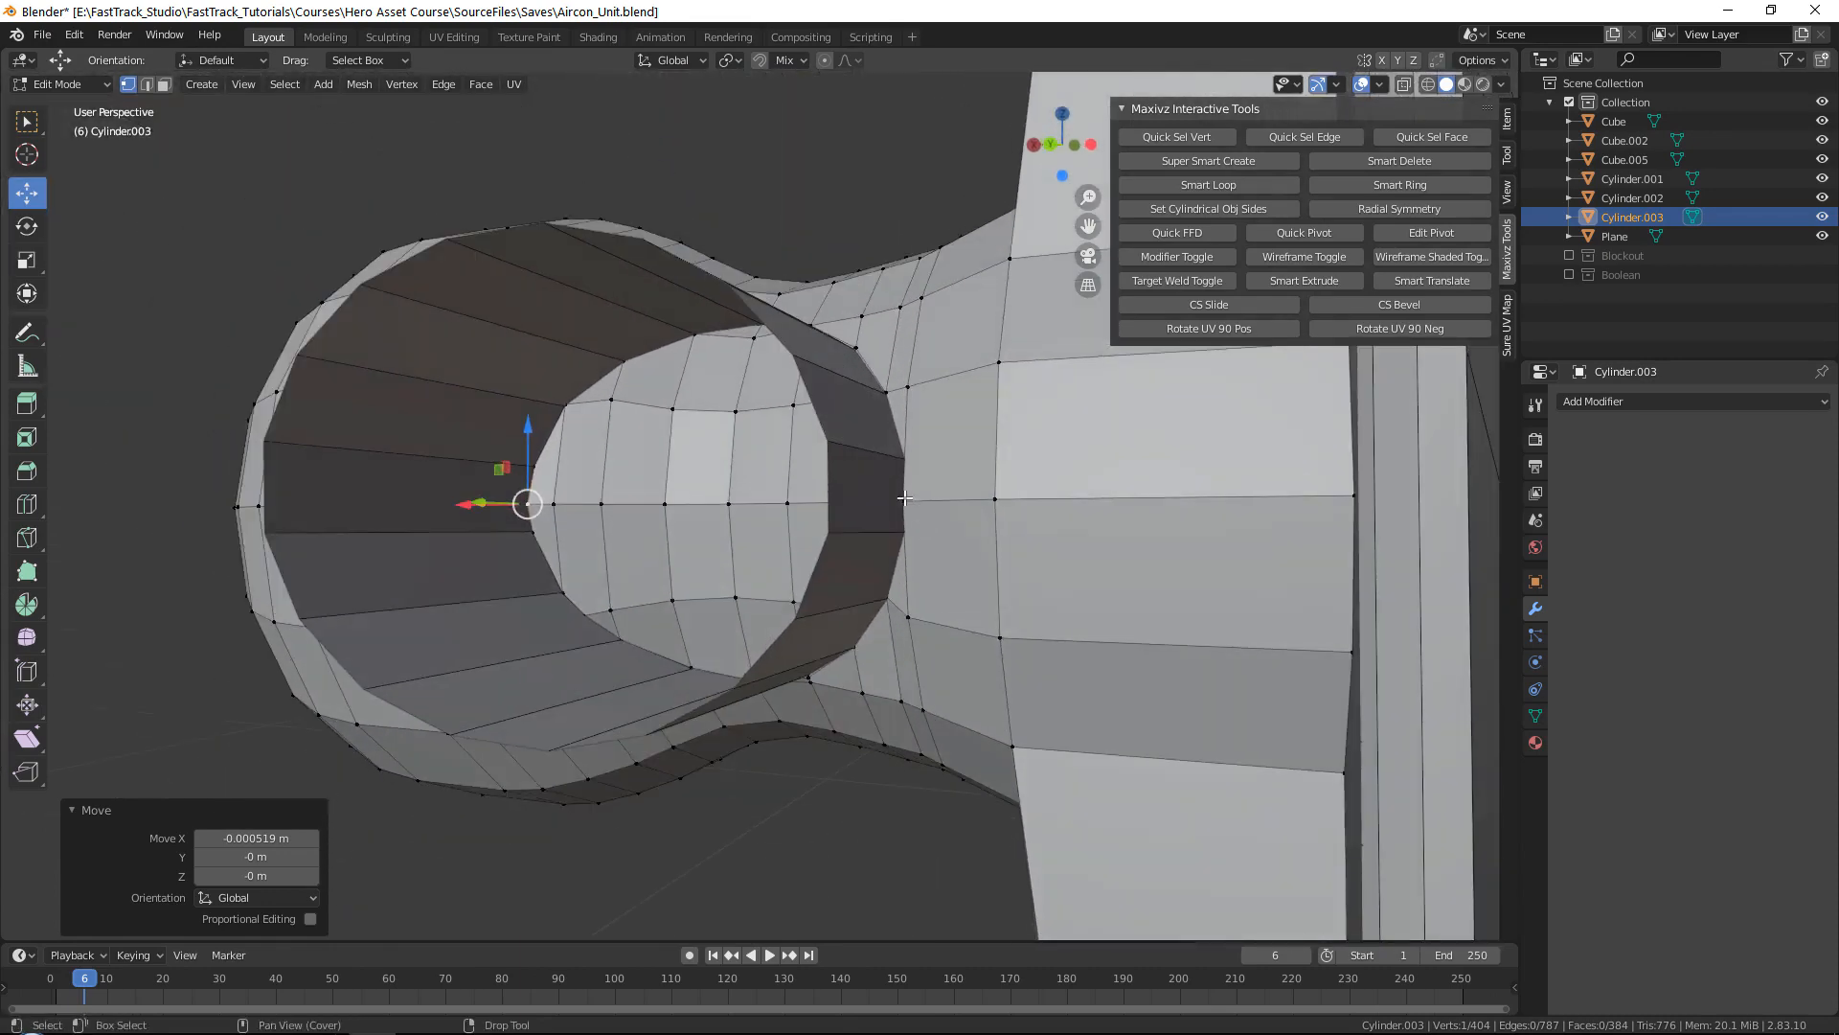
{"action": "key", "text": "k"}
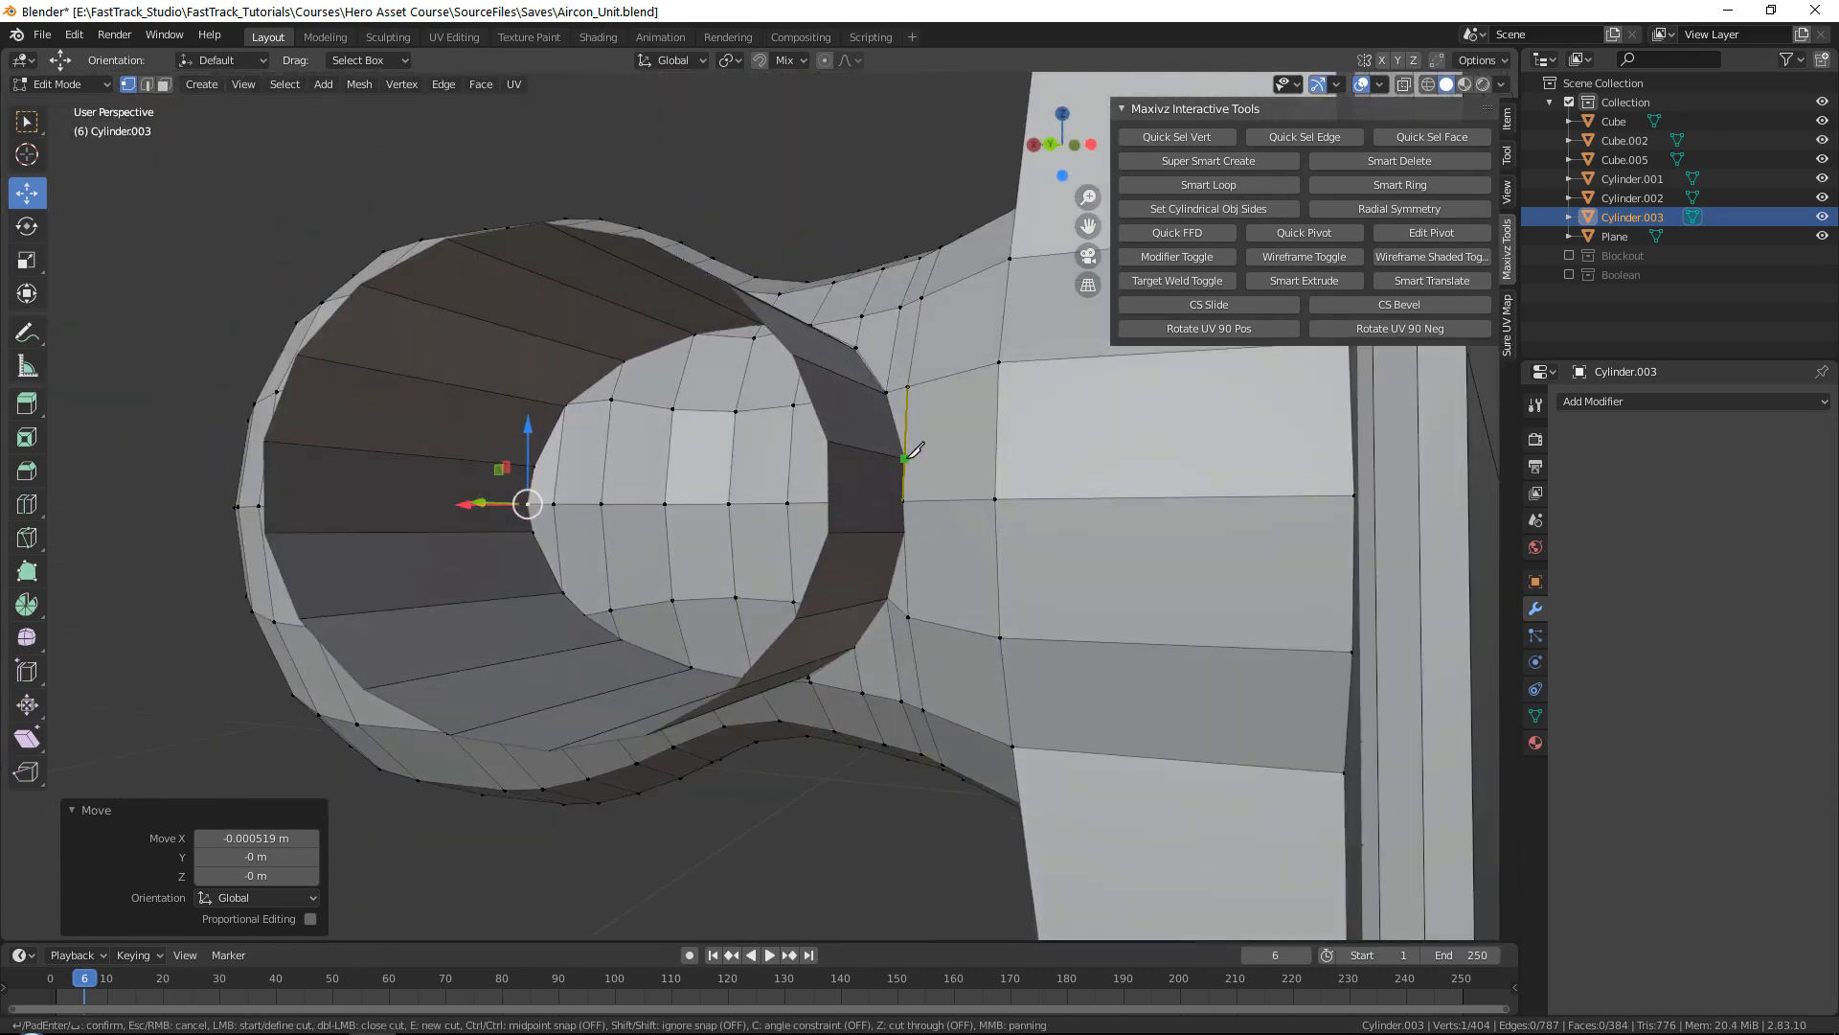
{"action": "left_click", "coordinate": [904, 458]}
{"action": "left_click", "coordinate": [994, 499]}
{"action": "left_click", "coordinate": [917, 525]}
{"action": "key", "text": "Return"}
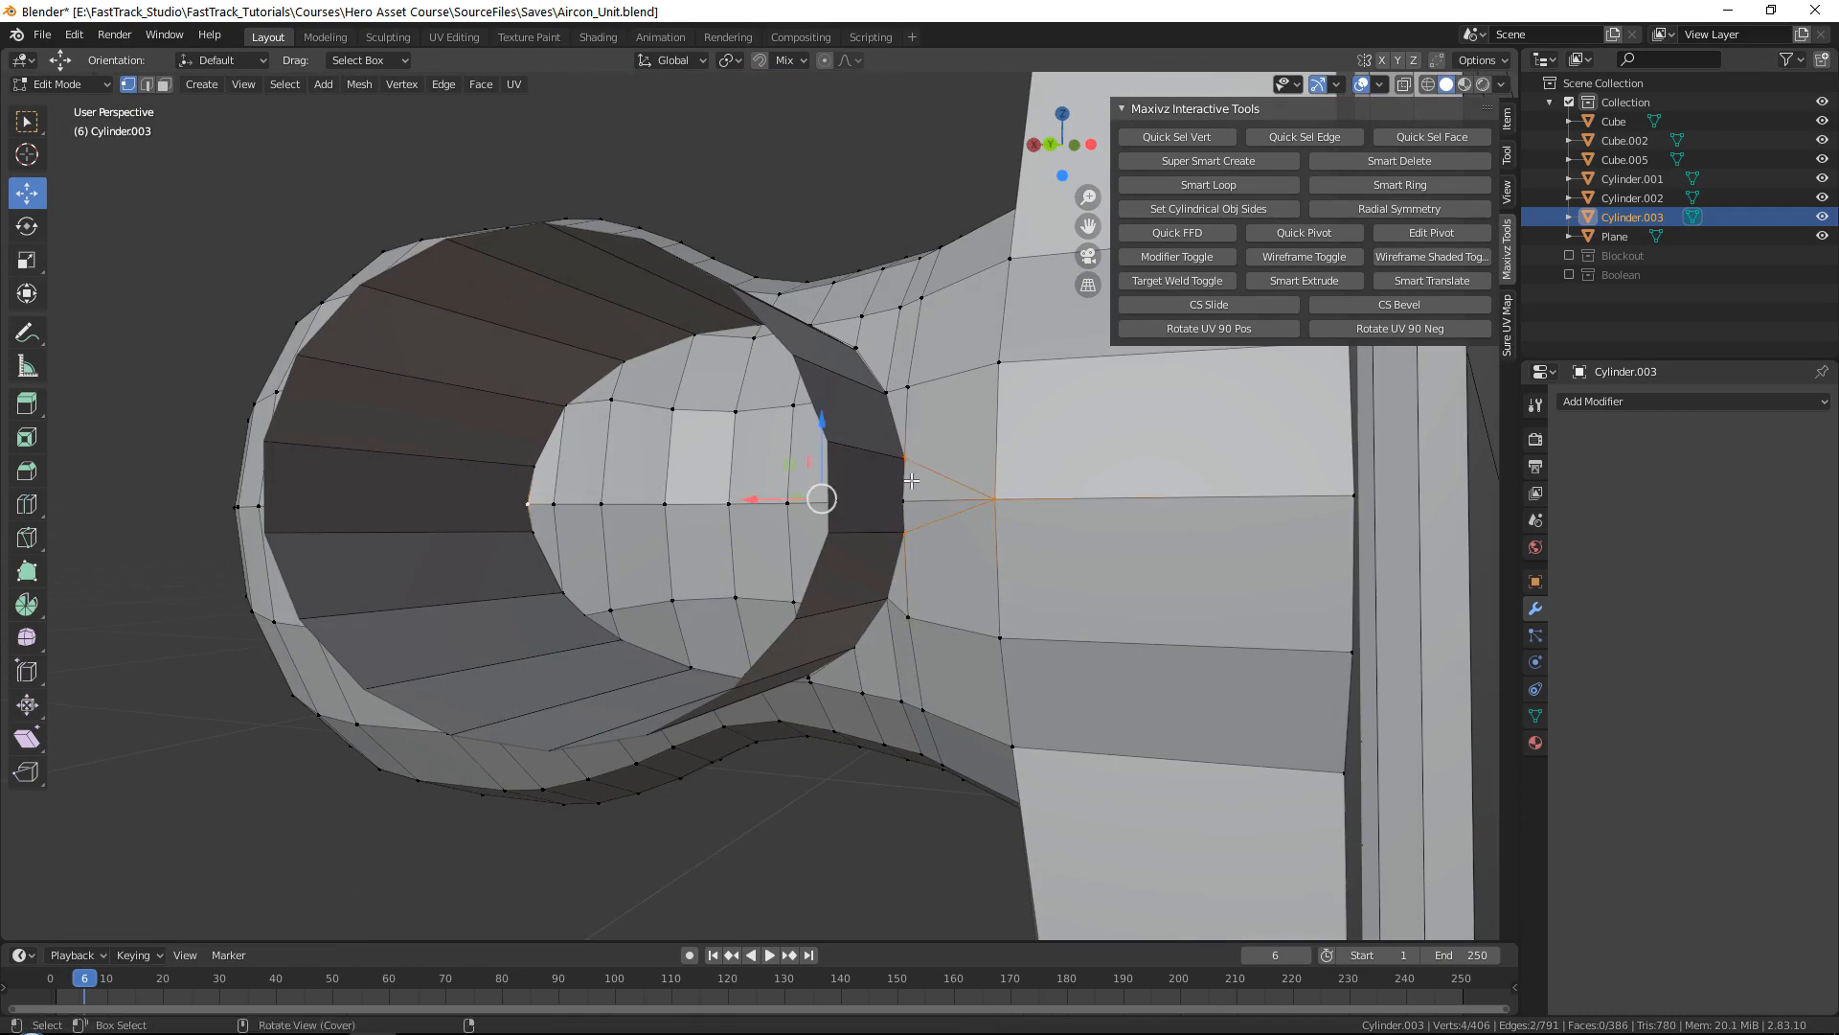
Step: Select the body faces inside the branch outline along its lower edge and the lower barrel side
{"action": "middle_click_drag", "start_coordinate": [911, 480], "coordinate": [971, 481]}
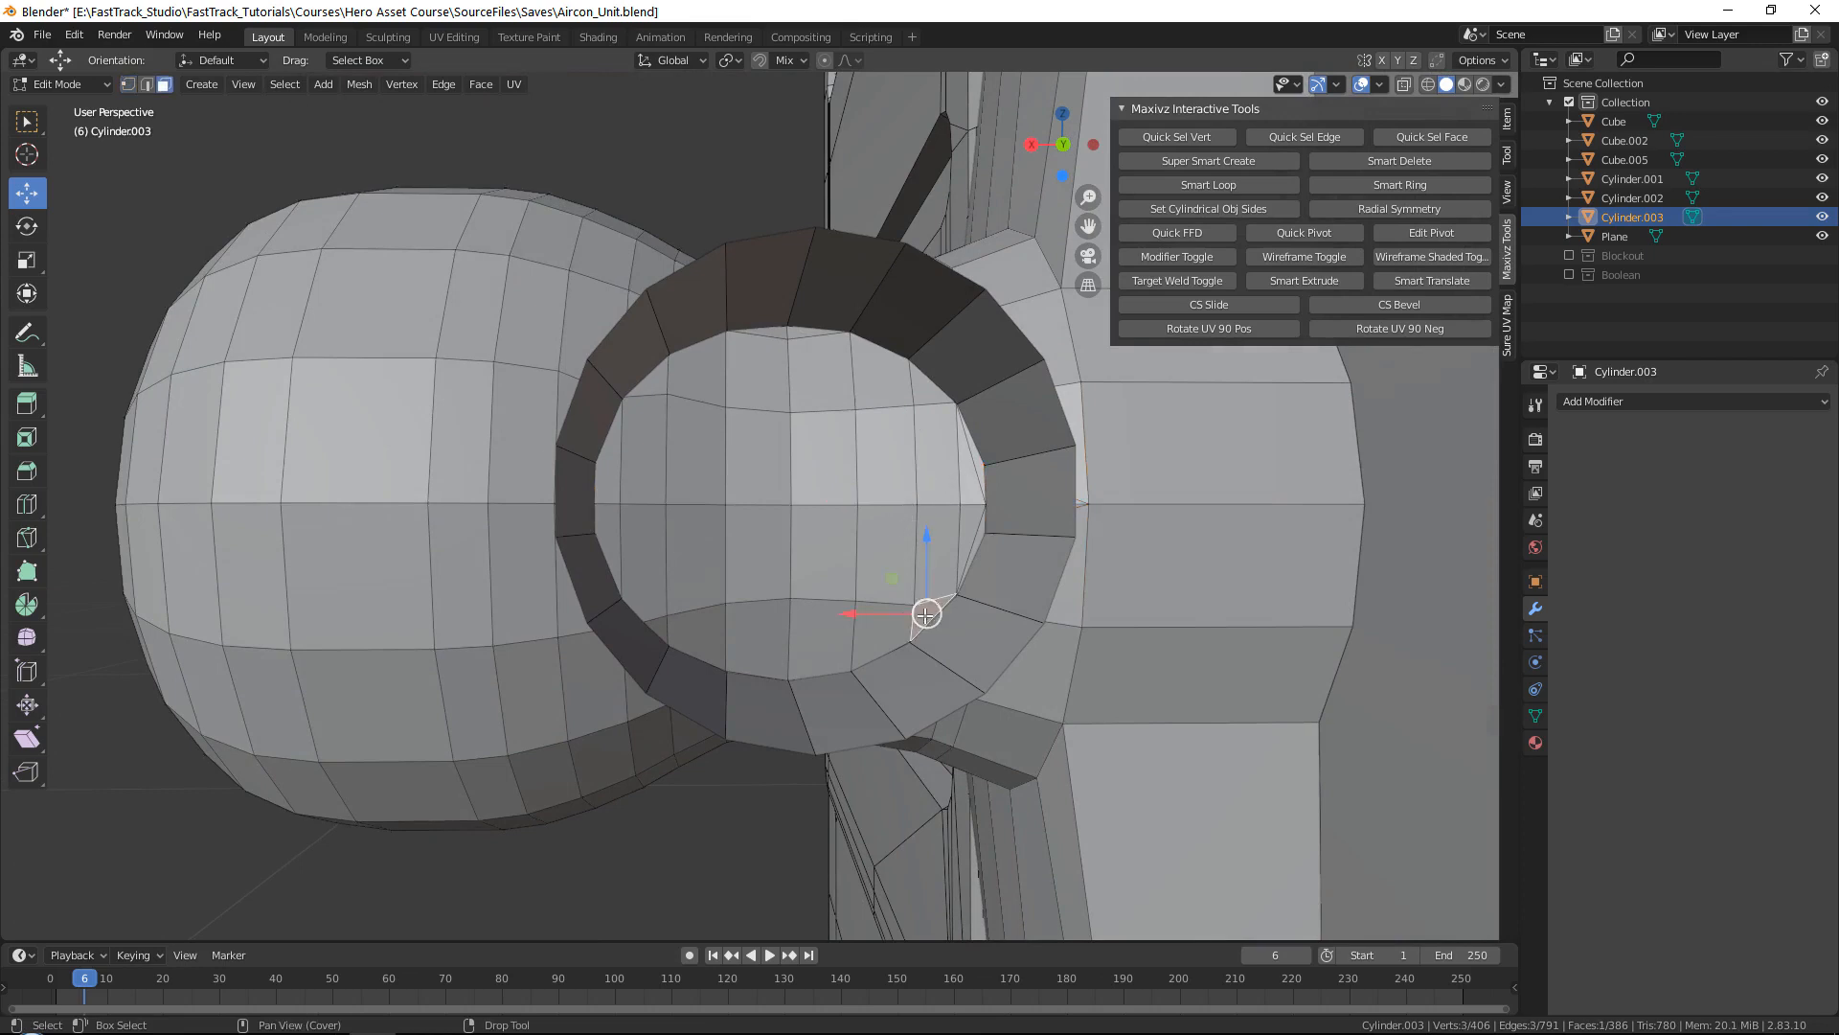
{"action": "left_click", "coordinate": [881, 630], "text": "ctrl"}
{"action": "left_click", "coordinate": [822, 641], "text": "ctrl"}
{"action": "left_click", "coordinate": [753, 644], "text": "ctrl"}
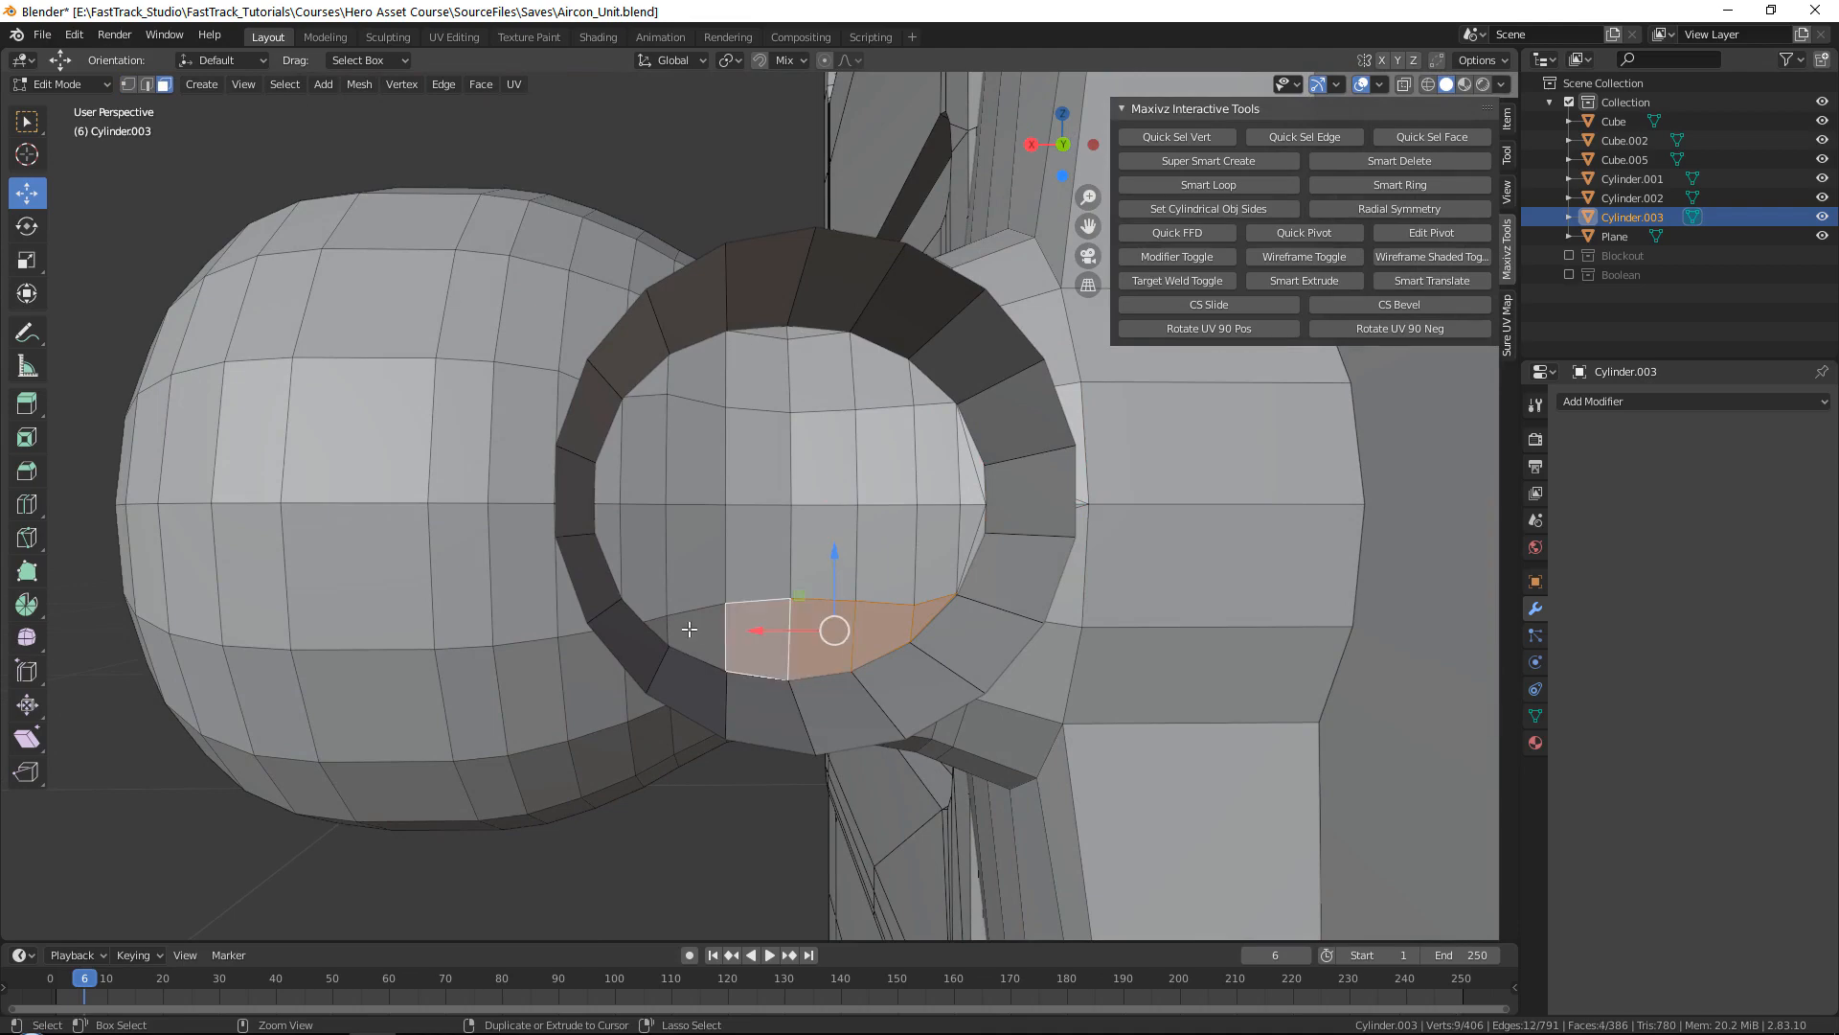
{"action": "left_click", "coordinate": [690, 630], "text": "ctrl"}
{"action": "left_click", "coordinate": [658, 605], "text": "ctrl"}
{"action": "left_click", "coordinate": [661, 629], "text": "ctrl"}
{"action": "scroll", "coordinate": [769, 601], "scroll_direction": "down", "scroll_amount": 5}
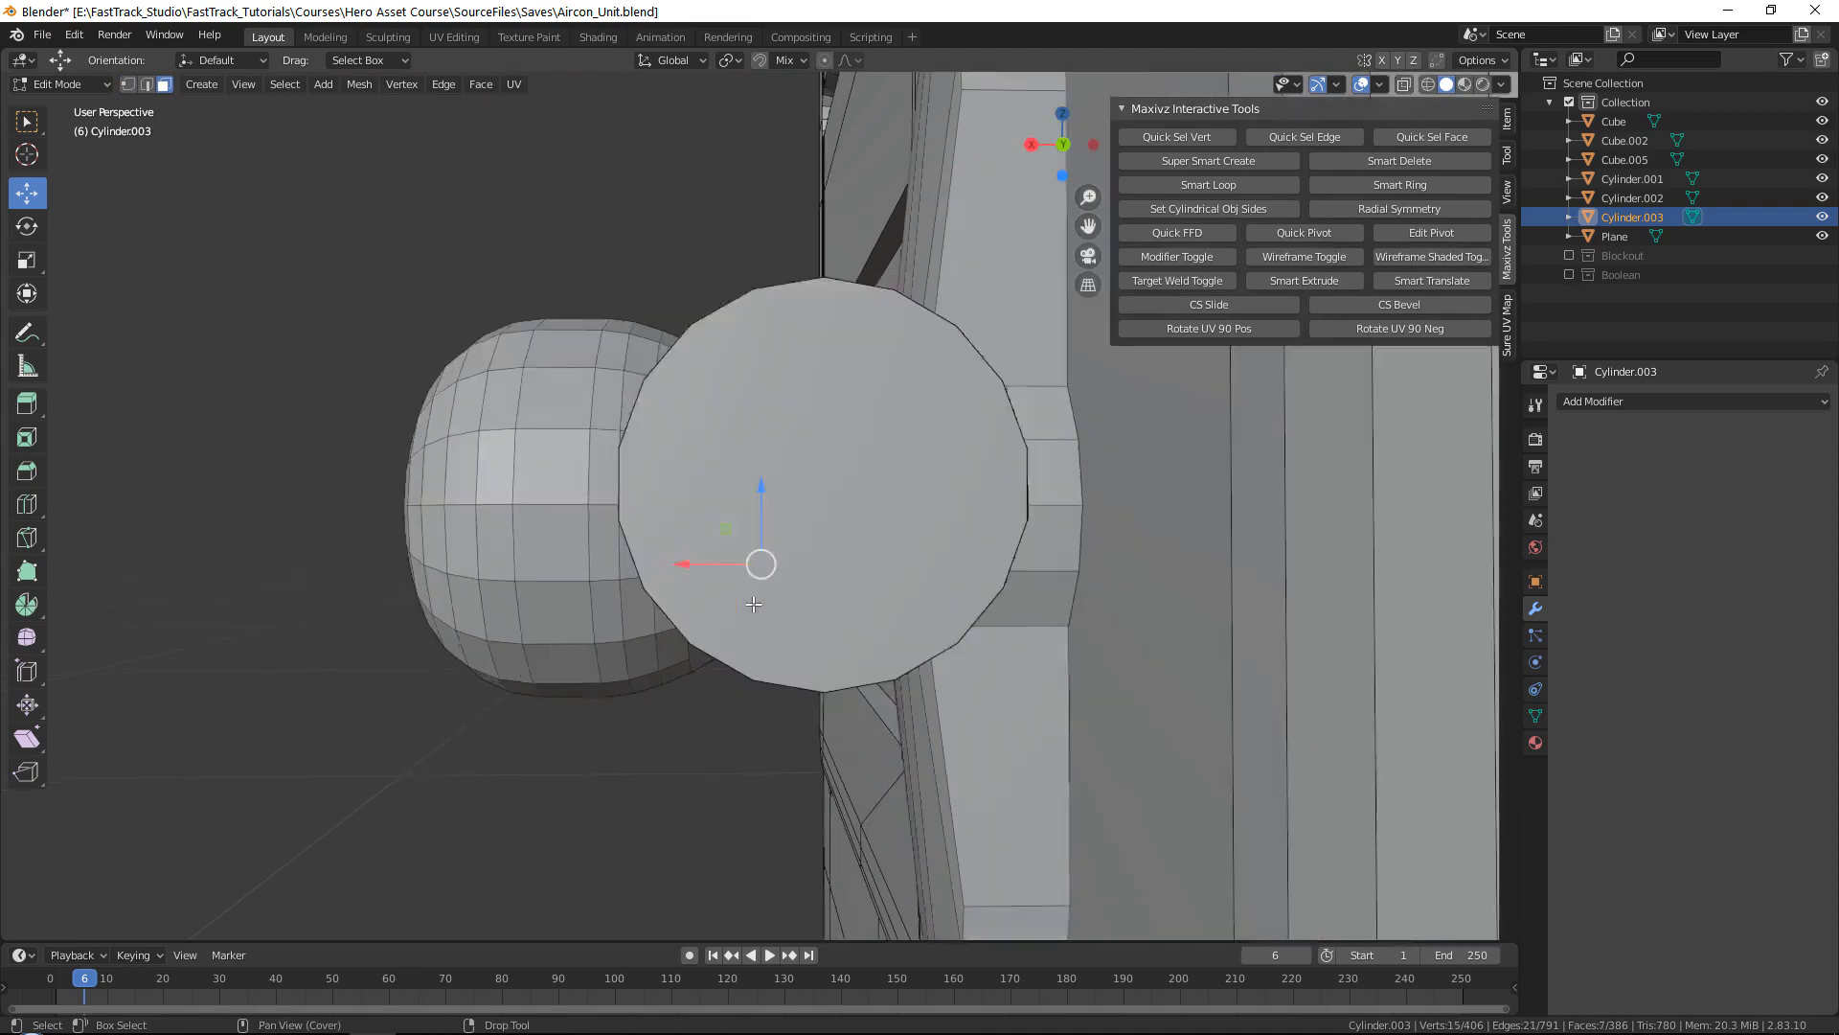
Step: Add the faces along the outline's barrel side and upper edge to the selection
{"action": "scroll", "coordinate": [770, 601], "scroll_direction": "up", "scroll_amount": 5}
{"action": "left_click", "coordinate": [570, 536], "text": "ctrl"}
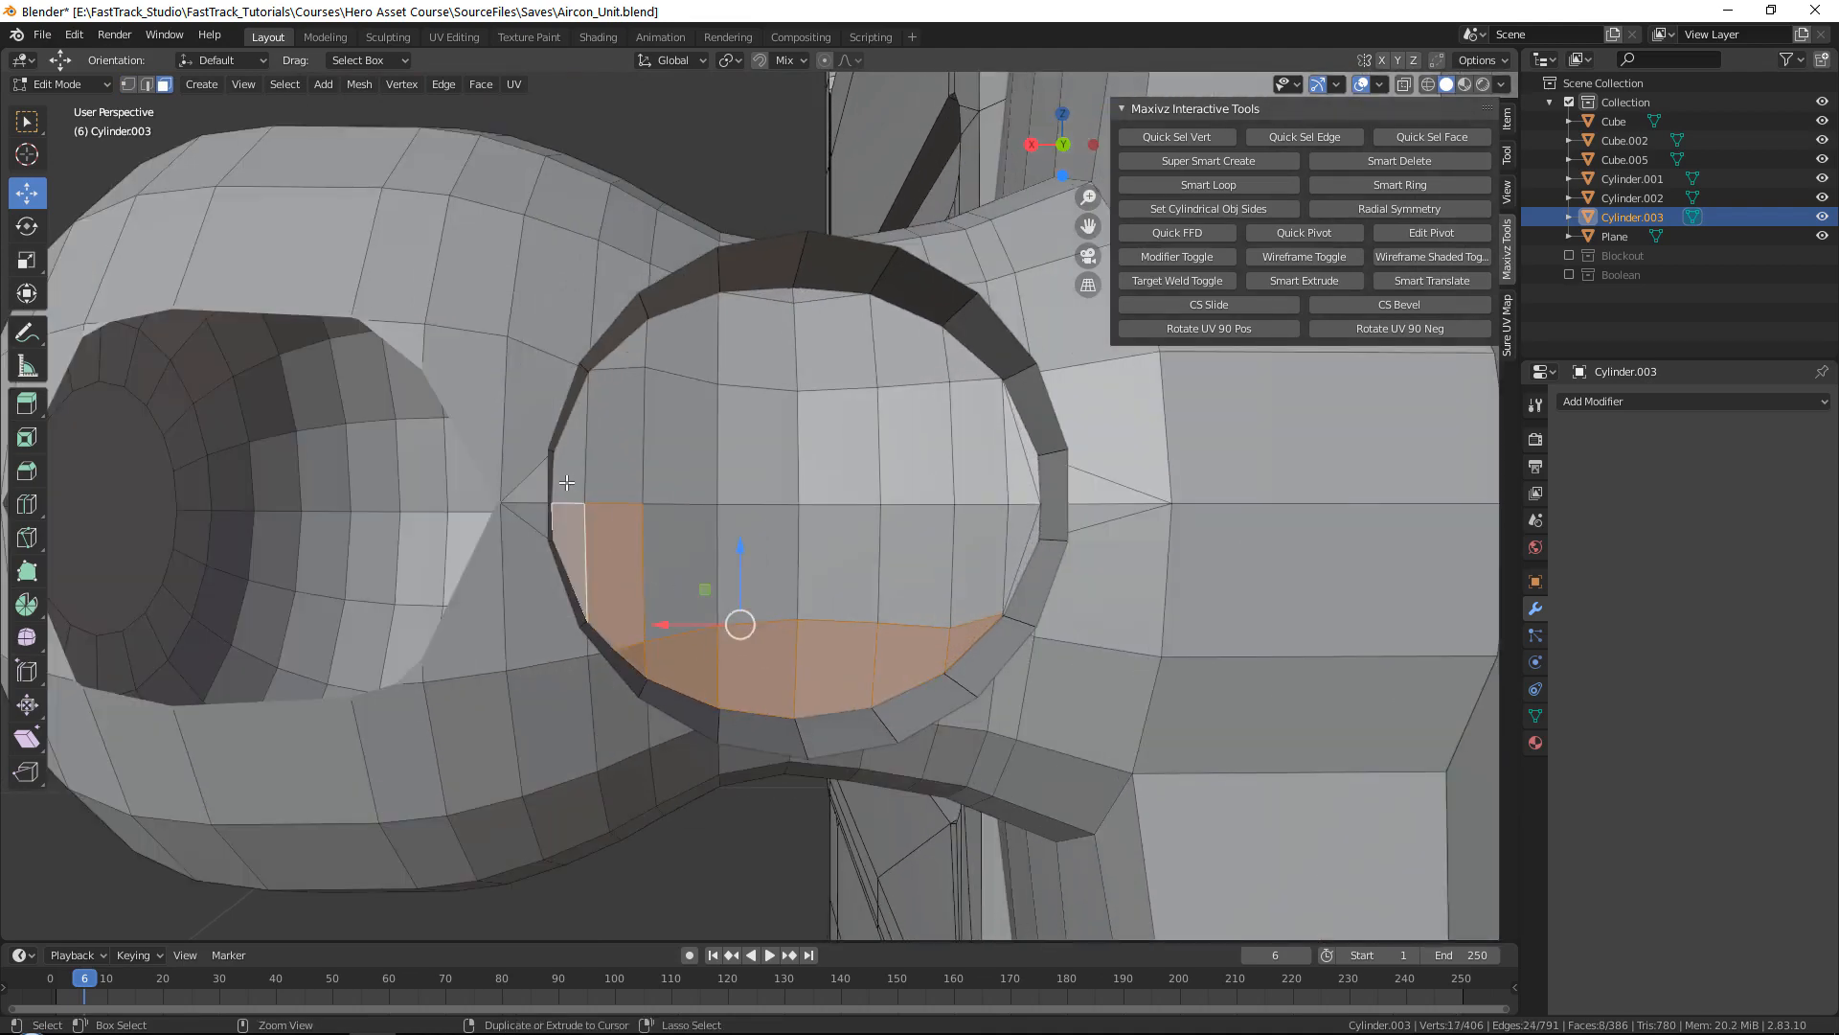
{"action": "left_click", "coordinate": [580, 421], "text": "ctrl"}
{"action": "left_click", "coordinate": [621, 345], "text": "ctrl"}
{"action": "left_click", "coordinate": [682, 336], "text": "ctrl"}
{"action": "left_click", "coordinate": [776, 294], "text": "ctrl"}
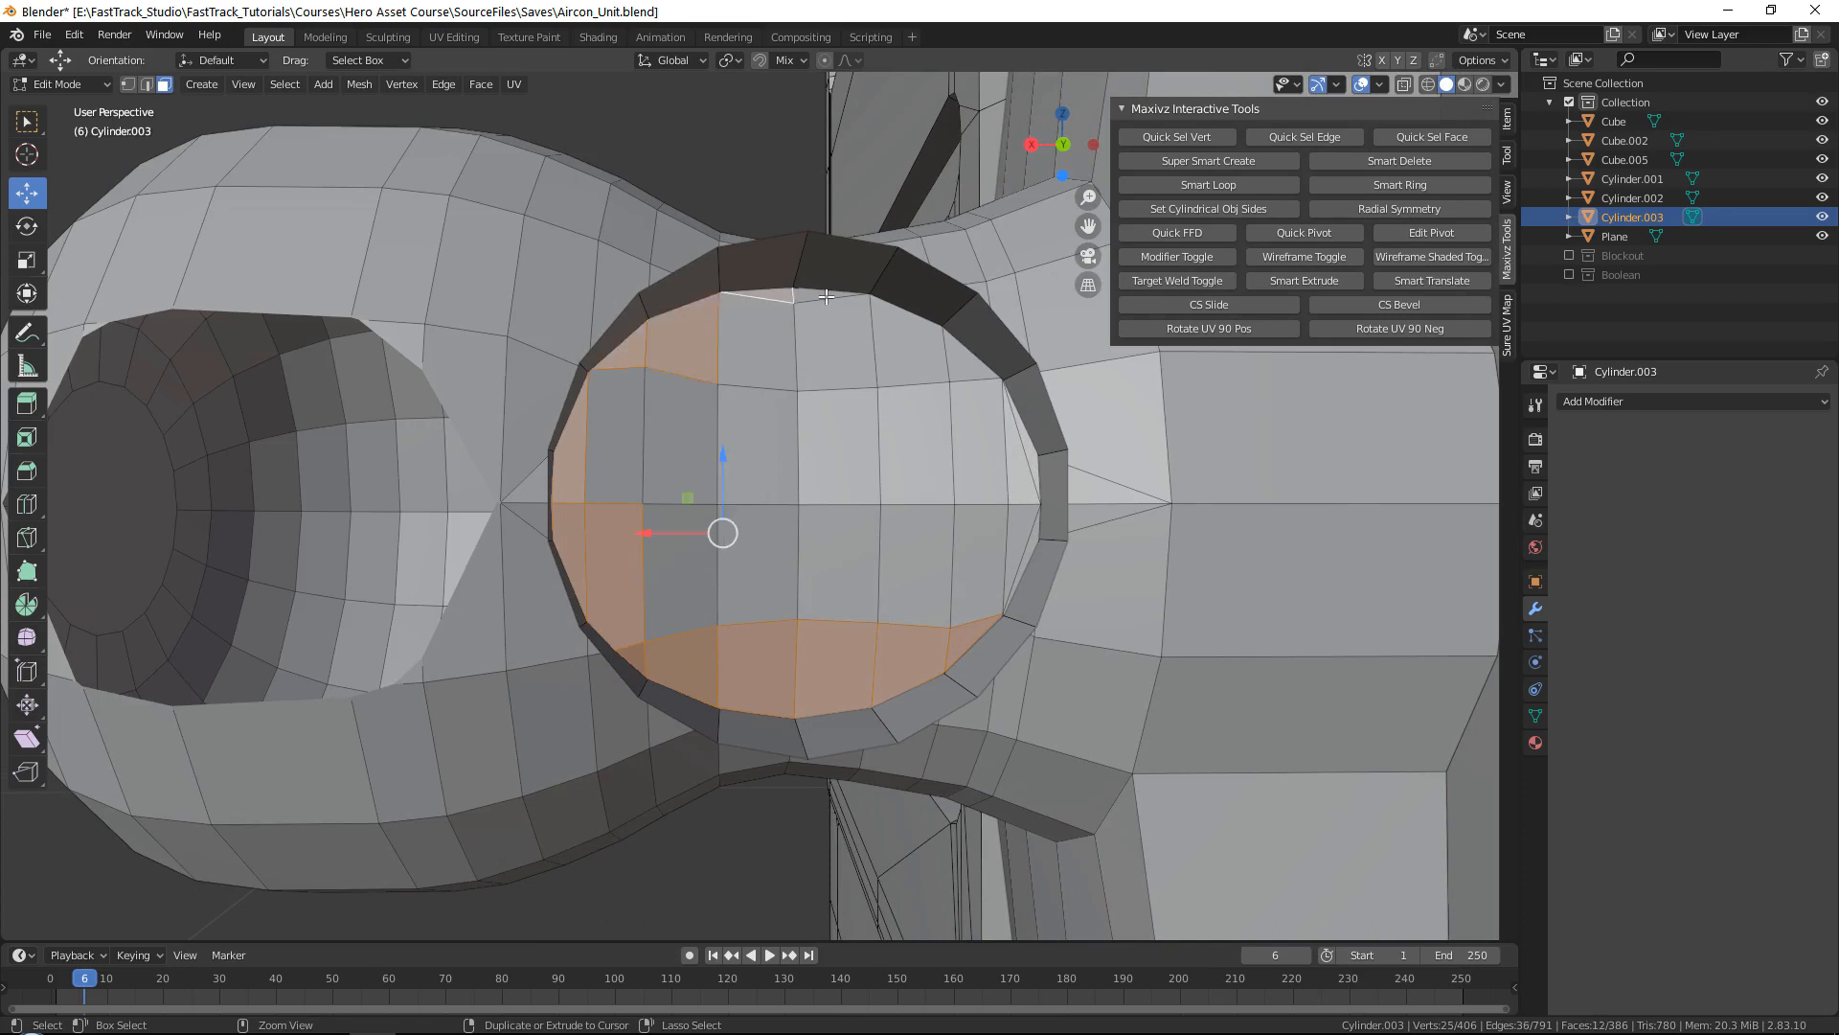
{"action": "left_click", "coordinate": [830, 296], "text": "ctrl"}
{"action": "left_click", "coordinate": [835, 326], "text": "ctrl"}
{"action": "left_click", "coordinate": [778, 332], "text": "ctrl"}
{"action": "left_click", "coordinate": [899, 345], "text": "ctrl"}
{"action": "left_click", "coordinate": [976, 368], "text": "ctrl"}
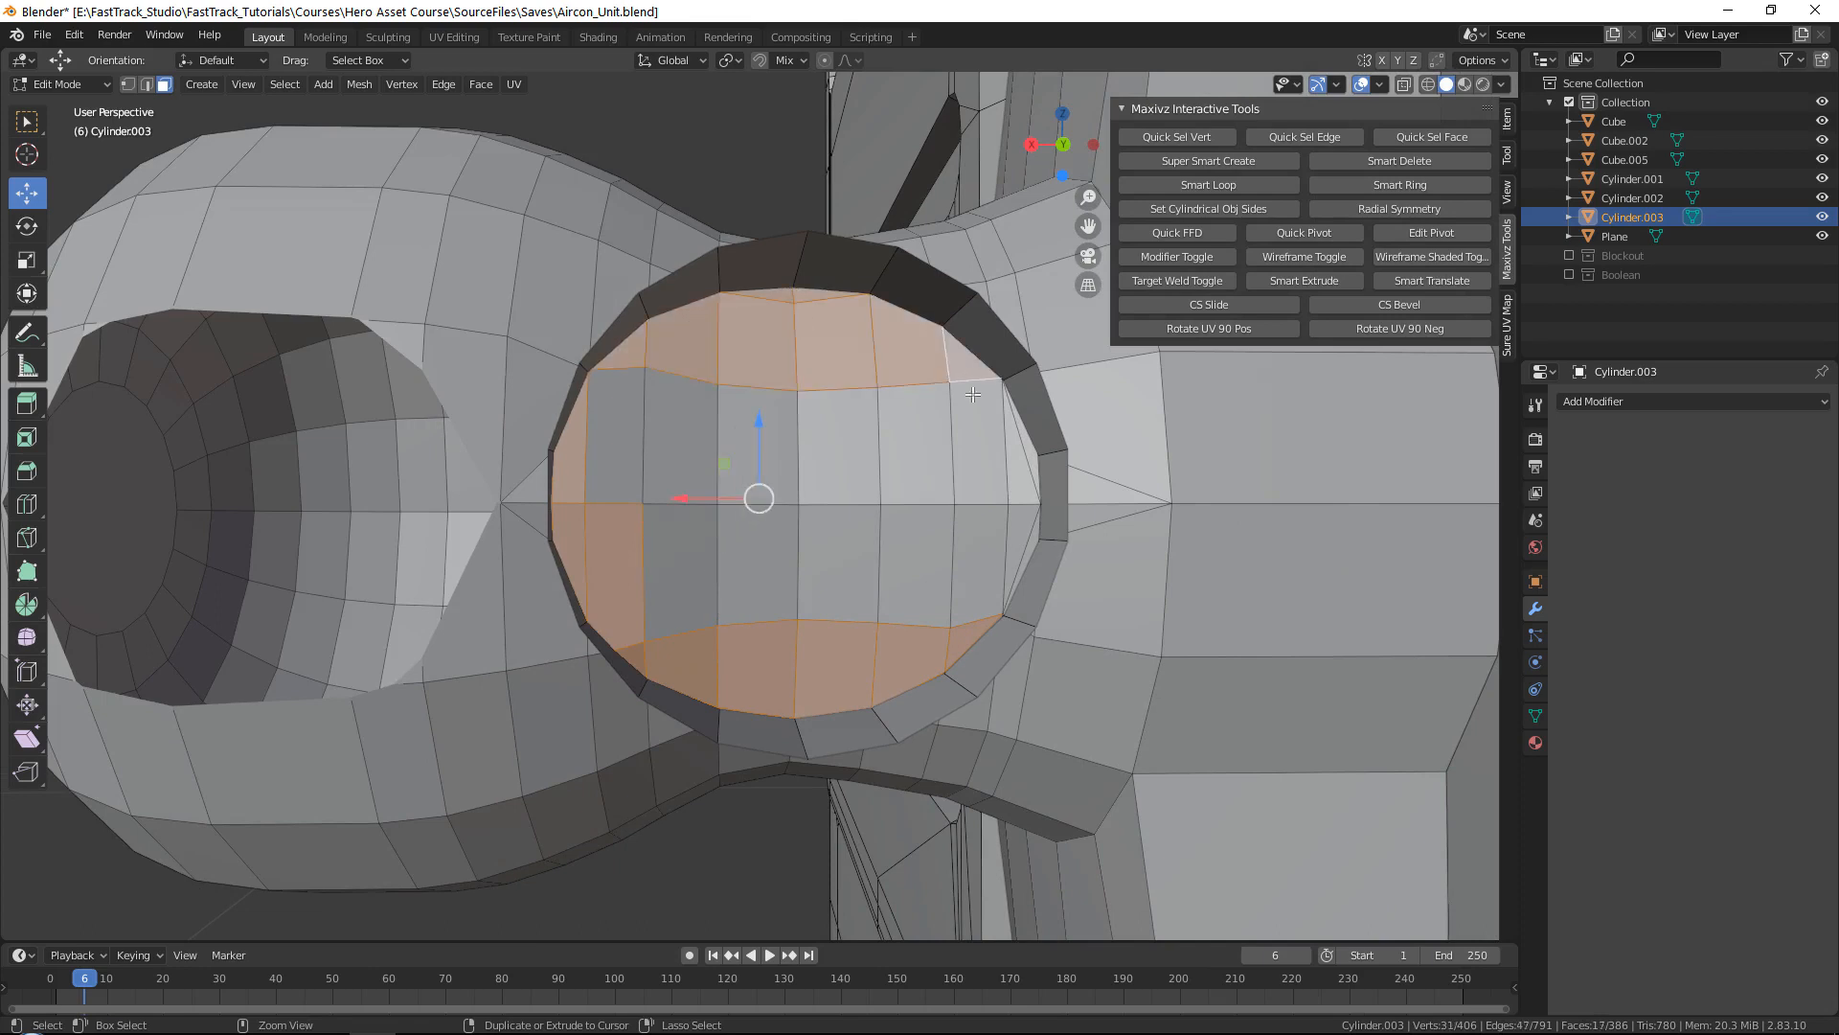
Step: Add the base-plate-side slivers and all remaining central faces inside the branch outline to the selection
{"action": "left_click", "coordinate": [1021, 566], "text": "ctrl"}
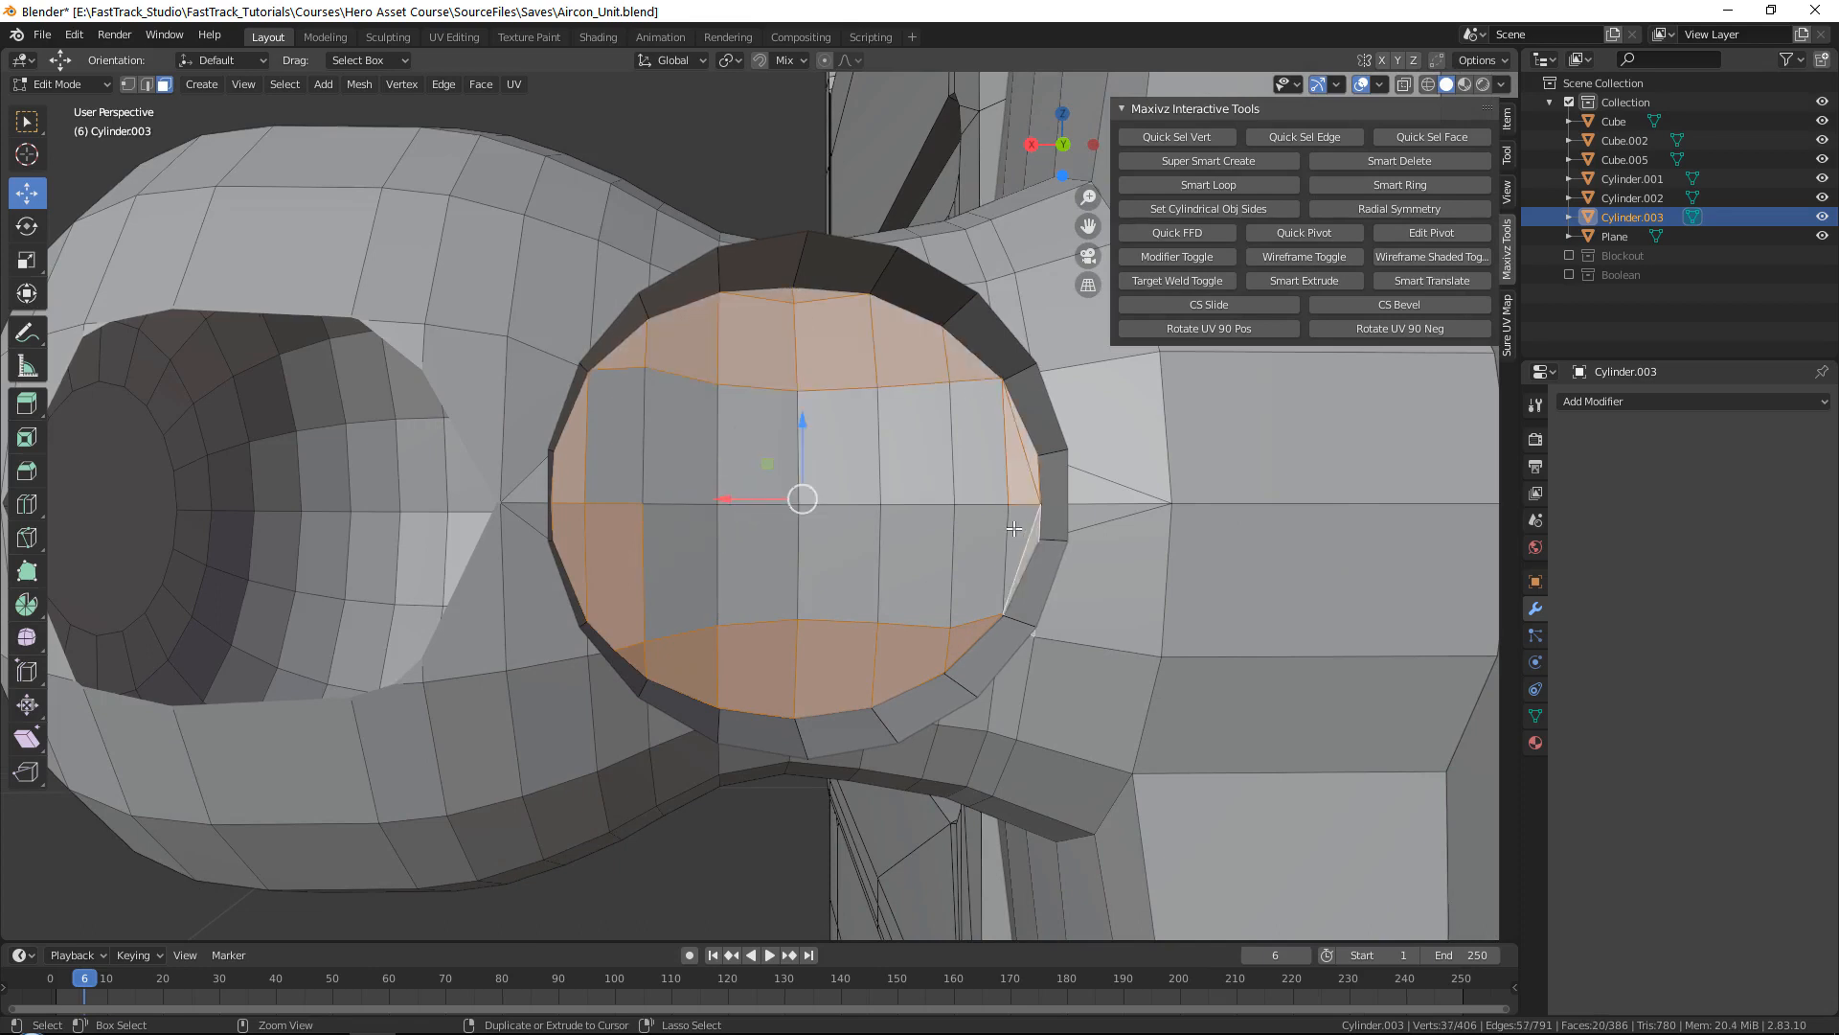
{"action": "left_click", "coordinate": [977, 565], "text": "ctrl"}
{"action": "left_click", "coordinate": [977, 440], "text": "ctrl"}
{"action": "left_click", "coordinate": [915, 440], "text": "ctrl"}
{"action": "left_click", "coordinate": [914, 565], "text": "ctrl"}
{"action": "left_click", "coordinate": [861, 522], "text": "ctrl"}
{"action": "left_click", "coordinate": [838, 446], "text": "ctrl"}
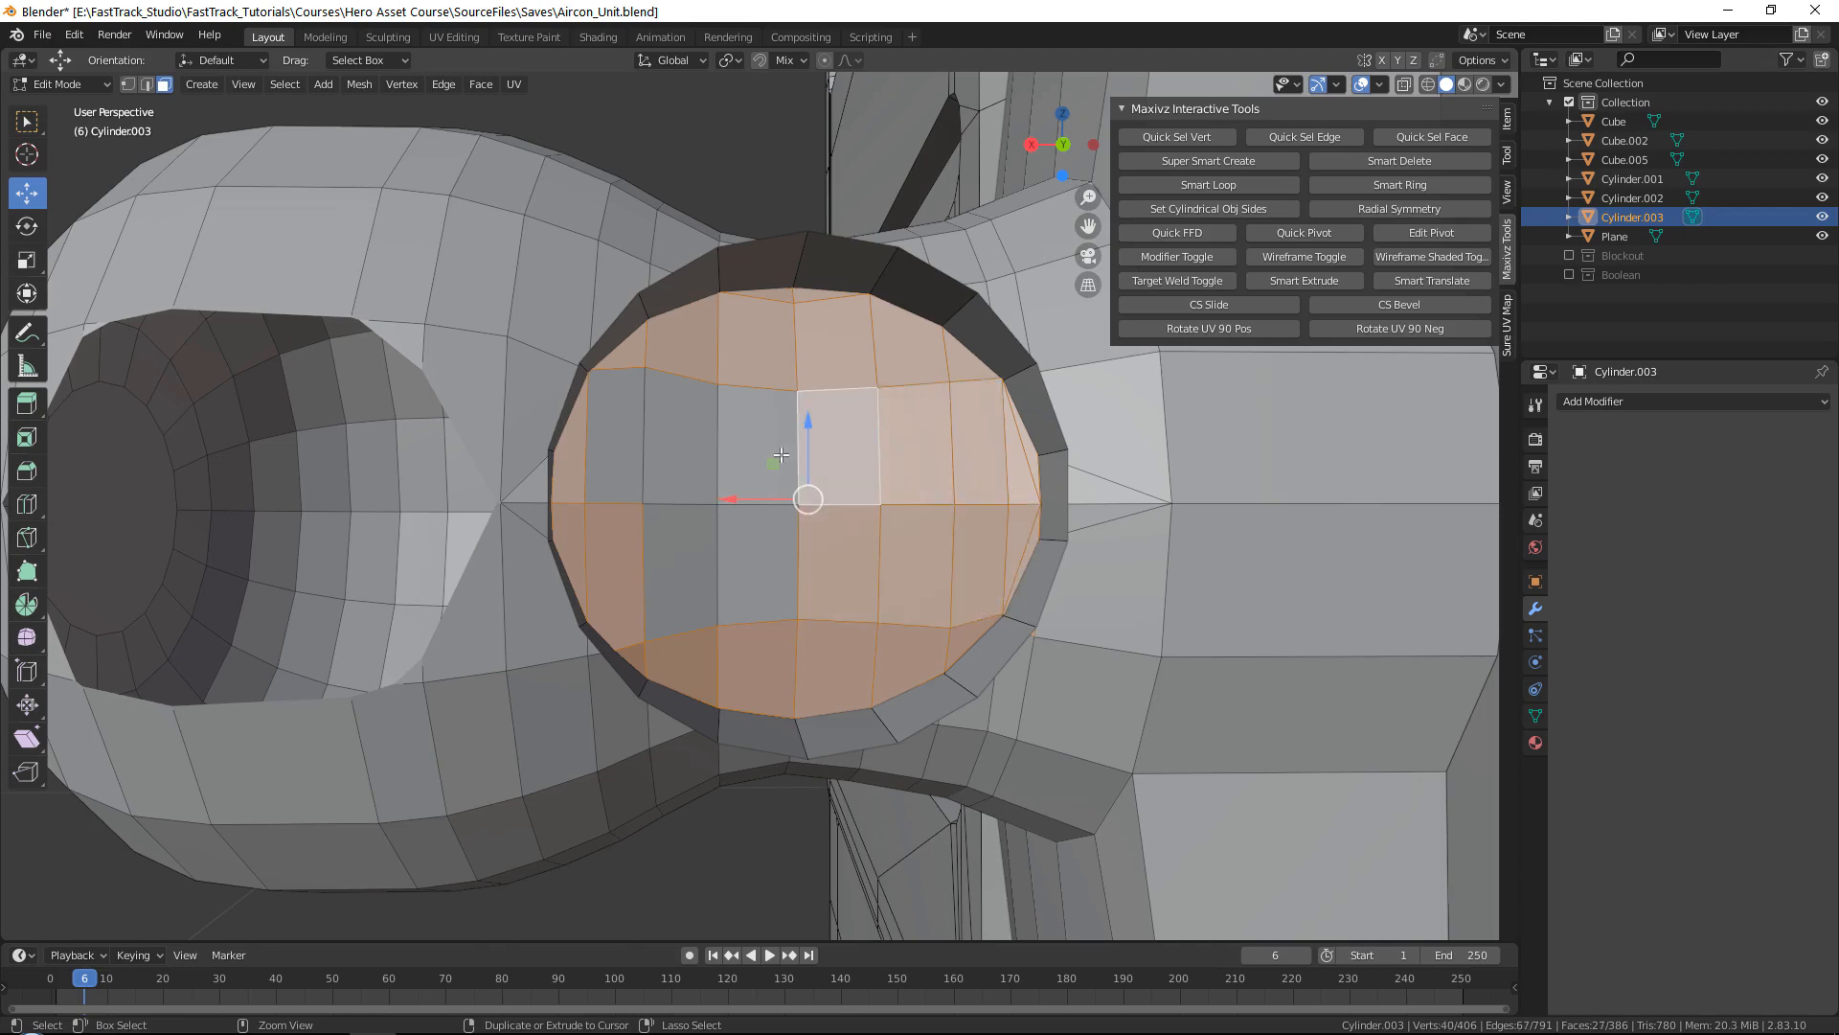
{"action": "left_click", "coordinate": [759, 445], "text": "ctrl"}
{"action": "left_click", "coordinate": [758, 565], "text": "ctrl"}
{"action": "left_click", "coordinate": [680, 570], "text": "ctrl"}
{"action": "left_click", "coordinate": [680, 436], "text": "ctrl"}
{"action": "left_click", "coordinate": [611, 432], "text": "ctrl"}
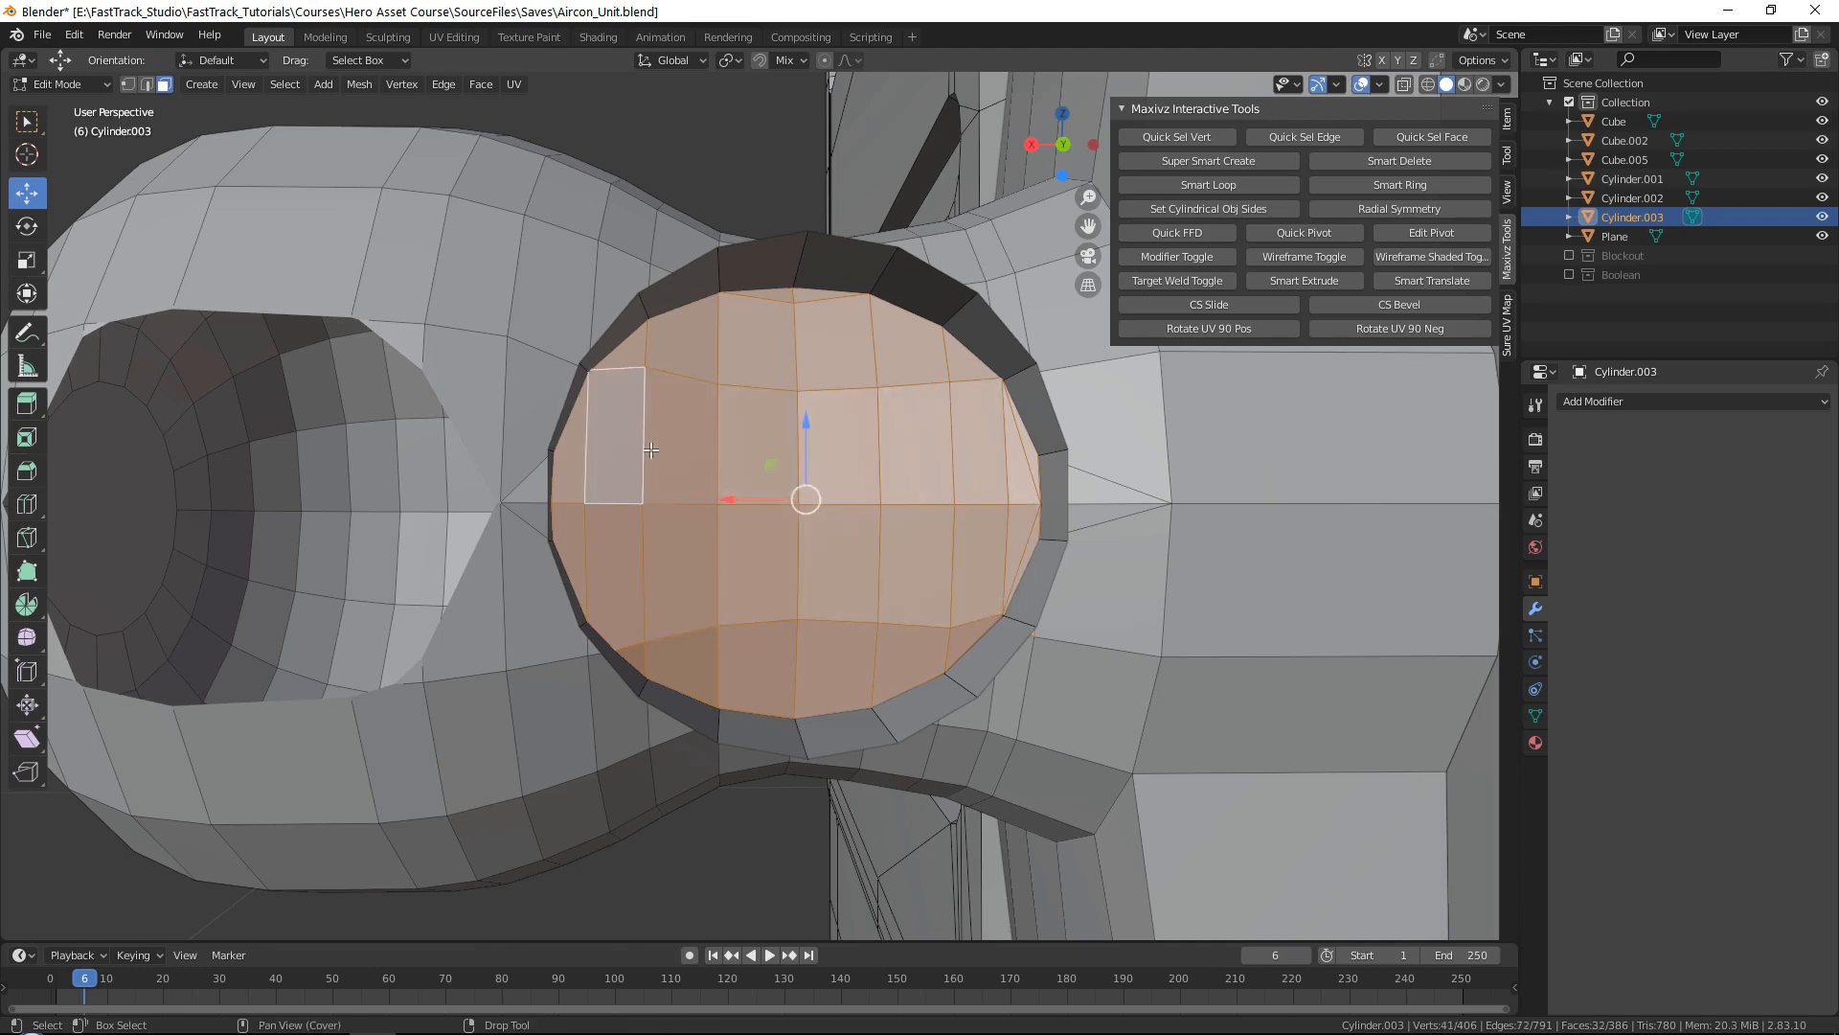
Step: Knife-cut two short edges along the branch outline on the base-plate side, one above and one below the centre line
{"action": "middle_click_drag", "start_coordinate": [611, 432], "coordinate": [937, 509]}
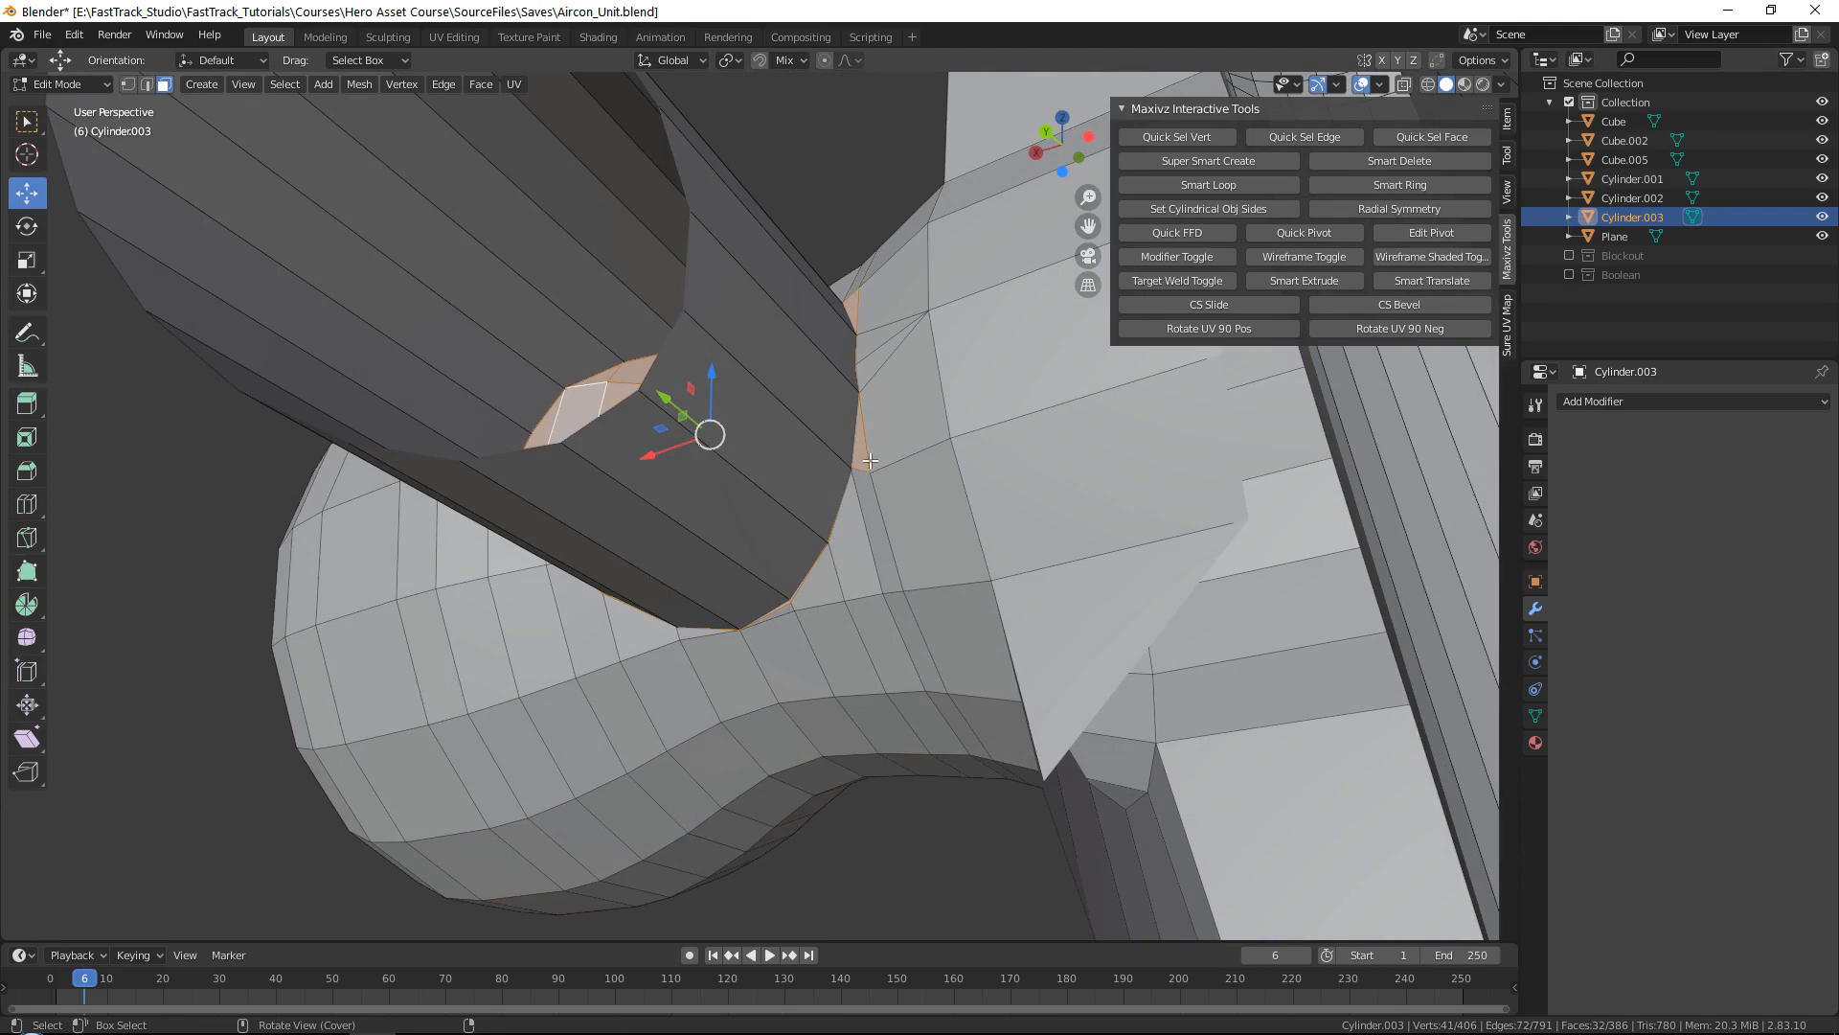
{"action": "middle_click_drag", "start_coordinate": [857, 425], "coordinate": [943, 501]}
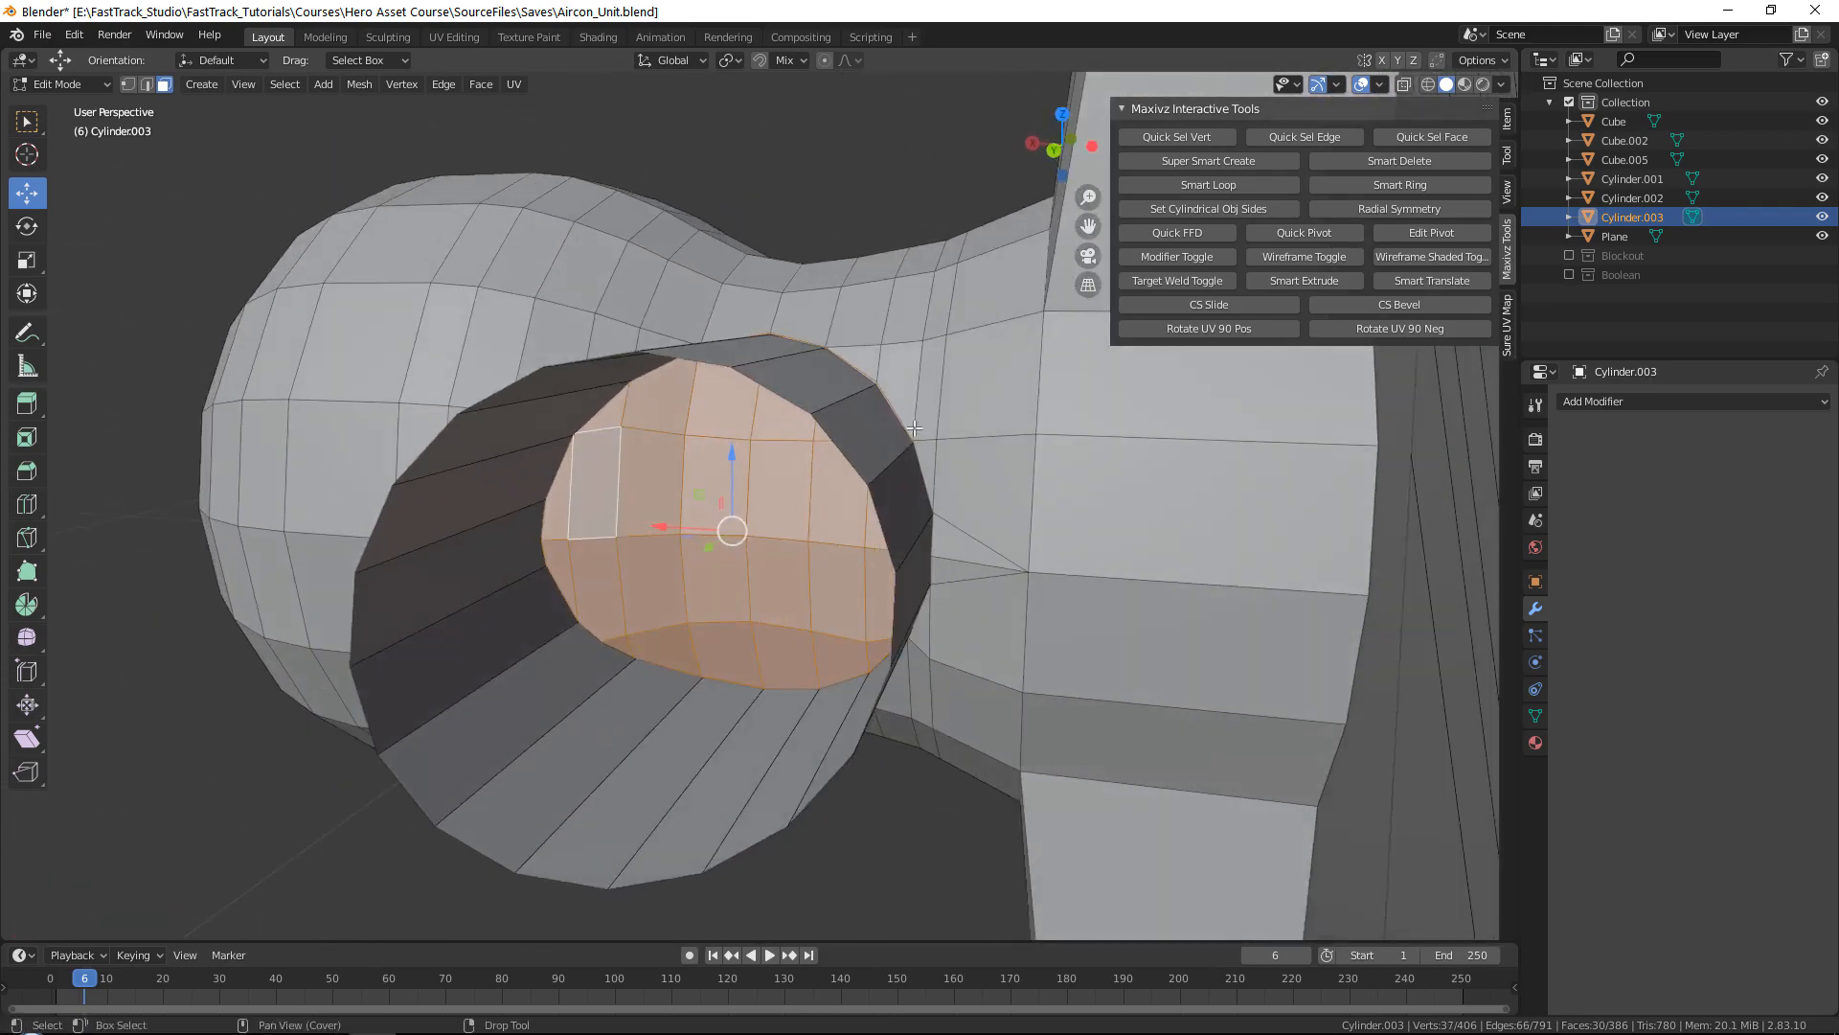
{"action": "key", "text": "alt+z"}
{"action": "middle_click_drag", "start_coordinate": [915, 428], "coordinate": [1027, 435]}
{"action": "key", "text": "alt+z"}
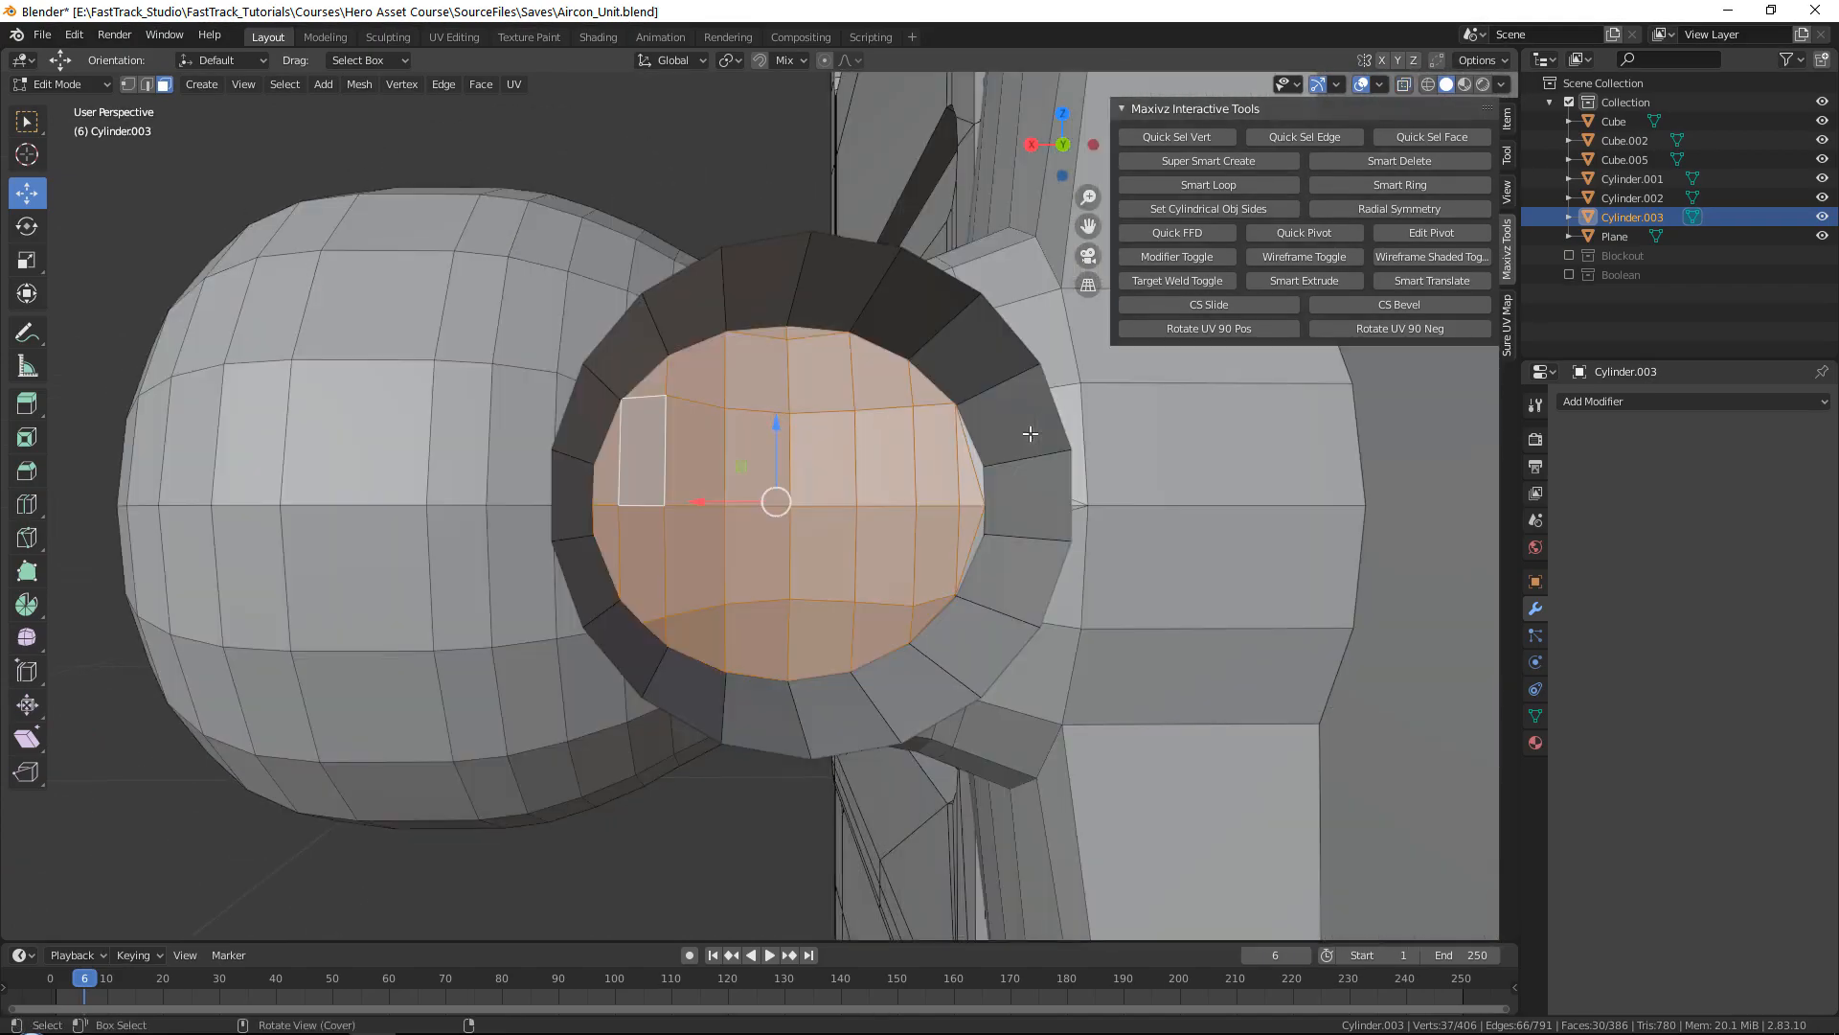
{"action": "left_click", "coordinate": [977, 458], "text": "shift"}
{"action": "middle_click_drag", "start_coordinate": [977, 529], "coordinate": [944, 477]}
{"action": "key", "text": "k"}
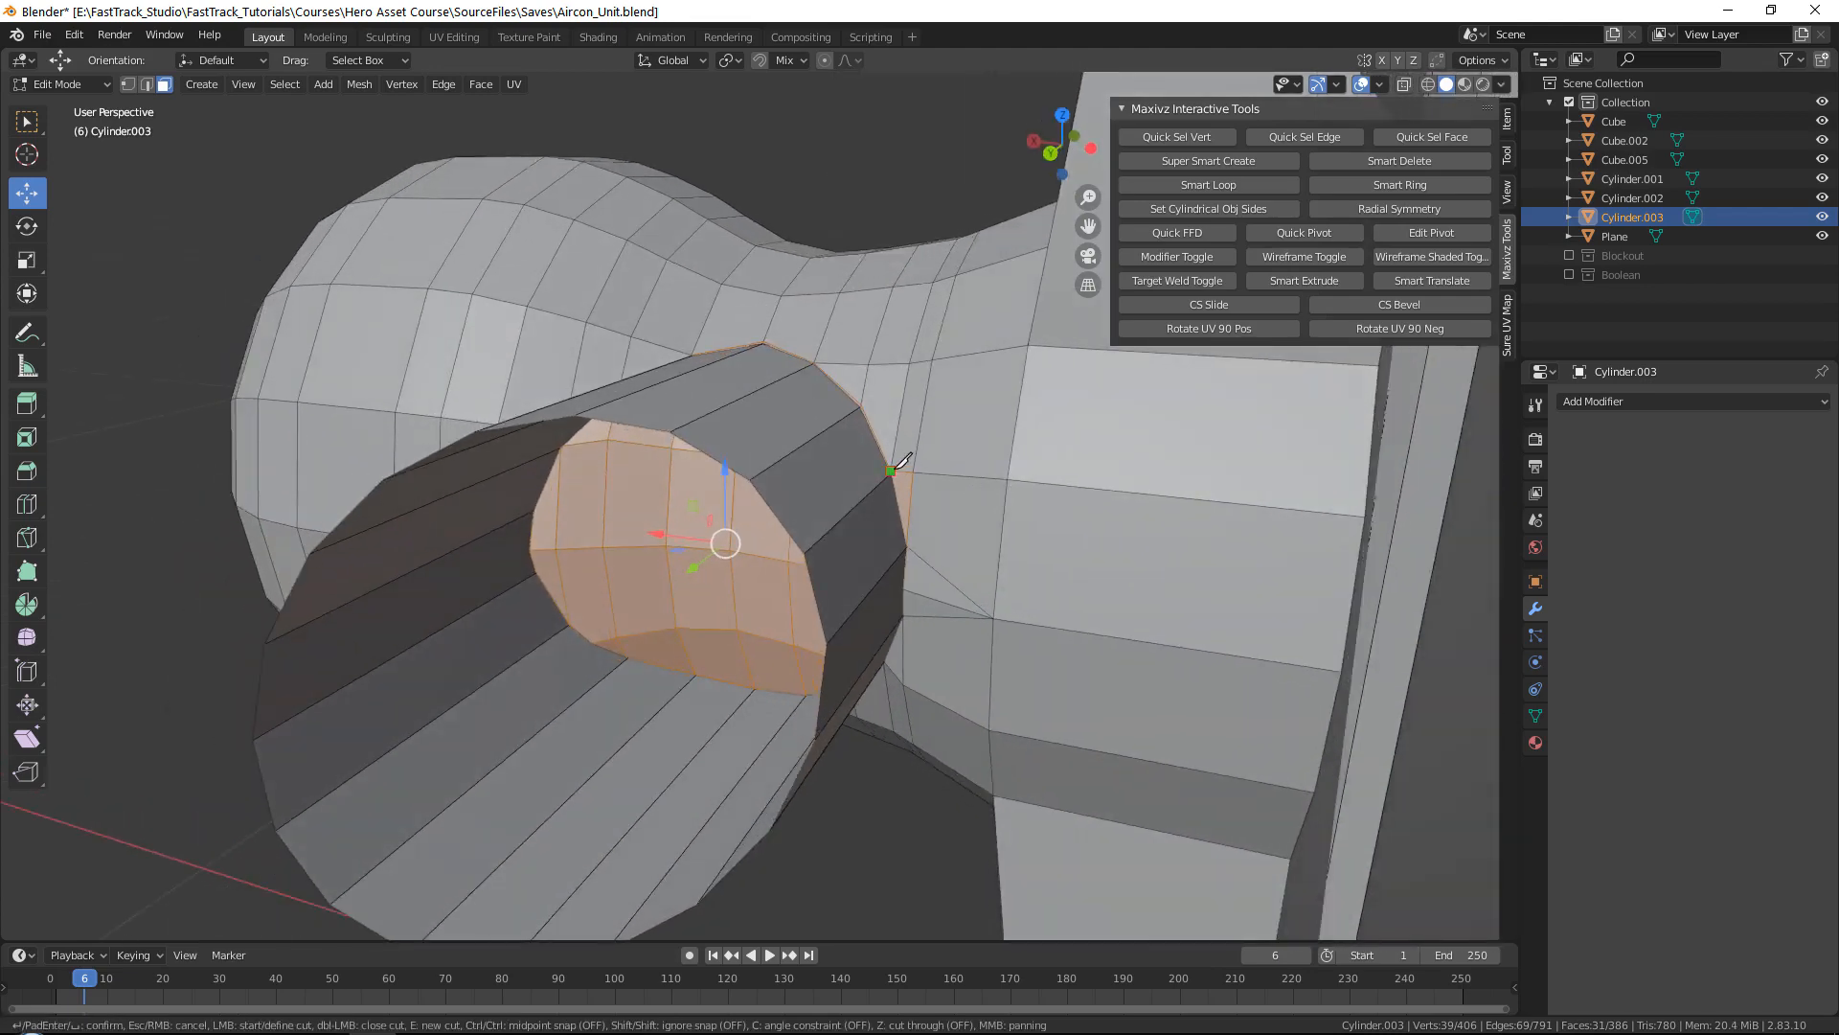
{"action": "key", "text": "Return"}
{"action": "middle_click_drag", "start_coordinate": [980, 575], "coordinate": [994, 461]}
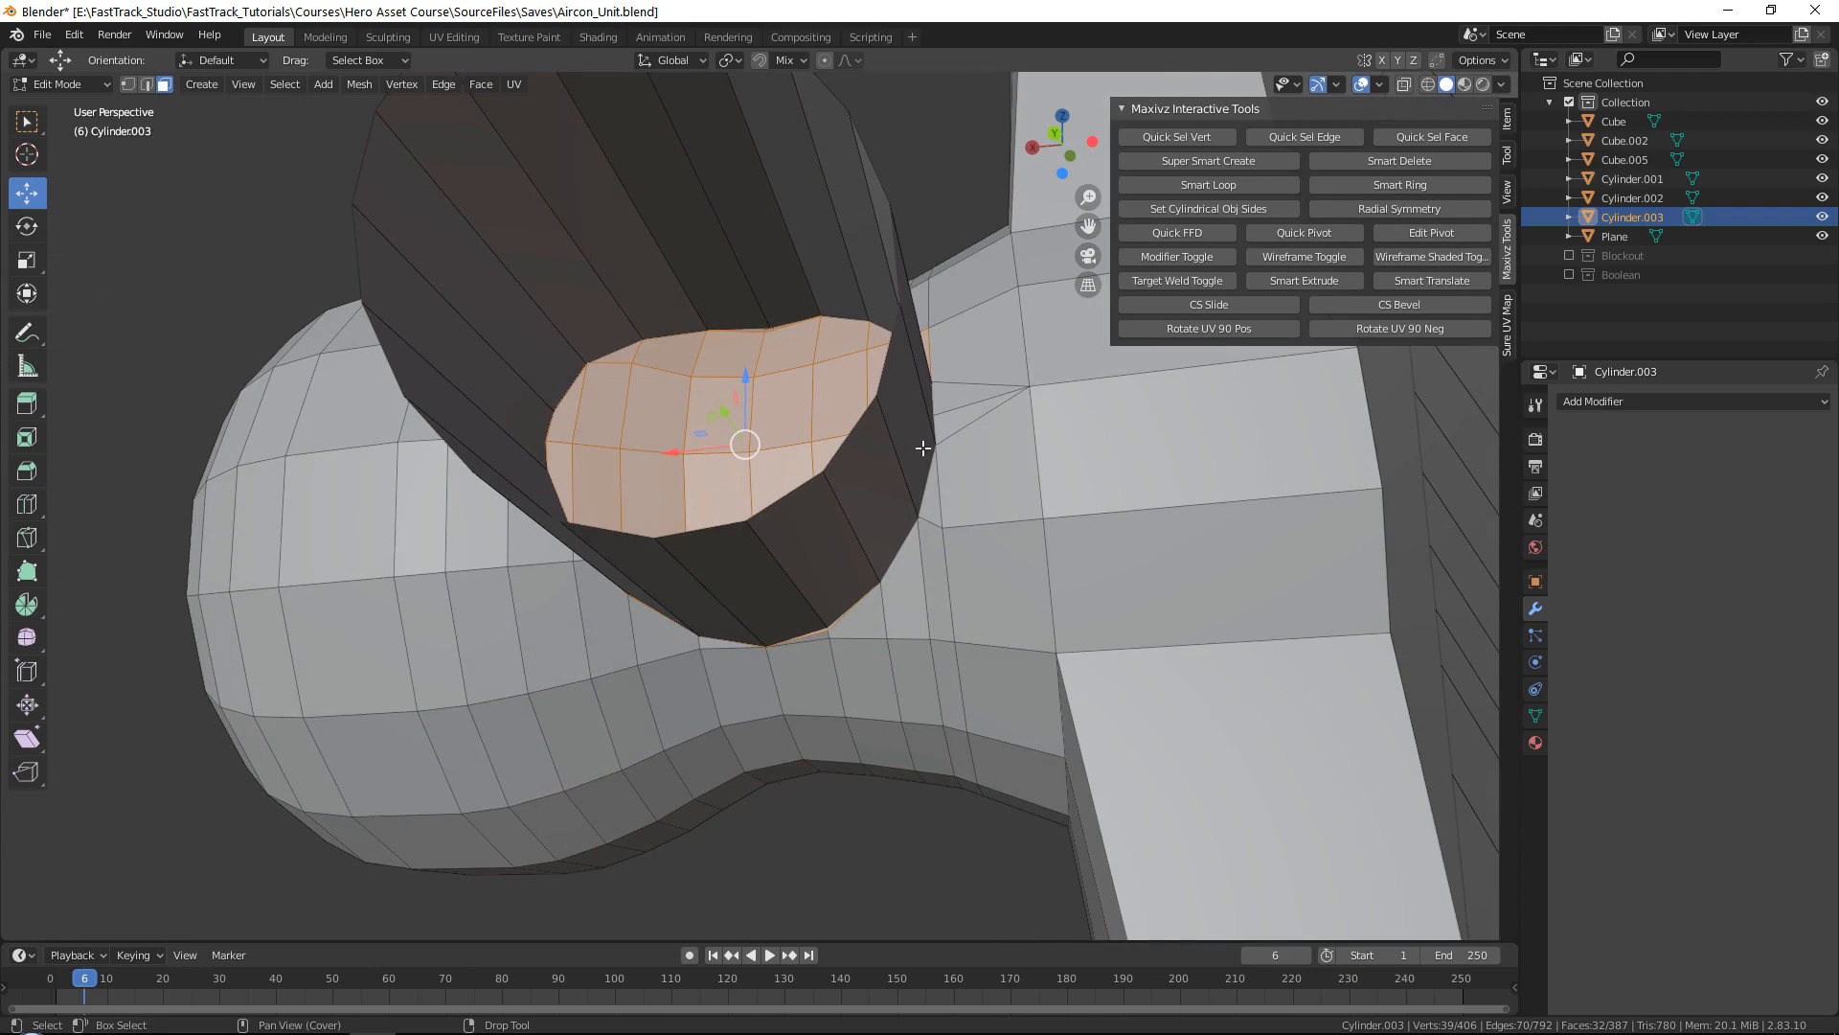
{"action": "key", "text": "k"}
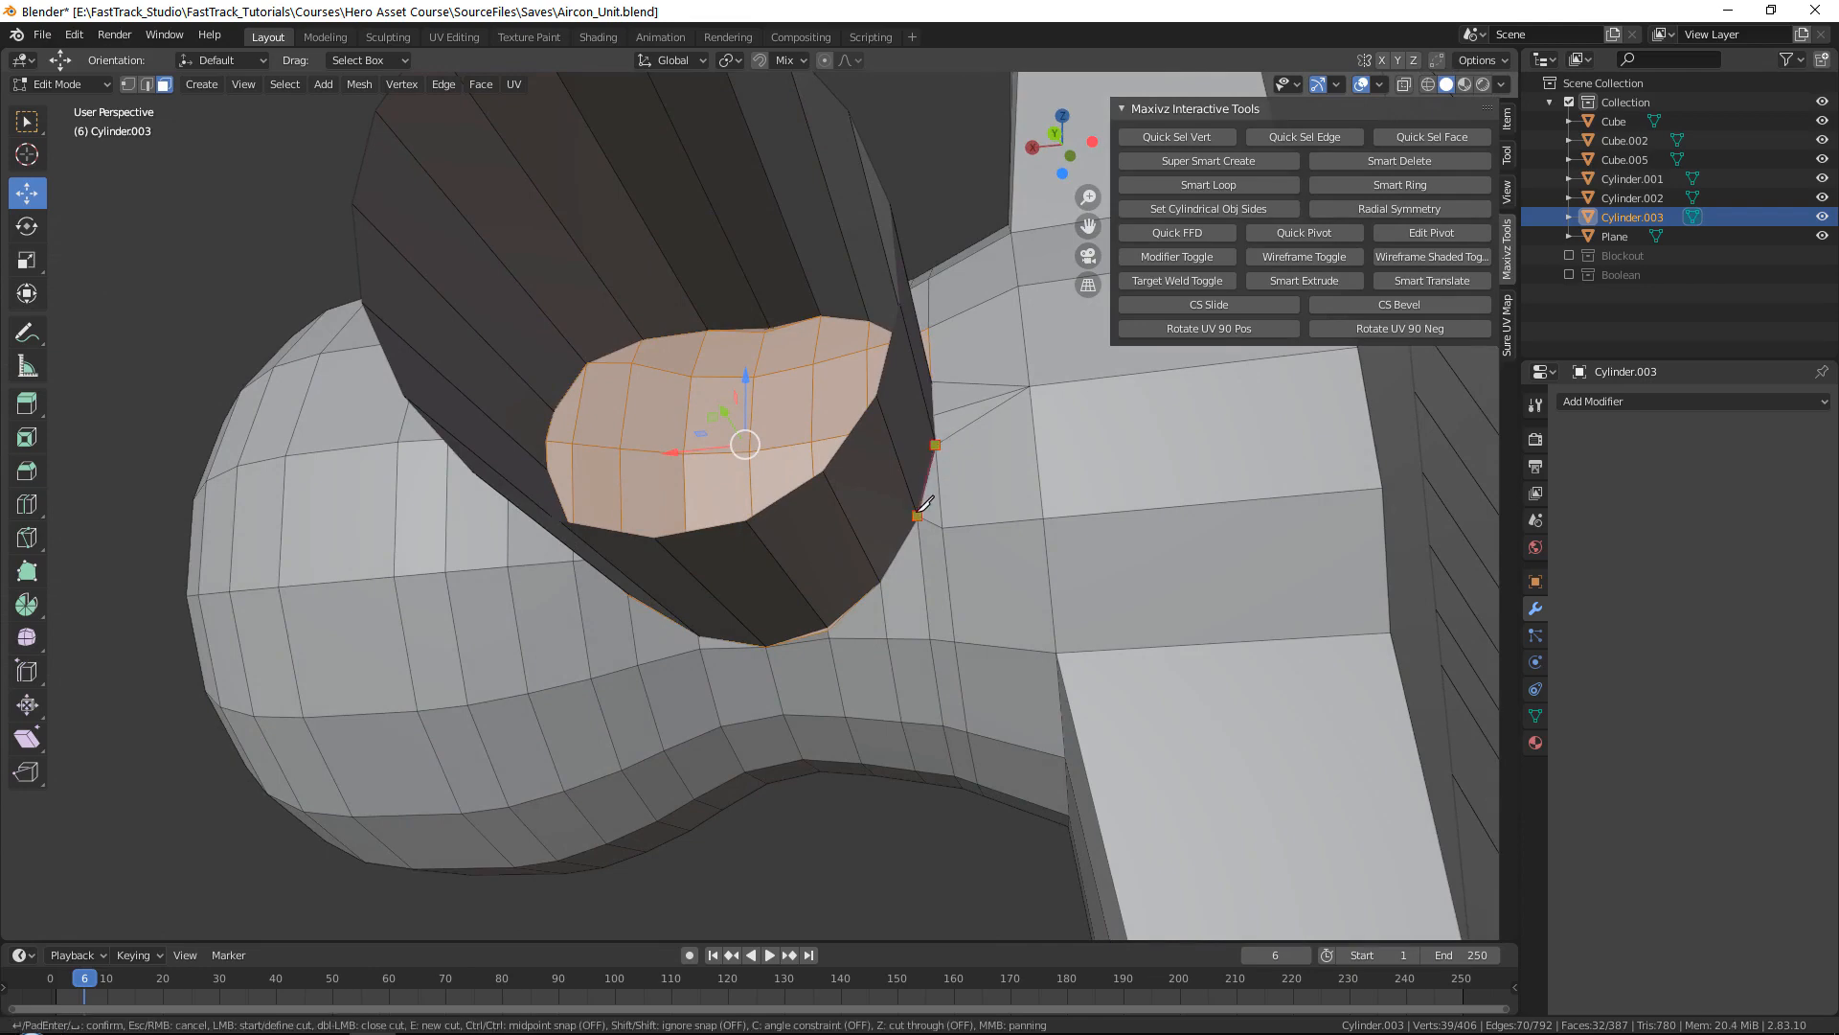
{"action": "key", "text": "Return"}
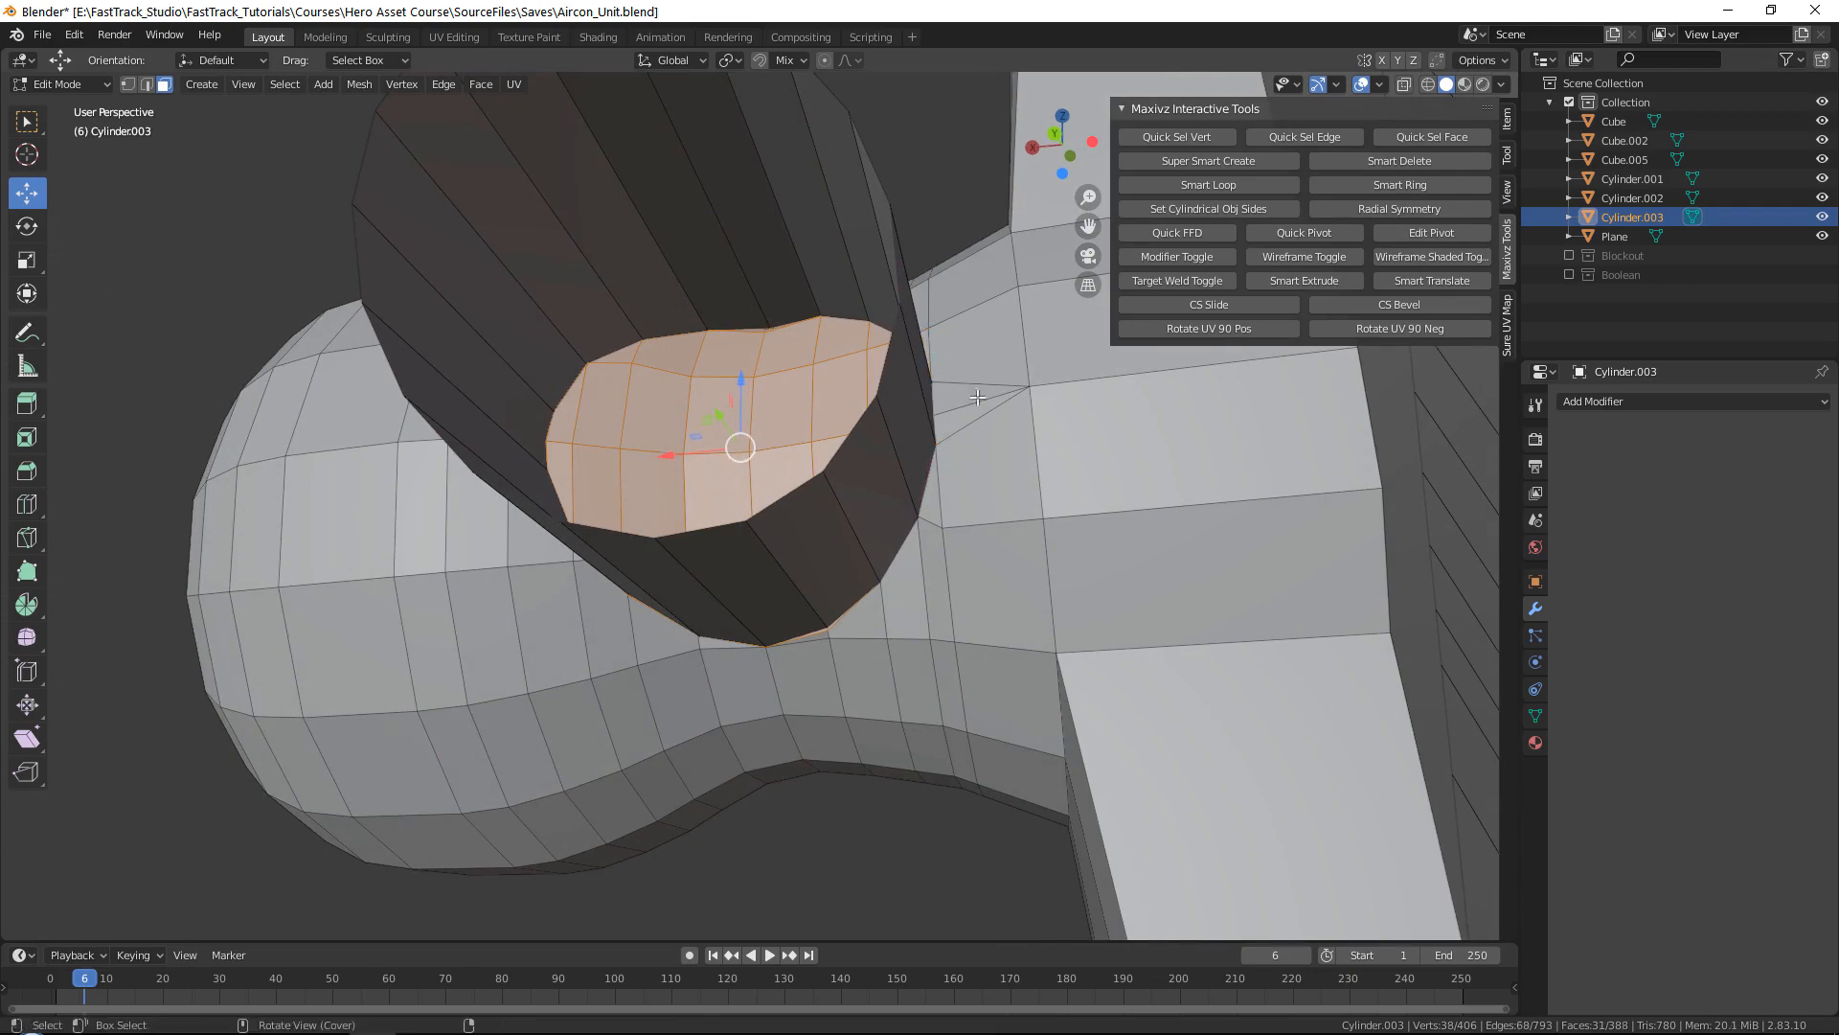
Step: Delete the selected faces inside the branch outline to open the body, and leave mesh editing
{"action": "middle_click_drag", "start_coordinate": [977, 397], "coordinate": [1031, 522]}
{"action": "key", "text": "Delete"}
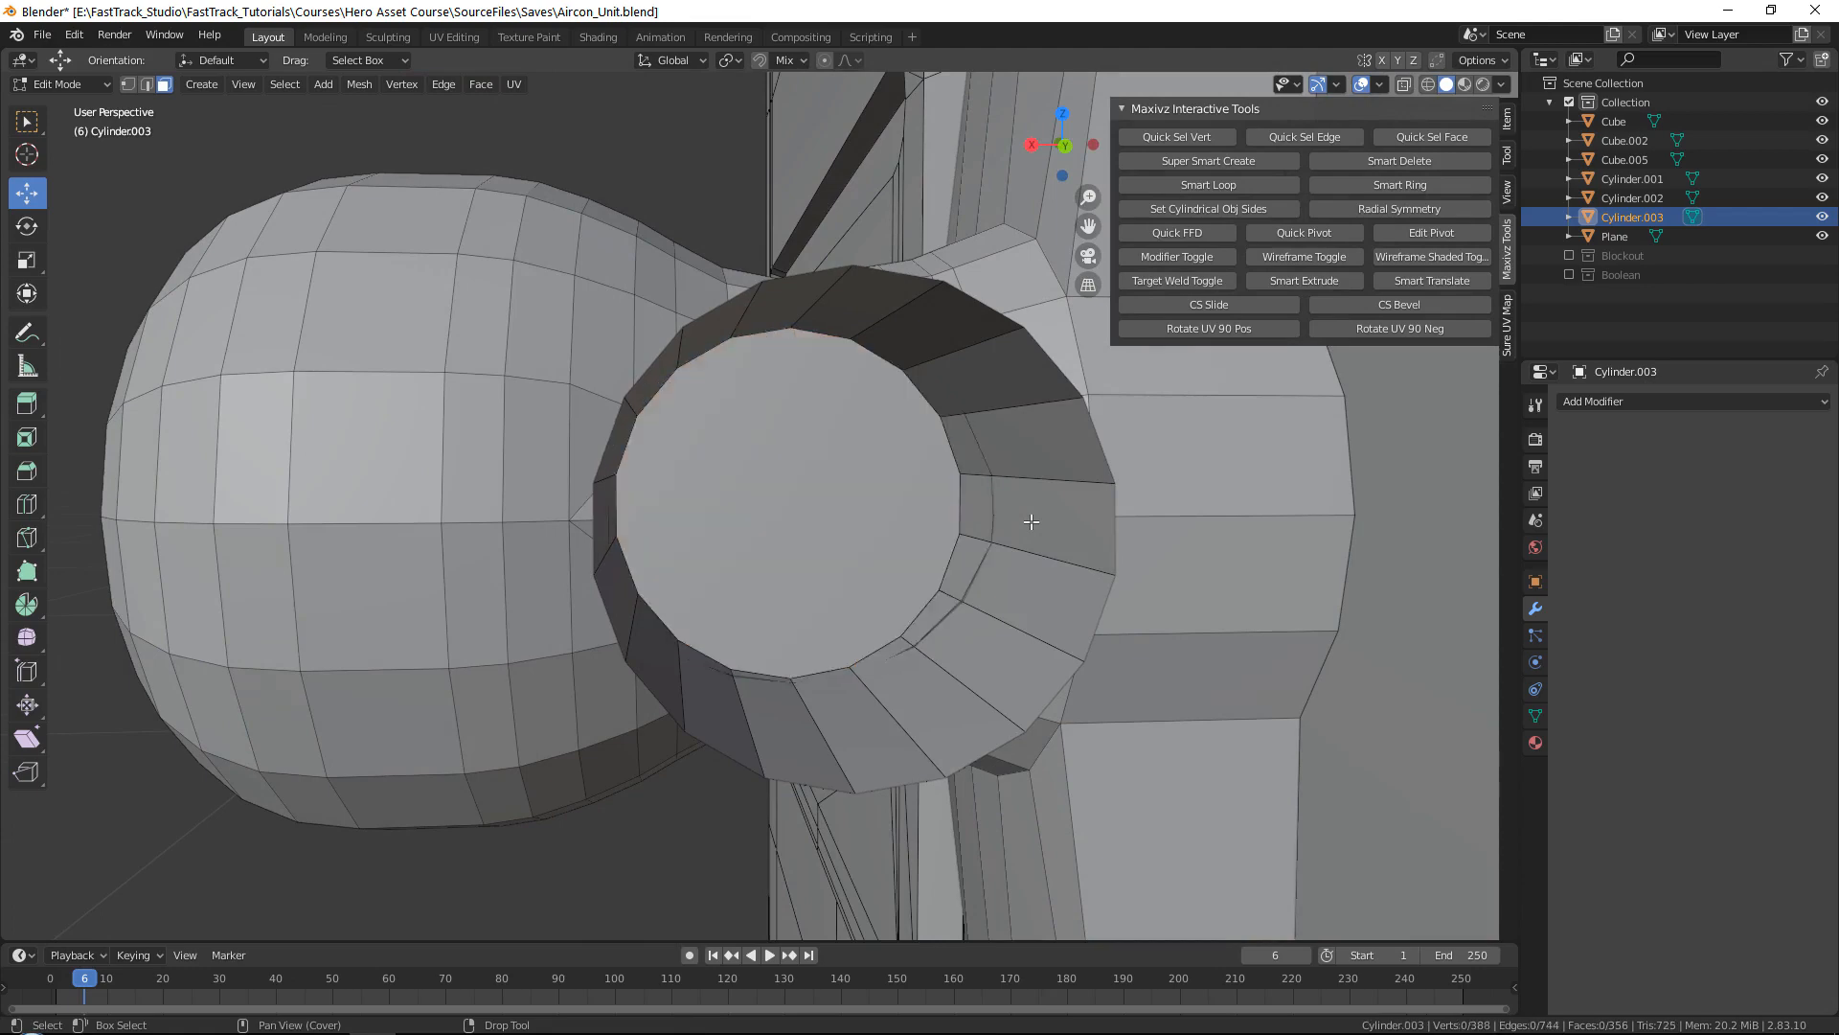
{"action": "middle_click_drag", "start_coordinate": [883, 516], "coordinate": [1001, 525]}
{"action": "key", "text": "Tab"}
{"action": "scroll", "coordinate": [861, 454], "scroll_direction": "down", "scroll_amount": 3}
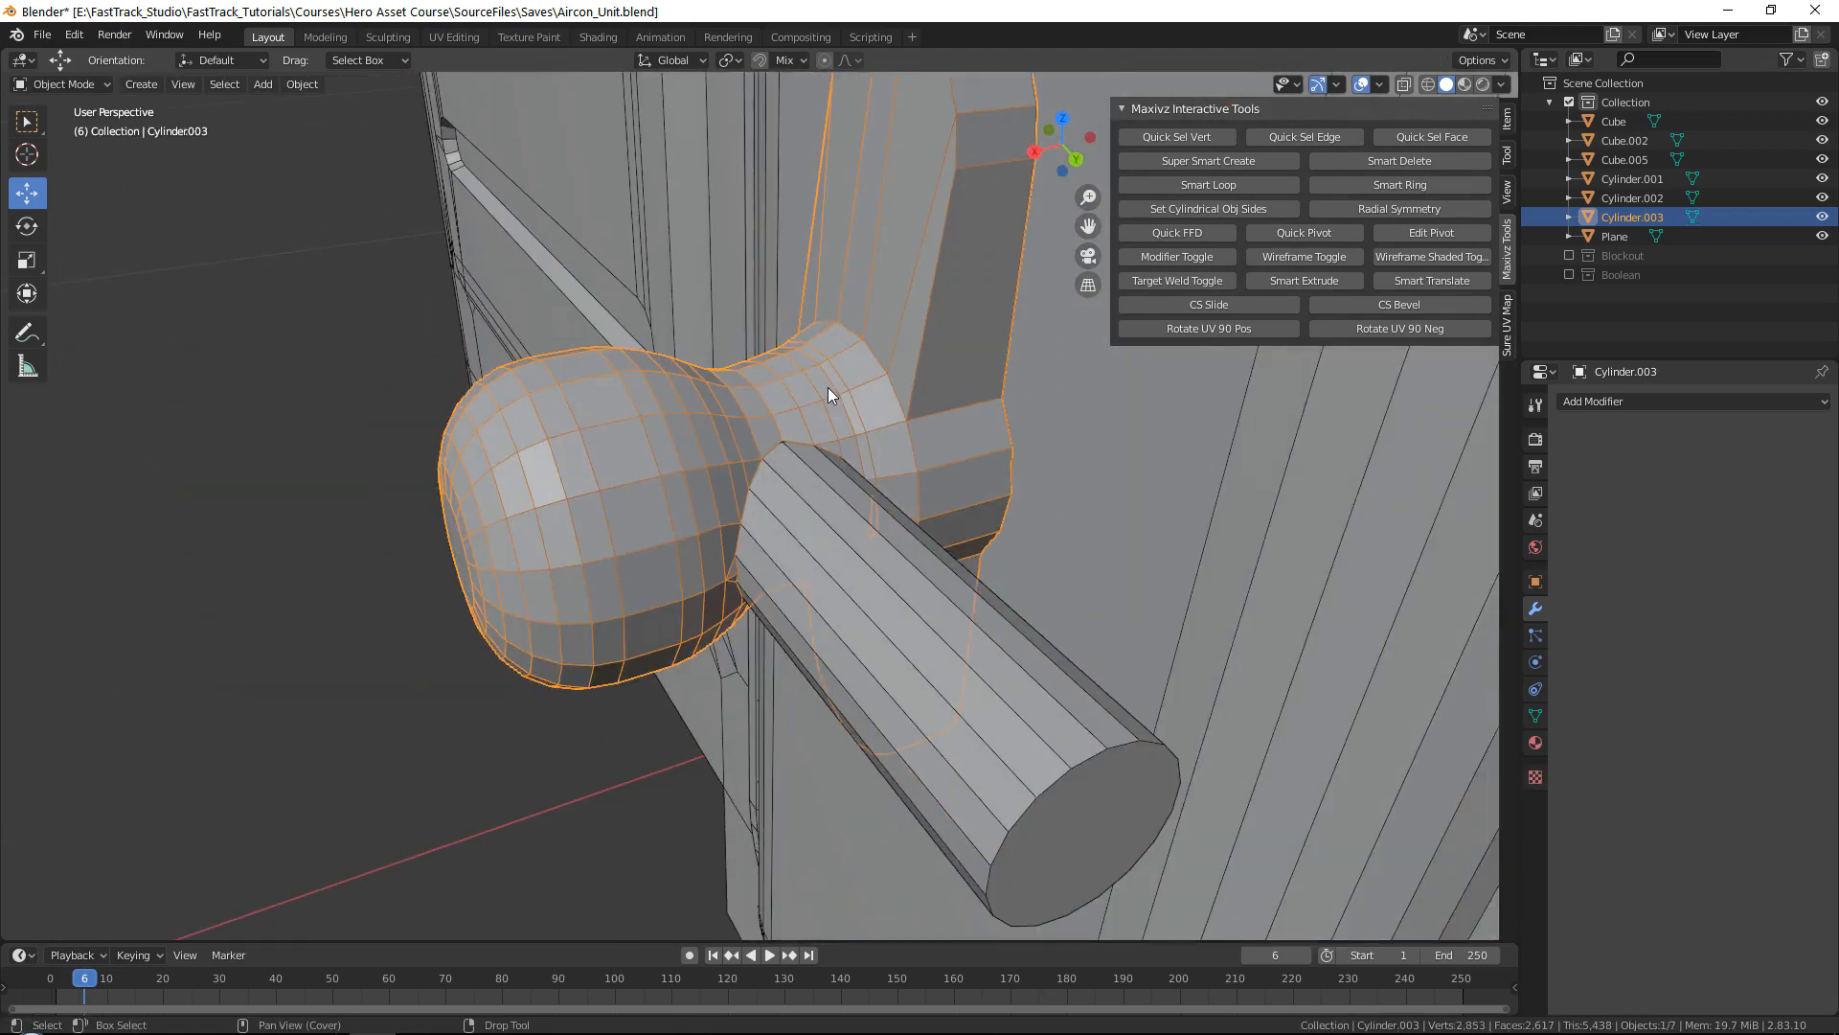
Step: Move the branch cylinder about 0.025 m along Y away from the body and delete its end cap facing the opening
{"action": "left_click", "coordinate": [830, 393]}
{"action": "left_click", "coordinate": [851, 533]}
{"action": "middle_click_drag", "start_coordinate": [851, 532], "coordinate": [996, 640]}
{"action": "key", "text": "Tab"}
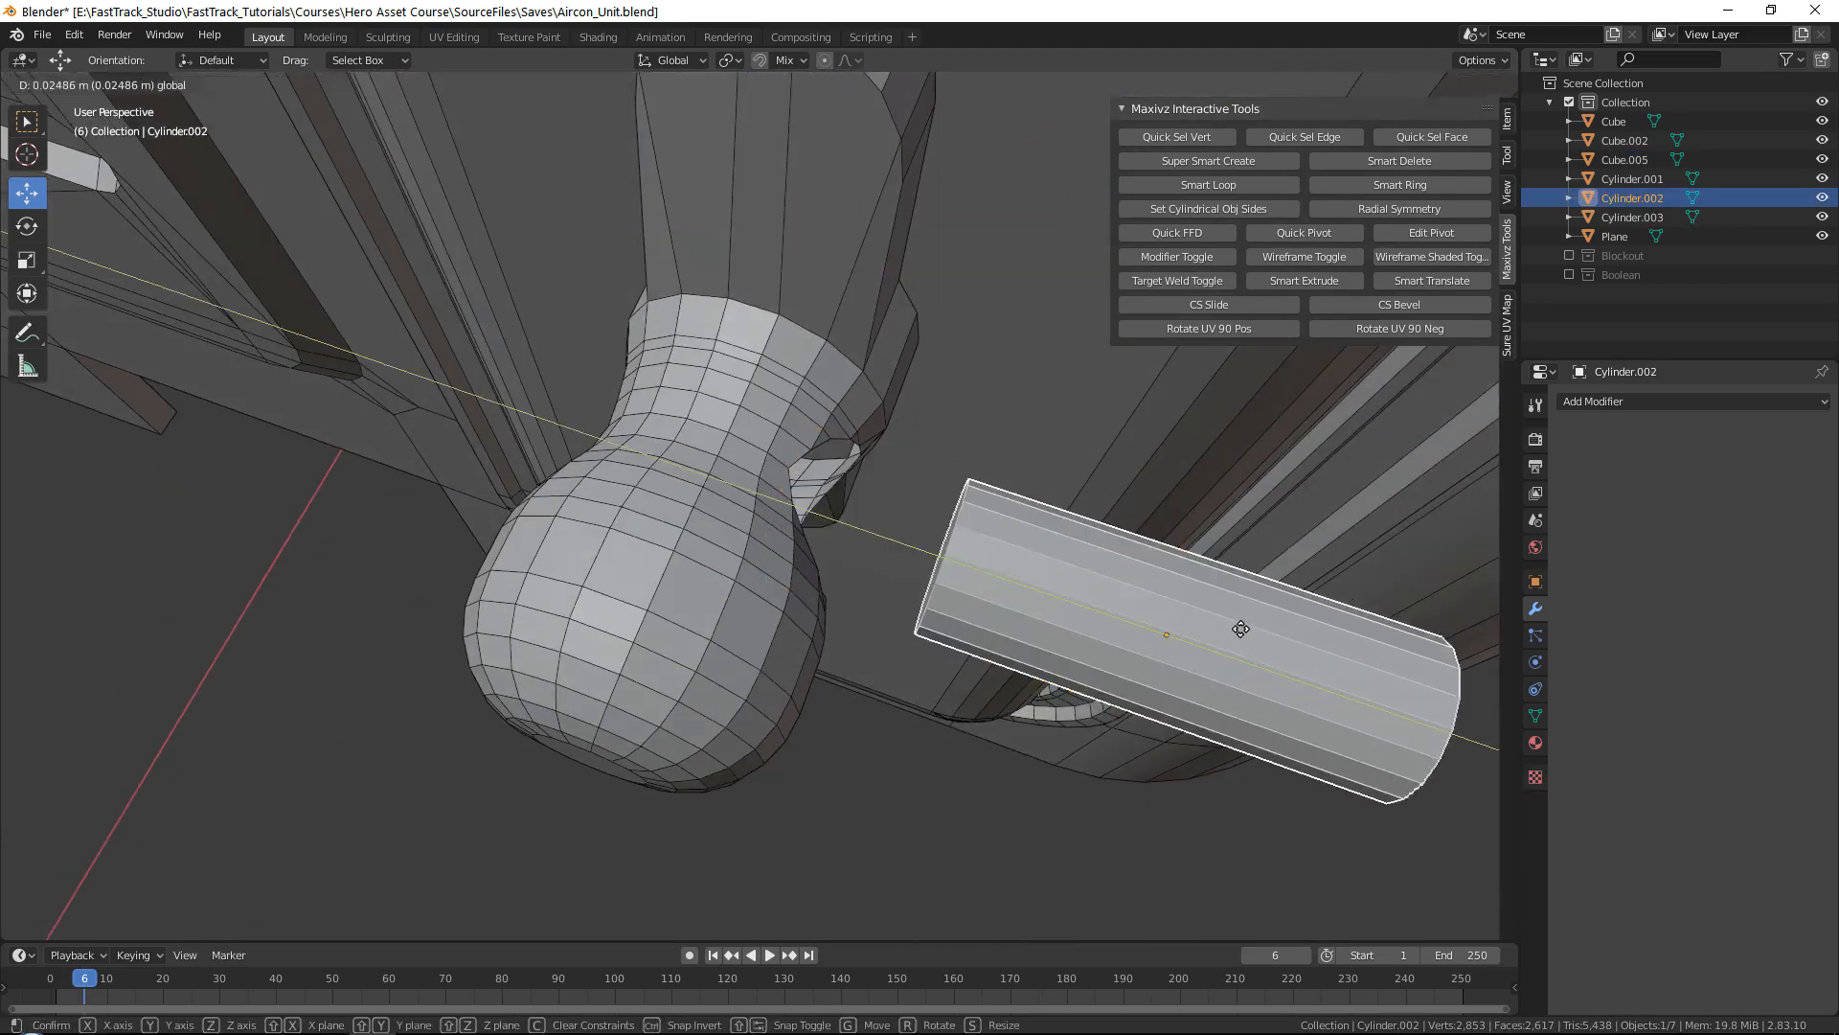
{"action": "middle_click_drag", "start_coordinate": [922, 528], "coordinate": [949, 461]}
{"action": "left_click", "coordinate": [859, 414]}
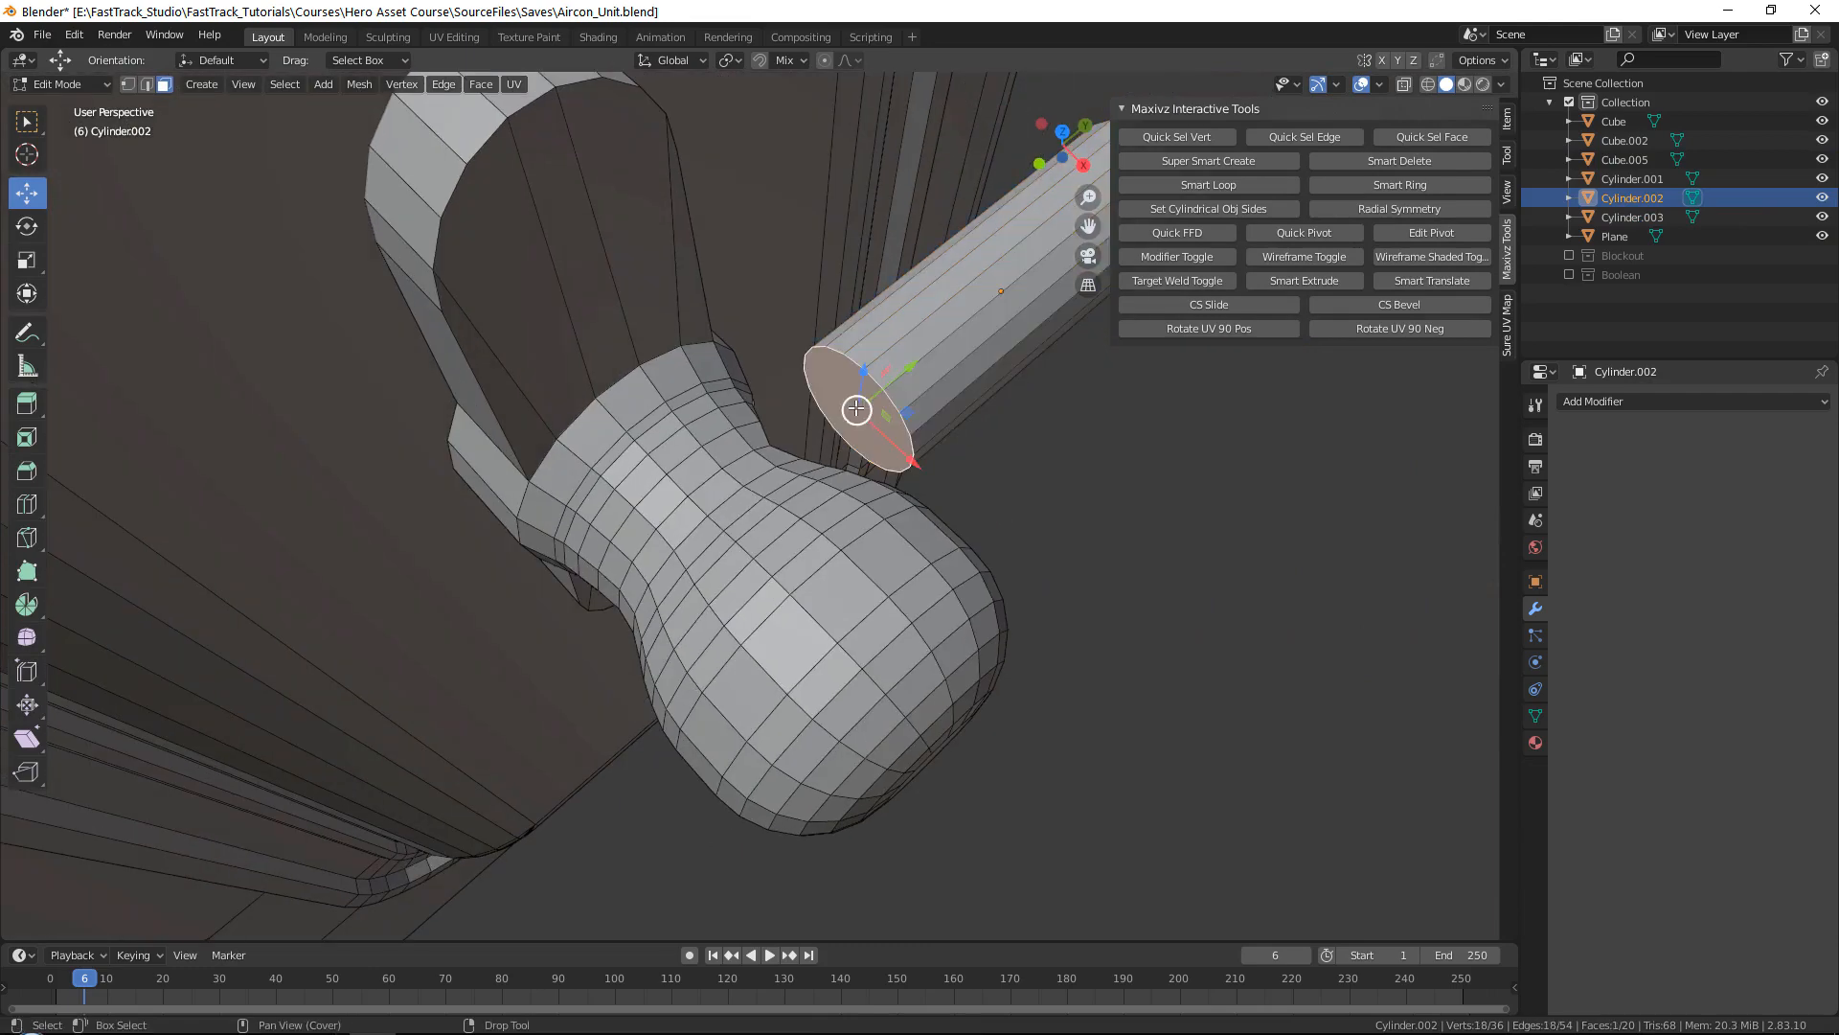
{"action": "key", "text": "Delete"}
{"action": "middle_click_drag", "start_coordinate": [889, 386], "coordinate": [1054, 498], "text": "shift"}
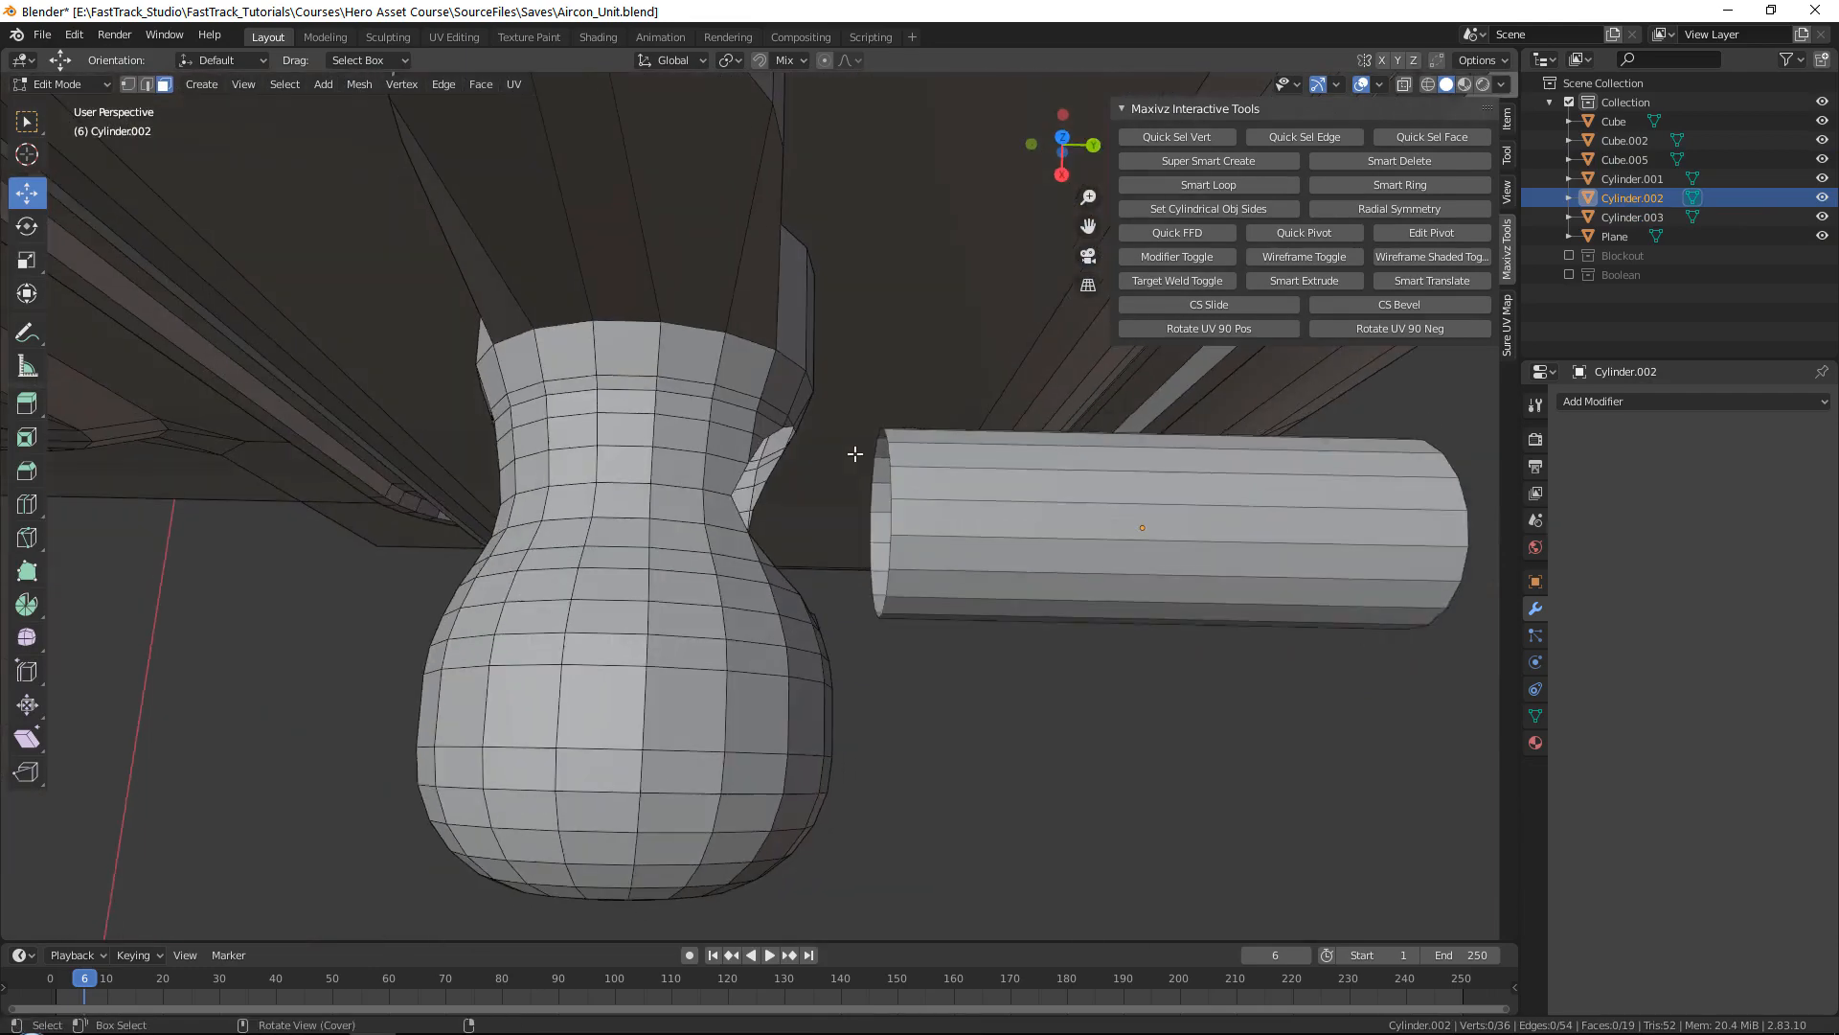
Step: Move the branch cylinder -0.010186 m along Y, back toward the body's opening
{"action": "key", "text": "Tab"}
{"action": "left_click_drag", "start_coordinate": [1204, 525], "coordinate": [1124, 525]}
{"action": "middle_click_drag", "start_coordinate": [1123, 525], "coordinate": [807, 493]}
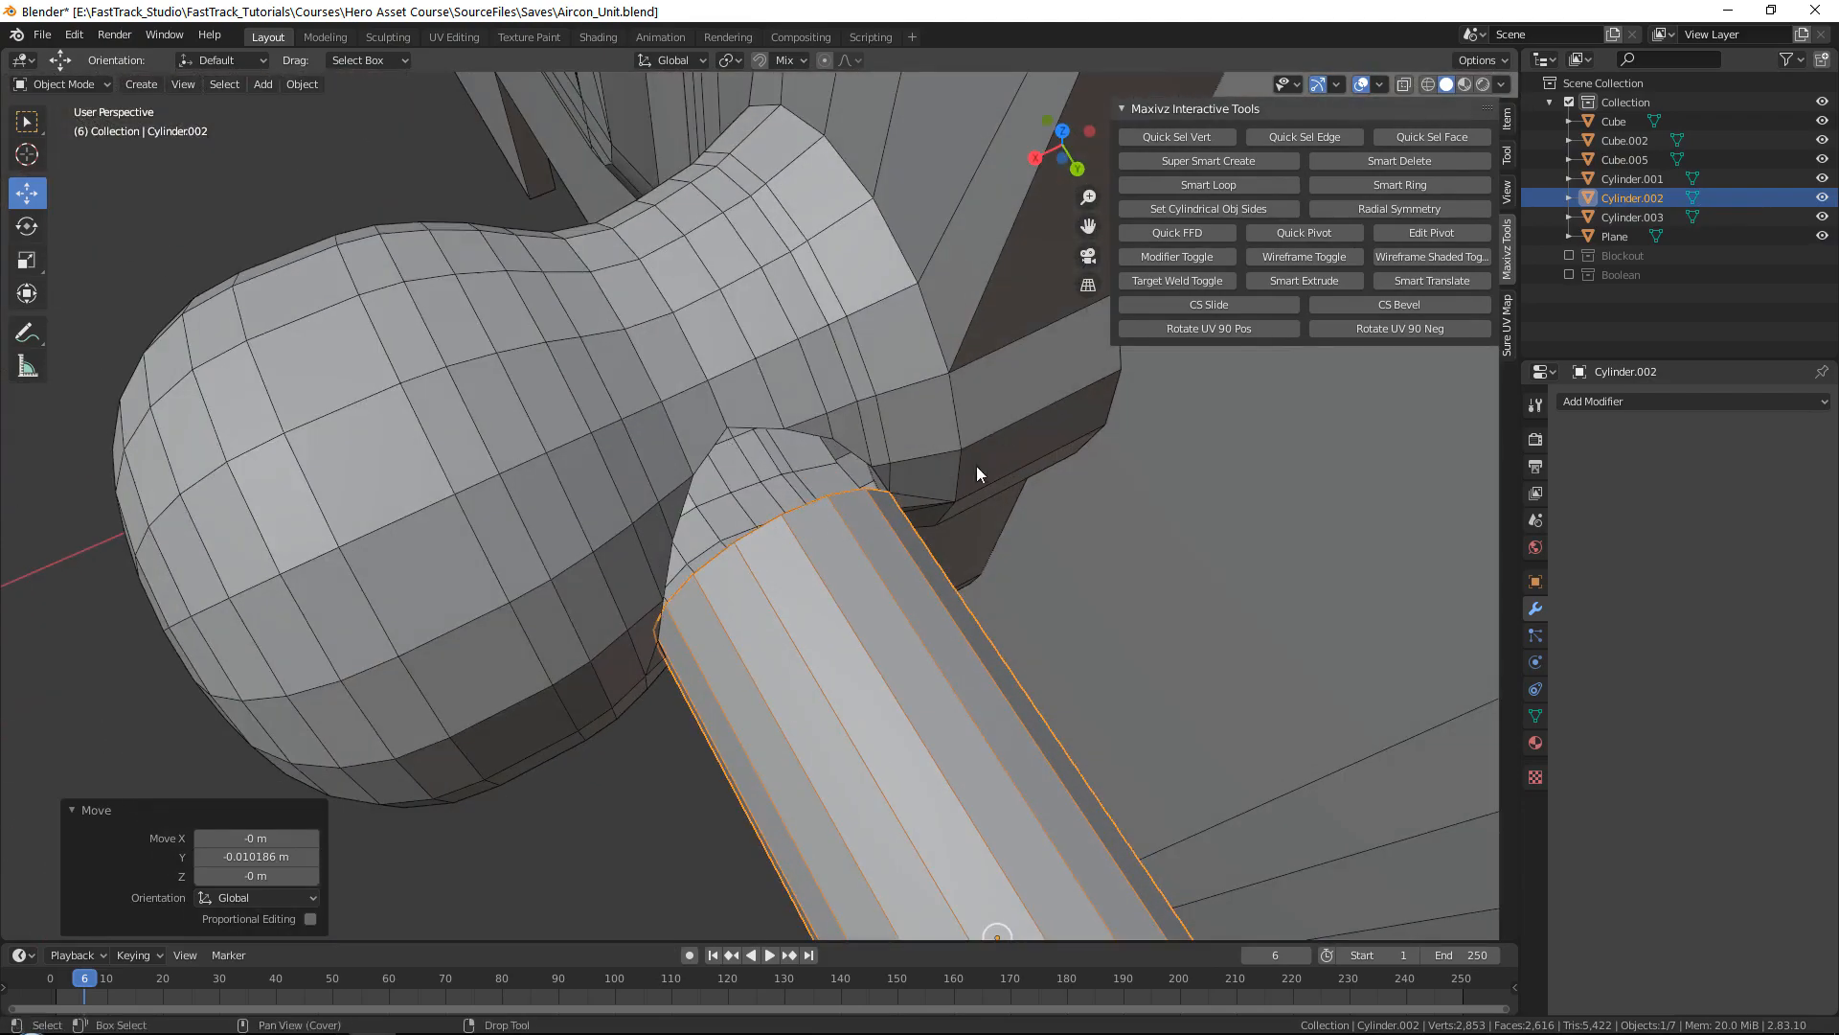
Step: Pull the branch cylinder slightly back from the opening and join it with the body into one object
{"action": "left_click", "coordinate": [808, 336], "text": "shift"}
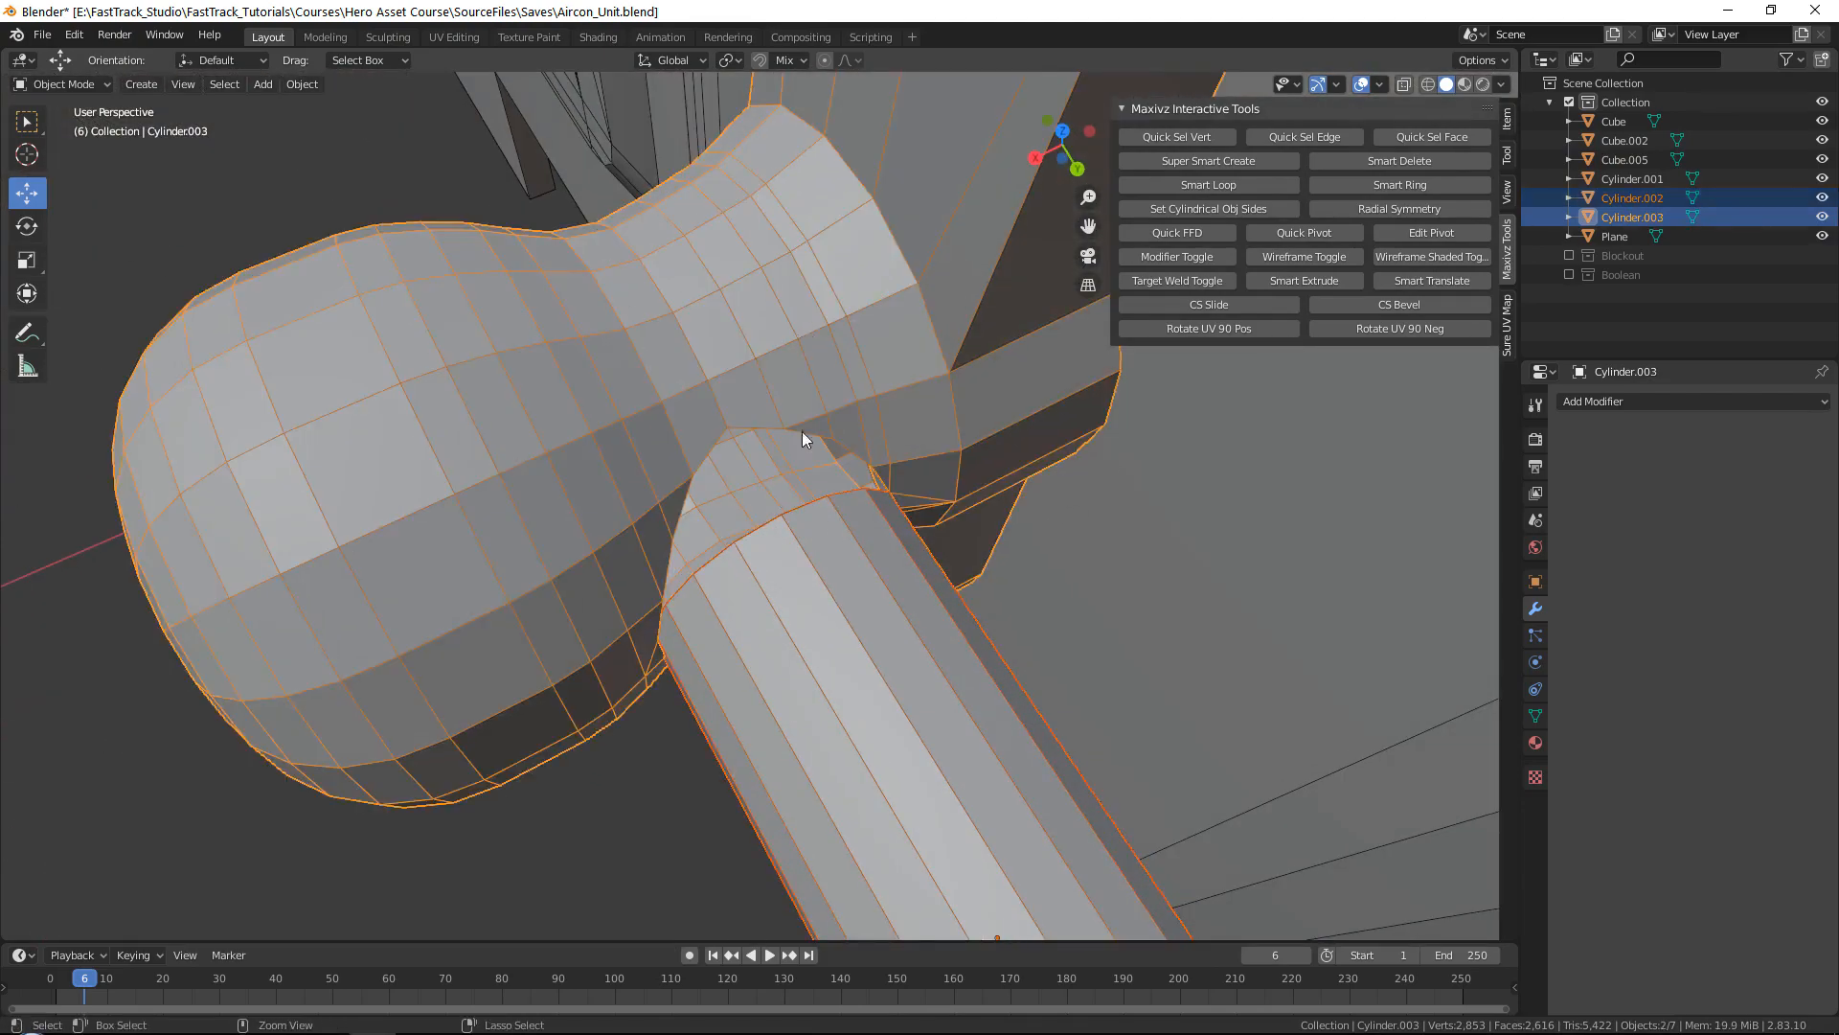
{"action": "left_click", "coordinate": [779, 597]}
{"action": "middle_click_drag", "start_coordinate": [779, 598], "coordinate": [943, 652], "text": "alt"}
{"action": "left_click_drag", "start_coordinate": [1238, 618], "coordinate": [1285, 623]}
{"action": "middle_click_drag", "start_coordinate": [1285, 624], "coordinate": [785, 336]}
{"action": "left_click", "coordinate": [785, 336], "text": "shift"}
{"action": "key", "text": "ctrl+j"}
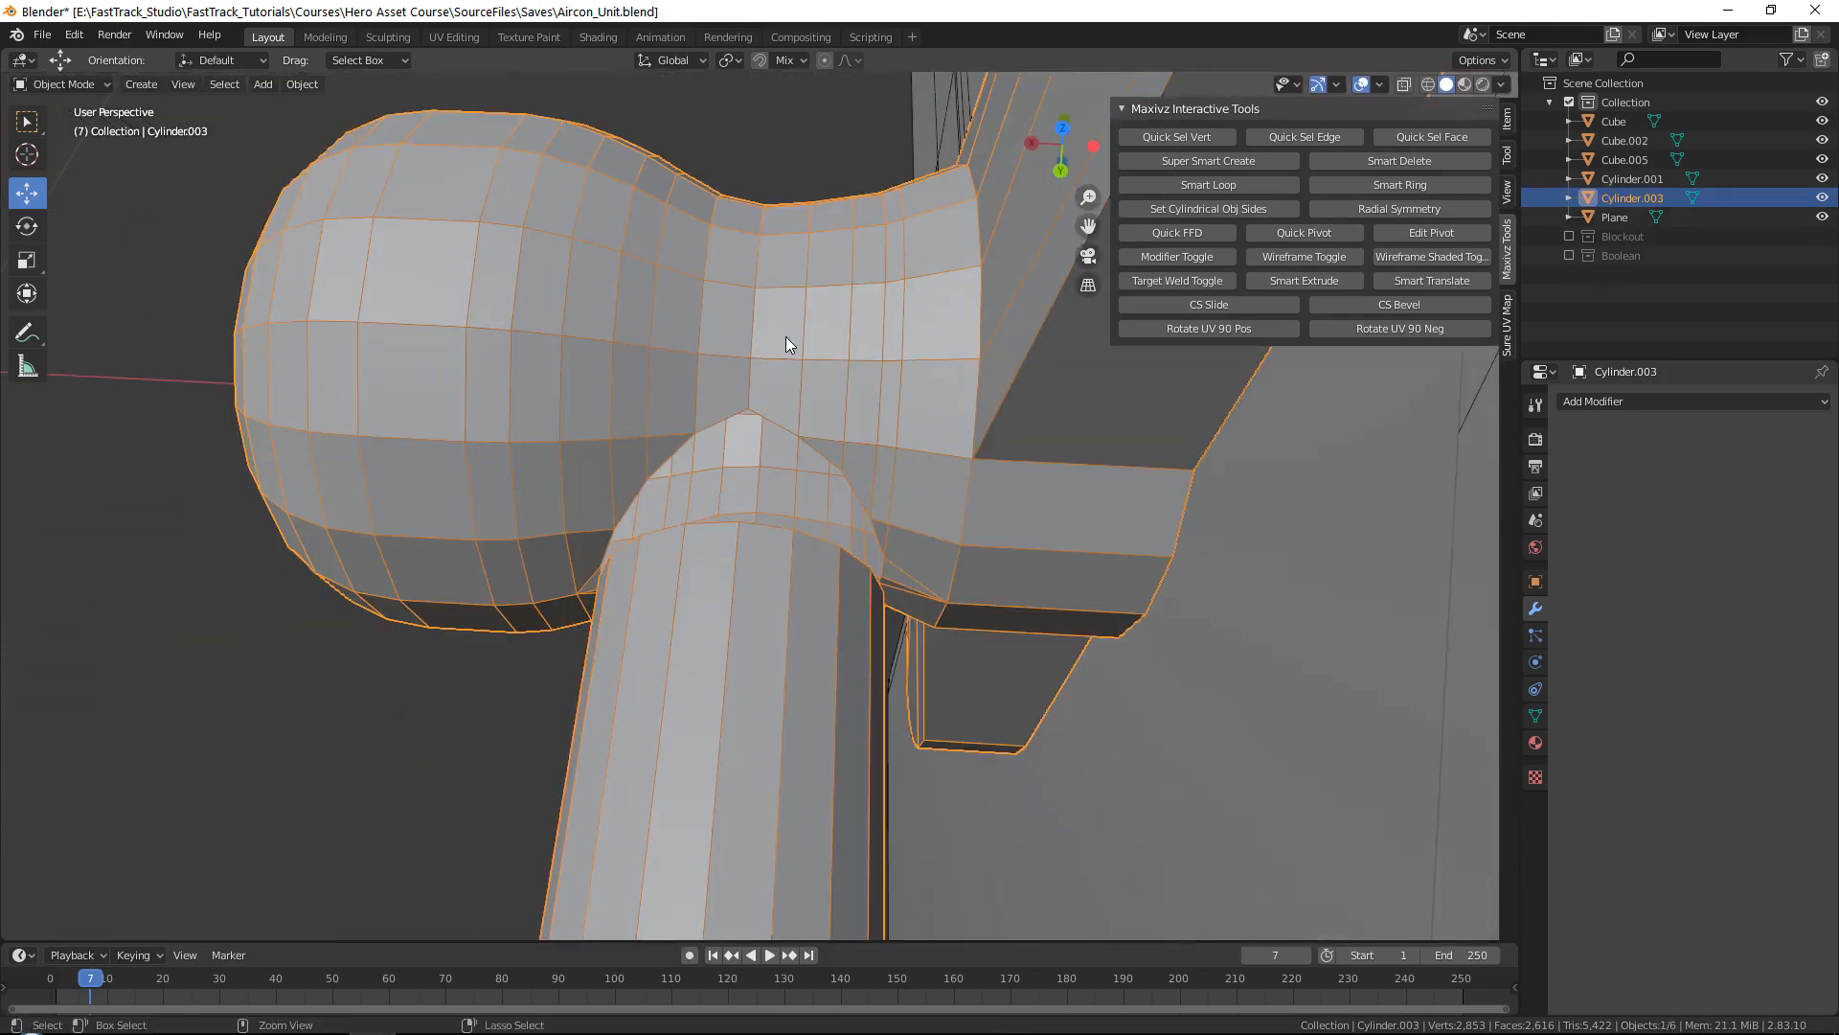
Step: Enable Target Weld in mesh editing and weld the branch's top rim vertex and its base-plate-side neighbour to the opening's matching vertices
{"action": "key", "text": "alt+a"}
{"action": "left_click", "coordinate": [705, 572]}
{"action": "key", "text": "Tab"}
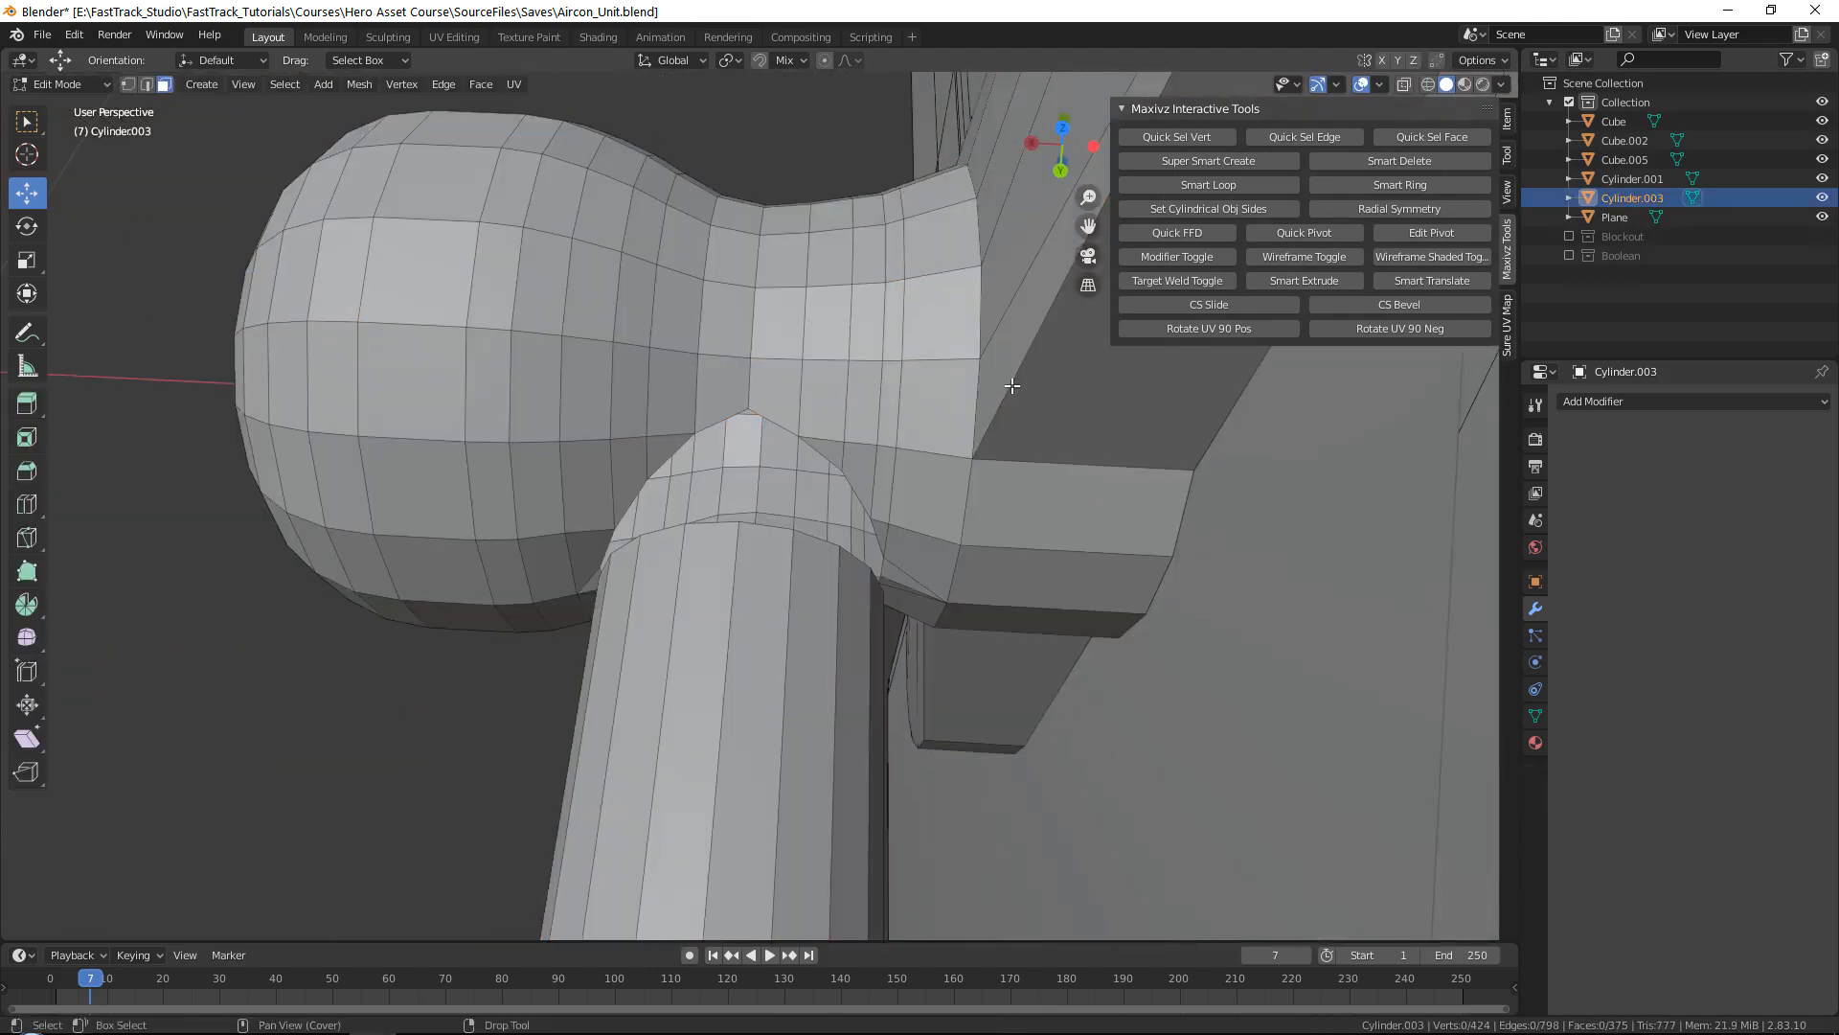
{"action": "middle_click_drag", "start_coordinate": [882, 535], "coordinate": [951, 554], "text": "alt"}
{"action": "left_click", "coordinate": [1193, 282]}
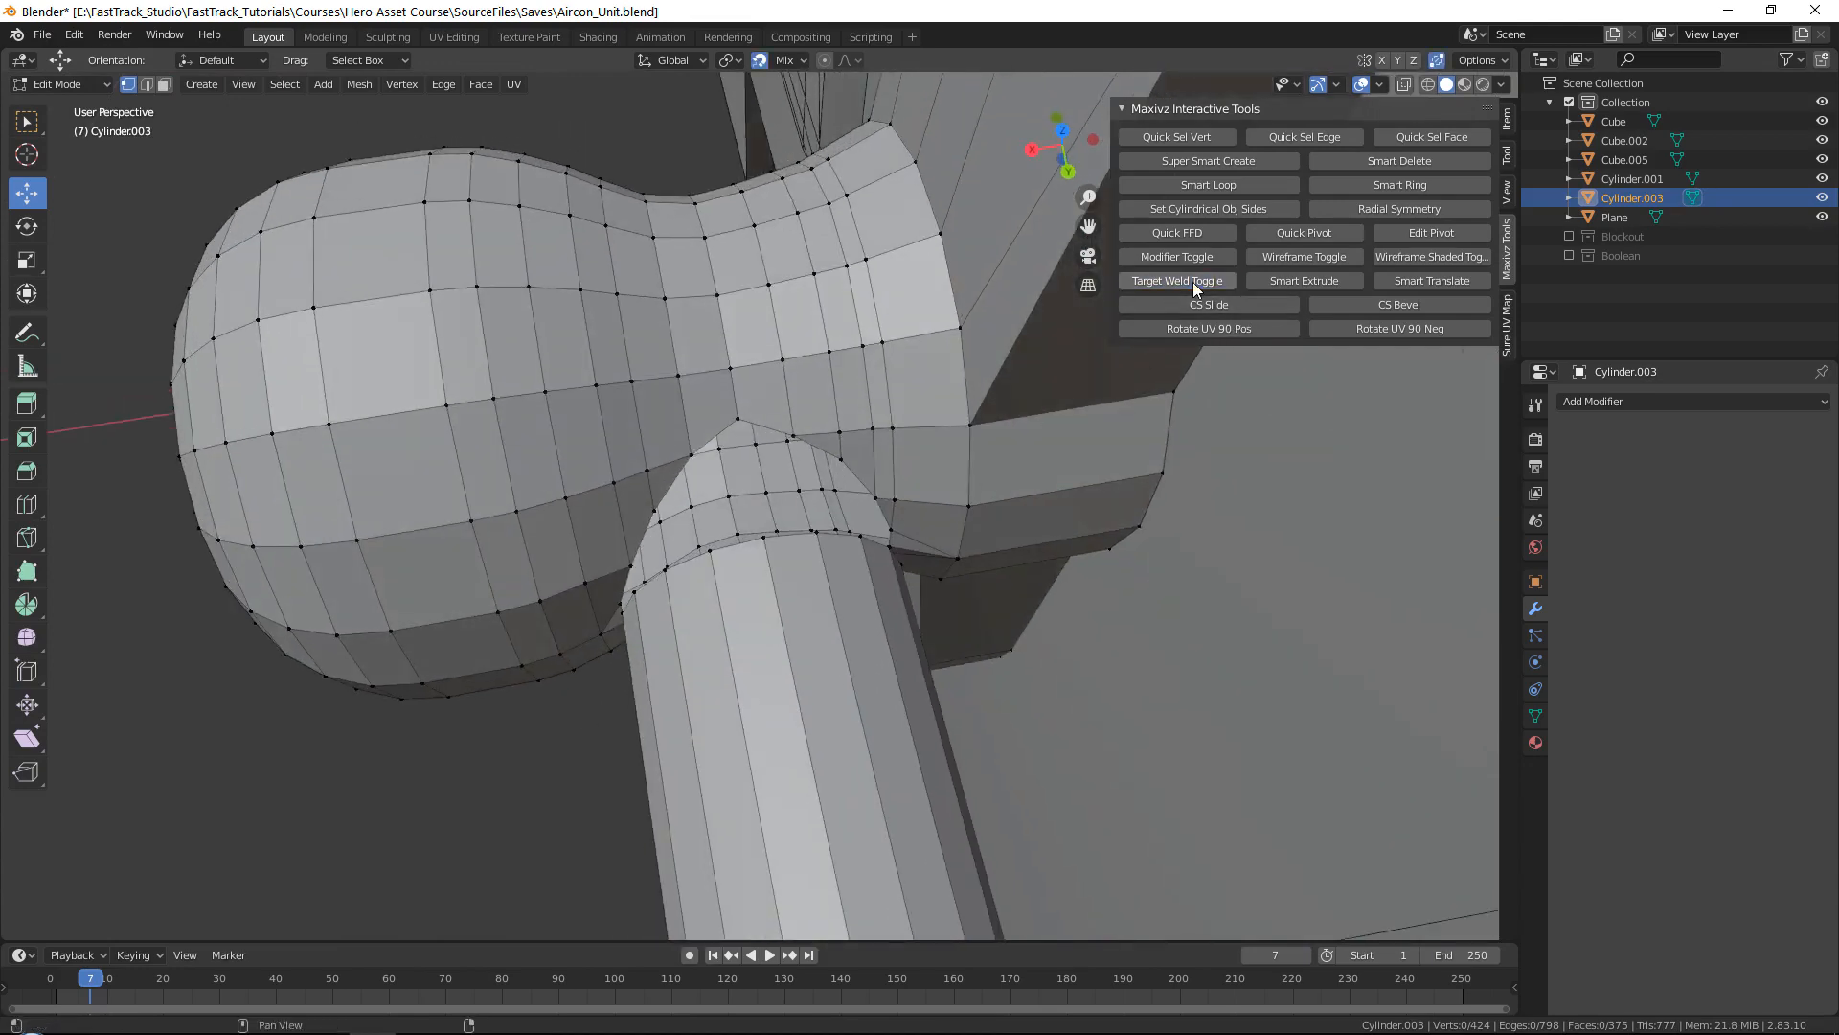
{"action": "mouse_move", "coordinate": [829, 470]}
{"action": "middle_mouse_down", "text": "alt"}
{"action": "mouse_move", "coordinate": [911, 478]}
{"action": "mouse_move", "coordinate": [850, 492]}
{"action": "middle_mouse_up", "text": "alt"}
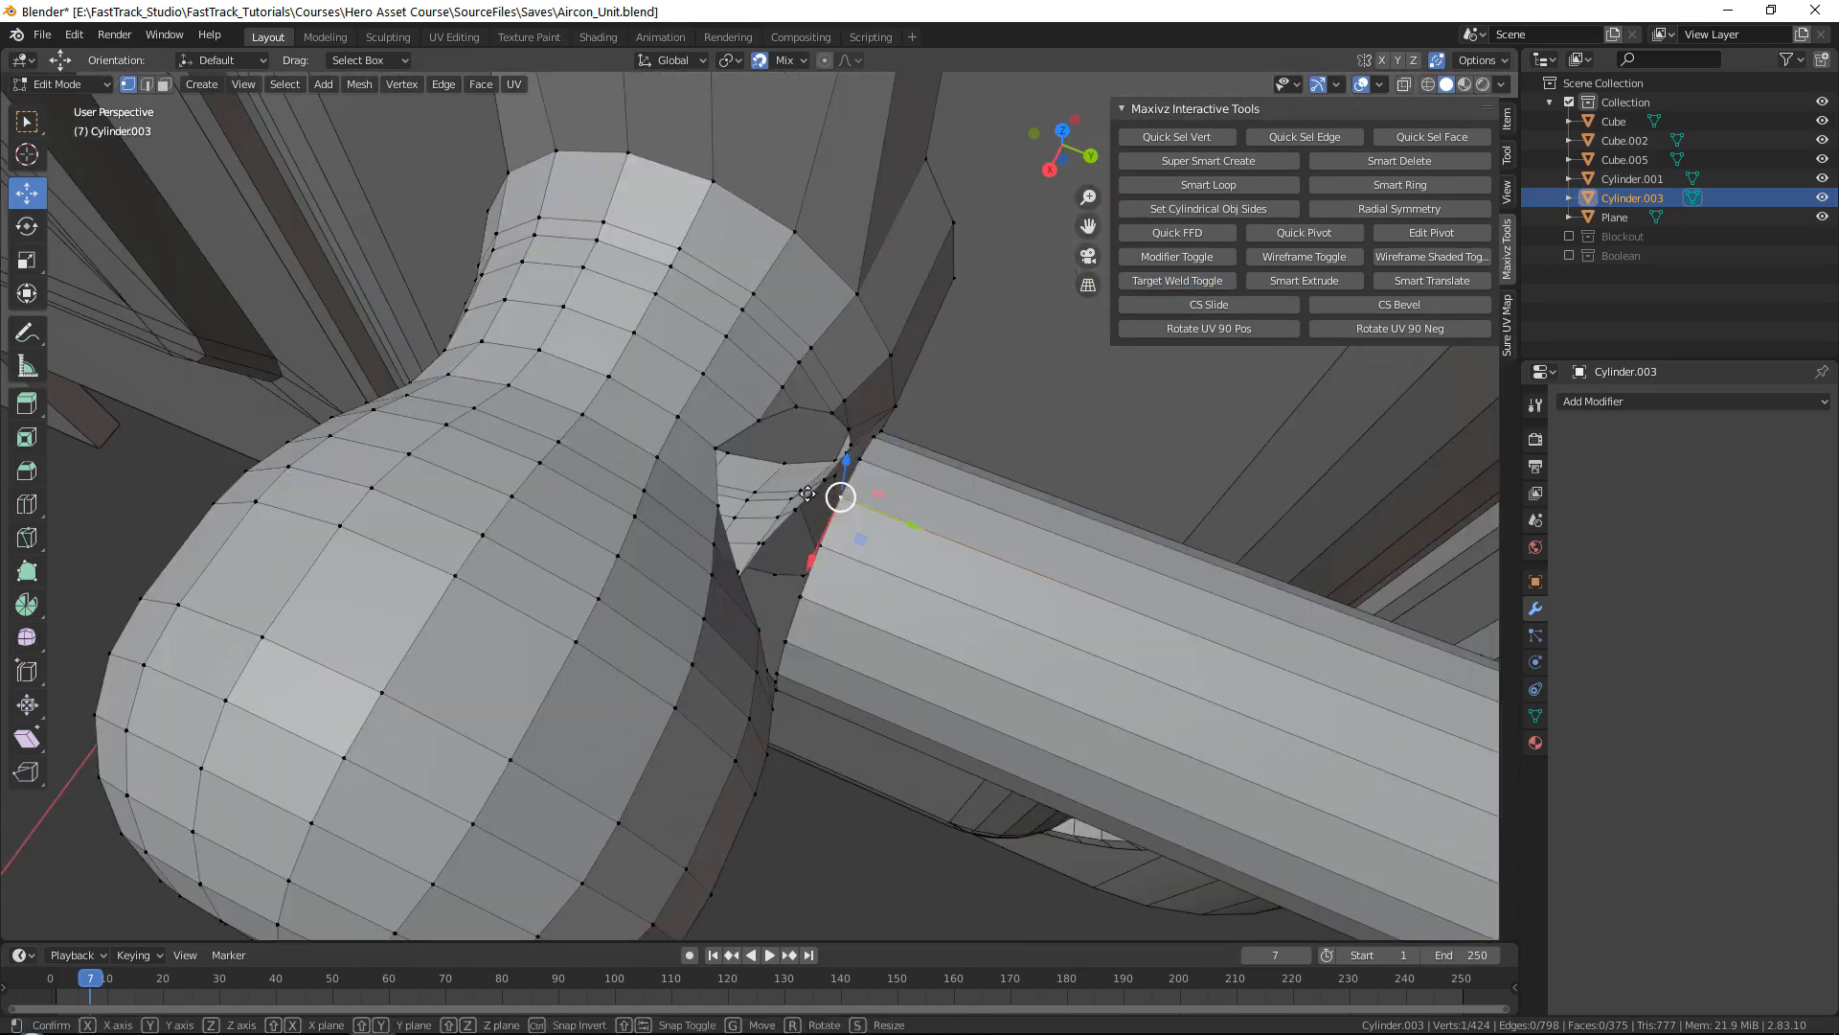
{"action": "left_click_drag", "start_coordinate": [839, 497], "coordinate": [718, 450]}
{"action": "middle_click_drag", "start_coordinate": [719, 450], "coordinate": [733, 482]}
{"action": "left_click_drag", "start_coordinate": [840, 539], "coordinate": [779, 440]}
{"action": "middle_click_drag", "start_coordinate": [780, 440], "coordinate": [801, 552]}
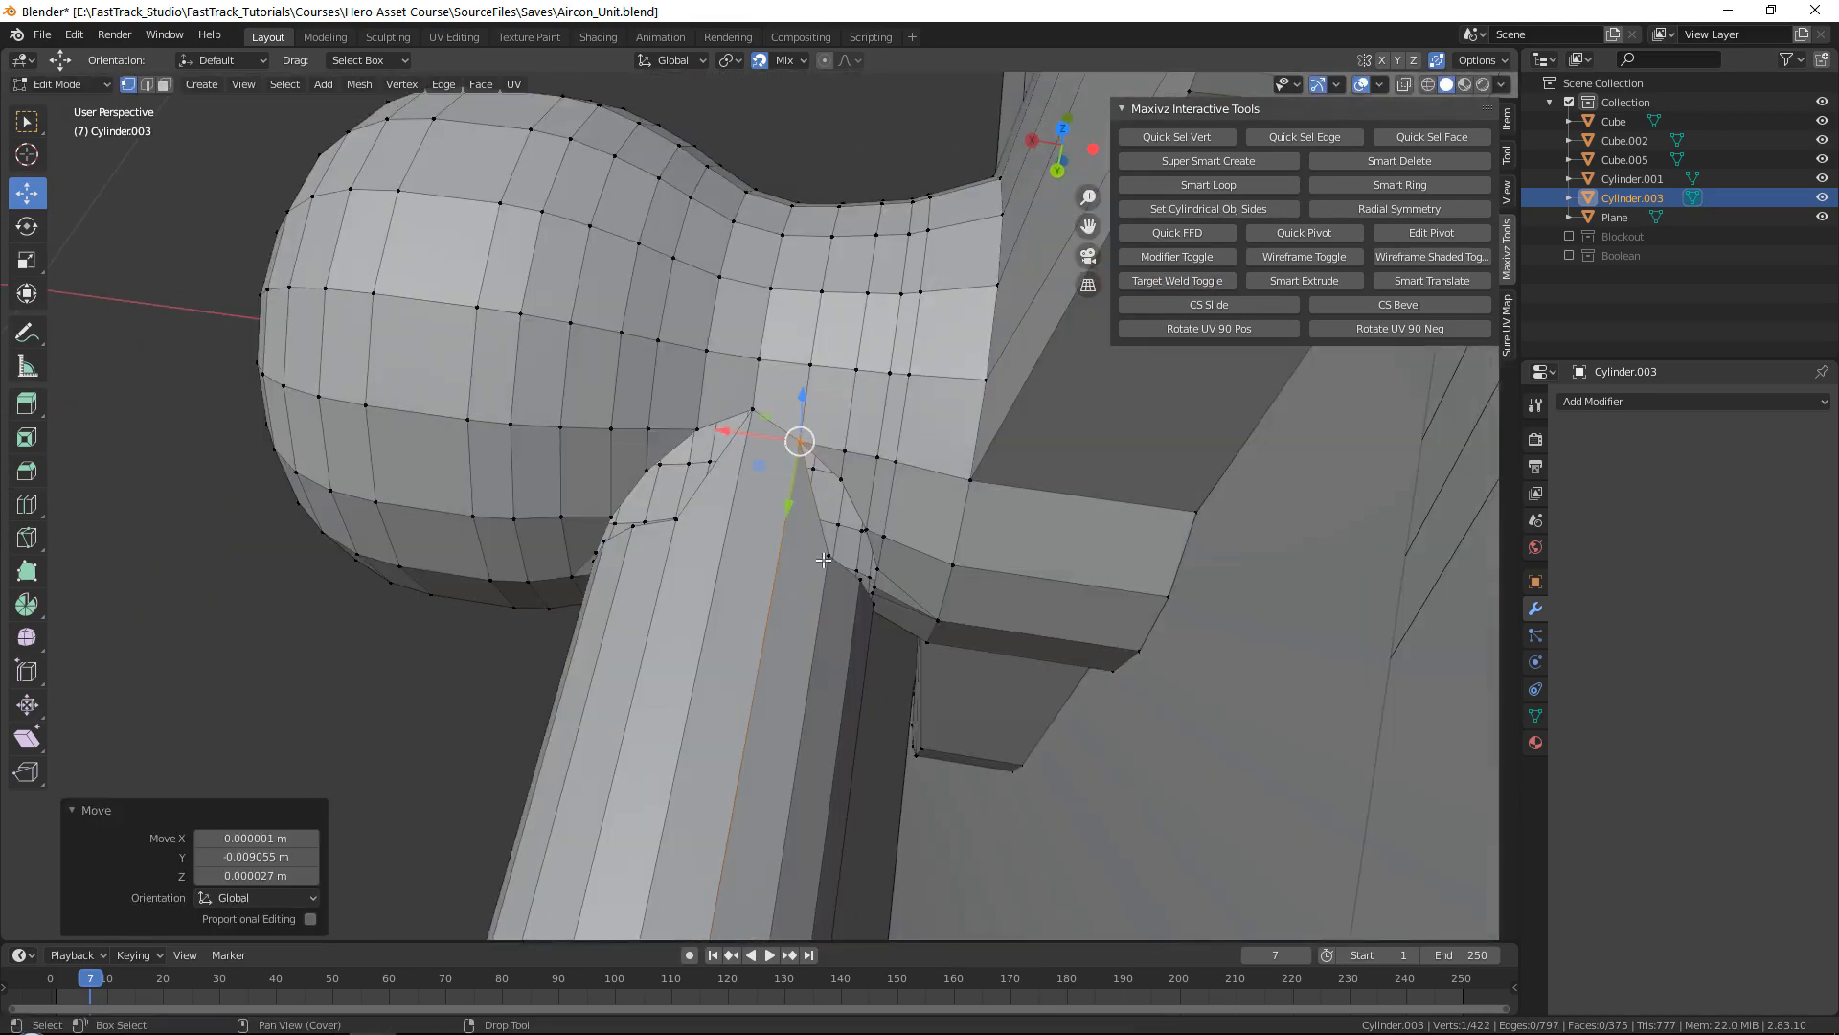
Step: Weld the next four branch rim vertices down the base-plate side to the opening's matching vertices
{"action": "left_click_drag", "start_coordinate": [824, 559], "coordinate": [843, 479]}
{"action": "middle_click_drag", "start_coordinate": [843, 479], "coordinate": [848, 534]}
{"action": "left_click", "coordinate": [854, 556]}
{"action": "left_click_drag", "start_coordinate": [869, 553], "coordinate": [876, 526]}
{"action": "middle_click_drag", "start_coordinate": [875, 536], "coordinate": [877, 522]}
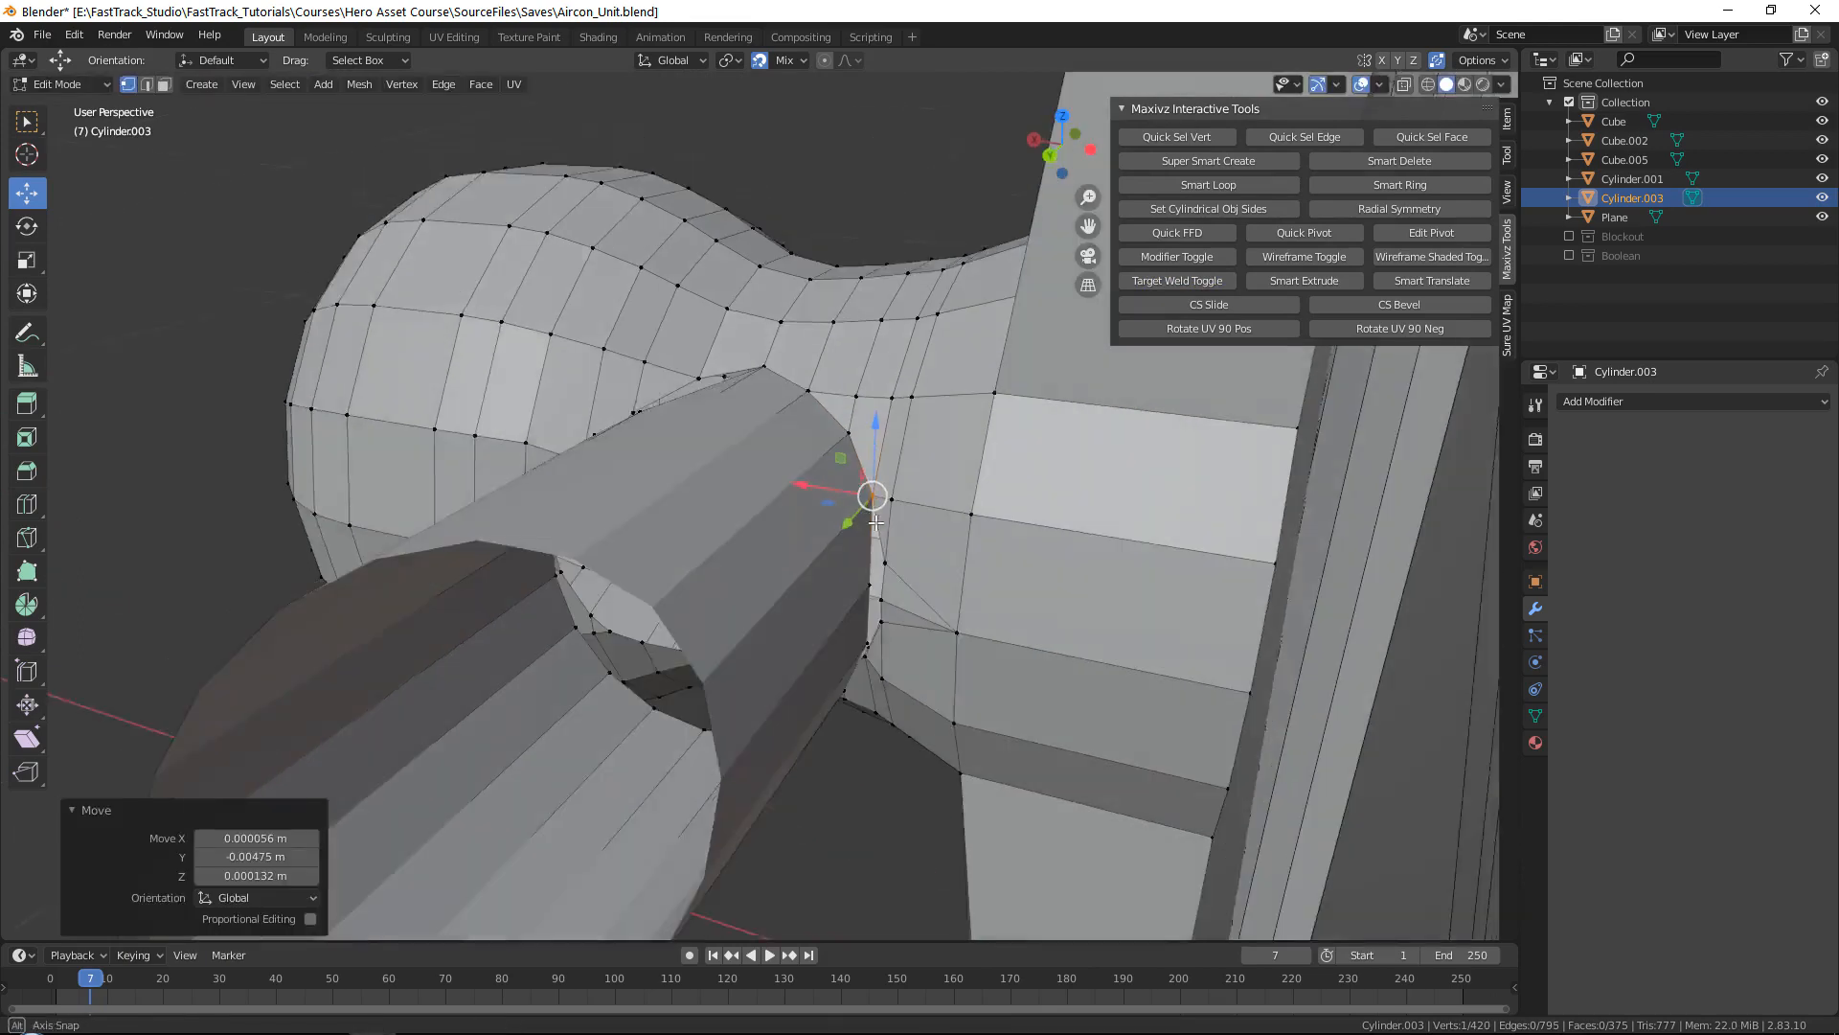
{"action": "left_click", "coordinate": [865, 565]}
{"action": "left_click_drag", "start_coordinate": [865, 566], "coordinate": [874, 529]}
{"action": "middle_click_drag", "start_coordinate": [874, 529], "coordinate": [886, 462]}
{"action": "left_click", "coordinate": [867, 501]}
{"action": "left_click_drag", "start_coordinate": [872, 508], "coordinate": [891, 532]}
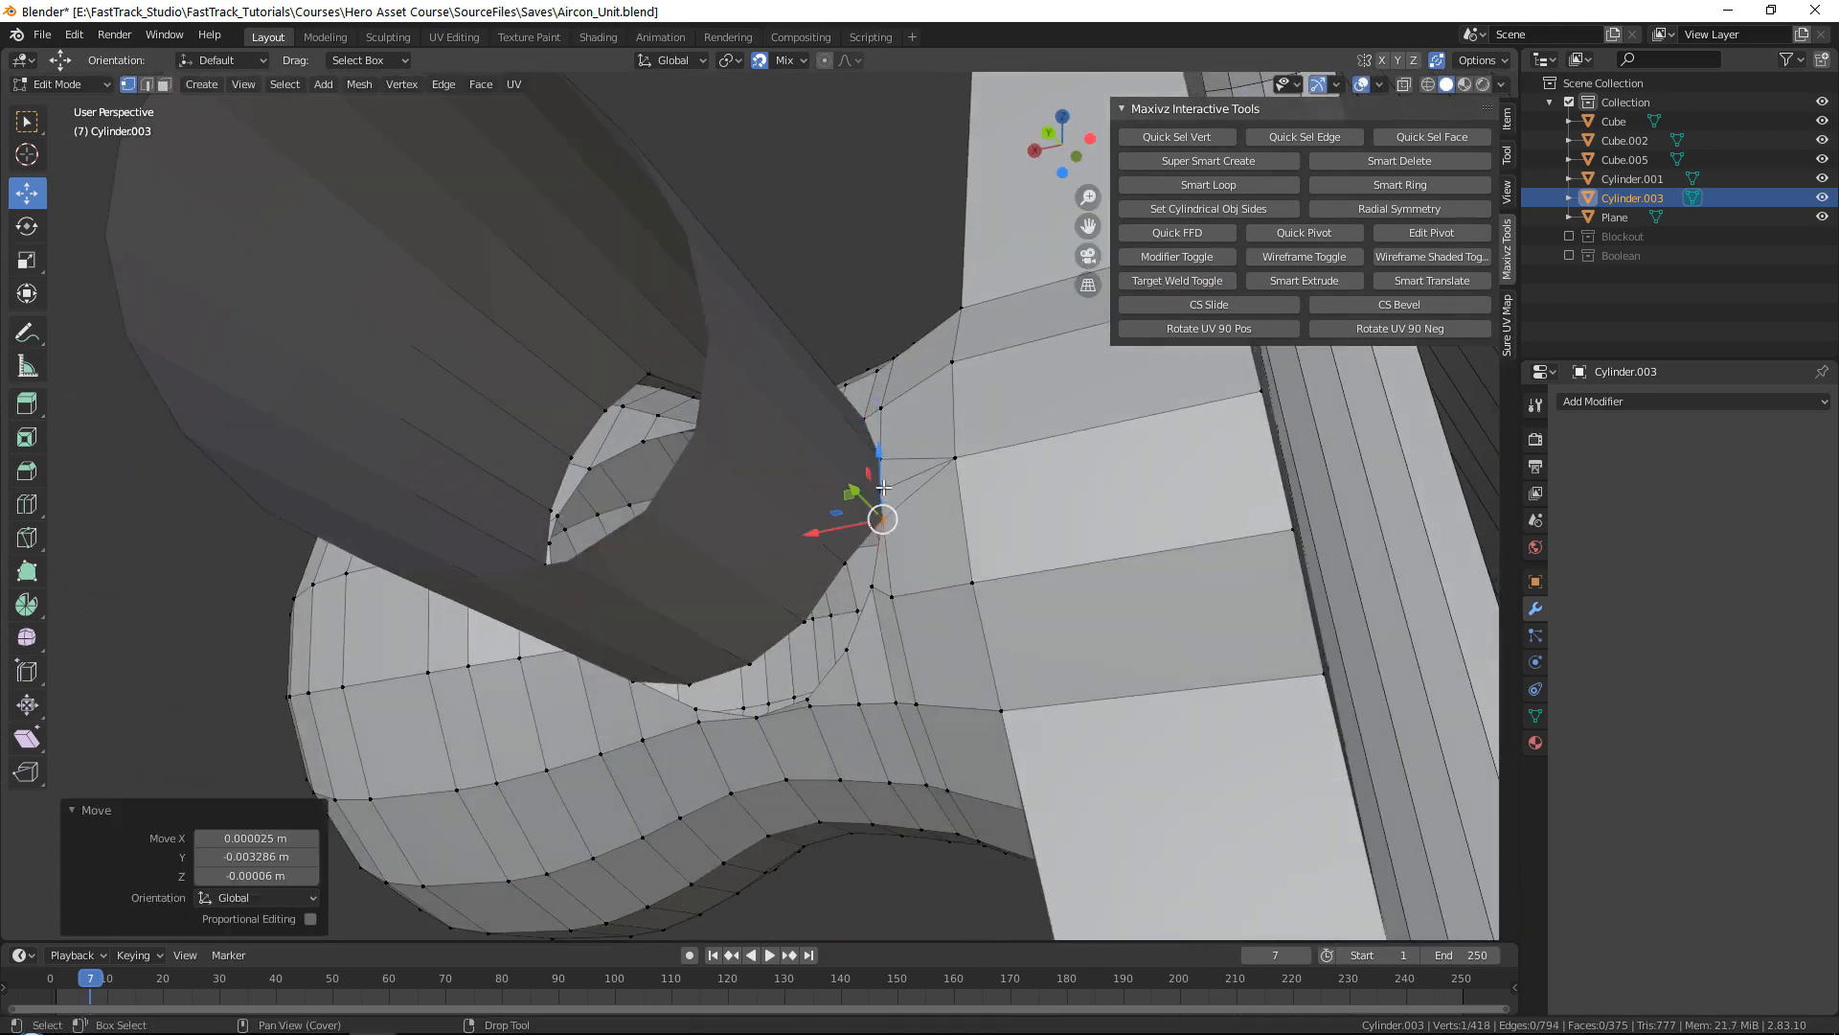
Step: Remove the lower diagonal edge between the opening and the neck's centre-line vertex on the base-plate side
{"action": "key", "text": "2"}
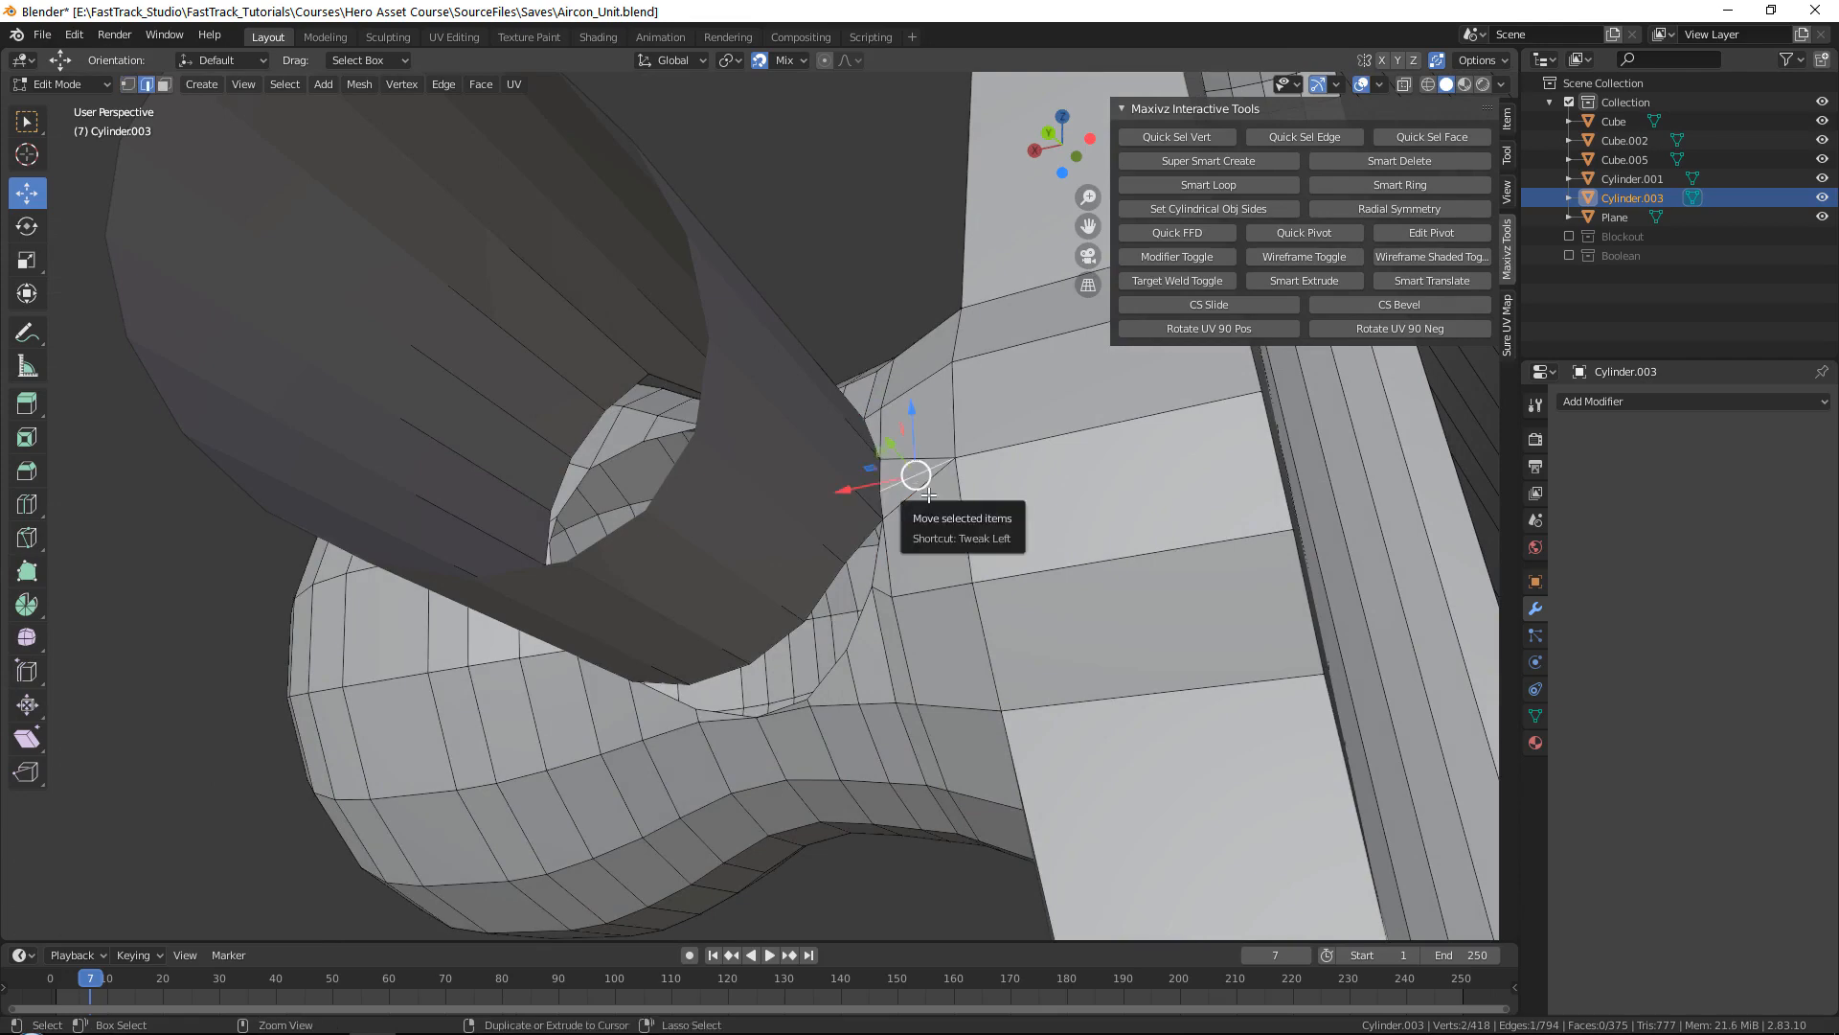
{"action": "key", "text": "x"}
{"action": "key", "text": "1"}
Step: Weld four branch rim vertices along the underside, from the base-plate side toward the barrel, to the opening's matching vertices
{"action": "middle_click_drag", "start_coordinate": [891, 564], "coordinate": [869, 474]}
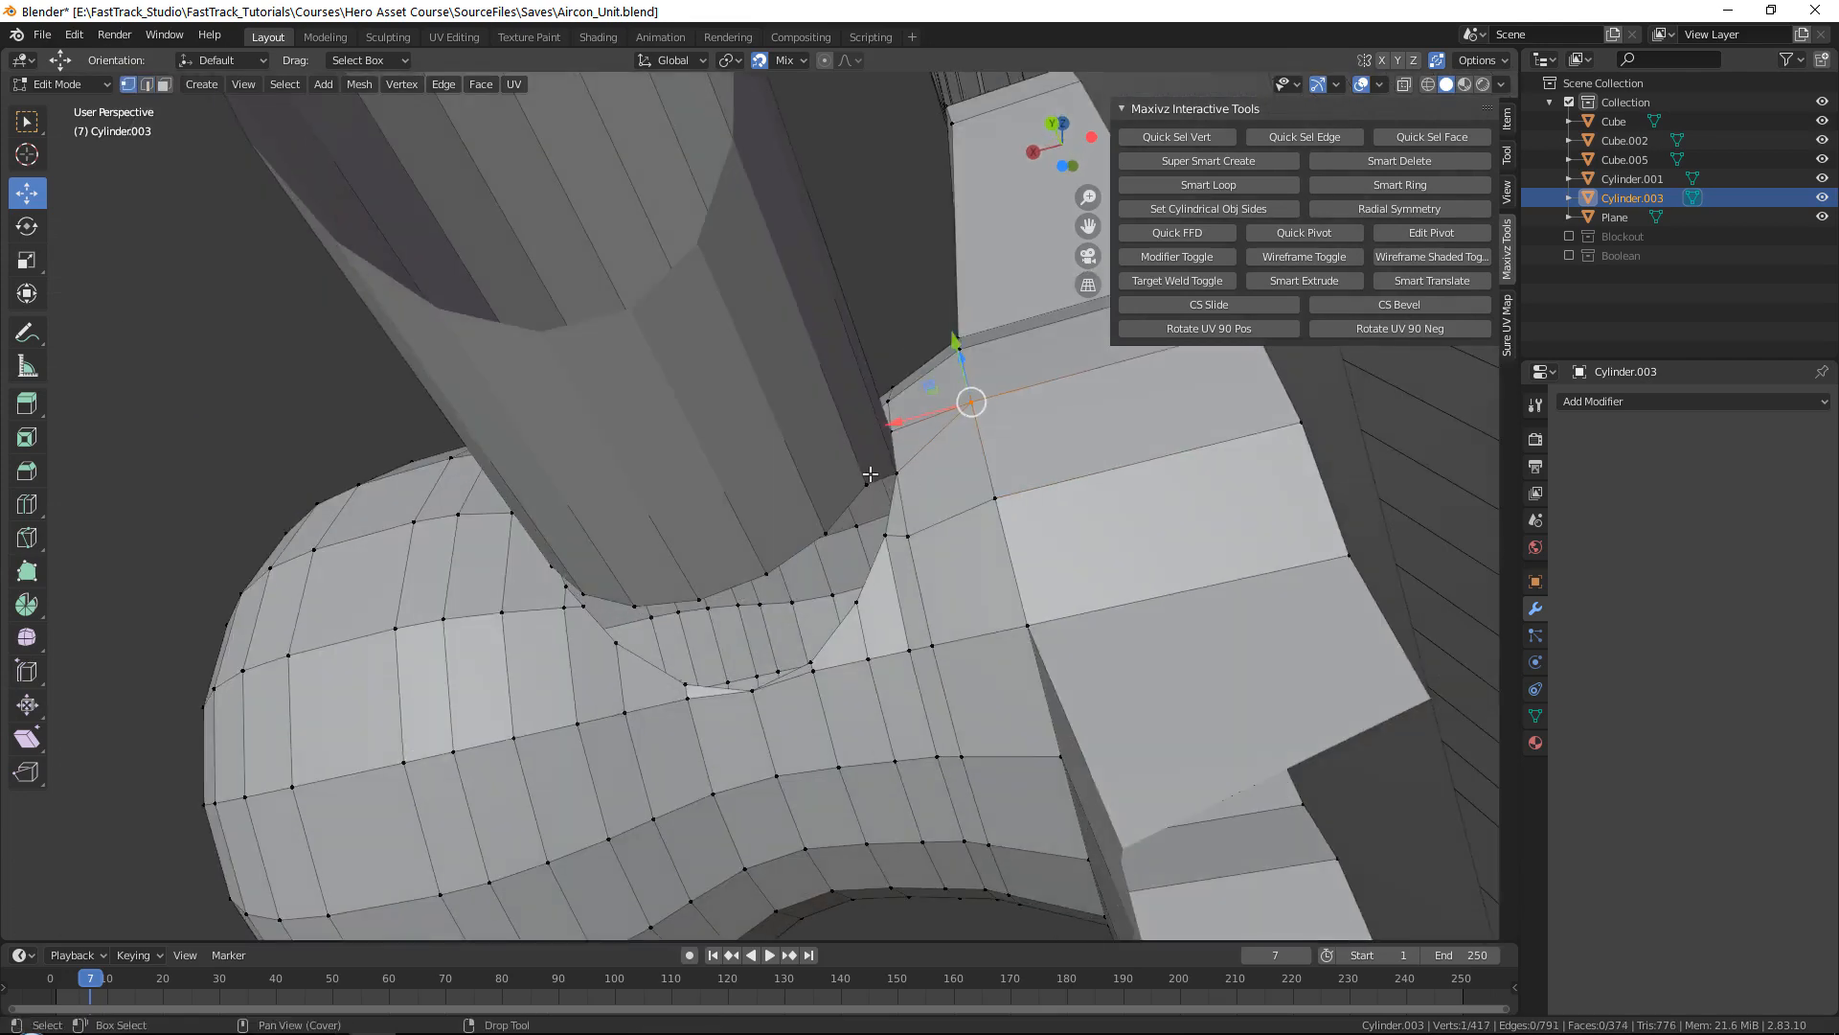
{"action": "left_click_drag", "start_coordinate": [871, 493], "coordinate": [886, 536]}
{"action": "middle_click_drag", "start_coordinate": [886, 537], "coordinate": [848, 505]}
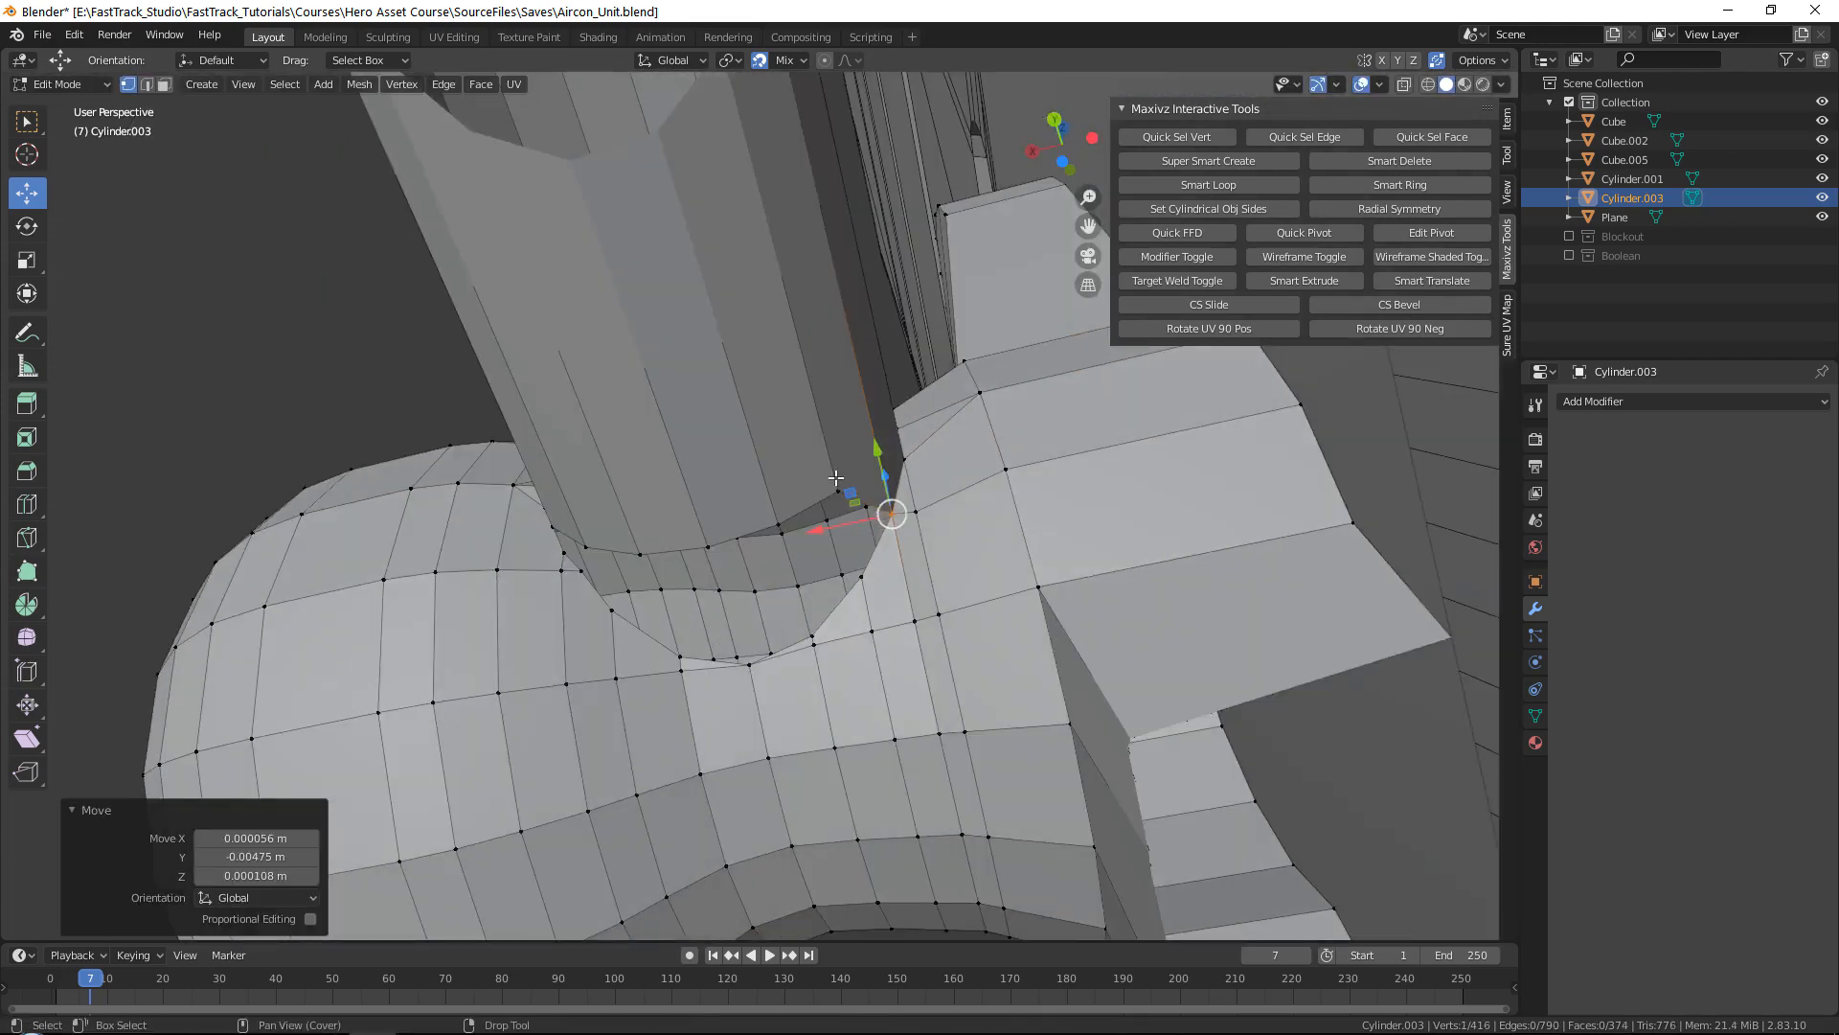
{"action": "left_click", "coordinate": [838, 487]}
{"action": "left_click_drag", "start_coordinate": [840, 510], "coordinate": [812, 638]}
{"action": "left_click", "coordinate": [776, 518]}
{"action": "middle_click_drag", "start_coordinate": [813, 638], "coordinate": [835, 575]}
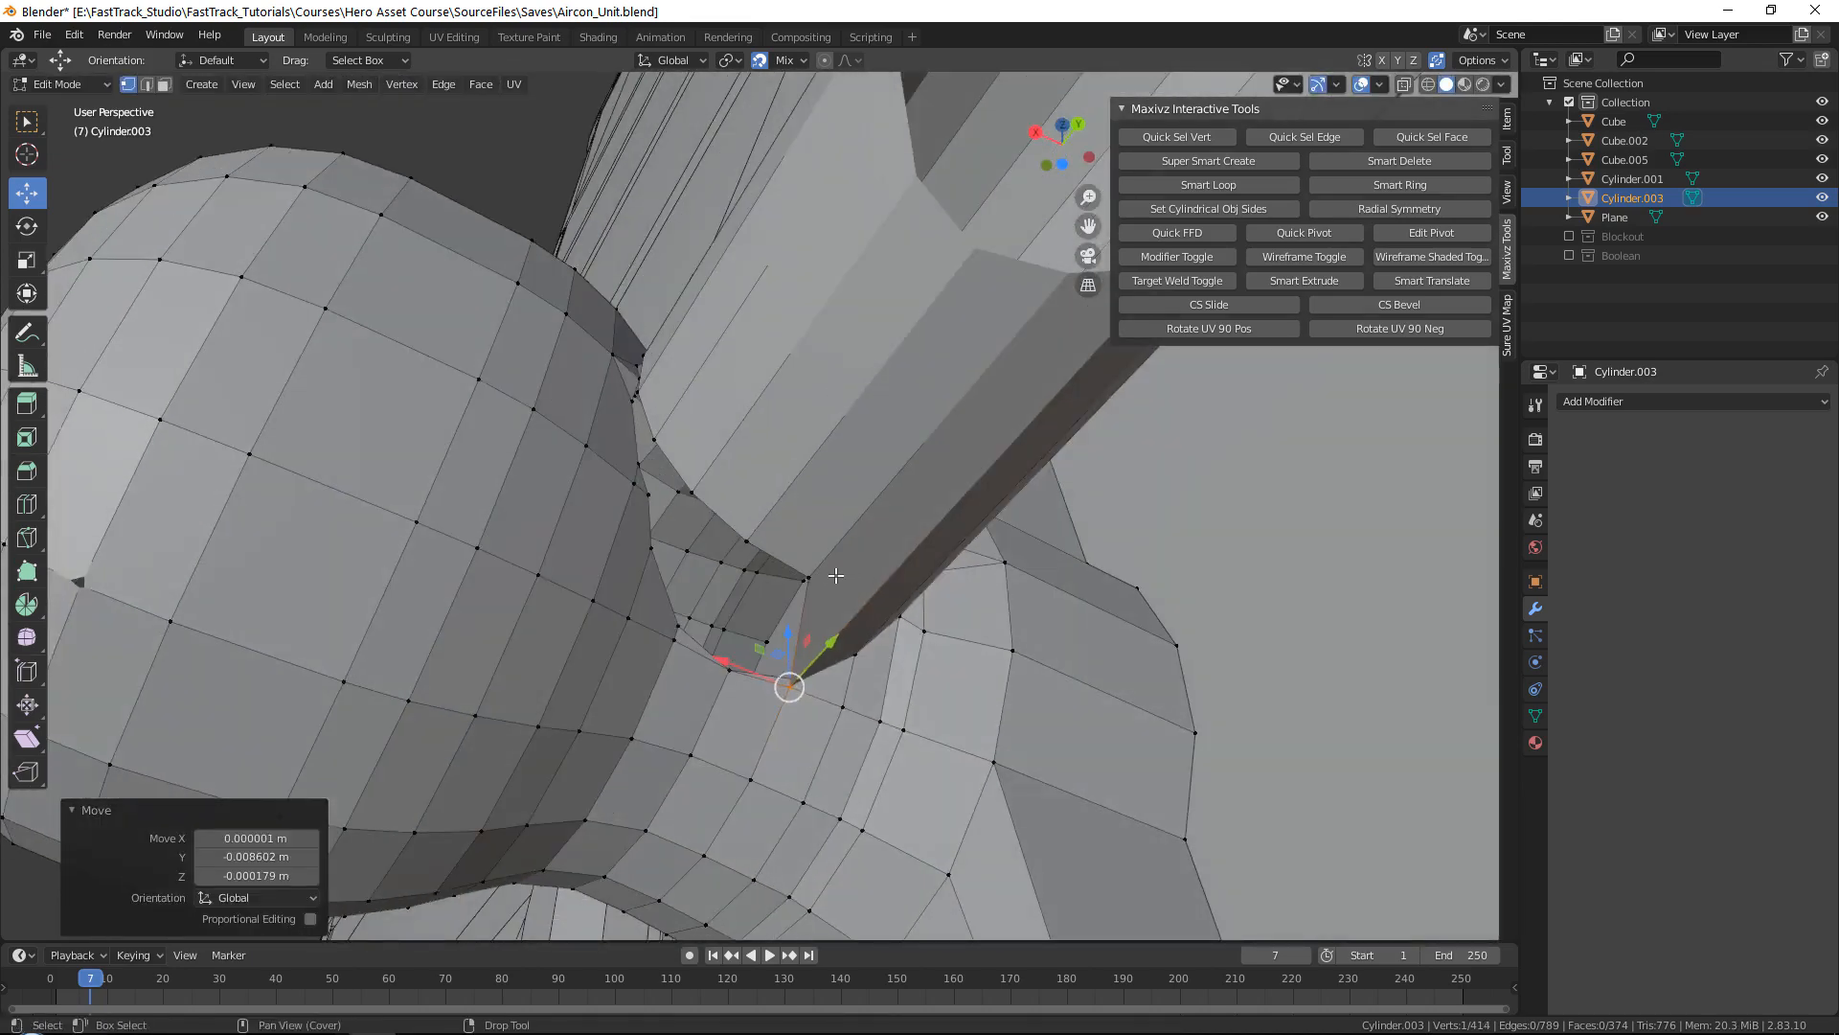
{"action": "left_click", "coordinate": [811, 583]}
{"action": "left_click_drag", "start_coordinate": [808, 578], "coordinate": [728, 665]}
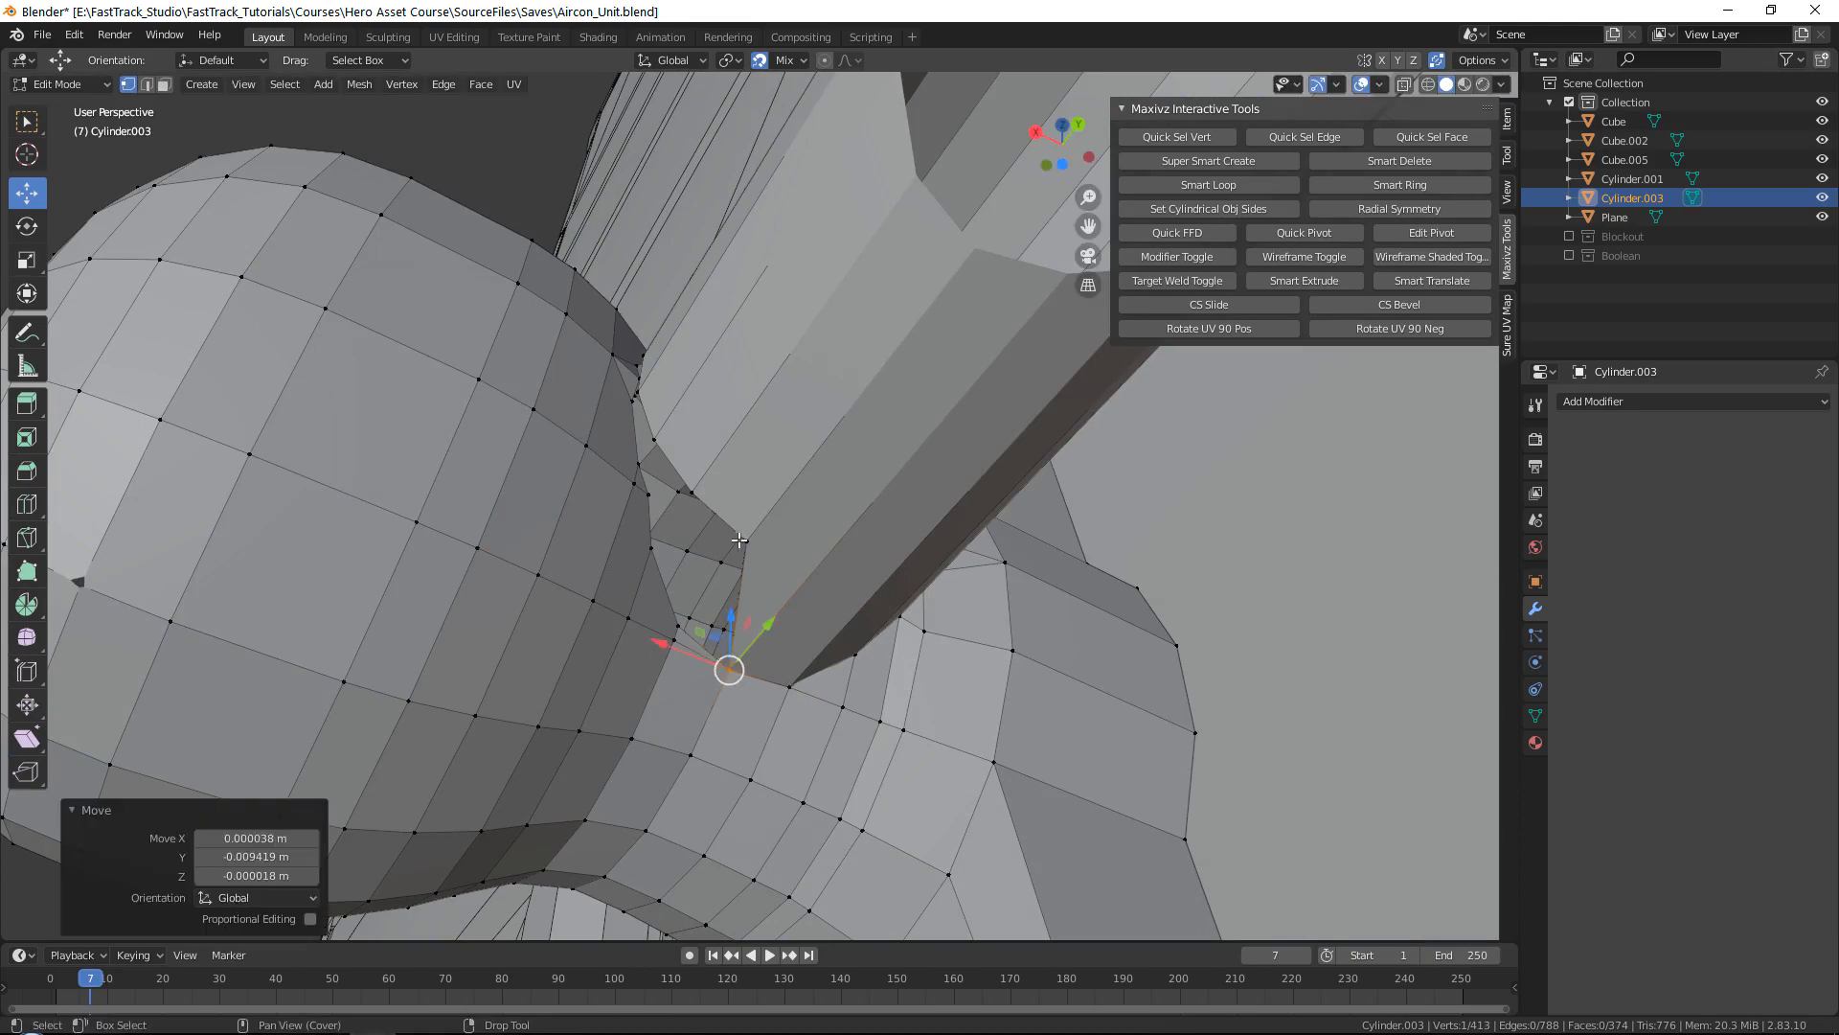
Step: Weld the next four branch rim vertices, from the underside up the barrel side, to the opening's matching vertices
{"action": "left_click", "coordinate": [747, 538]}
{"action": "left_click_drag", "start_coordinate": [747, 537], "coordinate": [676, 643]}
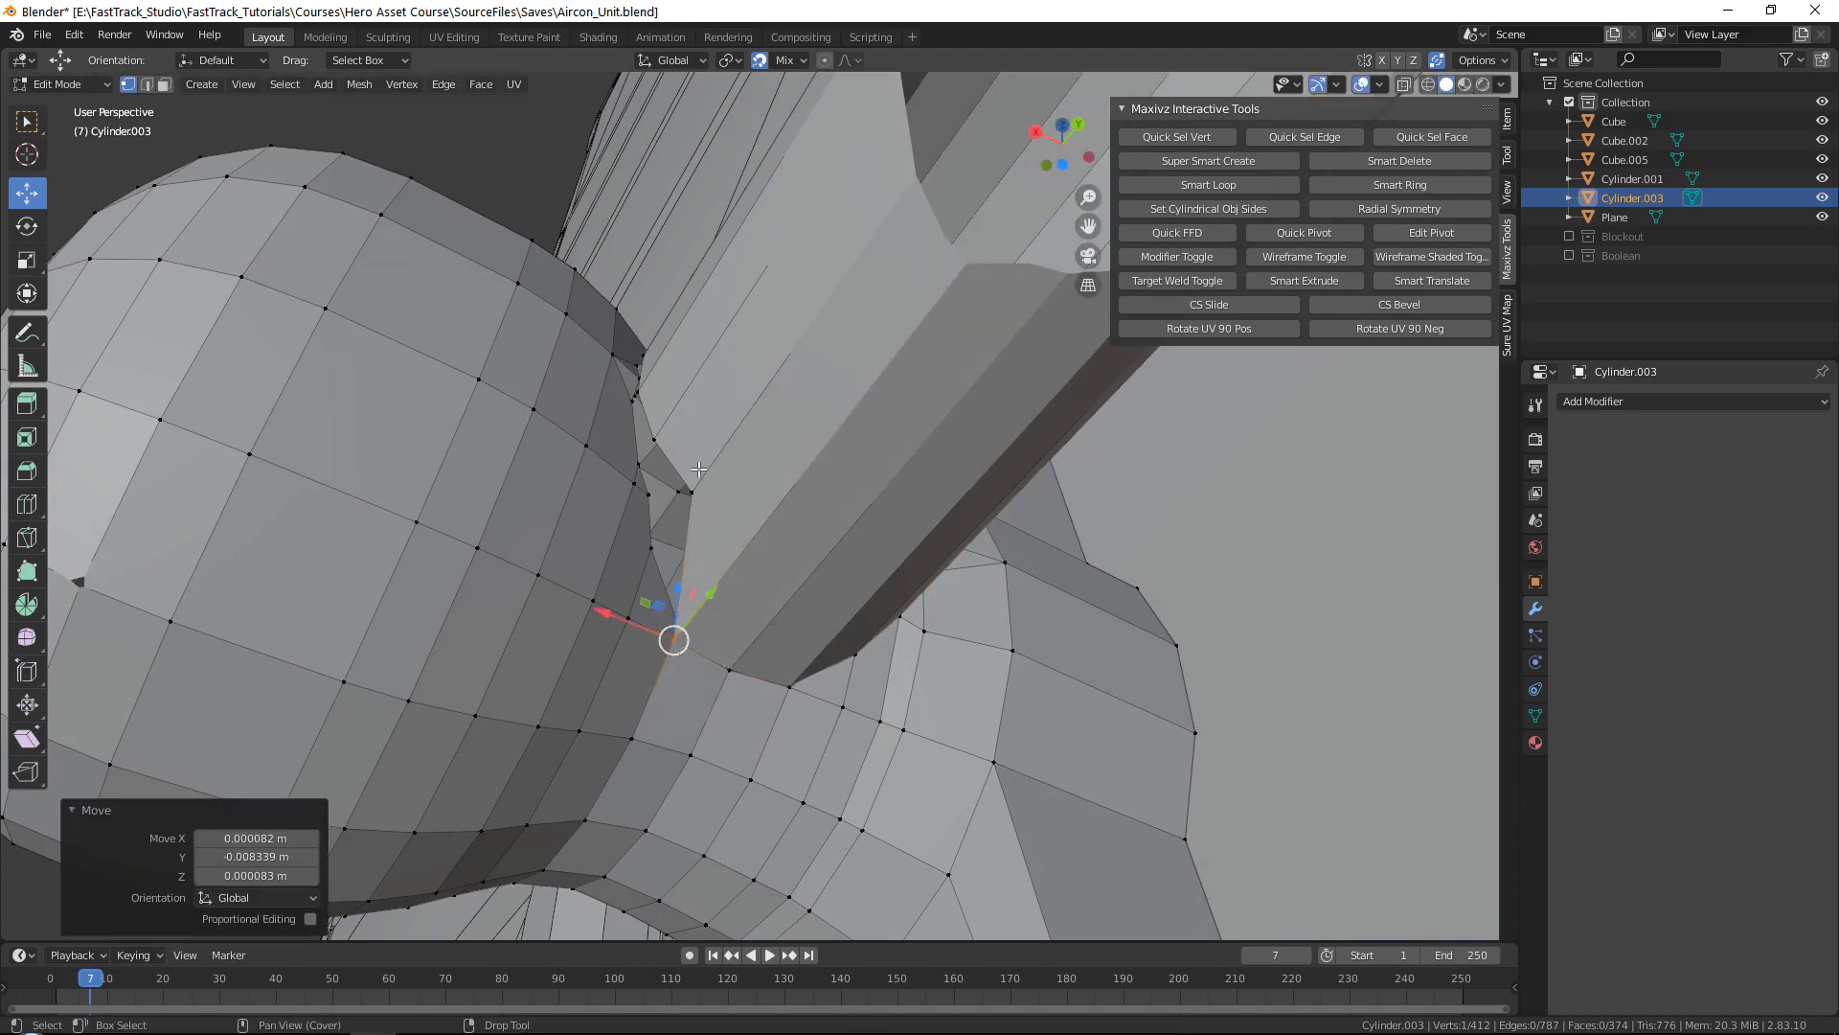
{"action": "left_click", "coordinate": [698, 489]}
{"action": "left_click_drag", "start_coordinate": [694, 501], "coordinate": [653, 550]}
{"action": "middle_click_drag", "start_coordinate": [653, 550], "coordinate": [632, 507]}
{"action": "left_click", "coordinate": [618, 526]}
{"action": "left_click_drag", "start_coordinate": [632, 498], "coordinate": [672, 571]}
{"action": "left_click", "coordinate": [633, 549]}
{"action": "middle_click_drag", "start_coordinate": [673, 571], "coordinate": [615, 522], "text": "alt"}
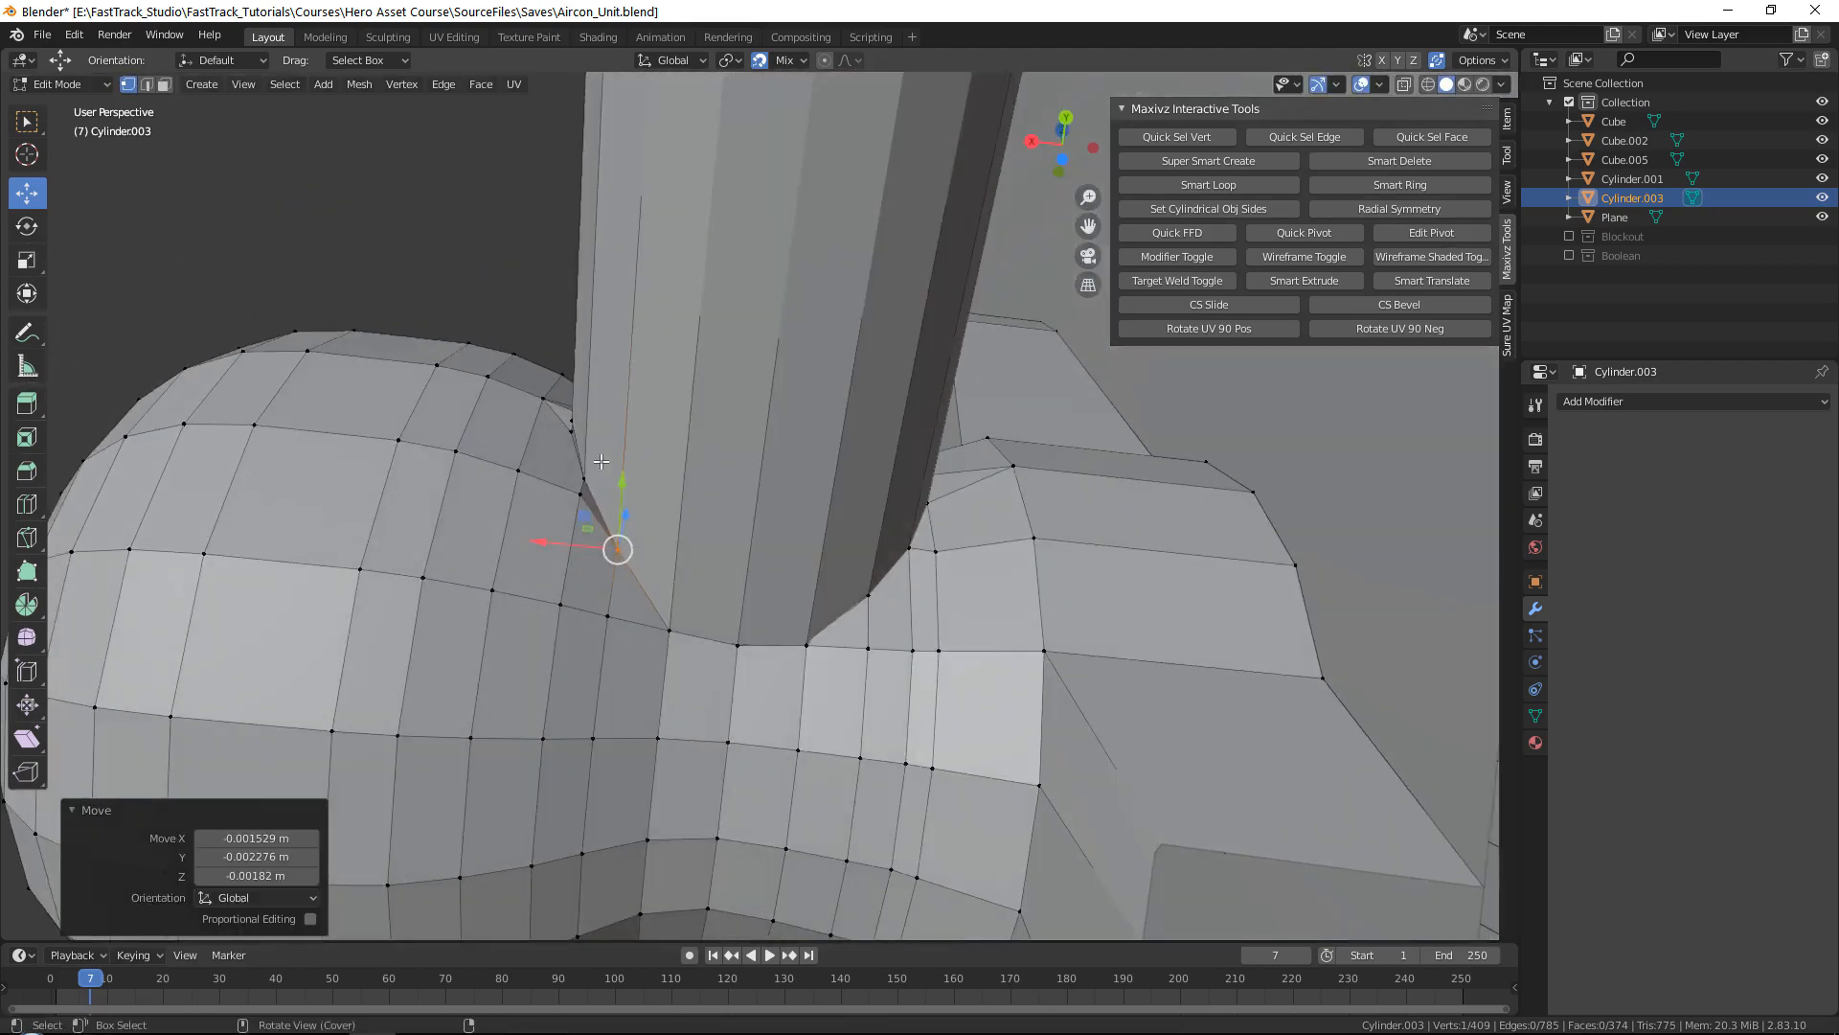
Step: Weld three more branch rim vertices along the barrel side to the opening's matching vertices
{"action": "left_click", "coordinate": [620, 528]}
{"action": "left_click_drag", "start_coordinate": [599, 499], "coordinate": [709, 643]}
{"action": "left_click", "coordinate": [584, 505]}
{"action": "left_click", "coordinate": [632, 550]}
{"action": "left_click", "coordinate": [773, 618]}
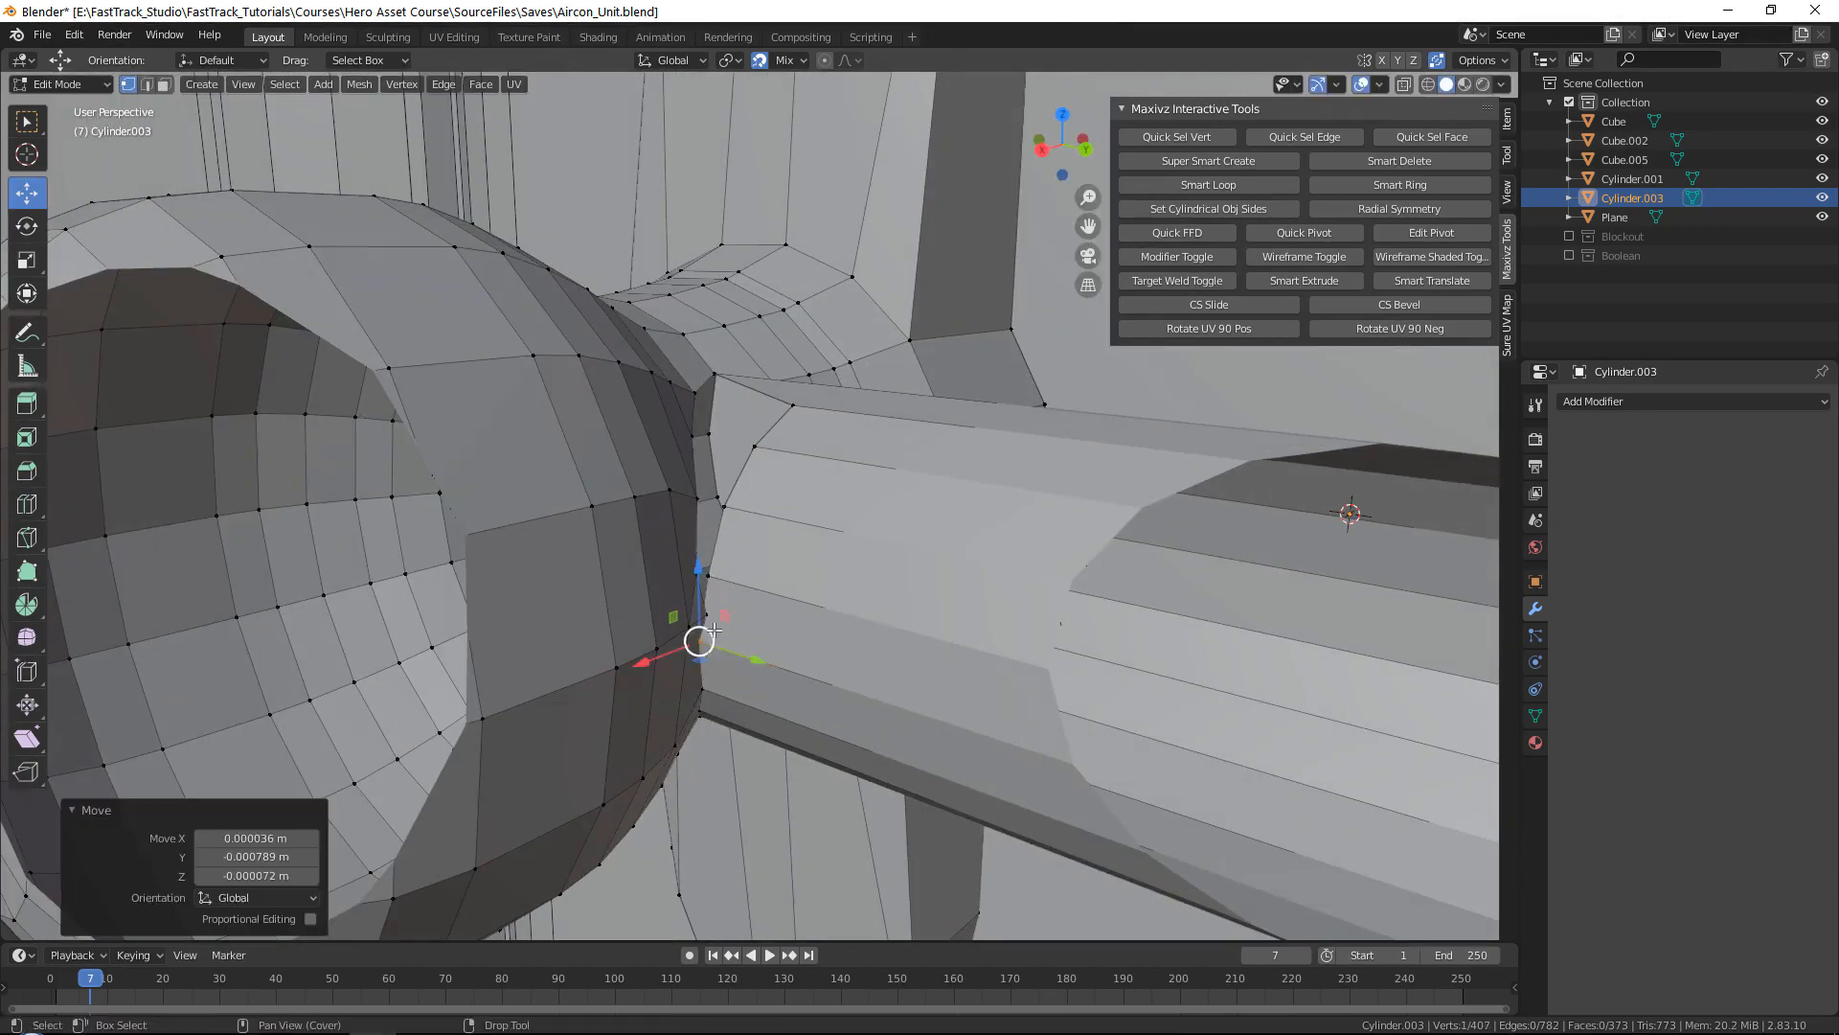
{"action": "left_click", "coordinate": [719, 581]}
{"action": "left_click_drag", "start_coordinate": [715, 580], "coordinate": [701, 577]}
Step: Dissolve the extra edge beside the opening on the barrel side
{"action": "key", "text": "2"}
{"action": "left_click_drag", "start_coordinate": [816, 630], "coordinate": [763, 601], "text": "alt"}
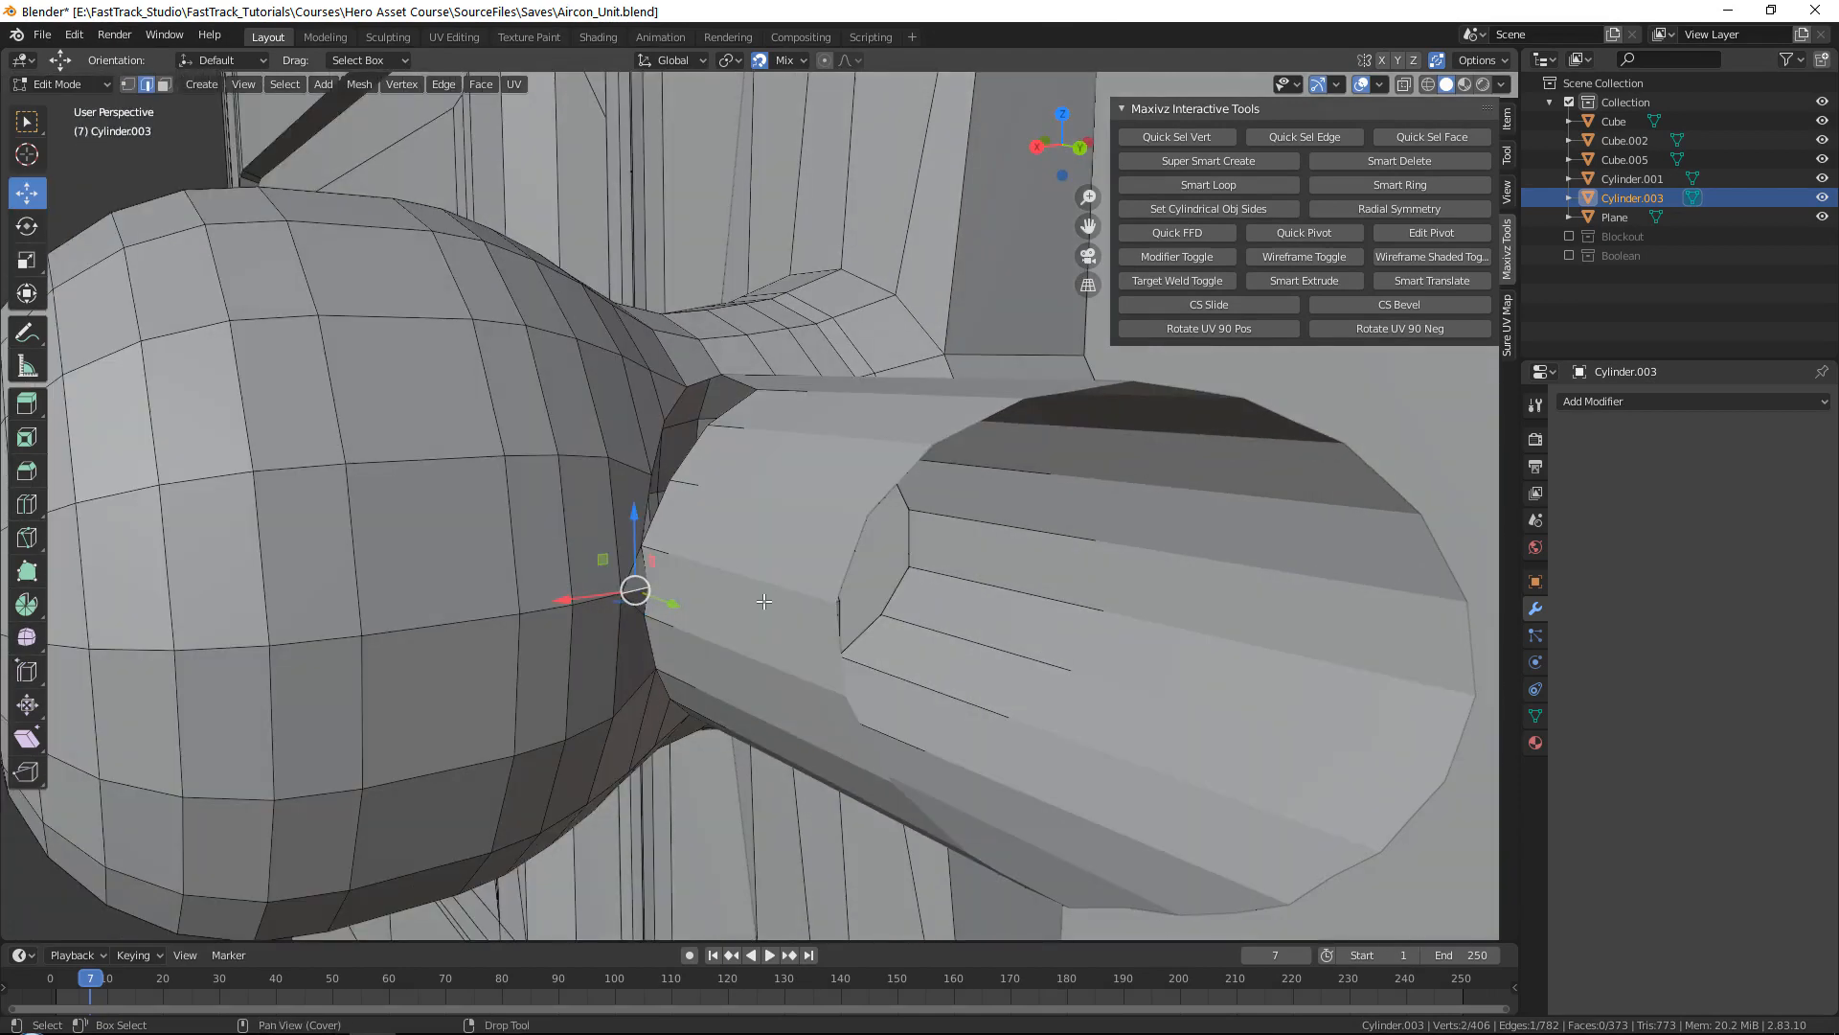
{"action": "key", "text": "ctrl+BackSpace"}
Step: Weld the last three loose branch rim vertices on the upper barrel side to the opening and turn off Target Weld
{"action": "key", "text": "1"}
{"action": "left_click_drag", "start_coordinate": [674, 522], "coordinate": [680, 445], "text": "alt"}
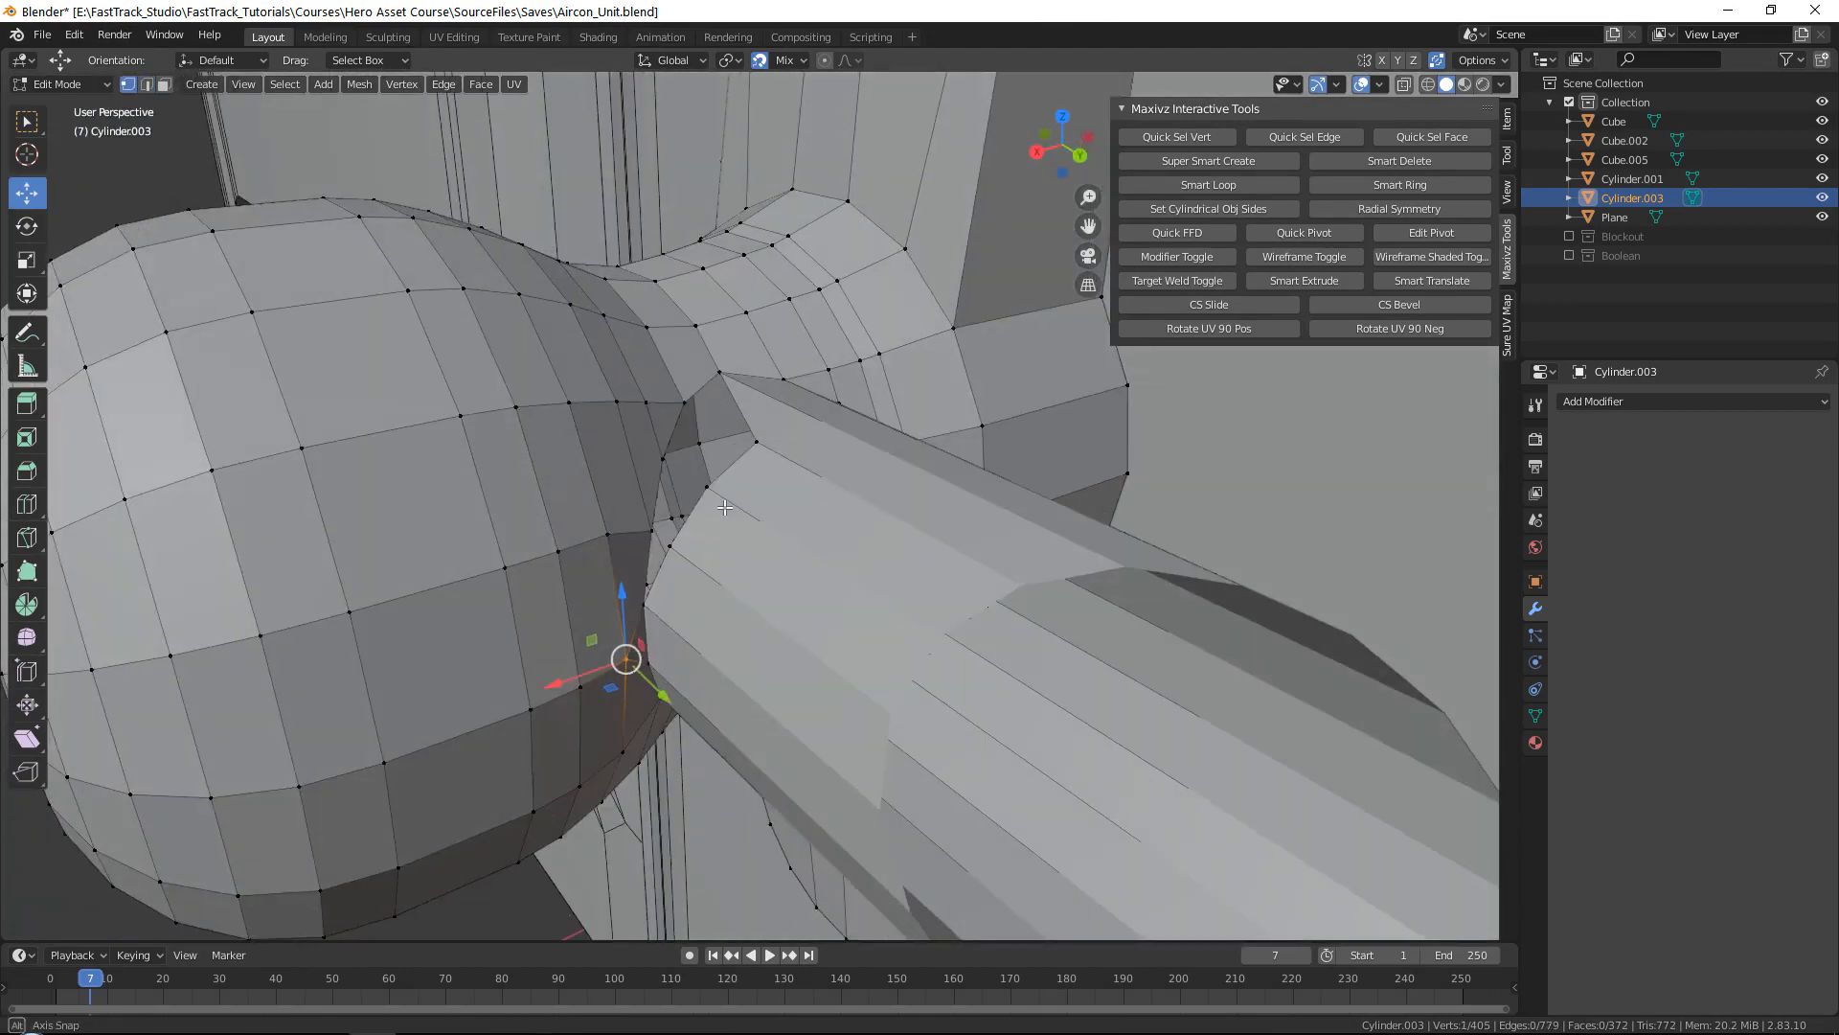
{"action": "left_click", "coordinate": [677, 547]}
{"action": "left_click", "coordinate": [711, 524]}
{"action": "left_click", "coordinate": [766, 524]}
{"action": "left_click_drag", "start_coordinate": [832, 421], "coordinate": [758, 434], "text": "alt"}
{"action": "scroll", "coordinate": [899, 440], "scroll_direction": "down", "scroll_amount": 1, "text": "alt"}
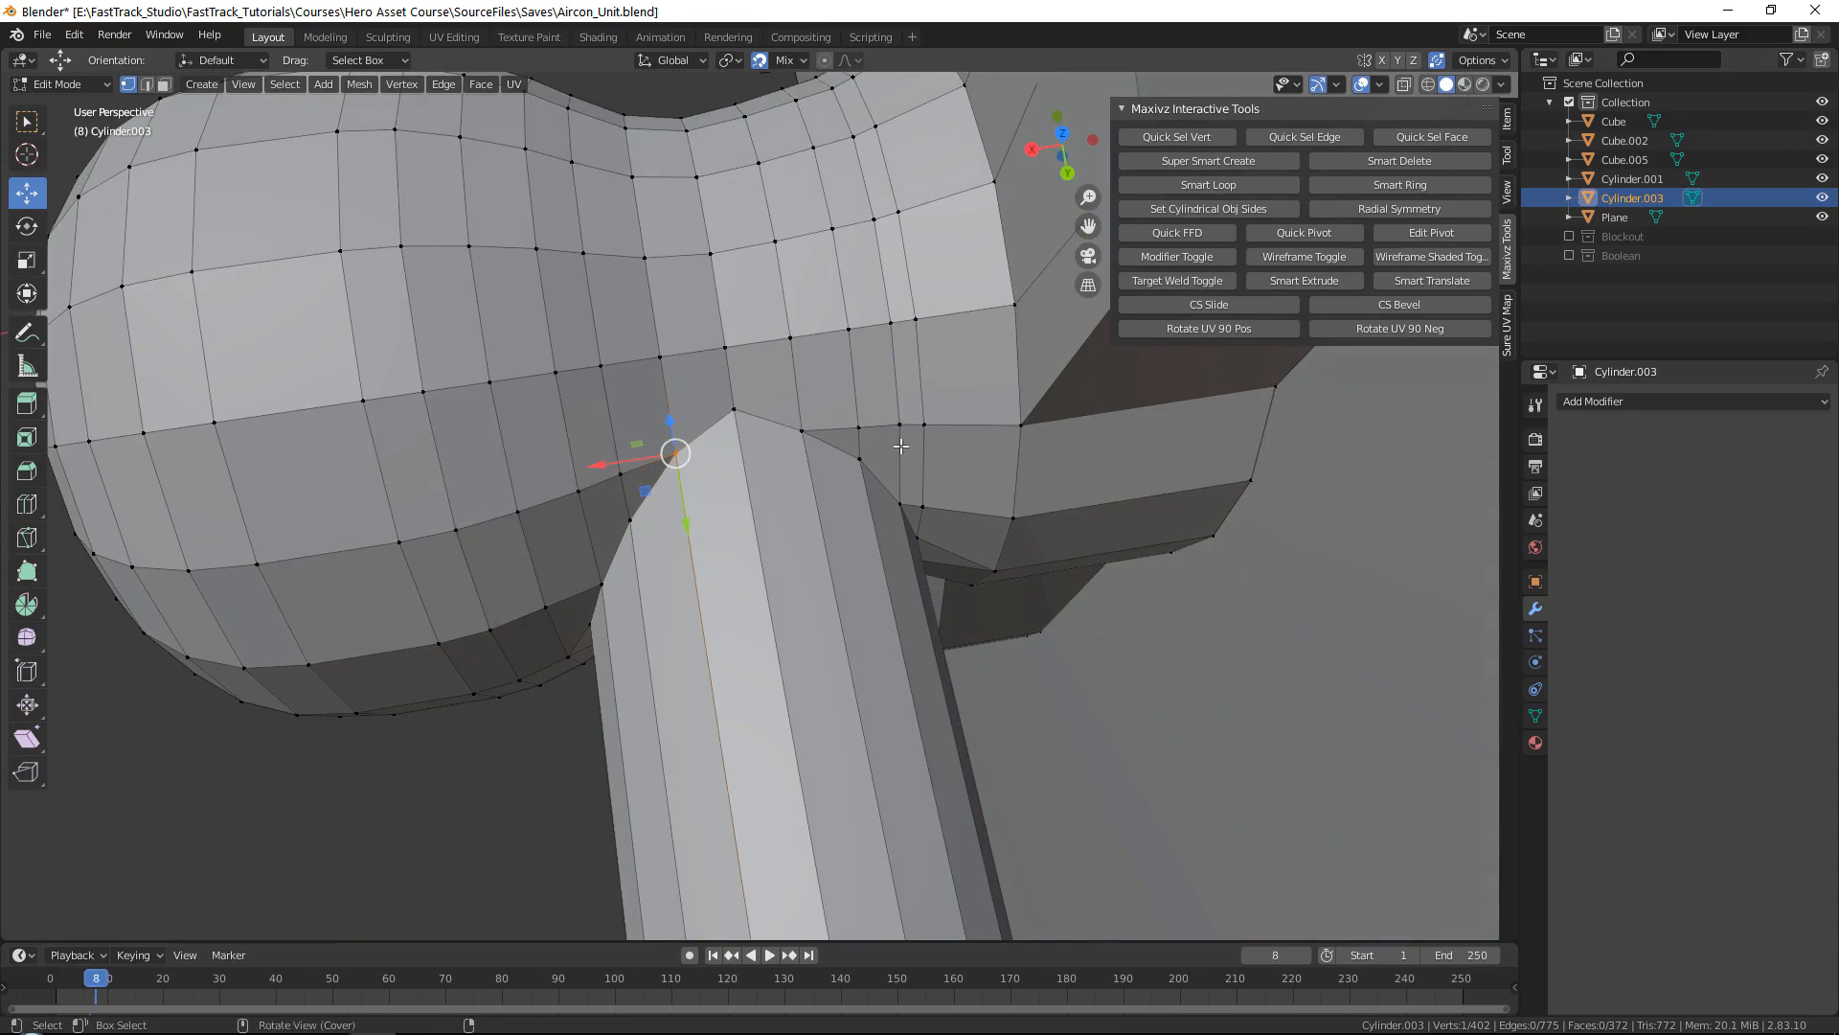
{"action": "left_click_drag", "start_coordinate": [900, 440], "coordinate": [1002, 382], "text": "alt"}
{"action": "scroll", "coordinate": [1002, 382], "scroll_direction": "down", "scroll_amount": 4}
{"action": "left_click_drag", "start_coordinate": [894, 419], "coordinate": [807, 468], "text": "alt"}
{"action": "scroll", "coordinate": [822, 465], "scroll_direction": "up", "scroll_amount": 2}
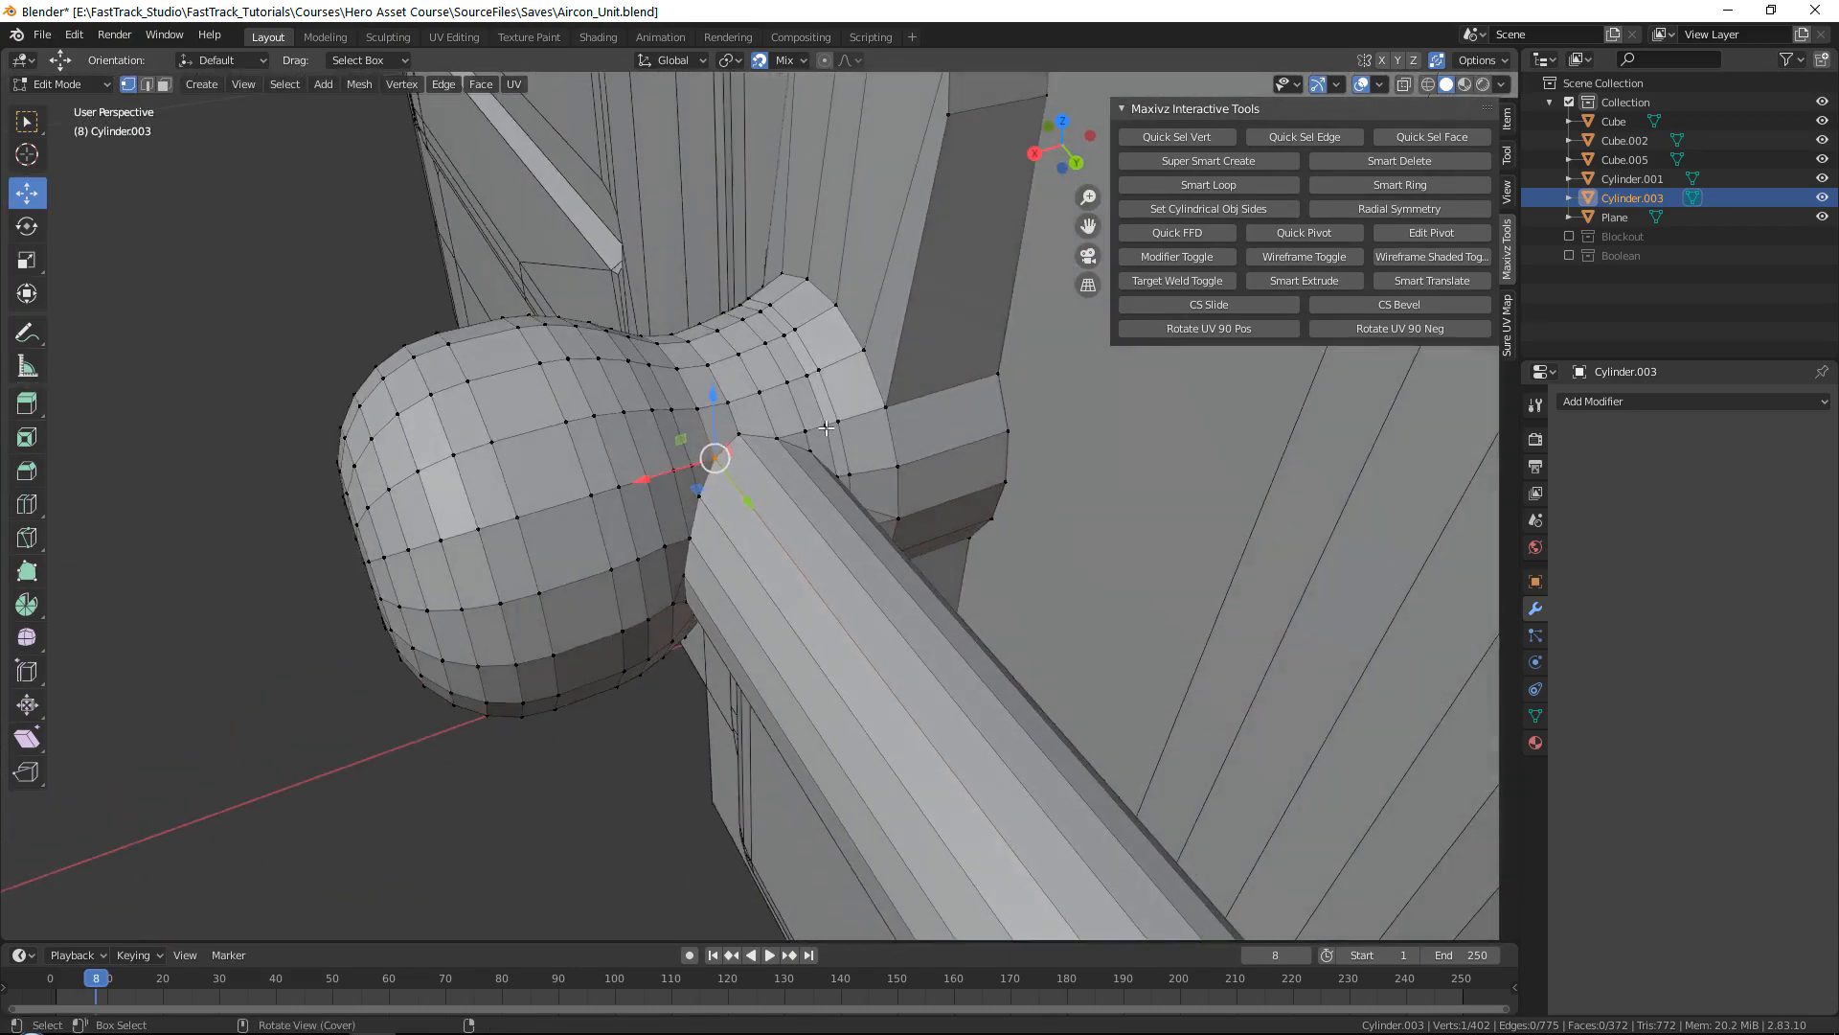
{"action": "left_click", "coordinate": [1209, 278]}
Step: Check the seam between the branch and the body by selecting its edges around the joint
{"action": "scroll", "coordinate": [709, 431], "scroll_direction": "up", "scroll_amount": 2}
{"action": "key", "text": "2"}
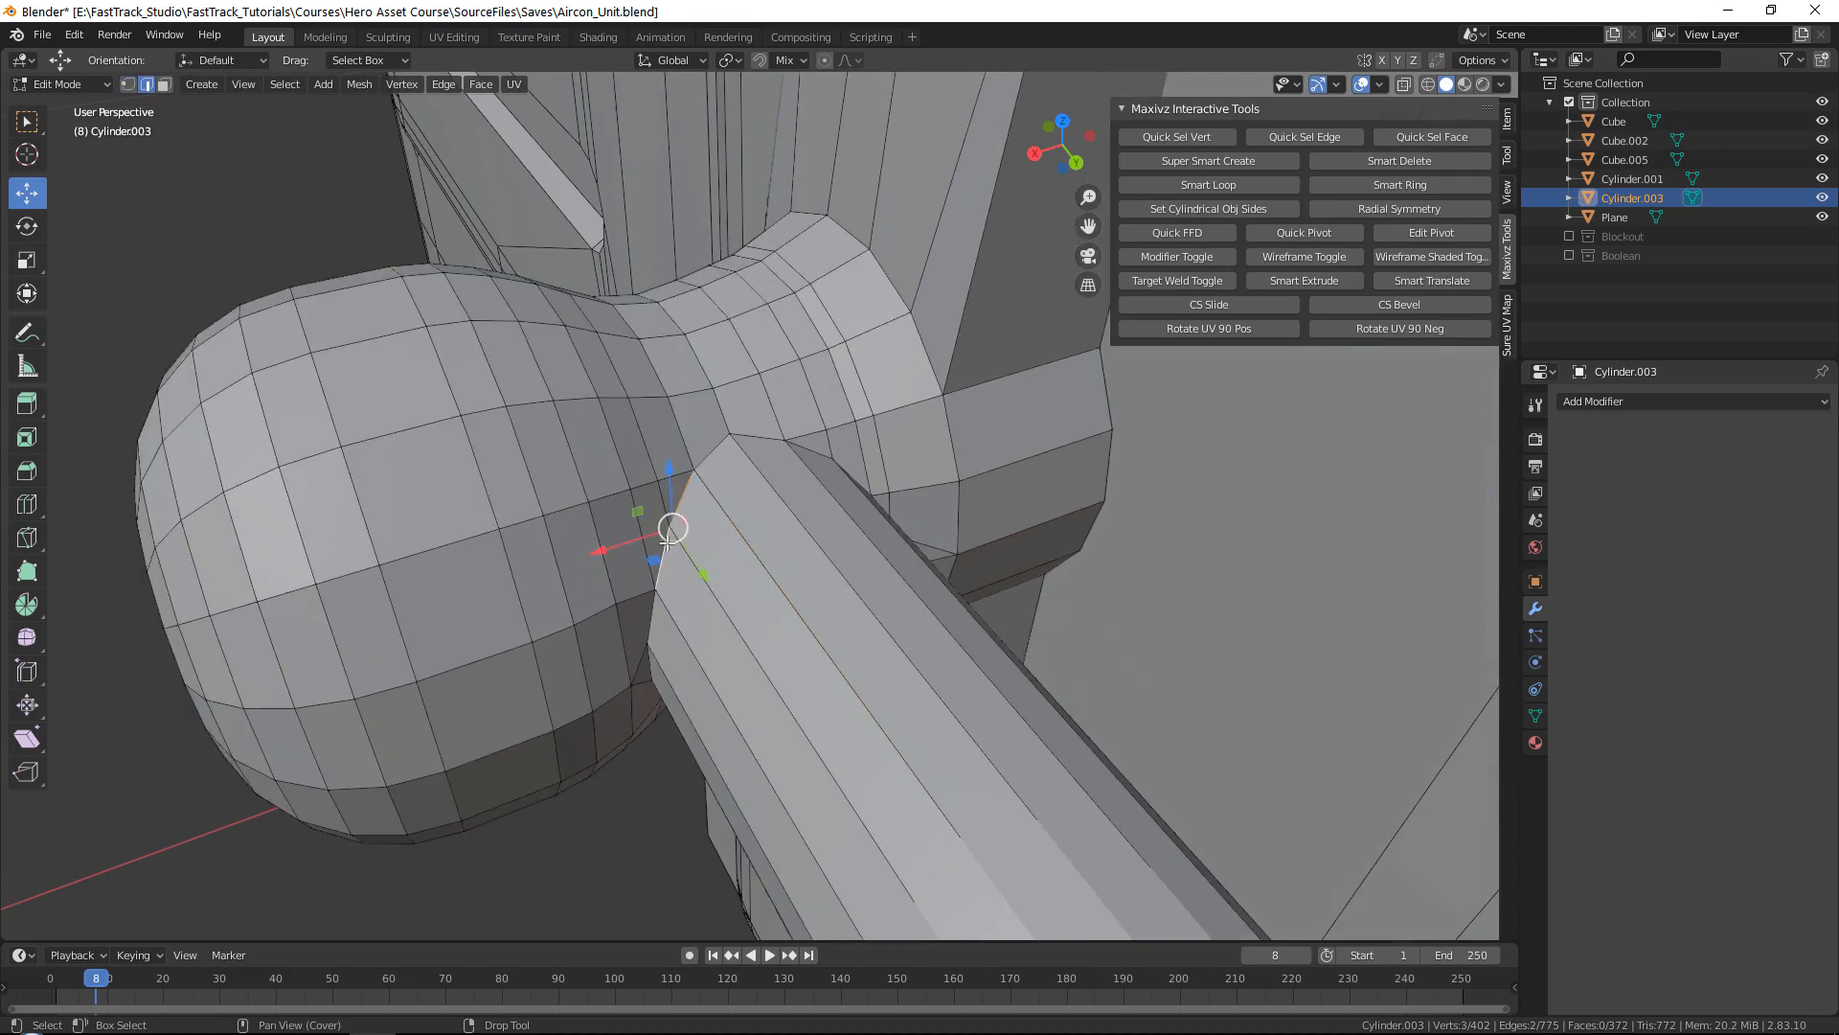
{"action": "left_click_drag", "start_coordinate": [700, 455], "coordinate": [802, 465], "text": "alt"}
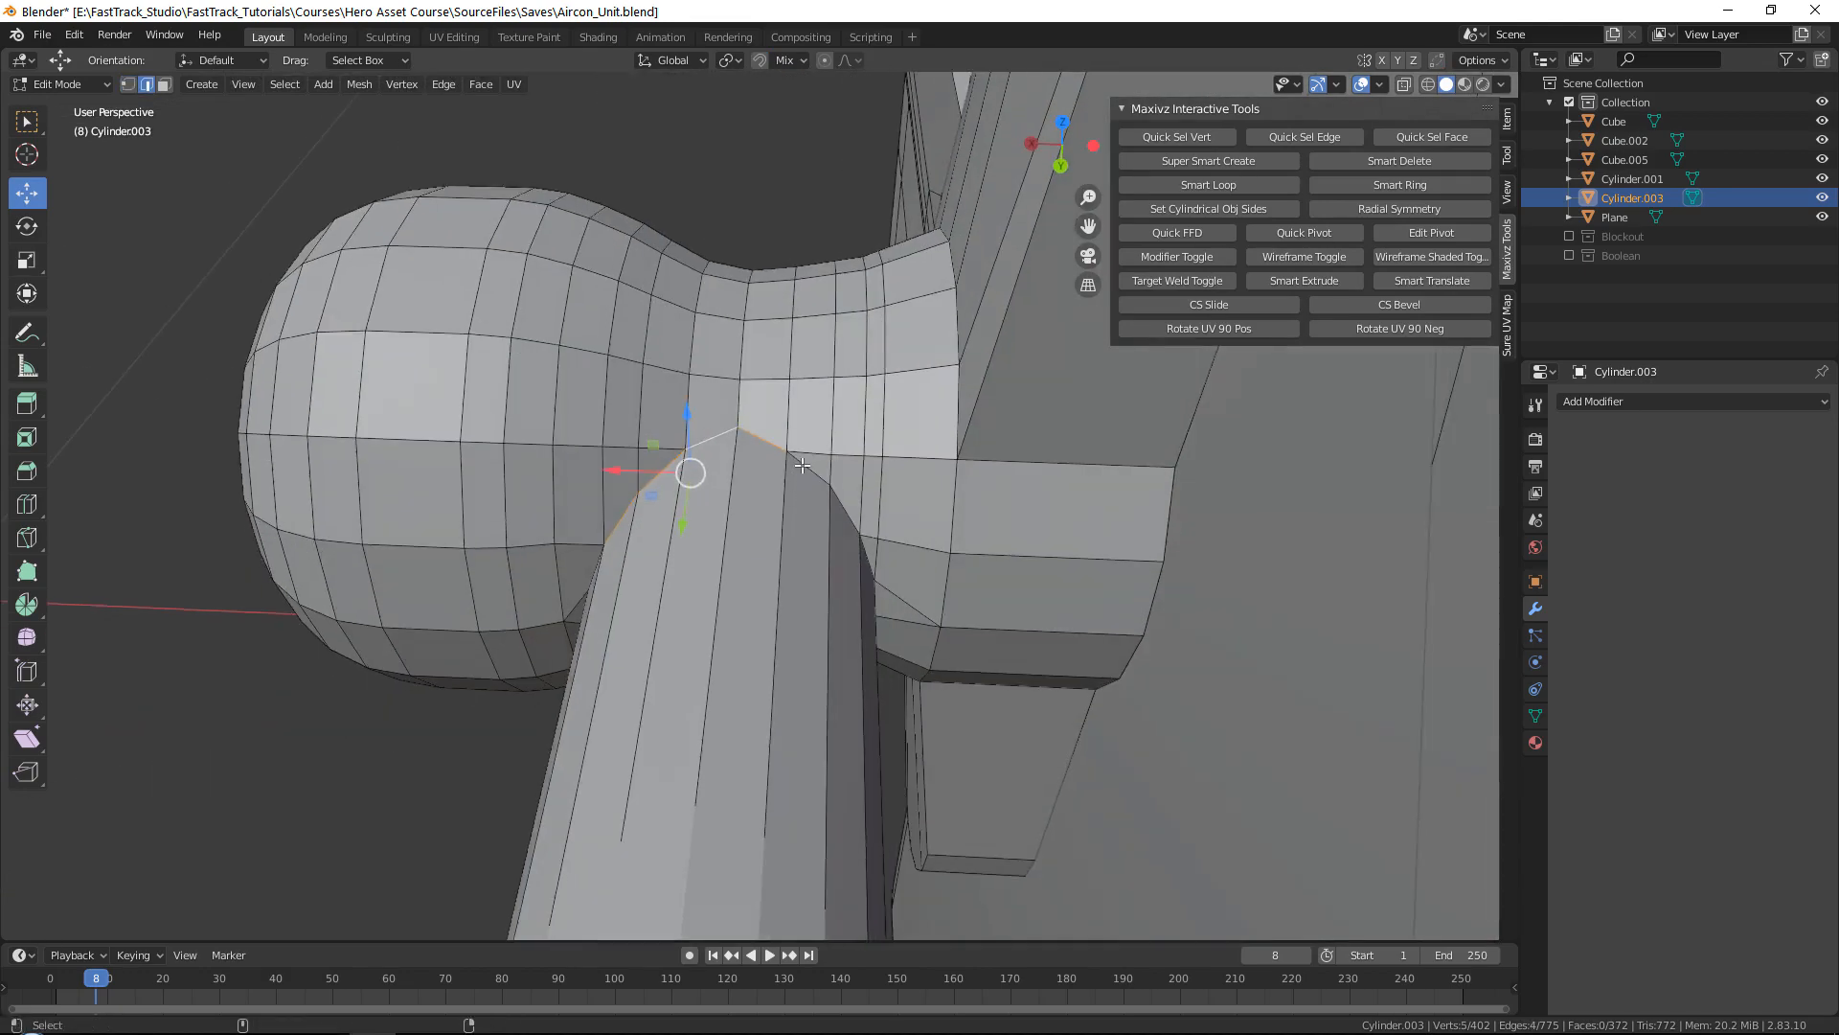
{"action": "left_click_drag", "start_coordinate": [862, 553], "coordinate": [851, 524], "text": "alt"}
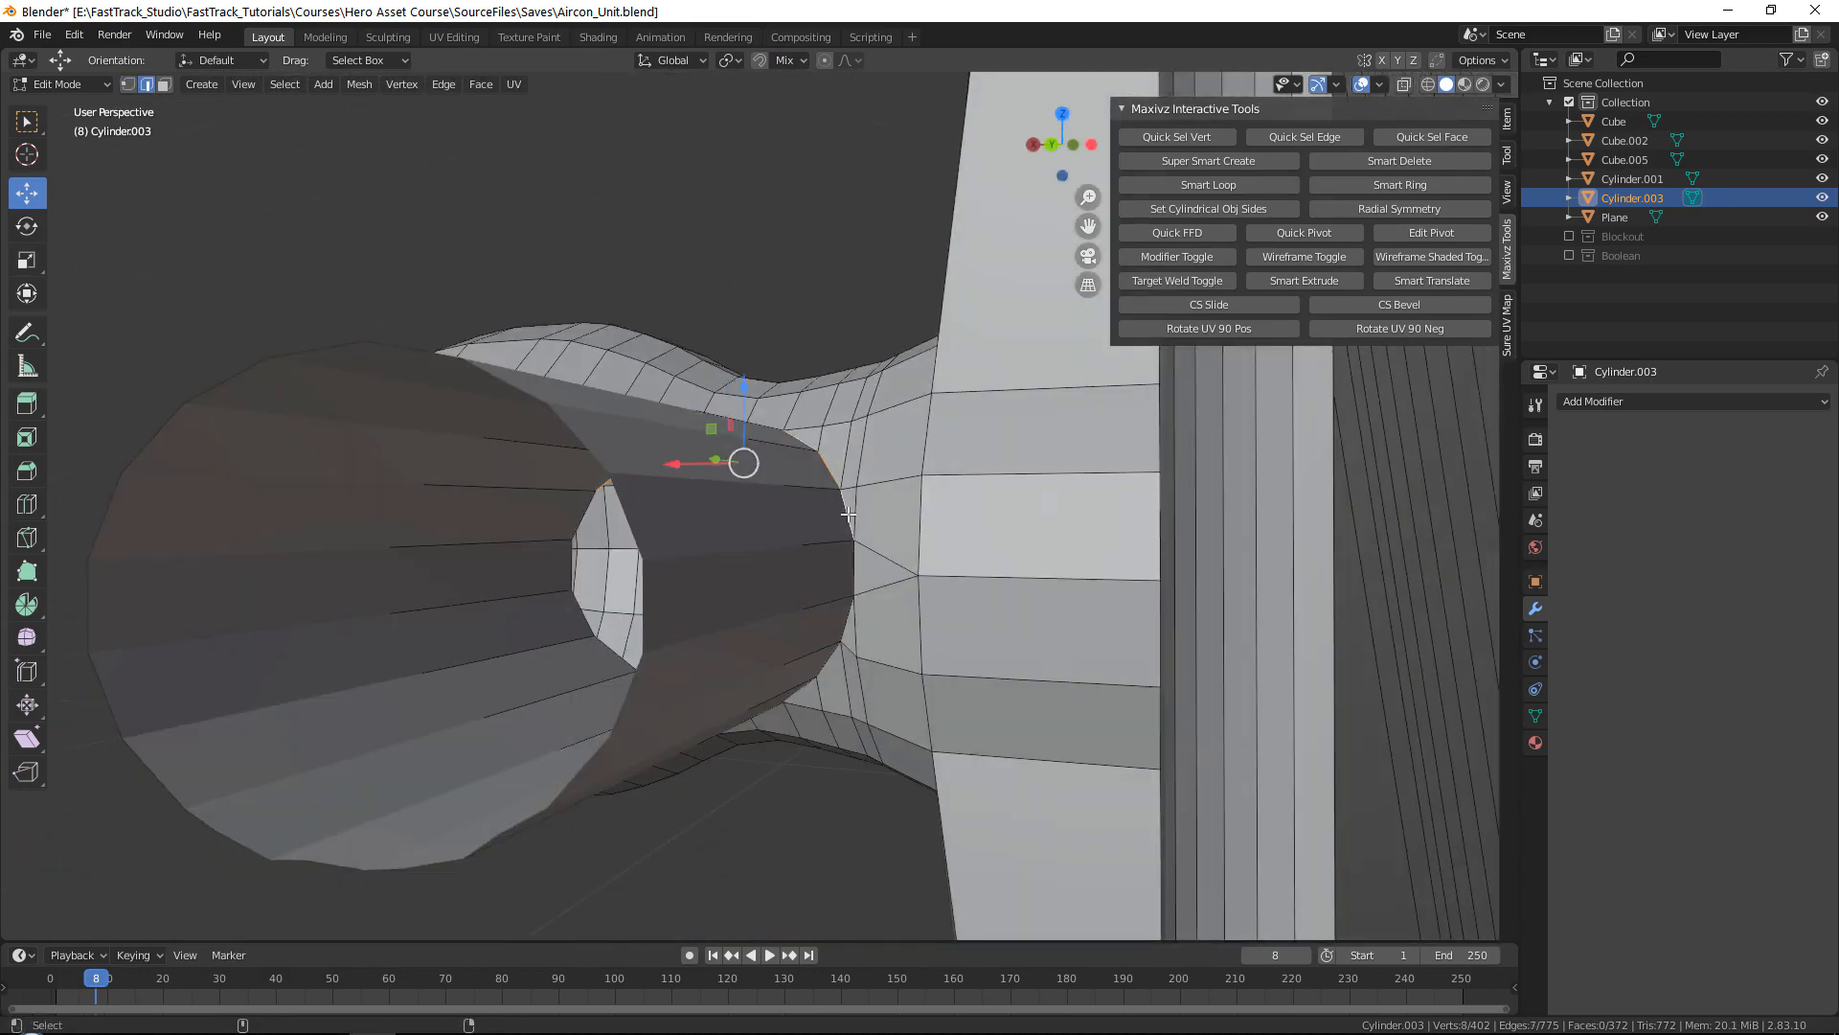
{"action": "mouse_move", "coordinate": [856, 534]}
{"action": "middle_mouse_down"}
{"action": "mouse_move", "coordinate": [874, 438]}
{"action": "mouse_move", "coordinate": [854, 556]}
{"action": "middle_mouse_up"}
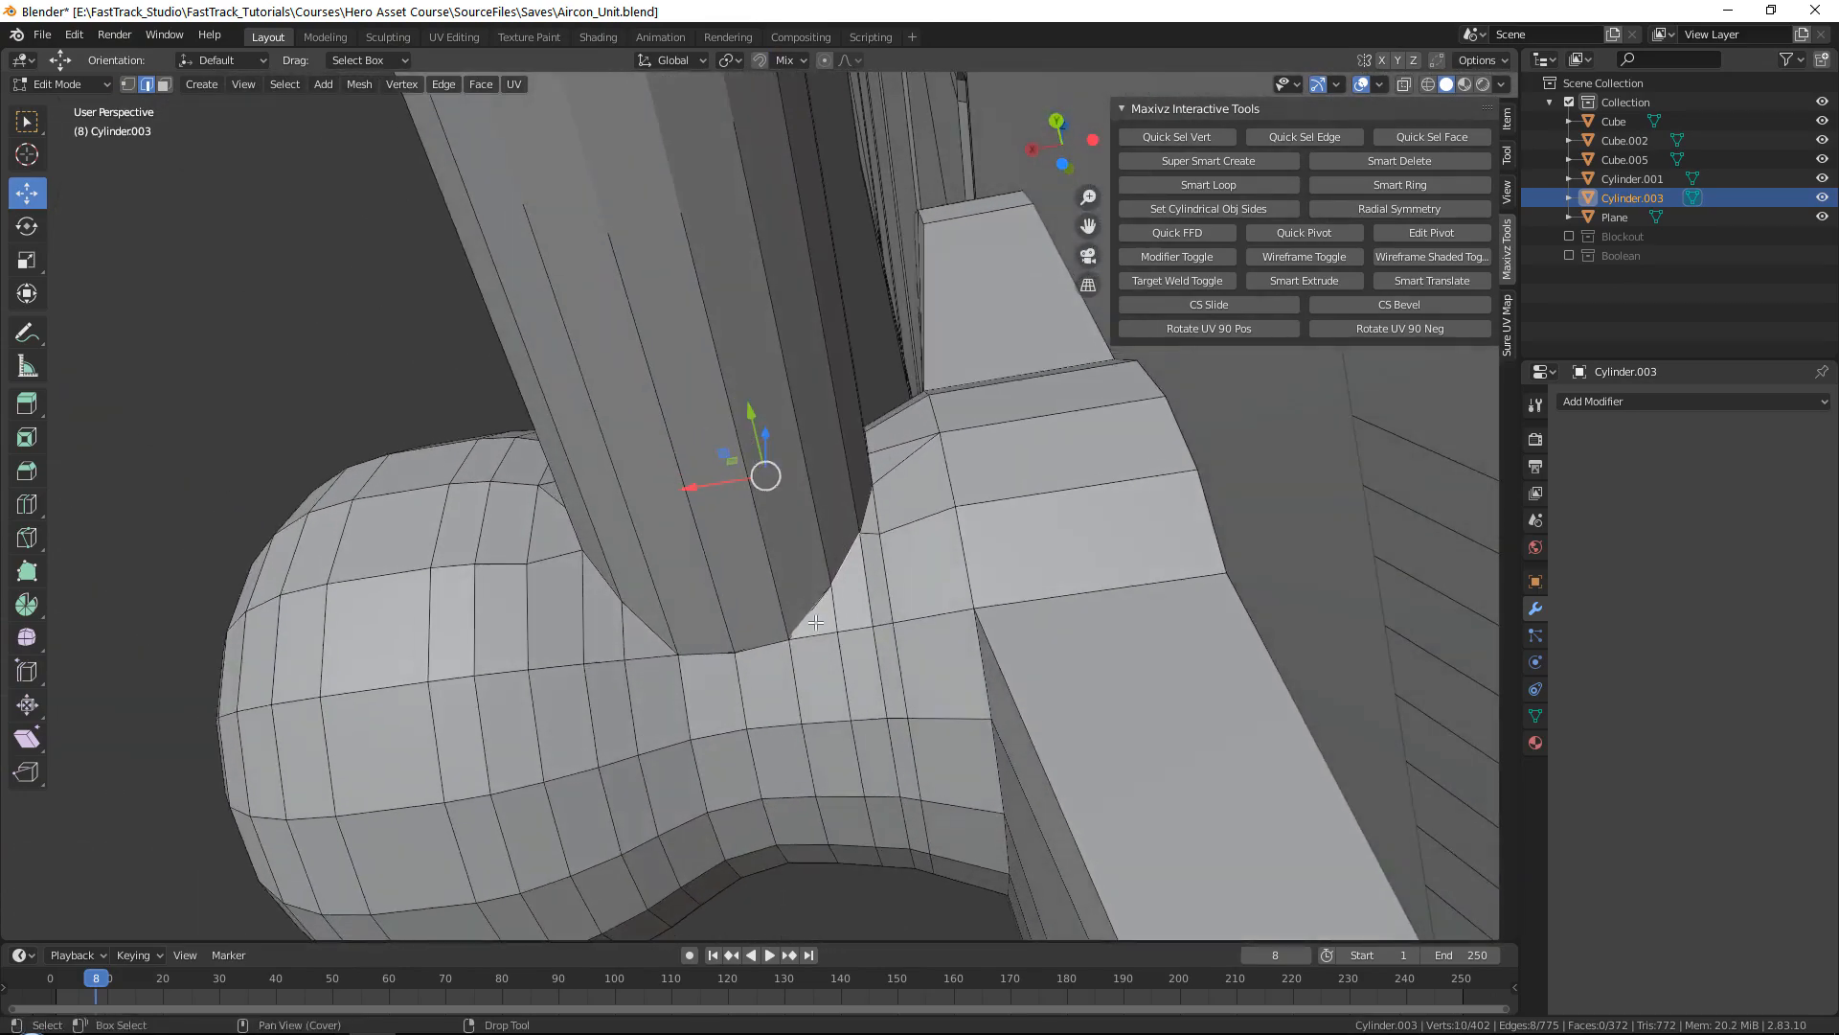
{"action": "middle_click_drag", "start_coordinate": [816, 623], "coordinate": [841, 560], "text": "shift"}
Step: Select all of the fitting's vertices and merge them by distance
{"action": "key", "text": "1"}
{"action": "scroll", "coordinate": [841, 559], "scroll_direction": "down", "scroll_amount": 6}
{"action": "key", "text": "alt+z"}
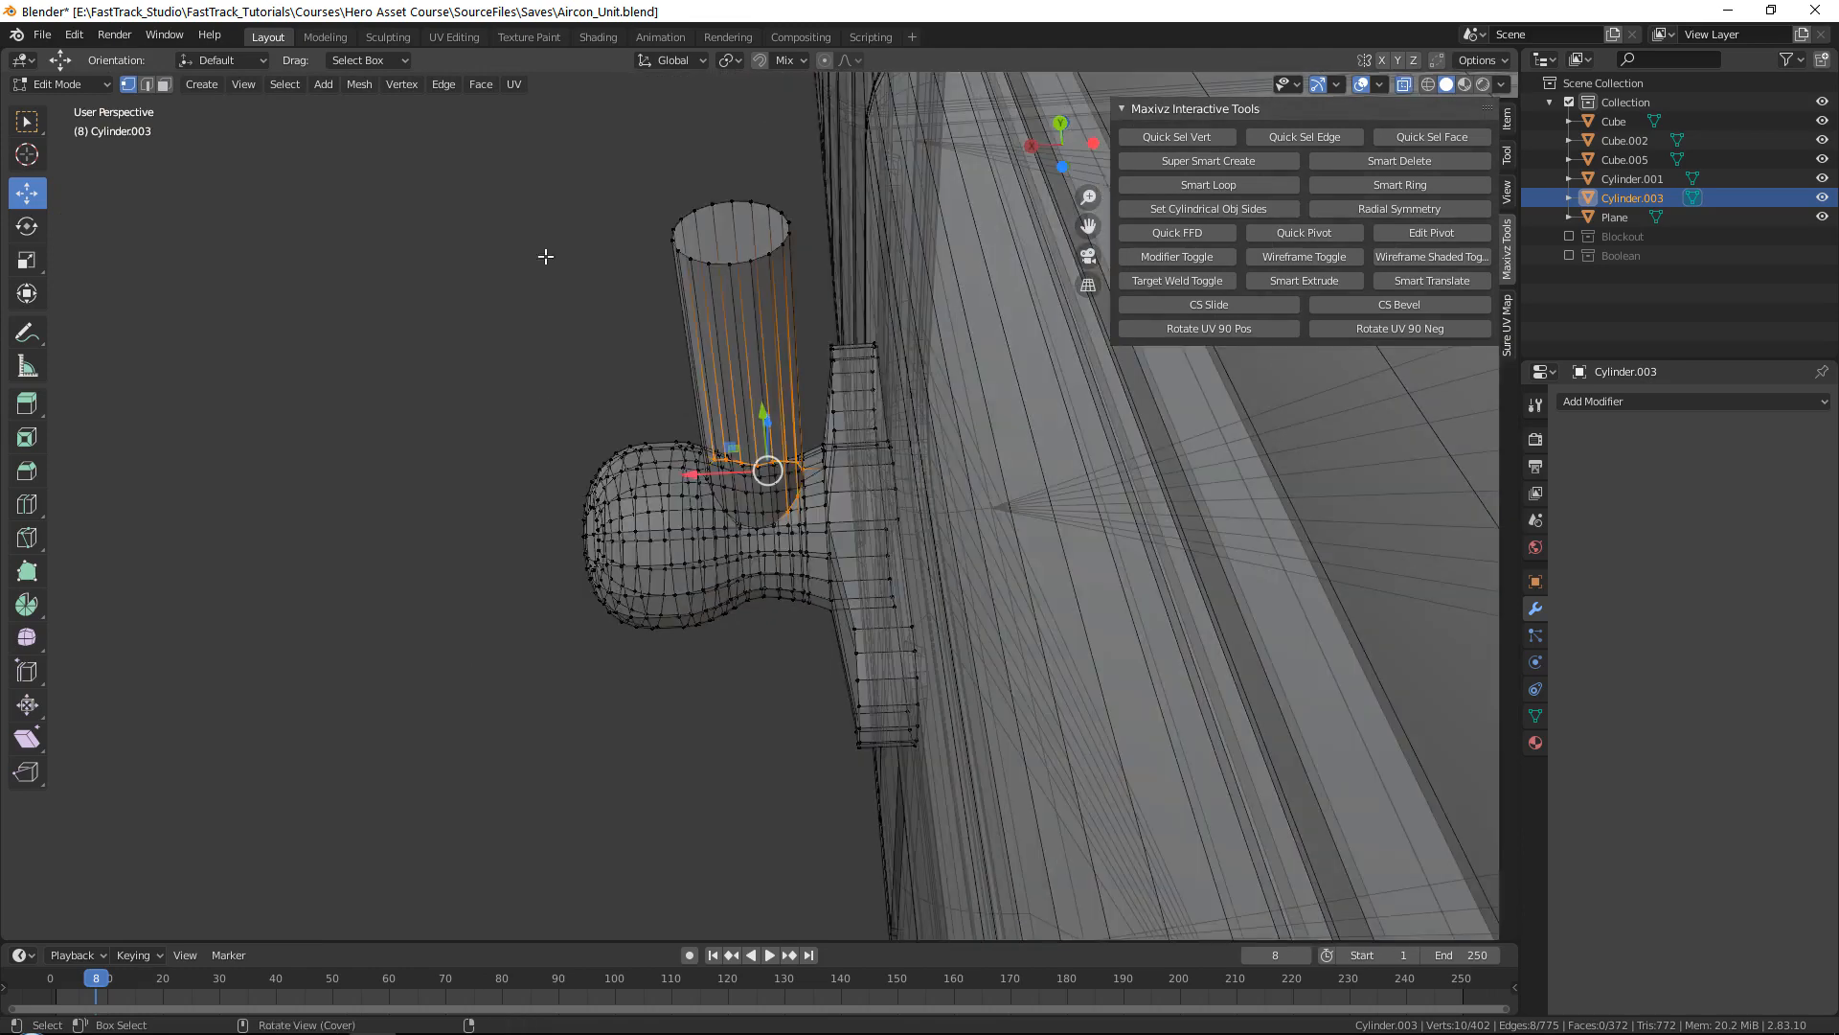
{"action": "left_click_drag", "start_coordinate": [502, 110], "coordinate": [978, 900]}
{"action": "key", "text": "alt+z"}
{"action": "scroll", "coordinate": [779, 495], "scroll_direction": "up", "scroll_amount": 7}
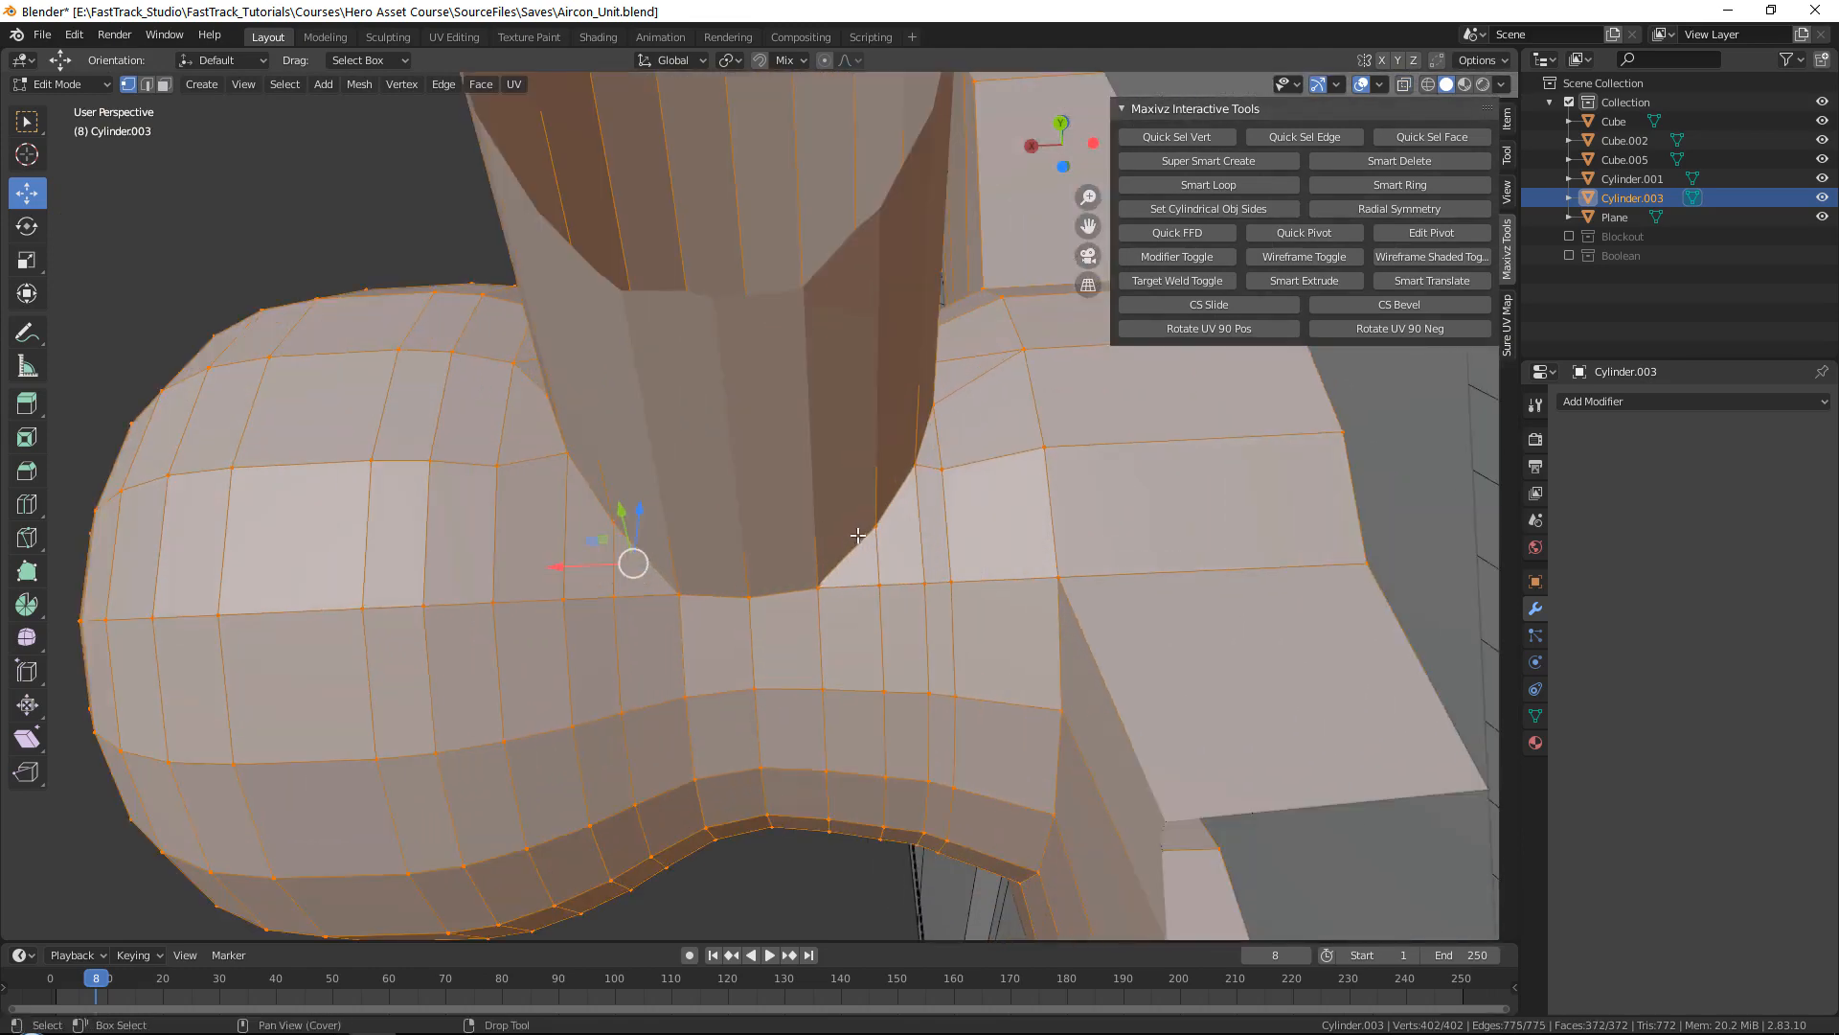
{"action": "key", "text": "q"}
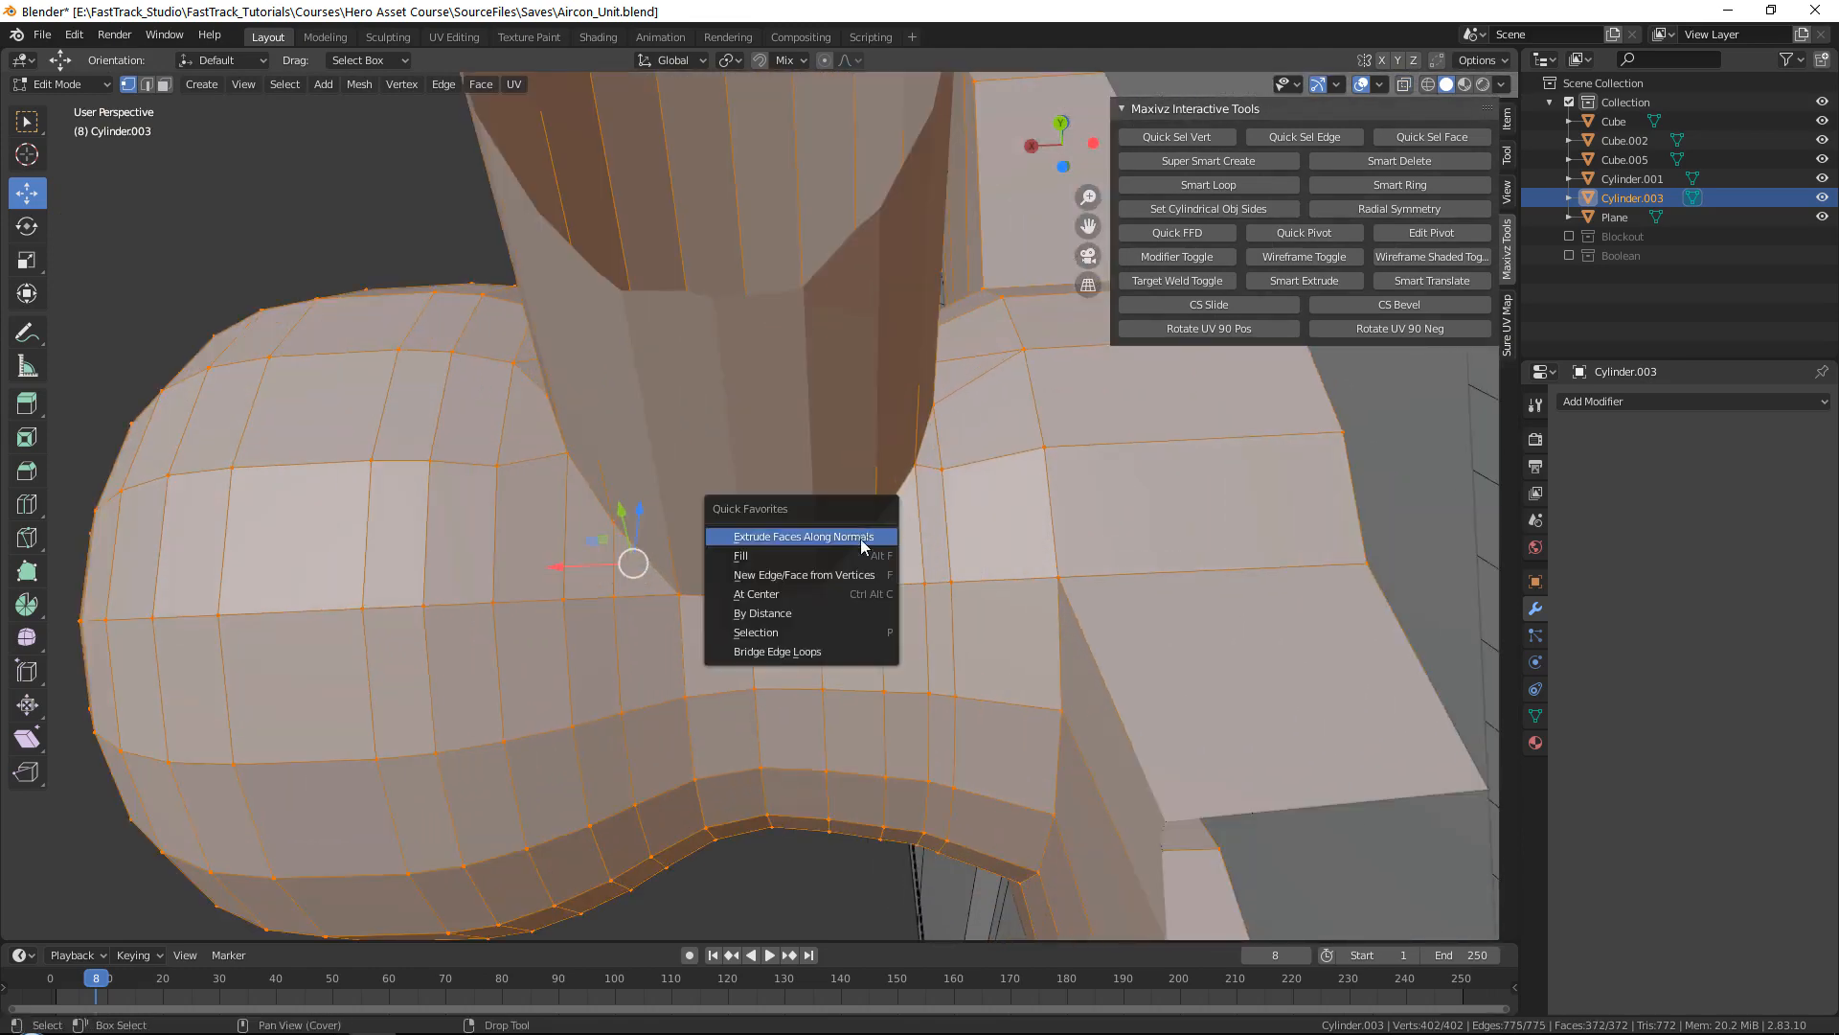
{"action": "left_click", "coordinate": [773, 617]}
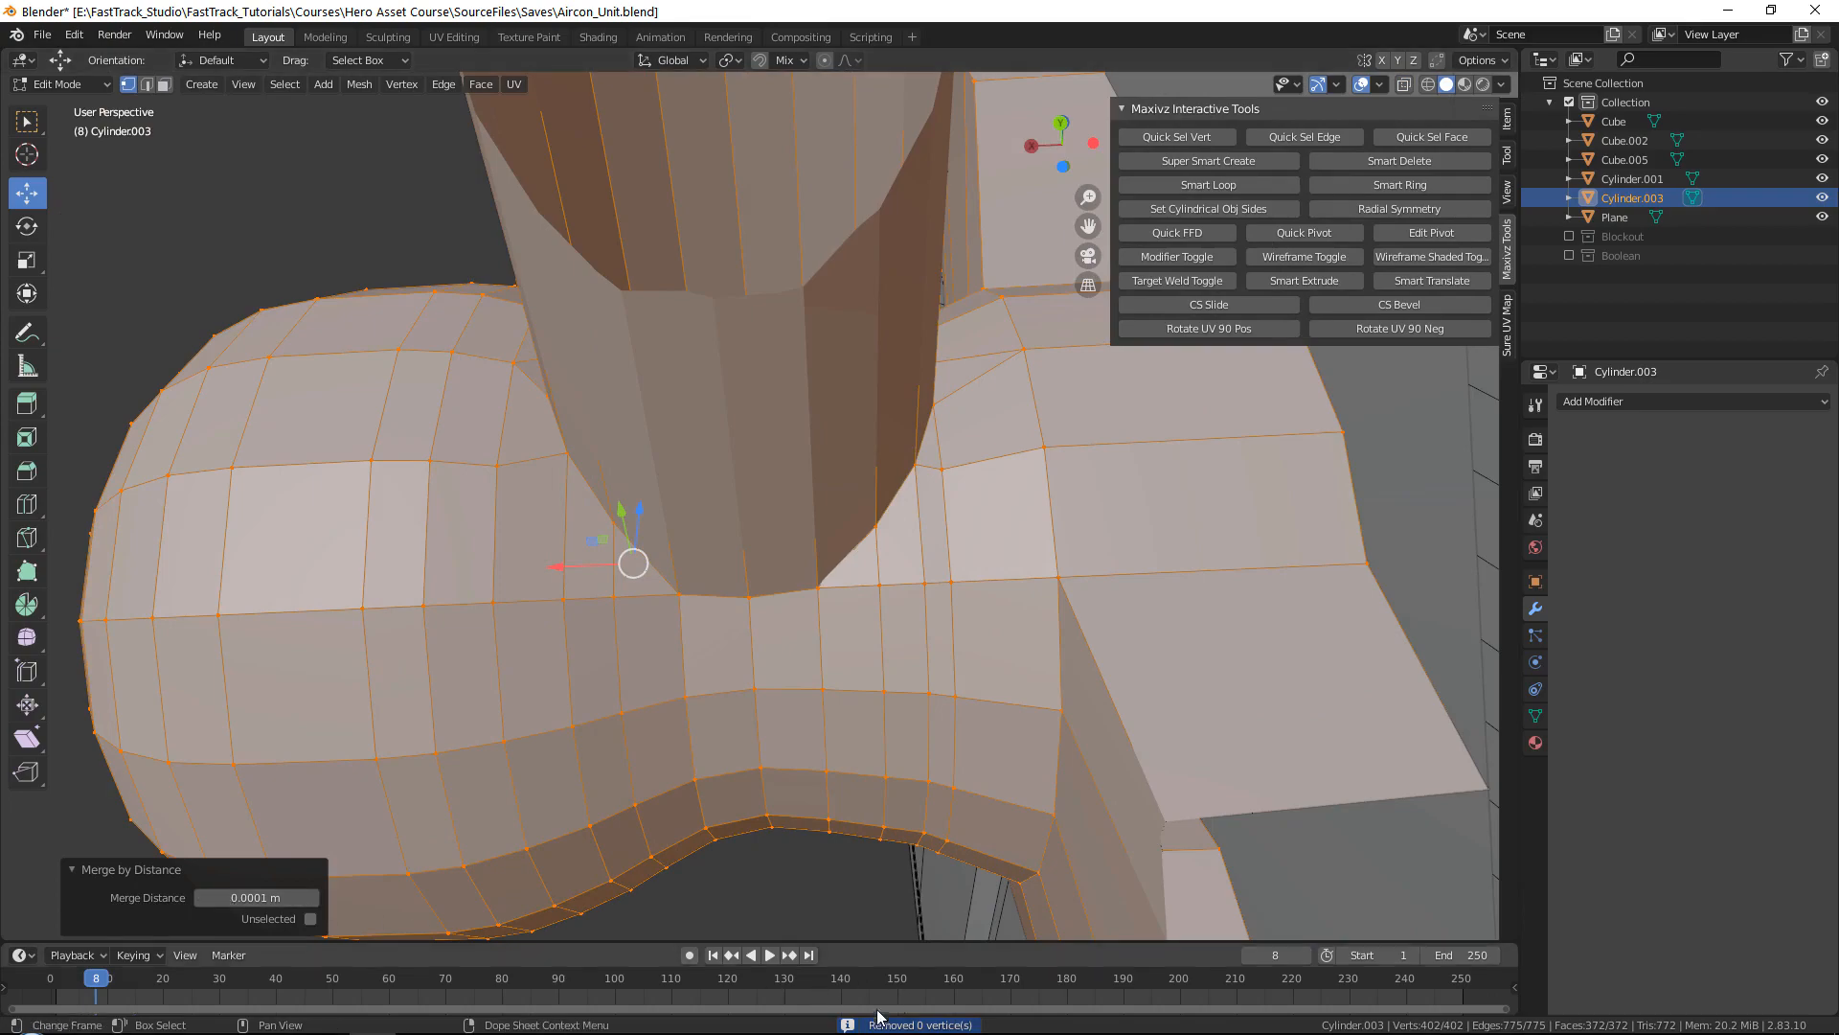
{"action": "key", "text": "Tab"}
{"action": "left_click", "coordinate": [808, 848]}
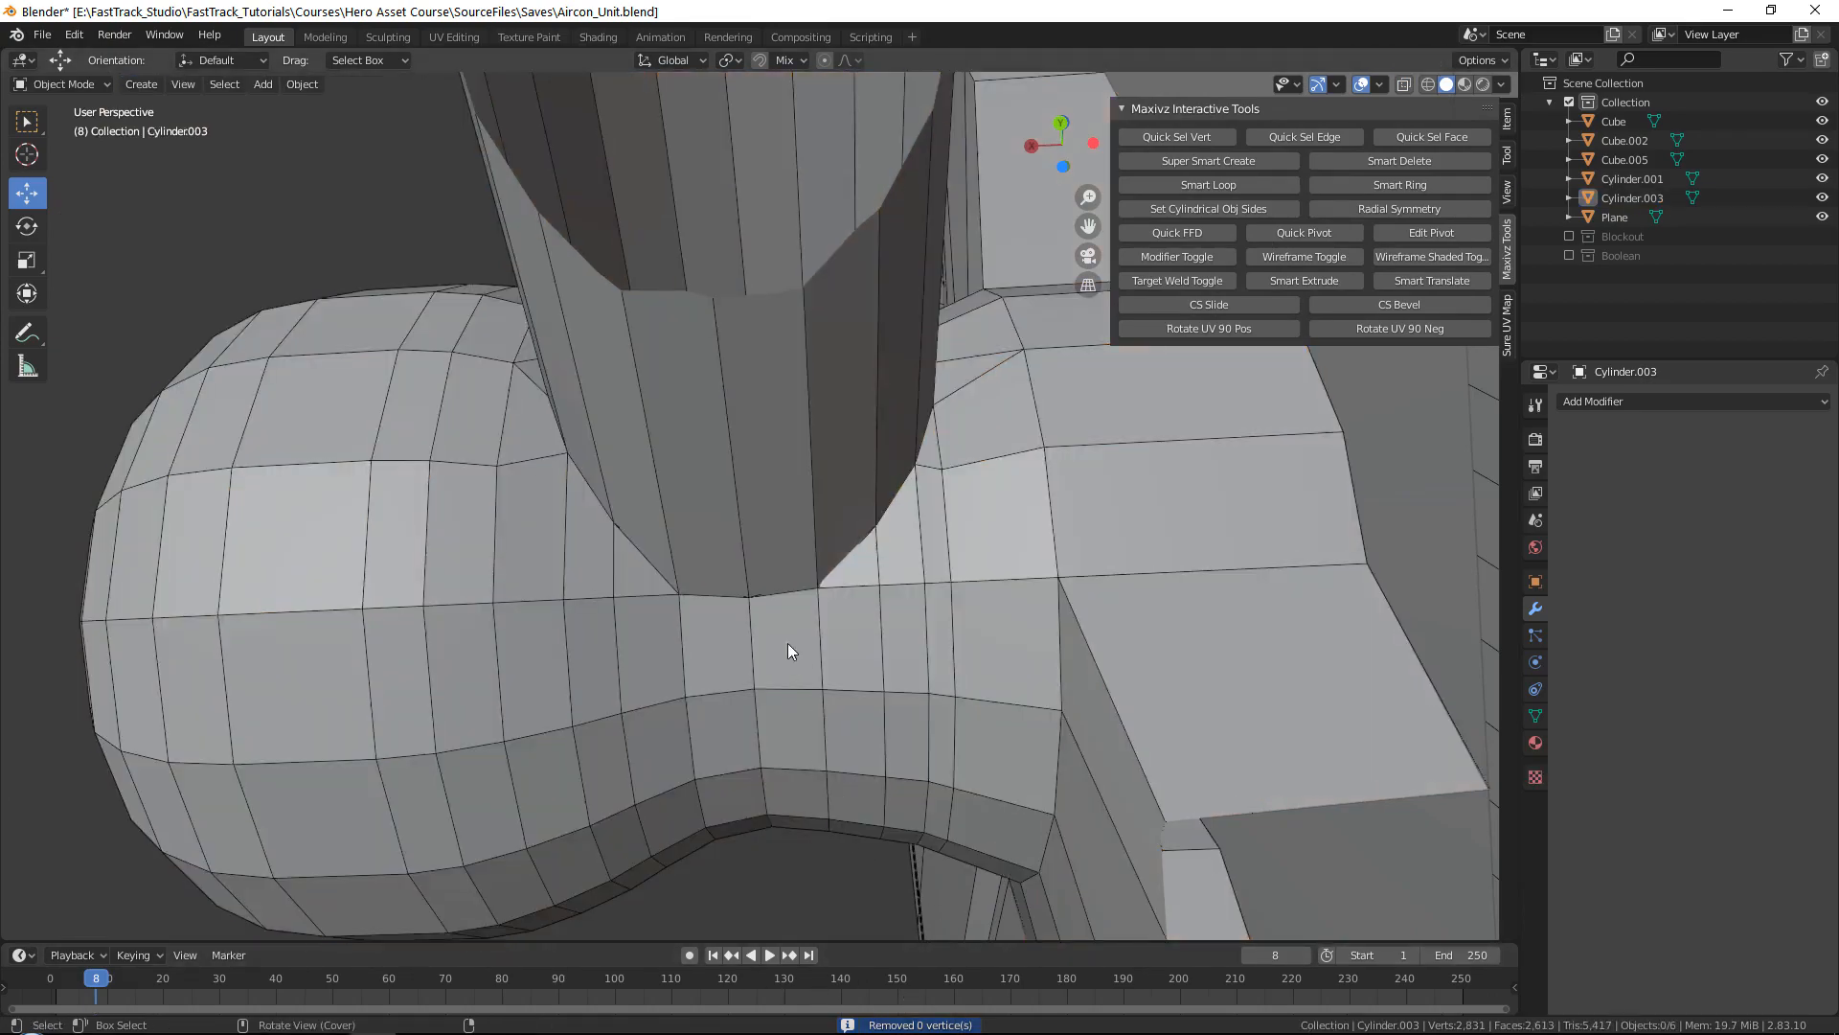
{"action": "middle_click_drag", "start_coordinate": [787, 641], "coordinate": [792, 724]}
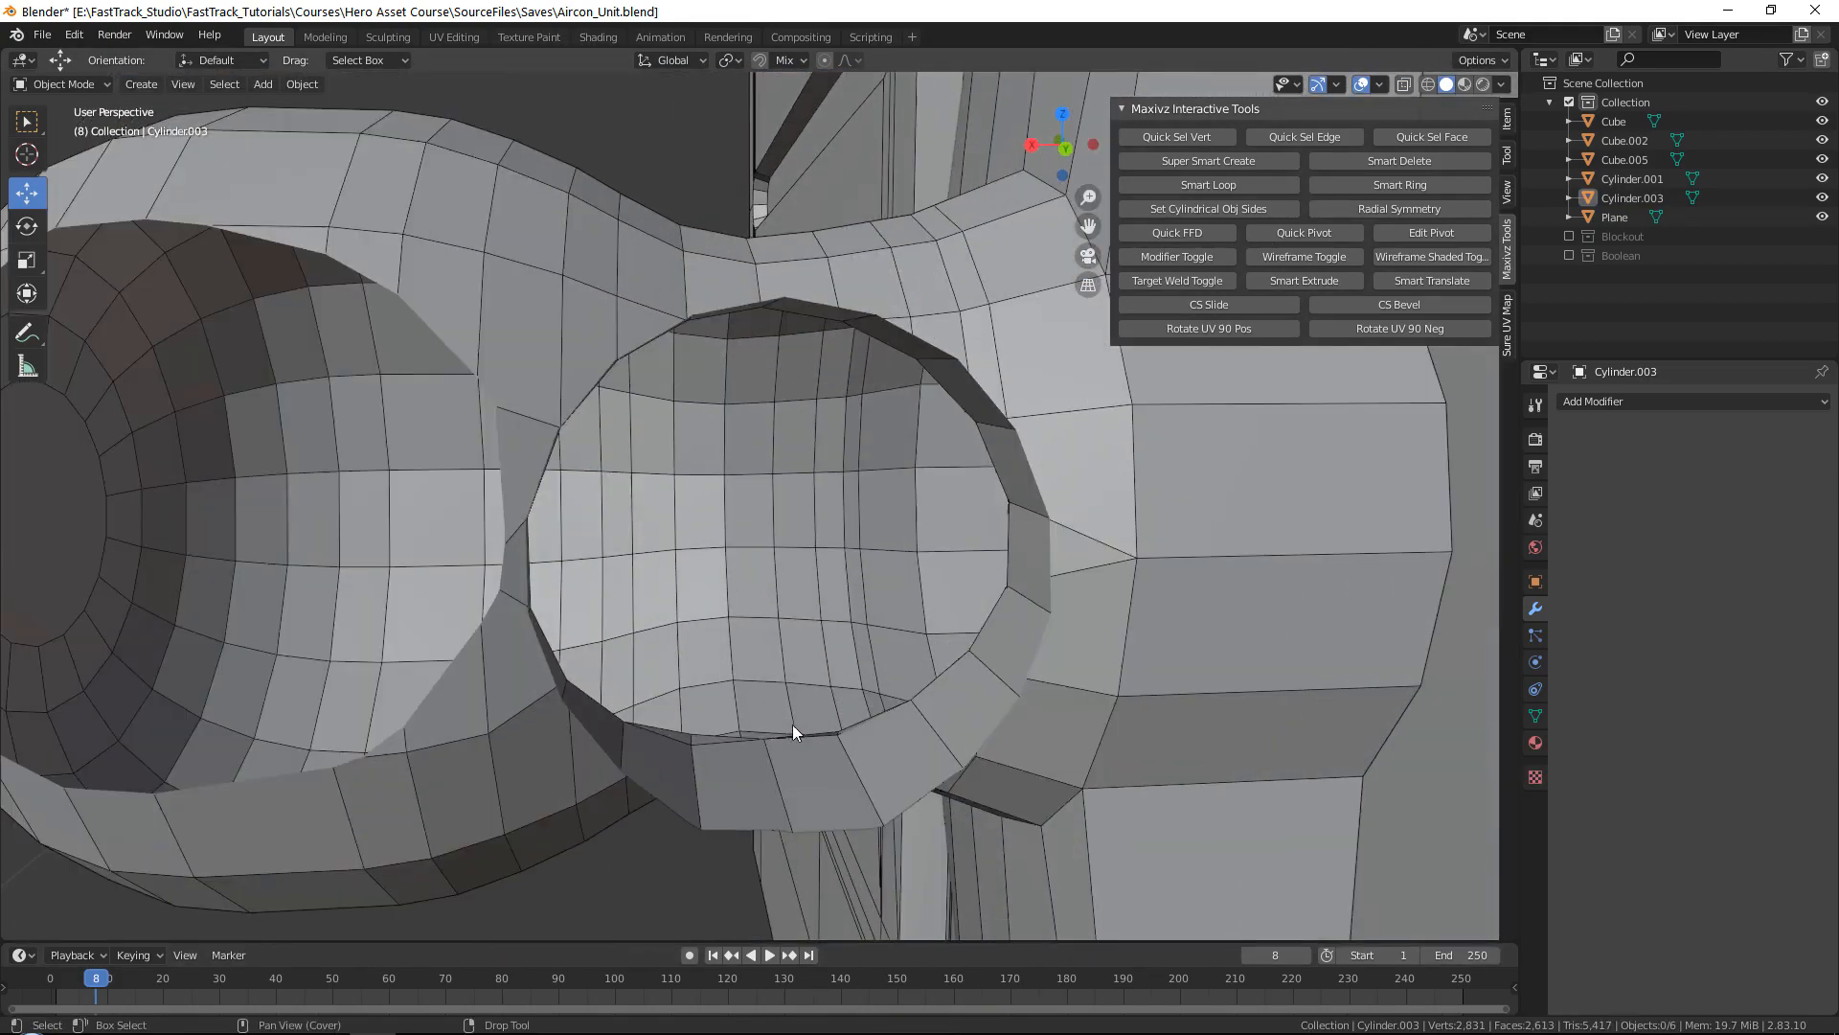
{"action": "key", "text": "ctrl+Tab"}
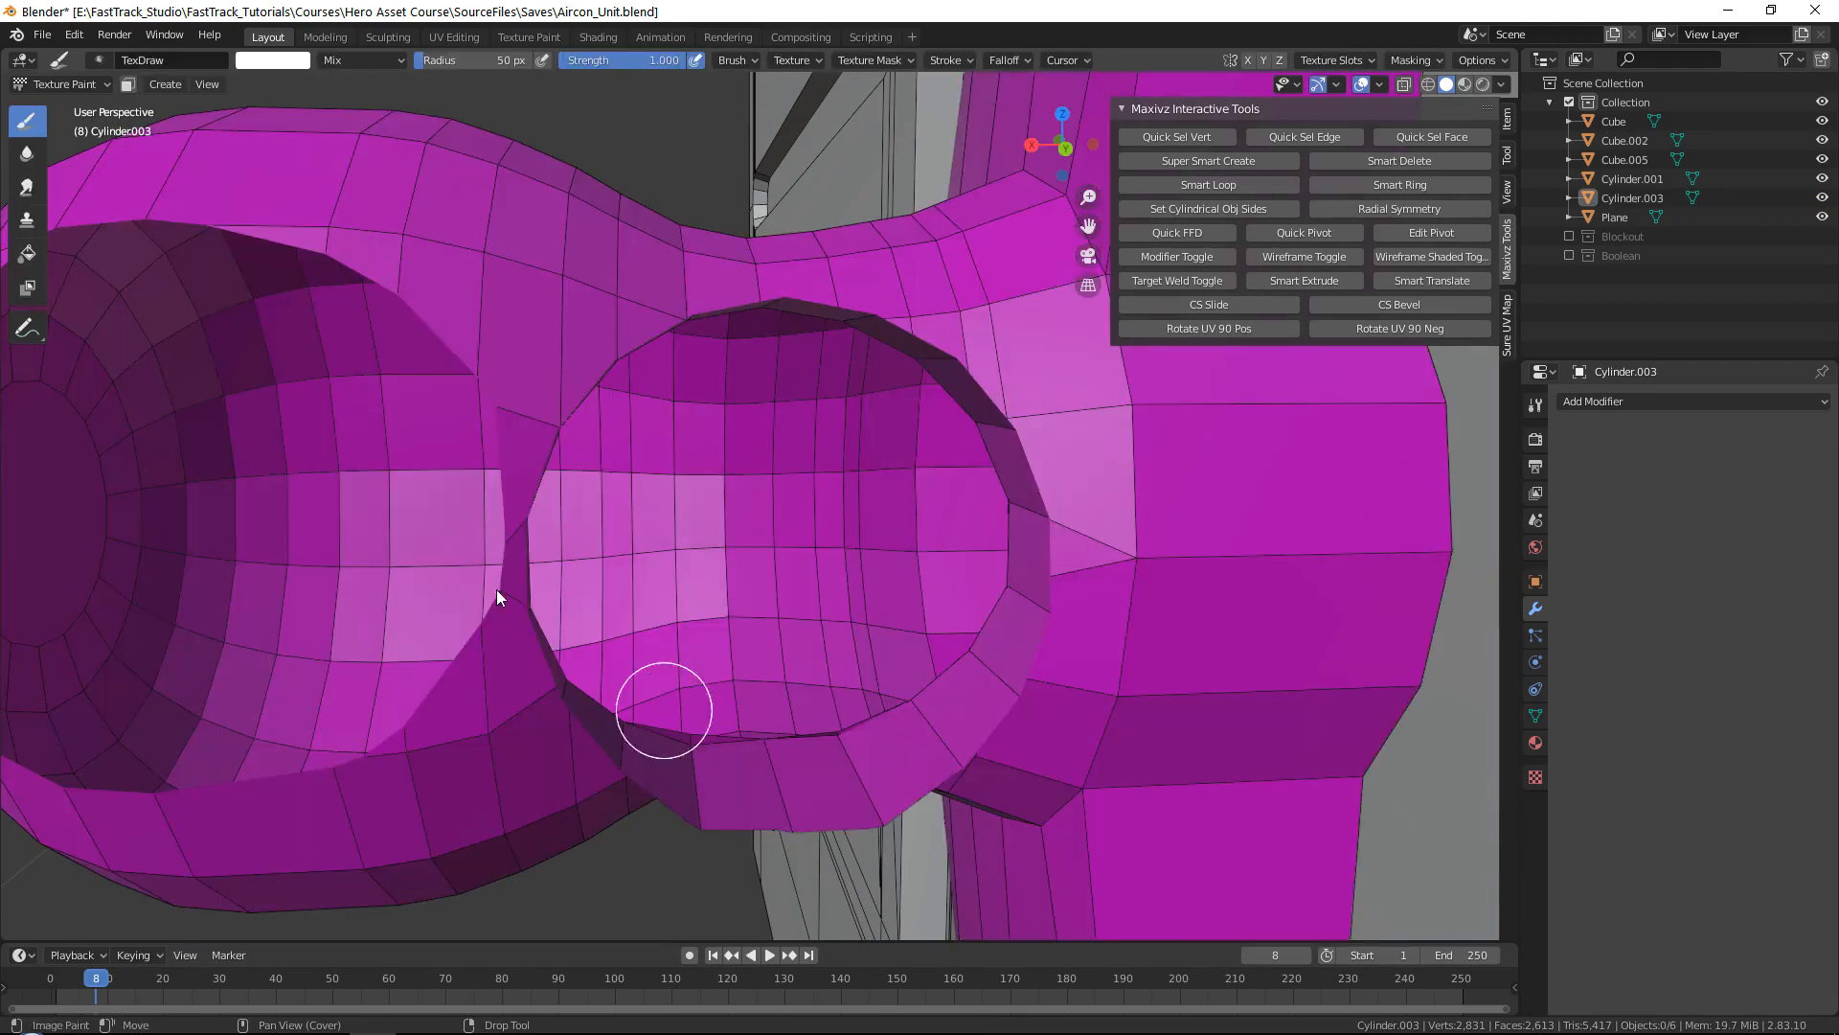
{"action": "left_click", "coordinate": [65, 83]}
{"action": "left_click", "coordinate": [69, 105]}
{"action": "middle_click_drag", "start_coordinate": [617, 542], "coordinate": [664, 540]}
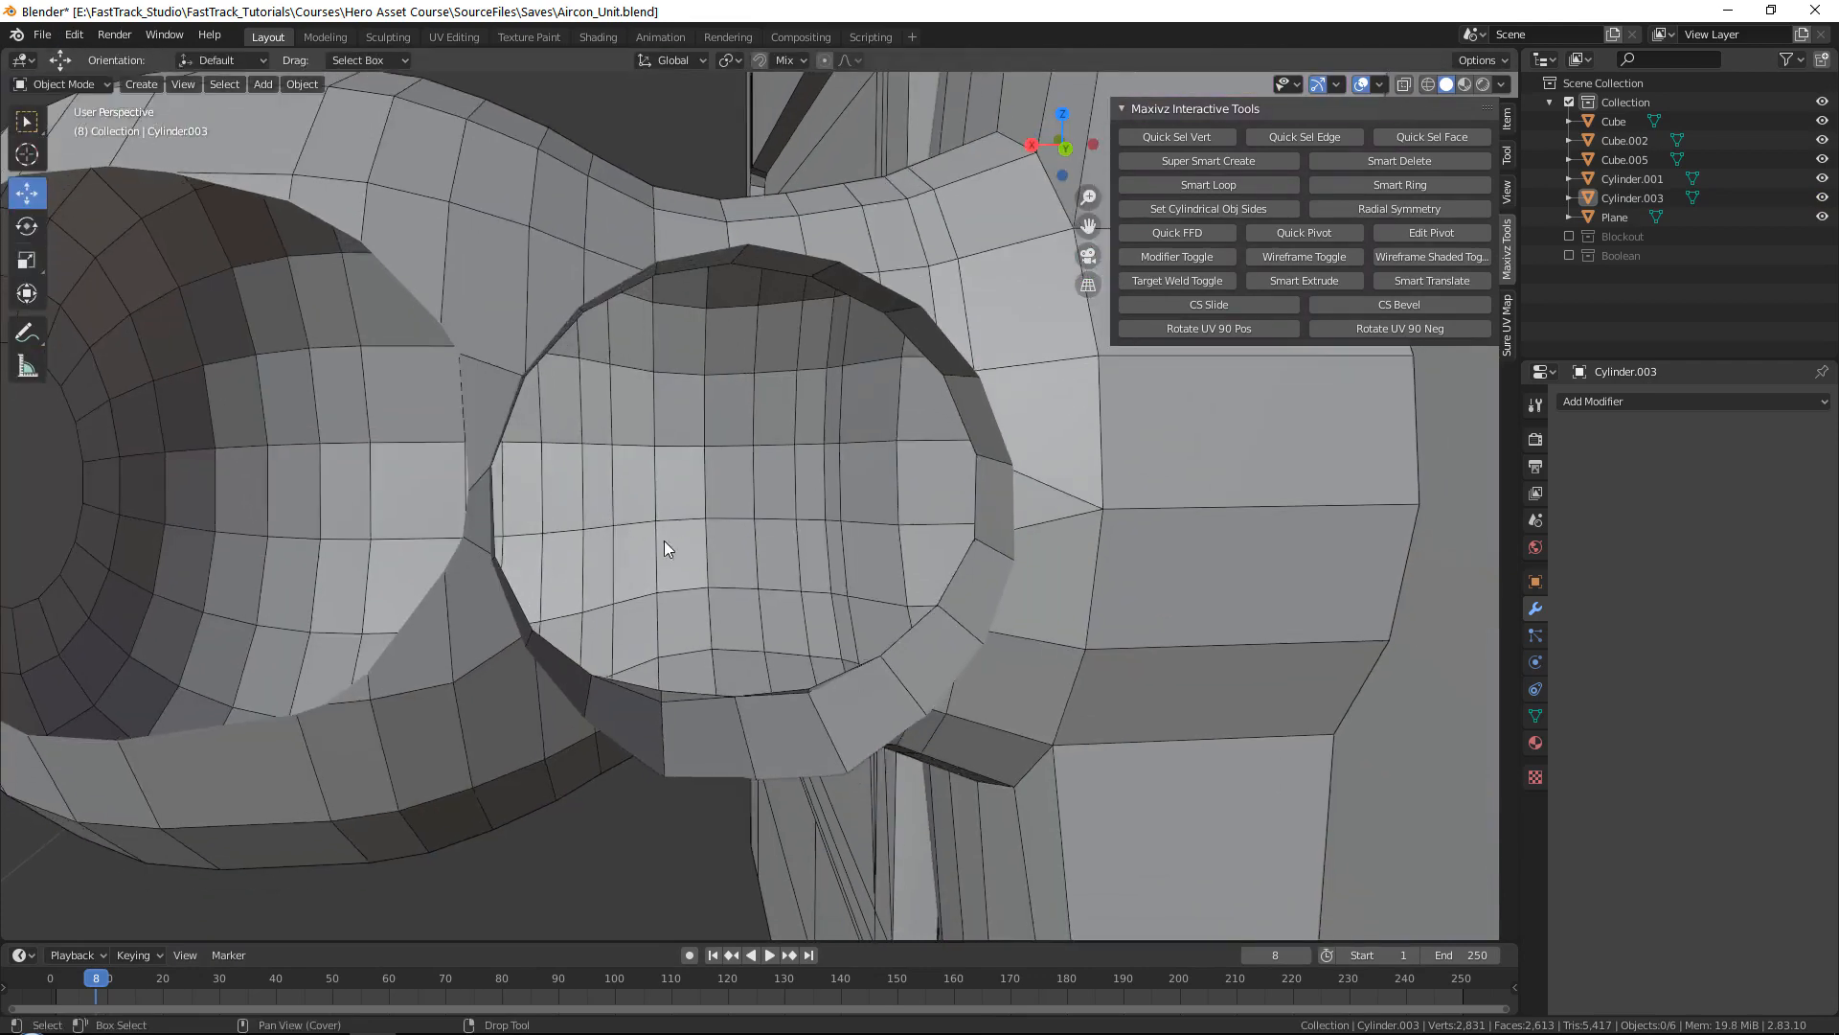
Step: In mesh editing, locate the narrow faces under the branch joint and weld the two leftover rim vertices there with Target Weld
{"action": "key", "text": "Tab"}
{"action": "key", "text": "3"}
{"action": "left_click", "coordinate": [656, 706]}
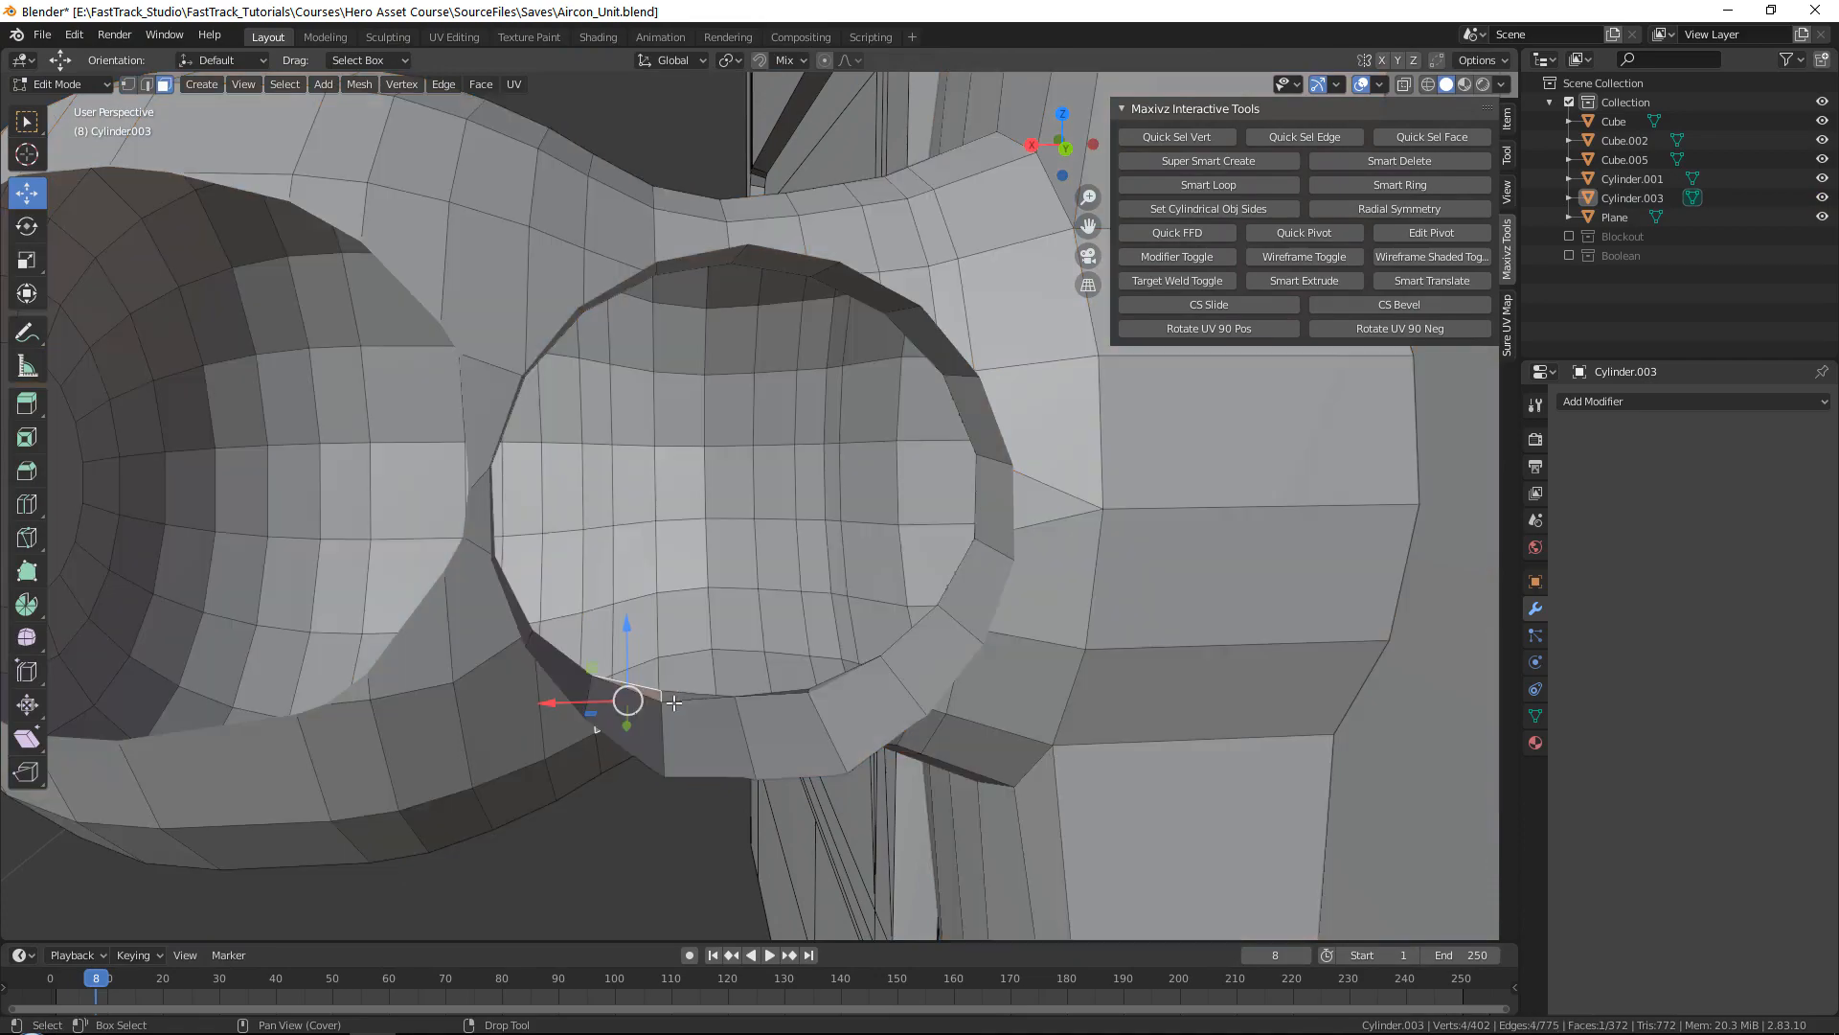
{"action": "left_click", "coordinate": [679, 697], "text": "shift"}
{"action": "middle_click_drag", "start_coordinate": [671, 697], "coordinate": [754, 702]}
{"action": "key", "text": "1"}
{"action": "left_click", "coordinate": [666, 831]}
{"action": "scroll", "coordinate": [677, 785], "scroll_direction": "up", "scroll_amount": 4}
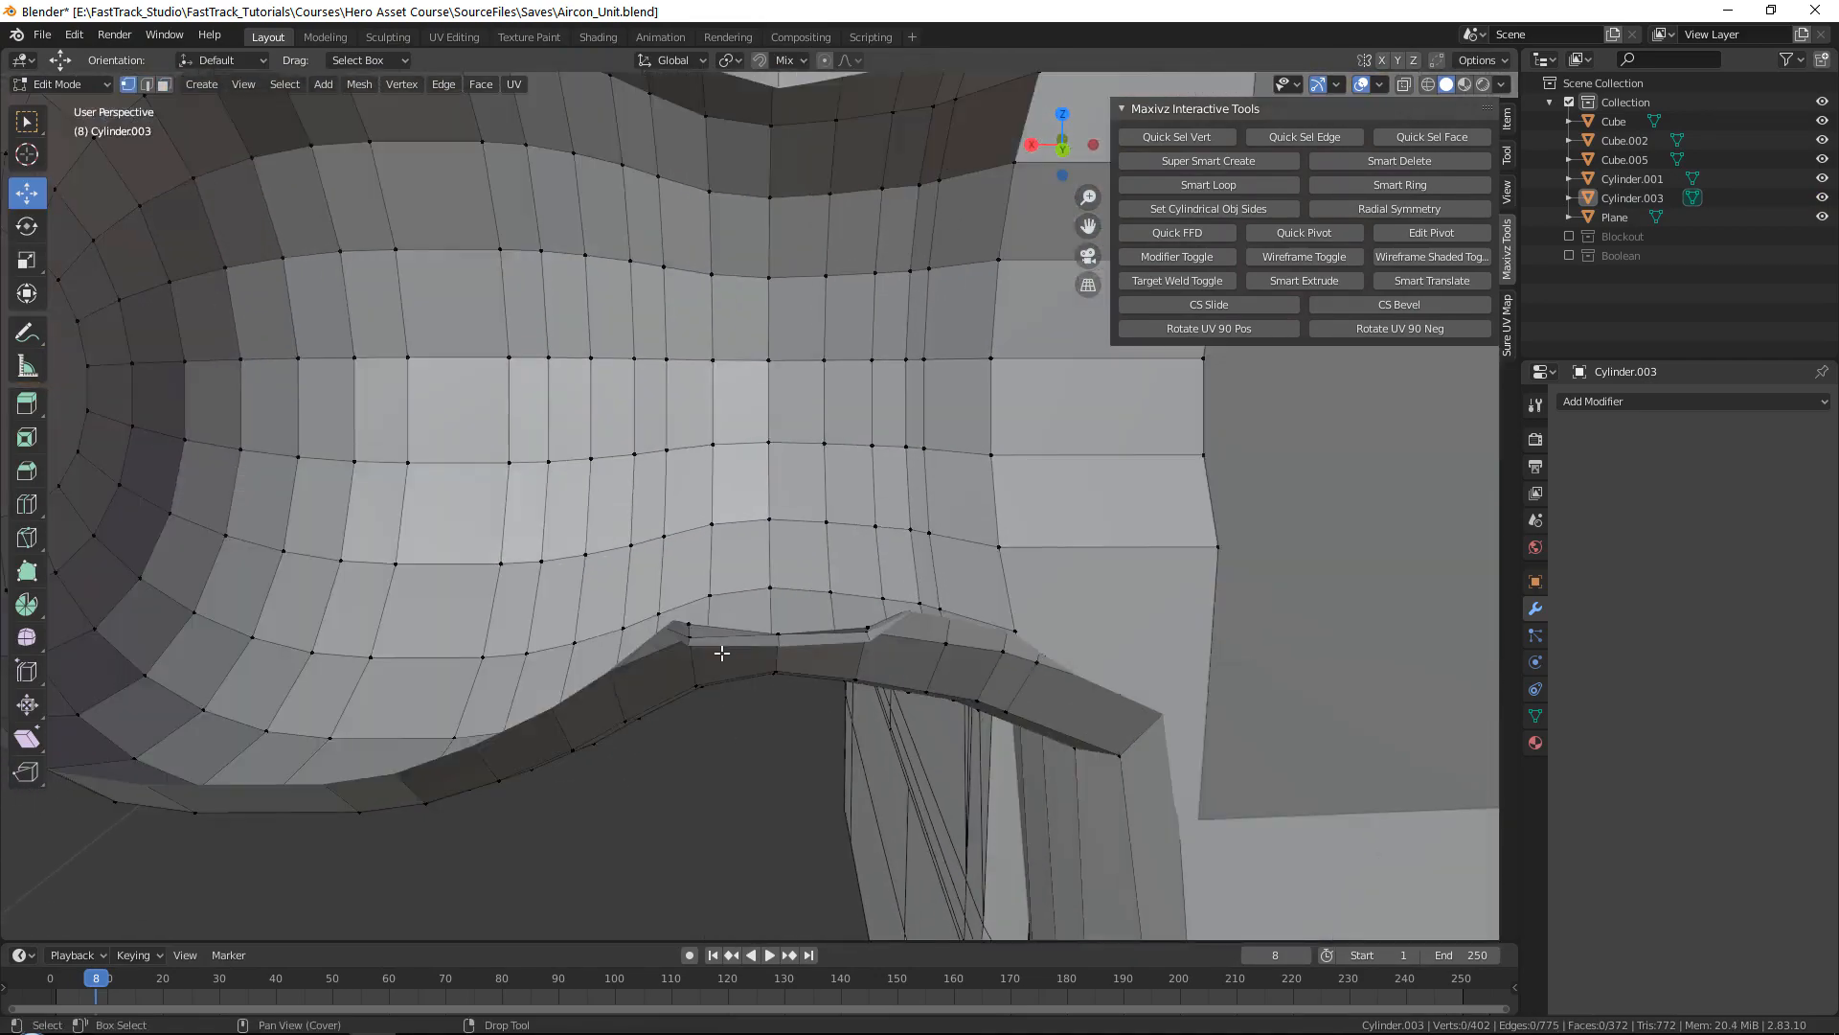
{"action": "scroll", "coordinate": [766, 599], "scroll_direction": "down", "scroll_amount": 4}
{"action": "left_click", "coordinate": [1217, 287]}
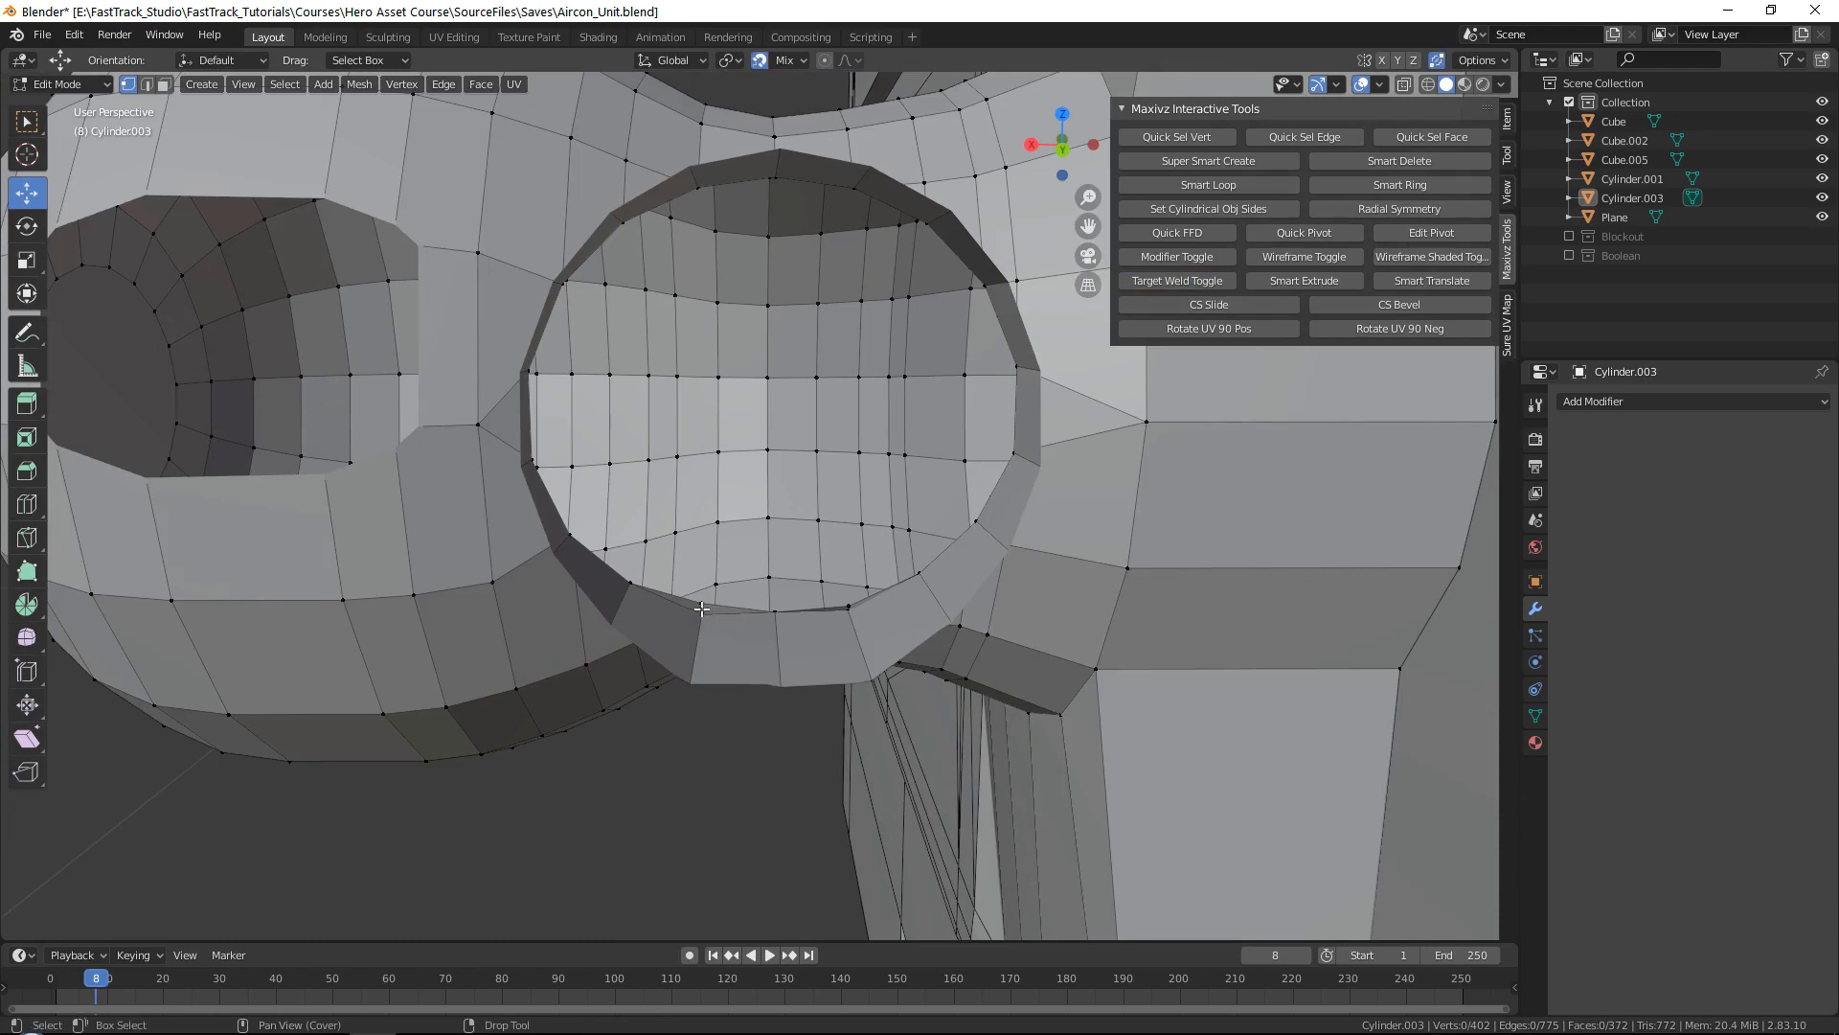
{"action": "left_click_drag", "start_coordinate": [704, 608], "coordinate": [489, 616]}
{"action": "key", "text": "ctrl+z"}
{"action": "left_click", "coordinate": [841, 620]}
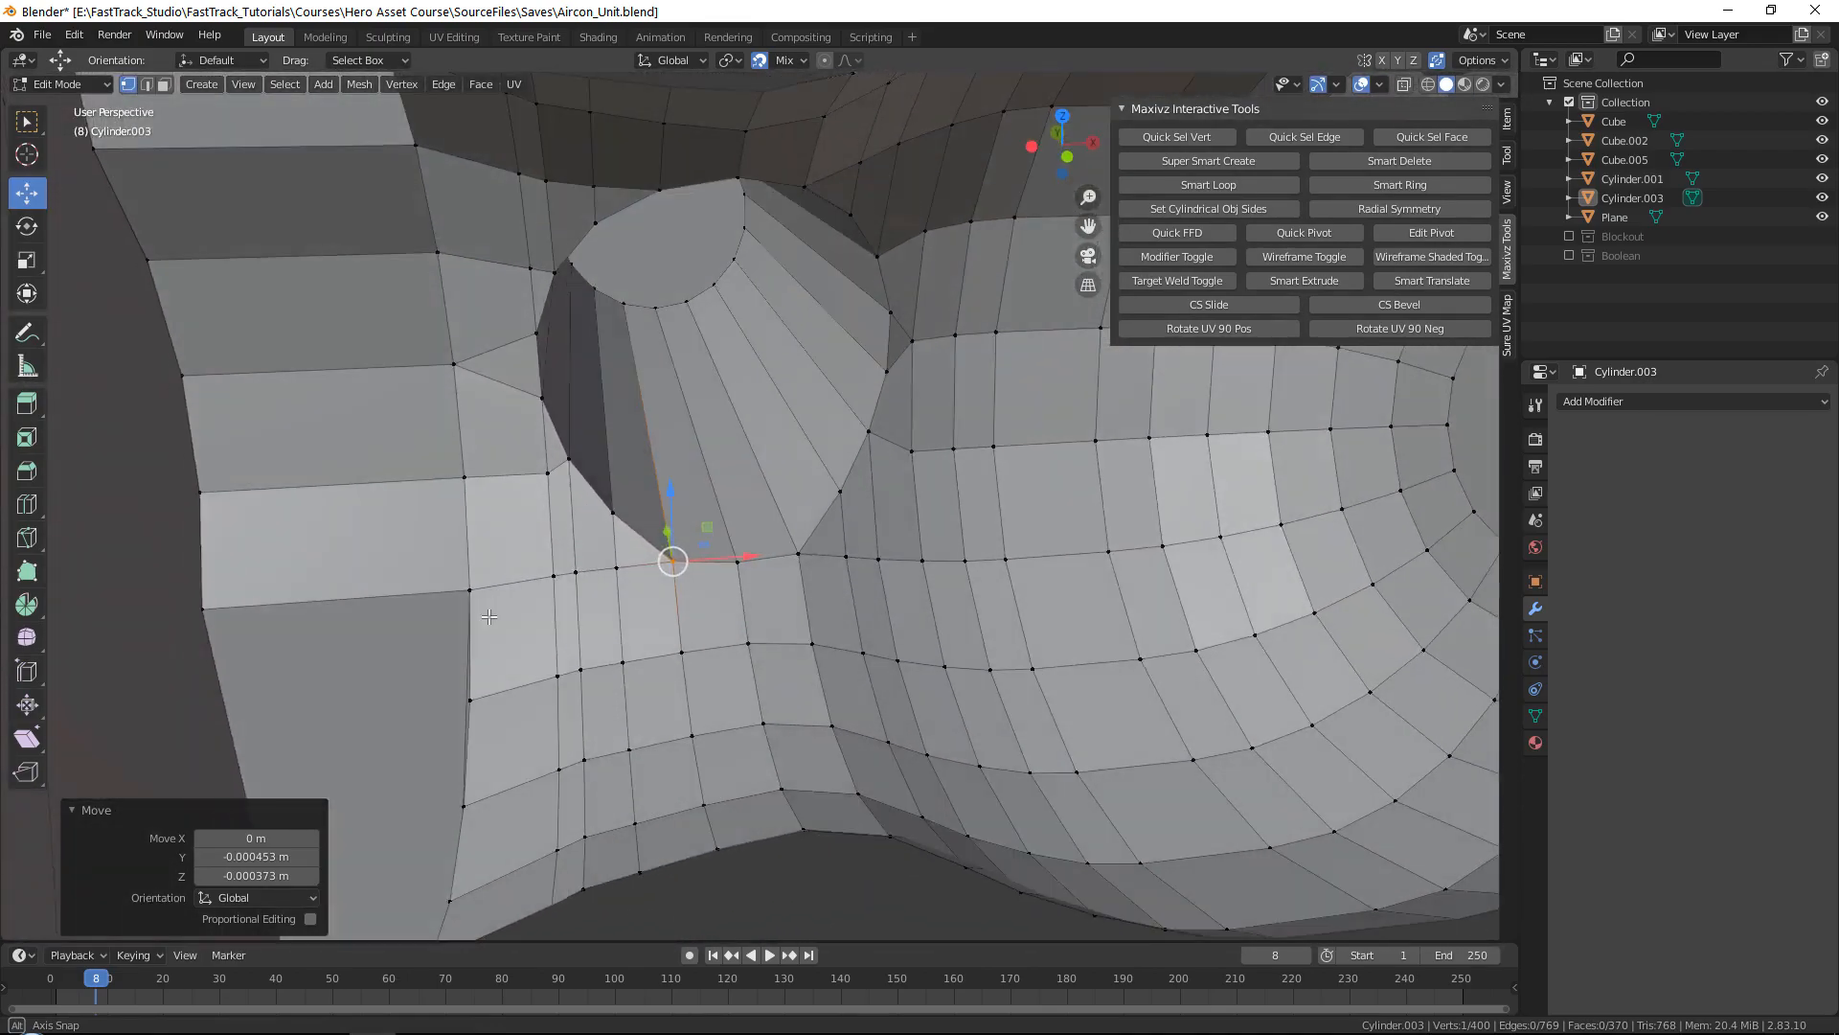
Step: Inspect the branch joint from inside the body by selecting the seam edges around the opening
{"action": "key", "text": "2"}
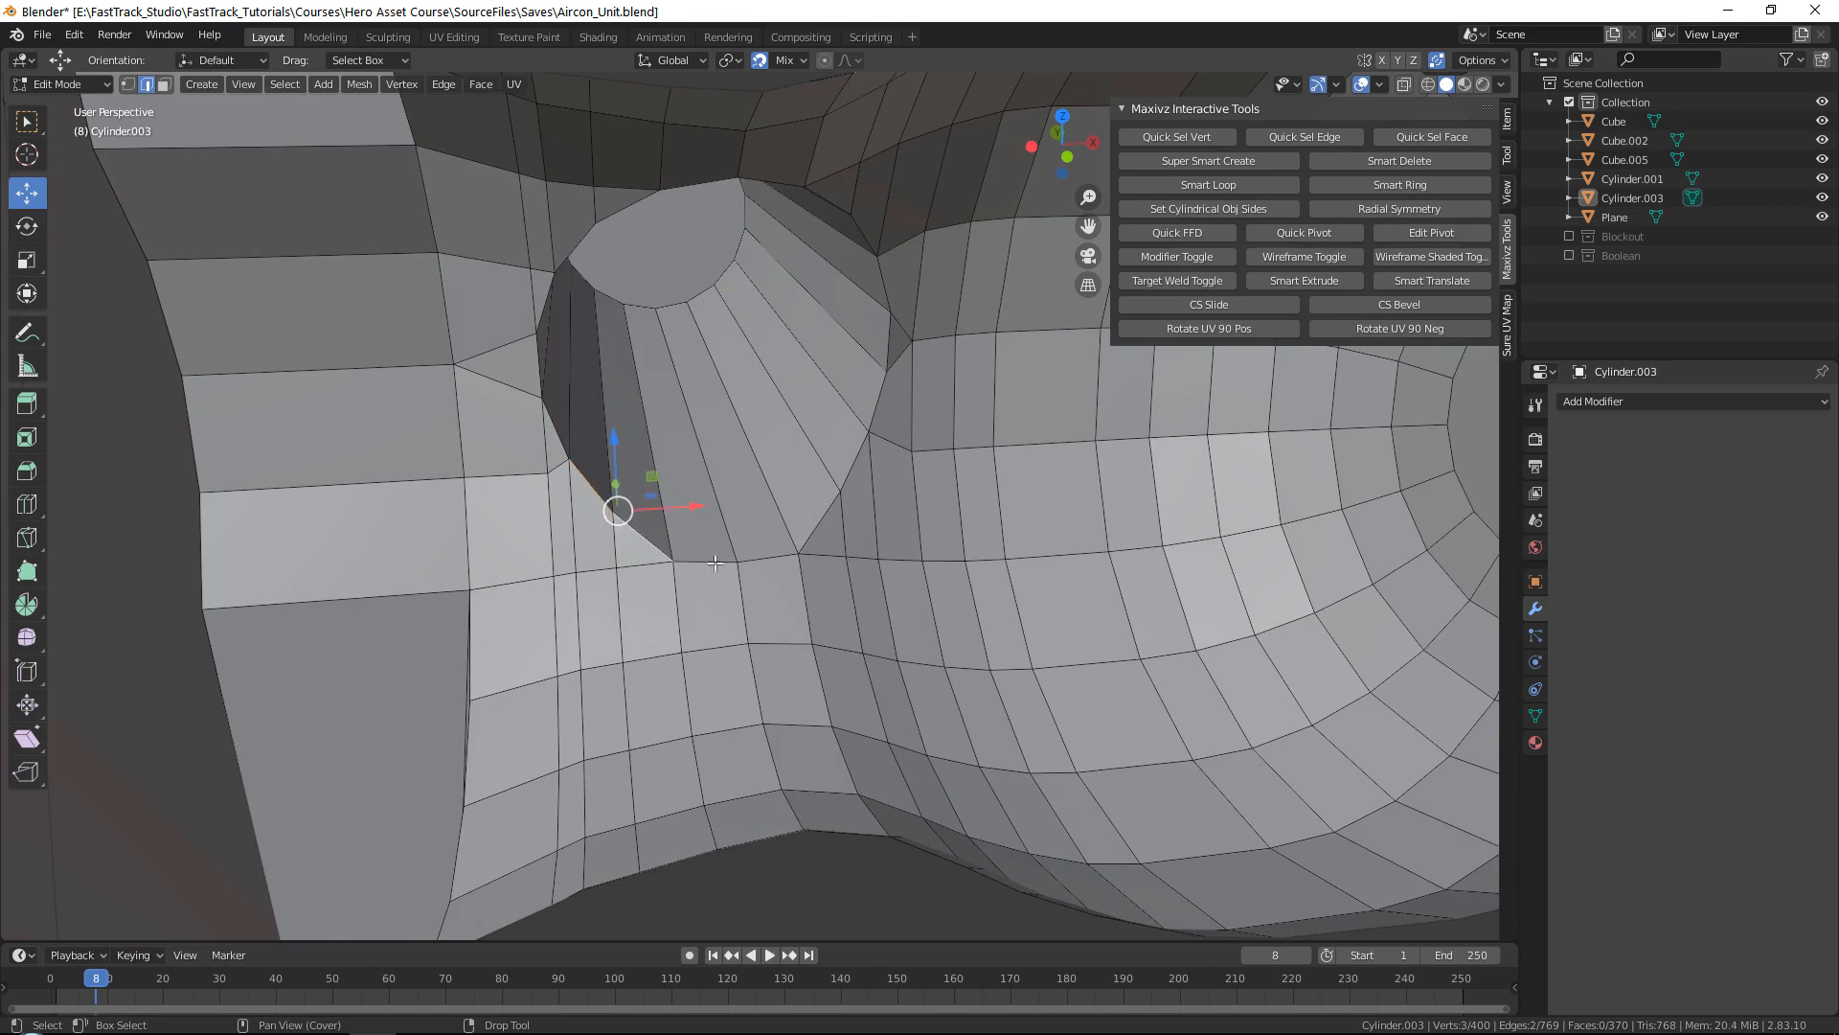
{"action": "left_click", "coordinate": [835, 515], "text": "alt"}
{"action": "left_click", "coordinate": [848, 476]}
{"action": "left_click", "coordinate": [887, 317], "text": "shift"}
{"action": "left_click", "coordinate": [783, 192]}
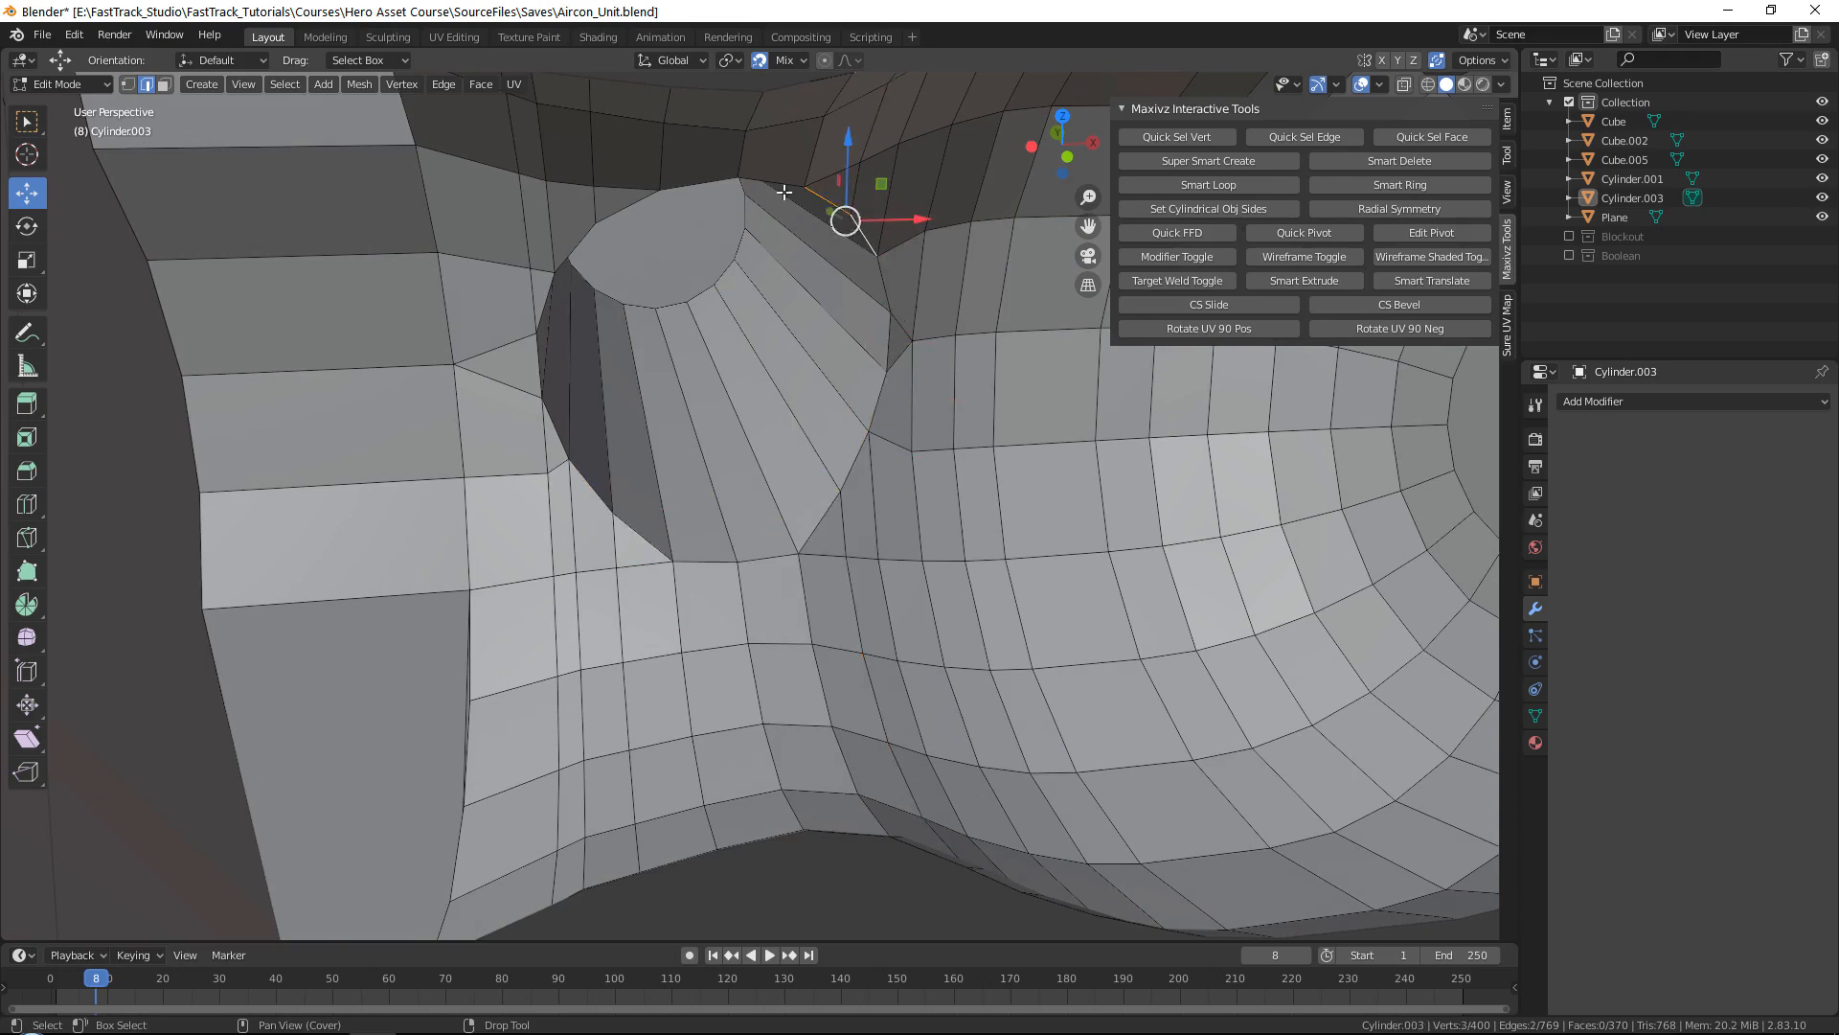
{"action": "left_click", "coordinate": [735, 181]}
{"action": "left_click", "coordinate": [630, 204]}
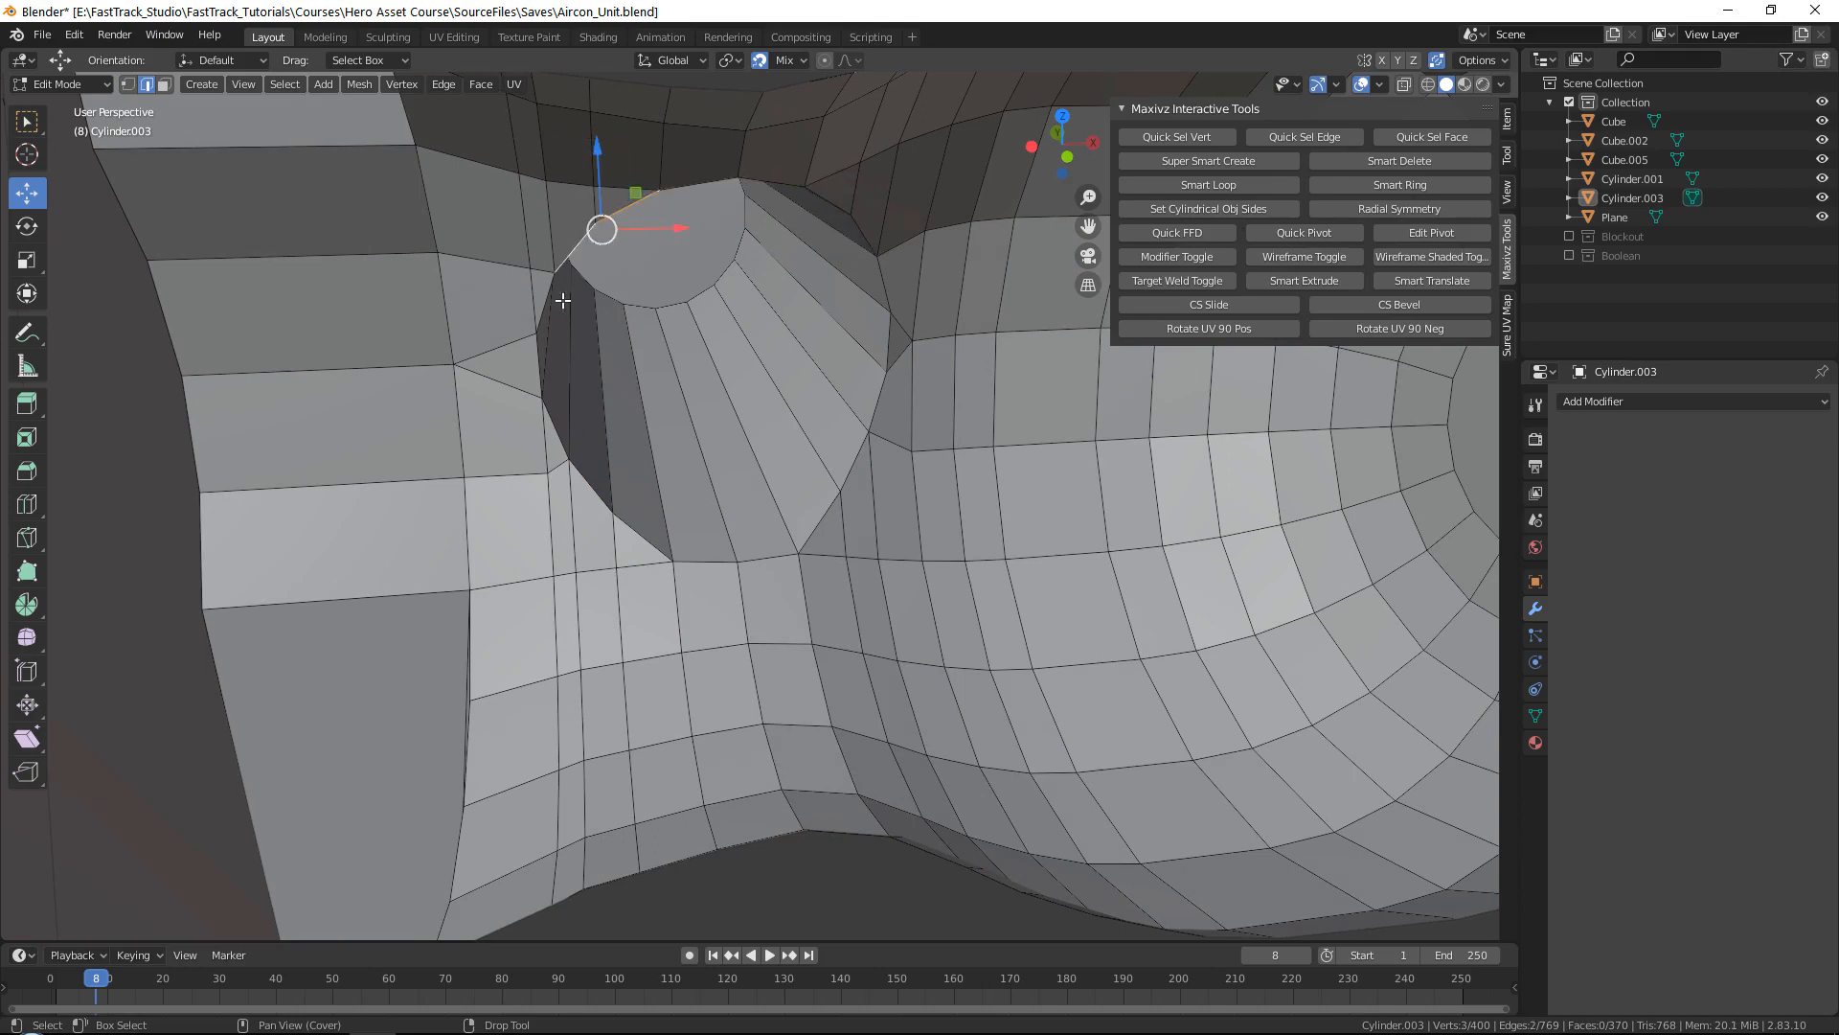
{"action": "left_click", "coordinate": [556, 444]}
{"action": "scroll", "coordinate": [581, 527], "scroll_direction": "down", "scroll_amount": 6}
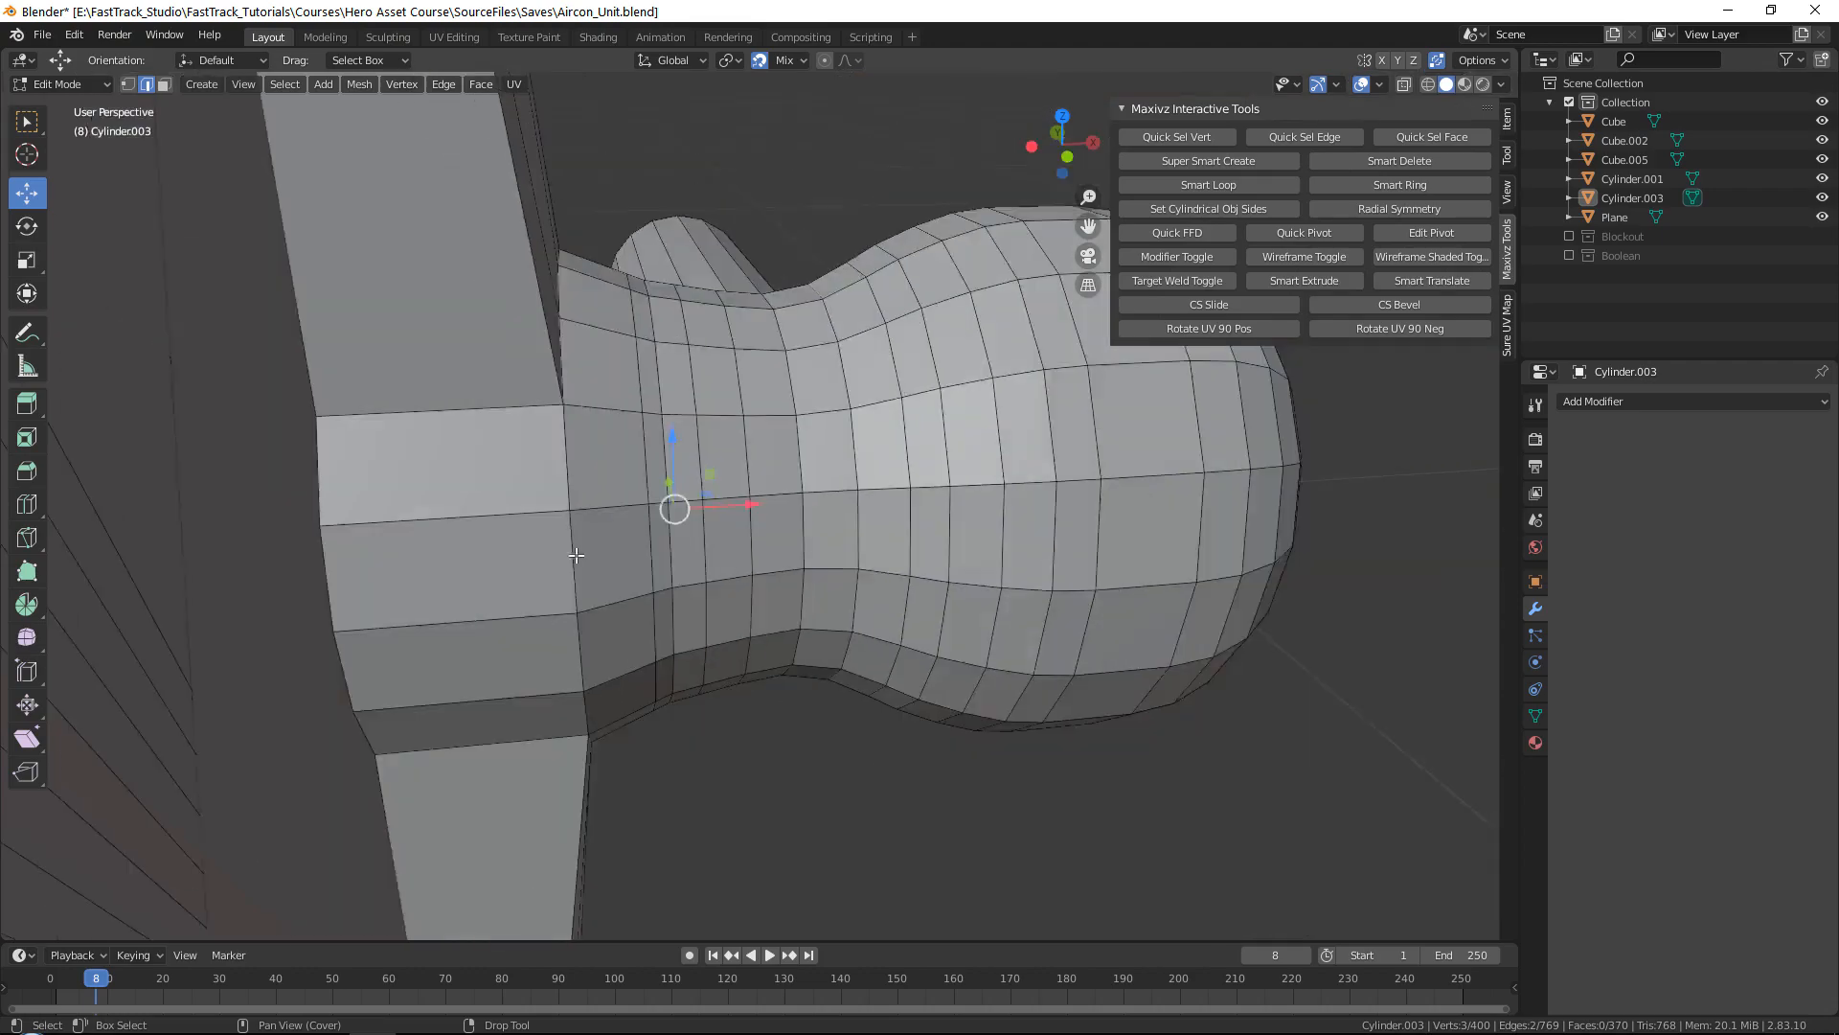
{"action": "middle_click_drag", "start_coordinate": [867, 522], "coordinate": [781, 537]}
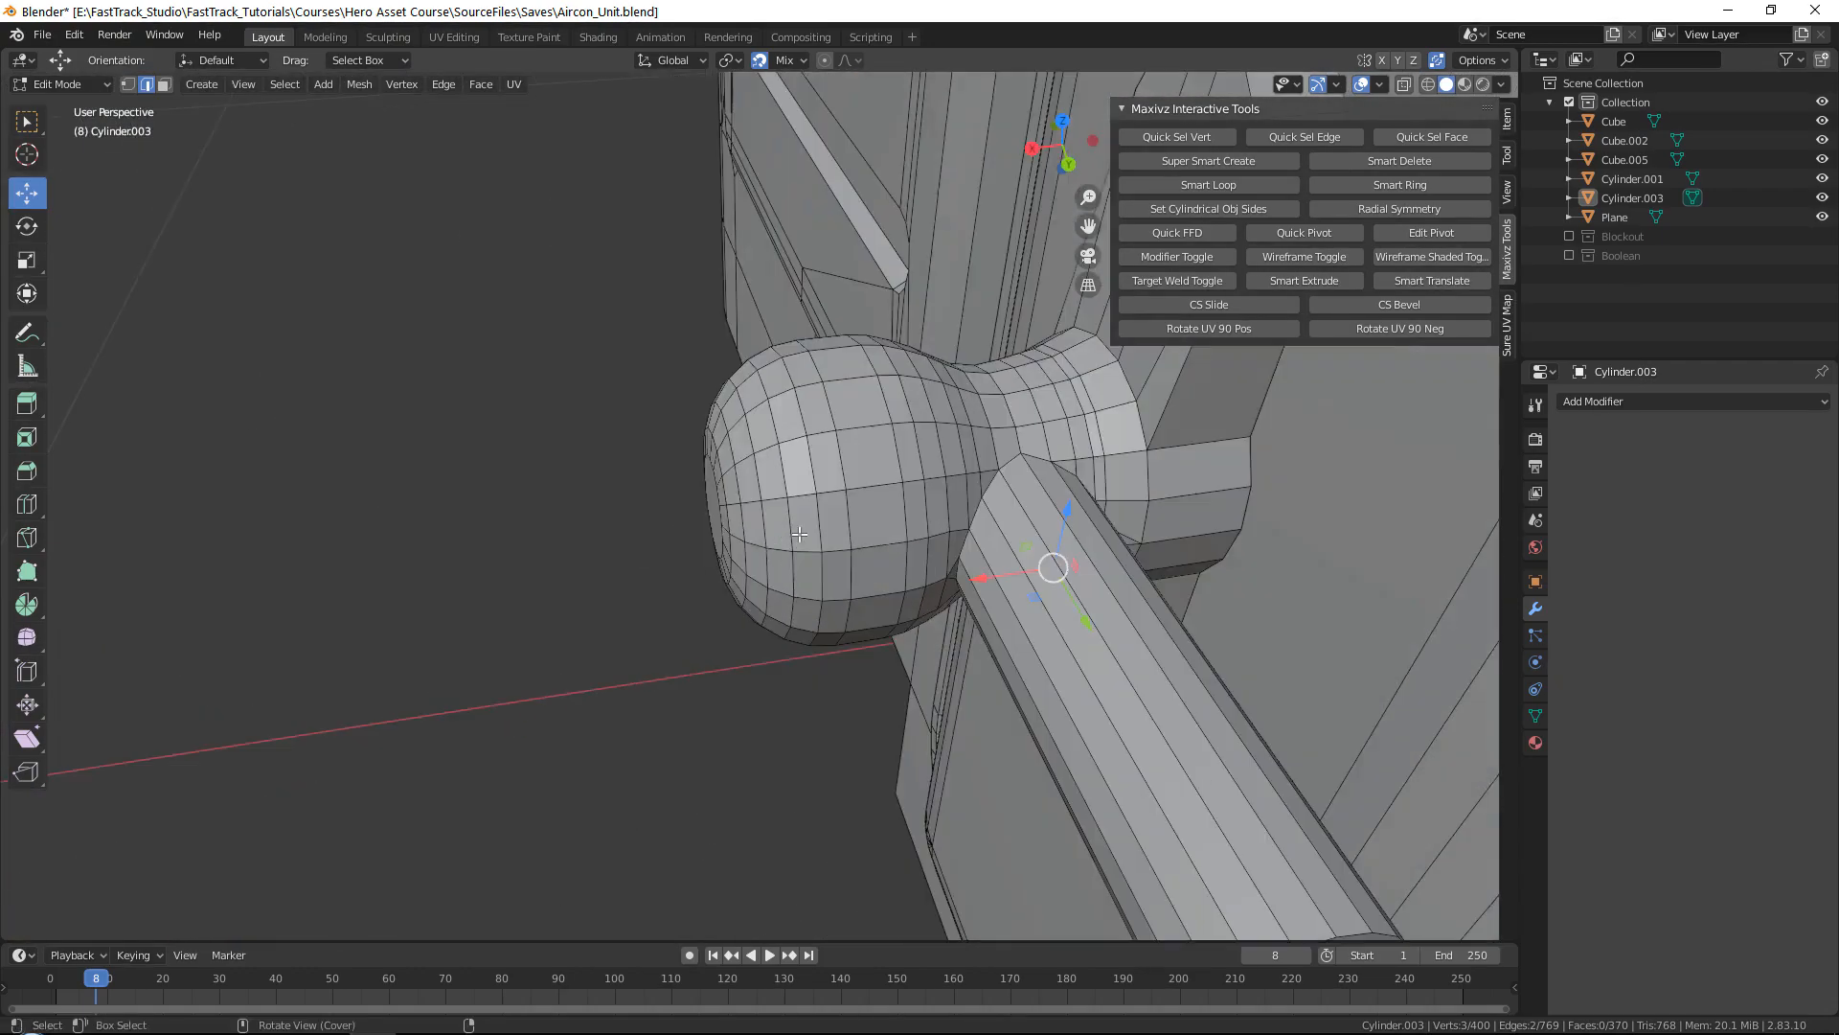
Step: Turn off Target Weld and shorten the branch by moving its end cap about 0.065 m along Y toward the body
{"action": "middle_click_drag", "start_coordinate": [1074, 538], "coordinate": [832, 406], "text": "shift"}
{"action": "key", "text": "3"}
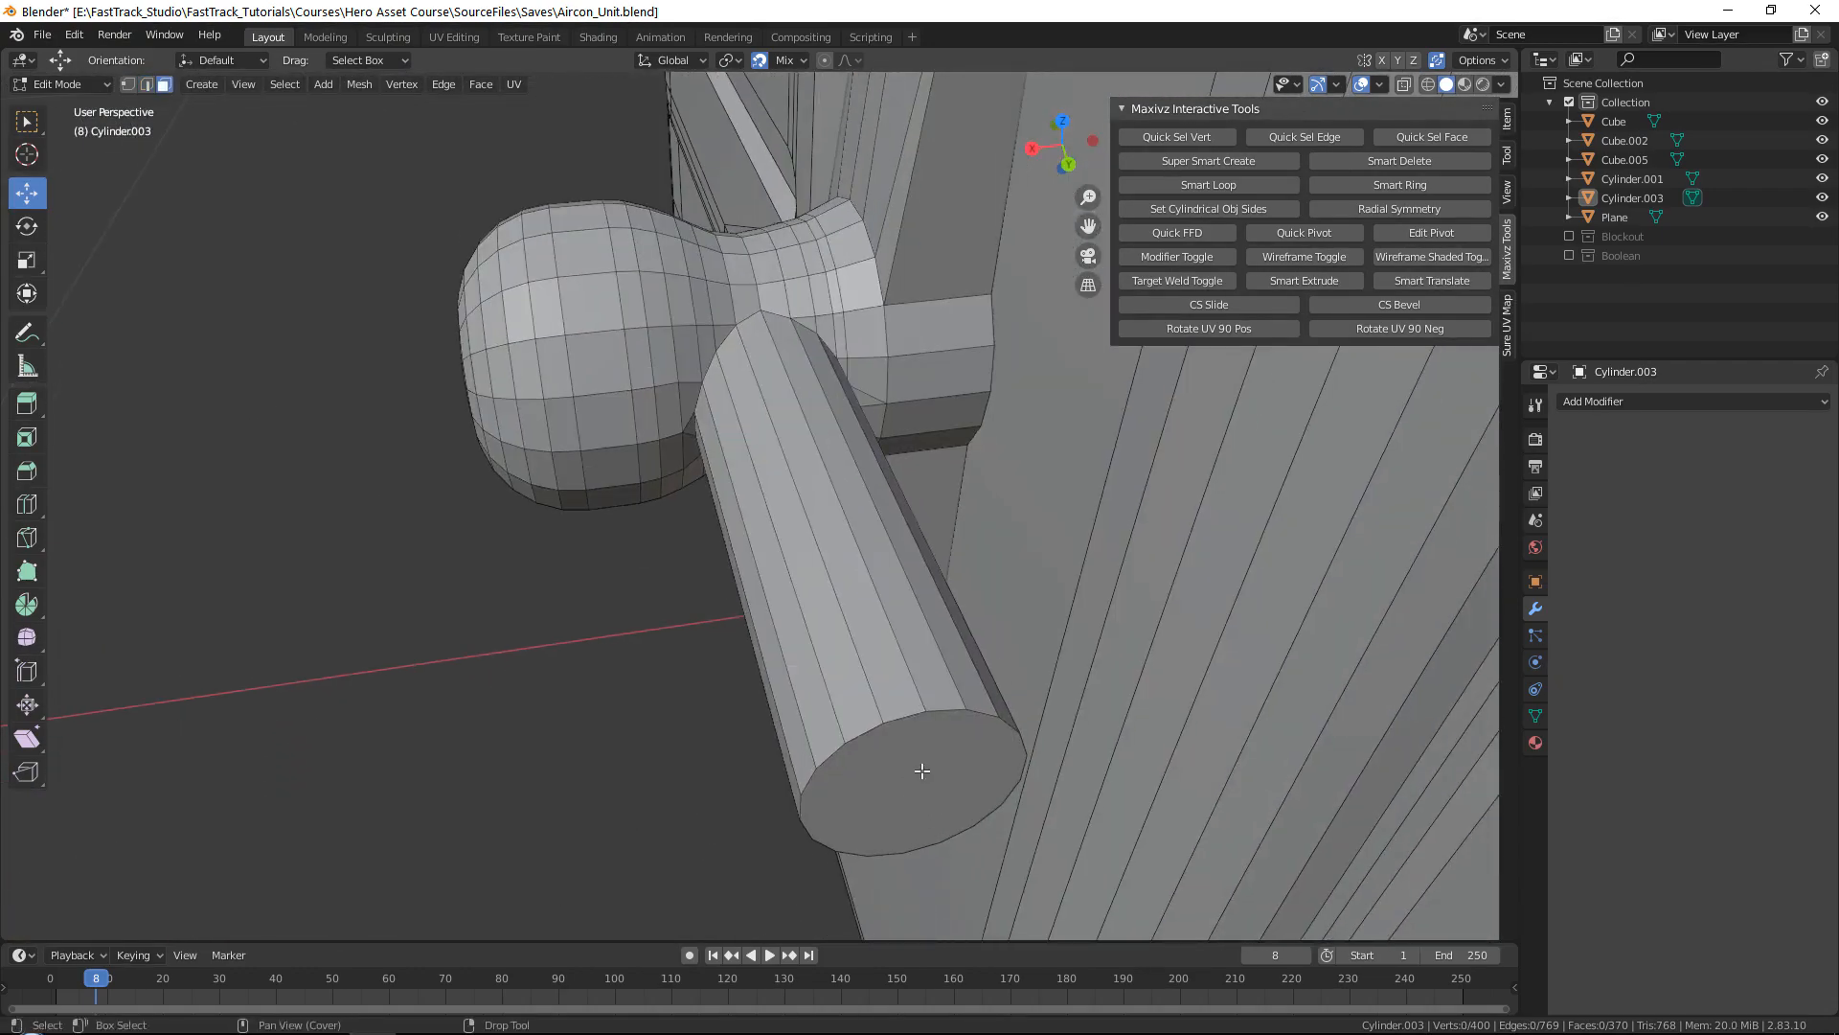
{"action": "left_click", "coordinate": [920, 767]}
{"action": "middle_click_drag", "start_coordinate": [919, 768], "coordinate": [1117, 699]}
{"action": "left_click_drag", "start_coordinate": [1115, 467], "coordinate": [817, 468]}
{"action": "left_click", "coordinate": [1172, 279]}
{"action": "left_click_drag", "start_coordinate": [1111, 467], "coordinate": [801, 462]}
Step: Move the branch's end cap about 0.0035 m outward along Y
{"action": "middle_click_drag", "start_coordinate": [723, 436], "coordinate": [451, 465], "text": "shift"}
{"action": "scroll", "coordinate": [749, 556], "scroll_direction": "up", "scroll_amount": 2}
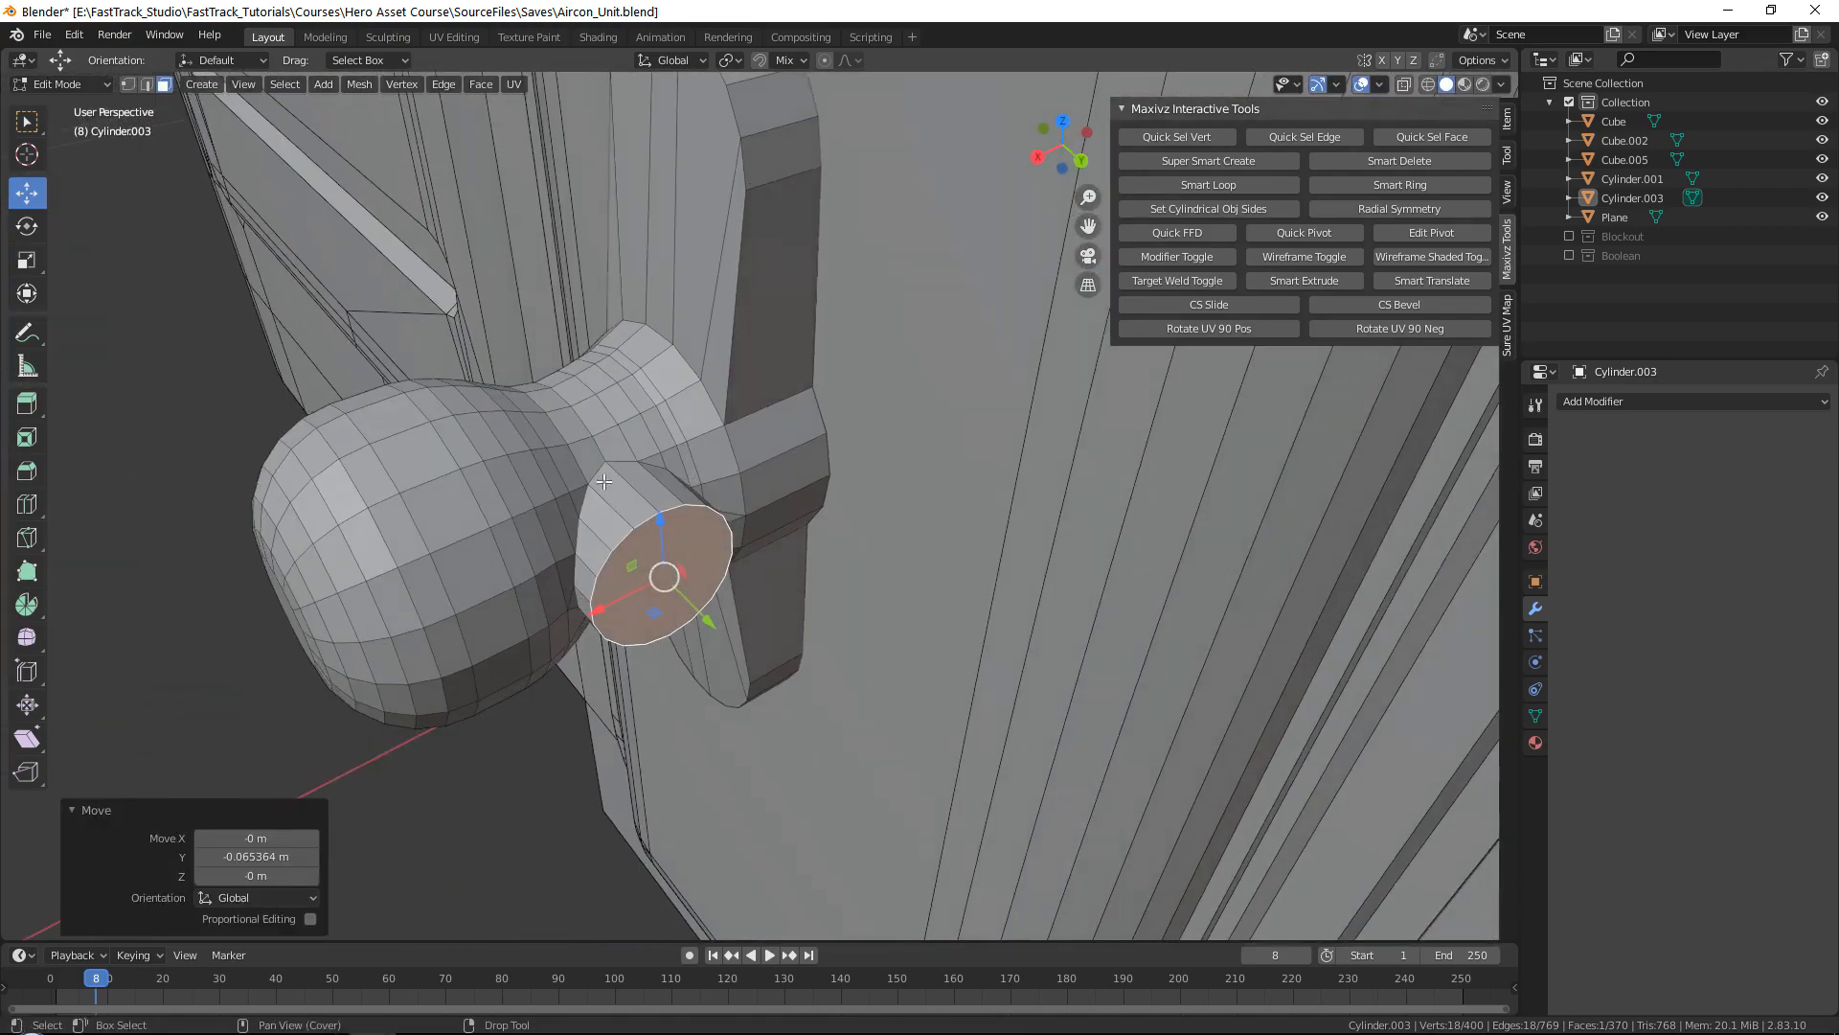
{"action": "middle_click_drag", "start_coordinate": [604, 481], "coordinate": [717, 556]}
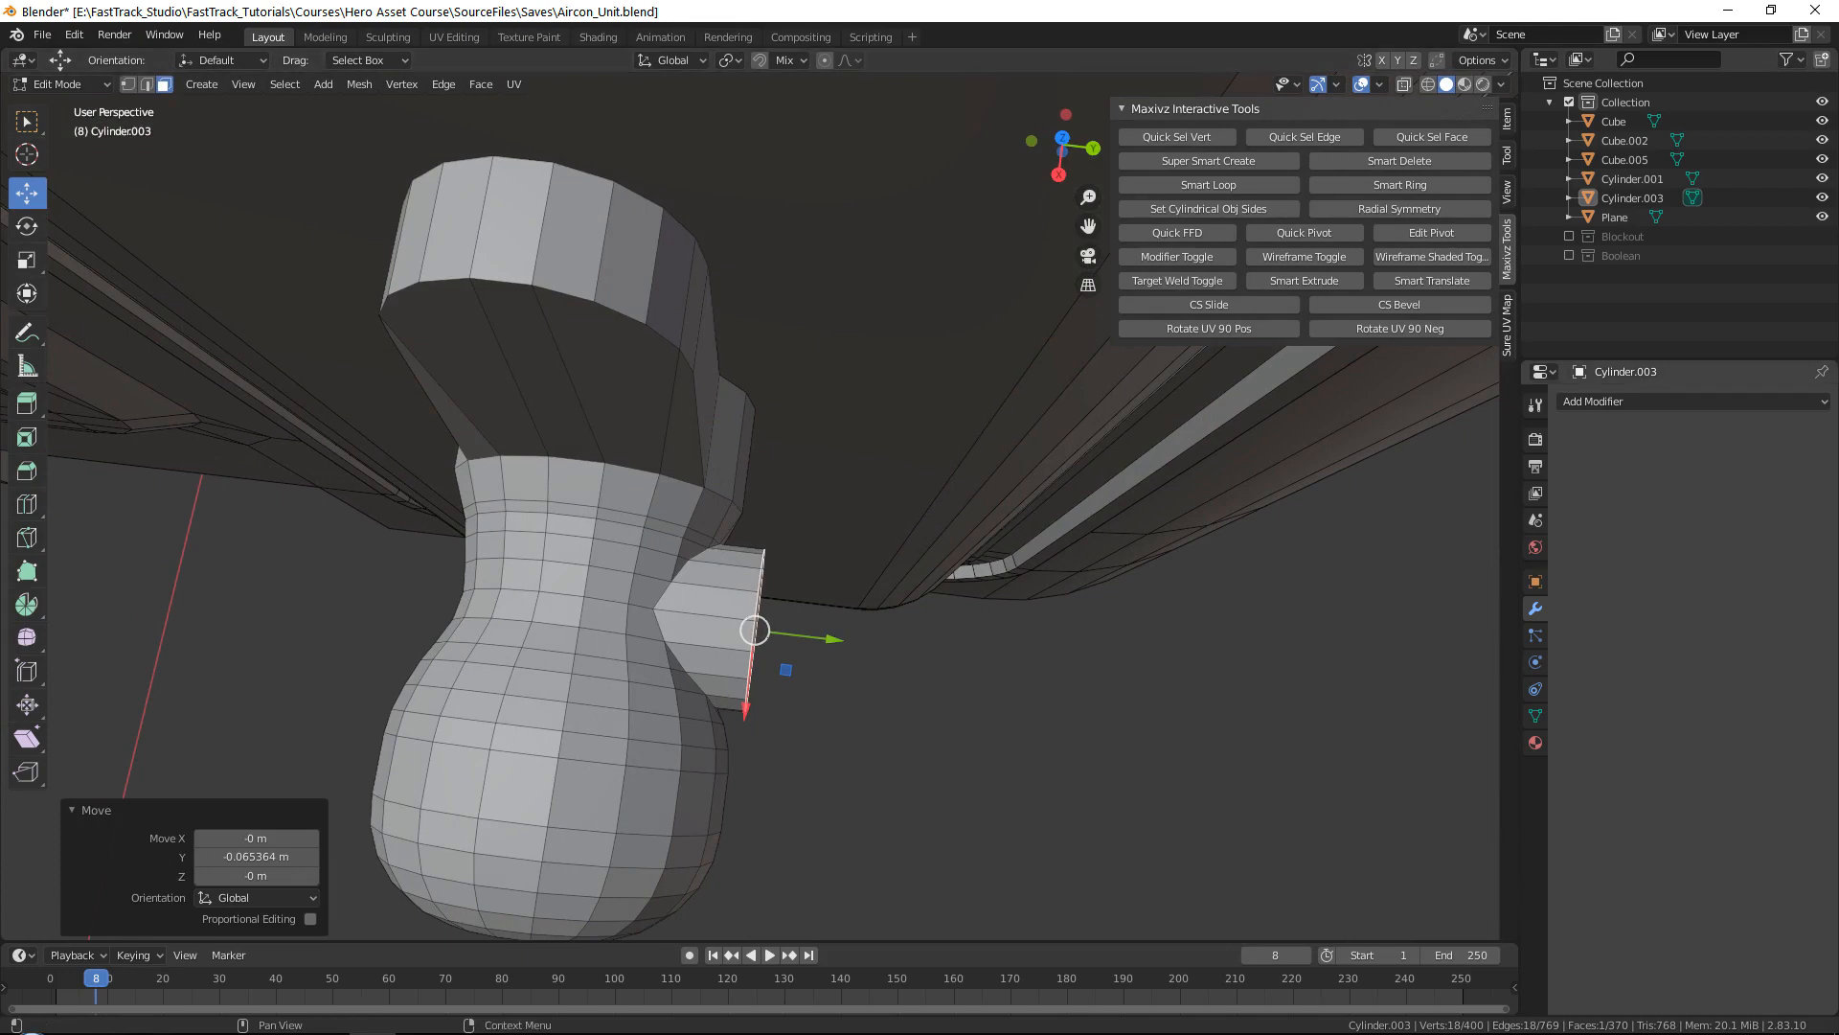
{"action": "key", "text": "alt+Tab"}
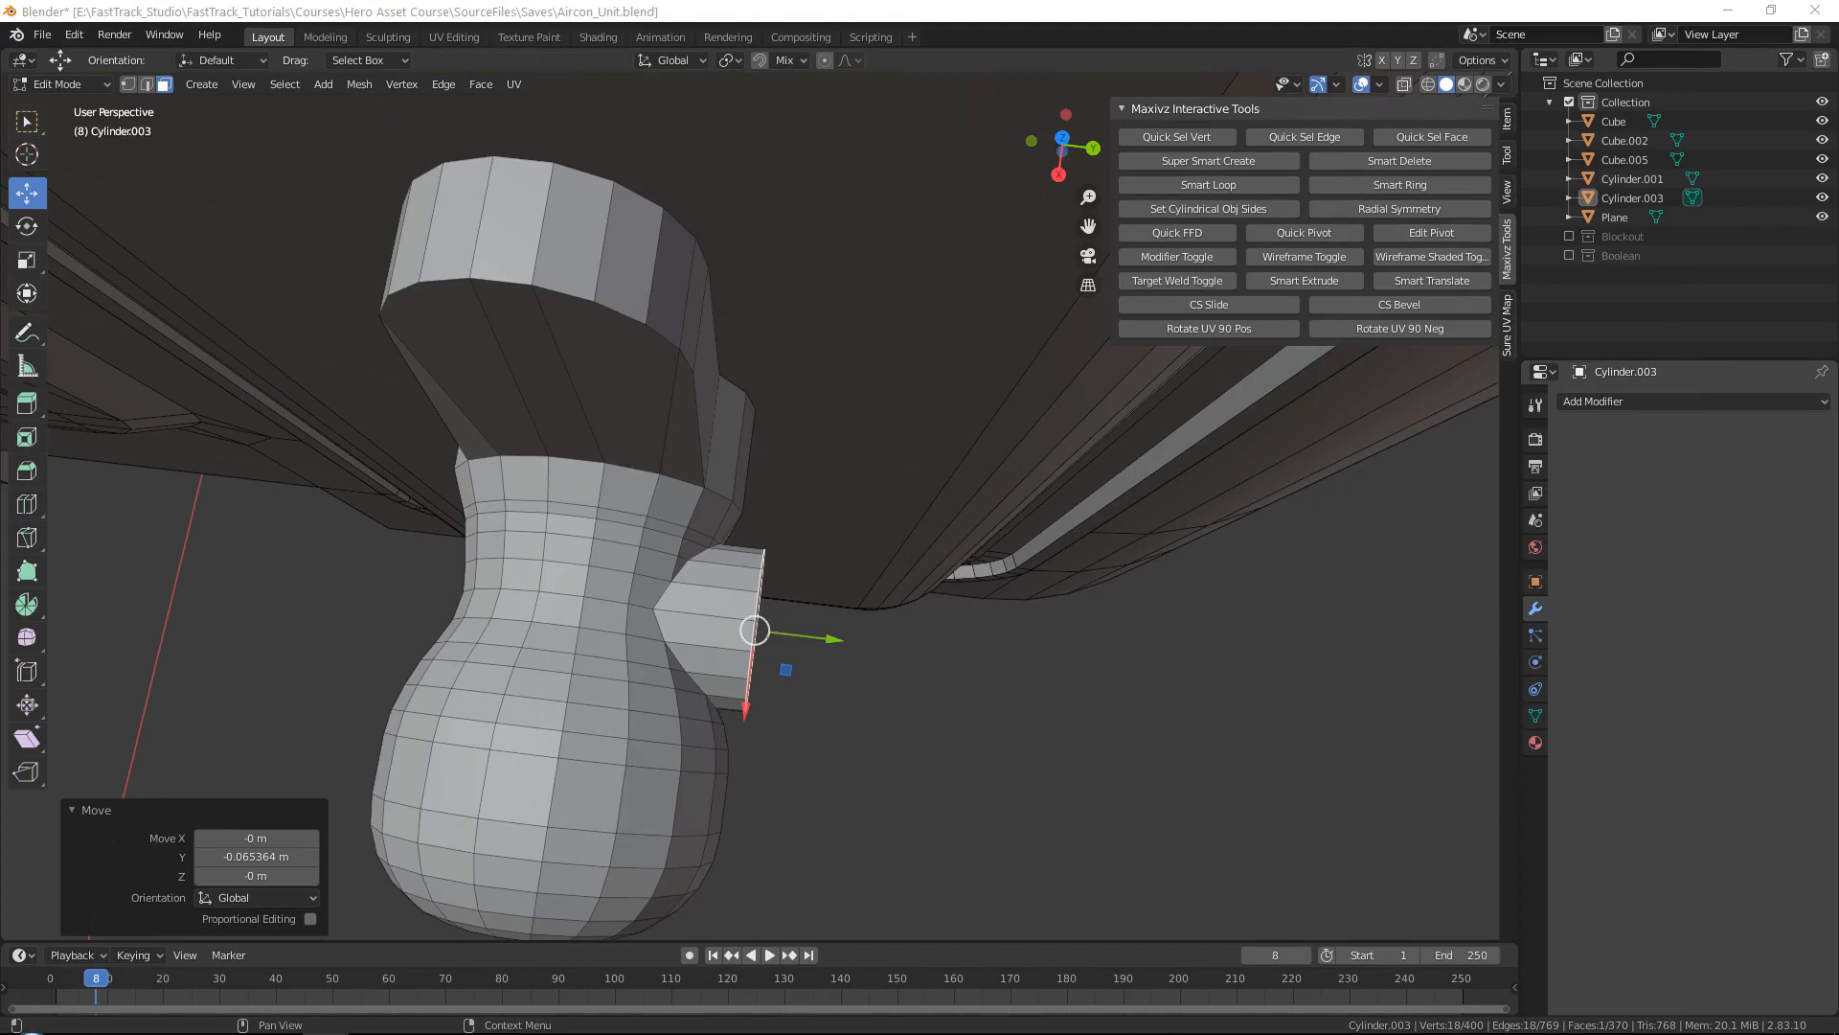
{"action": "middle_click_drag", "start_coordinate": [635, 782], "coordinate": [658, 636], "text": "shift"}
{"action": "scroll", "coordinate": [661, 632], "scroll_direction": "up", "scroll_amount": 1}
{"action": "left_click_drag", "start_coordinate": [849, 489], "coordinate": [874, 493]}
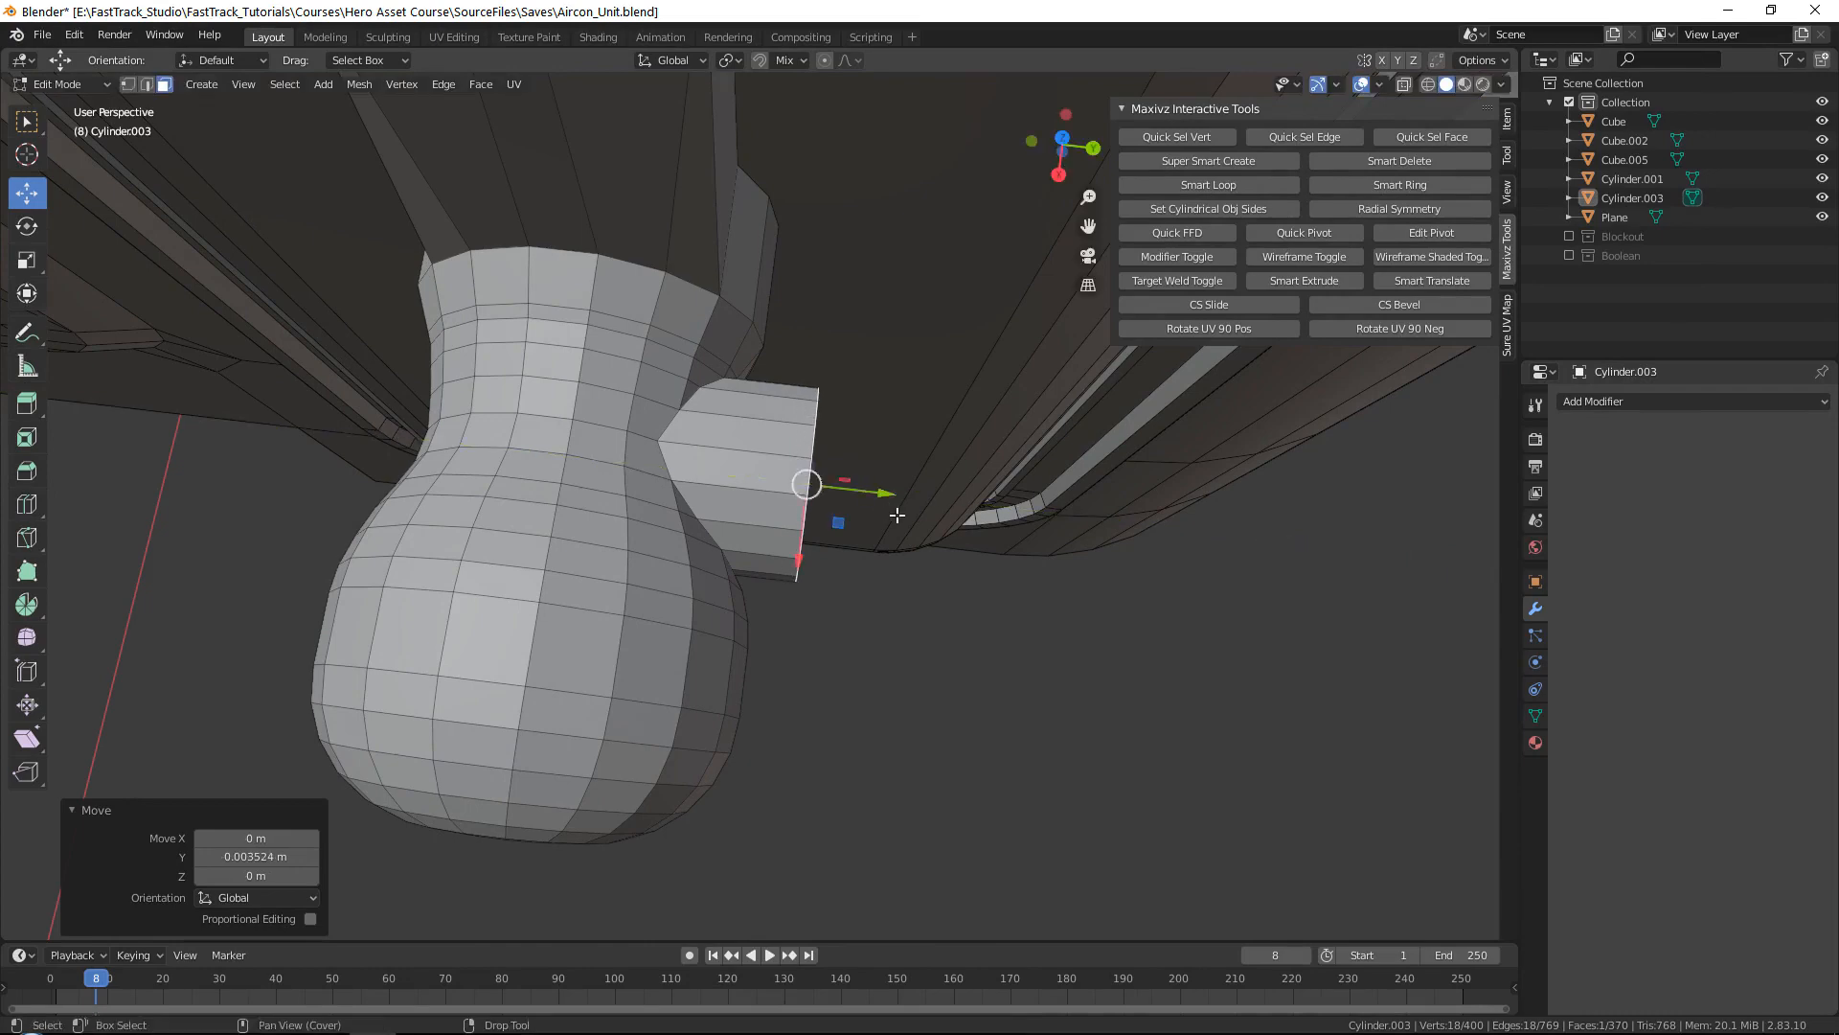
Step: Extrude the branch's end cap in place and scale the new face up slightly
{"action": "scroll", "coordinate": [762, 430], "scroll_direction": "up", "scroll_amount": 4}
{"action": "middle_click_drag", "start_coordinate": [762, 430], "coordinate": [776, 489]}
{"action": "key", "text": "e"}
{"action": "right_click", "coordinate": [766, 437]}
{"action": "key", "text": "shift+space"}
{"action": "key", "text": "s"}
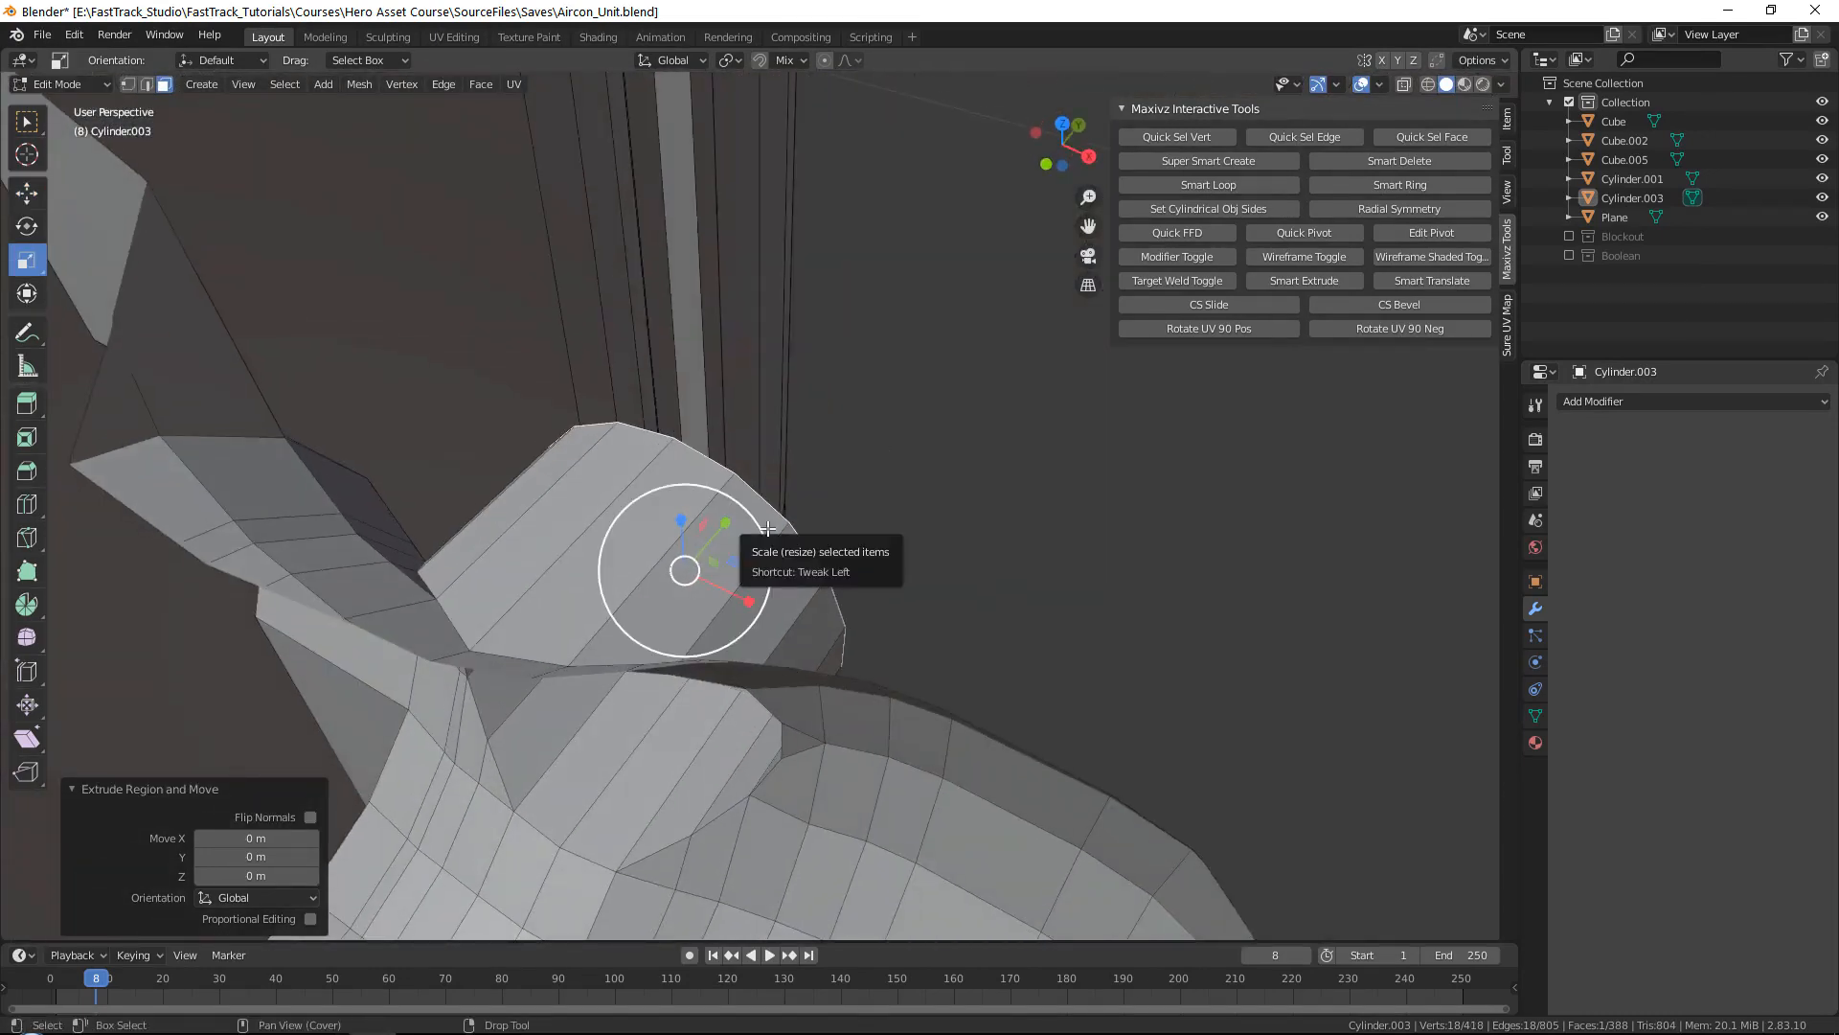
{"action": "left_click_drag", "start_coordinate": [752, 525], "coordinate": [784, 528]}
Step: Extrude the branch's enlarged end face again and move it outward along Y
{"action": "right_click", "coordinate": [784, 528]}
{"action": "middle_click_drag", "start_coordinate": [784, 528], "coordinate": [850, 554]}
{"action": "key", "text": "shift+space"}
{"action": "key", "text": "g"}
{"action": "left_click_drag", "start_coordinate": [707, 511], "coordinate": [893, 428]}
{"action": "middle_click_drag", "start_coordinate": [893, 428], "coordinate": [651, 383]}
{"action": "scroll", "coordinate": [645, 373], "scroll_direction": "up", "scroll_amount": 4}
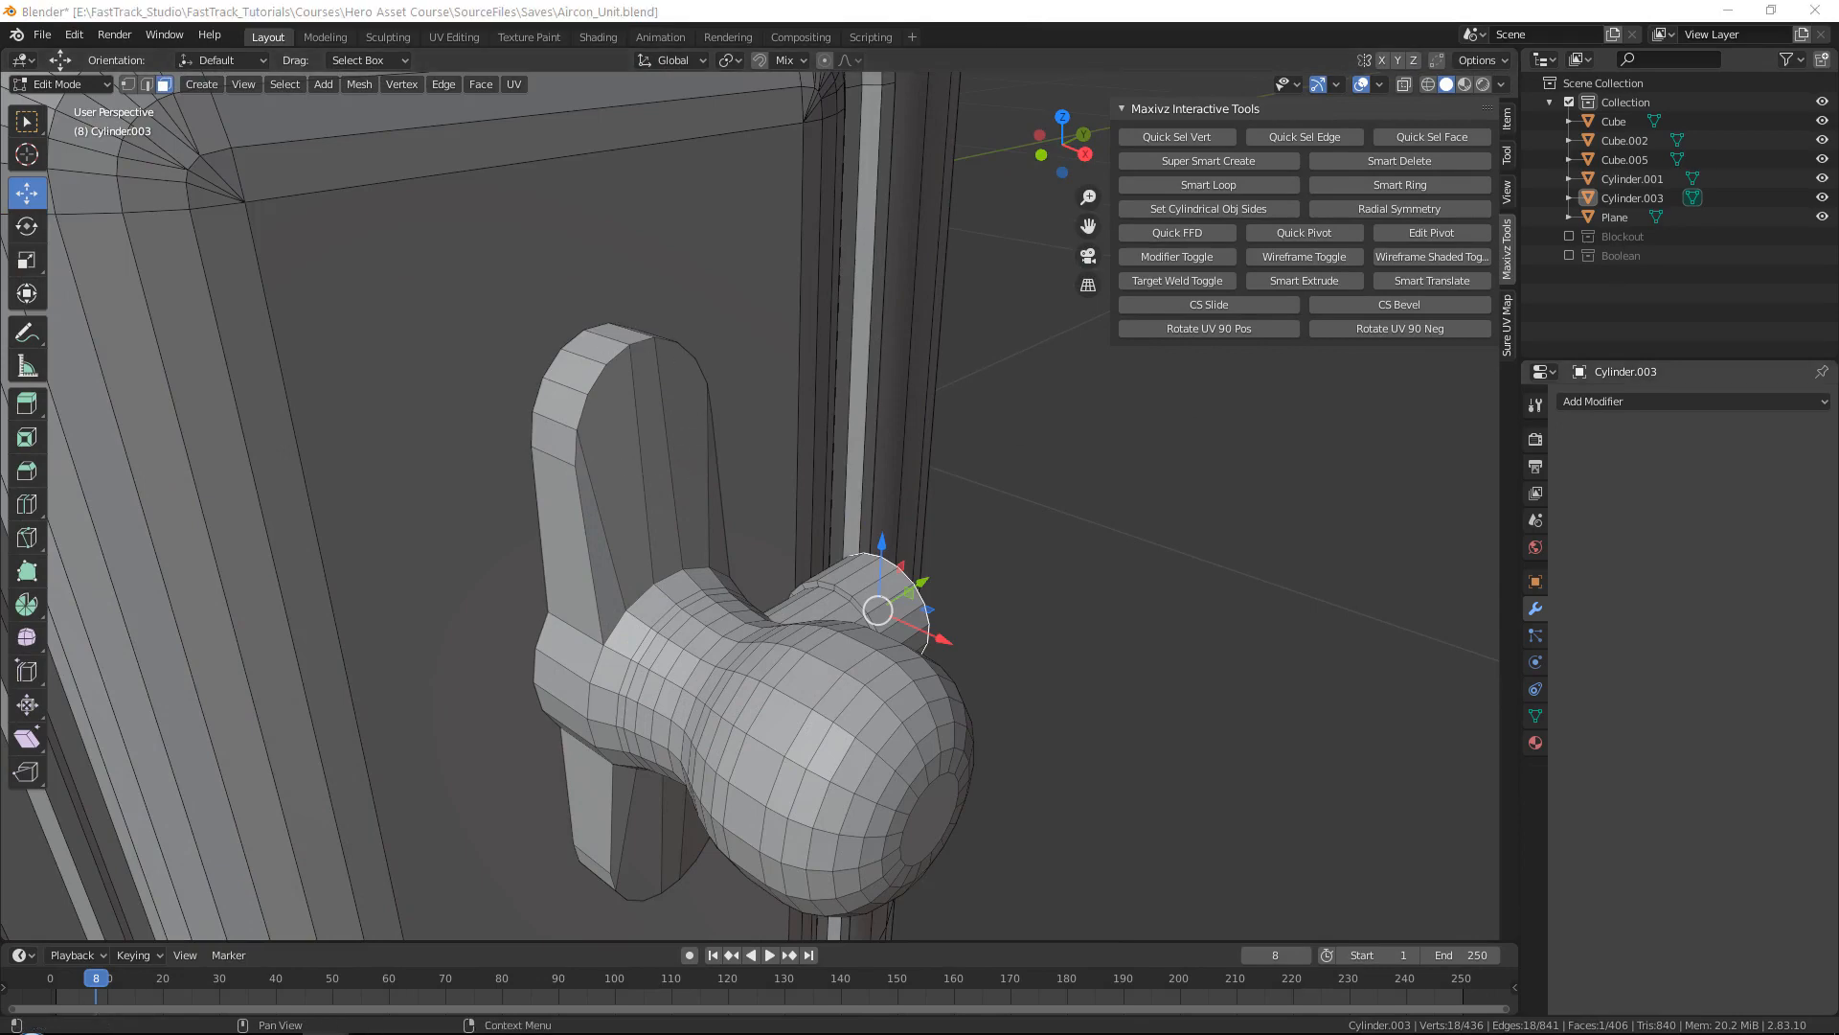
Step: Examine the brass valve fittings in the Windows Photo Viewer reference photo and compare them with the modelled fitting in Blender
{"action": "left_click_drag", "start_coordinate": [1838, 355], "coordinate": [953, 8]}
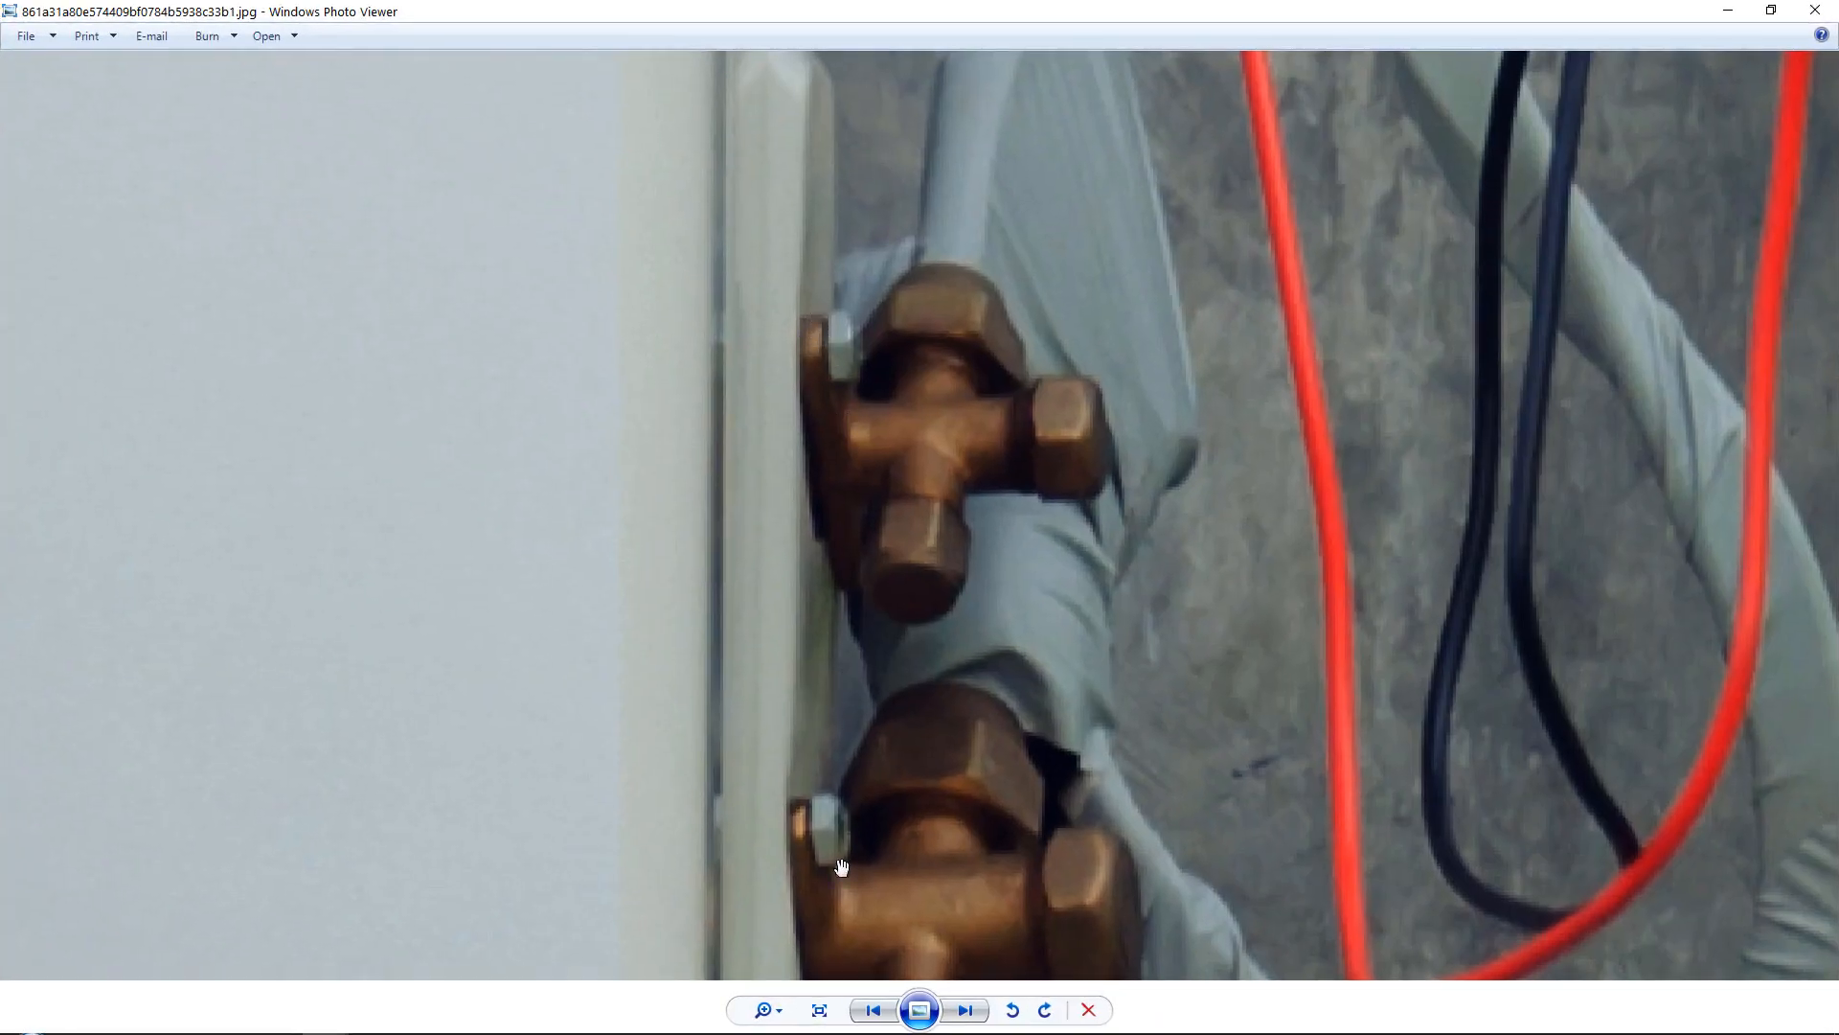
{"action": "left_click_drag", "start_coordinate": [968, 500], "coordinate": [926, 388]}
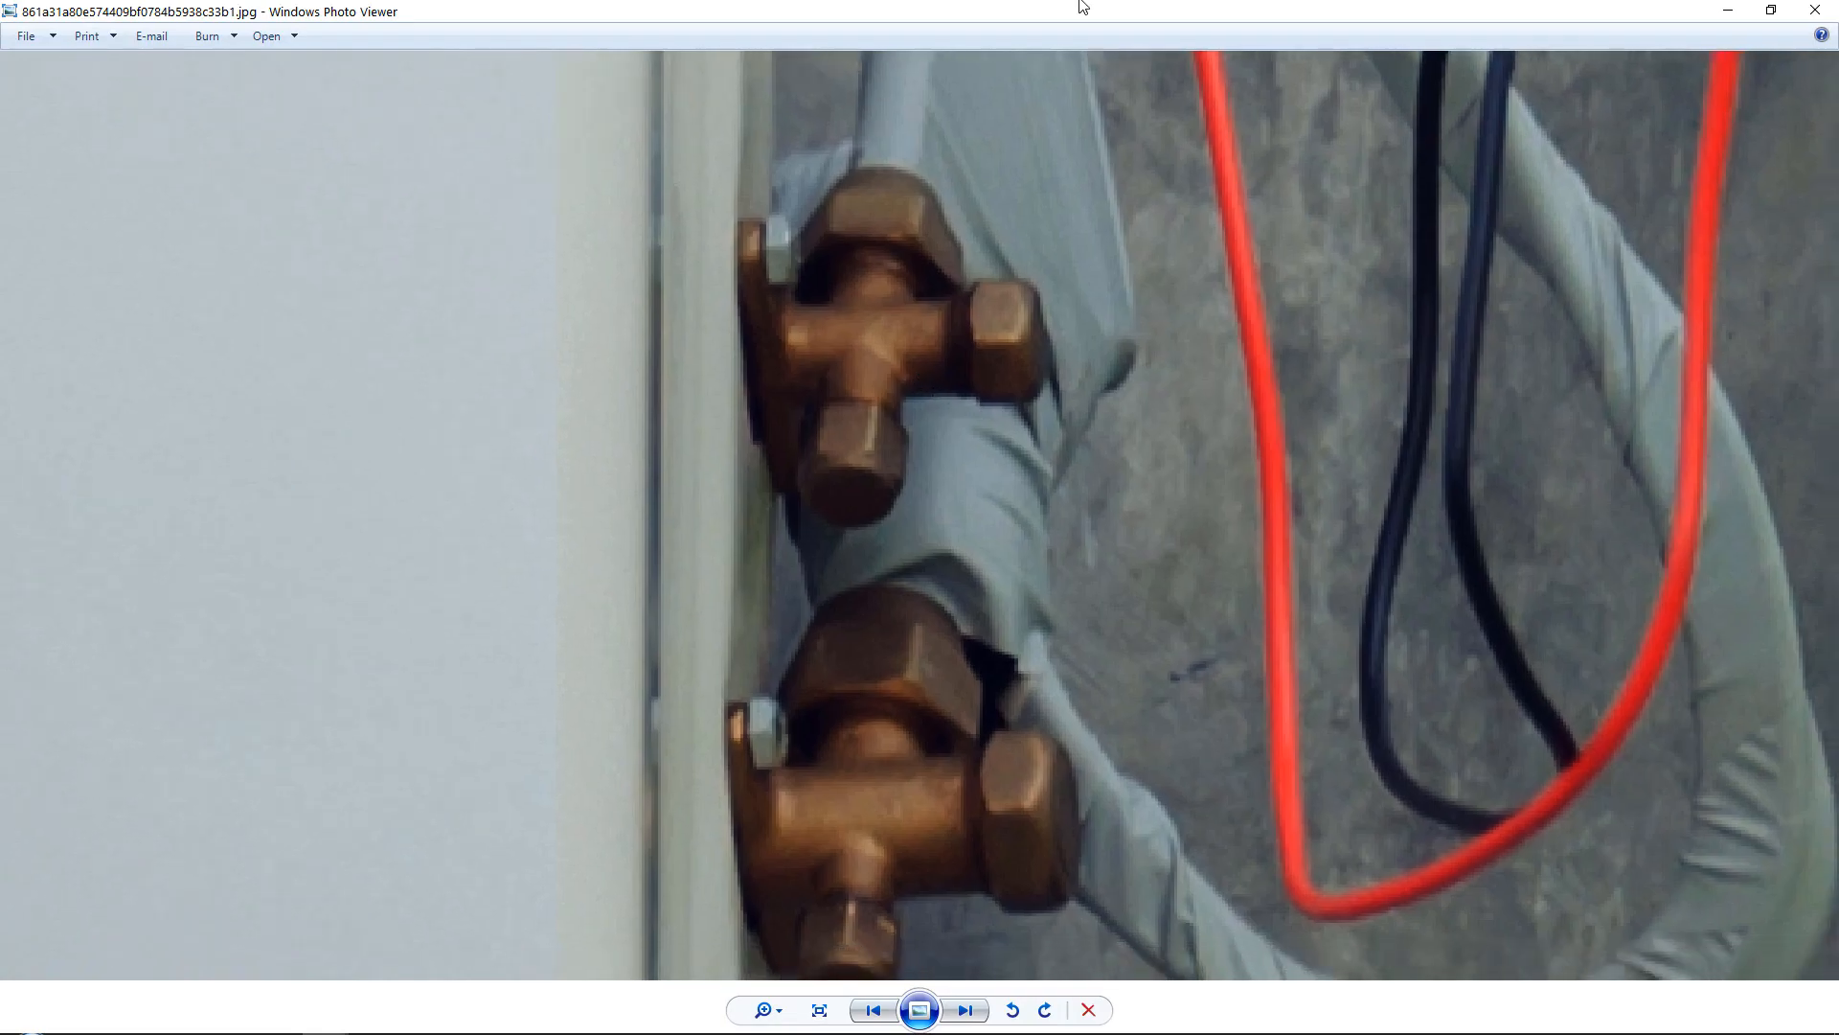
{"action": "left_click_drag", "start_coordinate": [1080, 7], "coordinate": [1838, 383]}
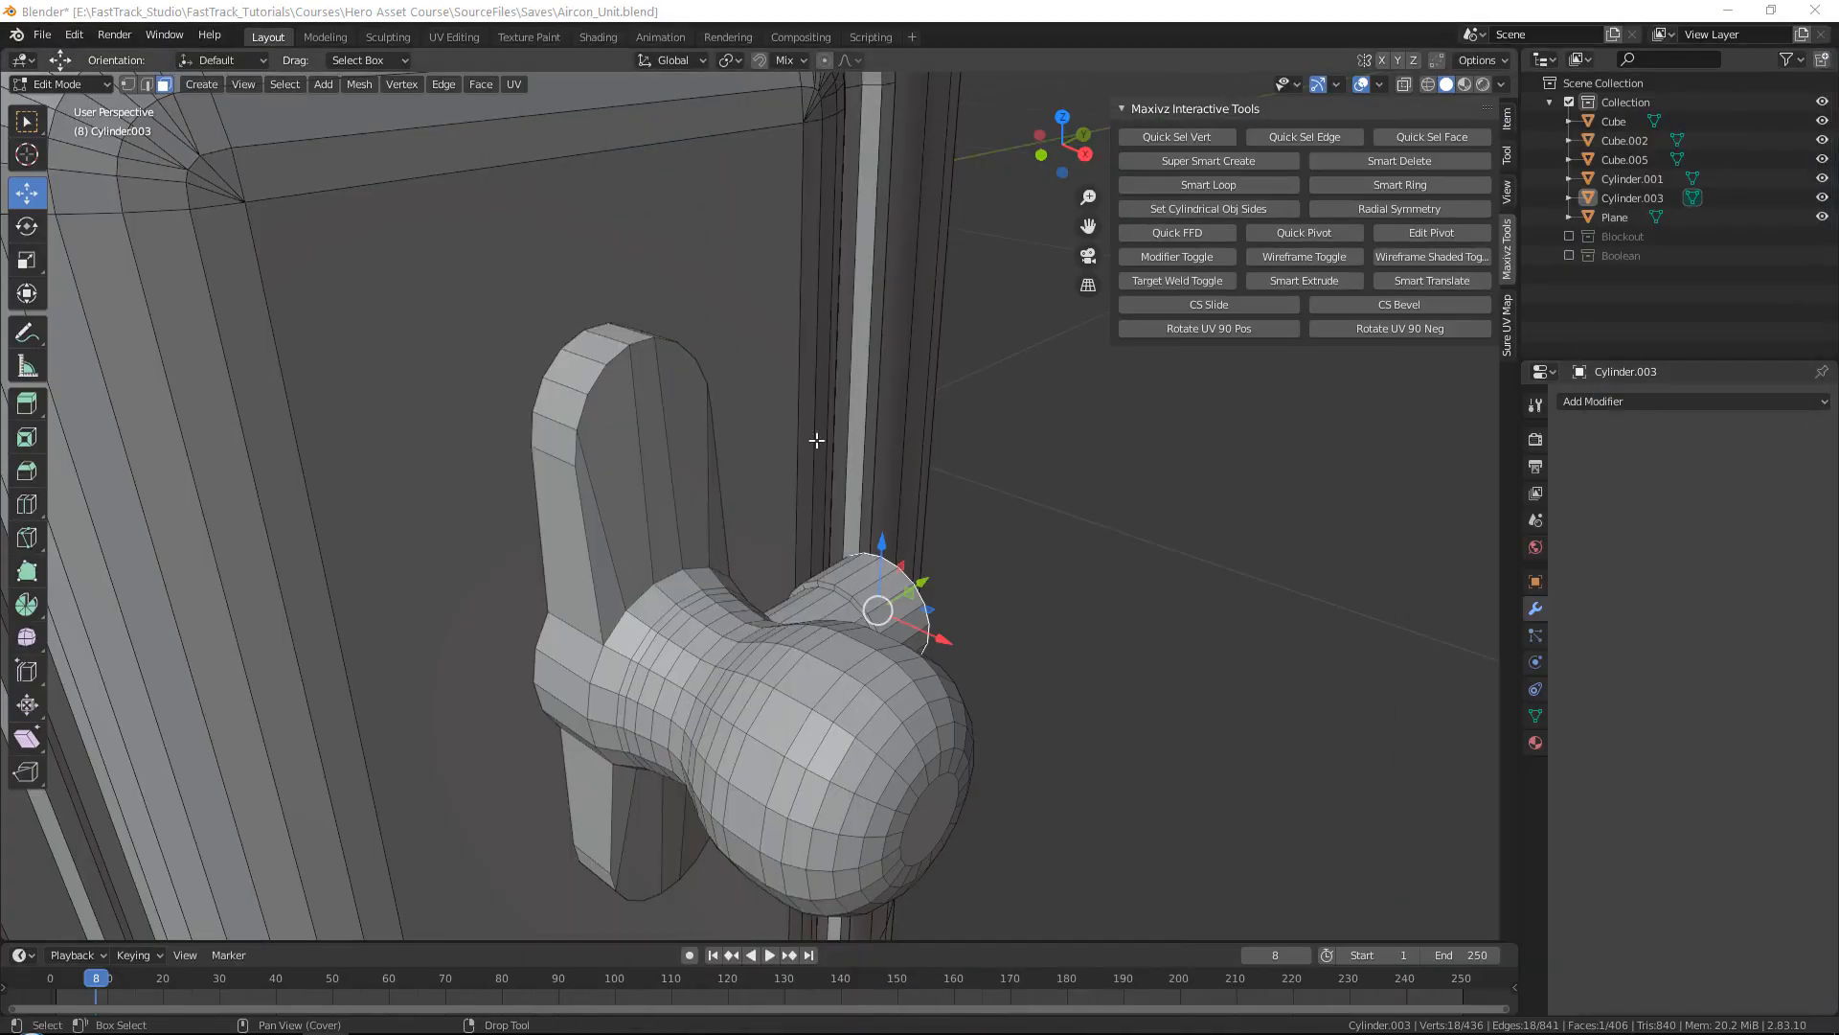
{"action": "scroll", "coordinate": [816, 441], "scroll_direction": "down", "scroll_amount": 2}
{"action": "middle_click_drag", "start_coordinate": [709, 853], "coordinate": [693, 629]}
{"action": "middle_click_drag", "start_coordinate": [742, 241], "coordinate": [756, 366]}
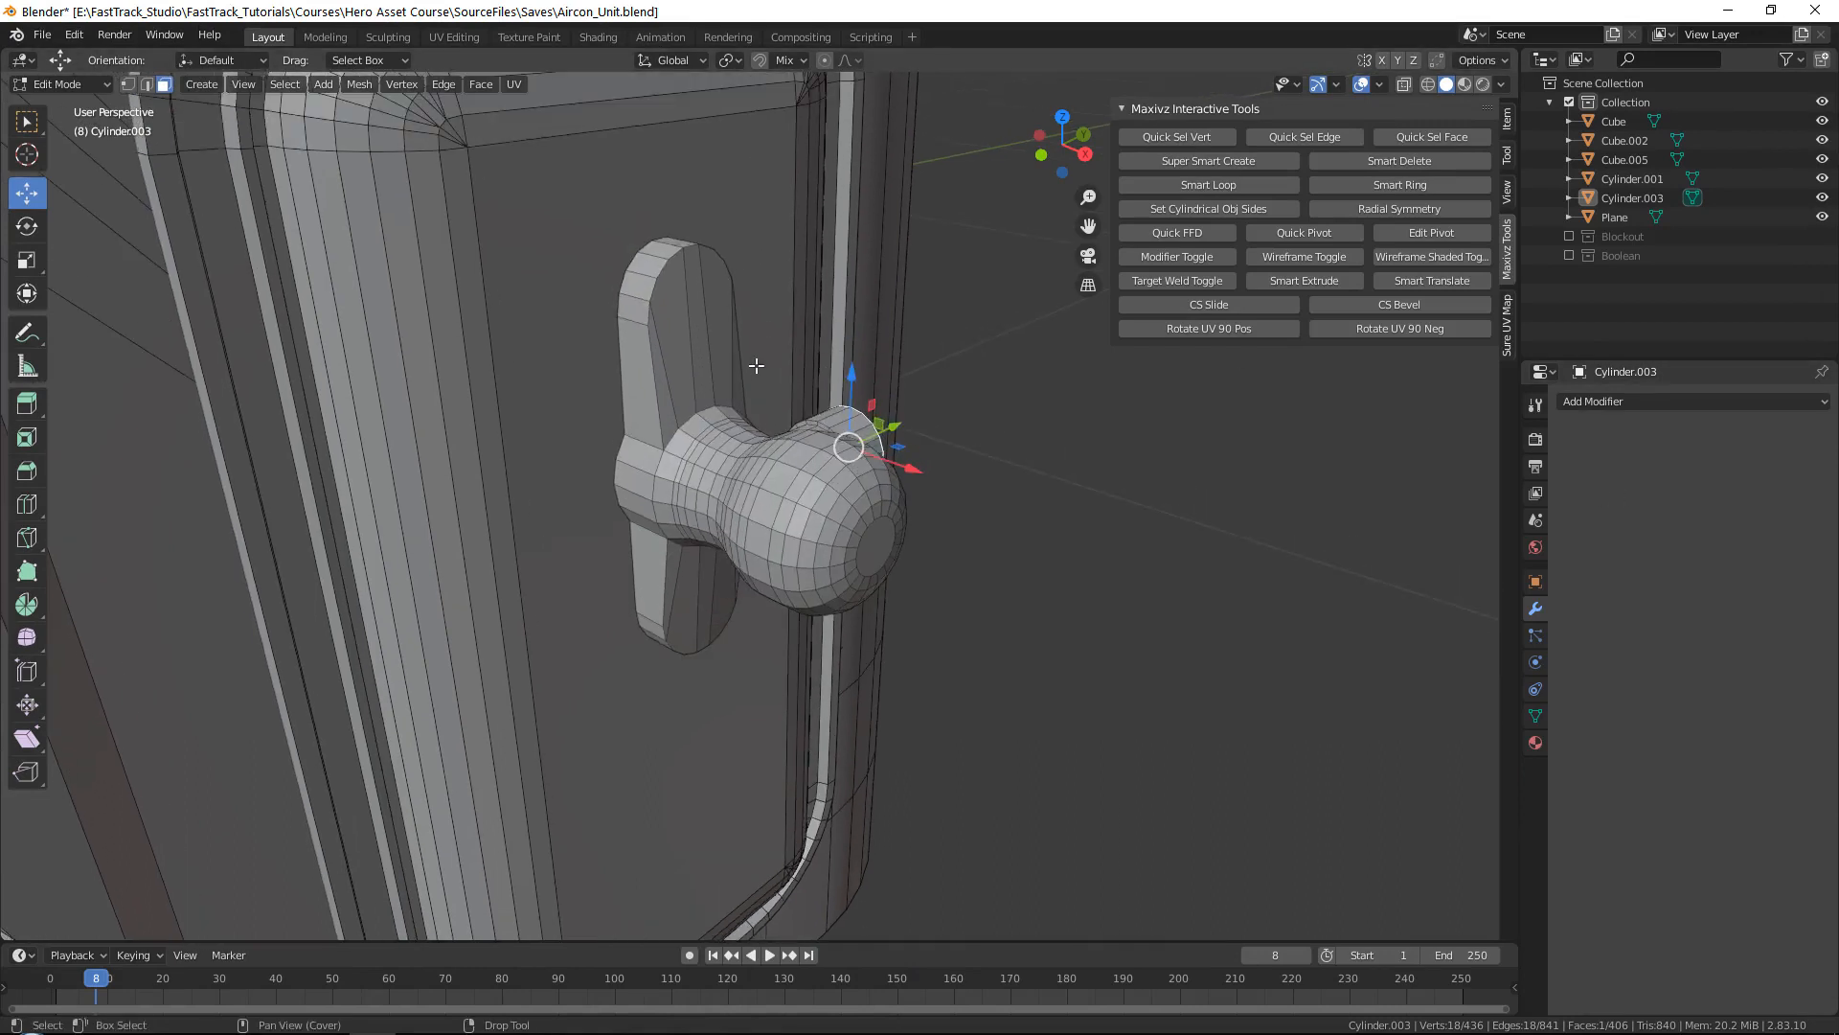